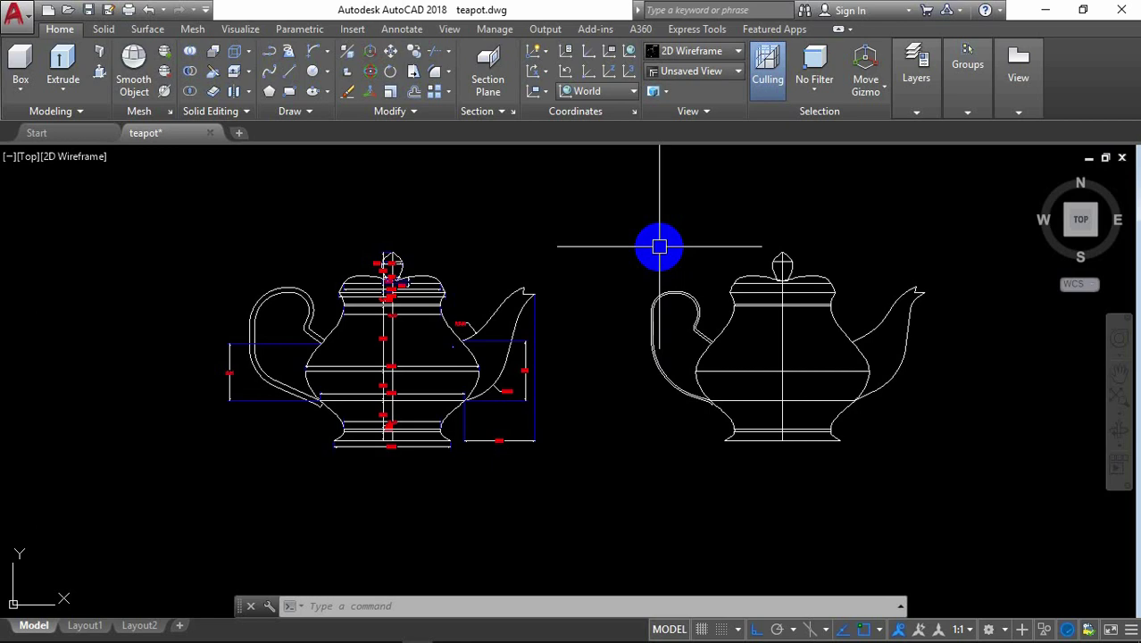
Step: Draw a circle of diameter 15 centred just right of the right-hand teapot outline
scroll(380, 435, up, 6)
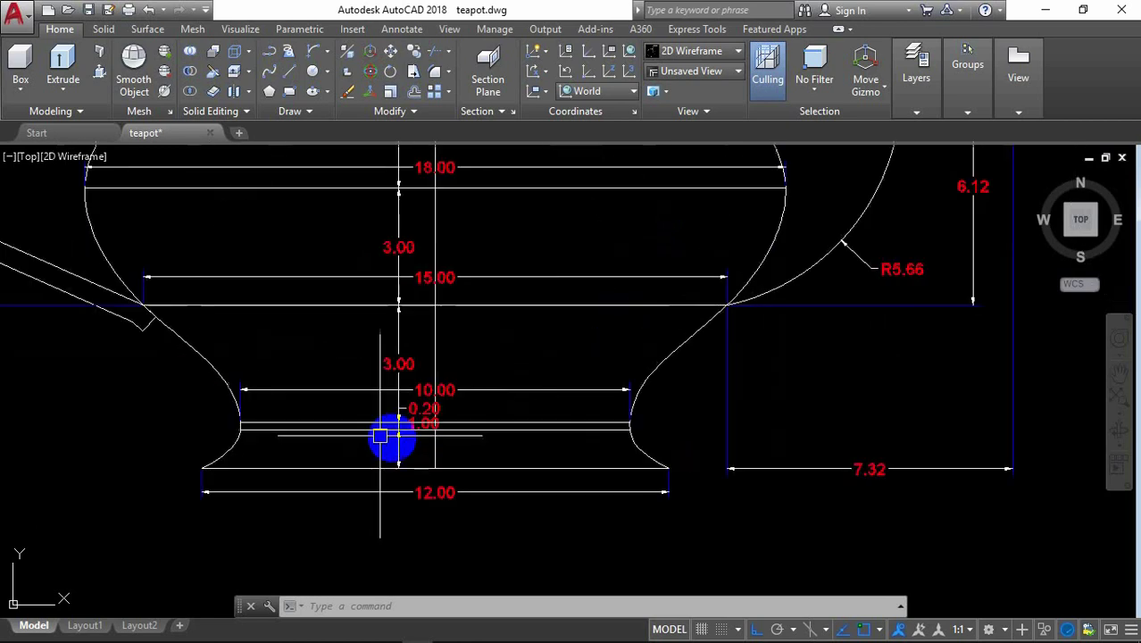
scroll(380, 436, up, 2)
middle_drag(537, 514, 547, 547)
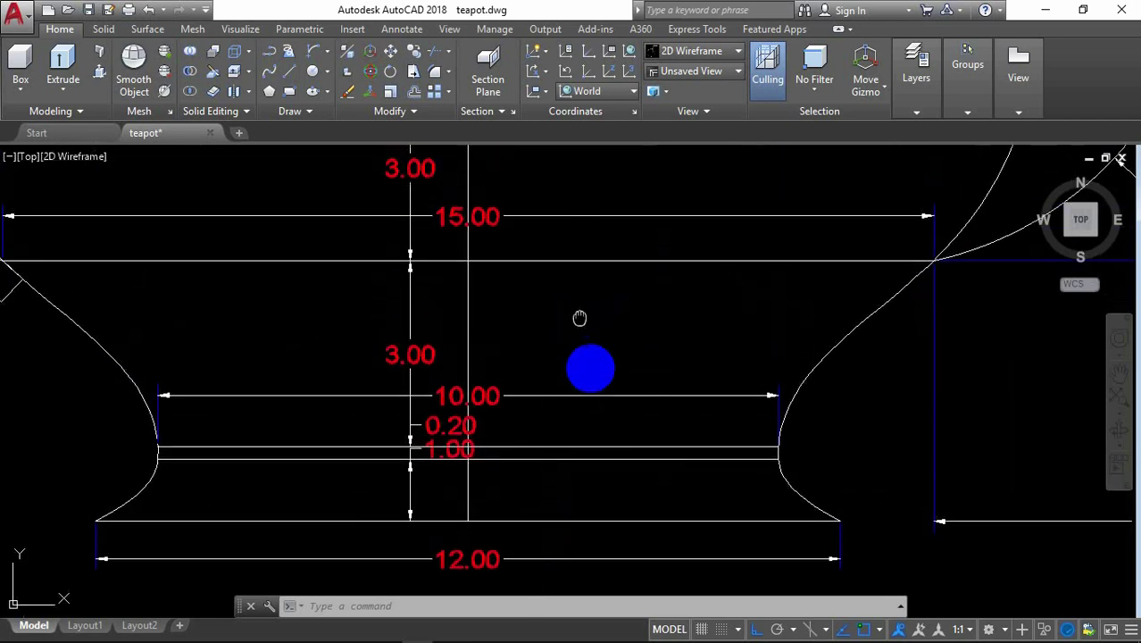
middle_drag(579, 318, 565, 451)
scroll(631, 445, down, 4)
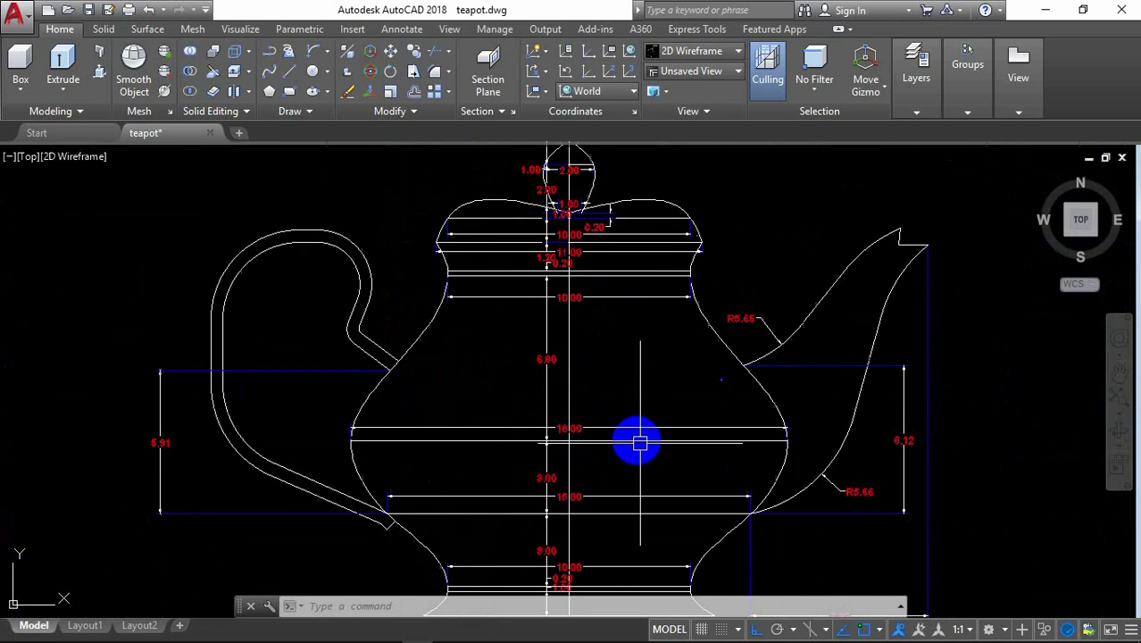
scroll(606, 253, up, 2)
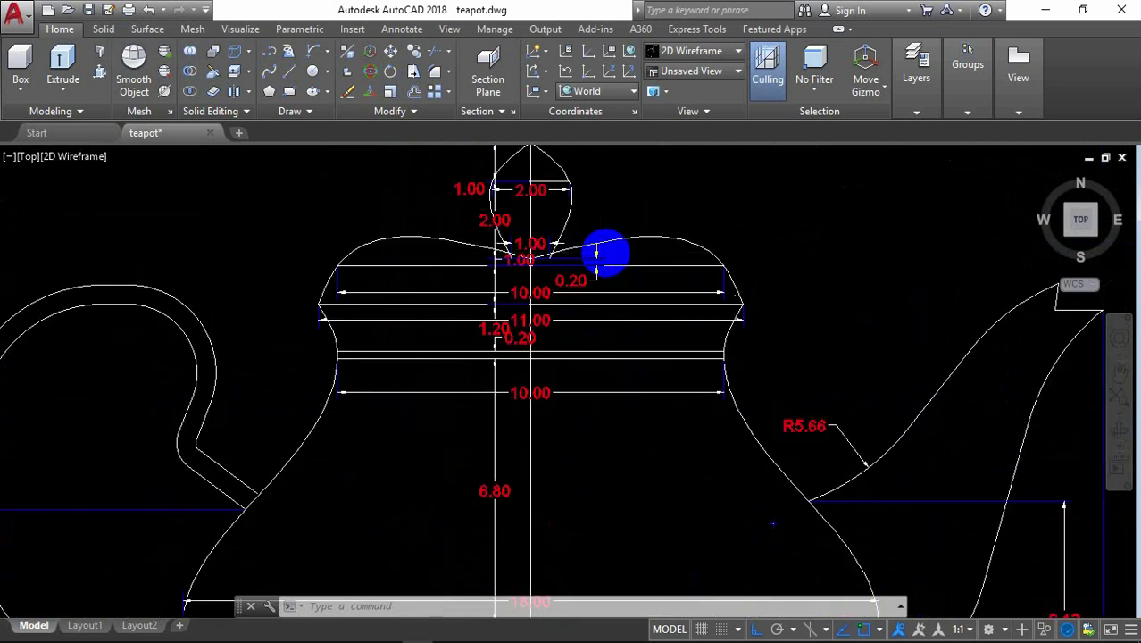
scroll(605, 253, down, 1)
middle_drag(696, 374, 616, 326)
scroll(616, 326, down, 2)
scroll(607, 349, down, 2)
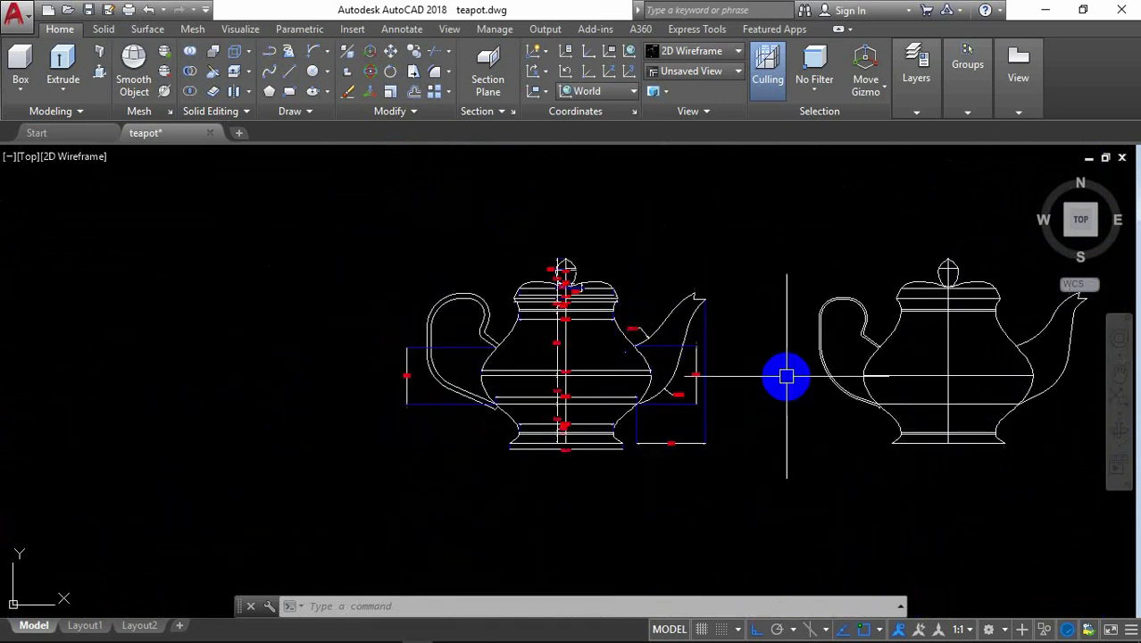
middle_drag(786, 376, 552, 376)
scroll(756, 369, up, 1)
scroll(758, 364, up, 1)
middle_drag(759, 364, 714, 364)
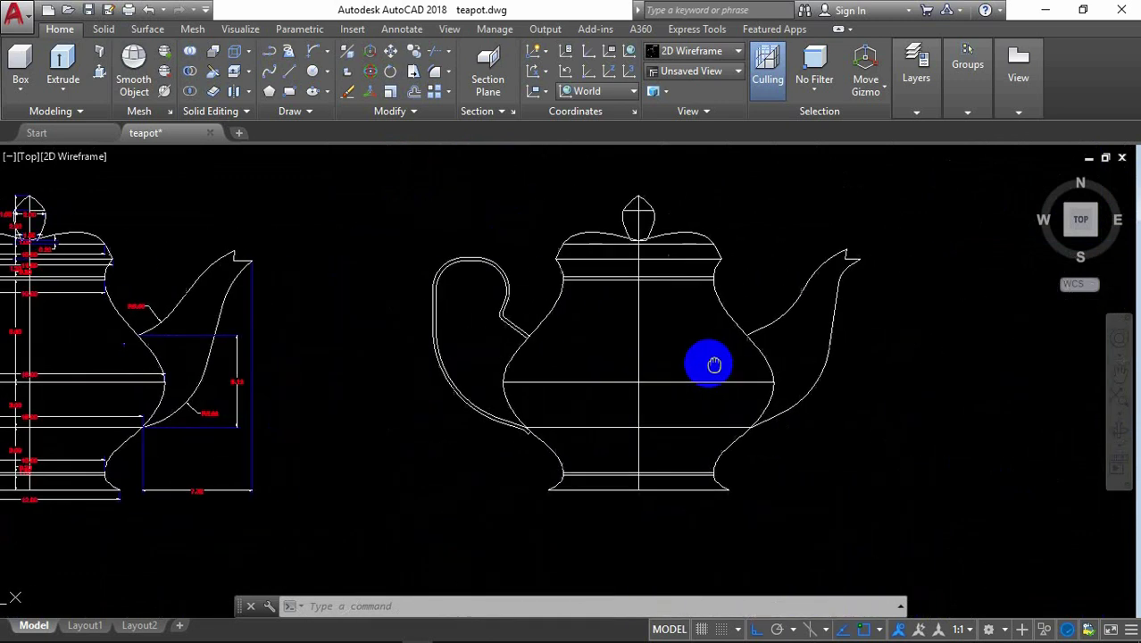
scroll(803, 364, down, 3)
middle_drag(803, 365, 745, 375)
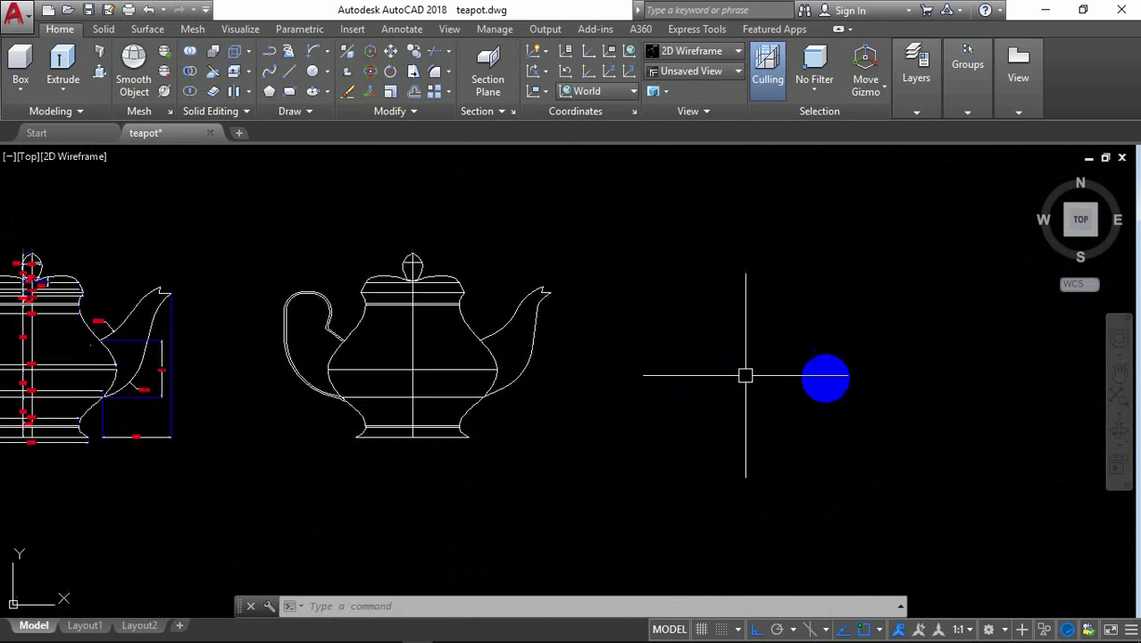
scroll(865, 372, up, 2)
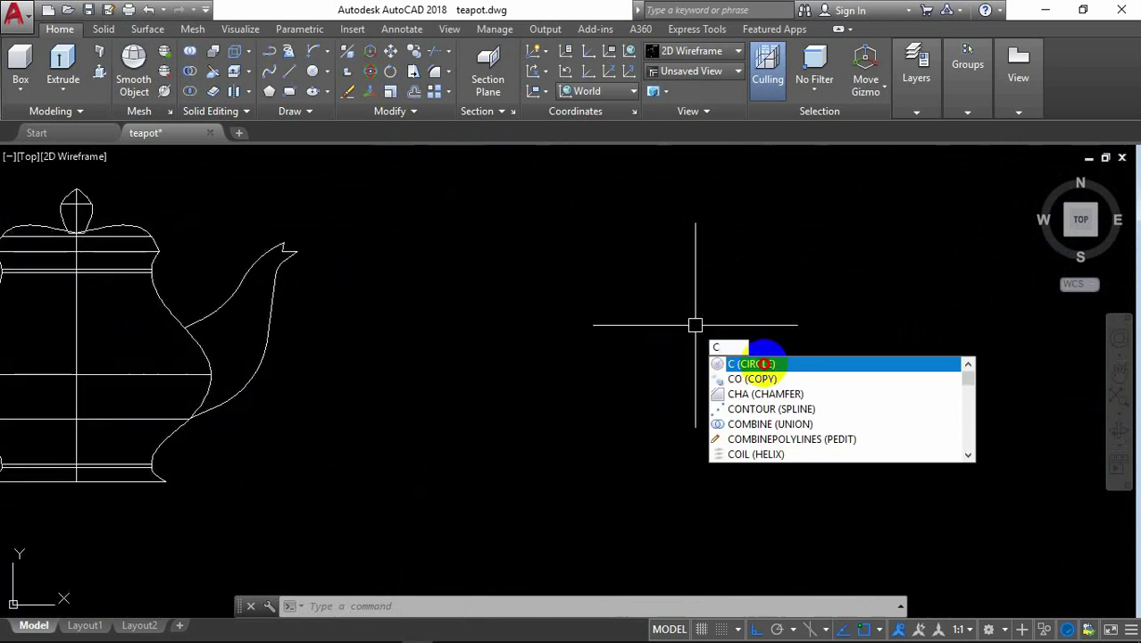
click(763, 363)
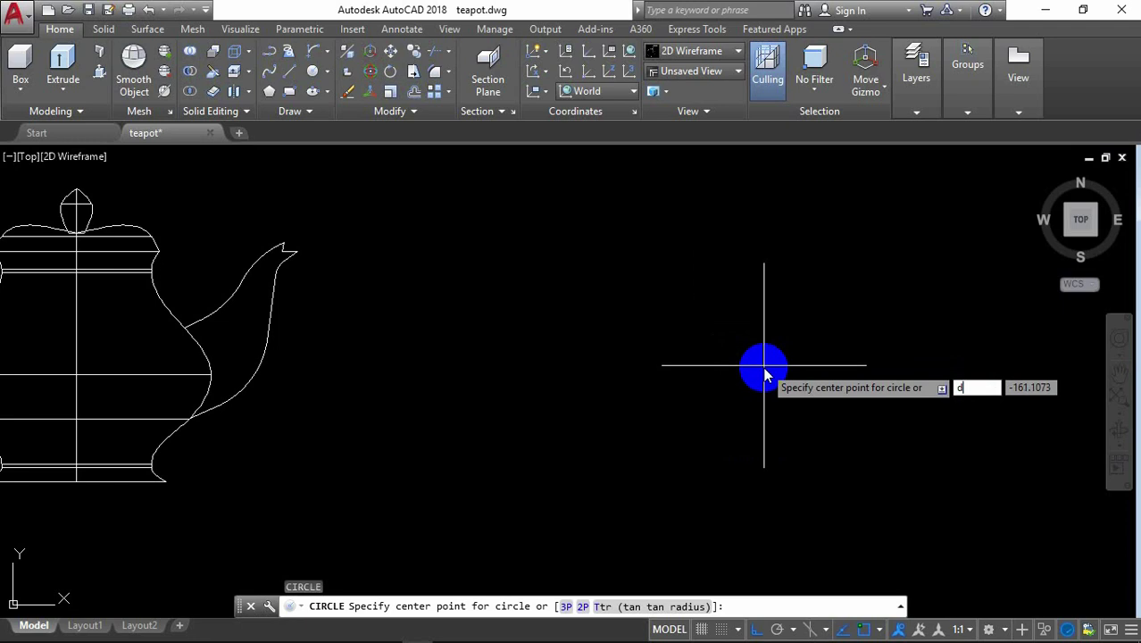
click(763, 365)
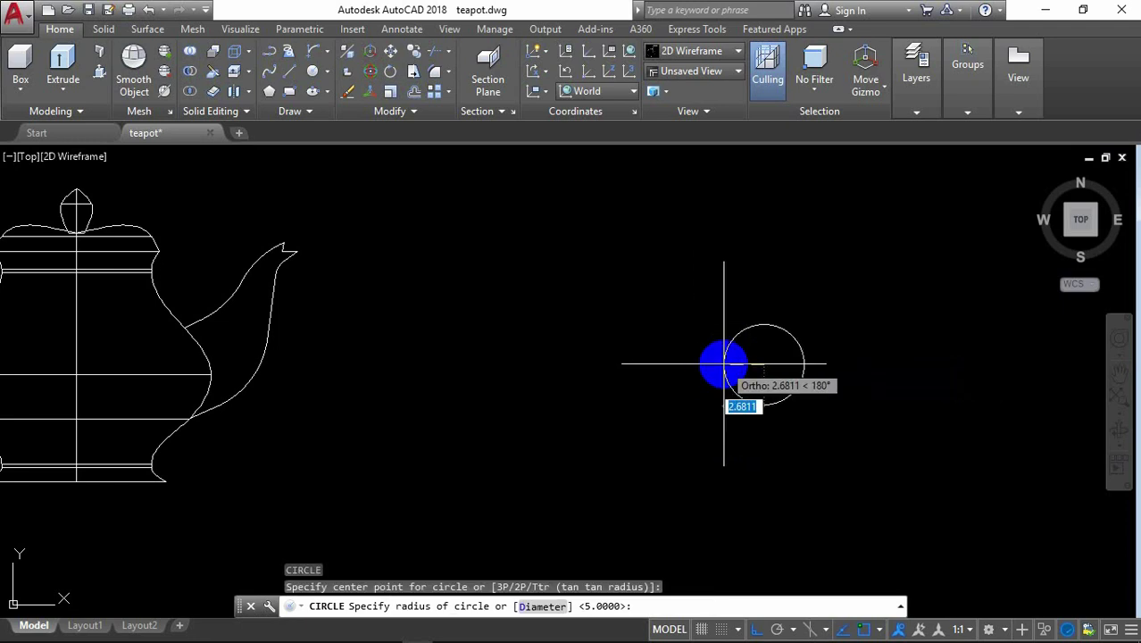
key(Return)
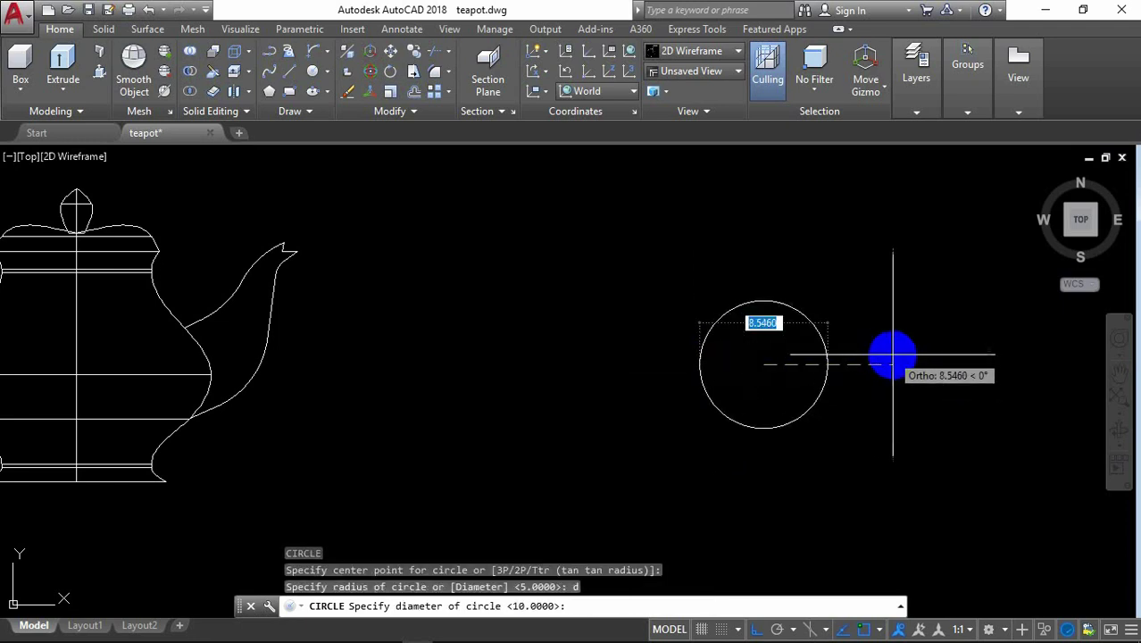
key(Return)
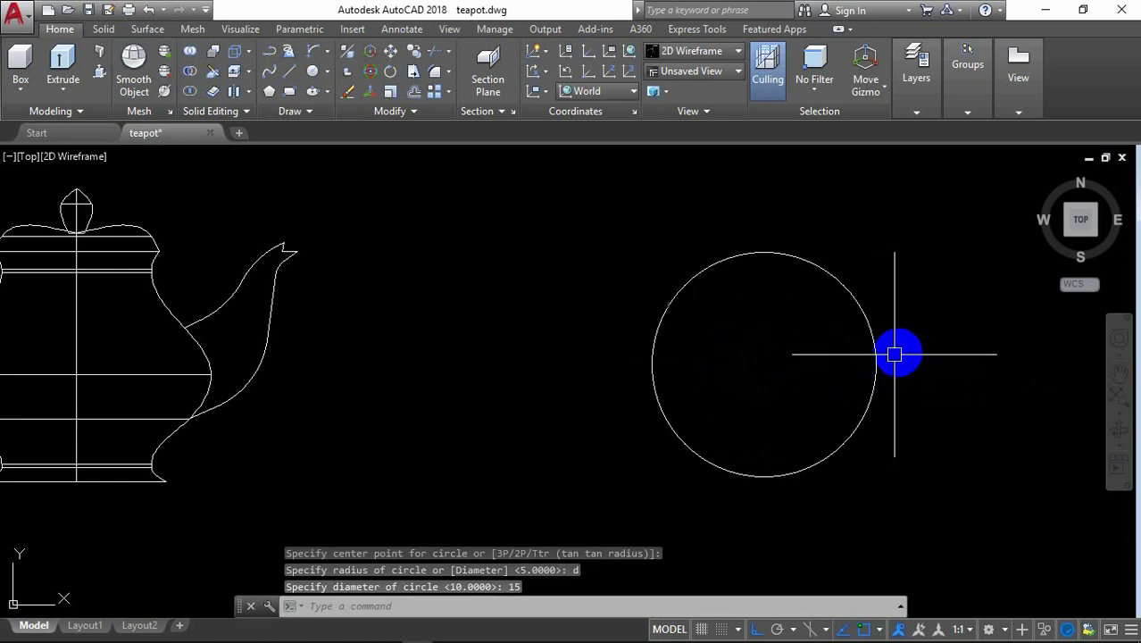
scroll(895, 349, down, 2)
scroll(946, 313, down, 2)
scroll(342, 352, up, 3)
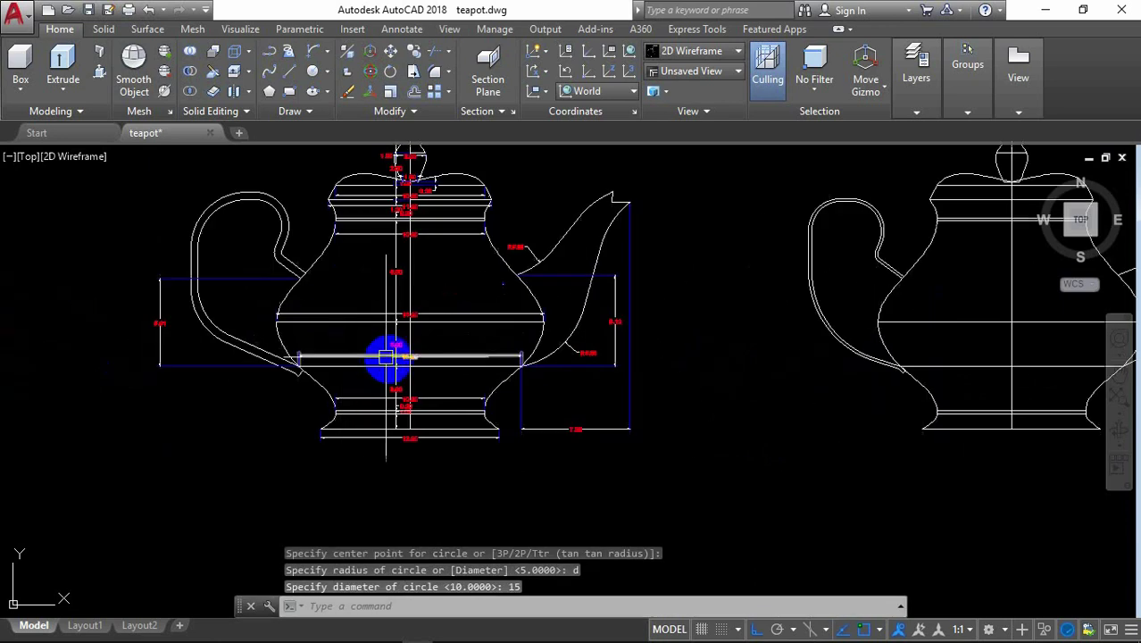
scroll(388, 356, up, 3)
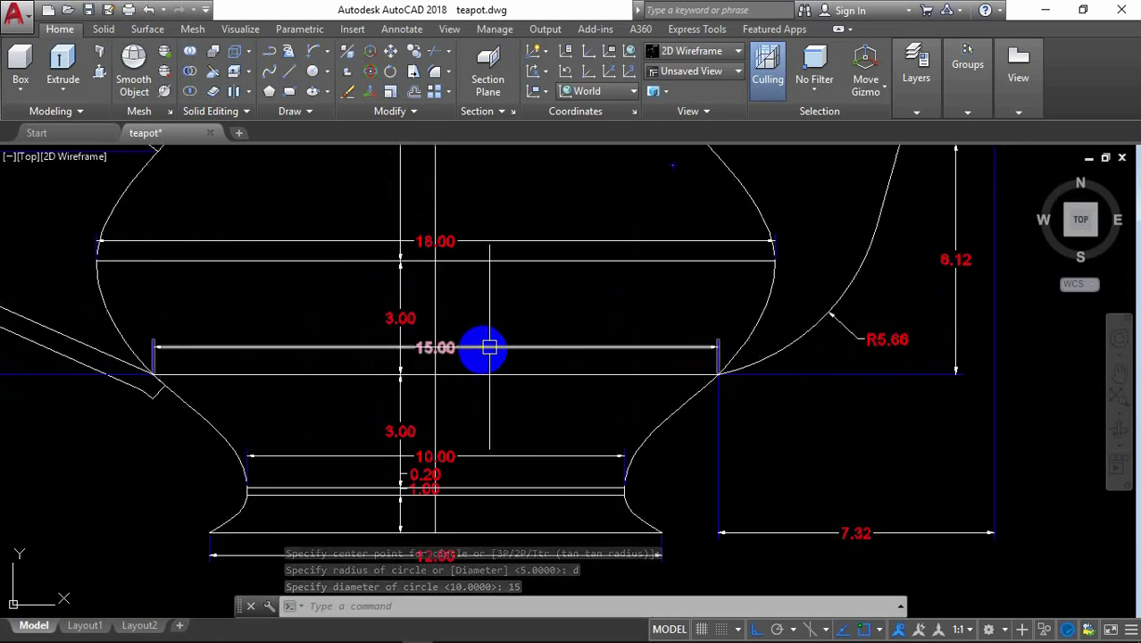
scroll(356, 350, down, 3)
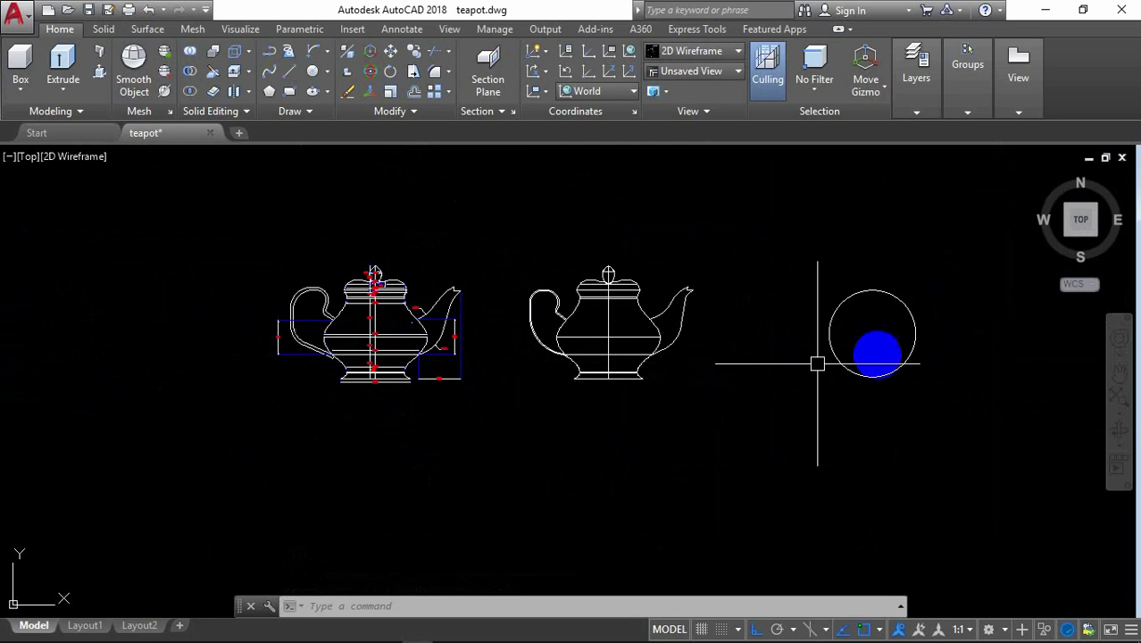
scroll(959, 316, up, 2)
middle_drag(962, 315, 750, 339)
text(DI)
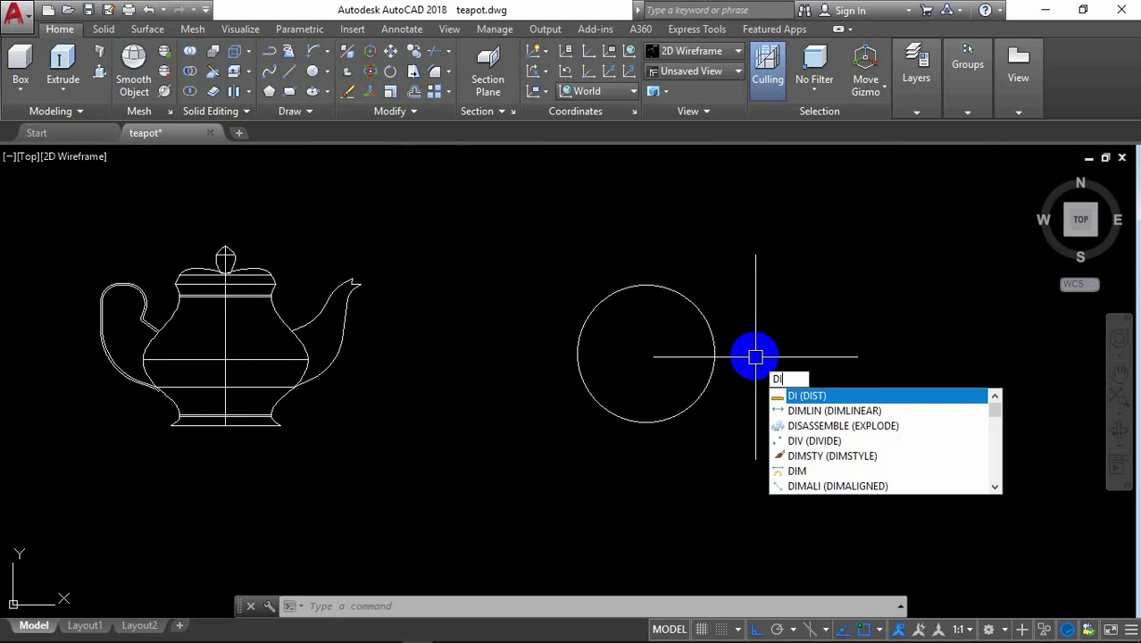
Step: Divide the 15-diameter circle into 8 equal segments with DIVIDE
text(v)
key(Return)
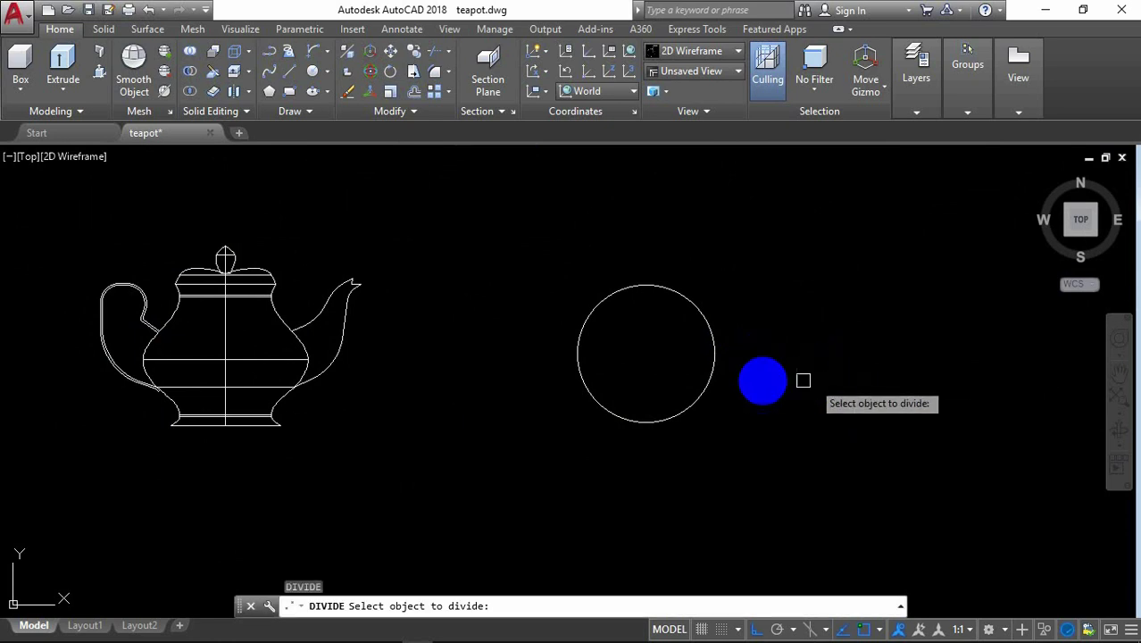
click(712, 381)
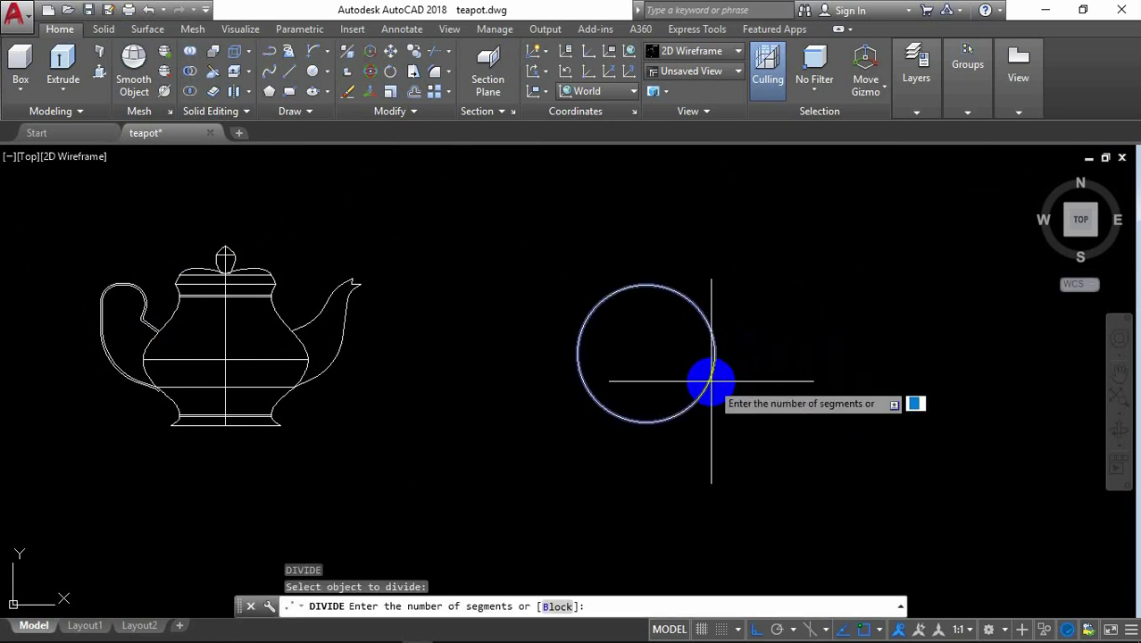
text(8)
key(Return)
scroll(762, 293, up, 2)
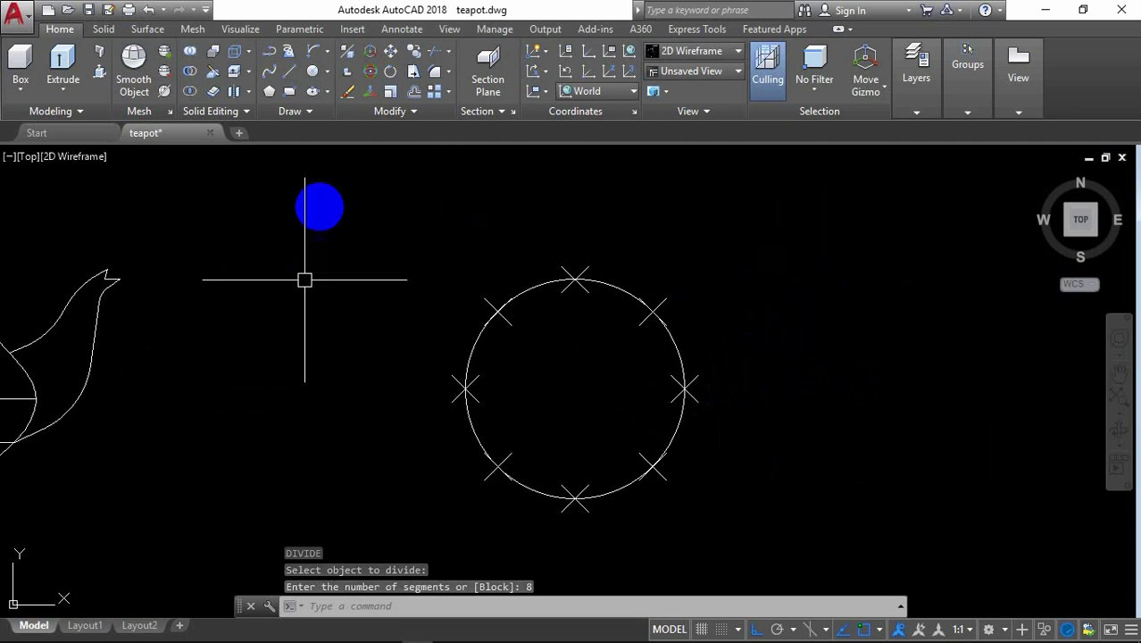
Step: Draw a Start-End-Direction arc between two neighbouring division points with tangent direction 120
click(310, 51)
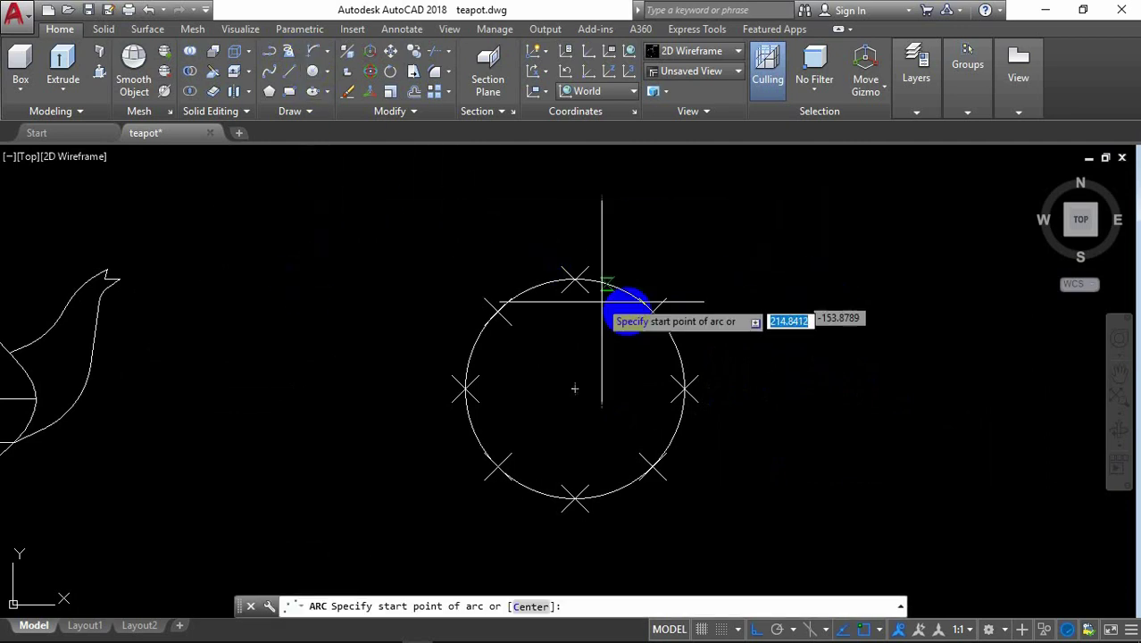
scroll(616, 303, up, 2)
click(661, 314)
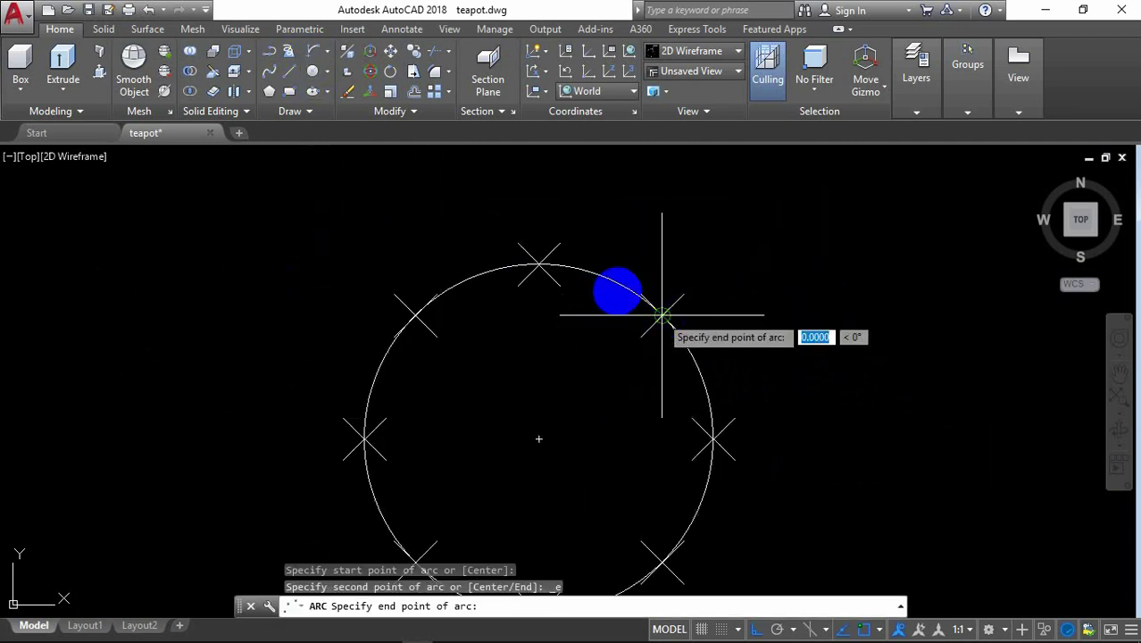
click(538, 266)
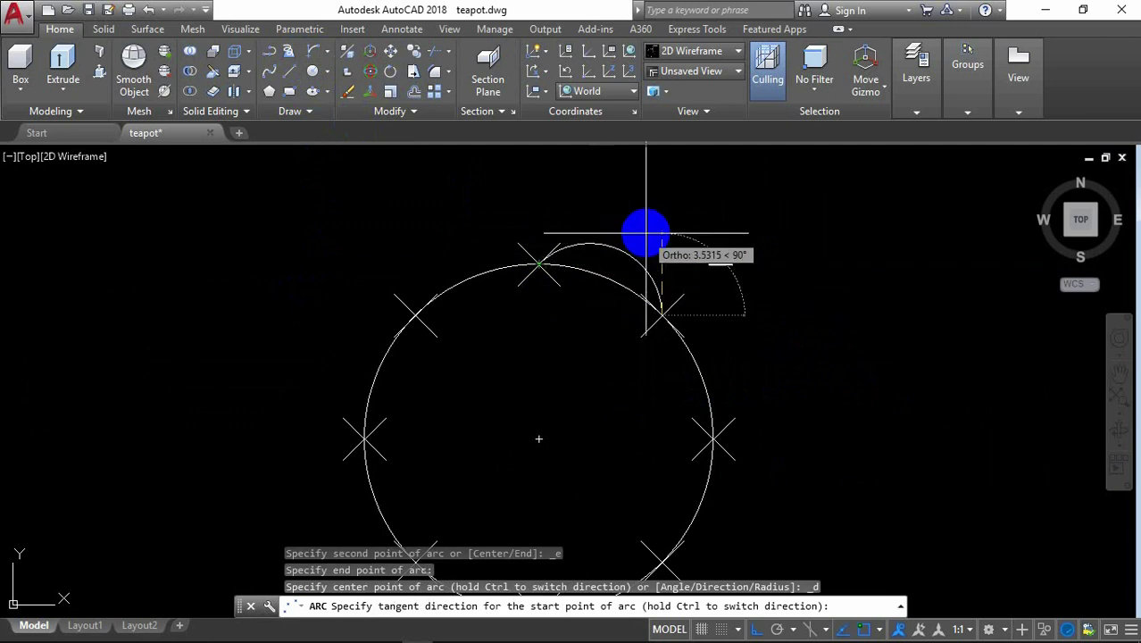
key(F8)
text(120)
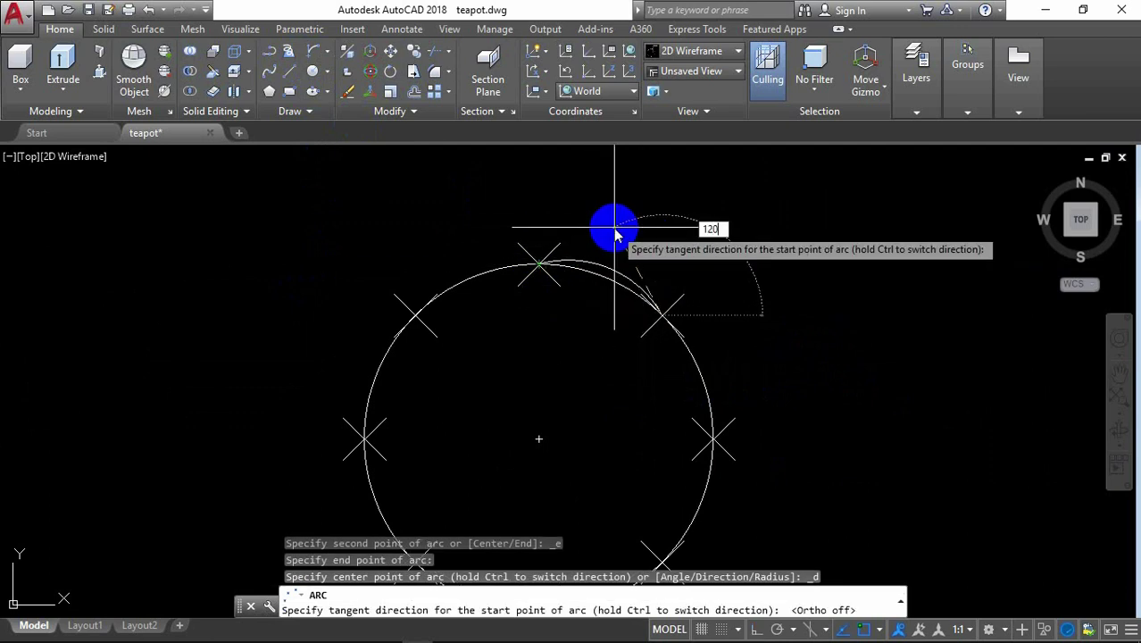
key(Return)
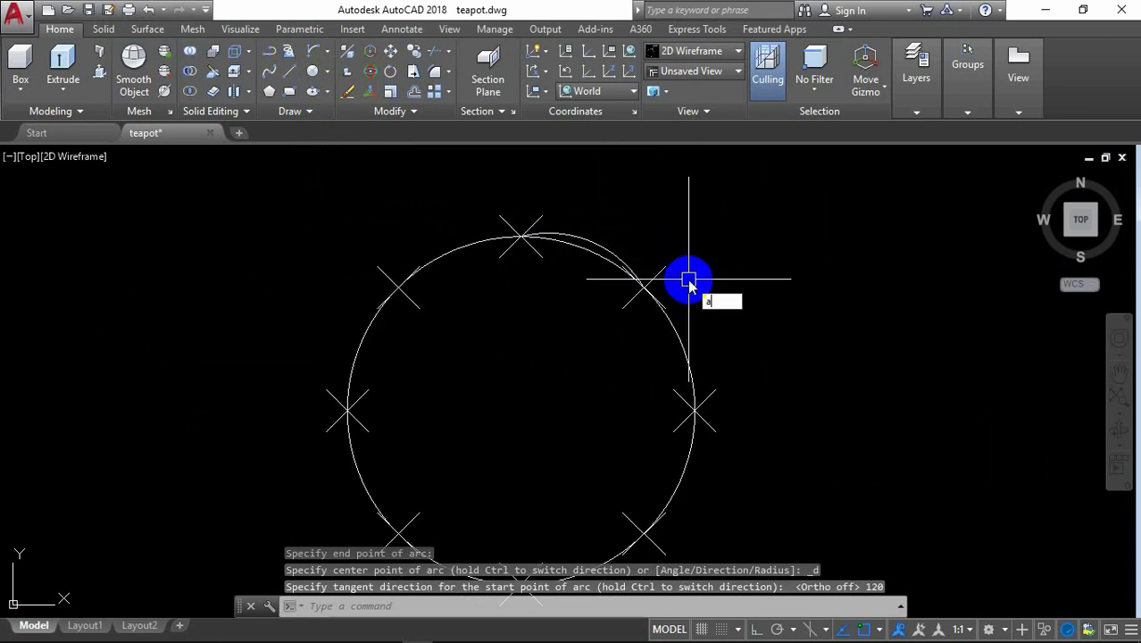
text(r)
key(Return)
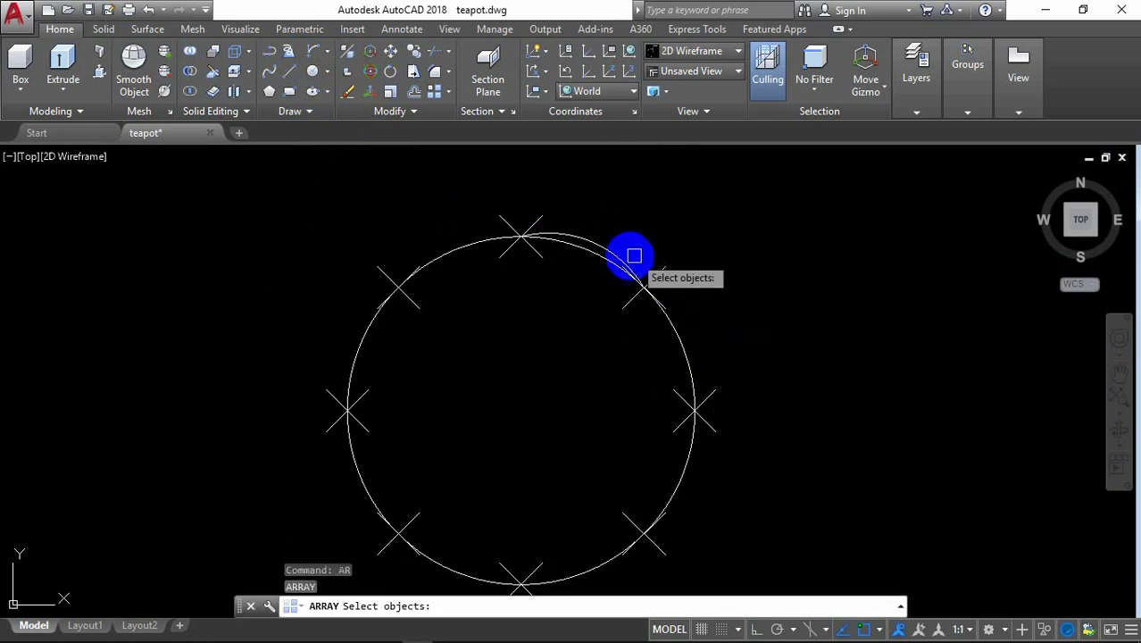
Step: Polar-array the arc into 8 items around the circle's centre
click(634, 256)
key(Return)
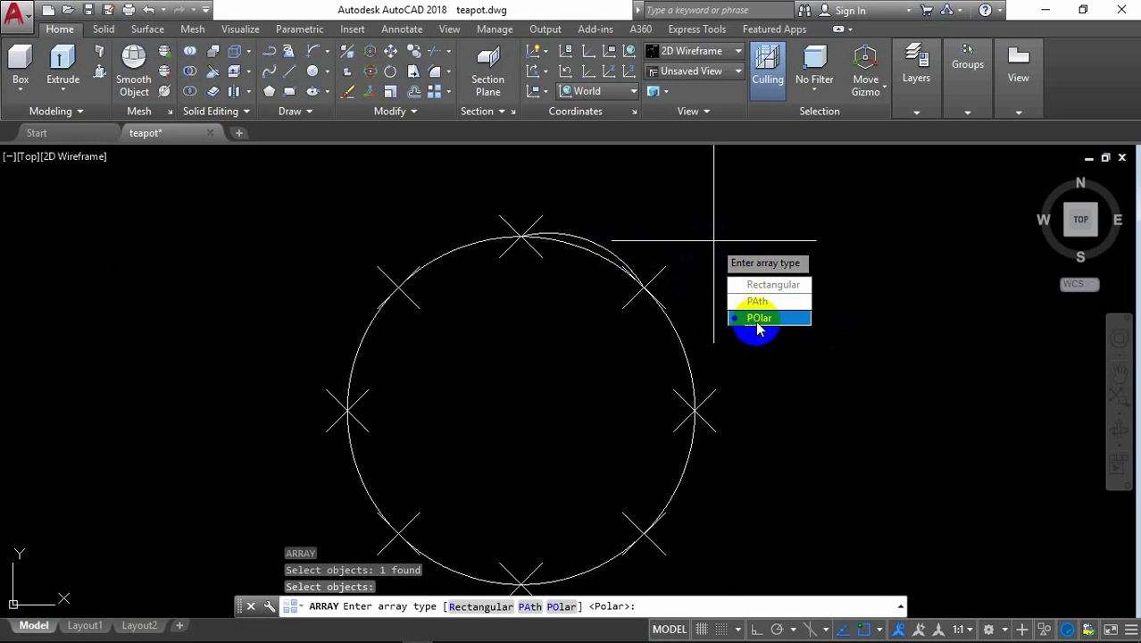
click(757, 329)
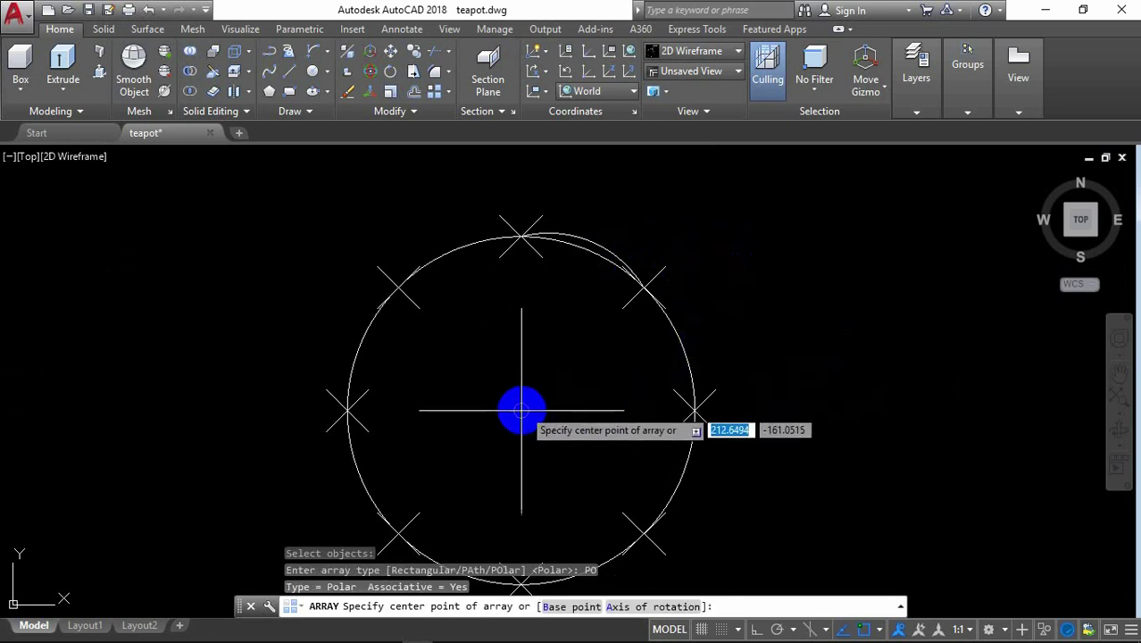
click(521, 411)
text(i)
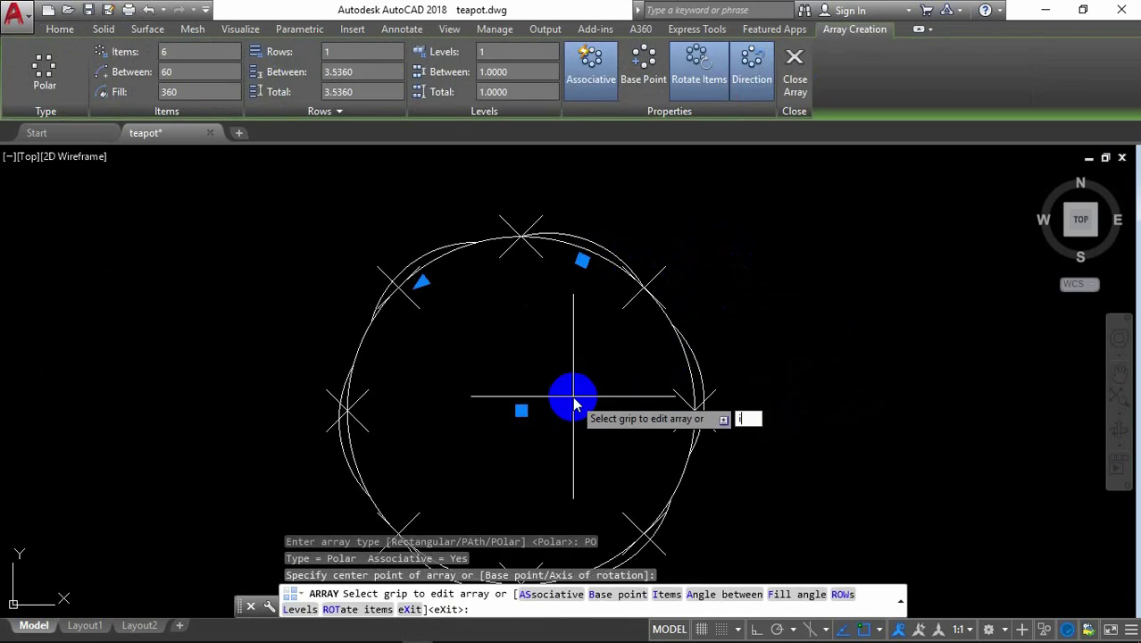
key(Return)
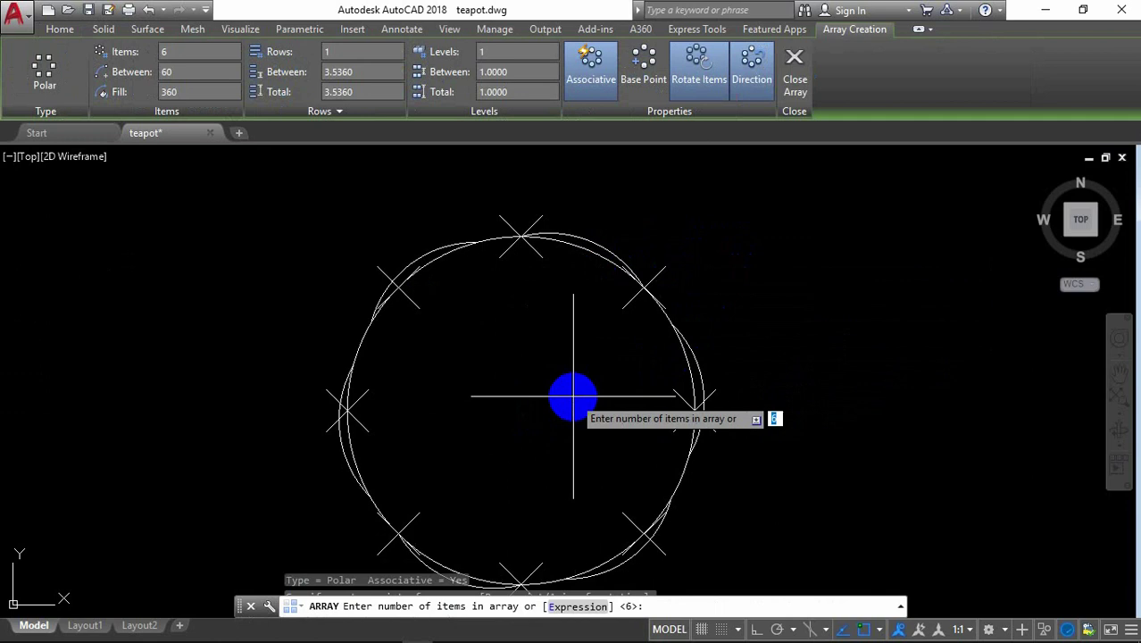
key(Return)
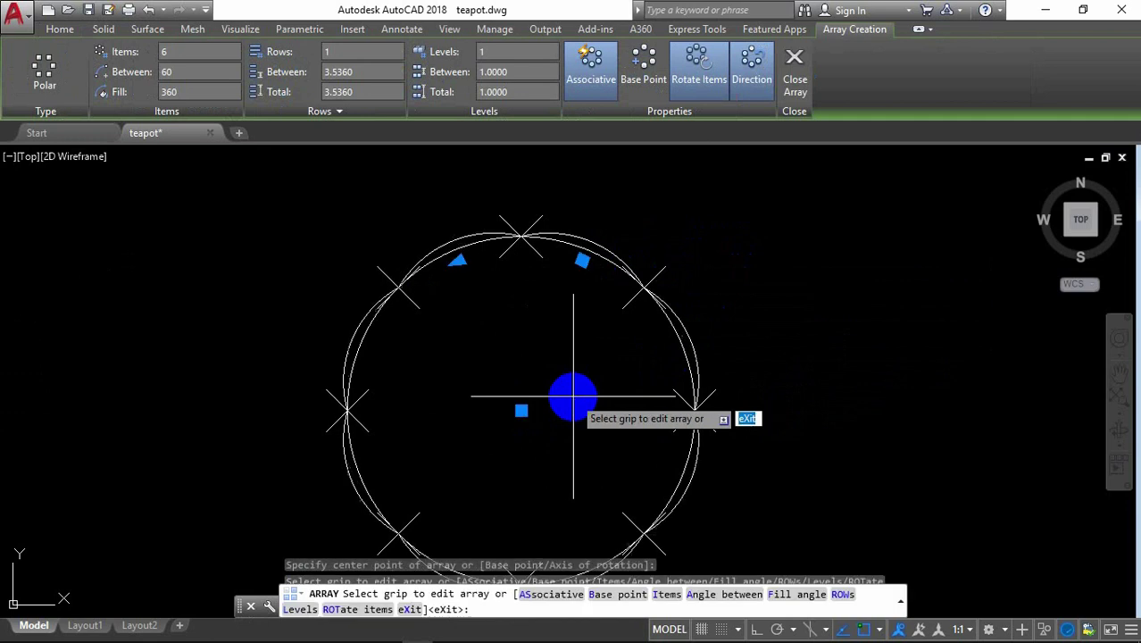
key(Return)
scroll(790, 277, down, 2)
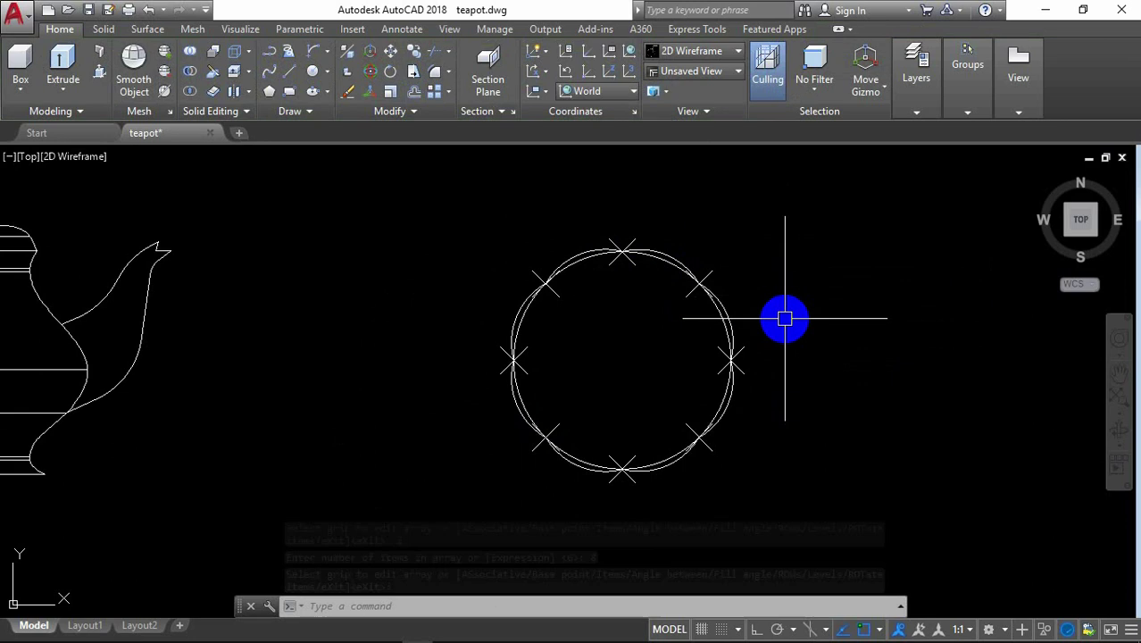
scroll(751, 370, up, 2)
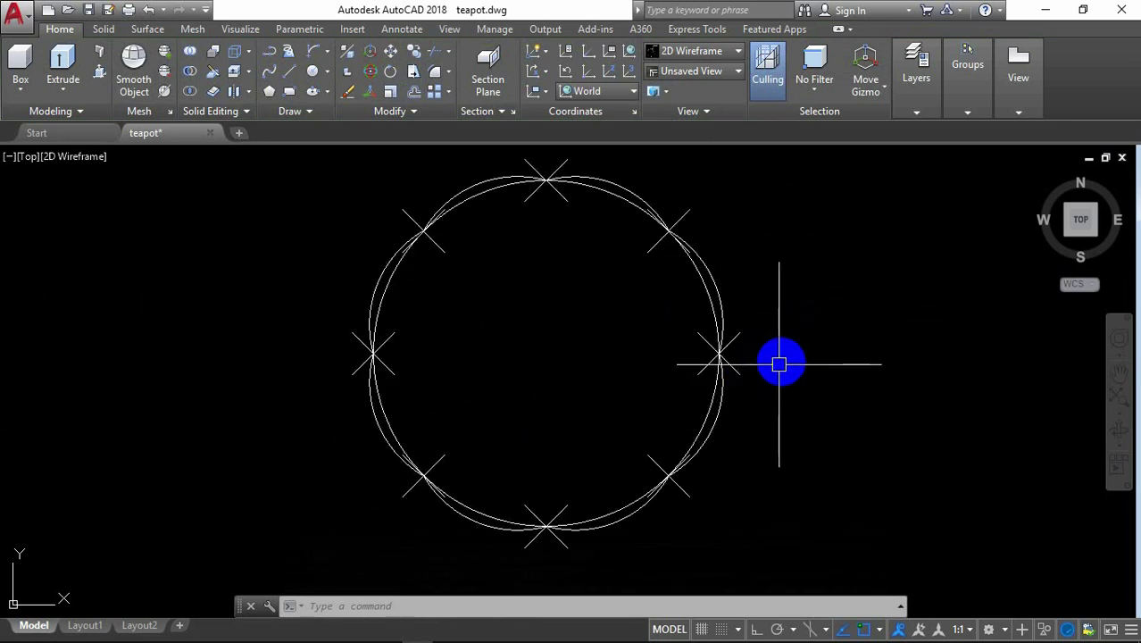
Step: Erase all eight X-shaped division markers around the circle
text(e)
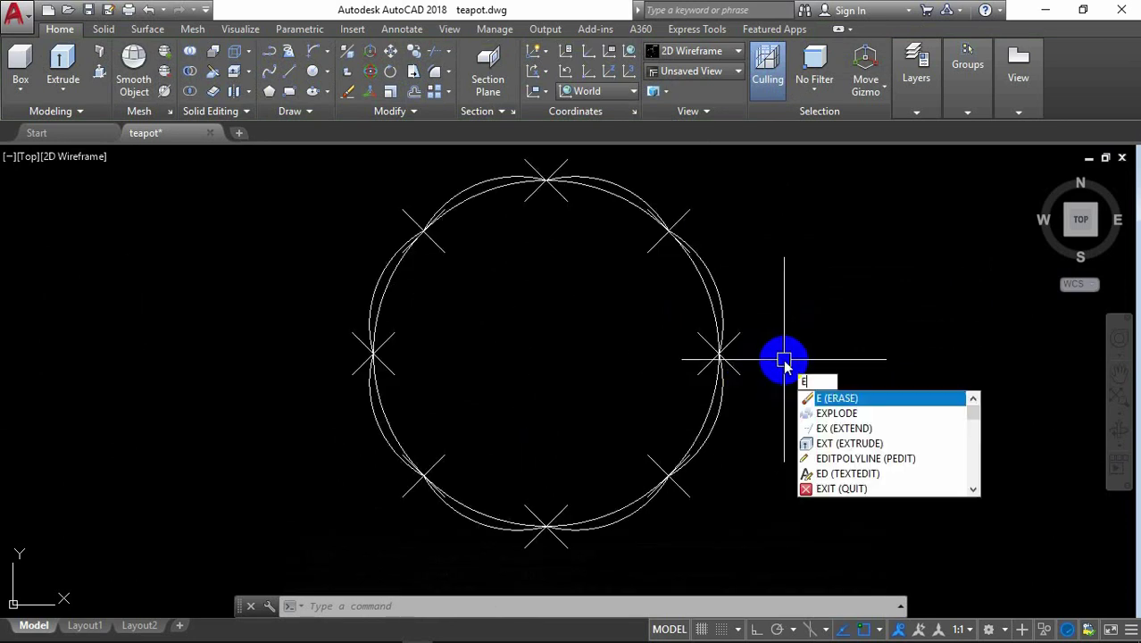
key(Return)
click(739, 367)
click(690, 209)
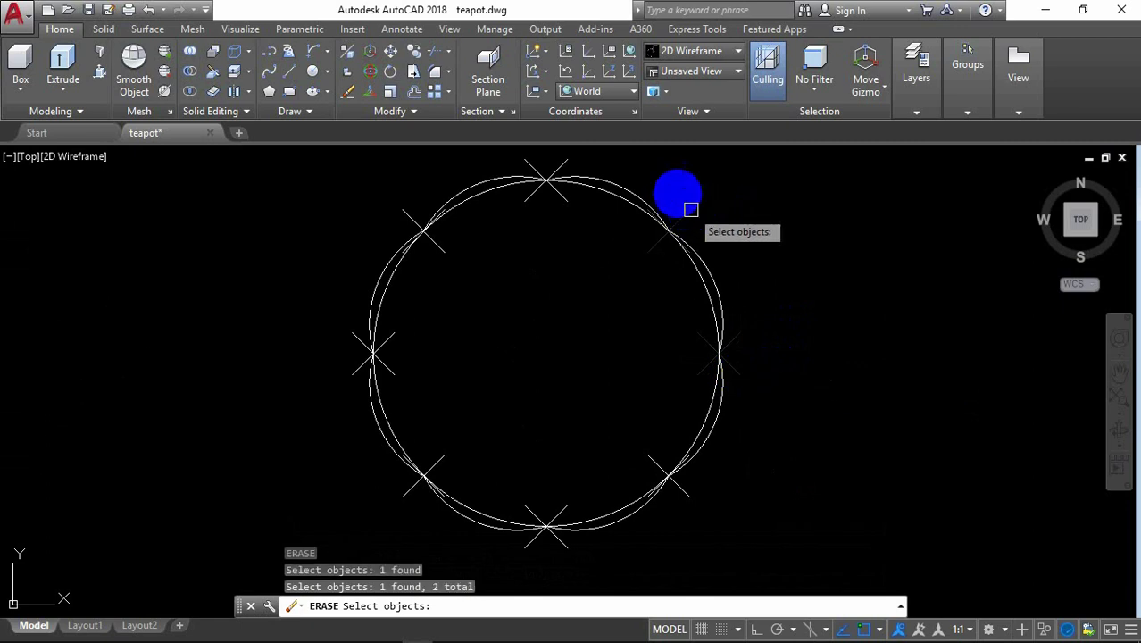
click(565, 158)
click(402, 214)
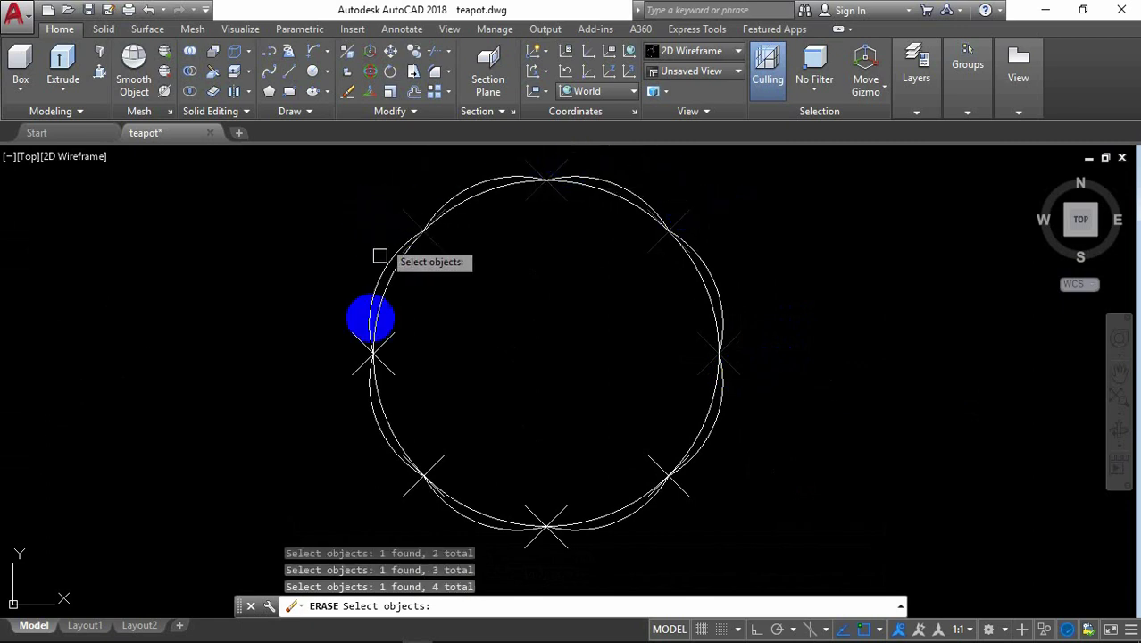
click(350, 371)
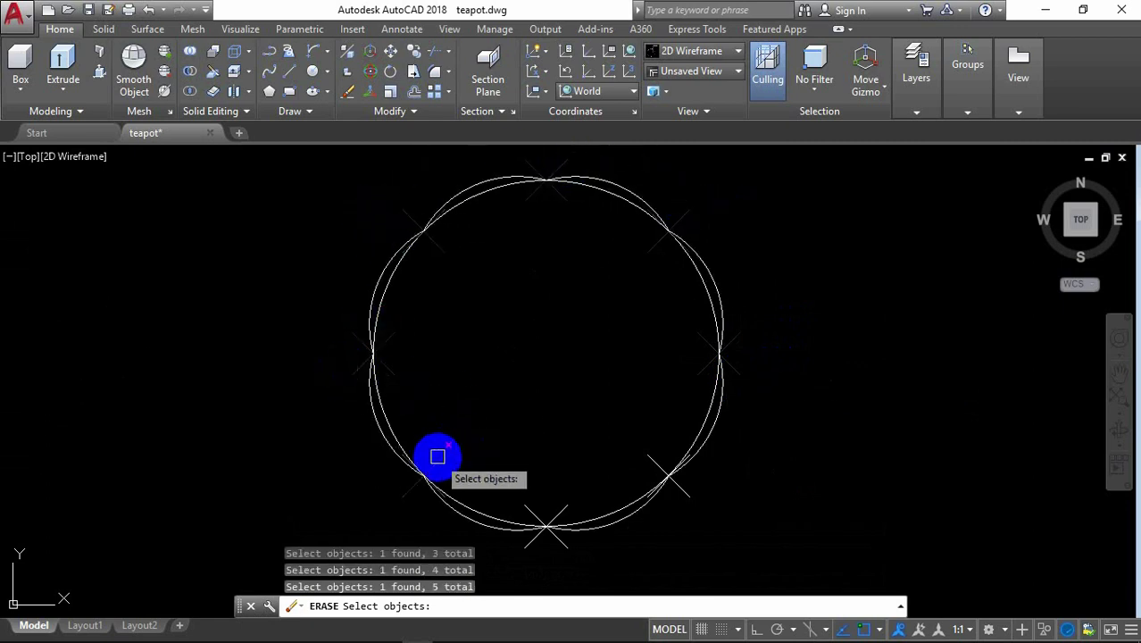
click(436, 456)
click(532, 514)
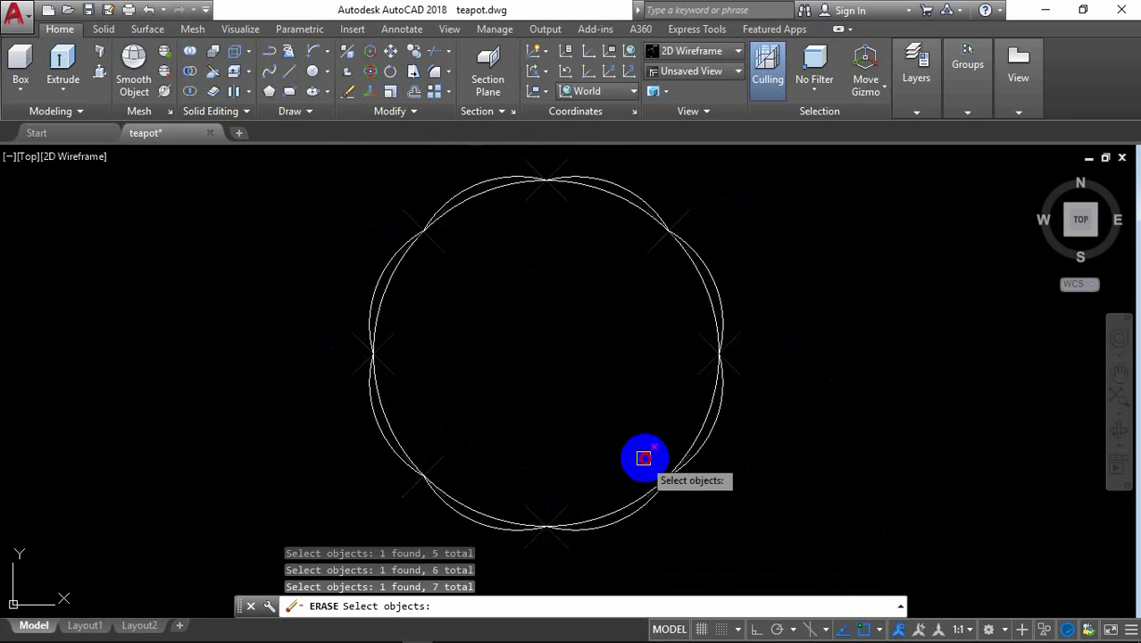
click(656, 468)
key(Return)
scroll(787, 392, down, 2)
scroll(808, 346, up, 3)
scroll(808, 346, down, 3)
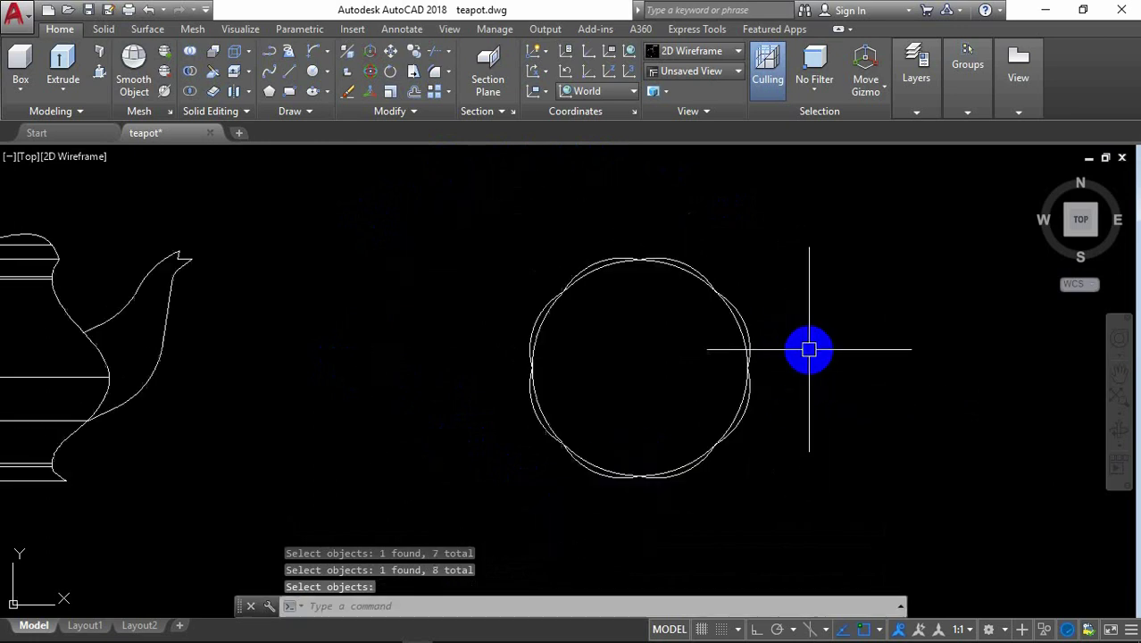
scroll(809, 349, up, 2)
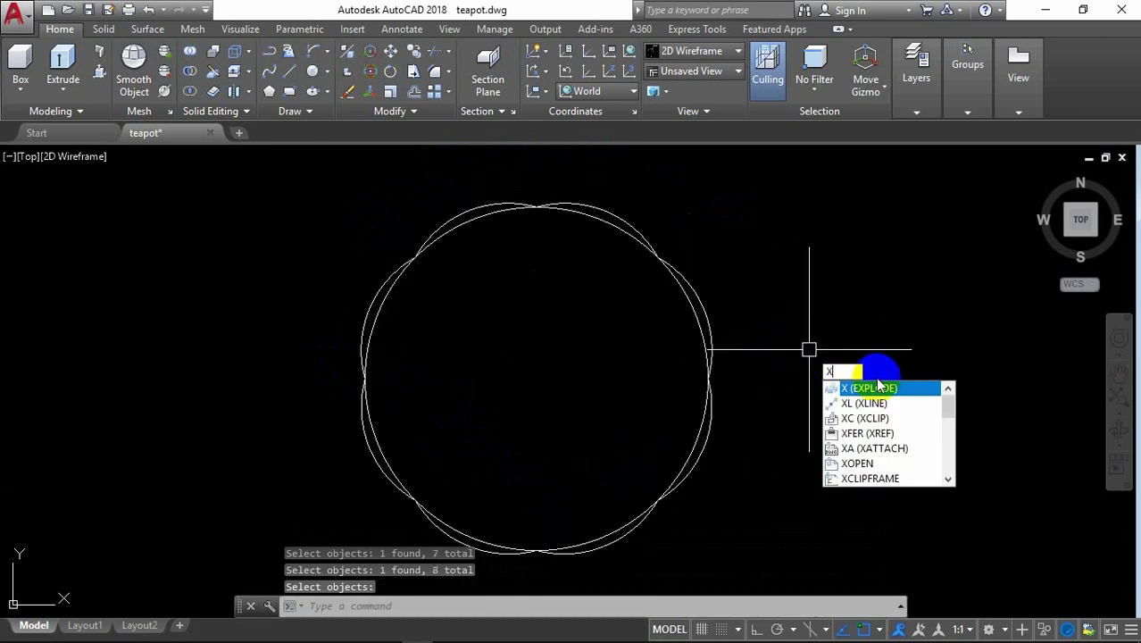
Step: Explode the arc array and join all eight arcs into one scalloped polyline
click(873, 385)
click(708, 326)
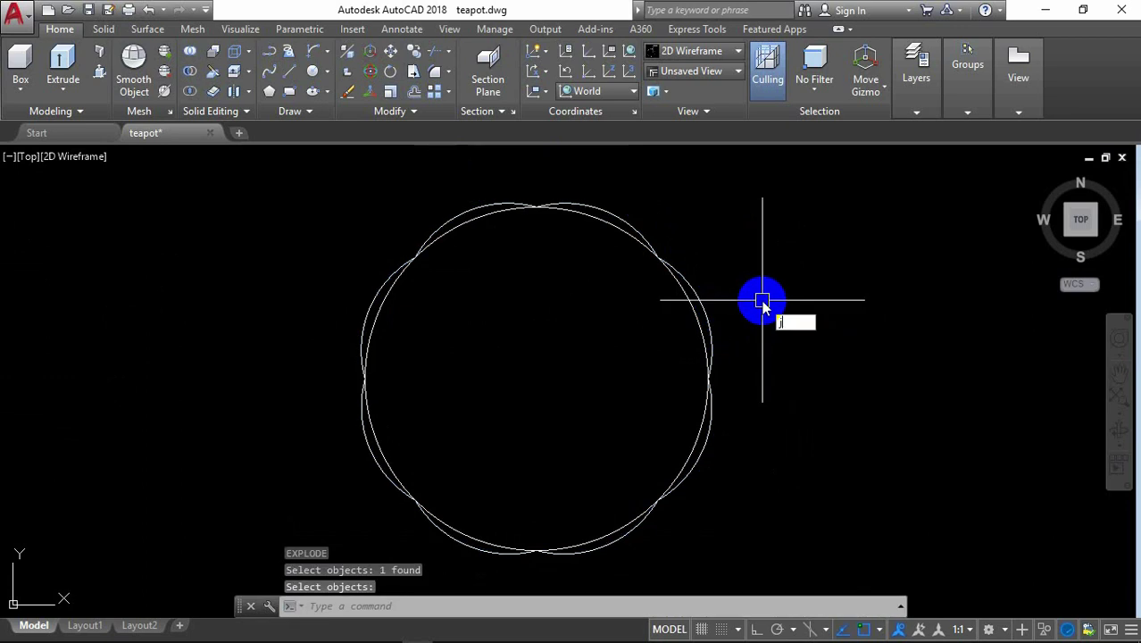
key(Return)
click(710, 323)
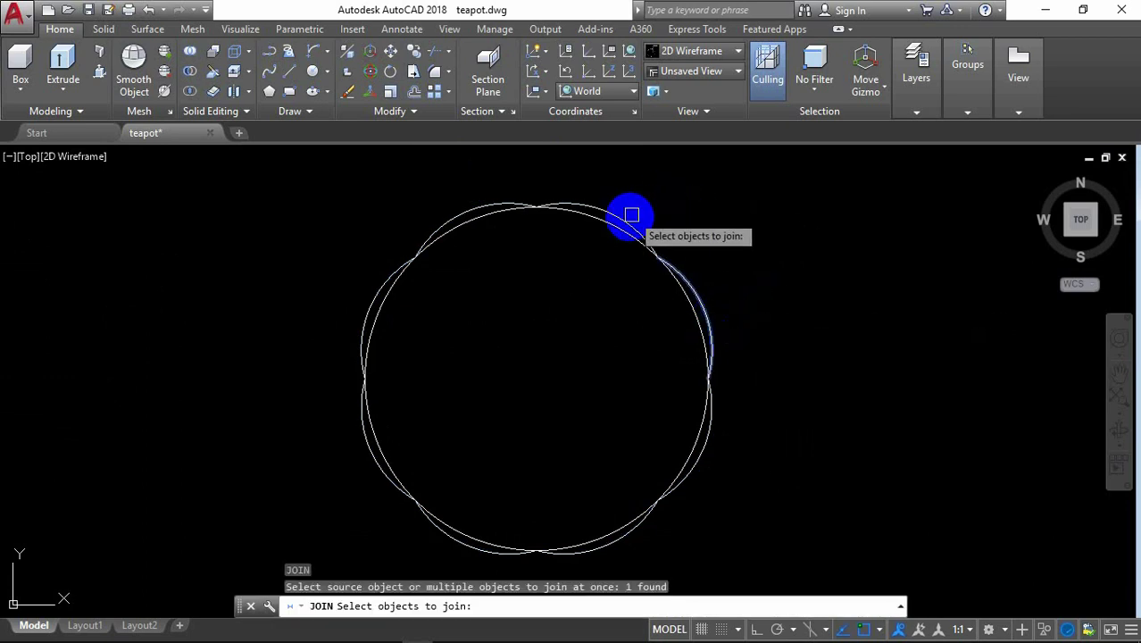
click(631, 214)
click(483, 199)
click(367, 281)
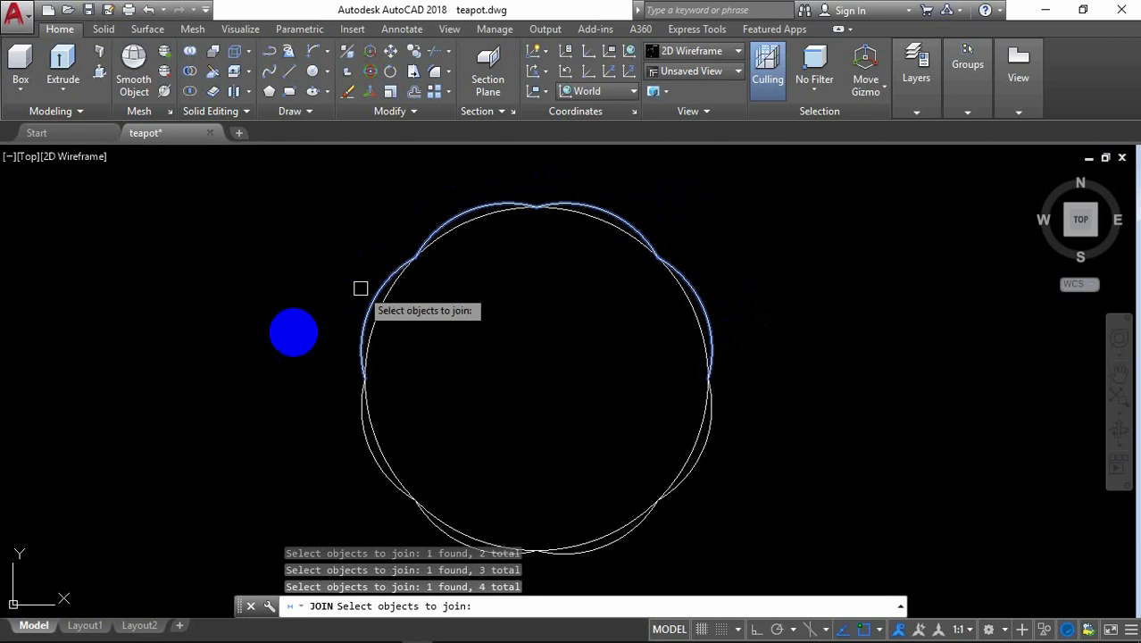
click(367, 455)
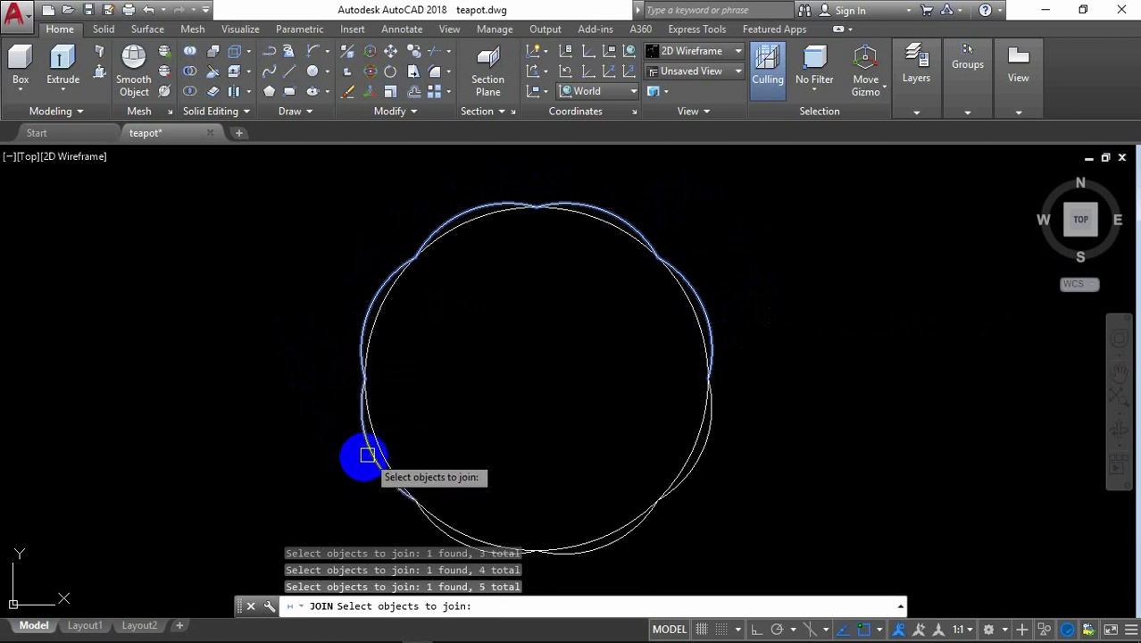
click(433, 531)
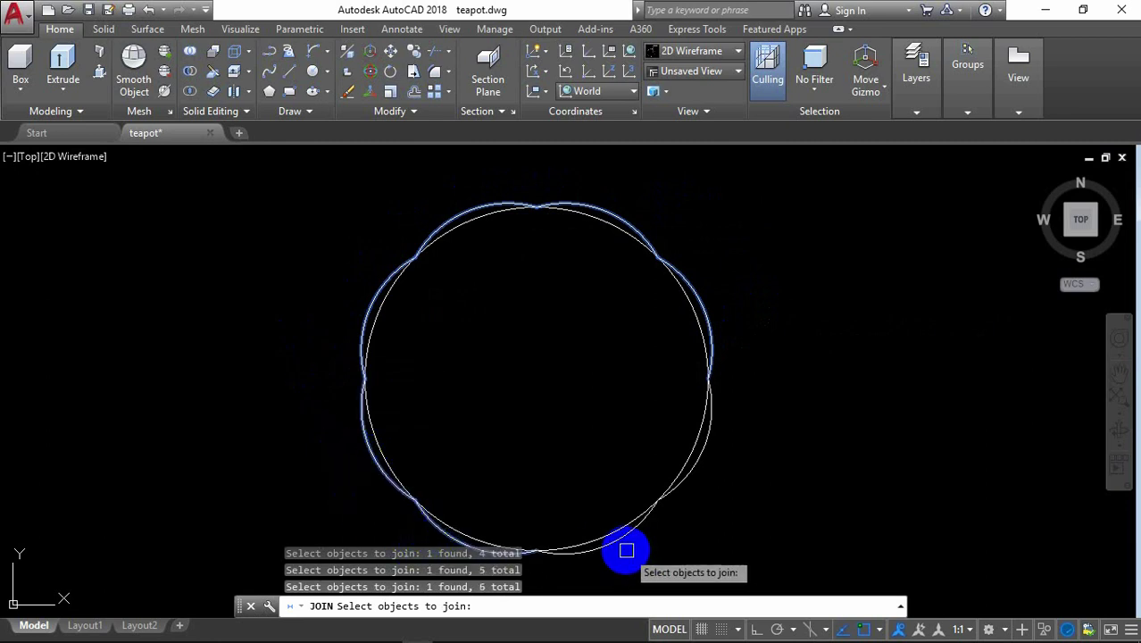
click(624, 544)
click(710, 454)
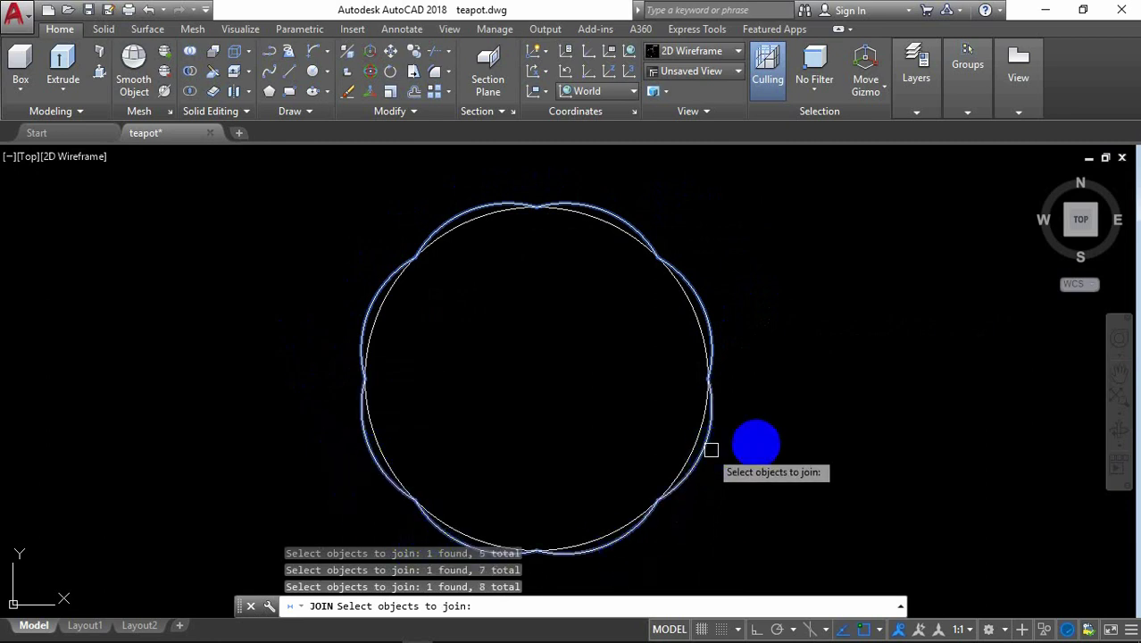
key(Return)
scroll(766, 428, down, 4)
scroll(763, 402, up, 4)
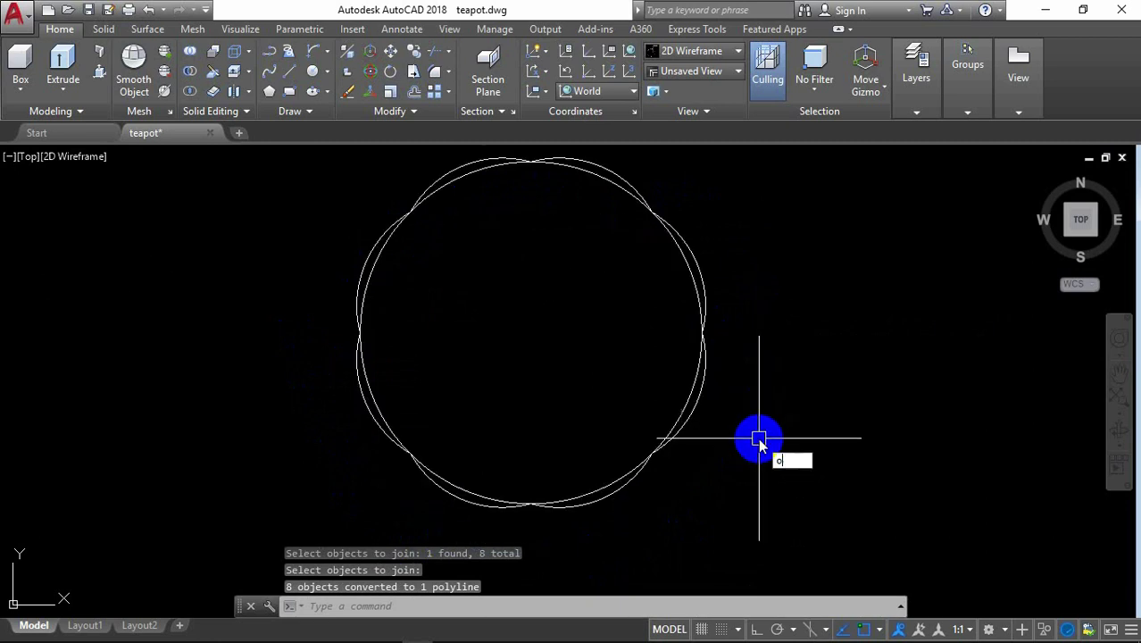
click(830, 475)
text(1.)
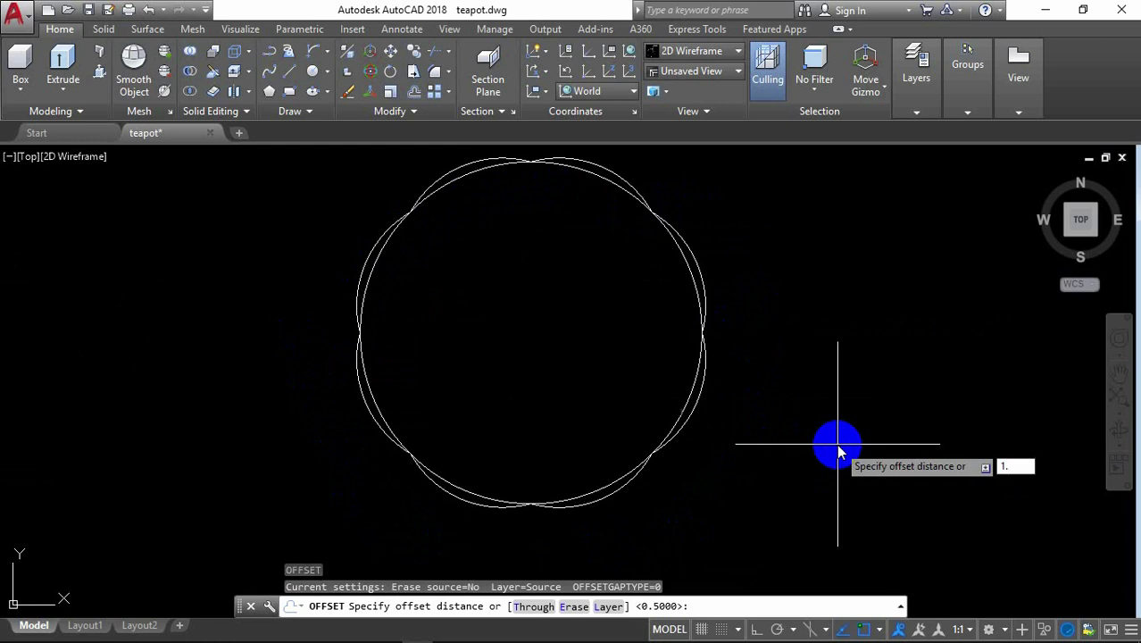
Step: Offset the scalloped polyline 1.5 units outward to form a second outline
text(5)
key(Return)
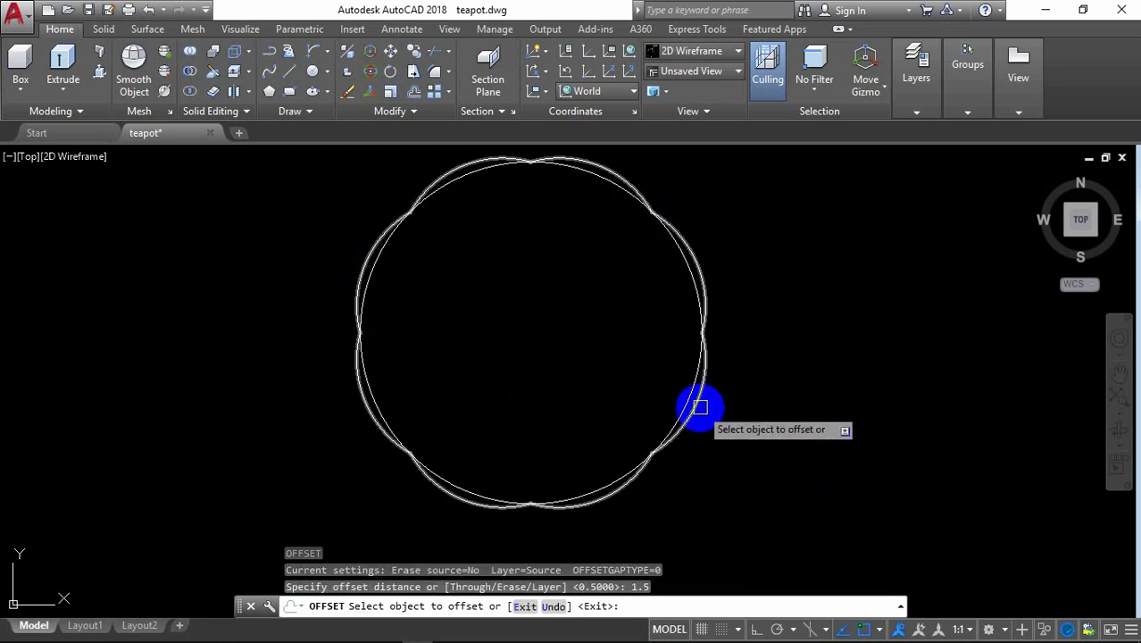
click(699, 407)
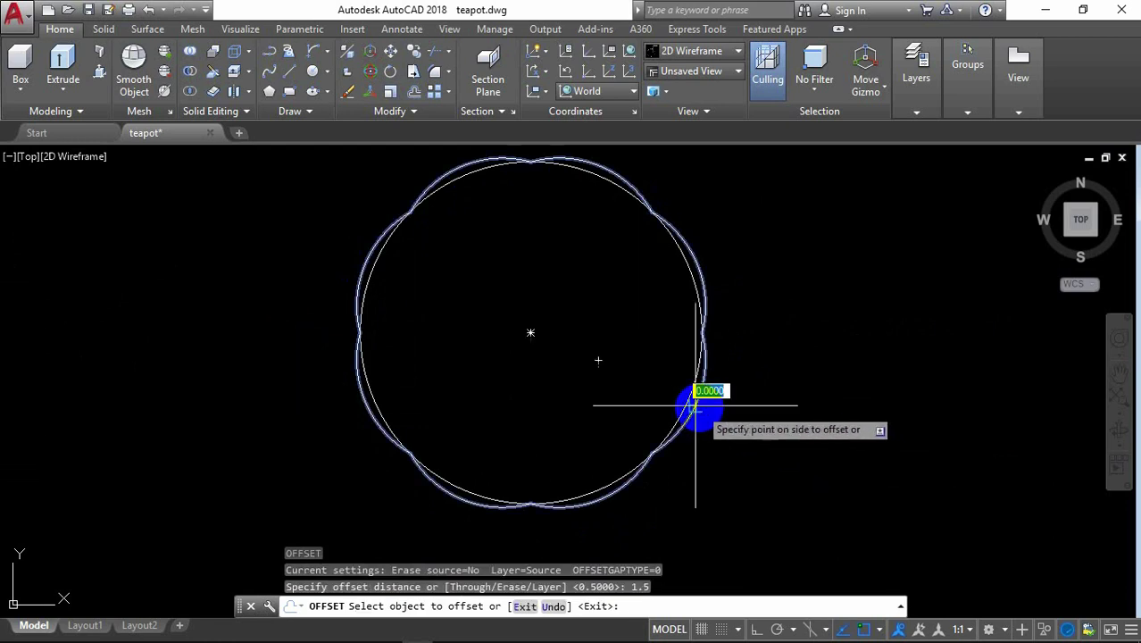
click(808, 423)
scroll(810, 423, down, 2)
key(Escape)
scroll(815, 421, down, 4)
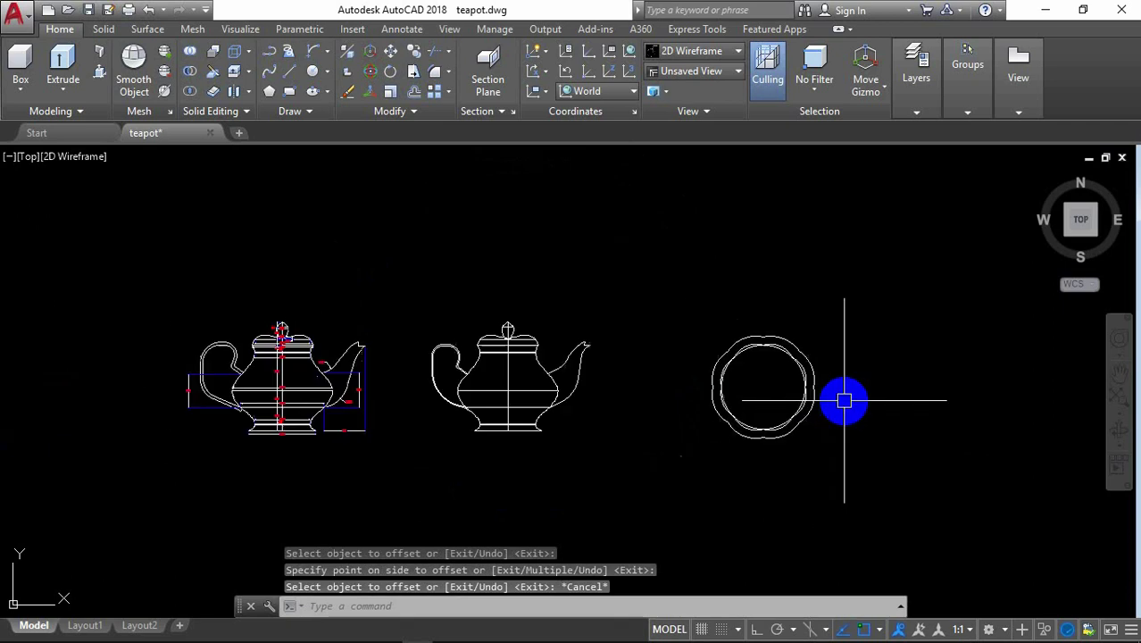
scroll(267, 394, up, 4)
scroll(272, 390, up, 4)
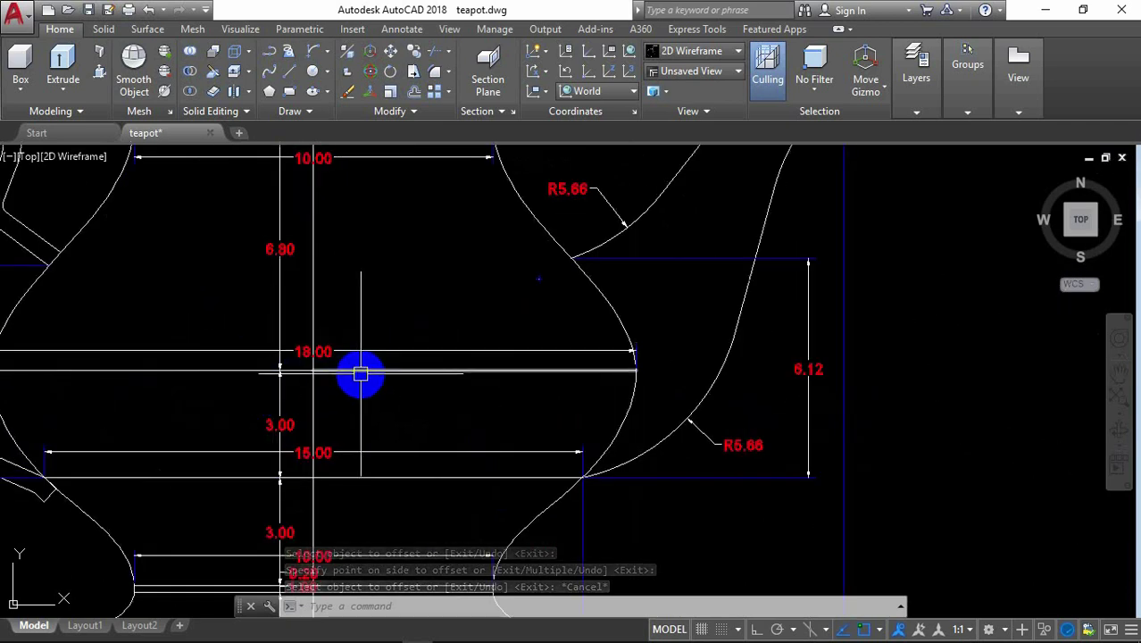
scroll(370, 379, down, 2)
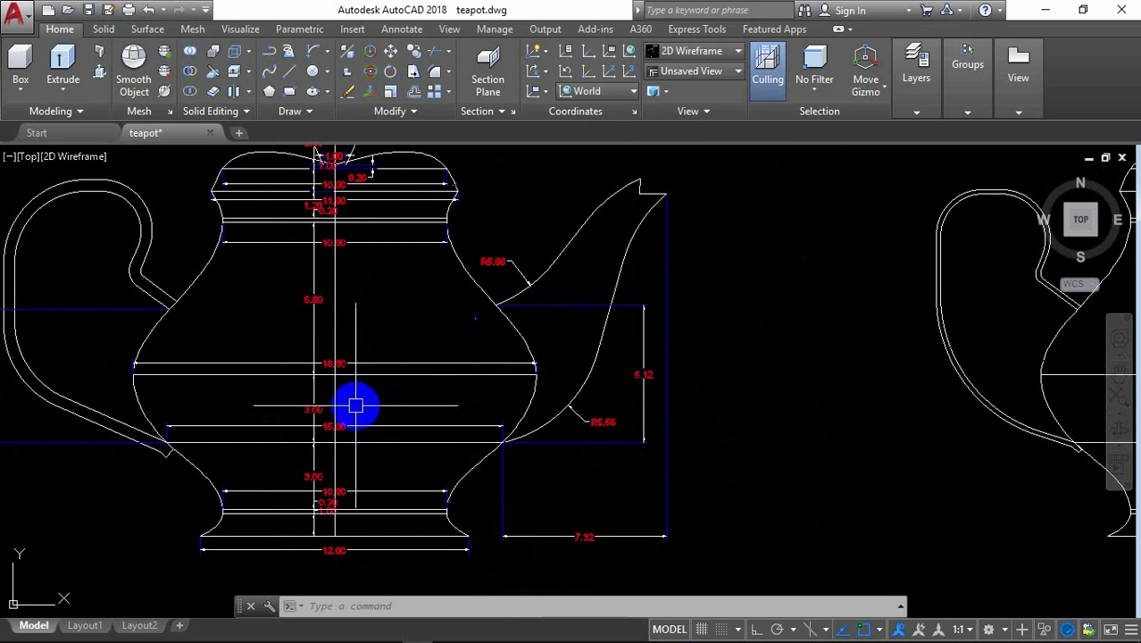
scroll(344, 234, up, 2)
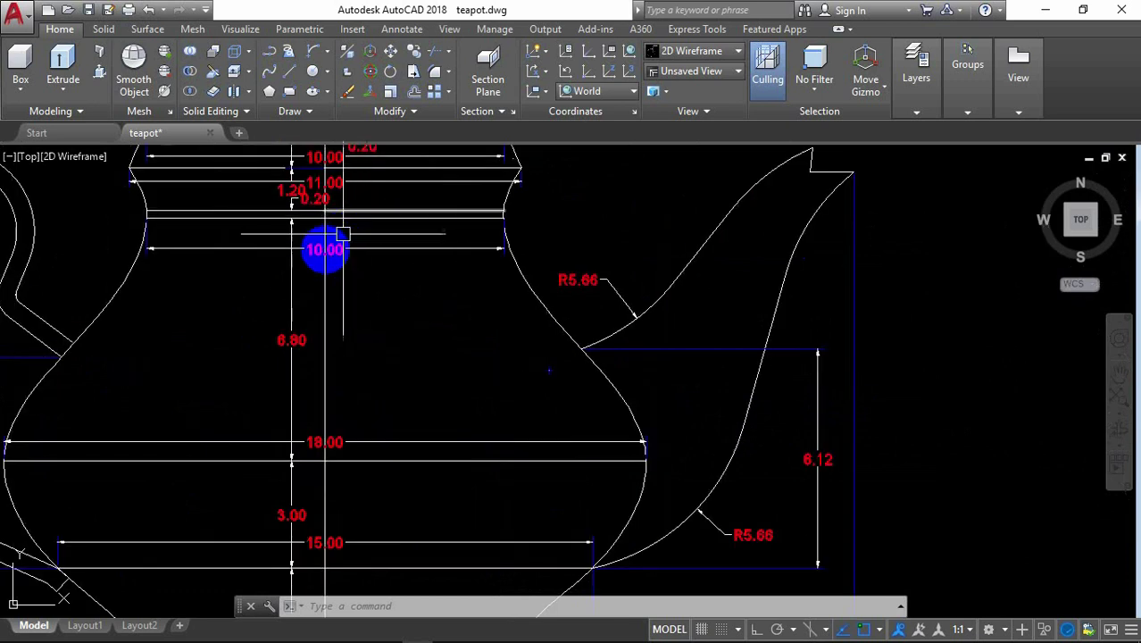
scroll(294, 262, down, 6)
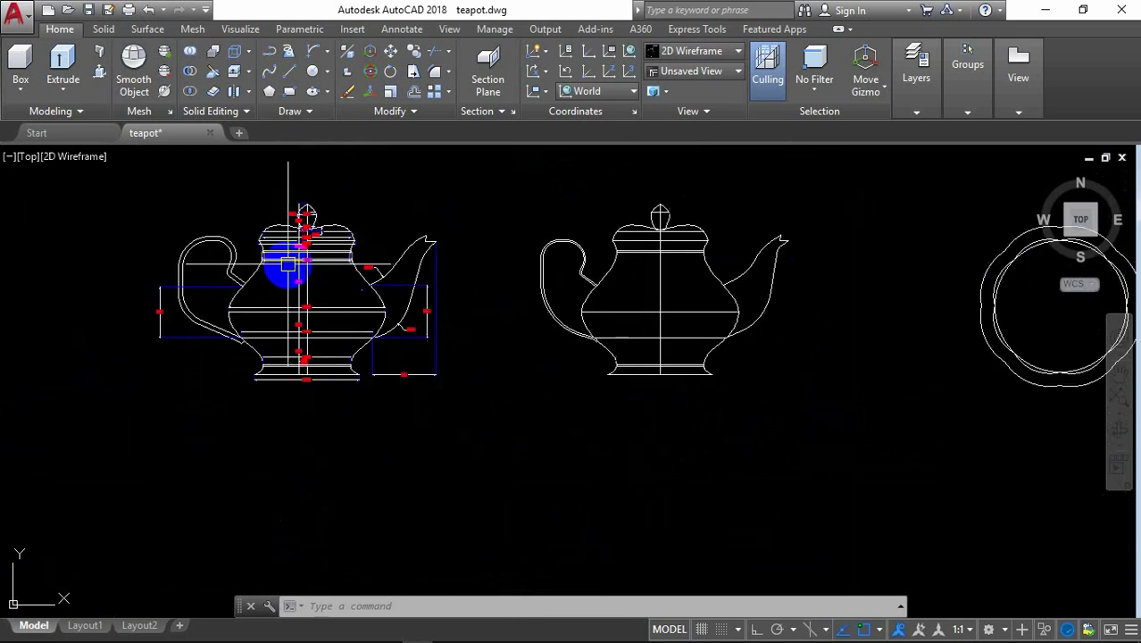
scroll(288, 264, down, 1)
scroll(297, 316, up, 1)
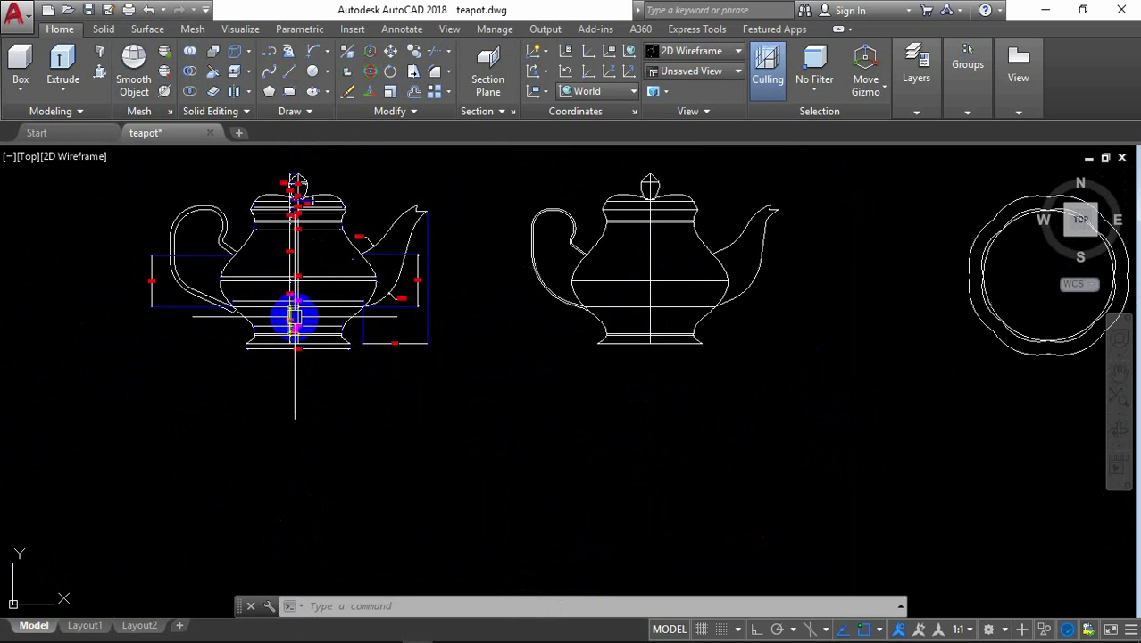
scroll(295, 316, down, 1)
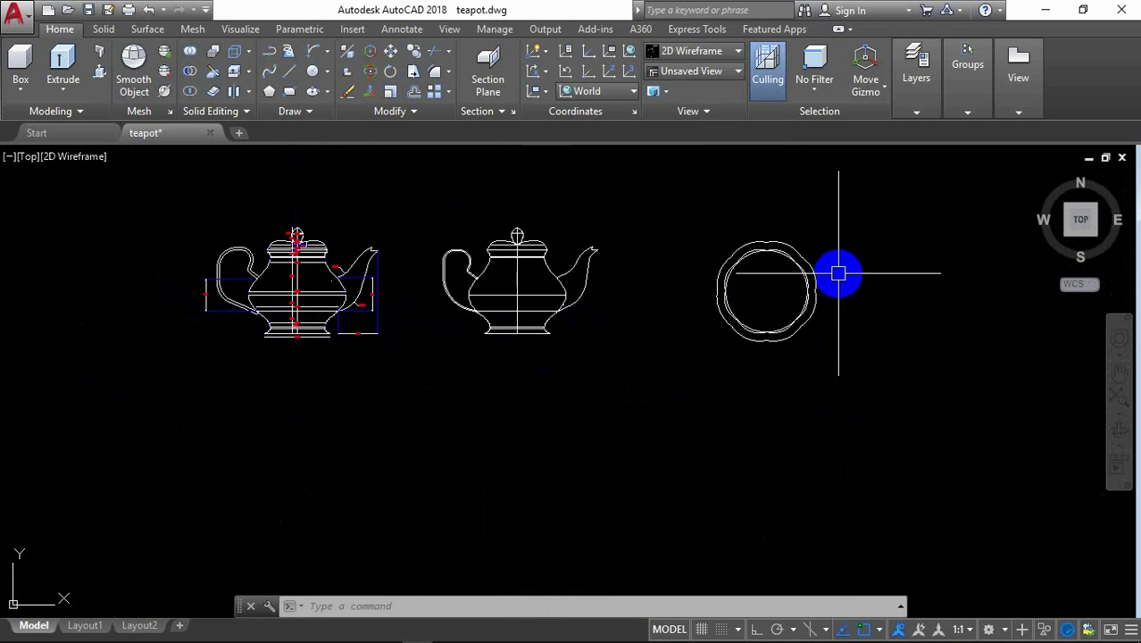
scroll(838, 273, up, 1)
scroll(838, 272, up, 1)
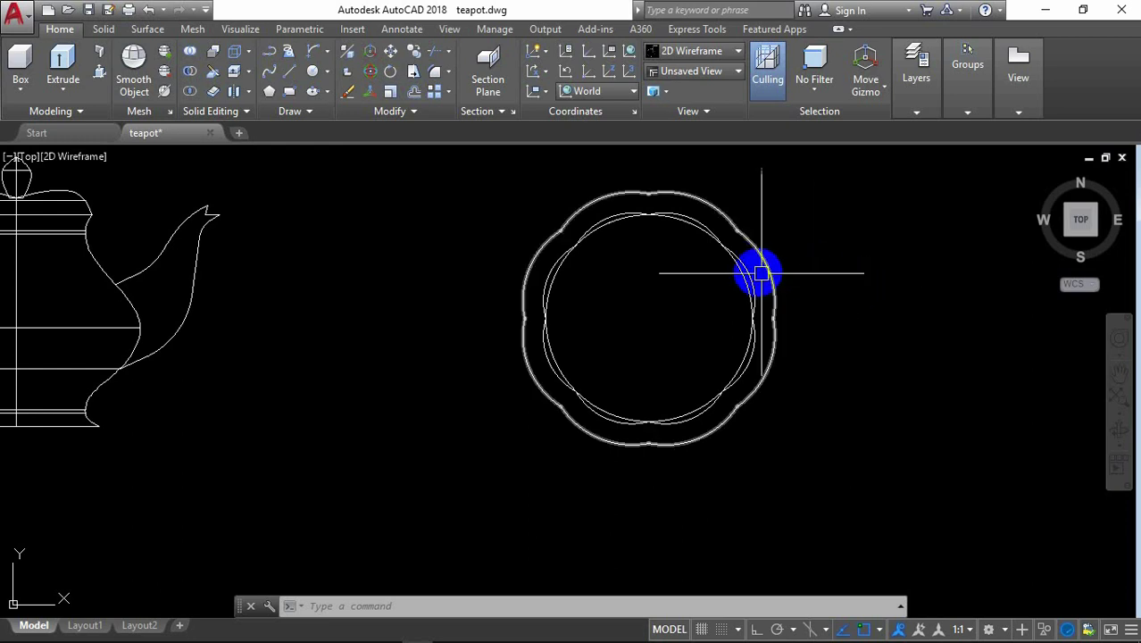
Step: Offset the outline 2.5 units inward, then undo that inner flower-shaped copy
scroll(756, 268, up, 1)
text(O)
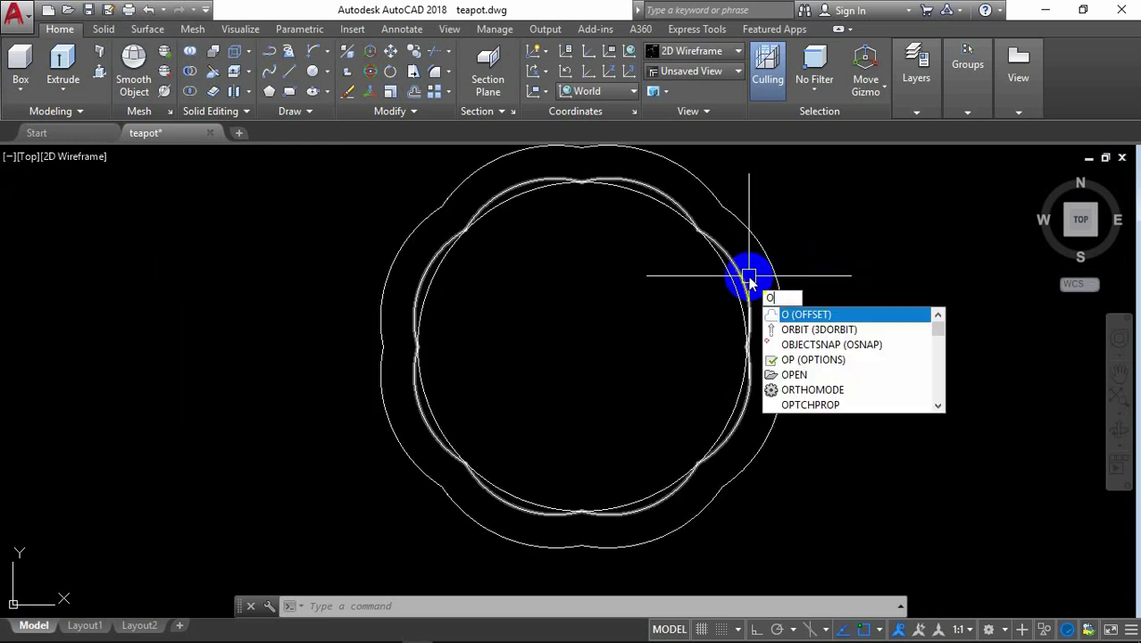
key(Return)
text(2.5)
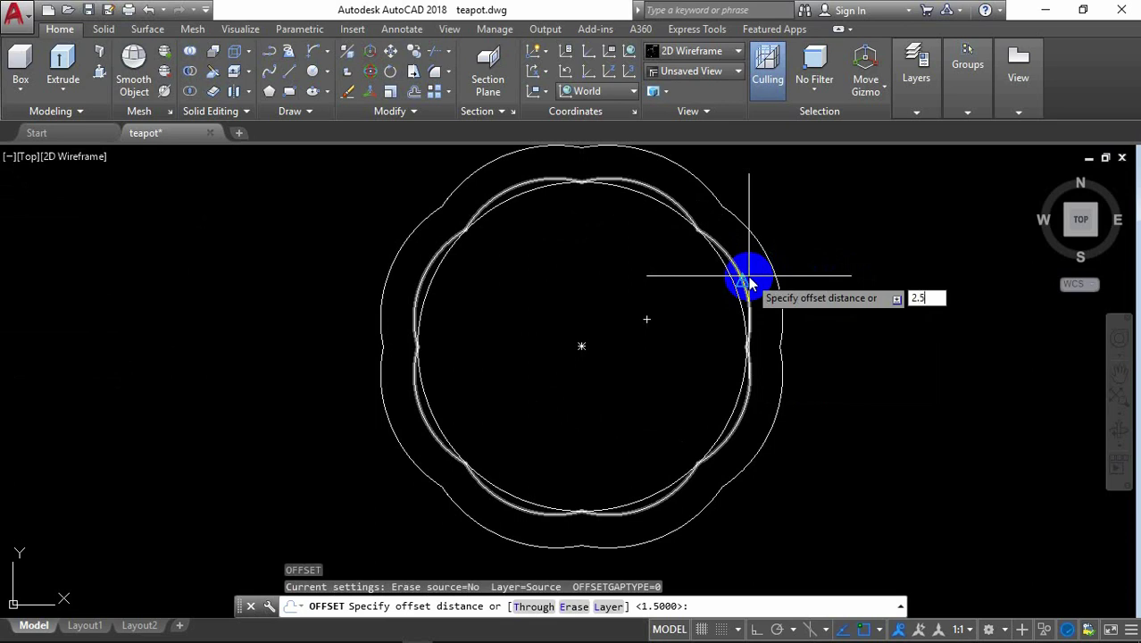
key(Return)
click(742, 280)
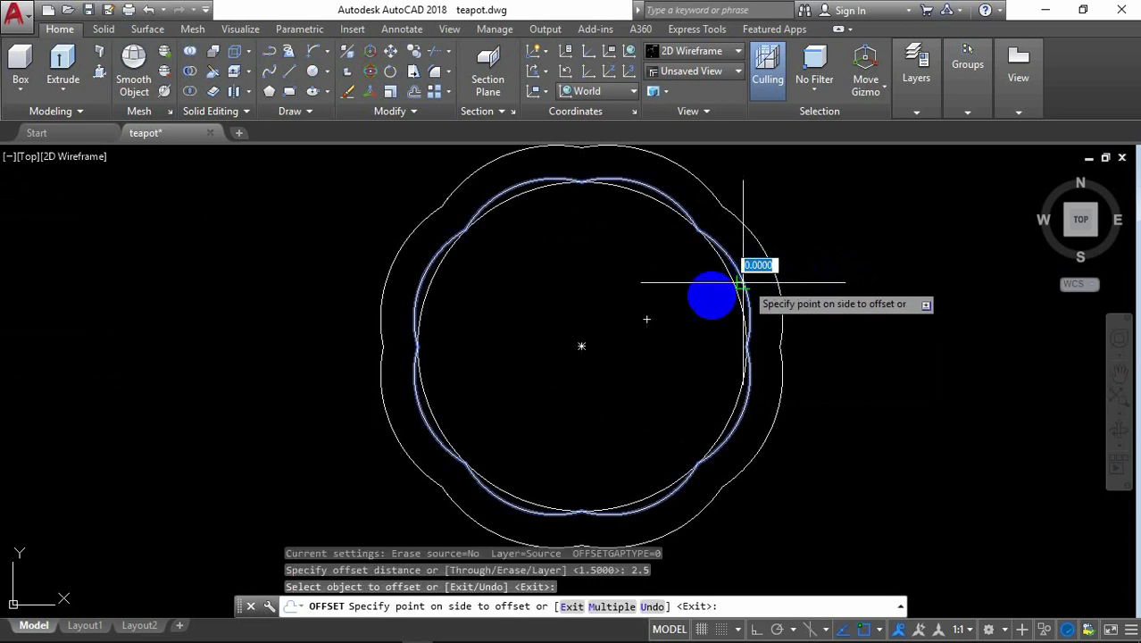
click(646, 319)
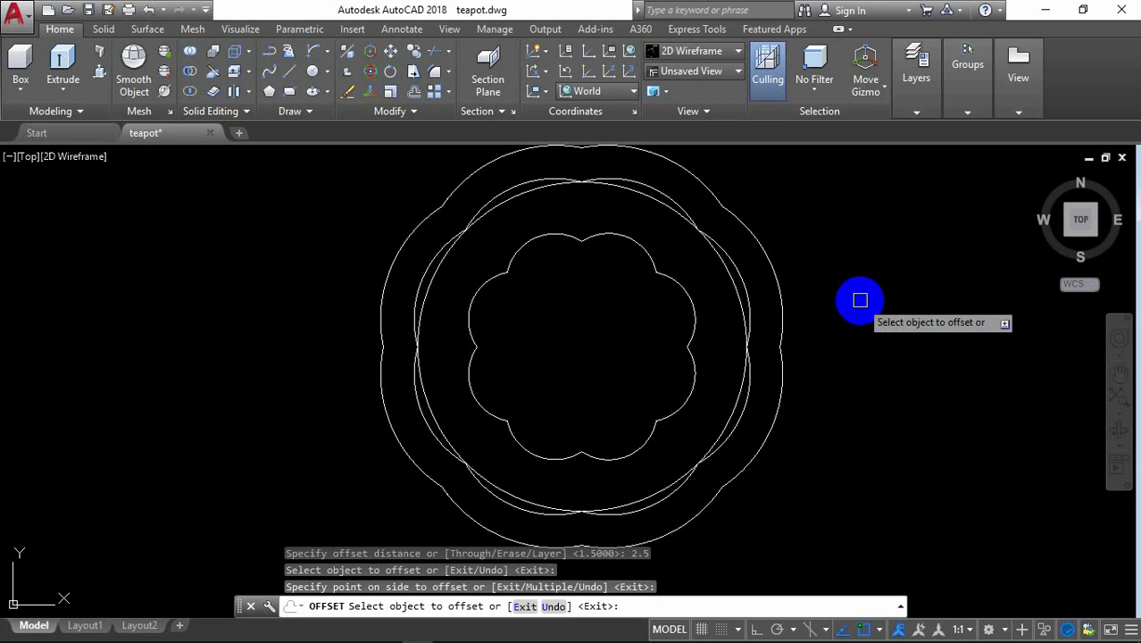
key(Escape)
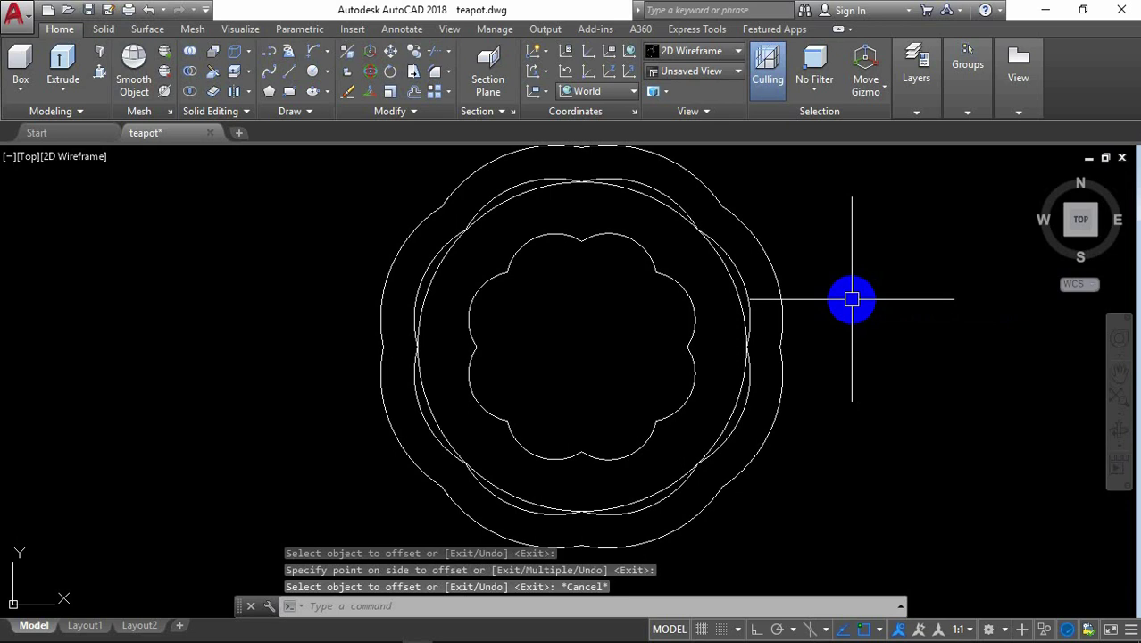
key(ctrl+z)
text(D)
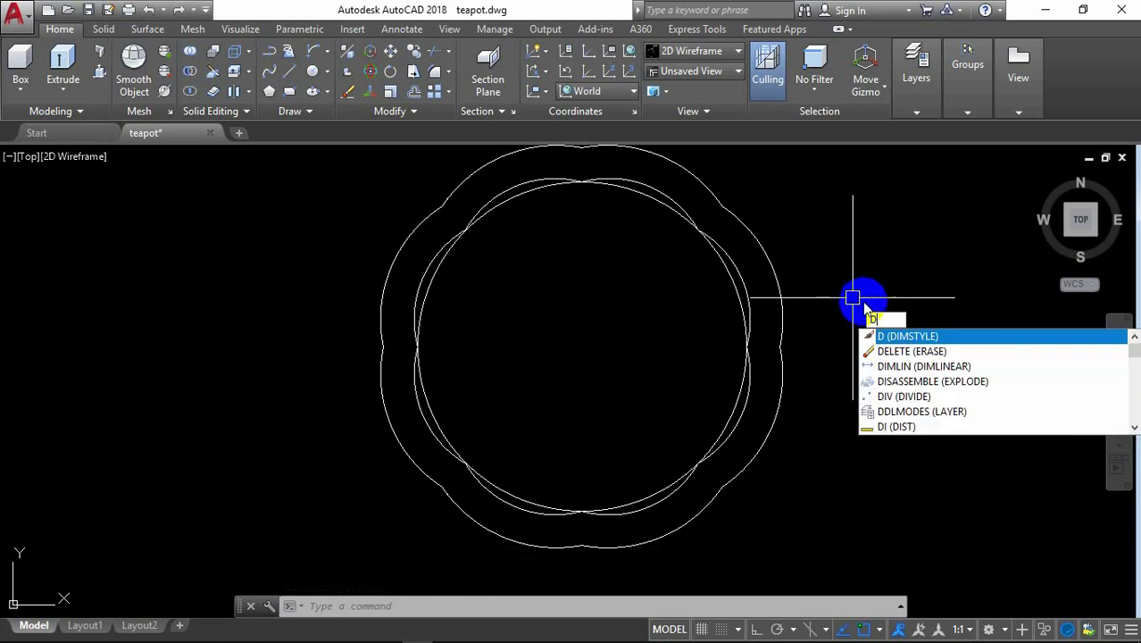
key(Escape)
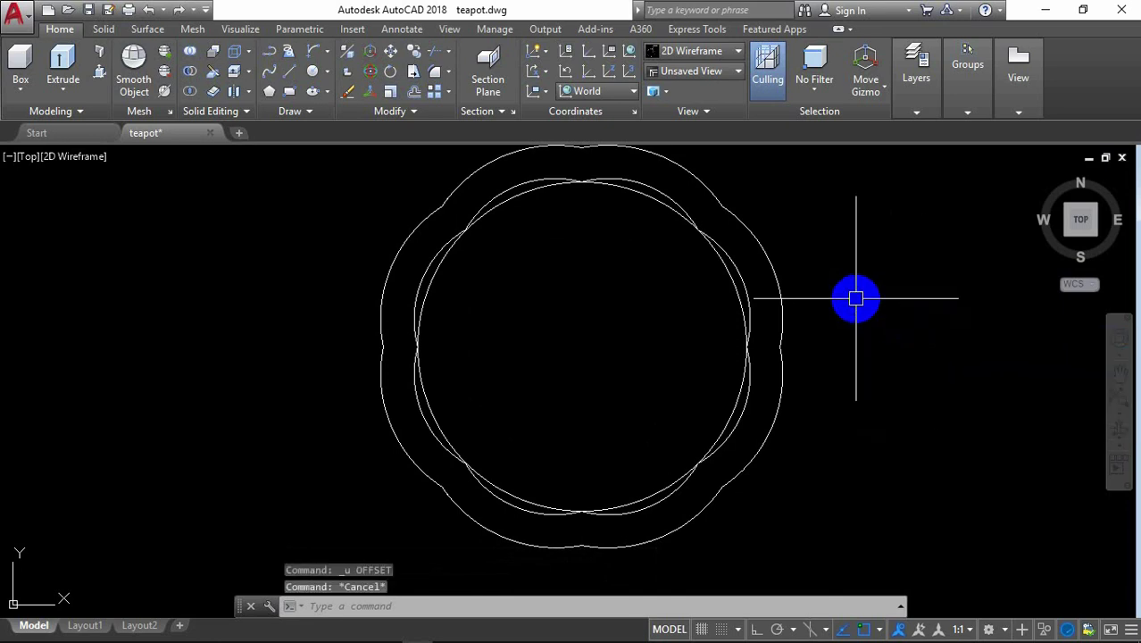
Step: Draw a 10-diameter circle concentric with the 15-diameter circle
scroll(855, 298, down, 4)
text(c)
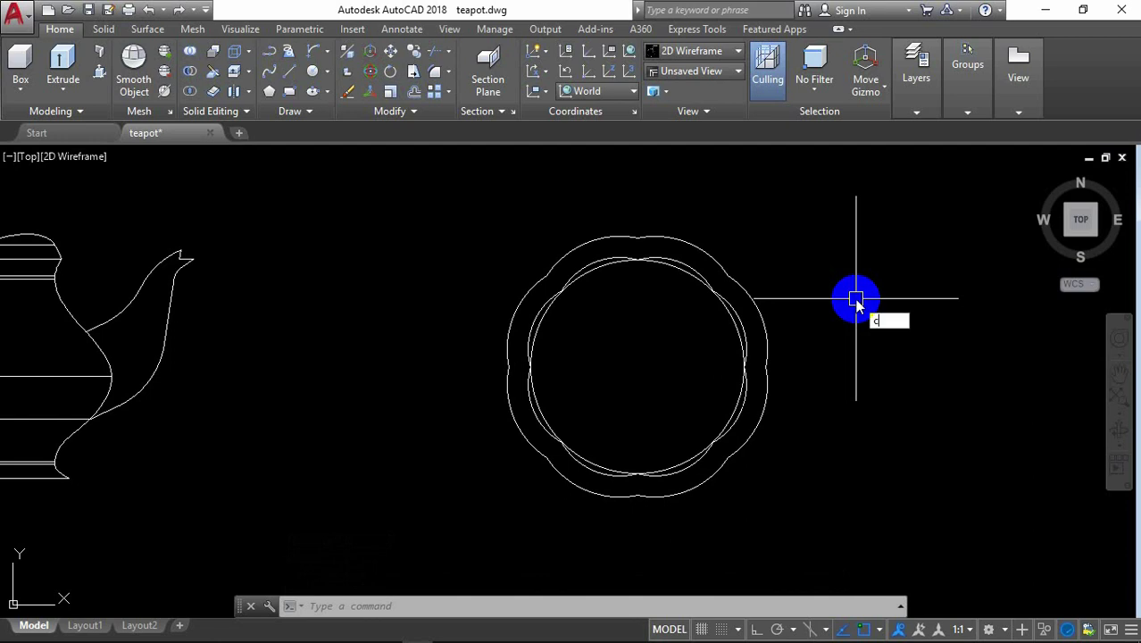
click(927, 336)
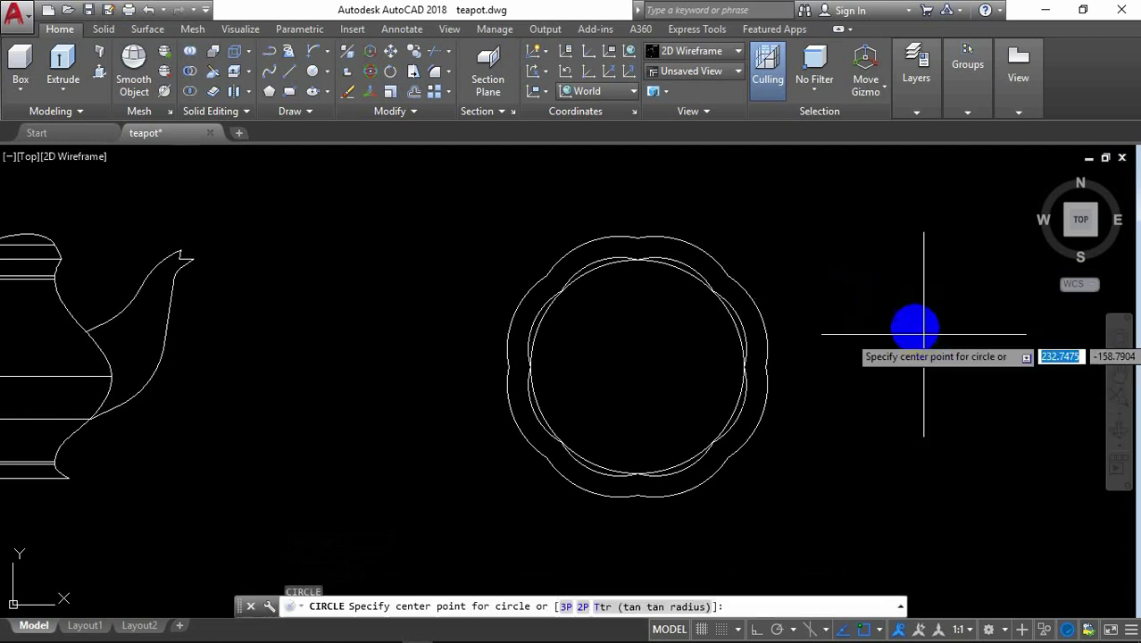
click(637, 366)
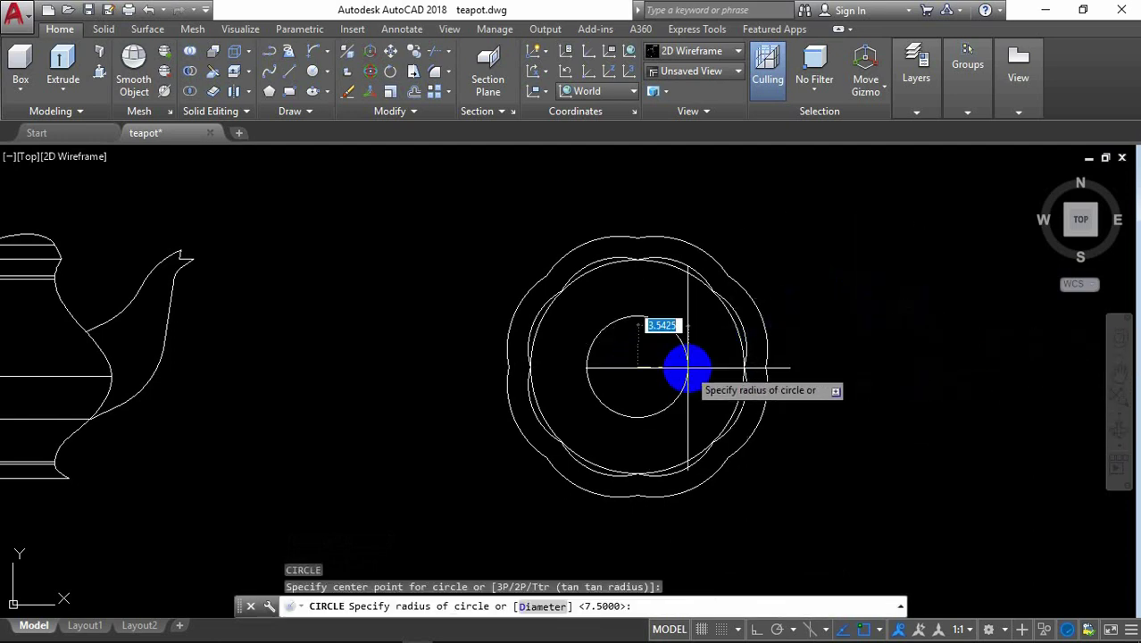
text(d)
key(Return)
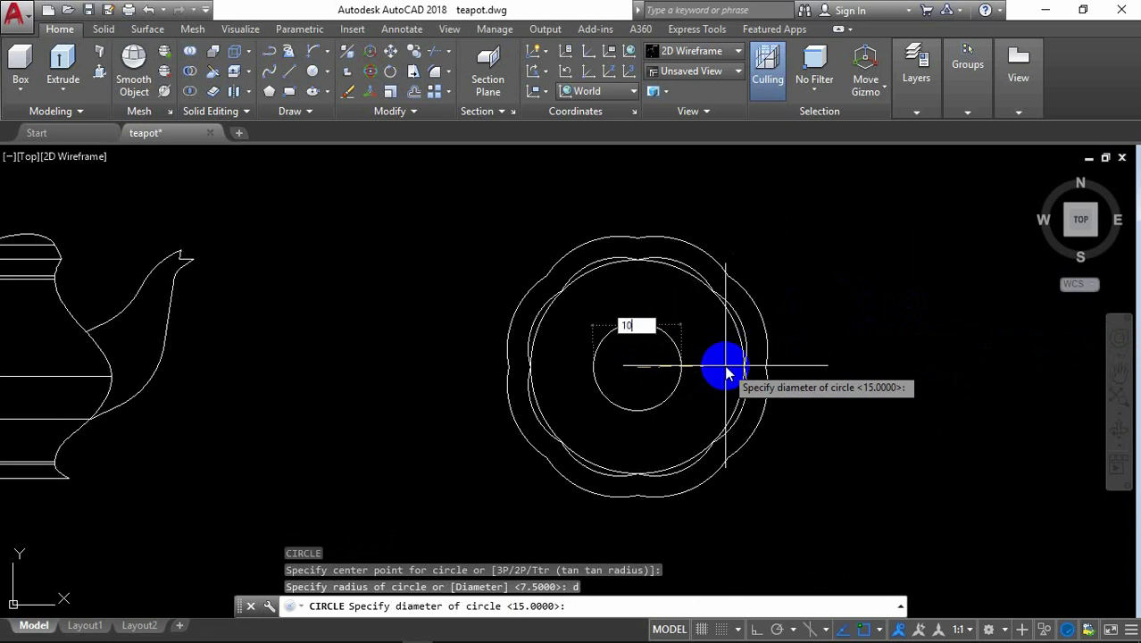
key(Return)
scroll(695, 318, up, 2)
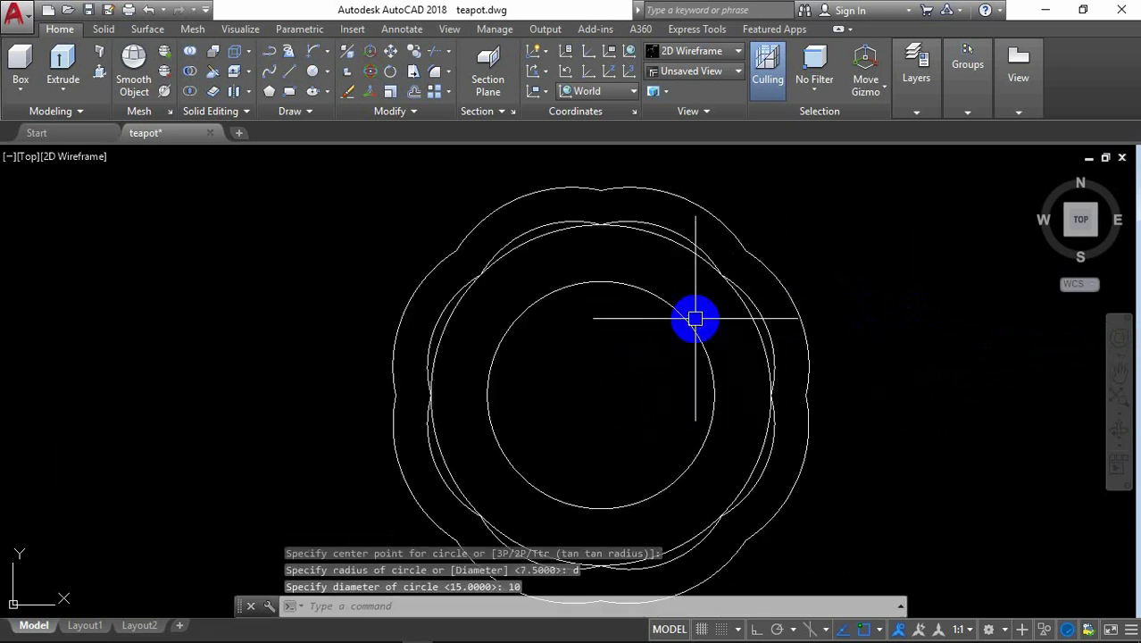
text(DI)
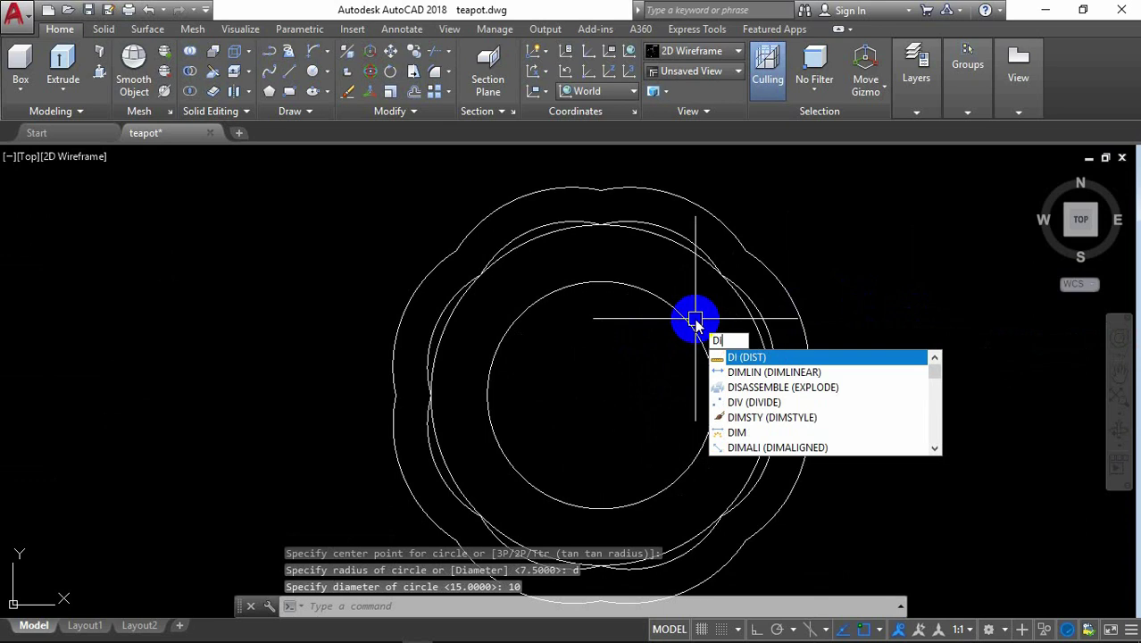
text(V)
Step: Divide the 10-diameter circle into 8 equal parts
key(Return)
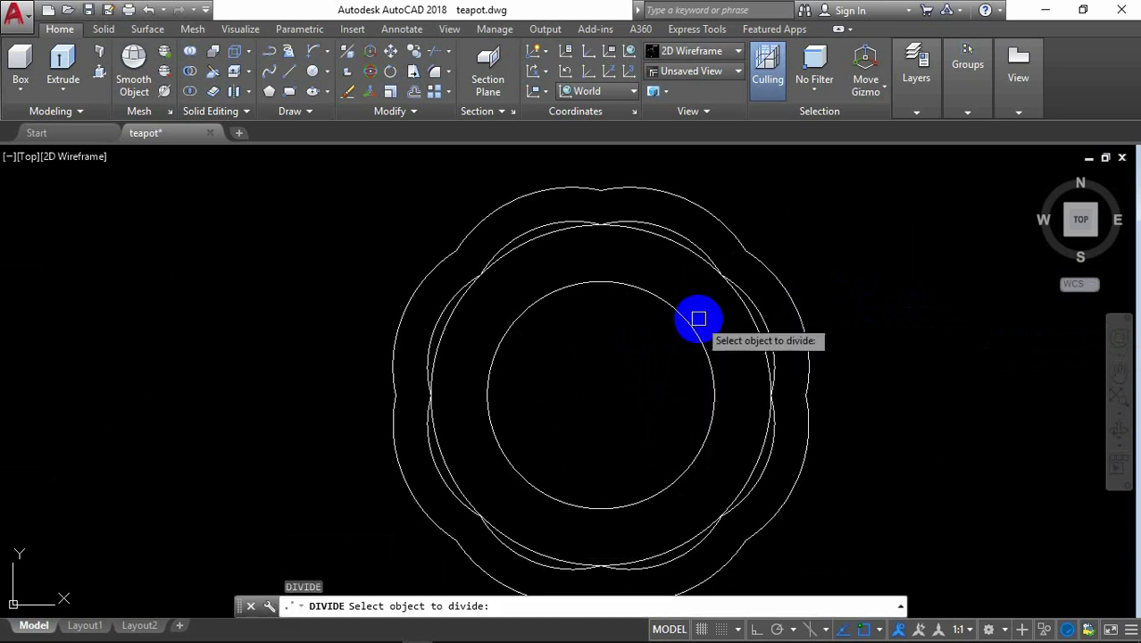
click(697, 325)
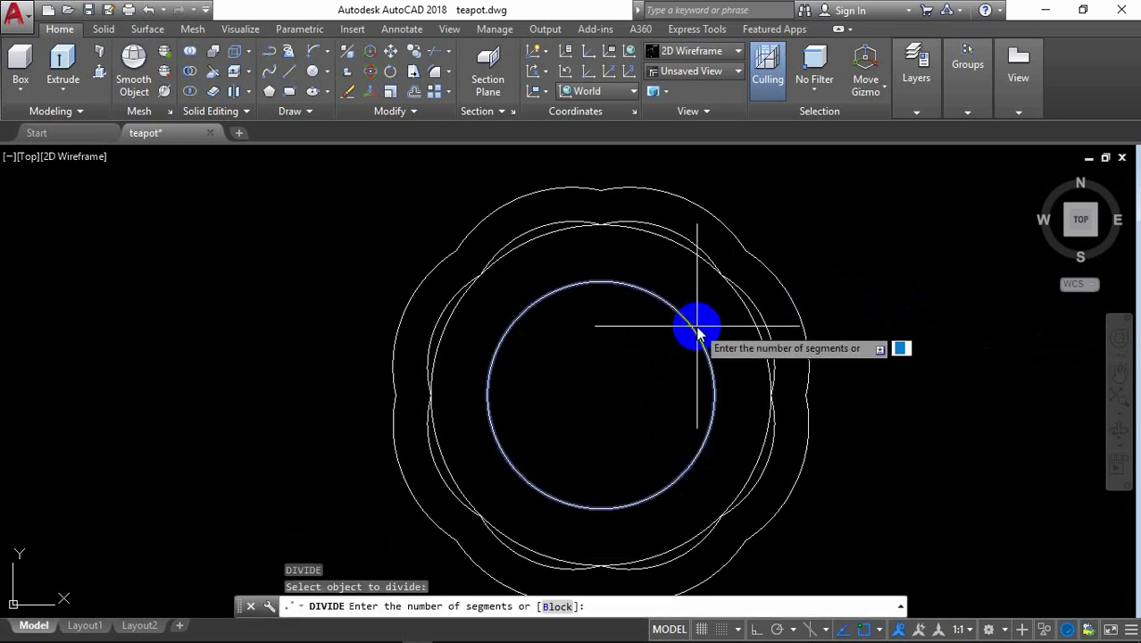
text(8)
key(Return)
scroll(666, 283, up, 2)
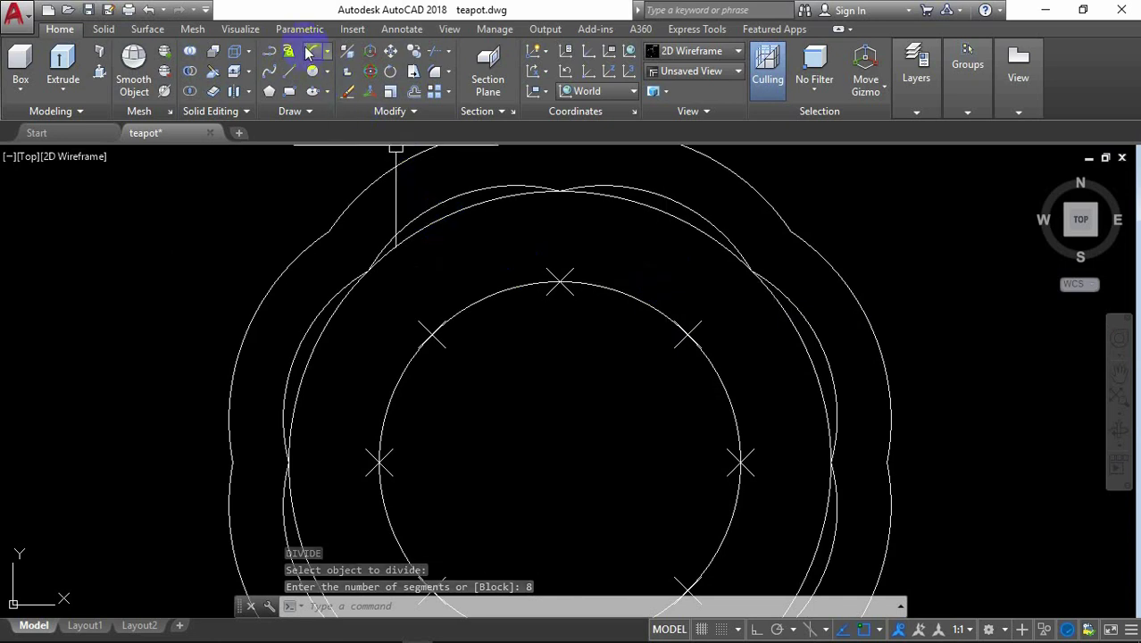
Step: Draw an arc from the top division point to its neighbour with start direction 12
click(347, 72)
click(560, 281)
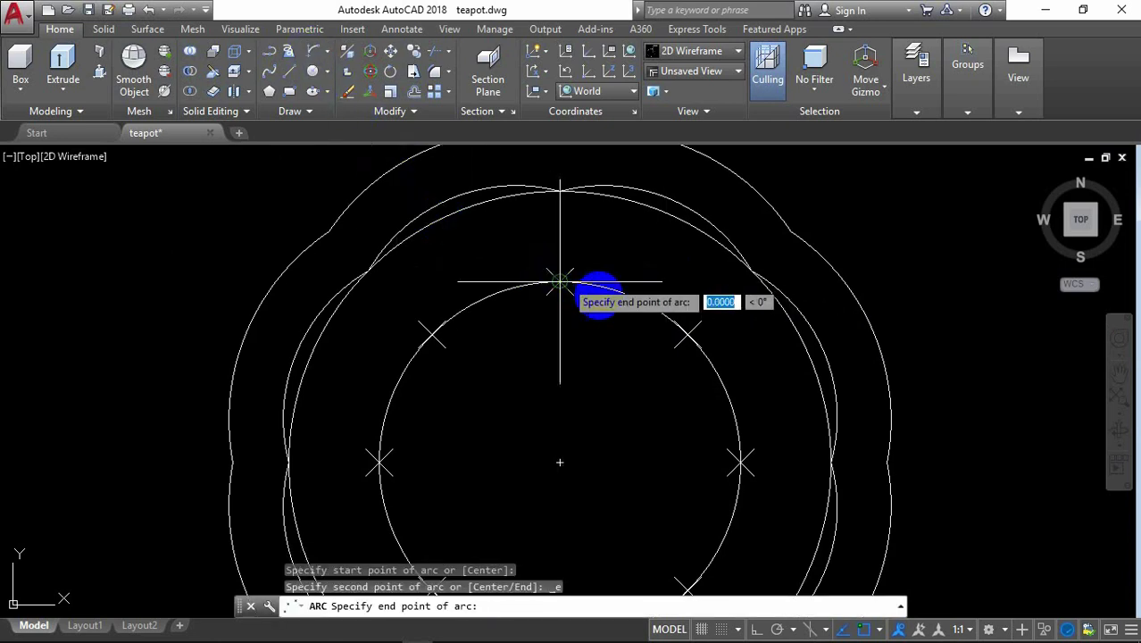
click(688, 334)
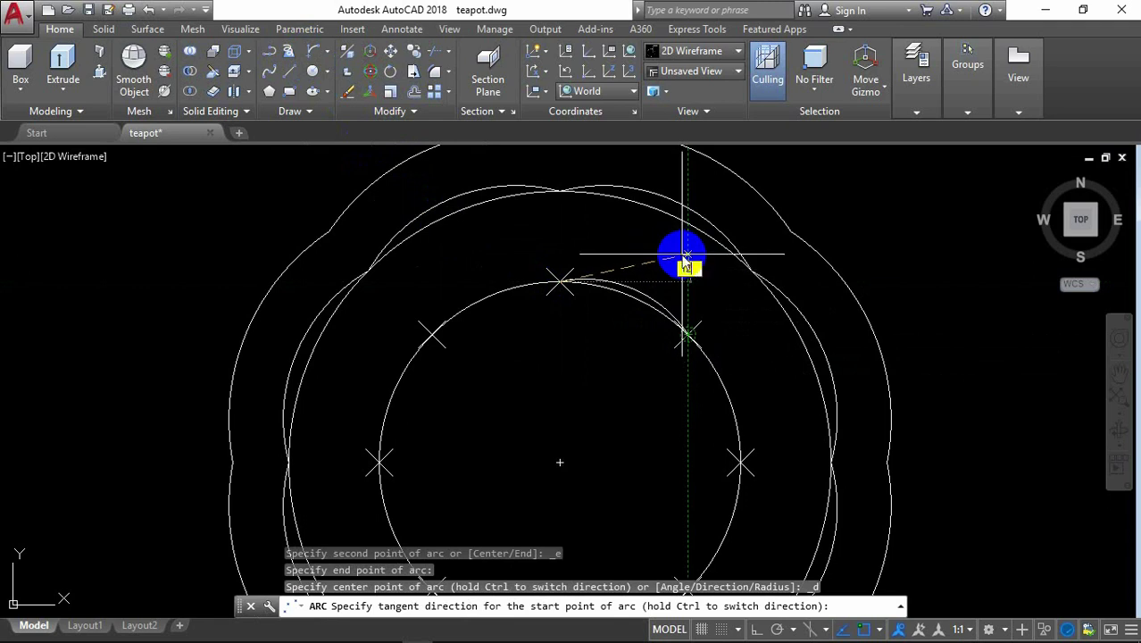
text(12)
key(Return)
scroll(660, 353, down, 3)
text(AR)
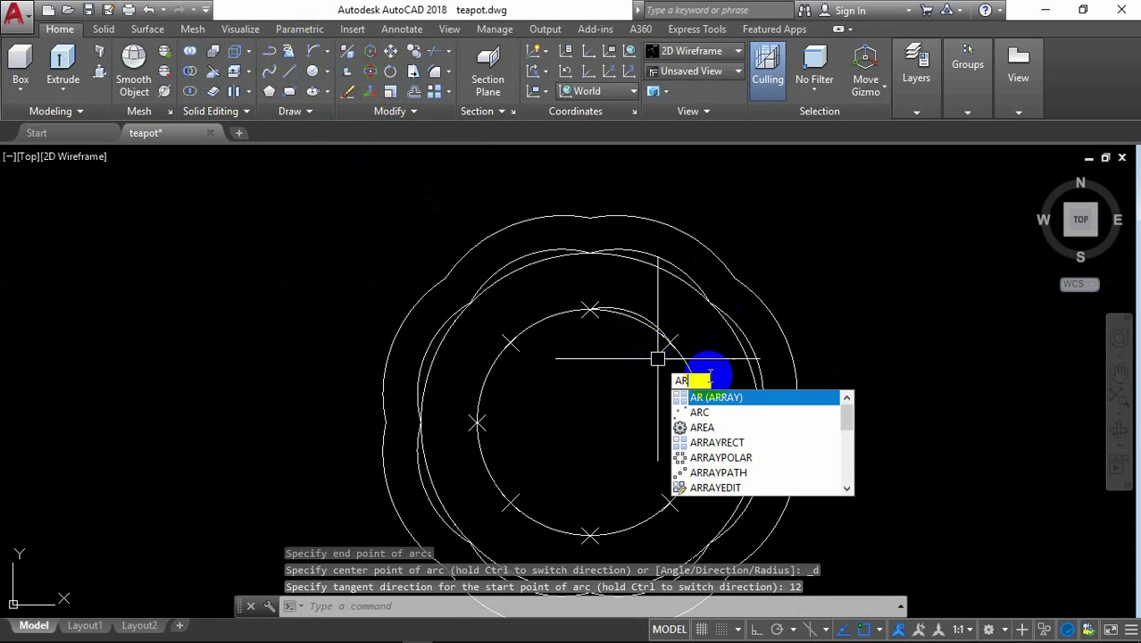
Step: Polar-array the arc into 8 items around the circle's centre
click(718, 399)
click(665, 310)
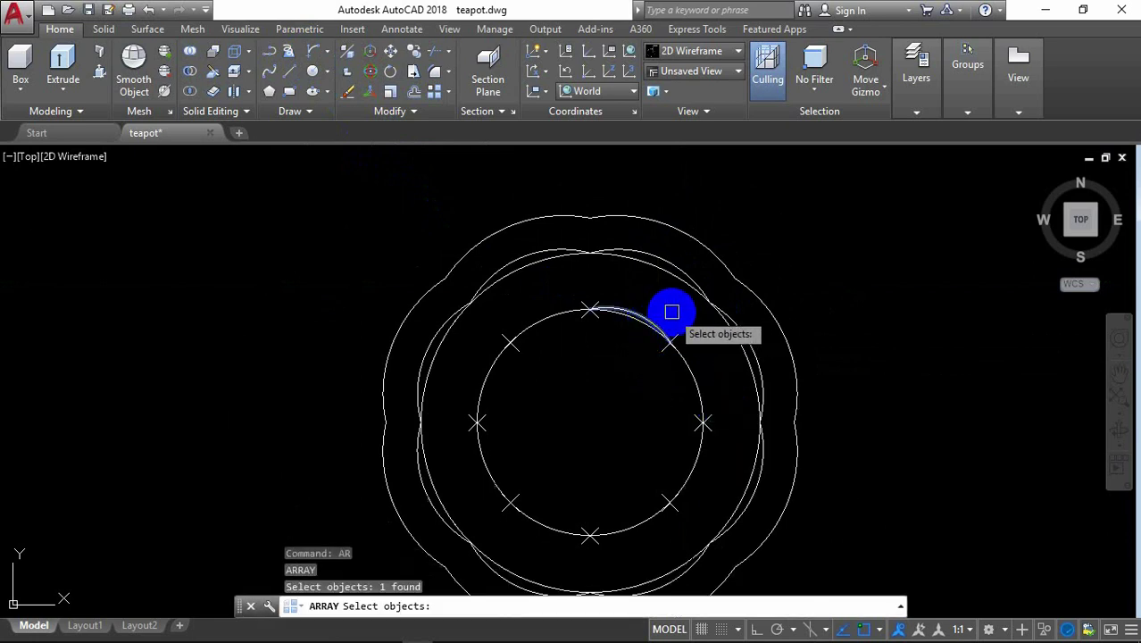
key(Return)
click(713, 392)
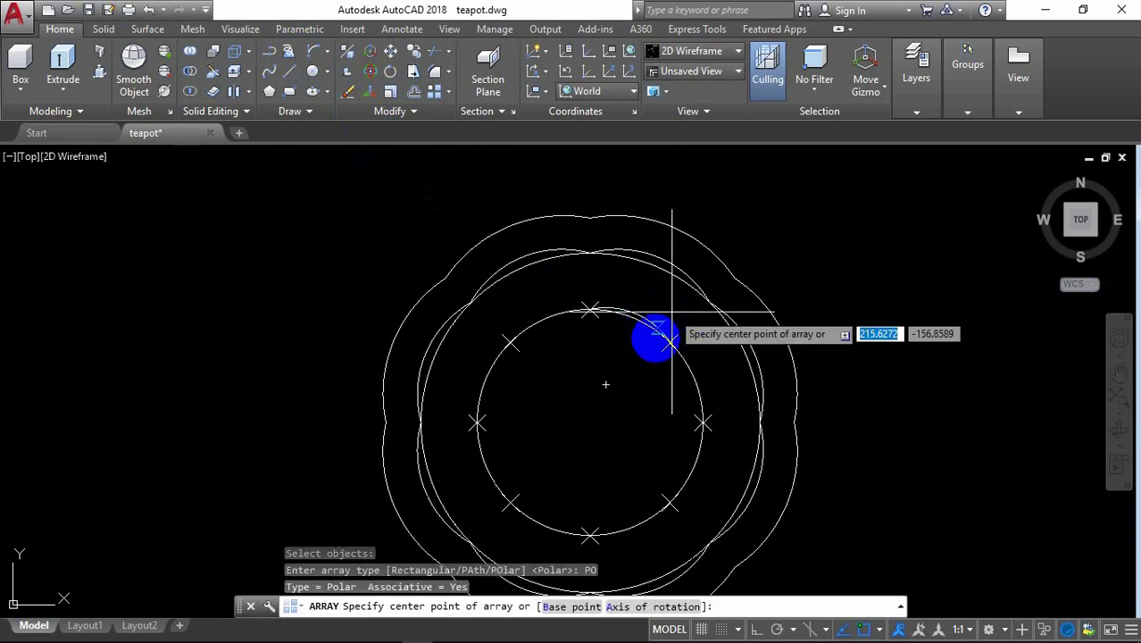
click(589, 422)
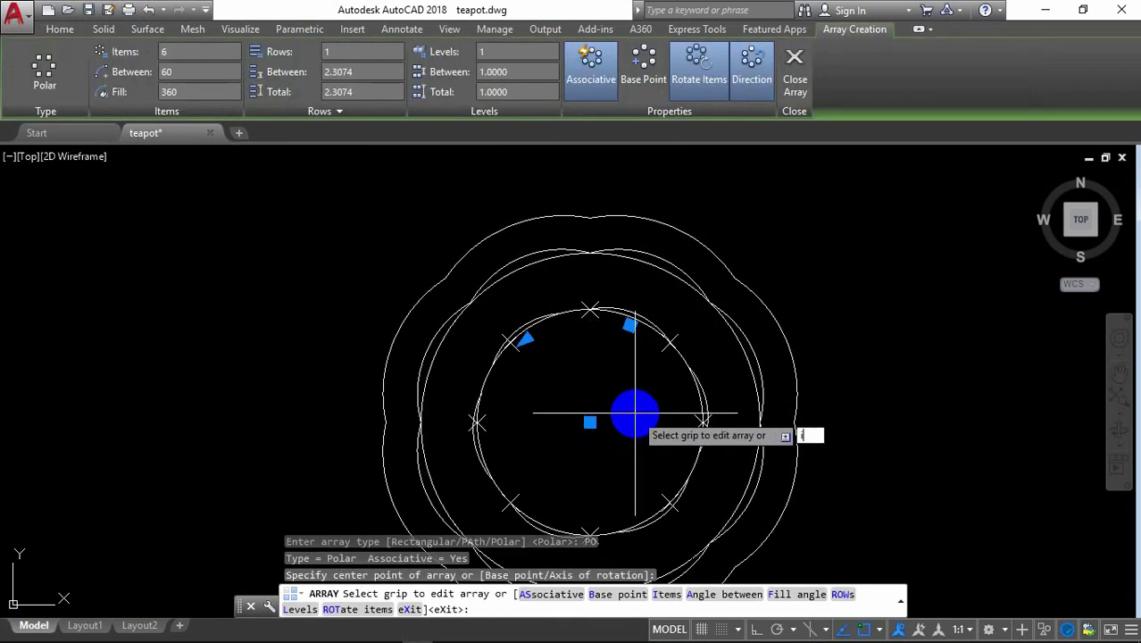
key(Return)
key(Return)
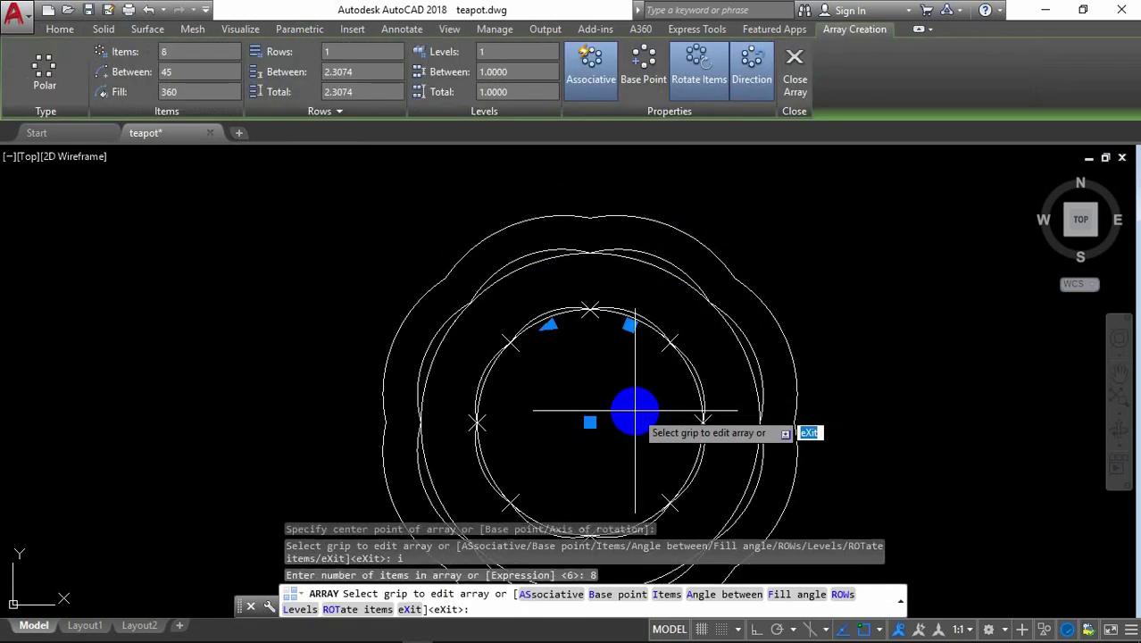
key(Return)
scroll(637, 357, down, 2)
scroll(633, 416, up, 2)
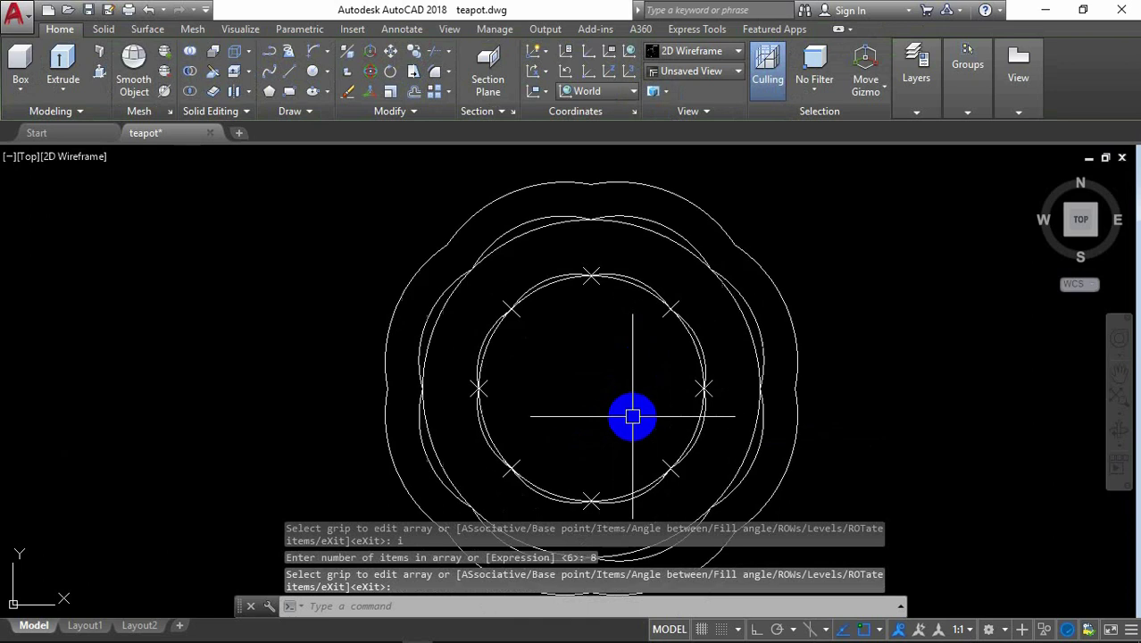
text(e)
Step: Erase the eight division point markers around the 10-diameter circle
key(Return)
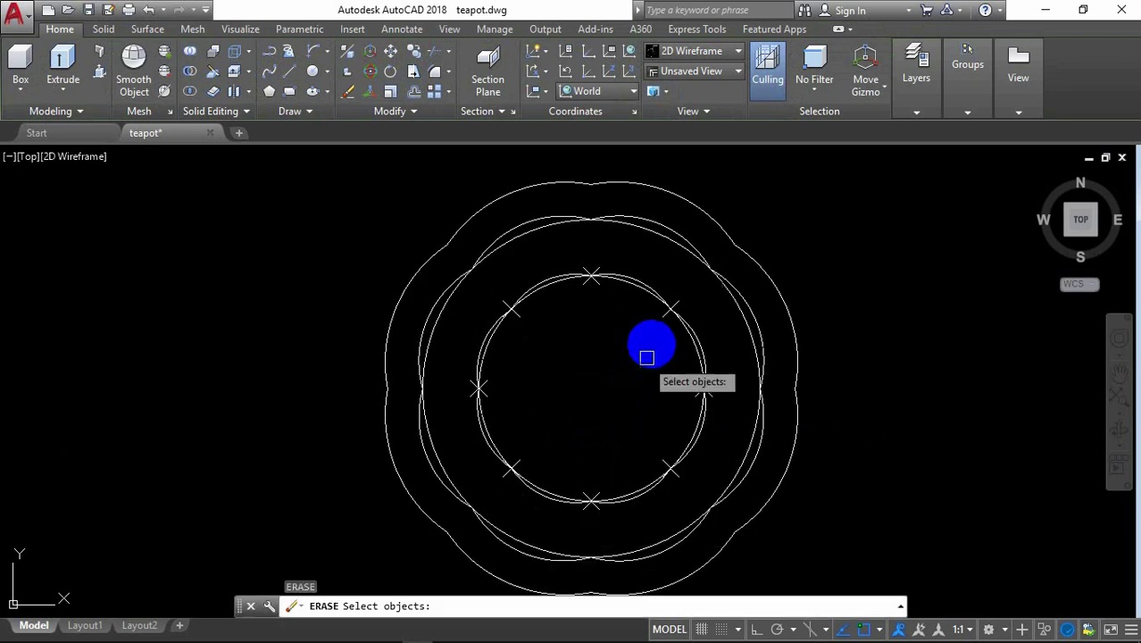
click(610, 302)
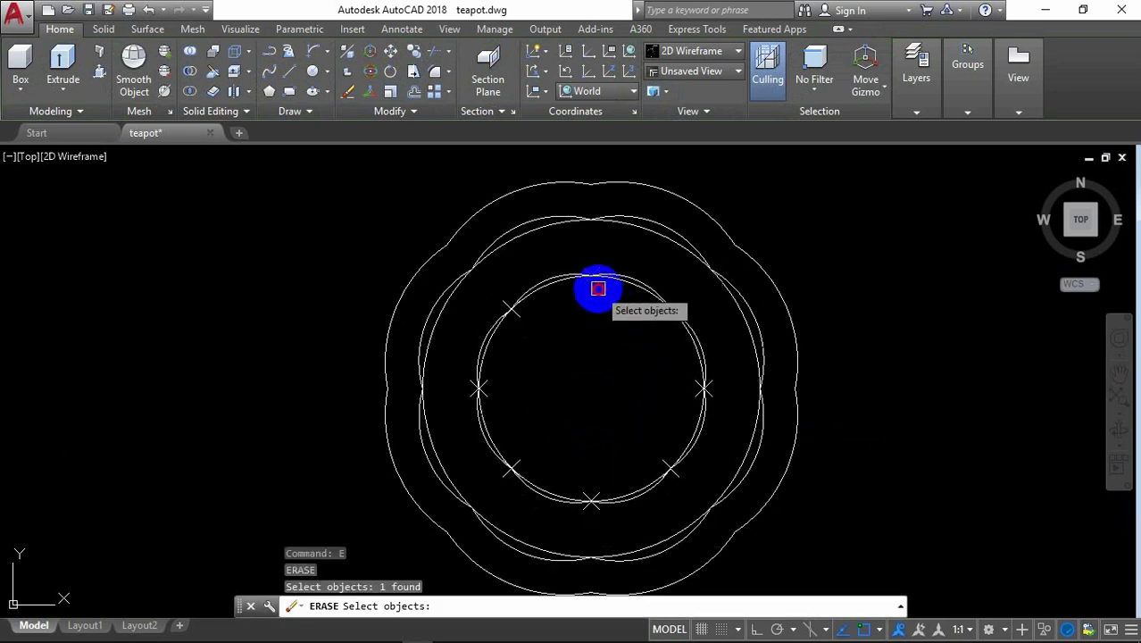
click(516, 313)
click(490, 388)
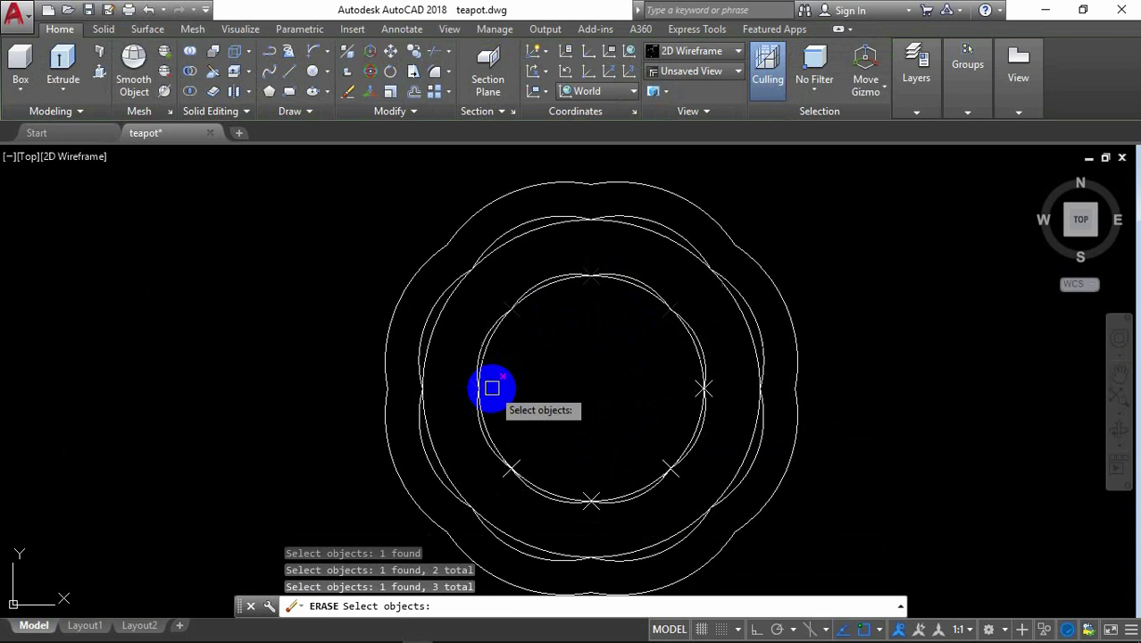
click(491, 388)
click(524, 459)
click(586, 482)
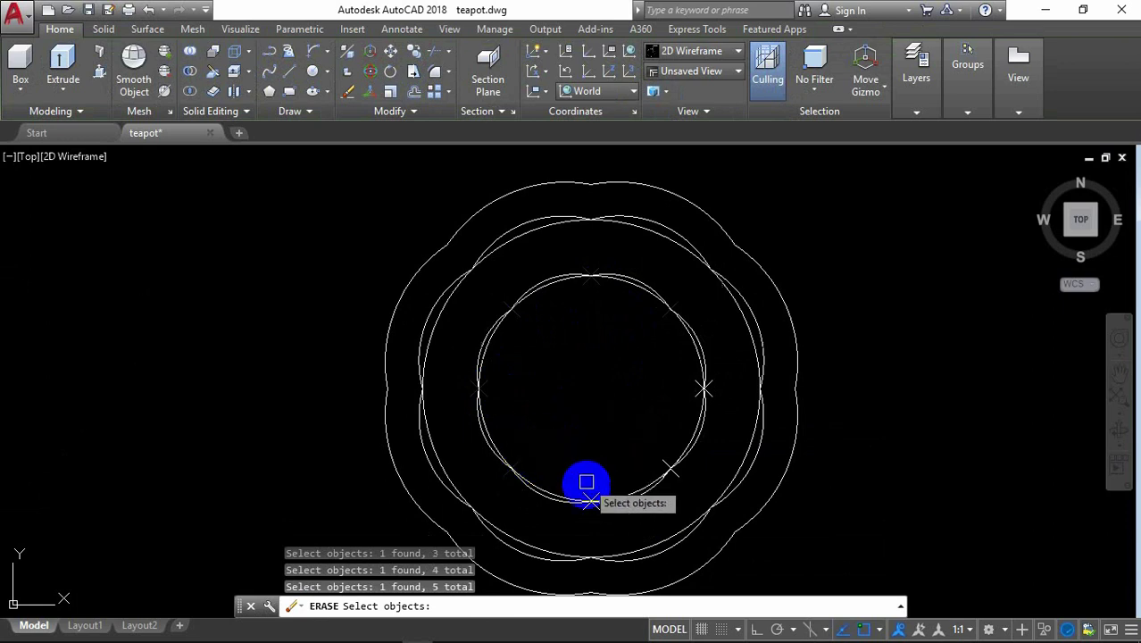
click(652, 459)
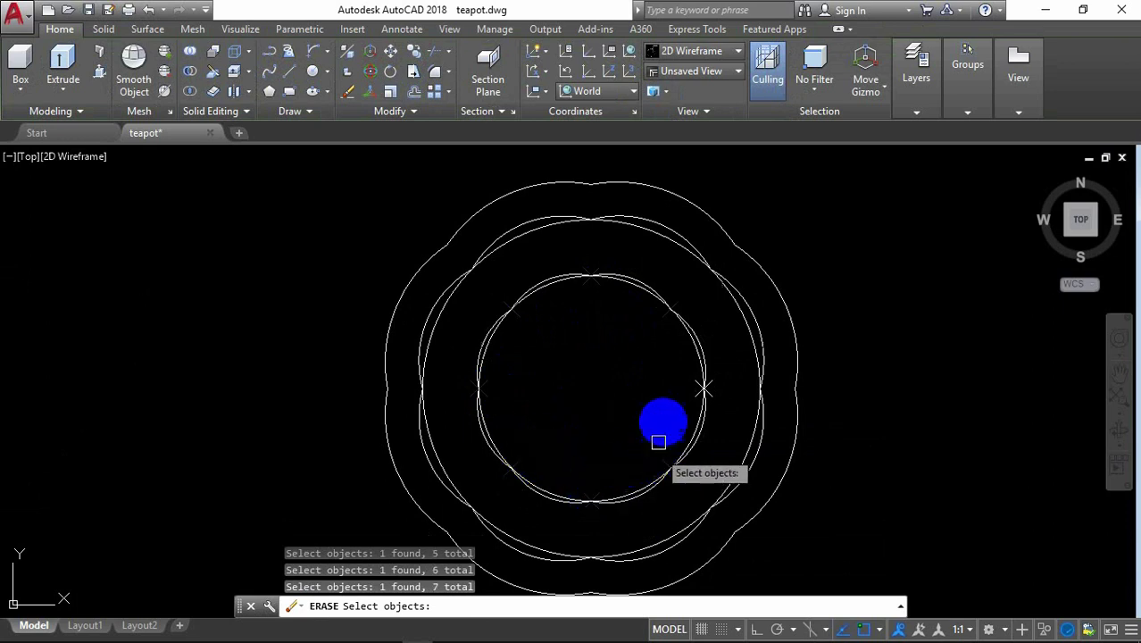
click(686, 397)
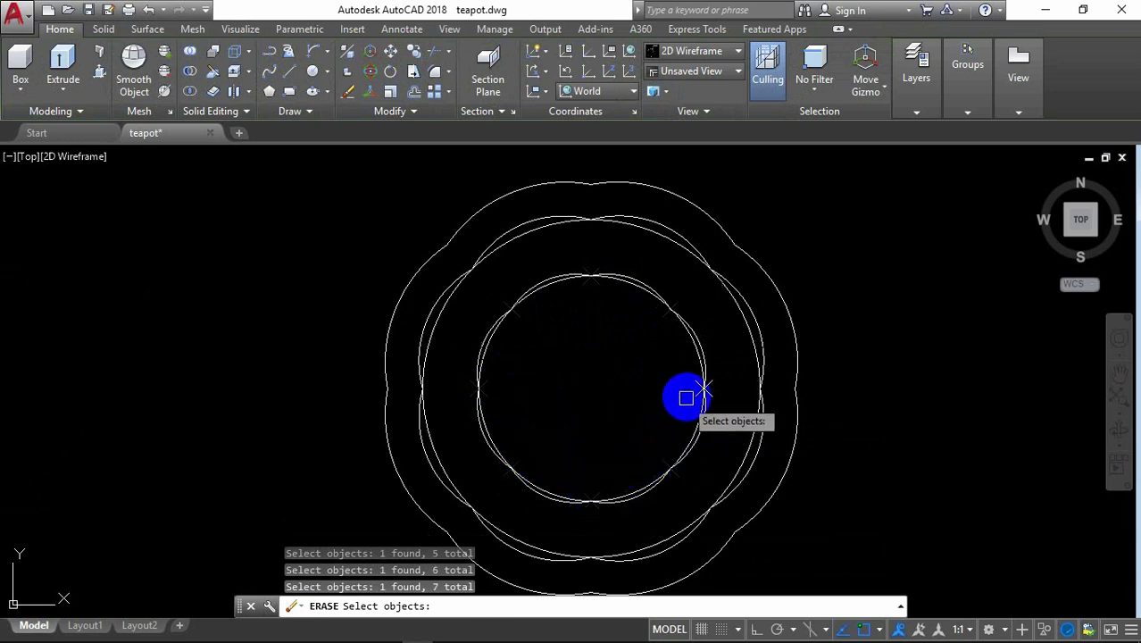
click(623, 362)
text(X)
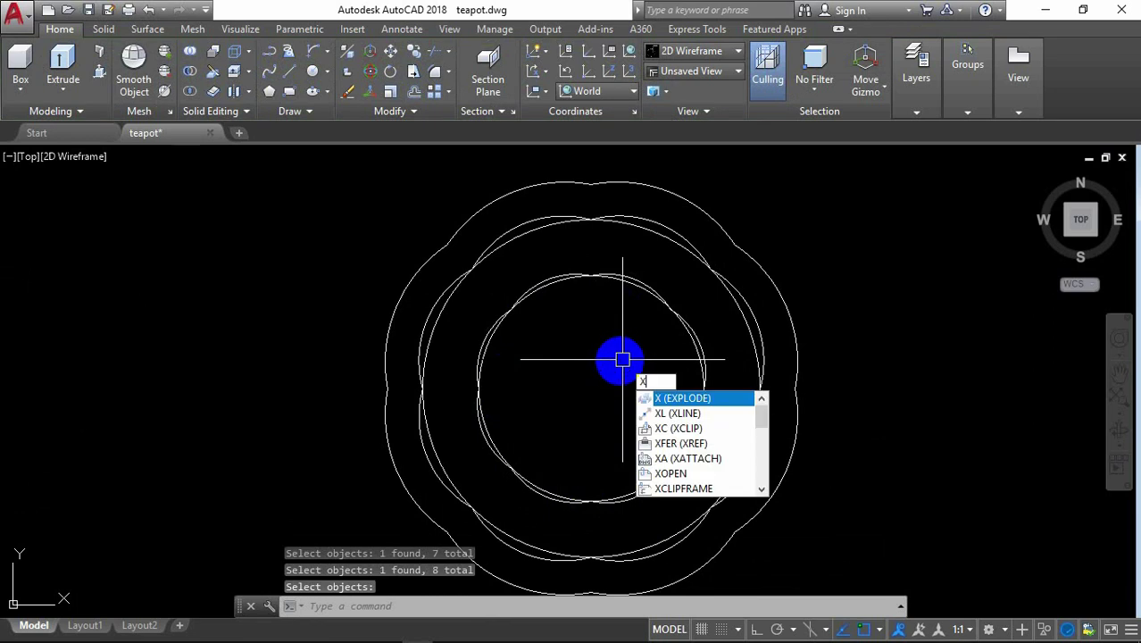
Step: Explode the arrayed outline into separate arcs
key(Return)
click(637, 275)
key(Return)
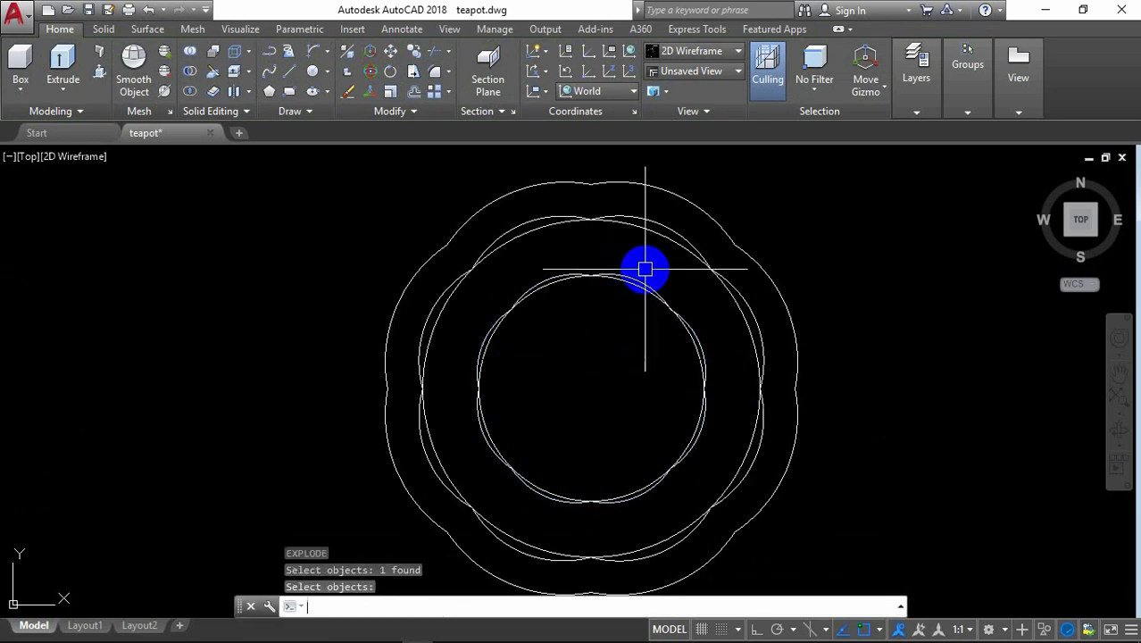
scroll(710, 346, up, 2)
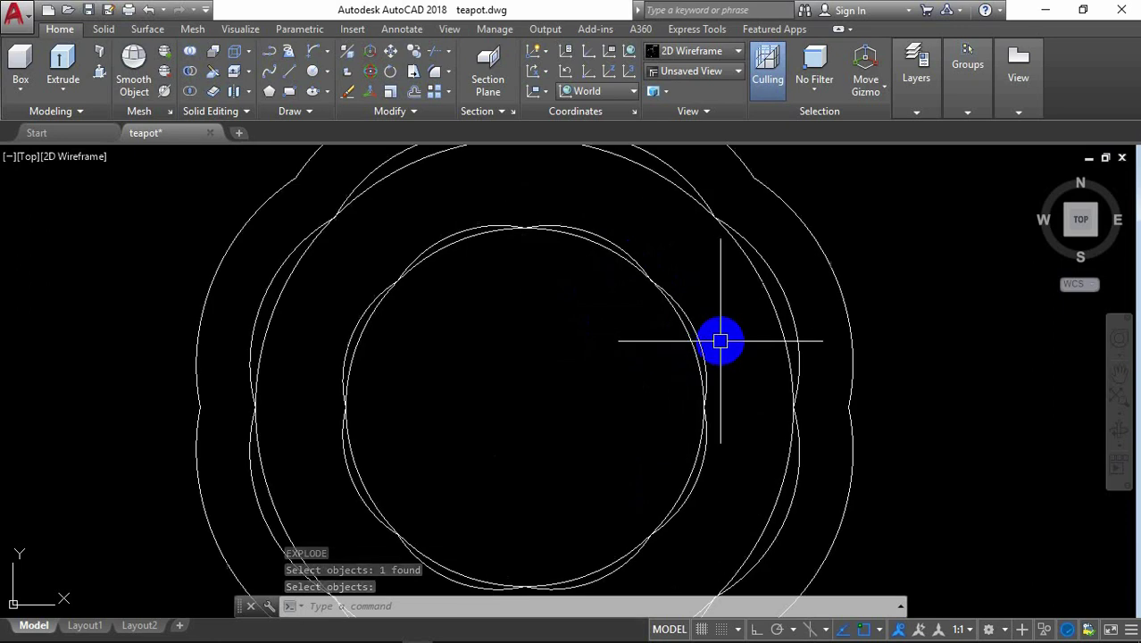
Step: JOIN all eight arcs of the inner scalloped outline into one polyline
text(j)
key(Return)
click(705, 332)
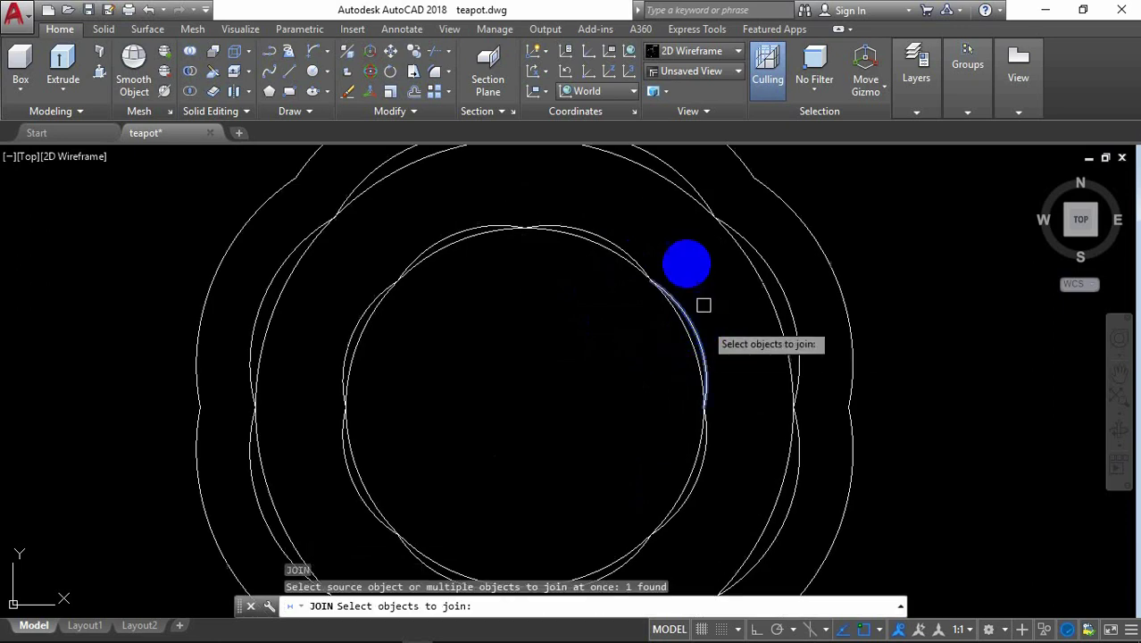
click(634, 247)
click(471, 218)
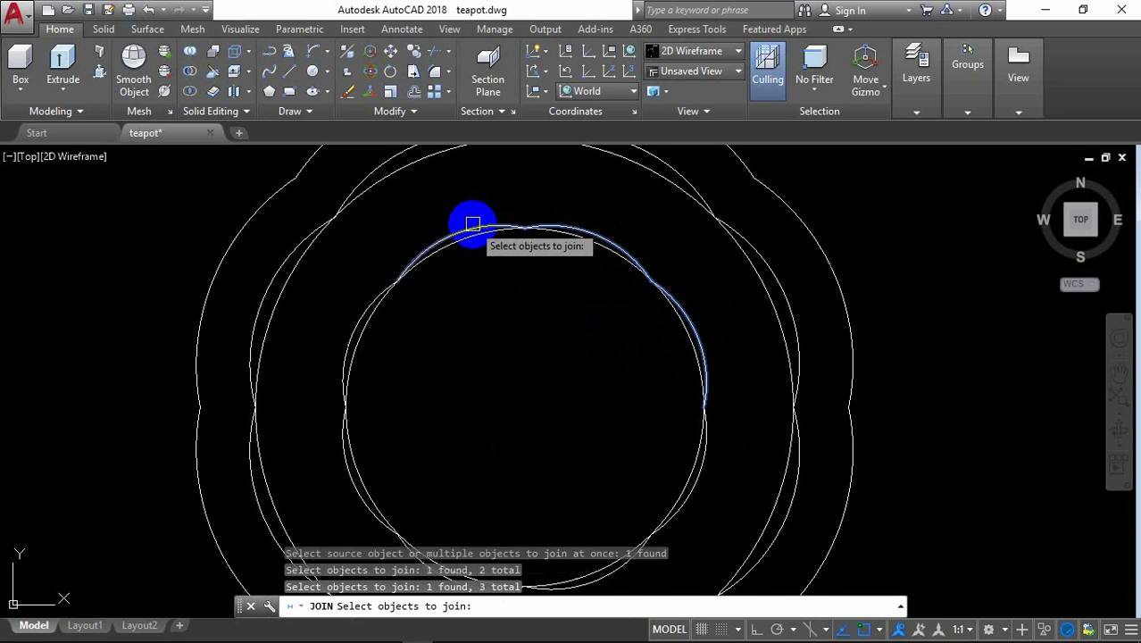
click(345, 334)
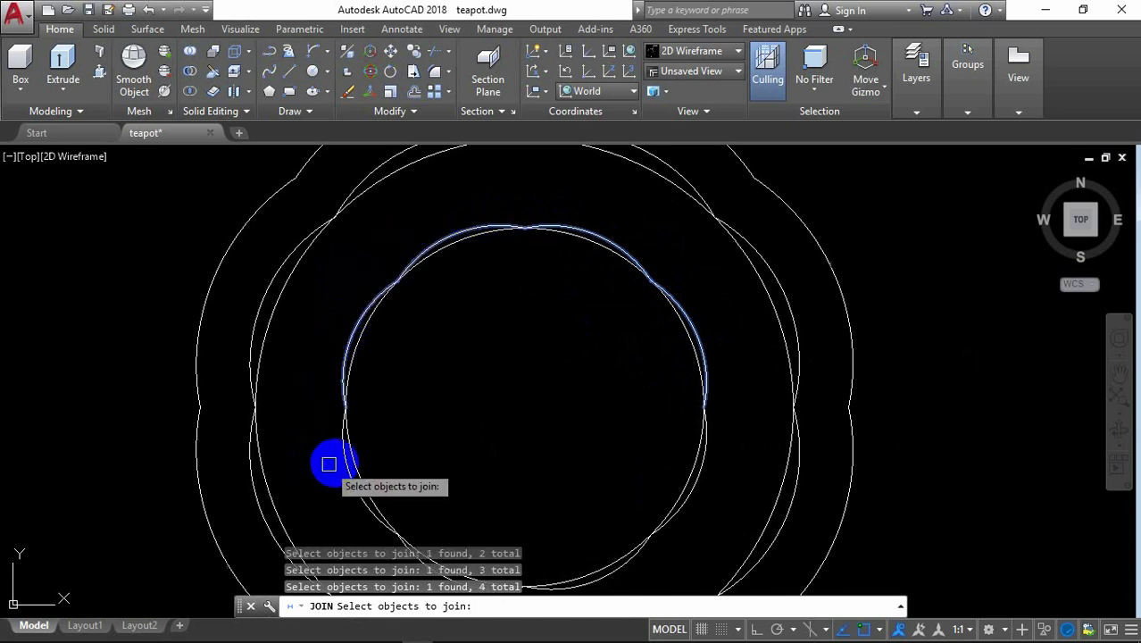
click(350, 428)
scroll(625, 437, down, 1)
click(698, 448)
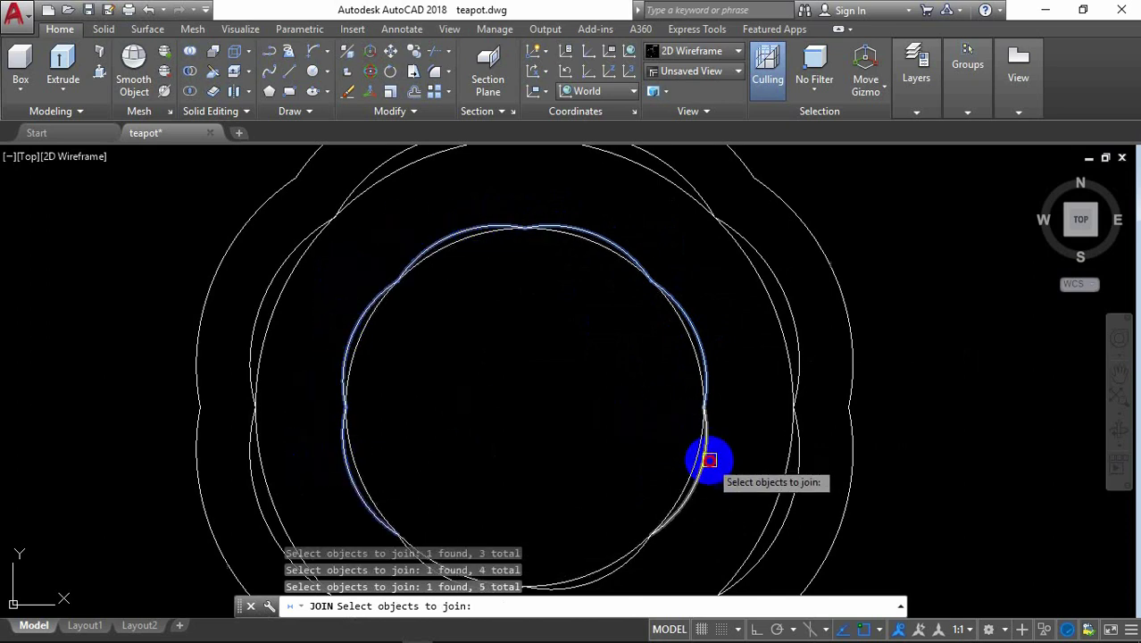
scroll(715, 351, down, 1)
scroll(631, 503, up, 2)
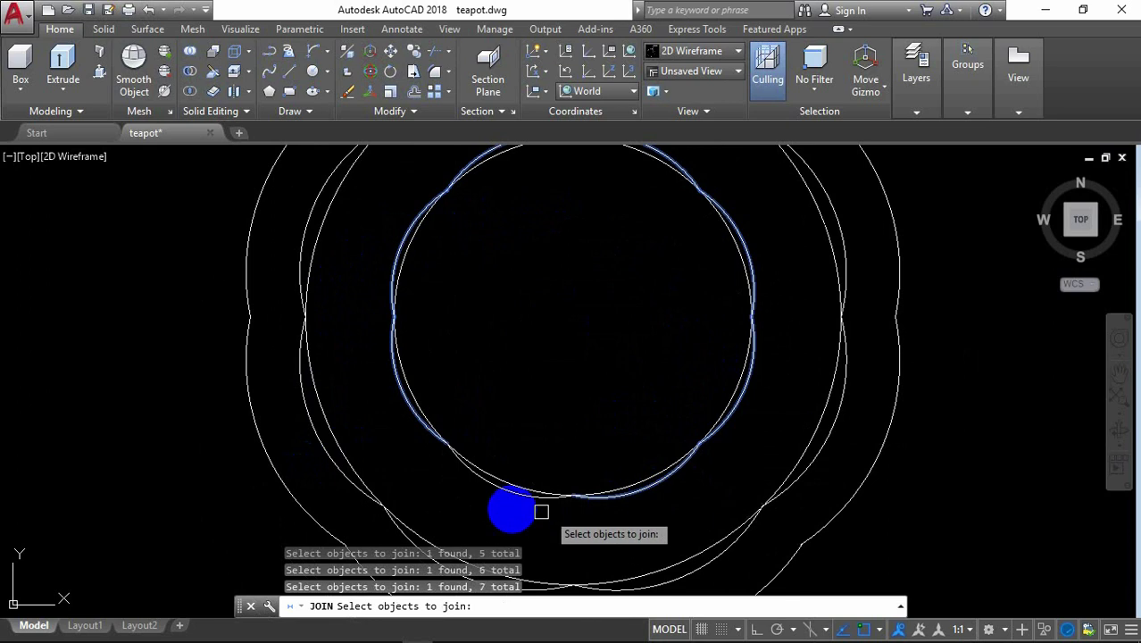
click(503, 496)
click(448, 449)
key(Return)
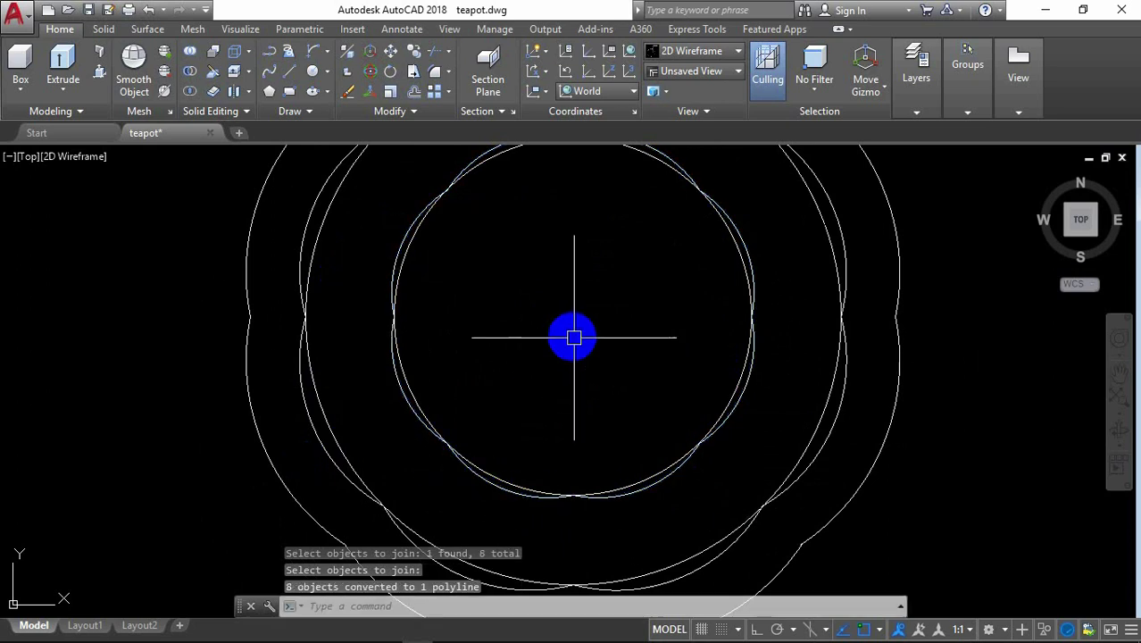
scroll(572, 336, down, 2)
scroll(571, 335, down, 1)
scroll(572, 336, up, 1)
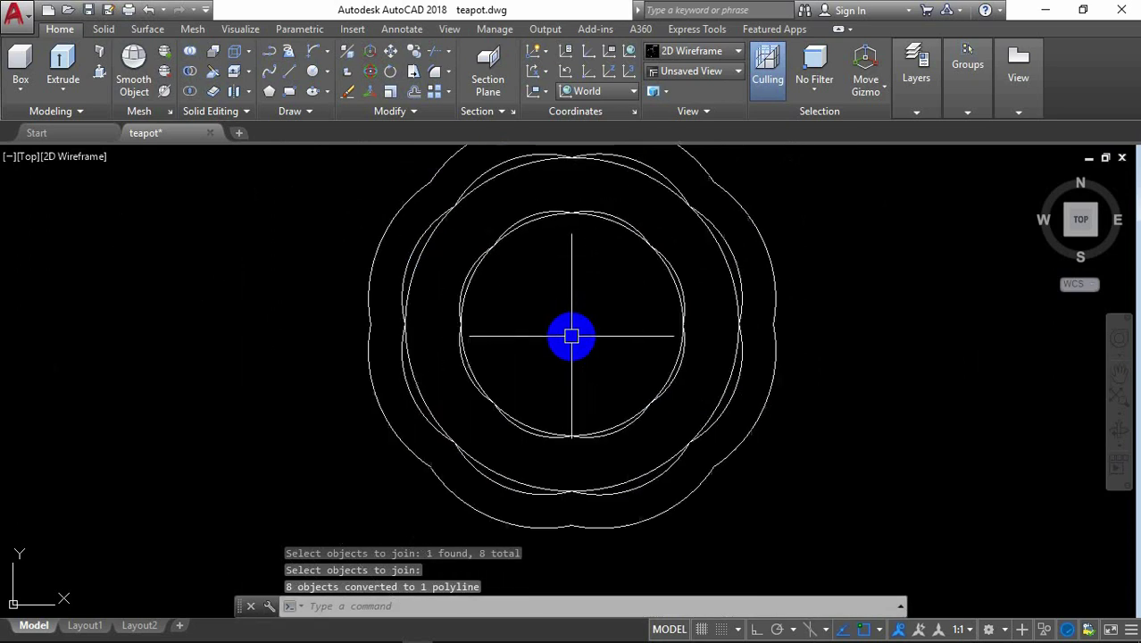
scroll(571, 335, down, 1)
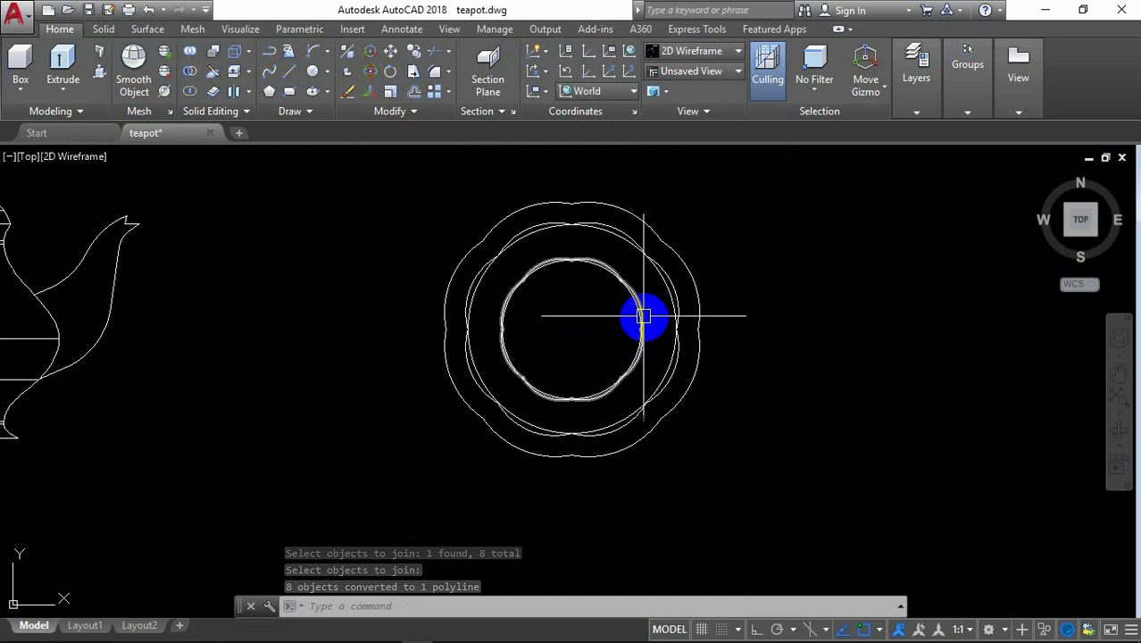
scroll(655, 295, up, 1)
scroll(655, 296, up, 2)
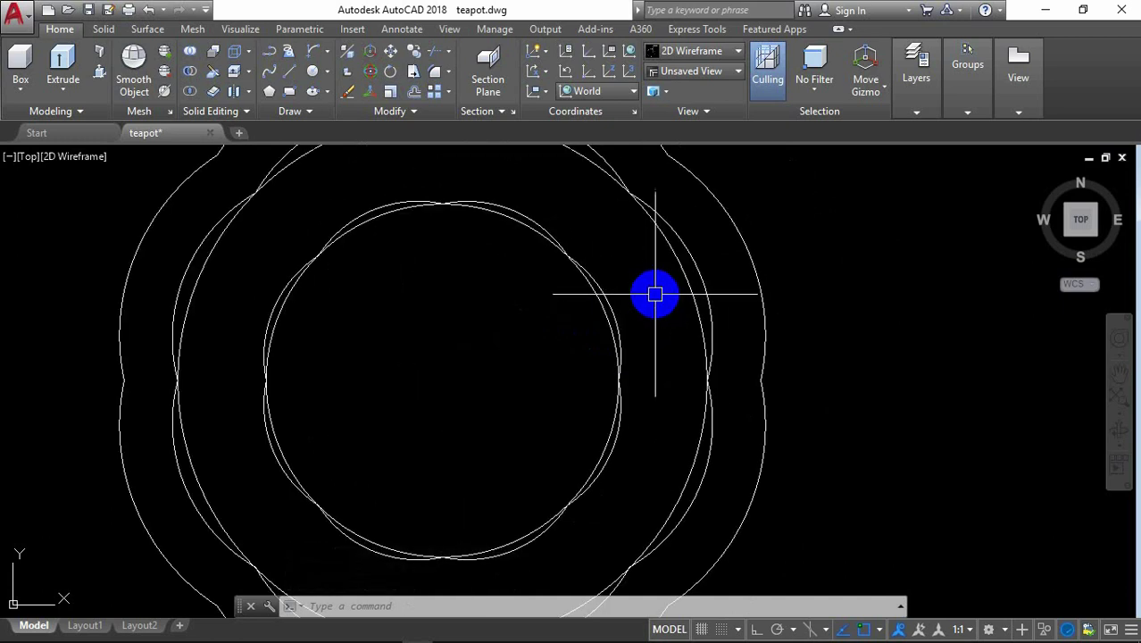
text(O)
Step: Offset the inner scalloped polyline 0.5 units outward
key(Return)
text(.5)
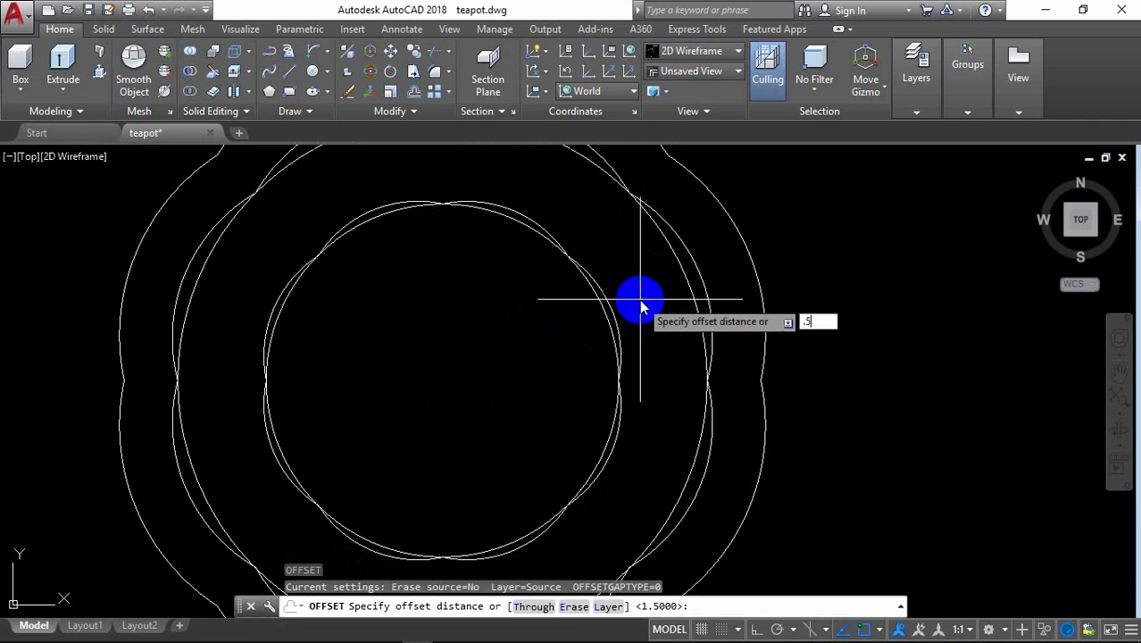
key(Return)
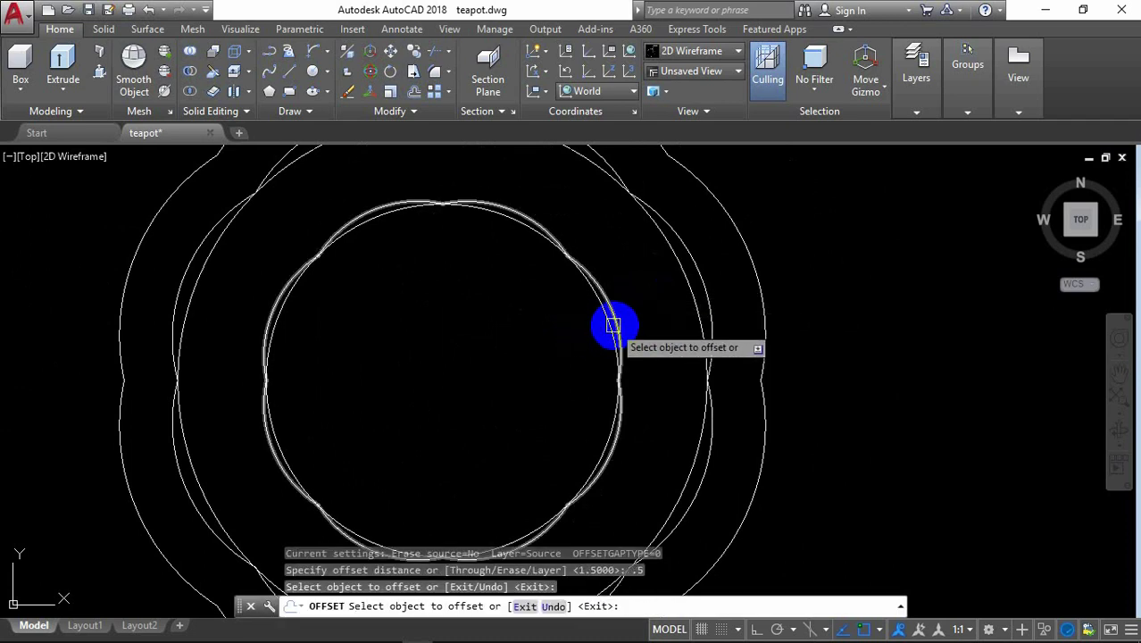
click(613, 325)
click(661, 316)
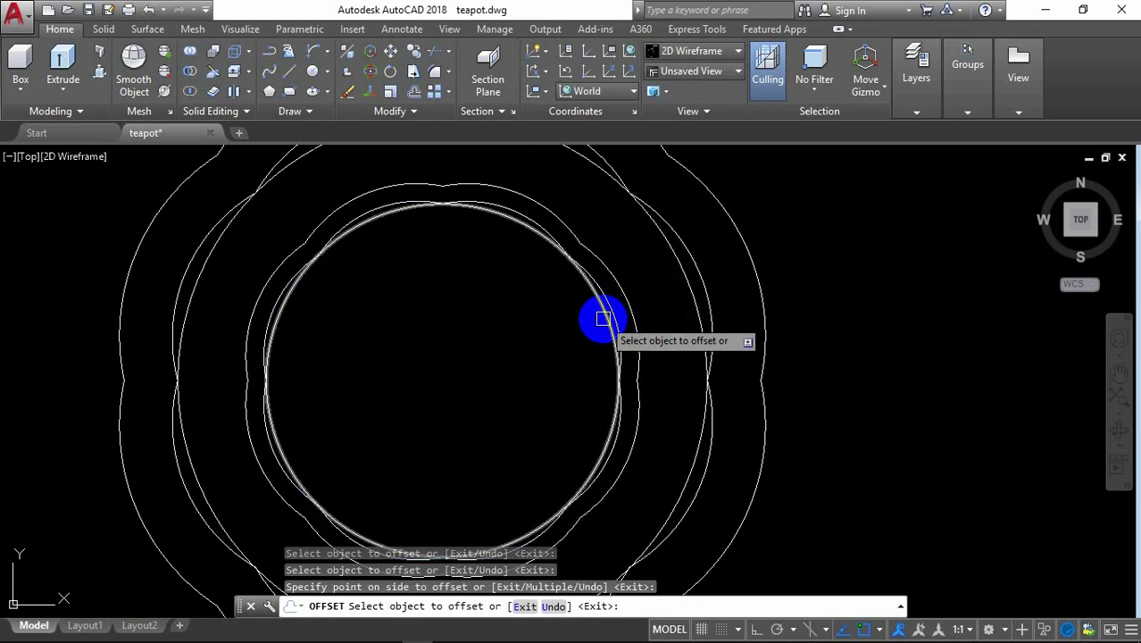
key(Return)
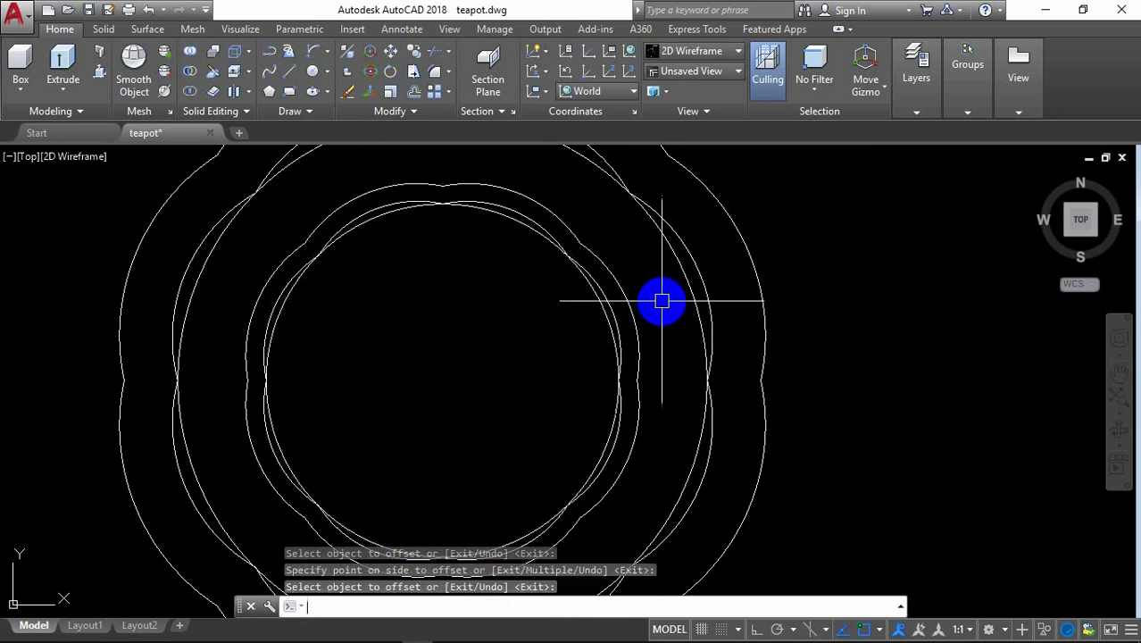
scroll(668, 290, down, 2)
scroll(669, 291, down, 2)
Step: Drag the 3.00 dimension text to a new spot on the dimensioned teapot profile
scroll(670, 291, down, 2)
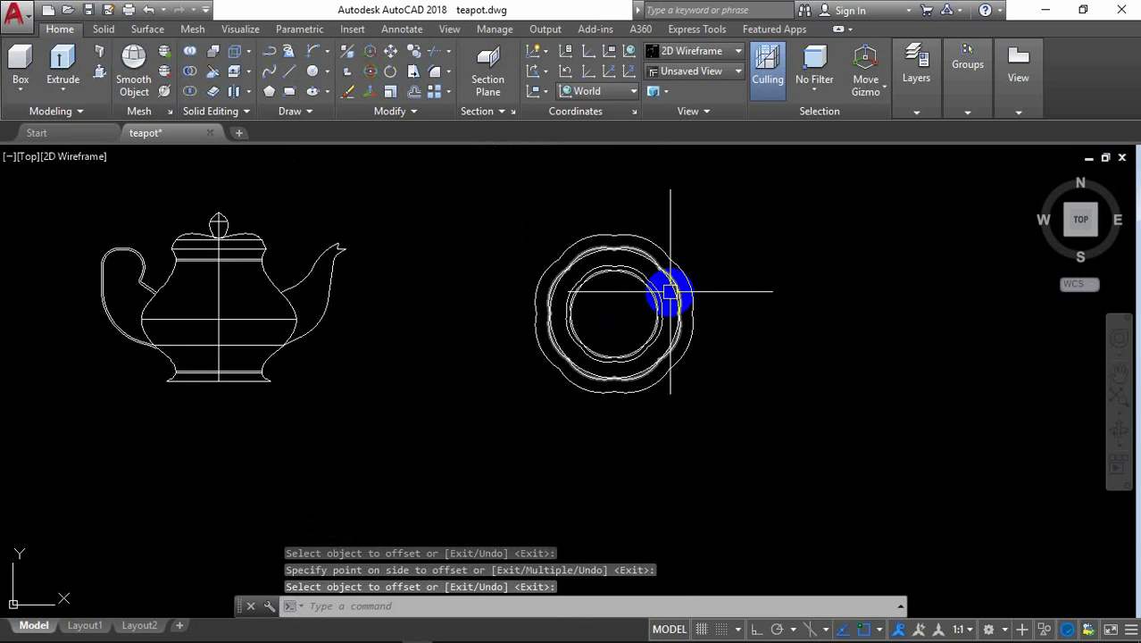
scroll(706, 285, down, 2)
scroll(160, 321, up, 2)
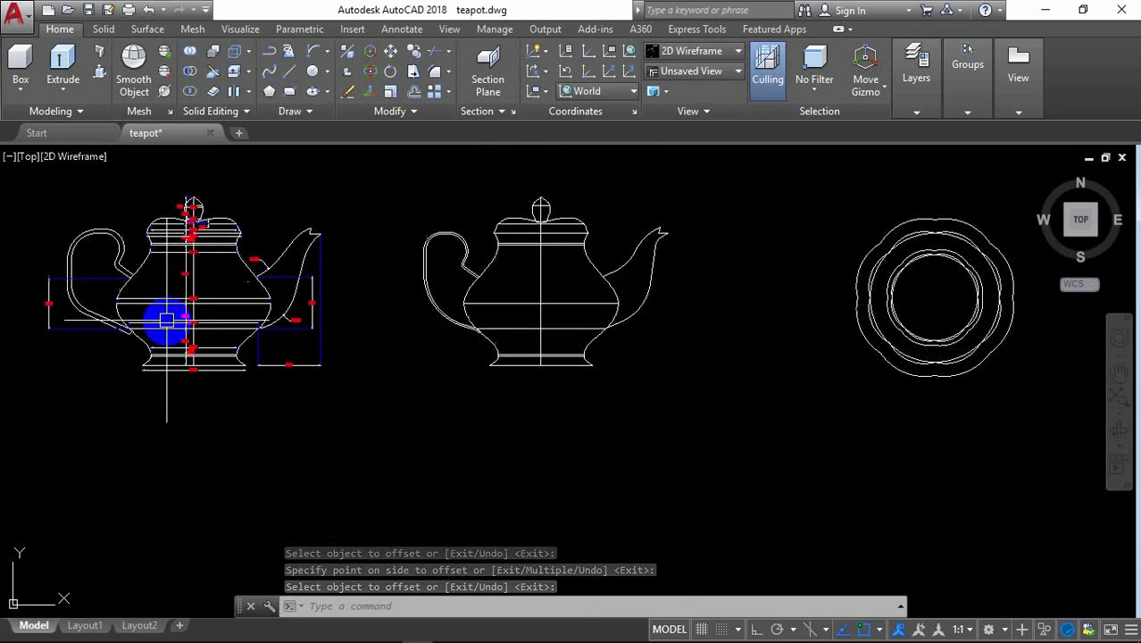
scroll(168, 326, up, 3)
scroll(361, 338, up, 2)
scroll(445, 338, down, 2)
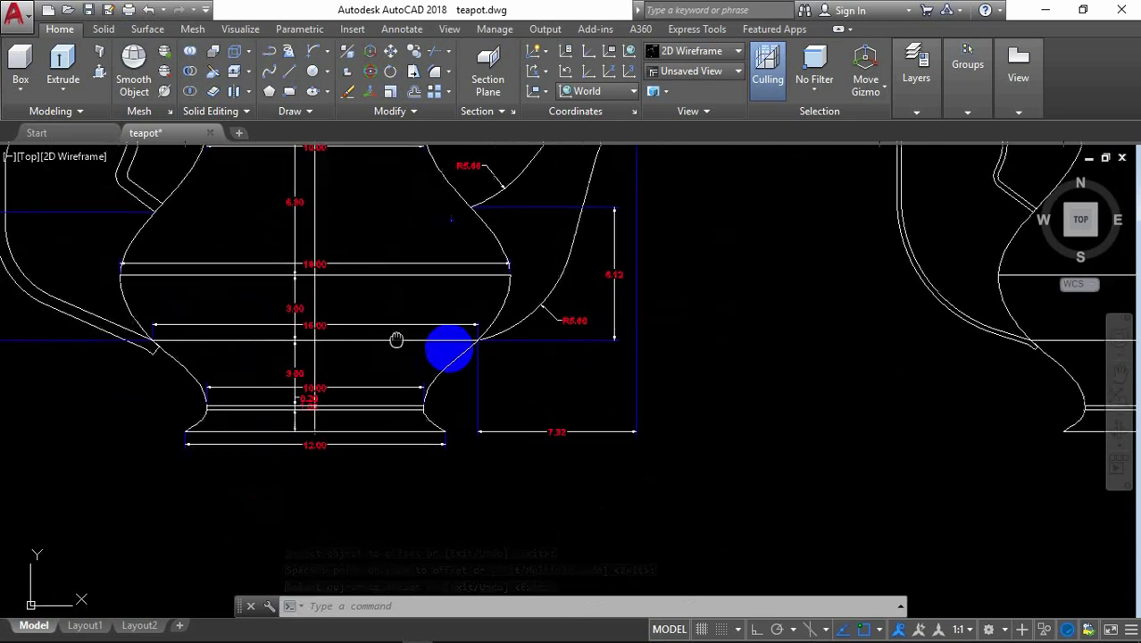
scroll(383, 346, up, 1)
scroll(382, 346, up, 1)
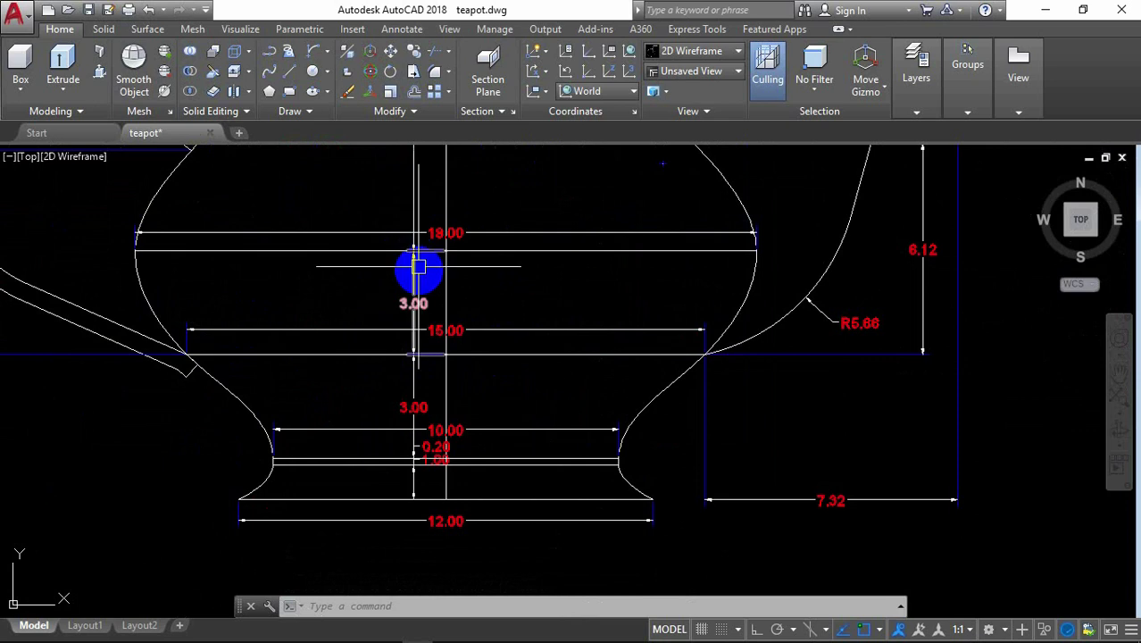
drag(416, 276, 408, 298)
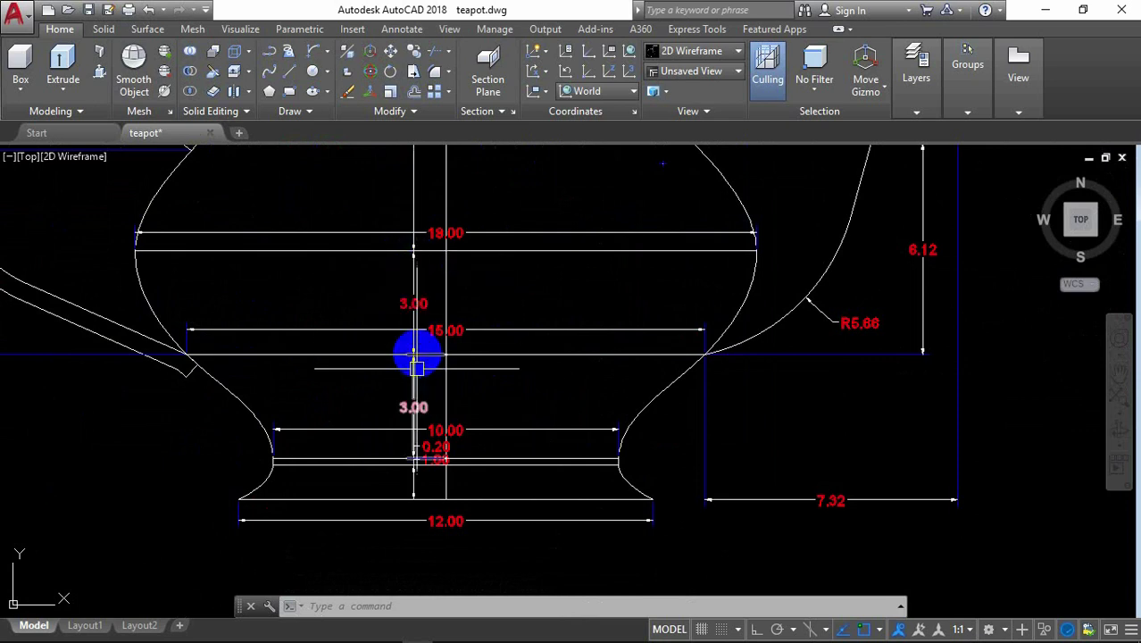
click(413, 305)
click(385, 315)
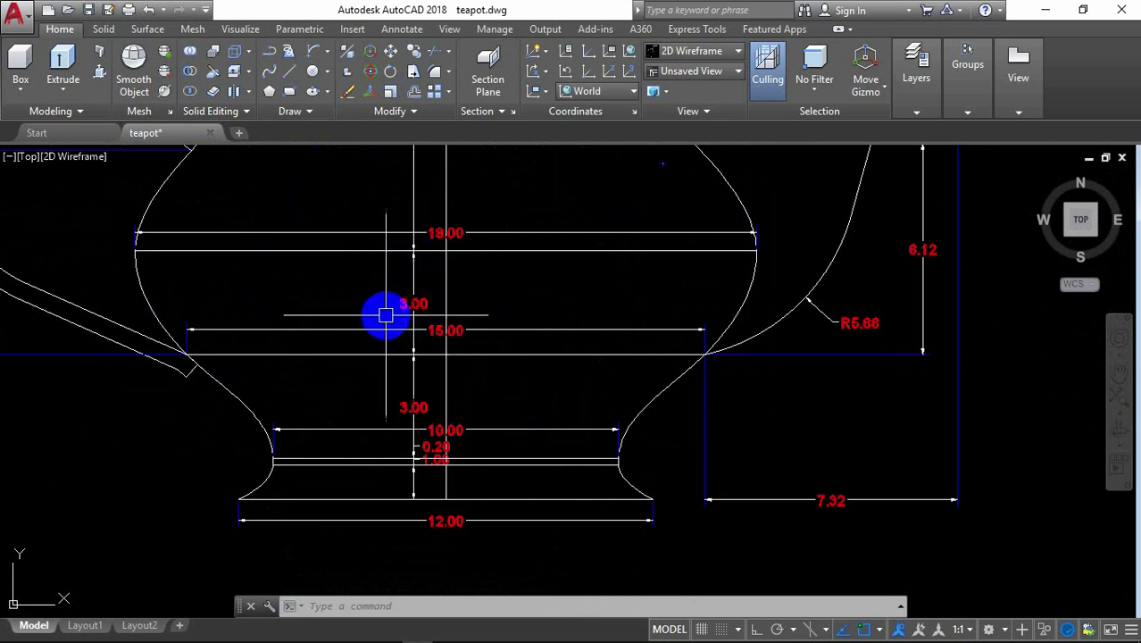
scroll(386, 313, down, 4)
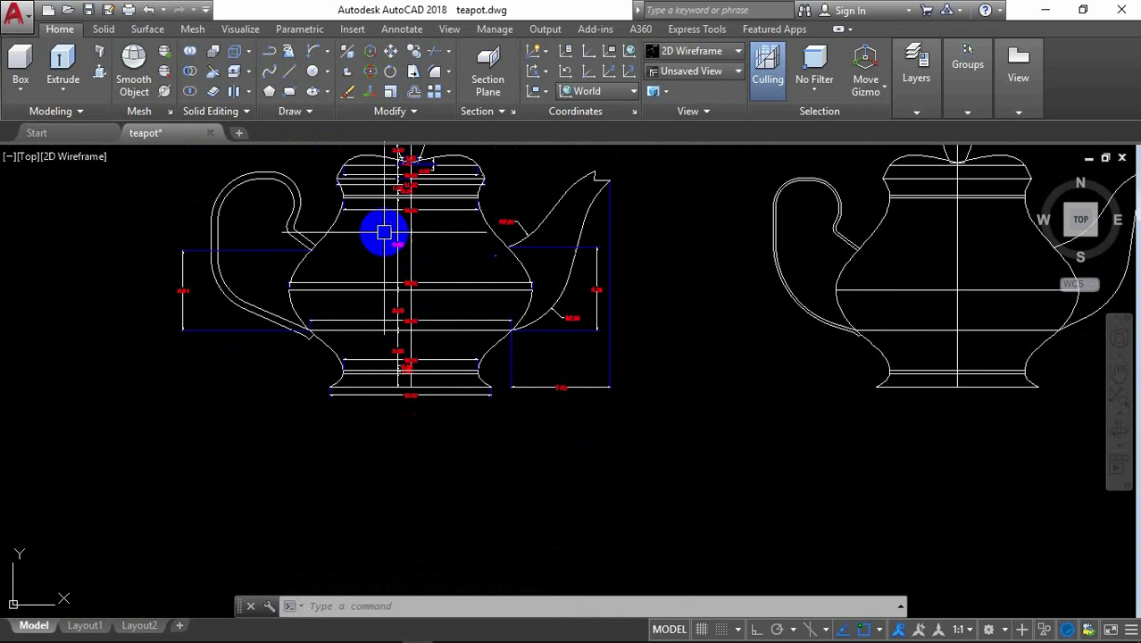
scroll(382, 229, up, 4)
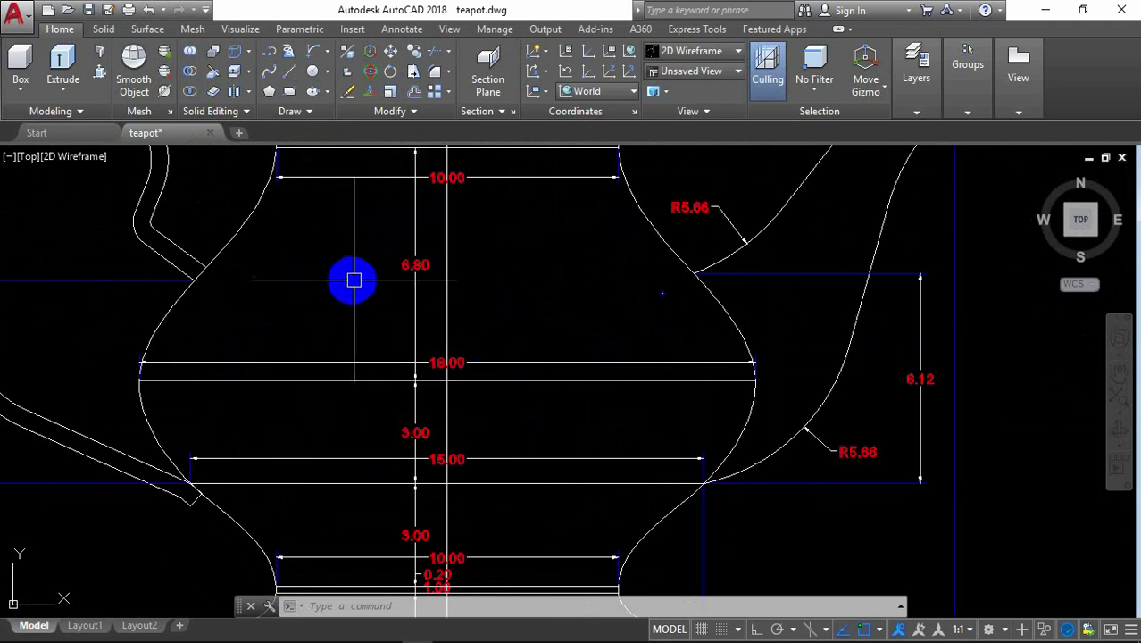
scroll(351, 280, down, 3)
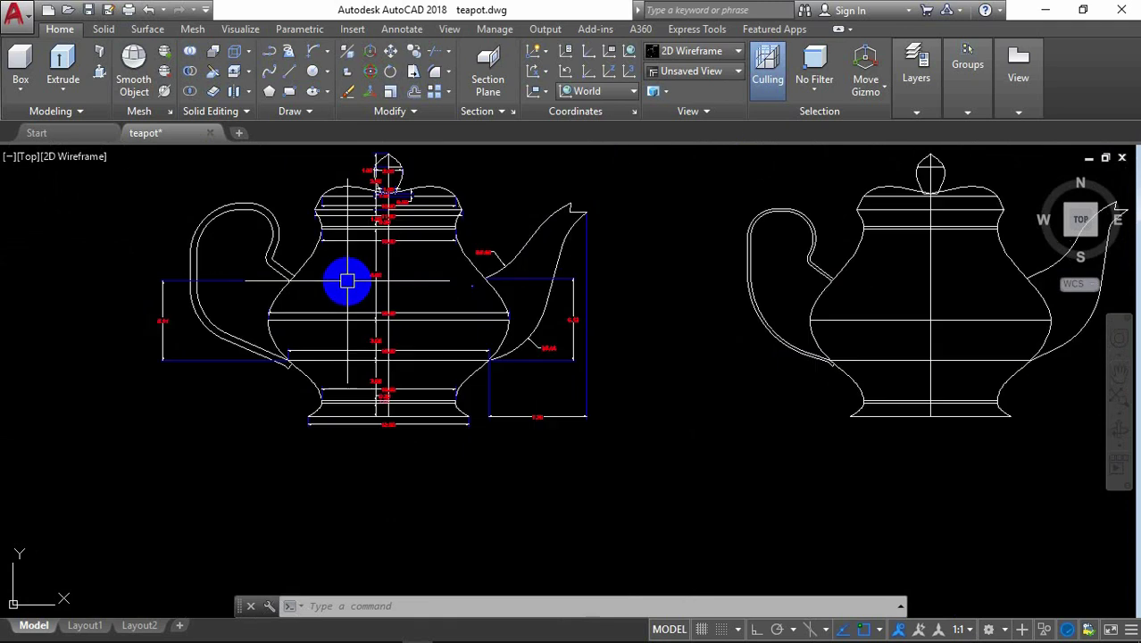
scroll(341, 281, down, 2)
scroll(344, 277, down, 2)
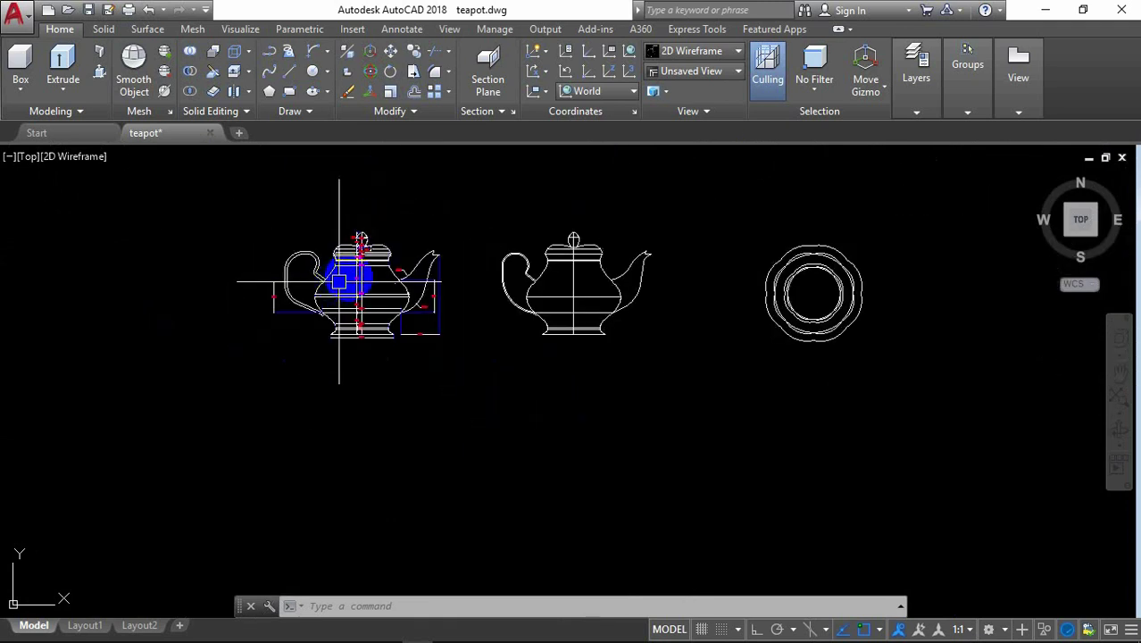
Step: In isometric view, raise the outer scalloped outline 3 units along Z with Ortho on
click(1057, 241)
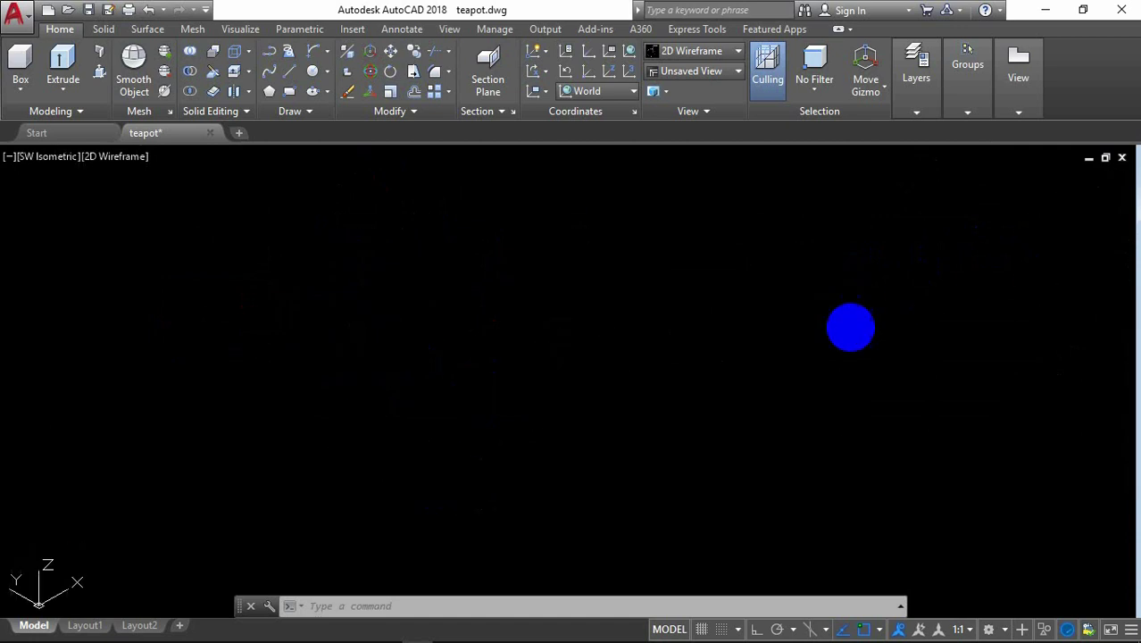
scroll(801, 326, up, 2)
scroll(758, 349, up, 2)
text(M)
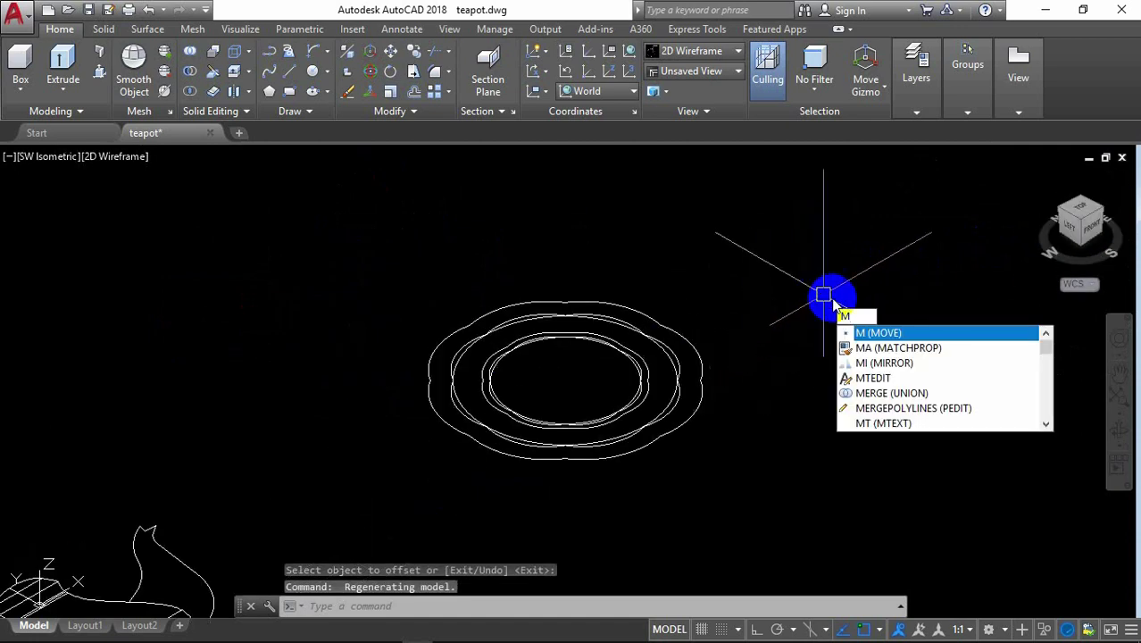
key(Return)
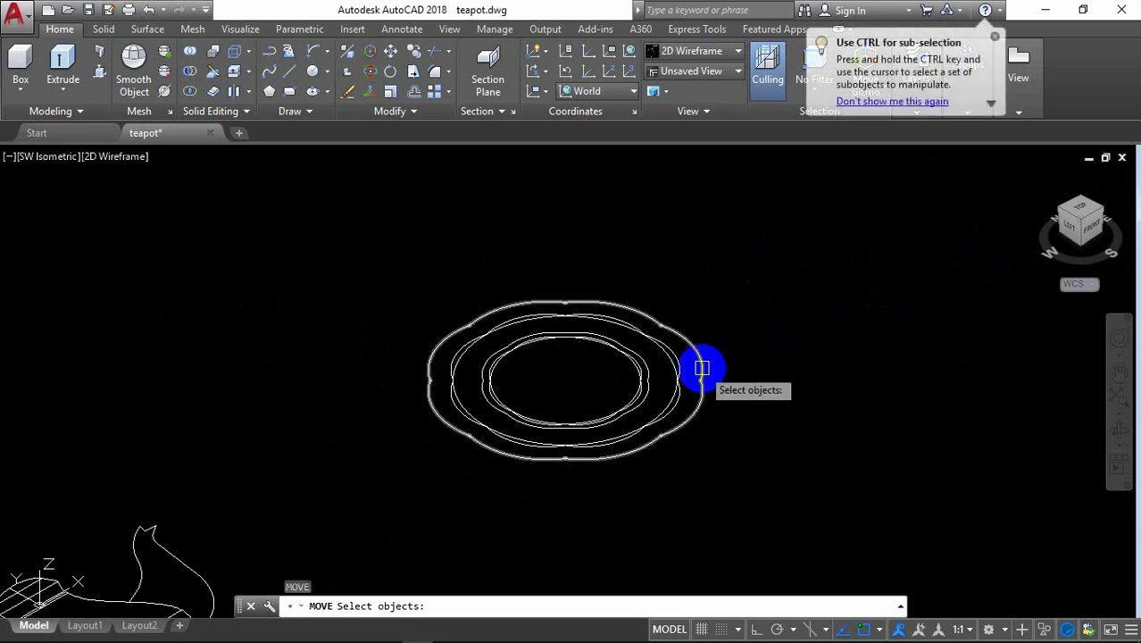
click(702, 366)
key(Return)
click(799, 382)
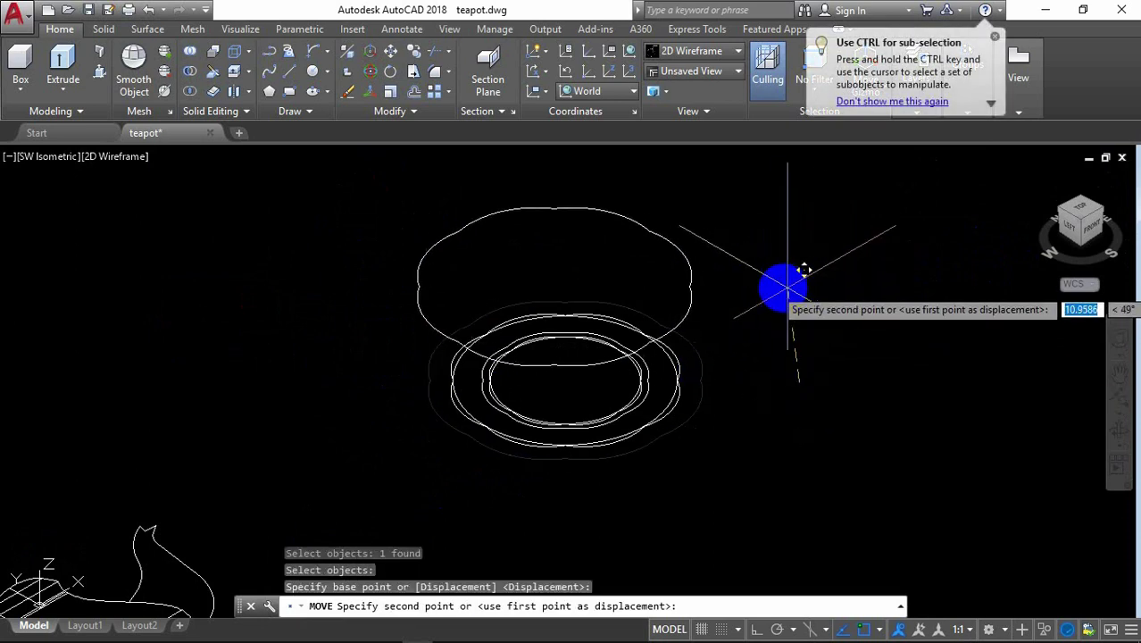
key(F8)
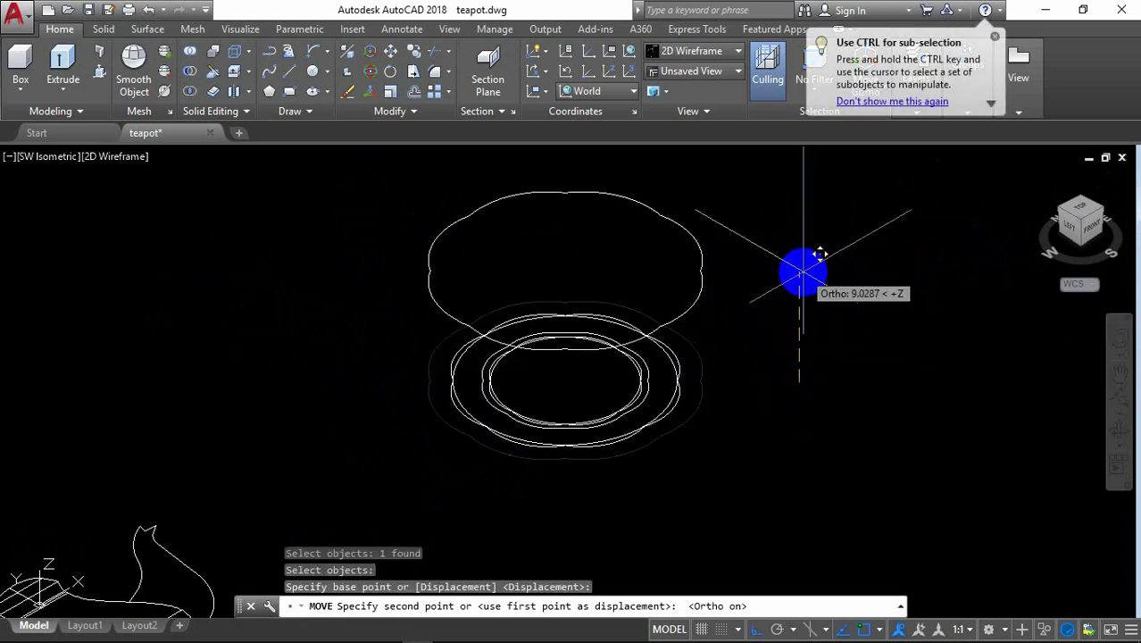
text(3)
key(Return)
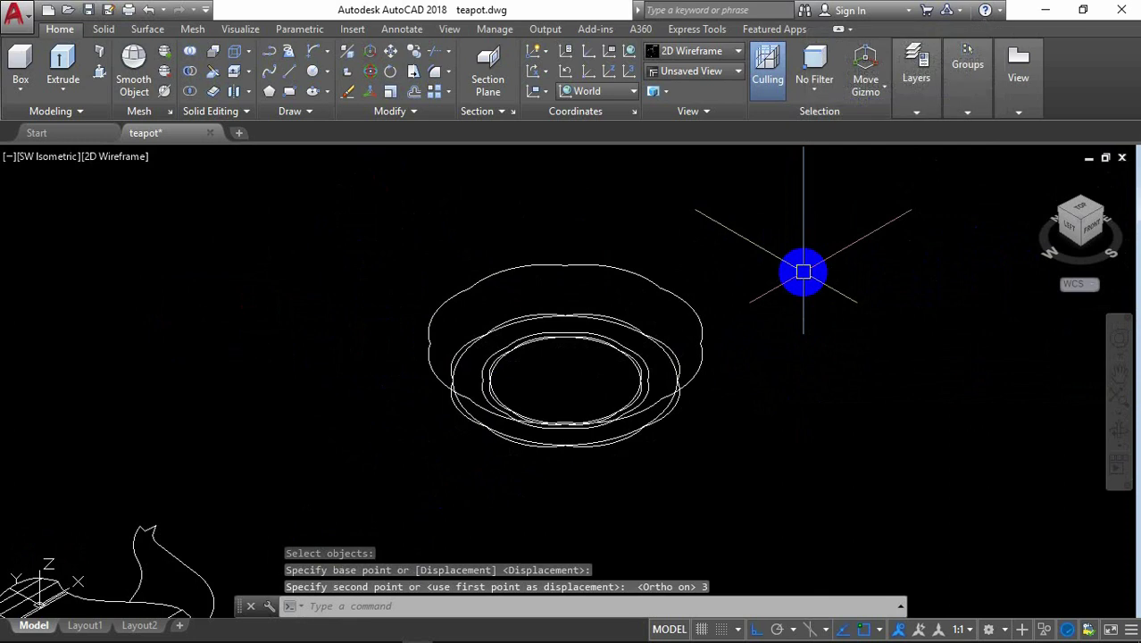
Step: Move the three lid outlines 9.8 units straight up along +Z
text(m)
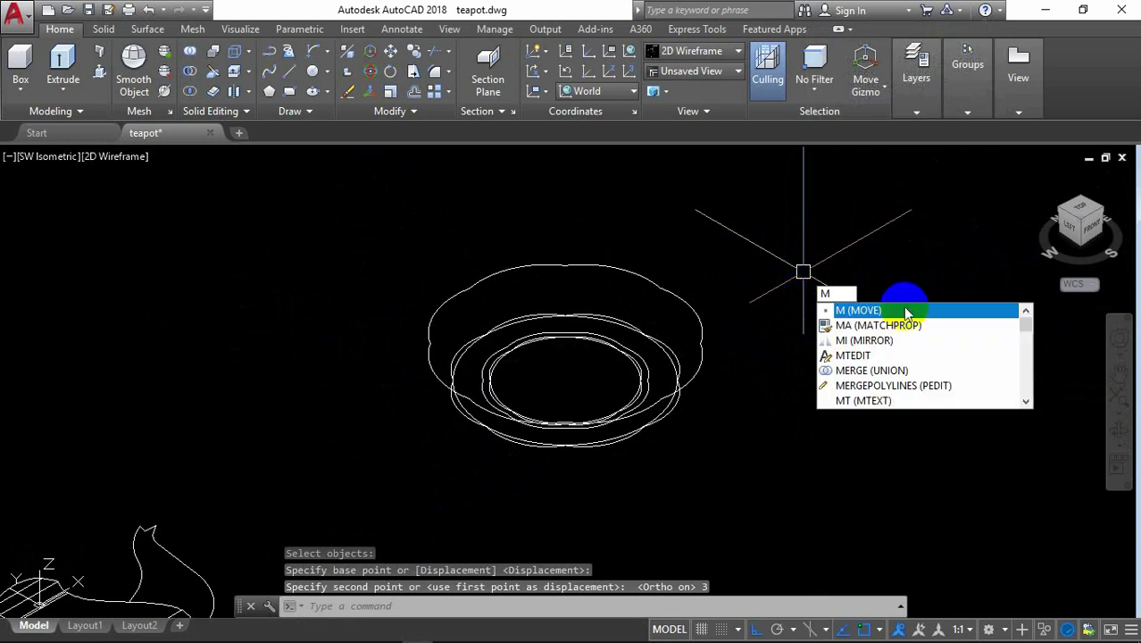
key(Return)
scroll(652, 370, up, 4)
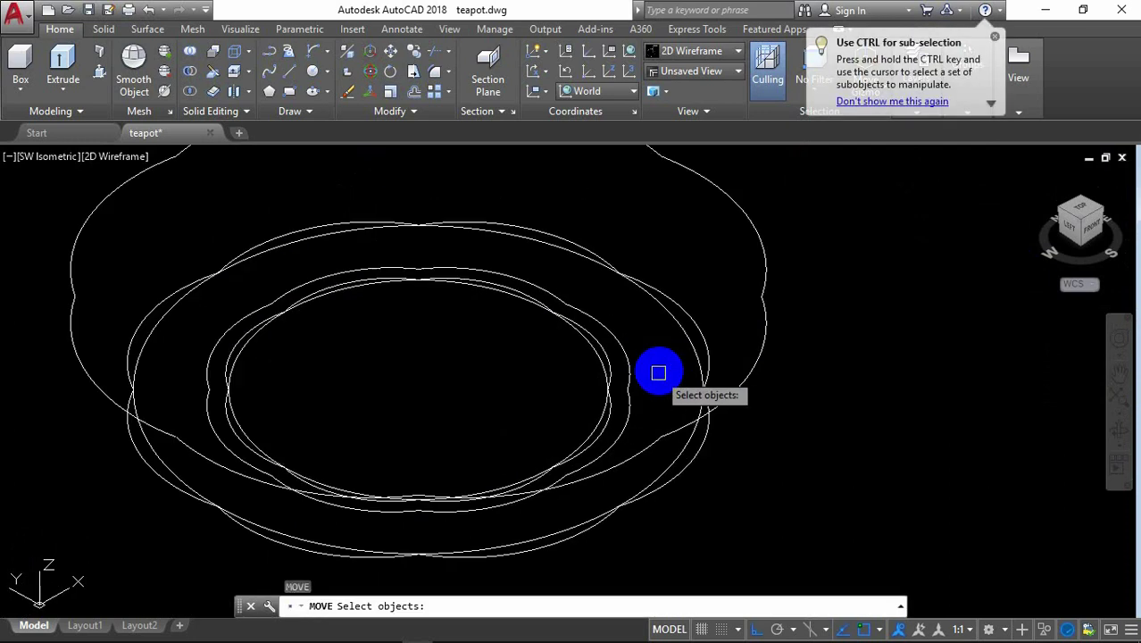
click(659, 364)
click(551, 364)
scroll(550, 364, down, 3)
key(Return)
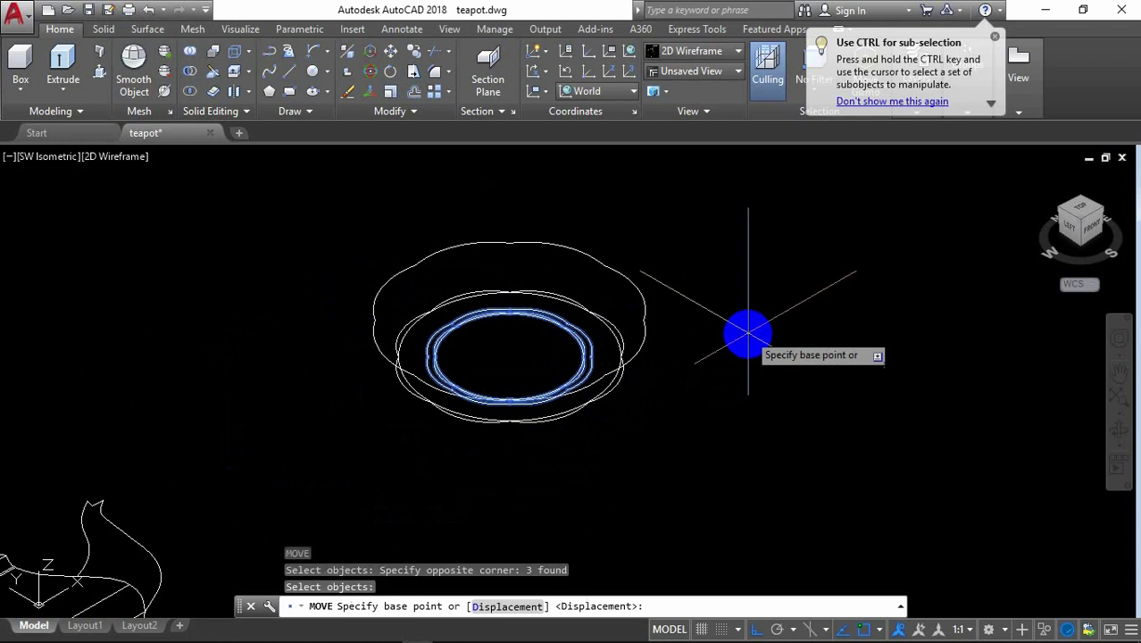
click(760, 358)
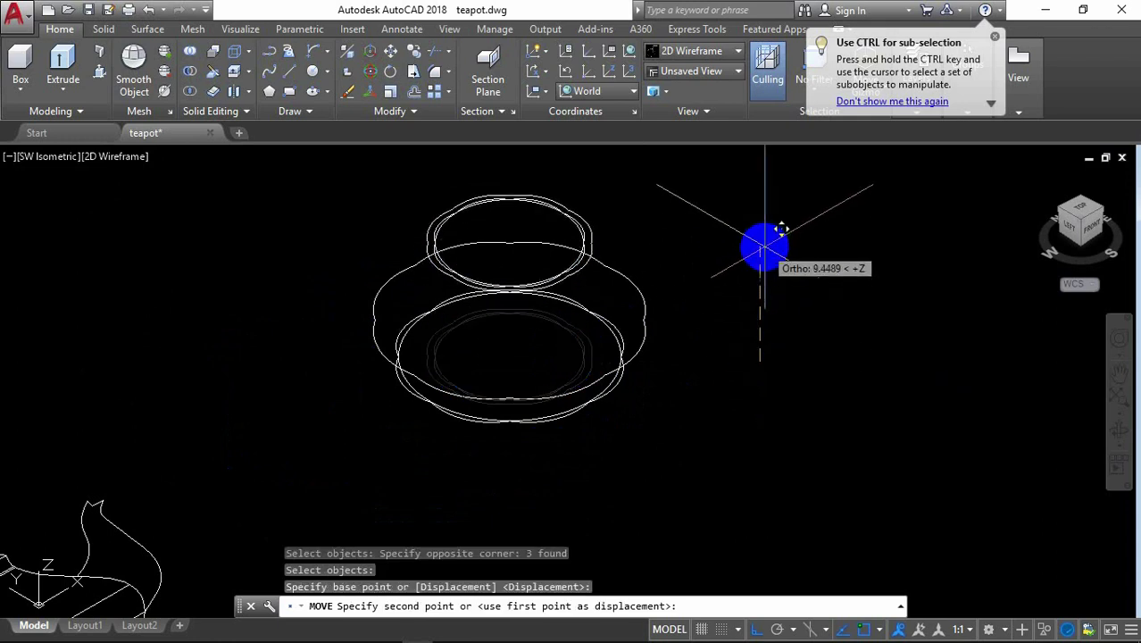
text(9.8)
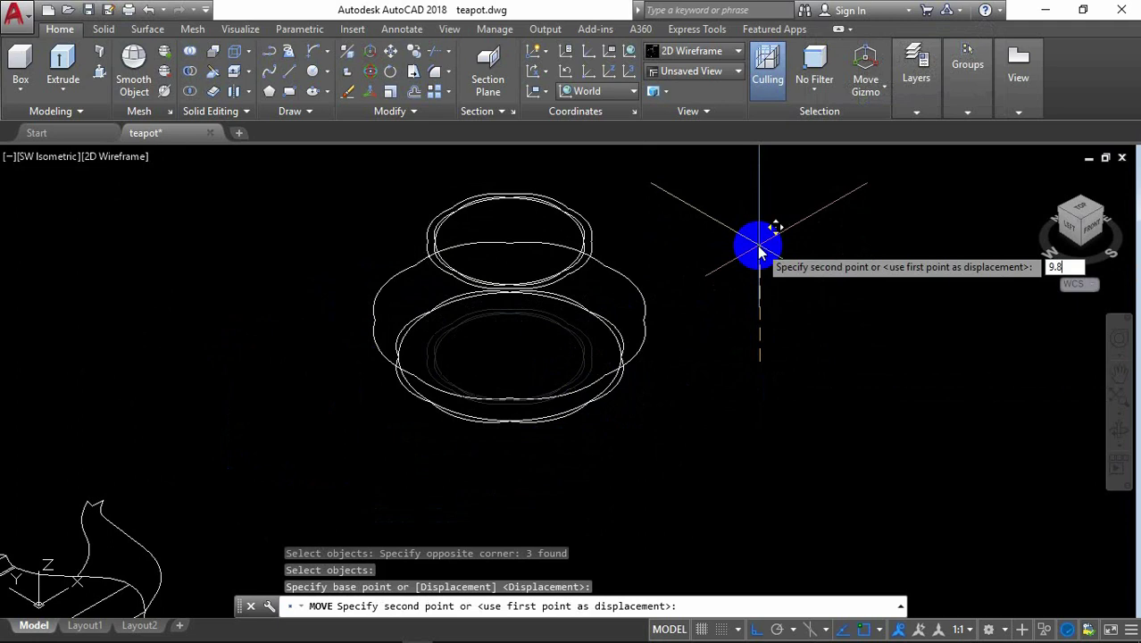
key(Return)
scroll(682, 230, down, 1)
scroll(685, 219, up, 1)
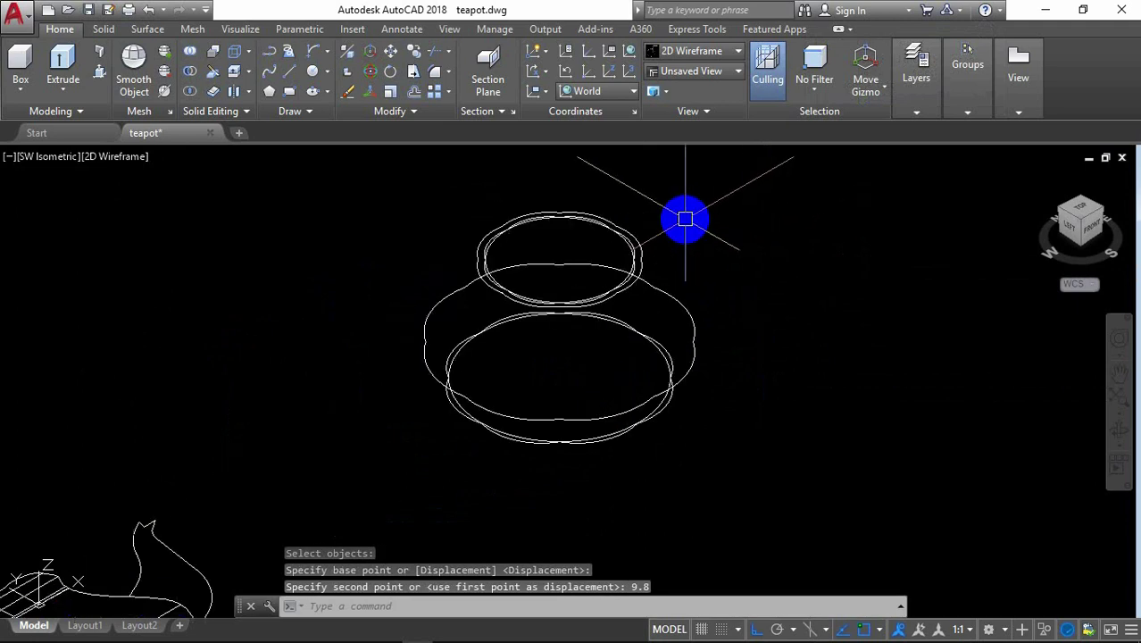
scroll(684, 223, up, 1)
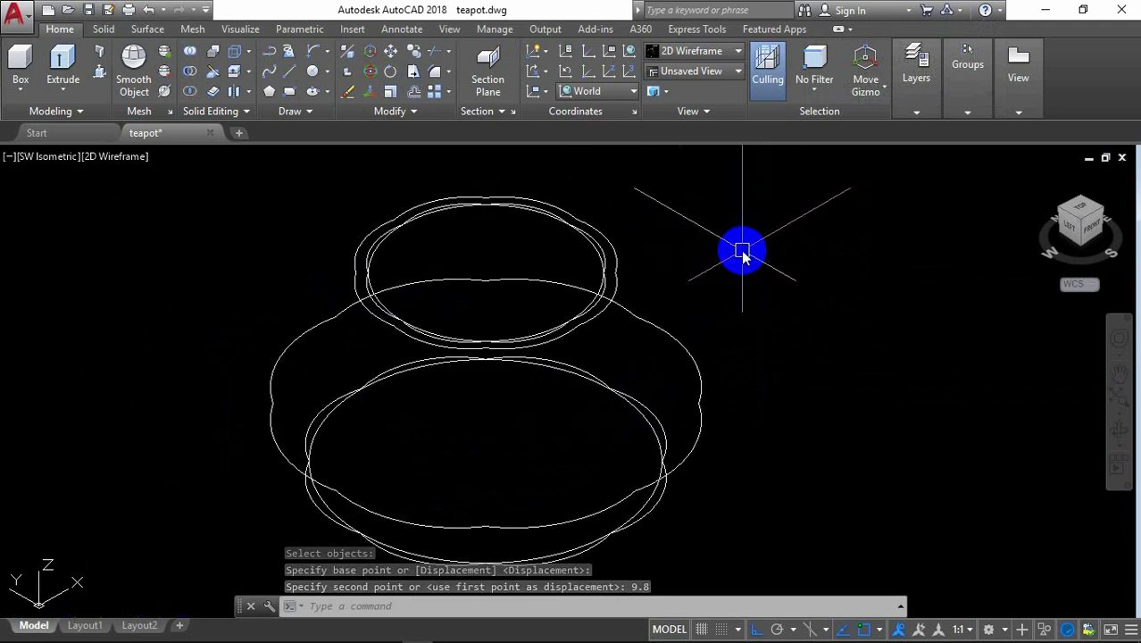
Step: Copy the raised lid outline 0.2 units higher along +Z
text(CO)
click(824, 289)
scroll(642, 265, up, 1)
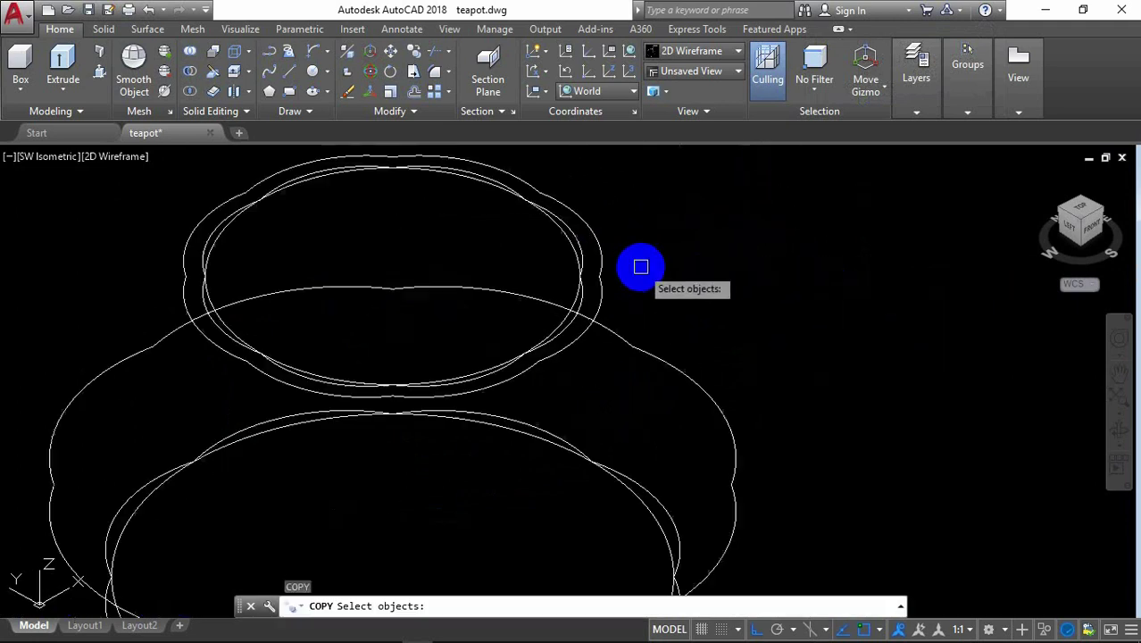
scroll(561, 247, up, 1)
click(545, 246)
key(Return)
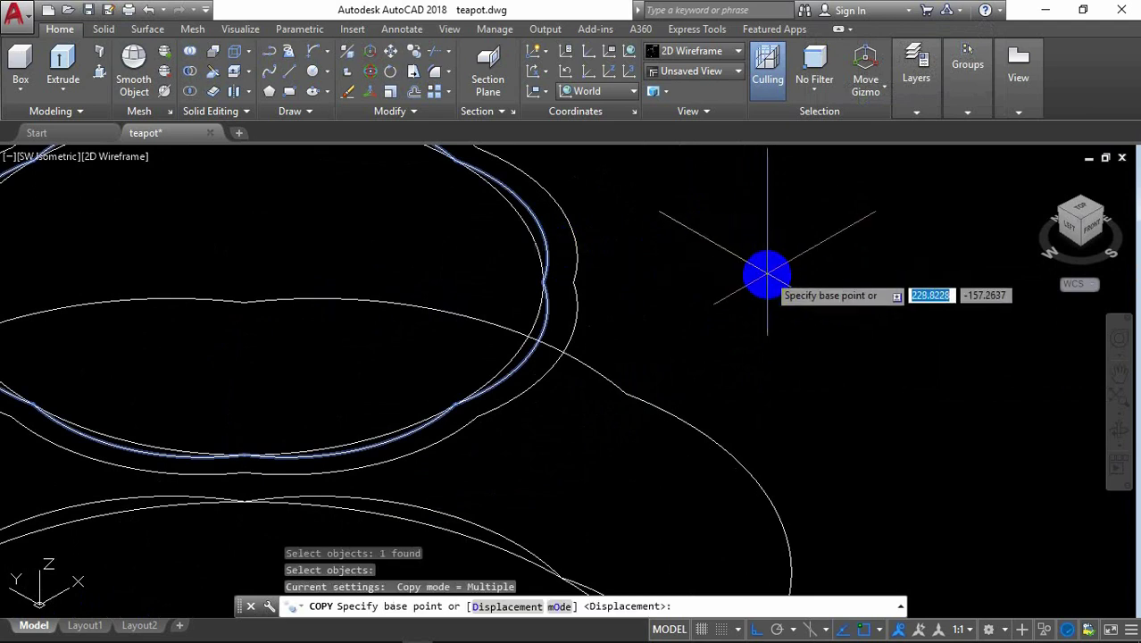
scroll(769, 272, down, 2)
click(796, 286)
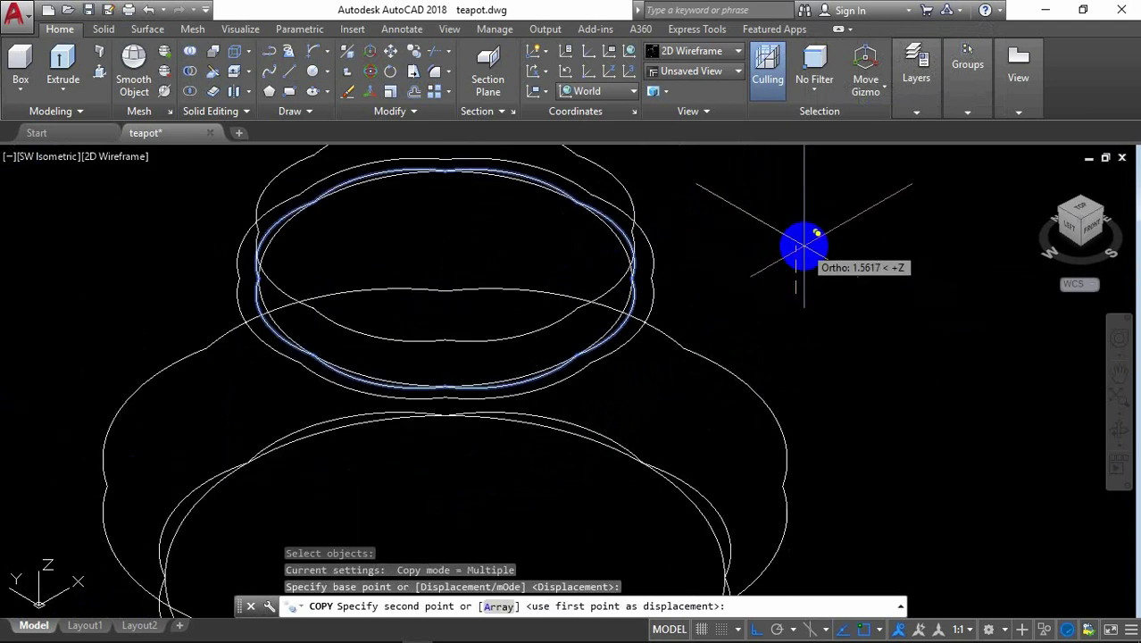
text(.2)
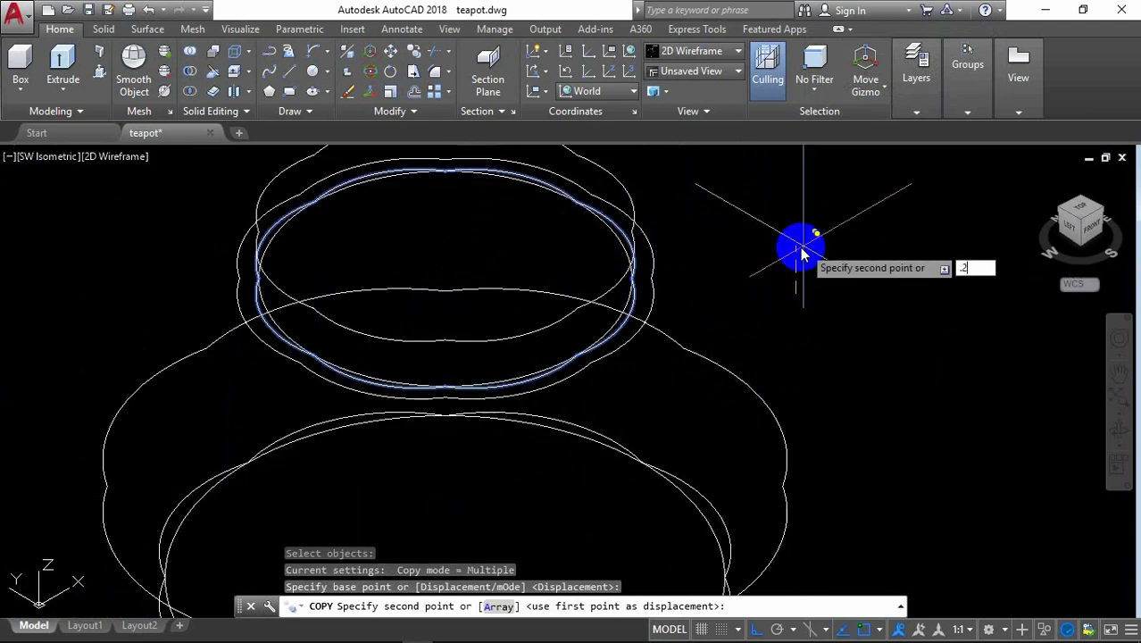
key(Return)
scroll(804, 248, down, 2)
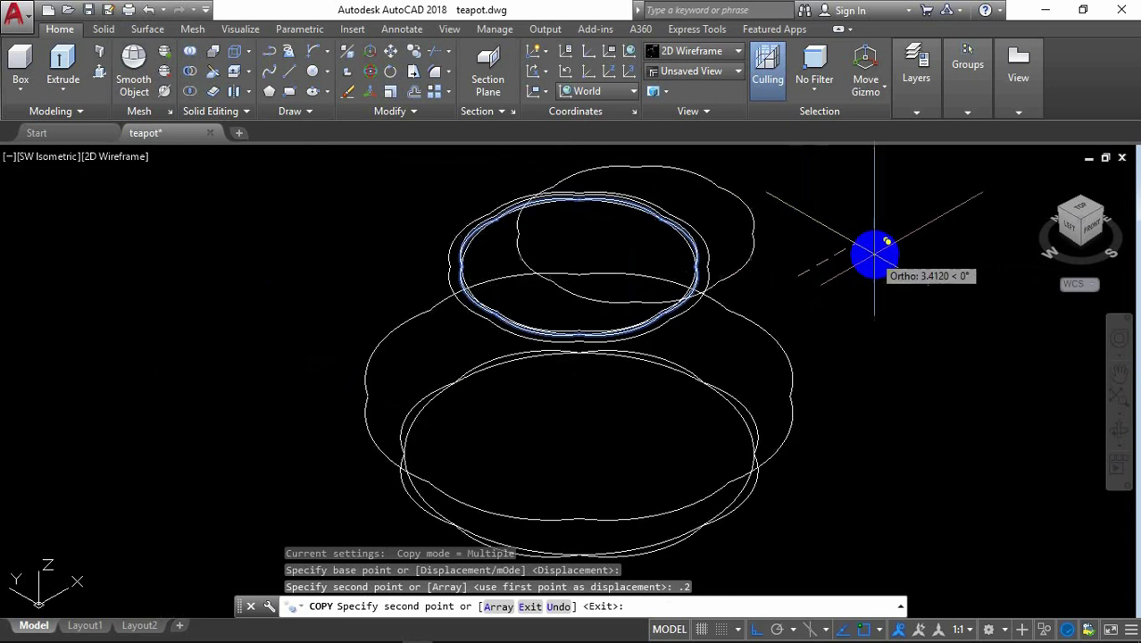
scroll(861, 256, down, 3)
scroll(893, 228, down, 3)
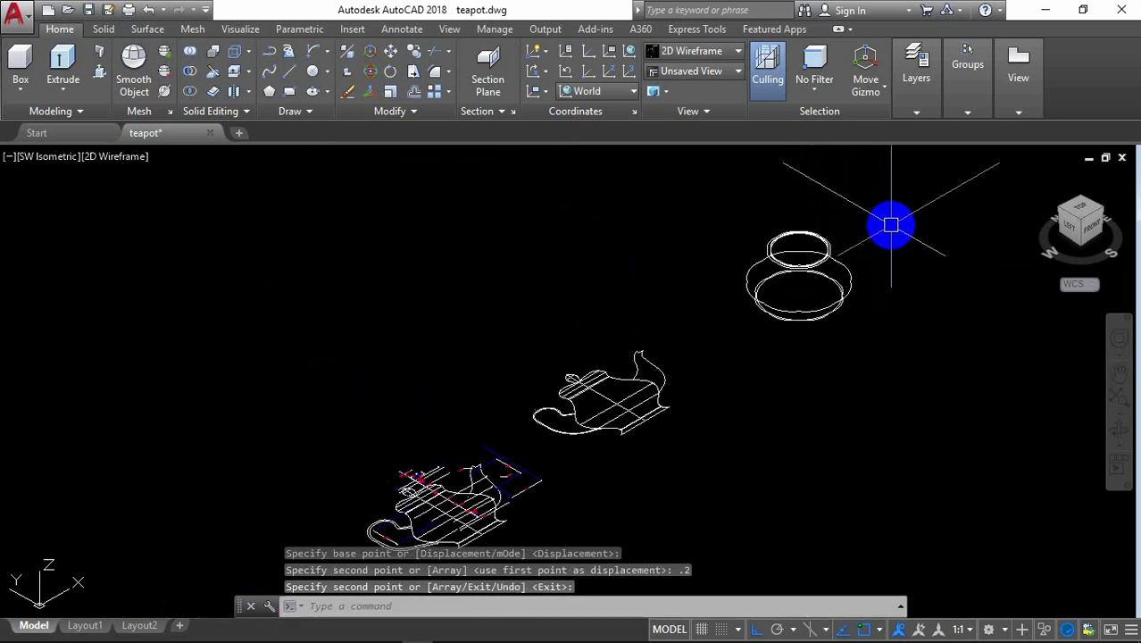
scroll(846, 245, down, 1)
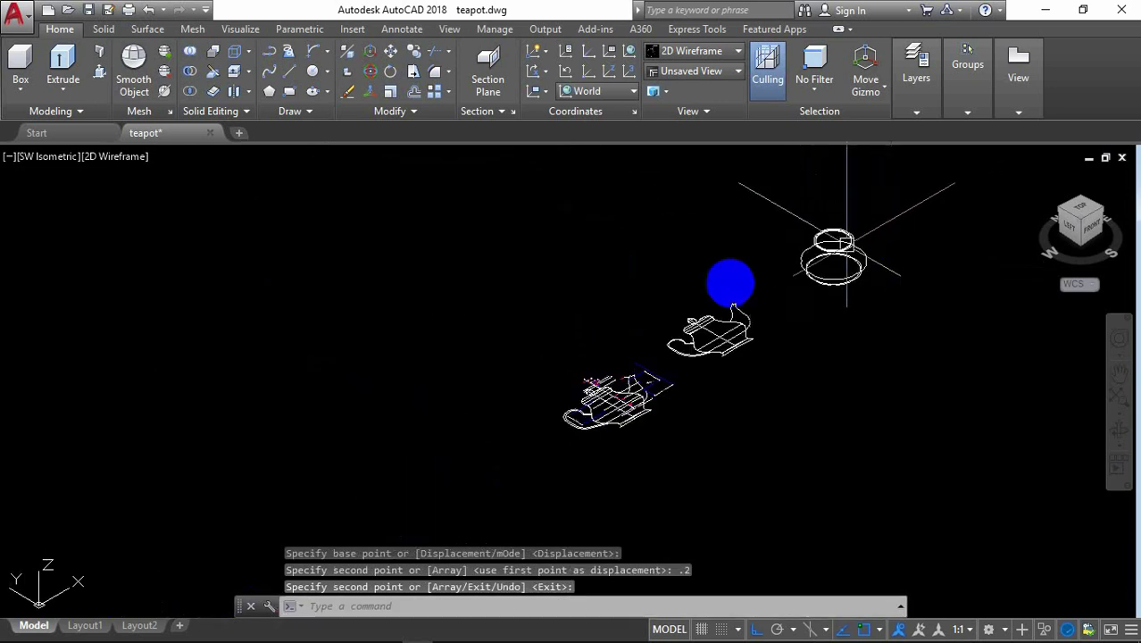
drag(1067, 206, 1084, 212)
Step: Switch to the Top view and zoom in on the lid dimensions, then back out
click(1085, 211)
scroll(411, 420, up, 3)
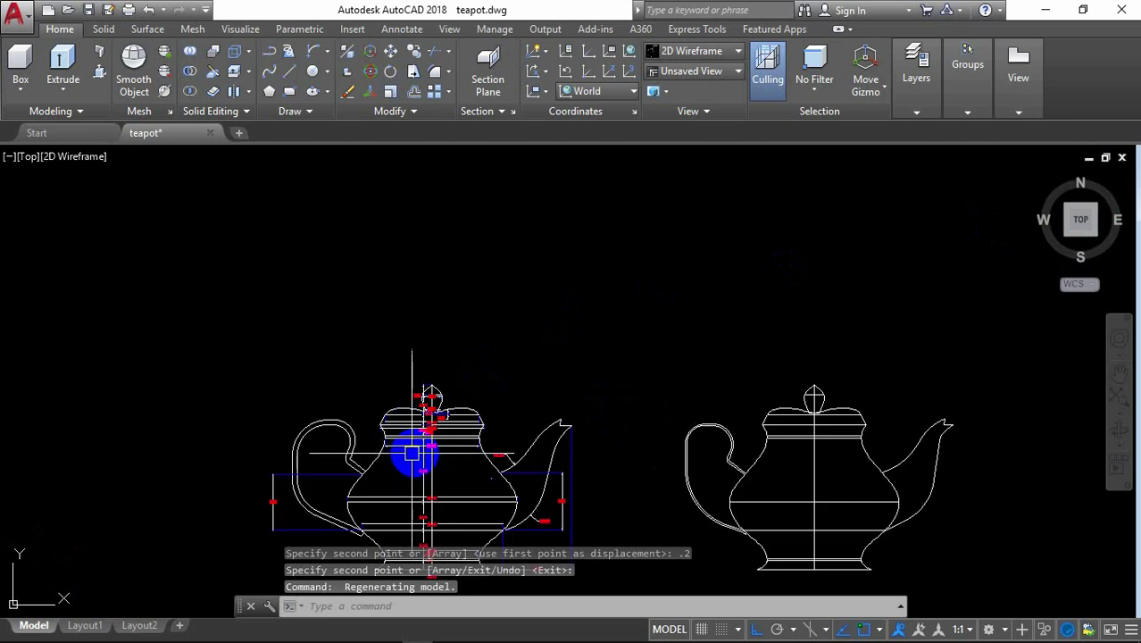
scroll(442, 424, up, 3)
scroll(401, 363, up, 2)
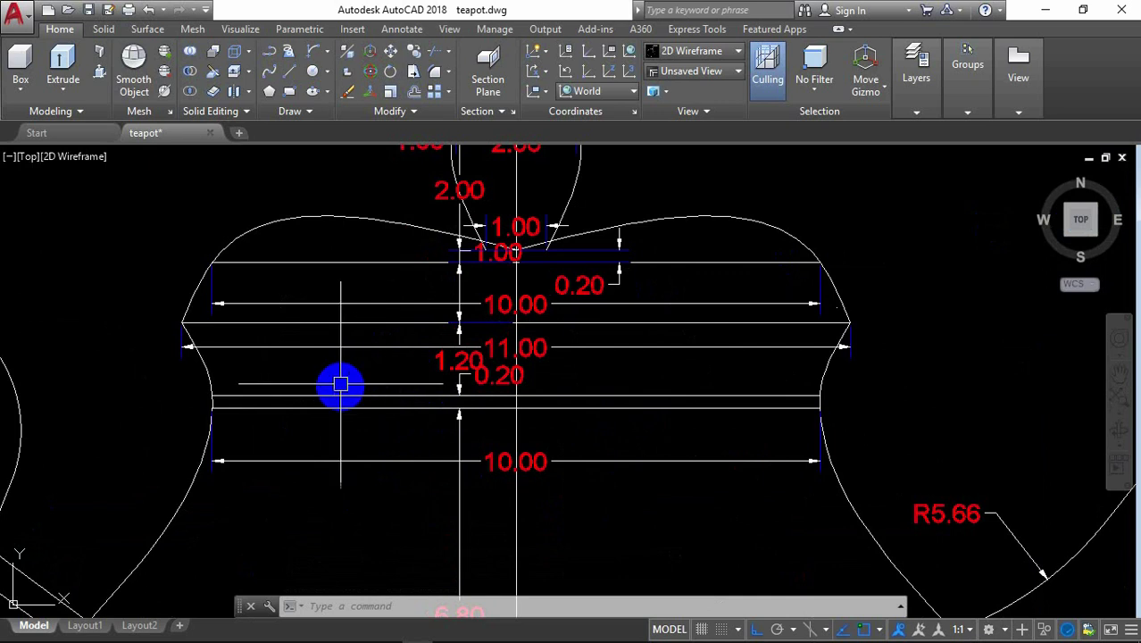
scroll(364, 391, up, 2)
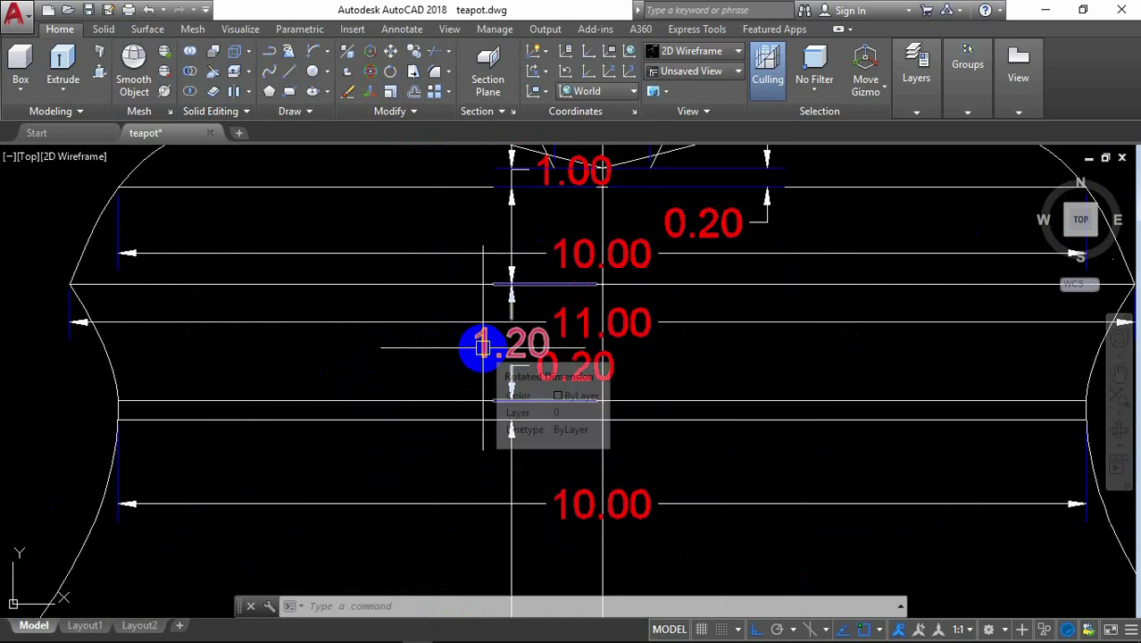
scroll(427, 345, down, 2)
scroll(427, 345, down, 2)
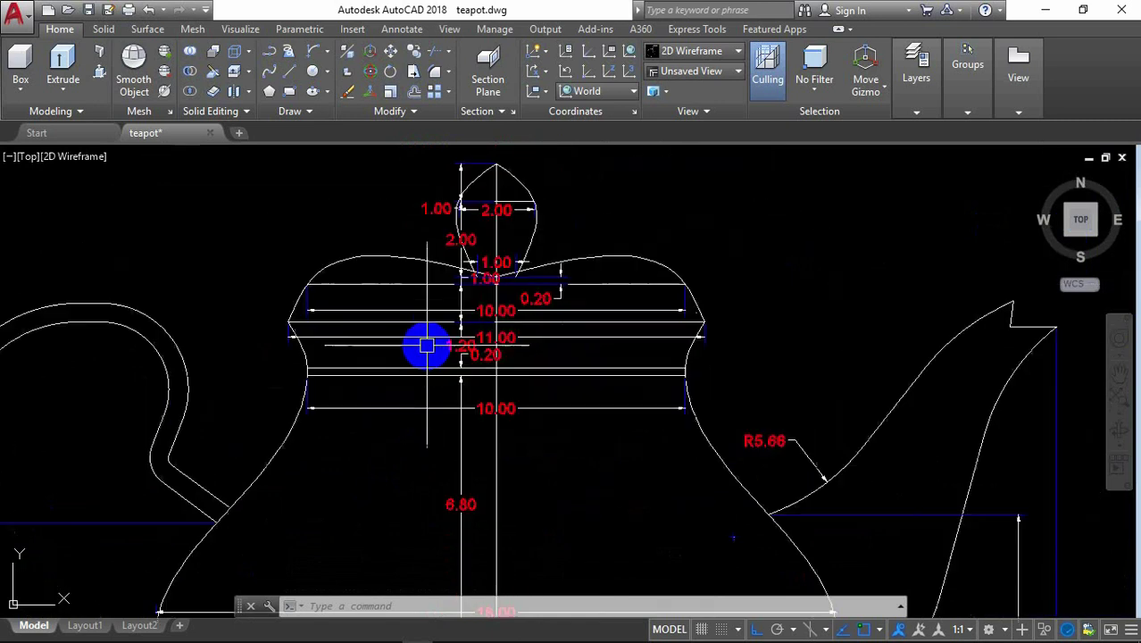
scroll(420, 344, down, 2)
scroll(420, 339, down, 2)
scroll(455, 230, down, 4)
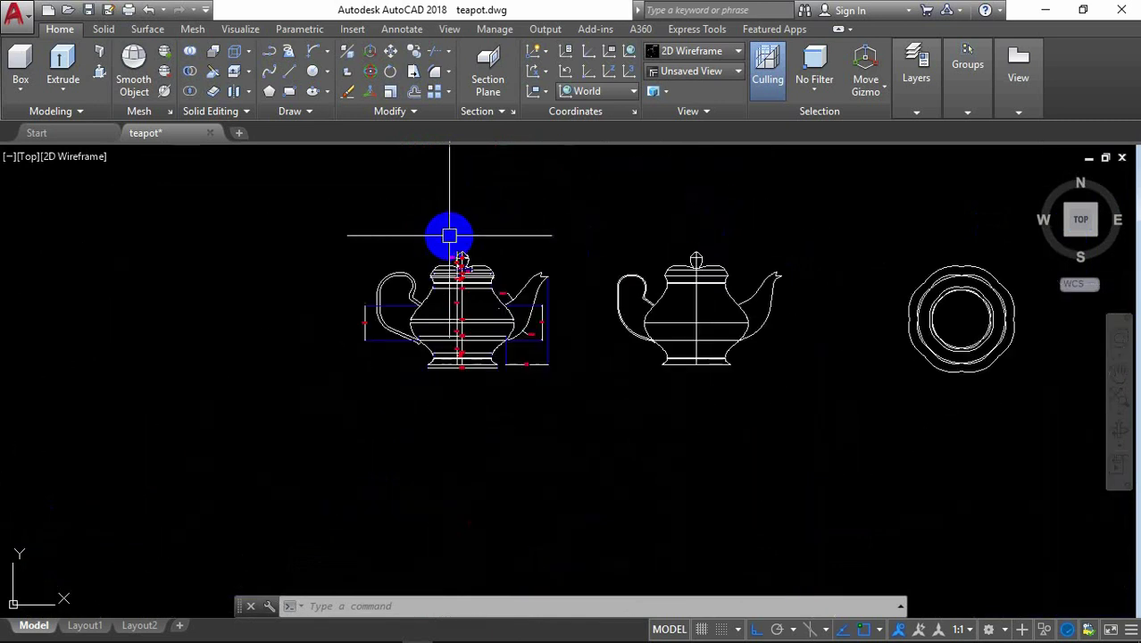
Step: Return to the SW isometric view and move the lid outline 1.4 units up along +Z
click(1070, 237)
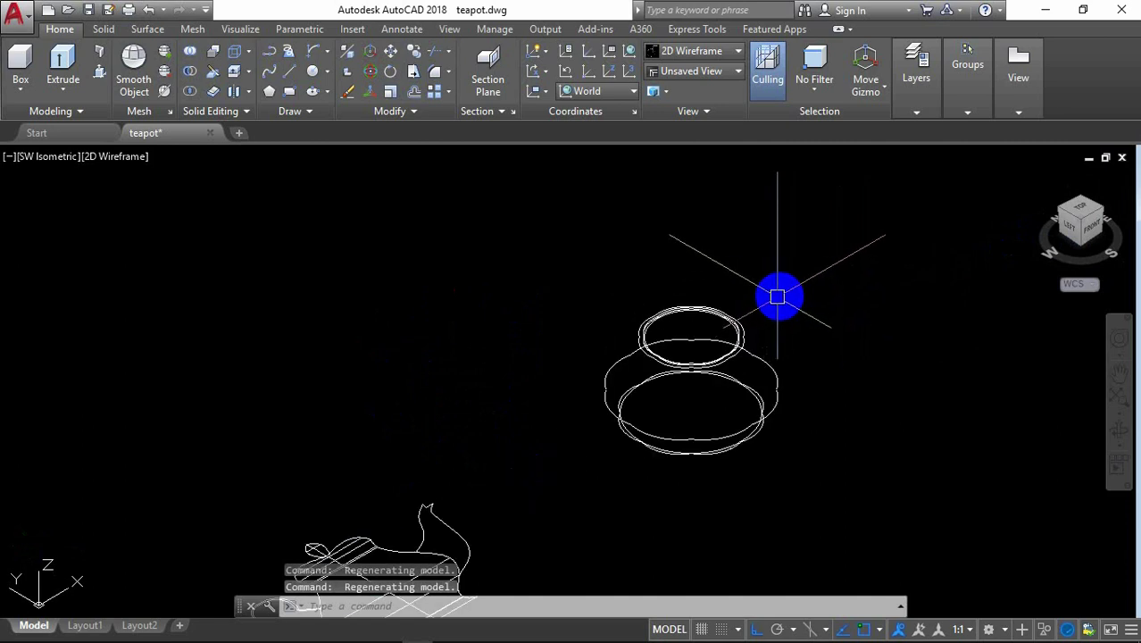
text(M)
key(Return)
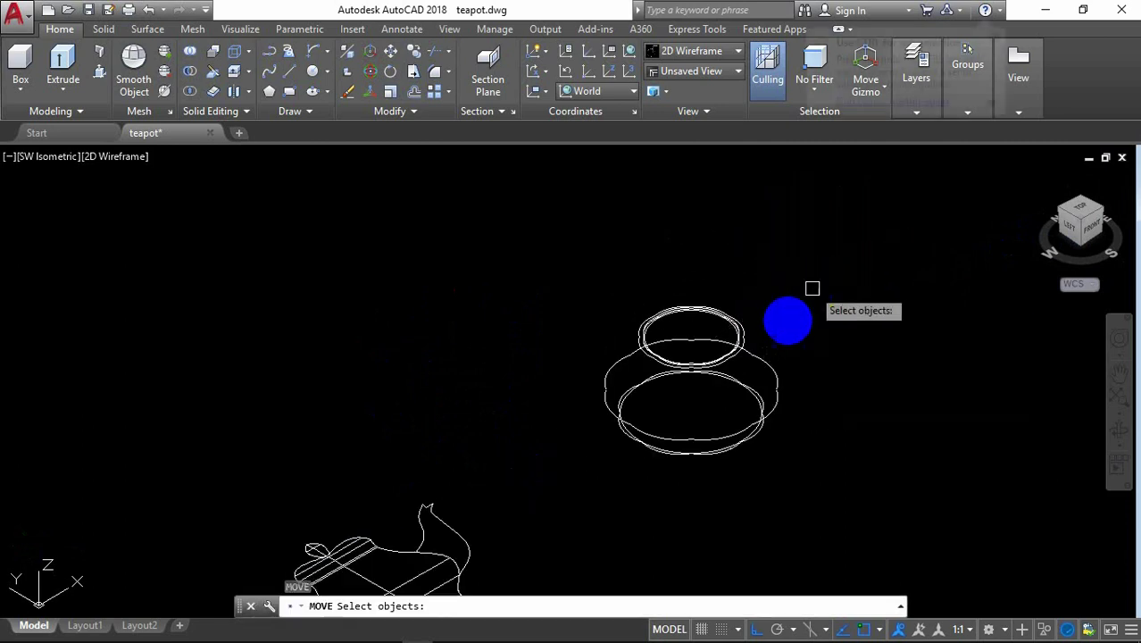
scroll(797, 308, up, 3)
scroll(710, 326, up, 1)
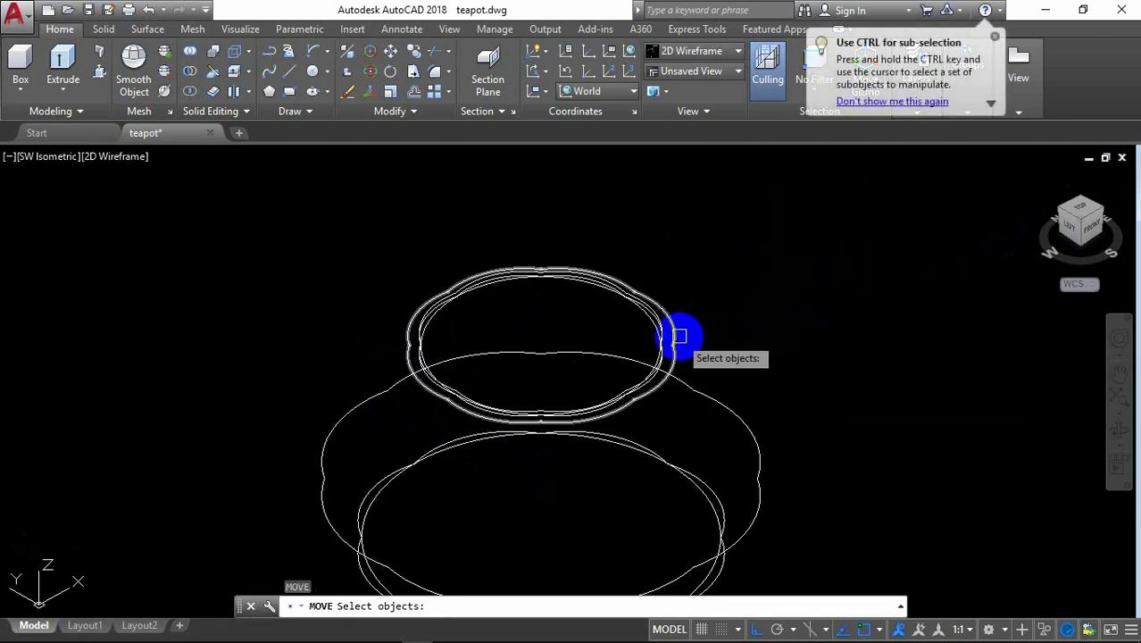
click(678, 336)
key(Return)
click(843, 333)
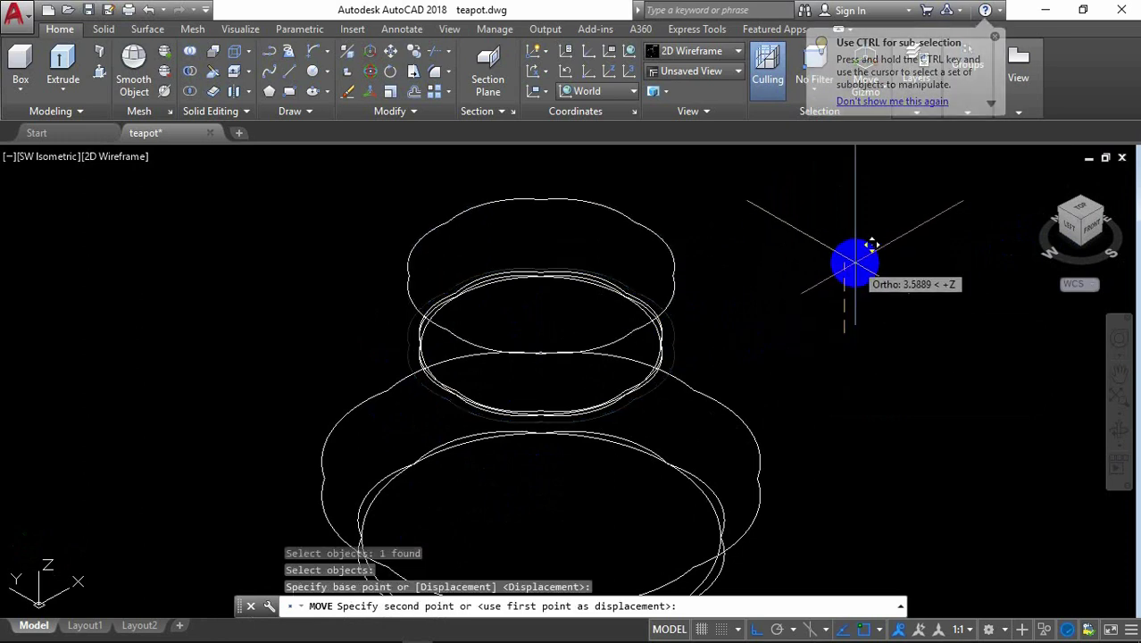
text(1)
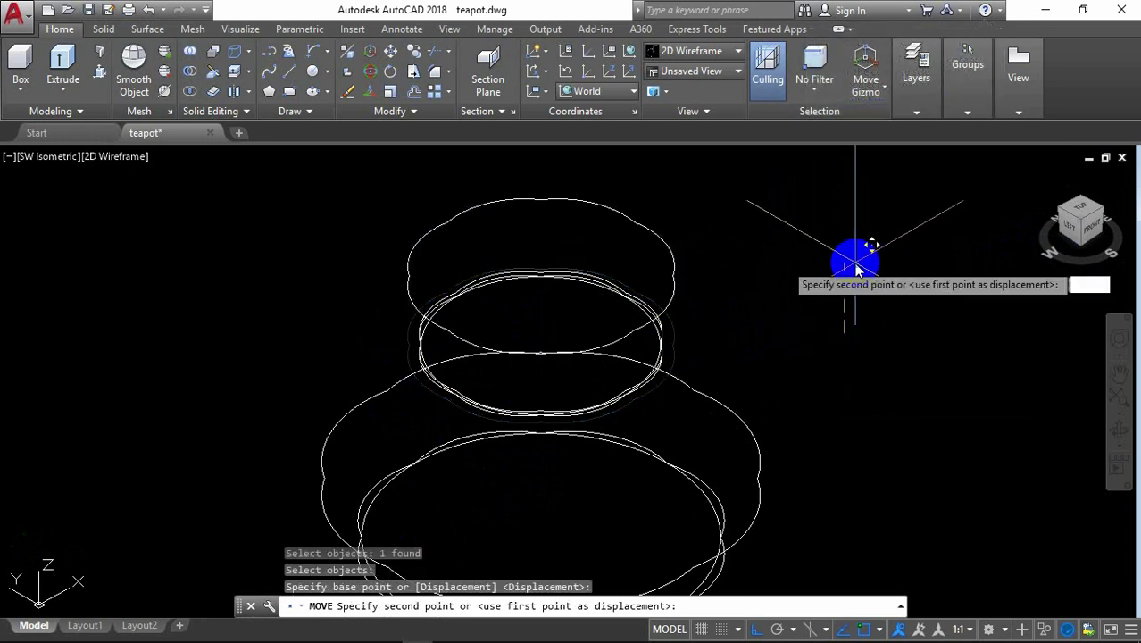
text(.4)
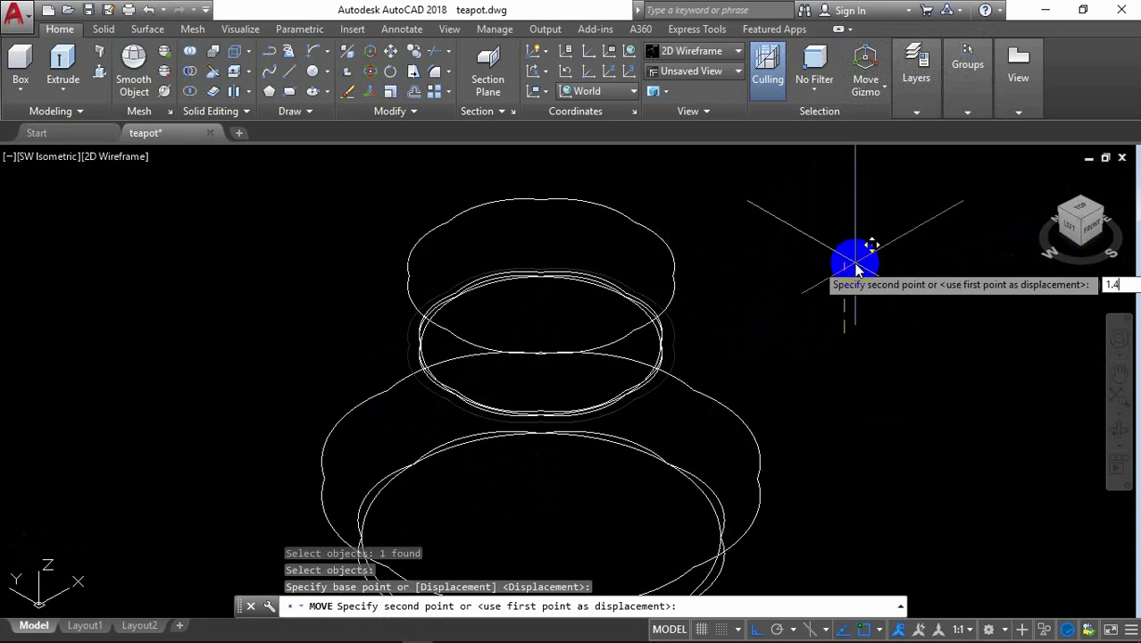
key(Return)
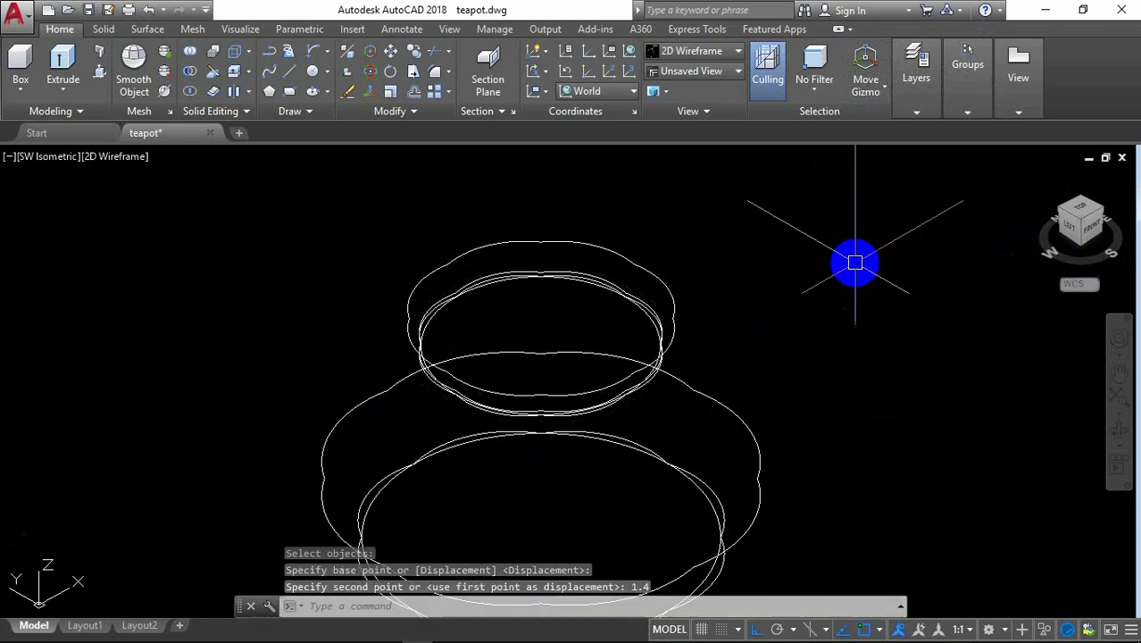
scroll(779, 240, down, 2)
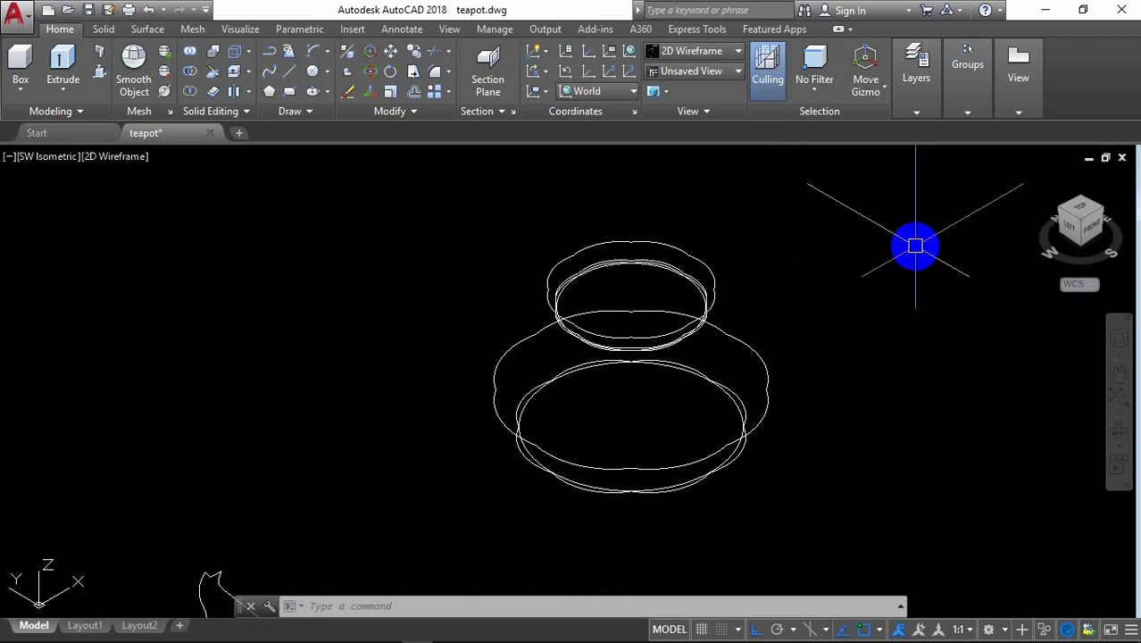
Step: Explode the lid outline into separate arcs
scroll(693, 205, up, 2)
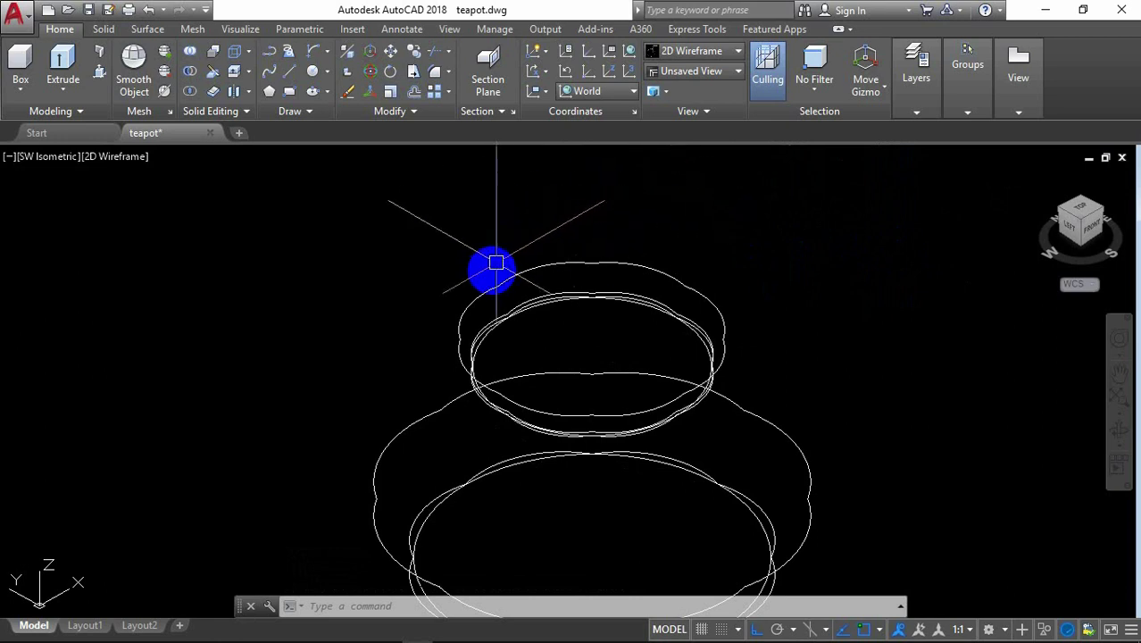
scroll(489, 274, up, 2)
text(R)
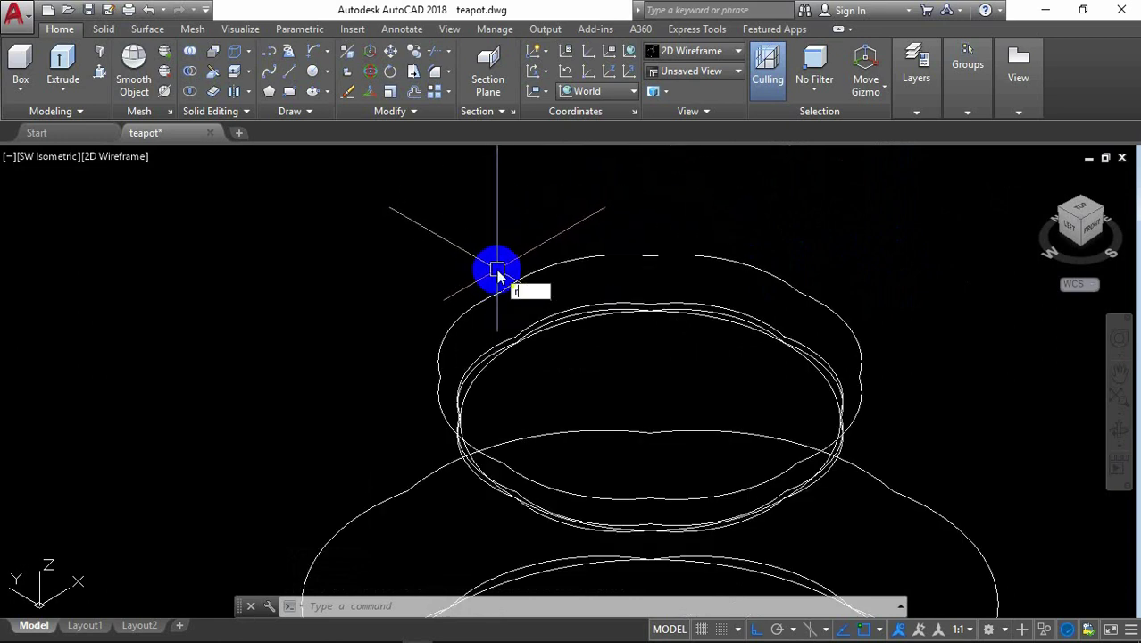
text(o)
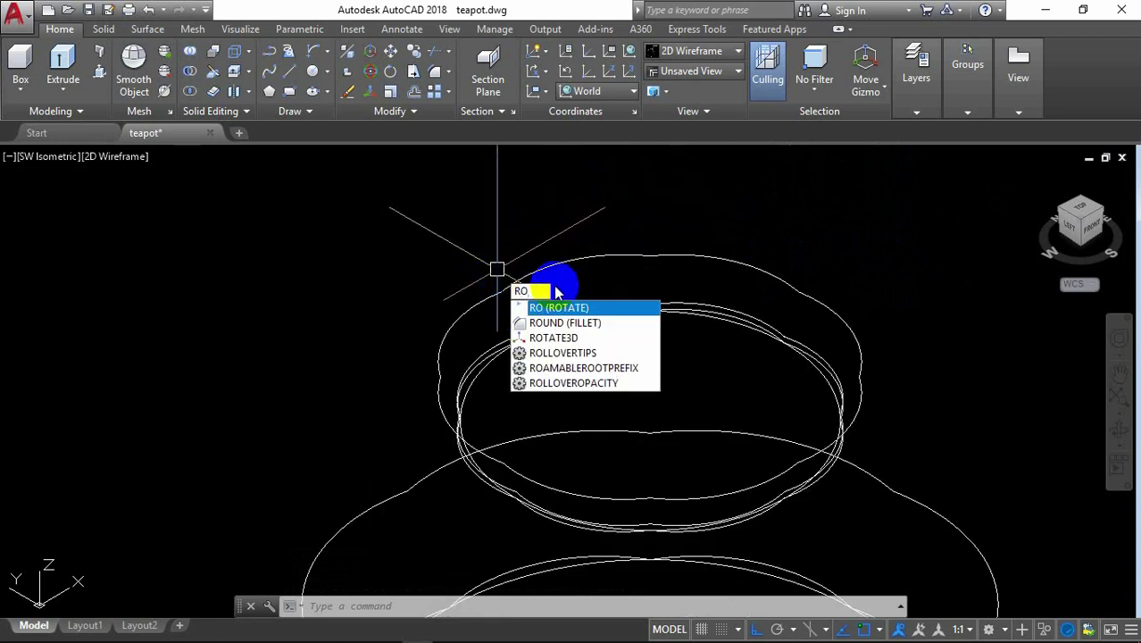
click(558, 338)
click(458, 326)
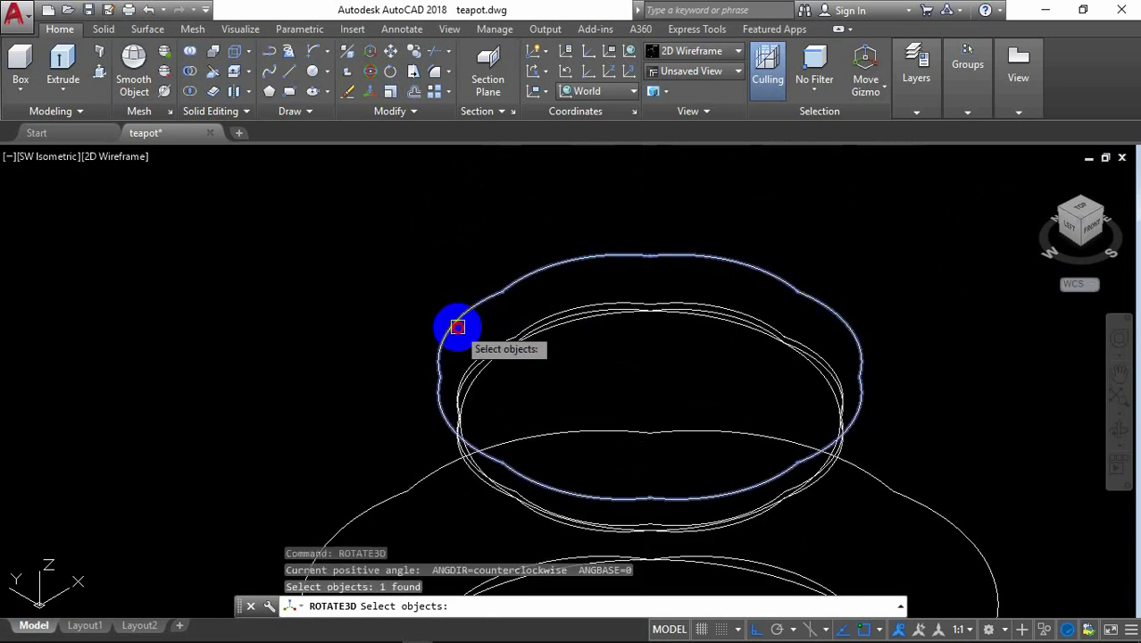
key(Escape)
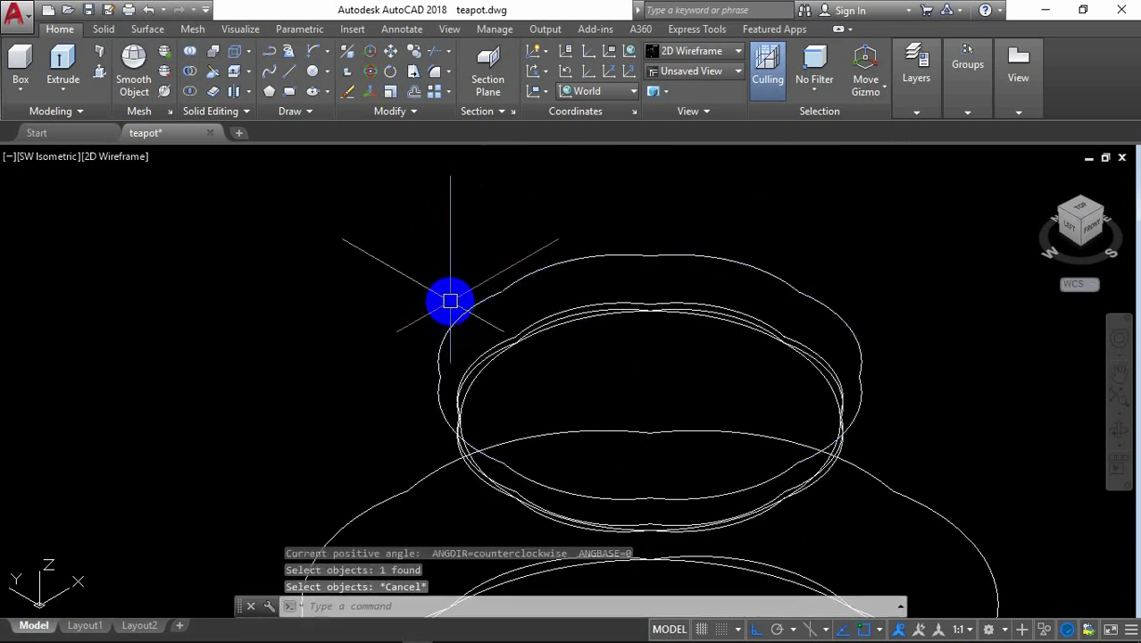
text(X)
click(493, 339)
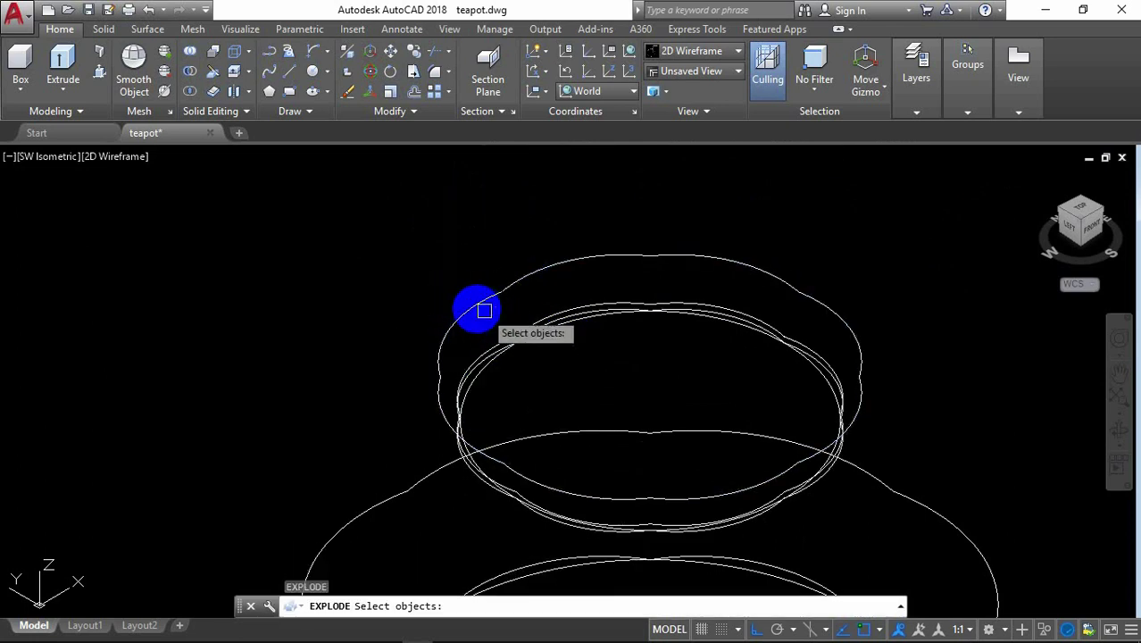
click(482, 305)
right_click(451, 245)
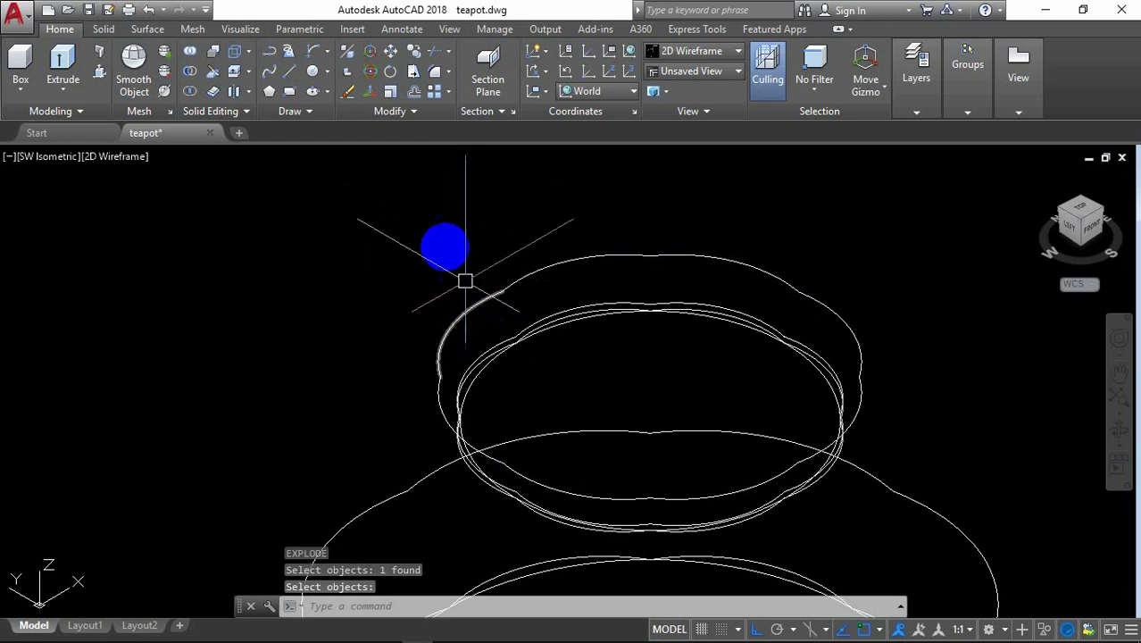
Step: Use ROTATE3D to tilt one lid arc 15 degrees about a two-point axis
text(r)
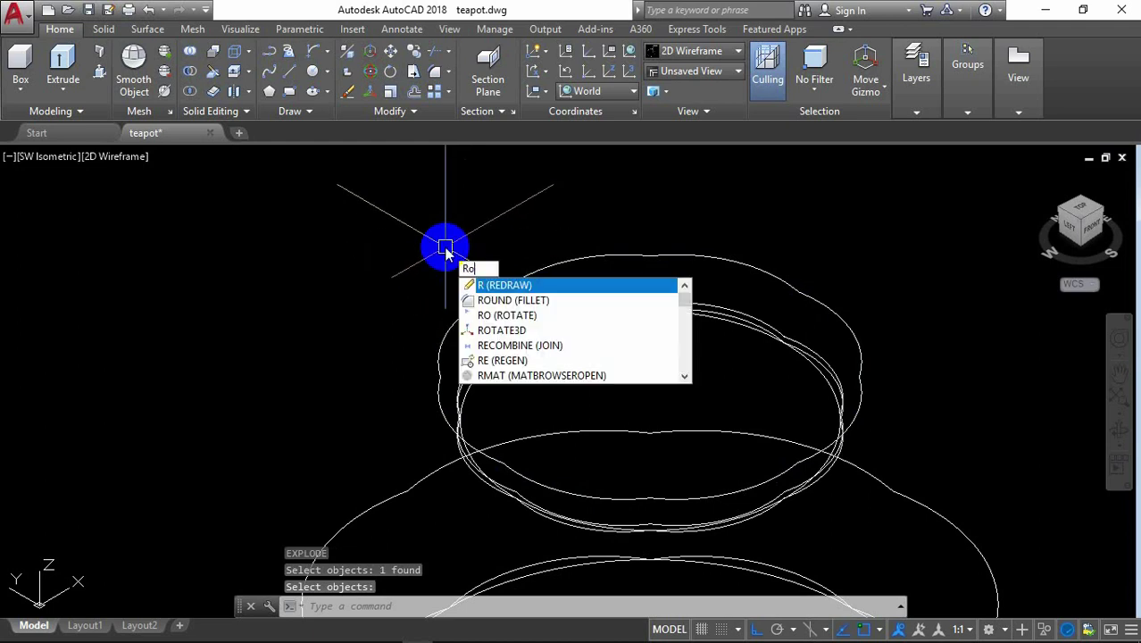
text(o)
click(489, 315)
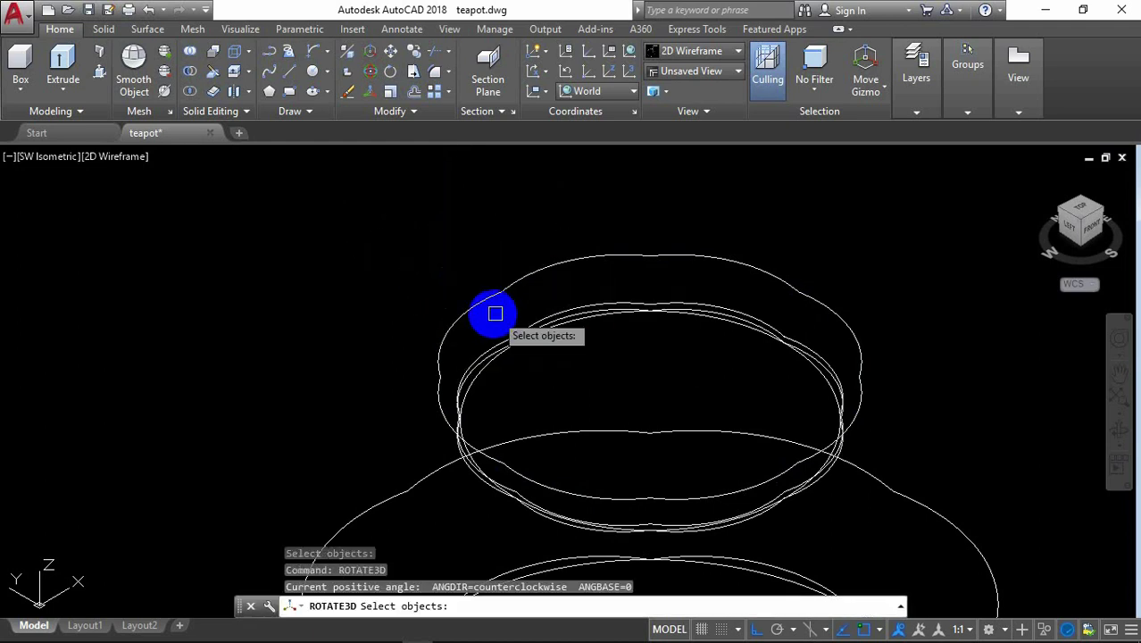
click(455, 309)
key(Return)
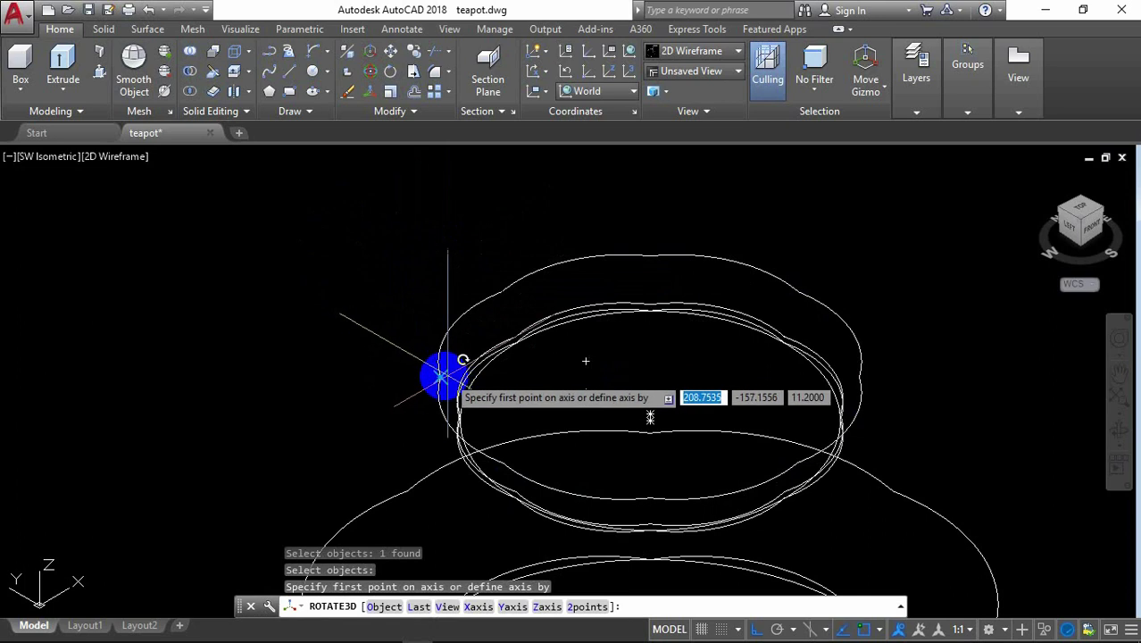
click(439, 373)
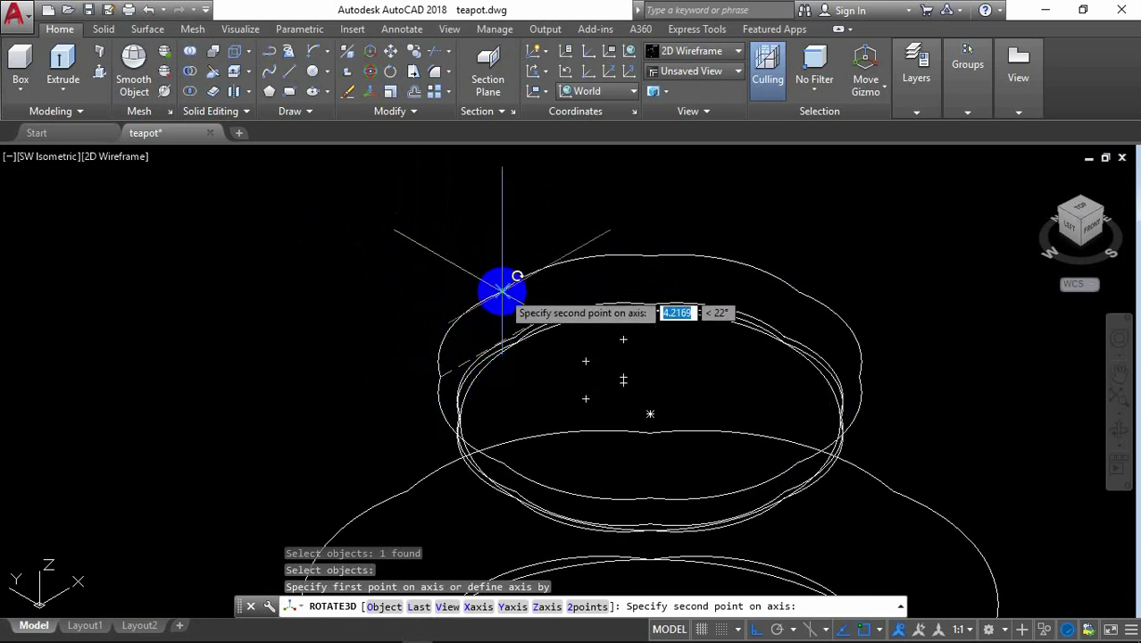
click(507, 293)
text(15)
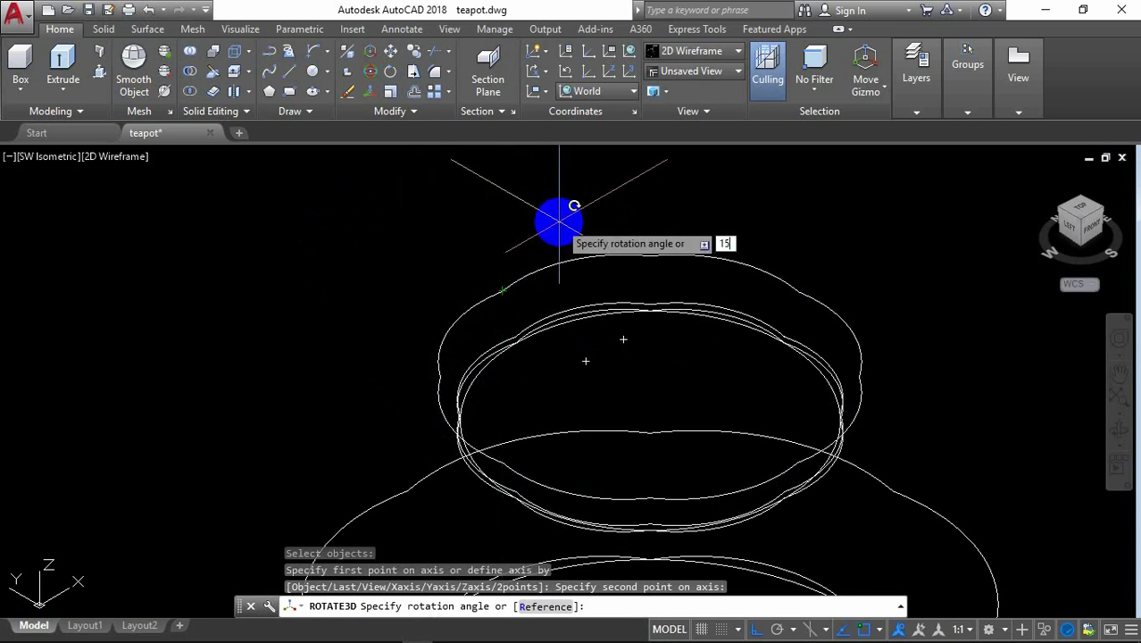
key(Return)
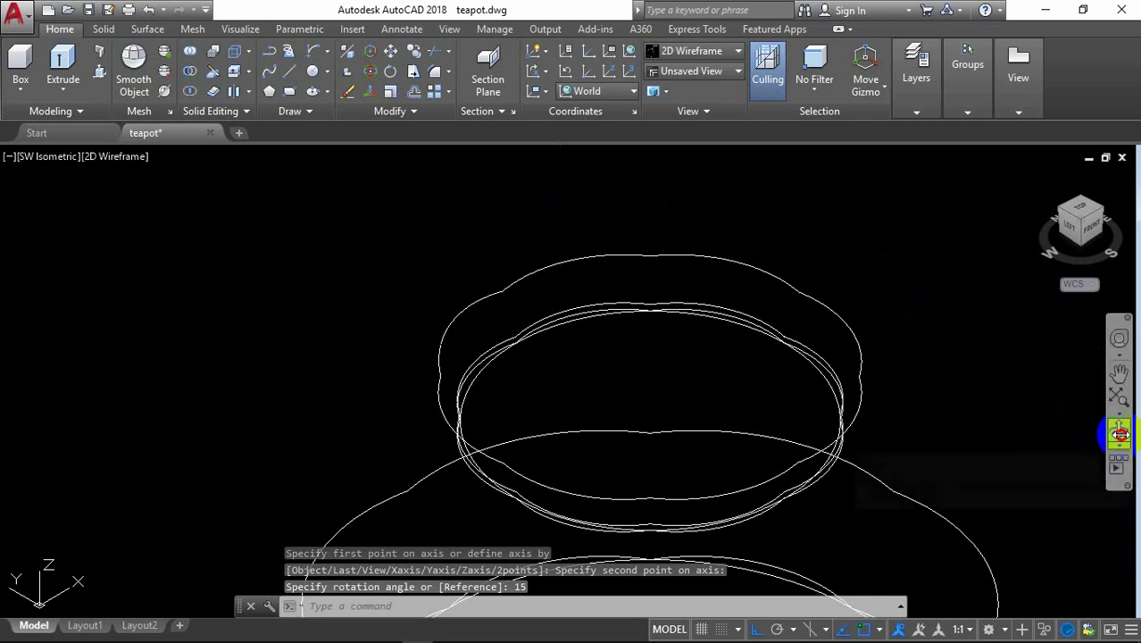
click(1119, 434)
Step: Orbit the teapot to a side-on view tilted back, then exit orbit
mouse_move(905, 426)
mouse_down()
mouse_move(944, 367)
mouse_move(998, 362)
mouse_move(768, 423)
mouse_move(909, 395)
mouse_up()
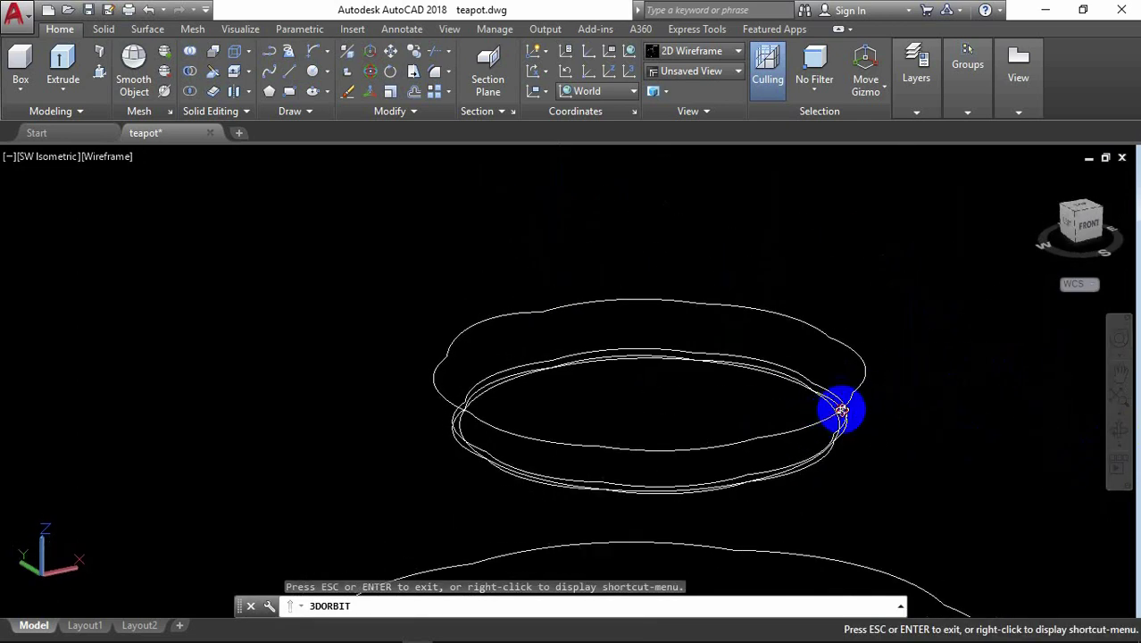
mouse_move(840, 409)
mouse_down()
mouse_move(899, 382)
mouse_move(840, 433)
mouse_move(863, 433)
mouse_up()
right_click(825, 239)
click(863, 253)
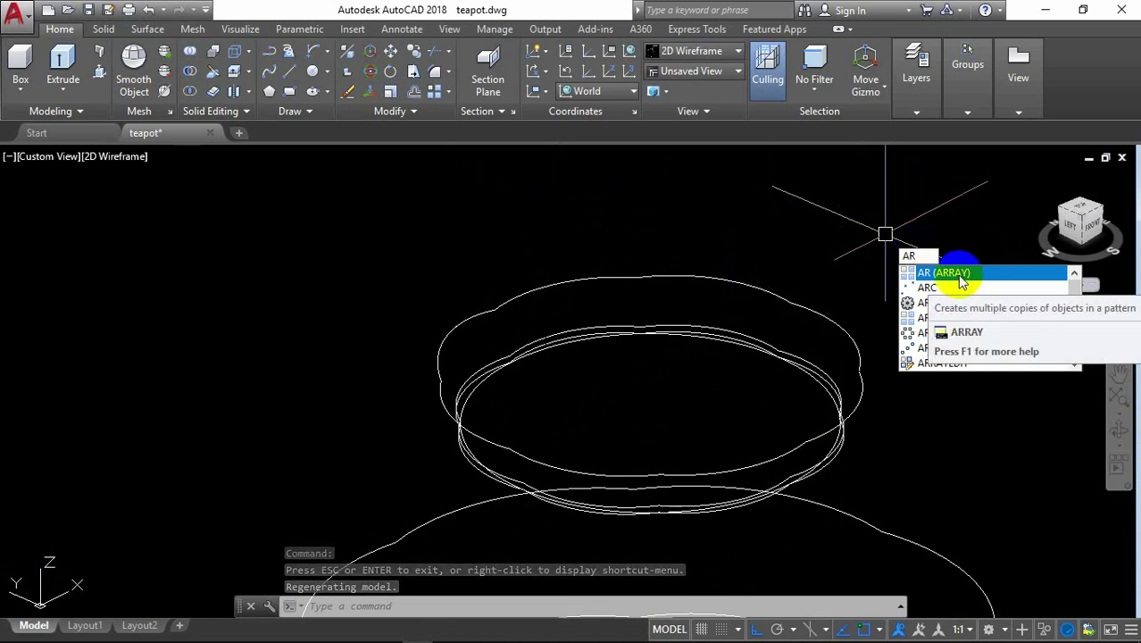
mouse_move(944, 272)
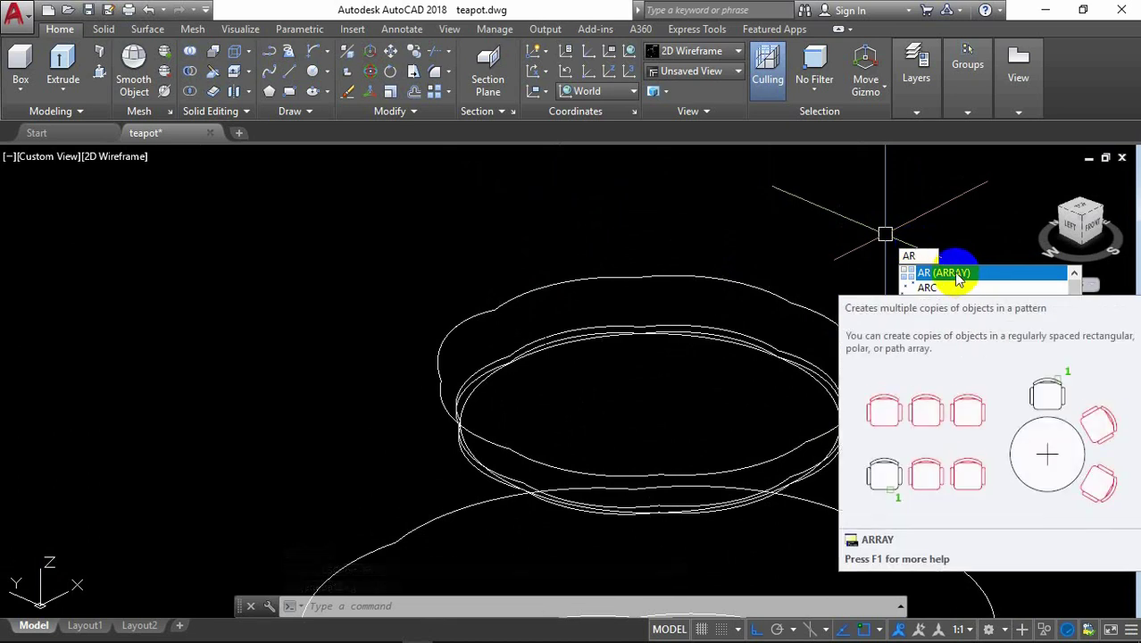
Step: Polar-array the tilted lid arc 8 times through 360° around a vertical lid axis
click(955, 272)
text(3)
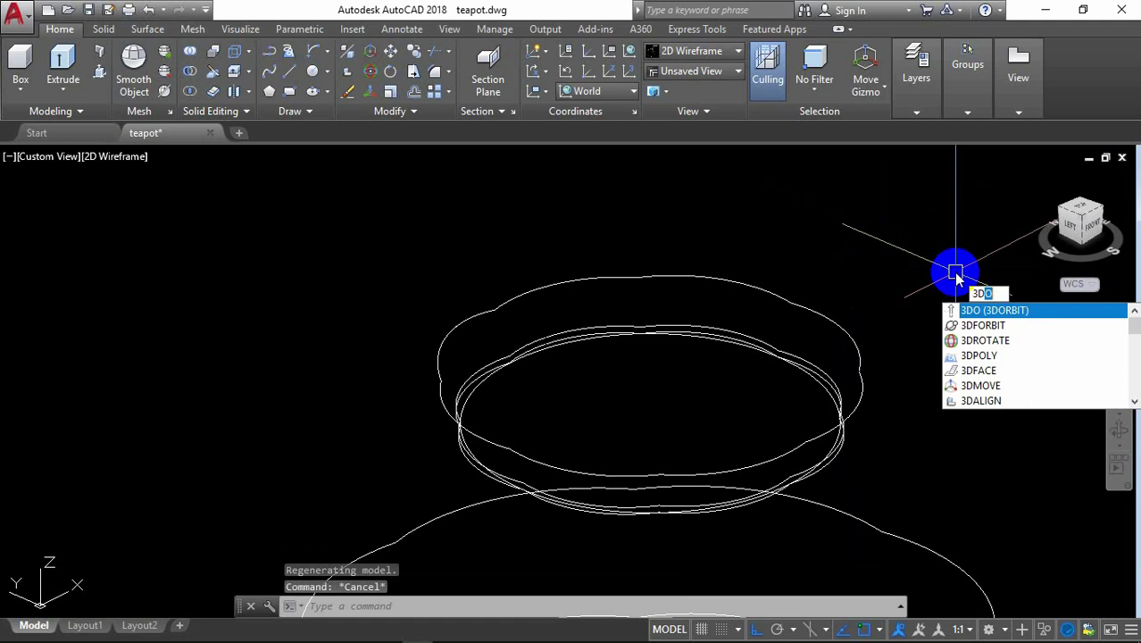
text(a)
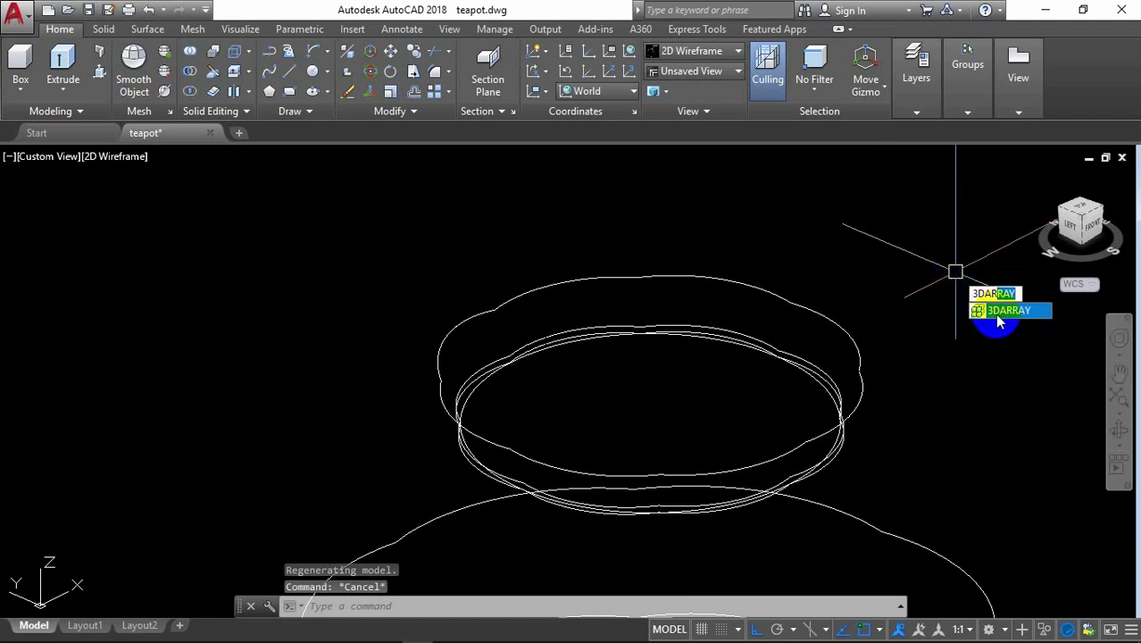
click(997, 322)
click(454, 323)
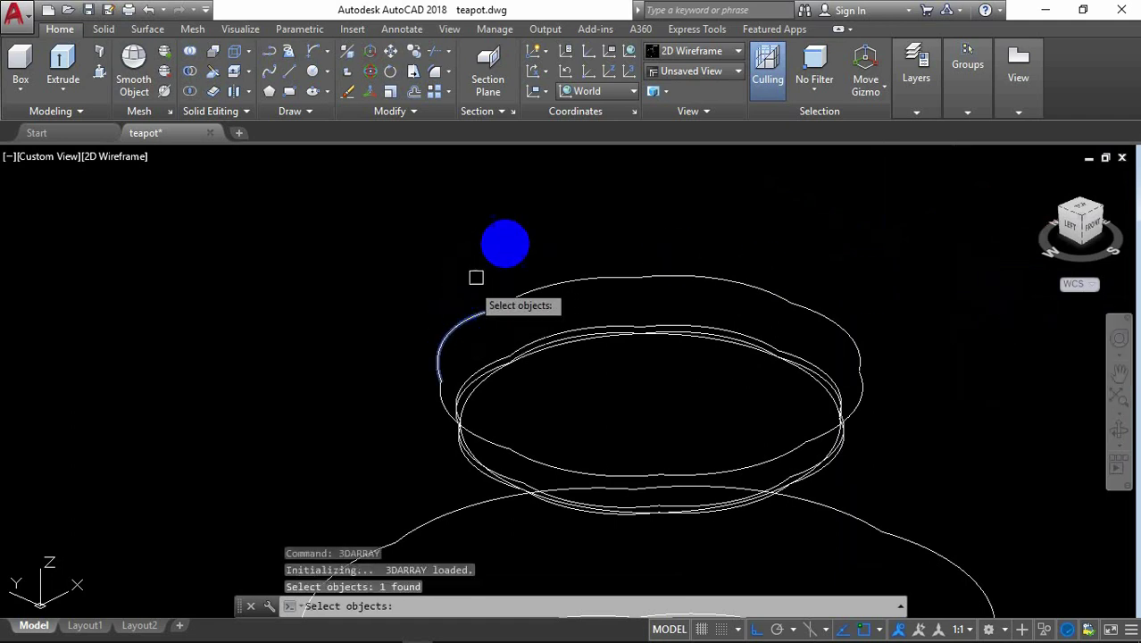
right_click(516, 234)
click(559, 291)
text(8)
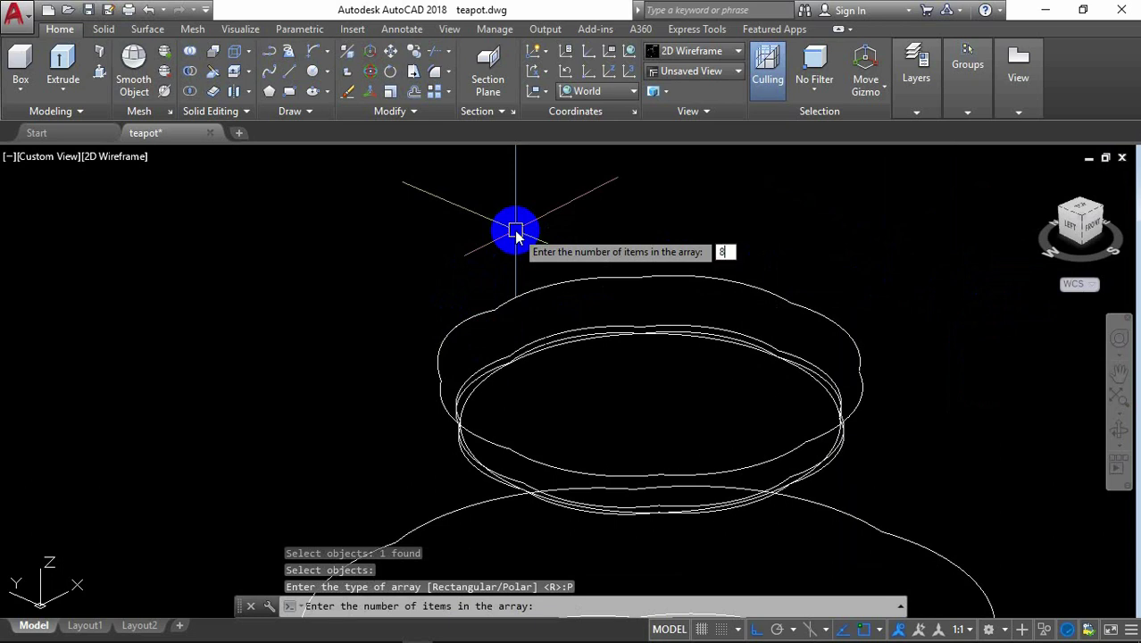
key(Return)
key(Return)
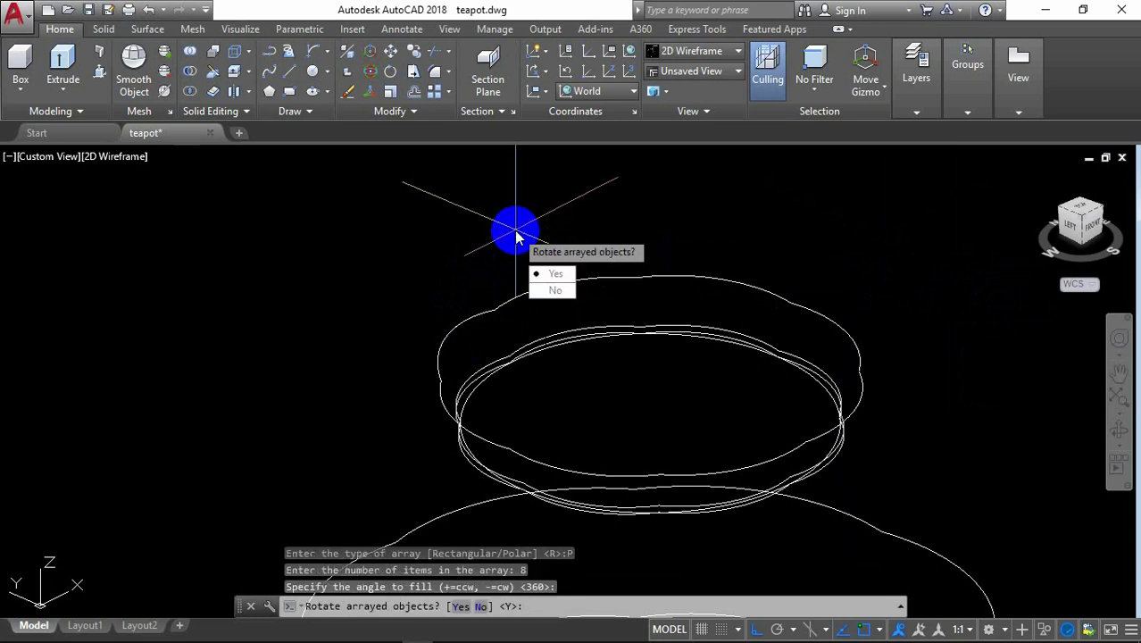
key(Return)
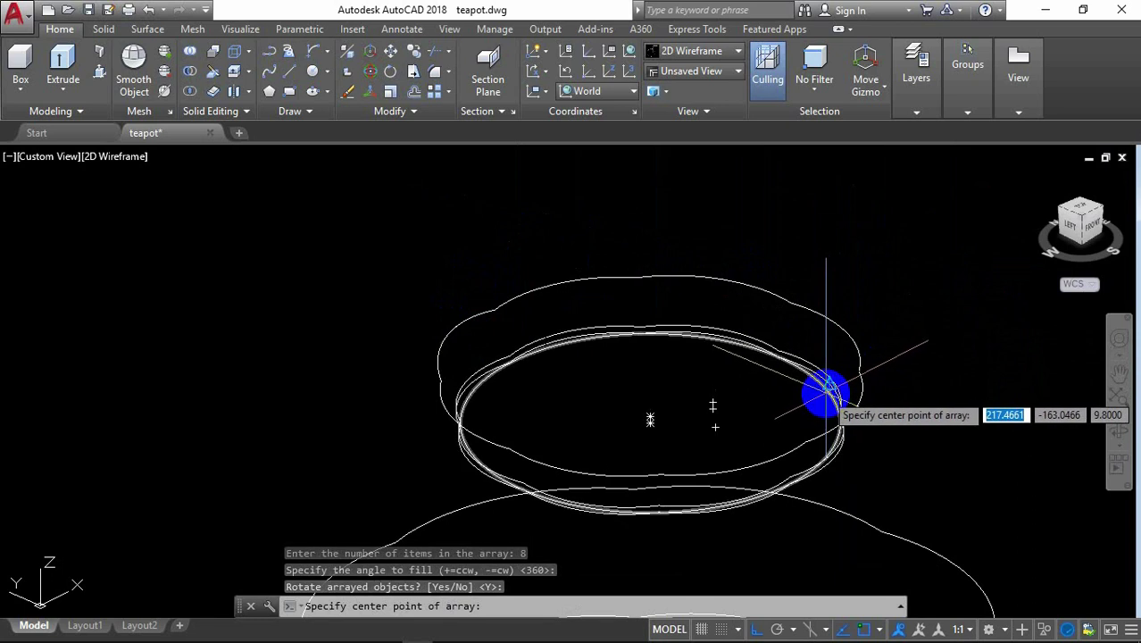
scroll(826, 392, up, 2)
scroll(823, 392, up, 2)
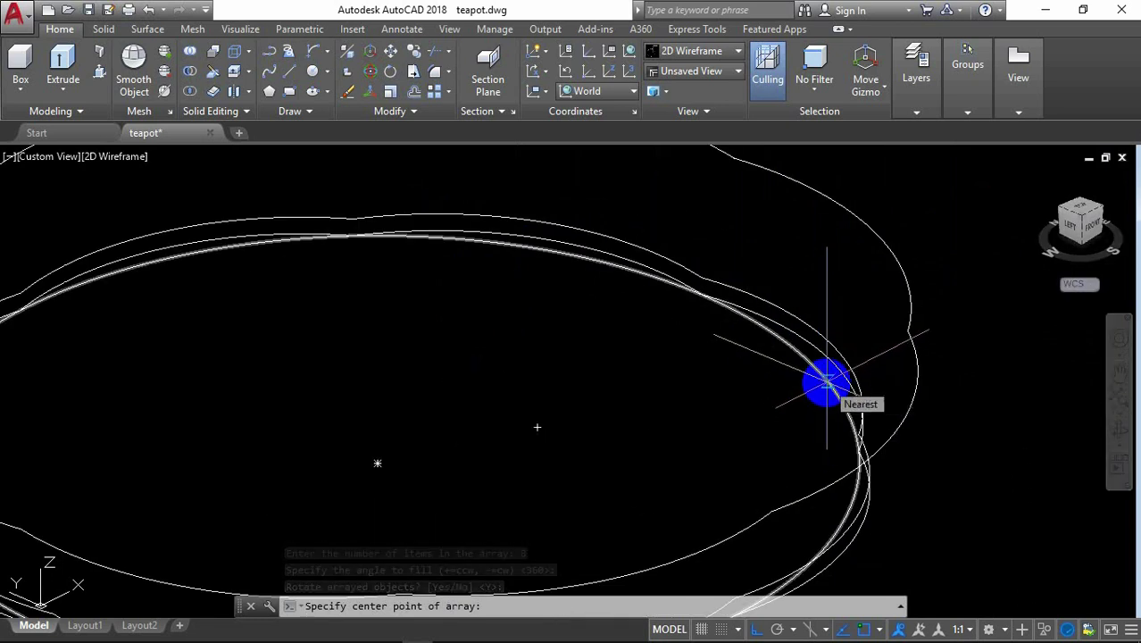
click(377, 461)
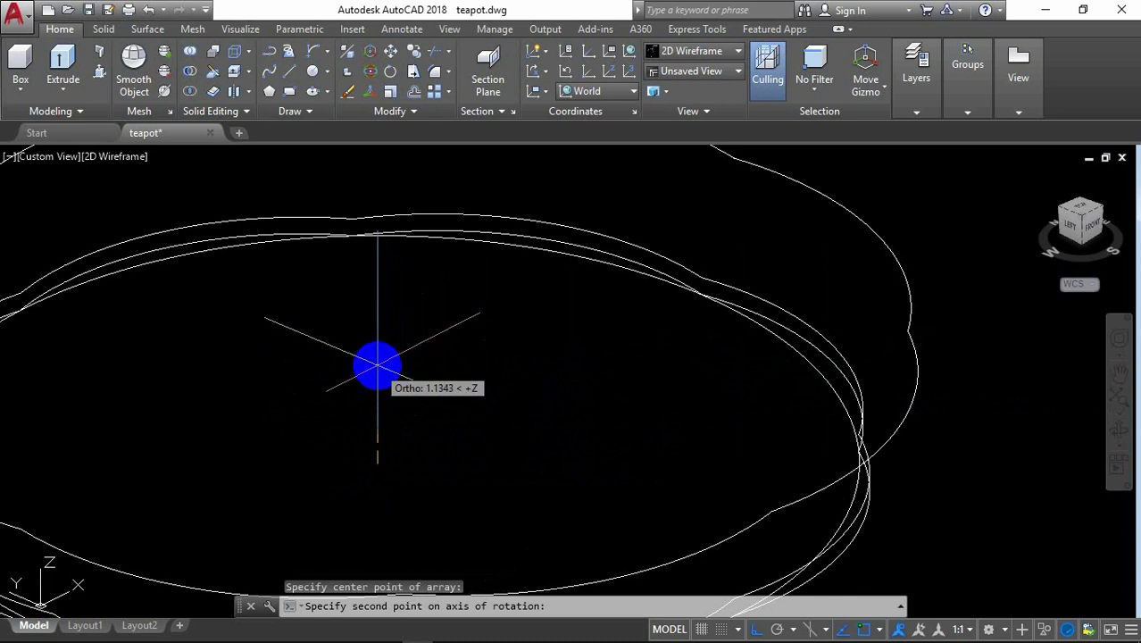
click(378, 367)
scroll(532, 316, down, 2)
scroll(533, 319, down, 1)
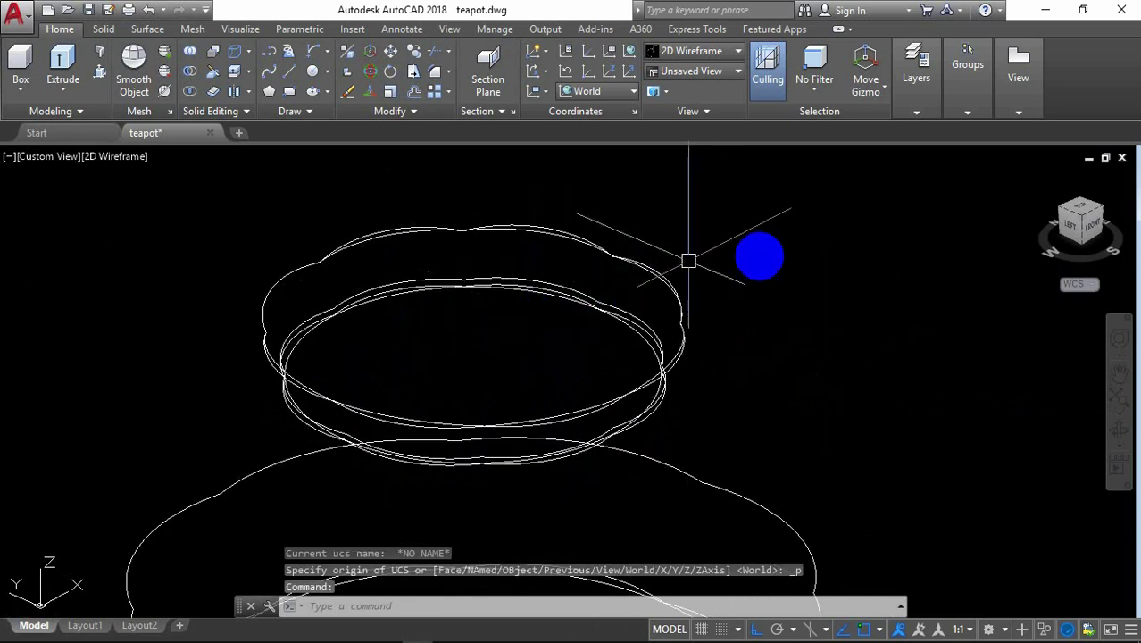
Step: Orbit the view to inspect the eight arrayed arcs from a new angle
click(1119, 431)
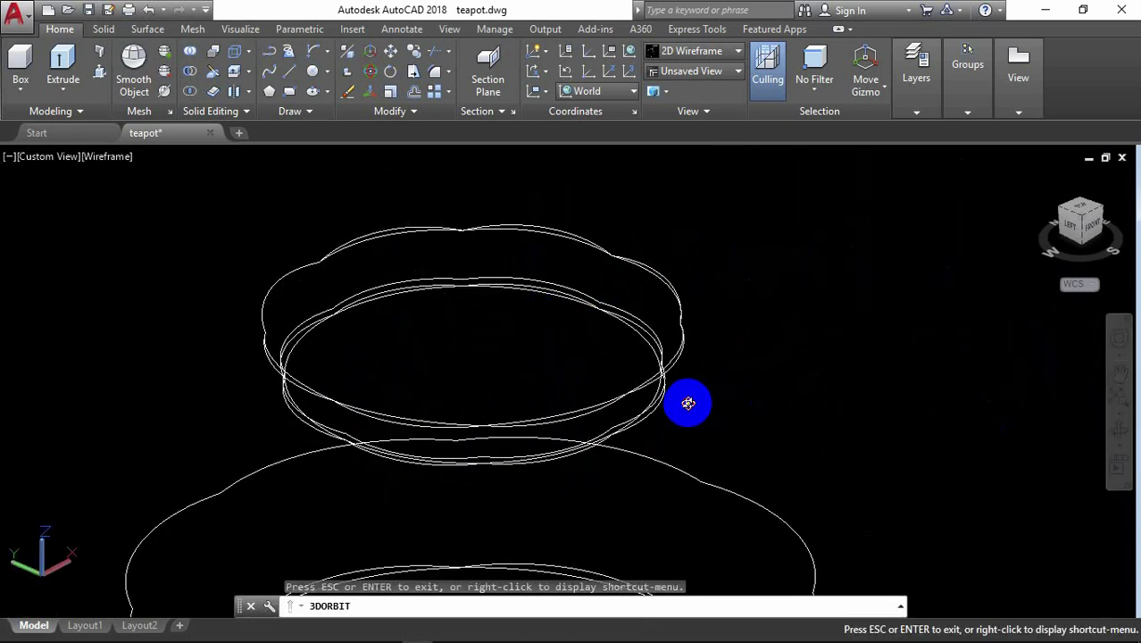
mouse_move(687, 400)
mouse_down()
mouse_move(631, 324)
mouse_move(764, 229)
mouse_up()
right_click(764, 230)
click(813, 239)
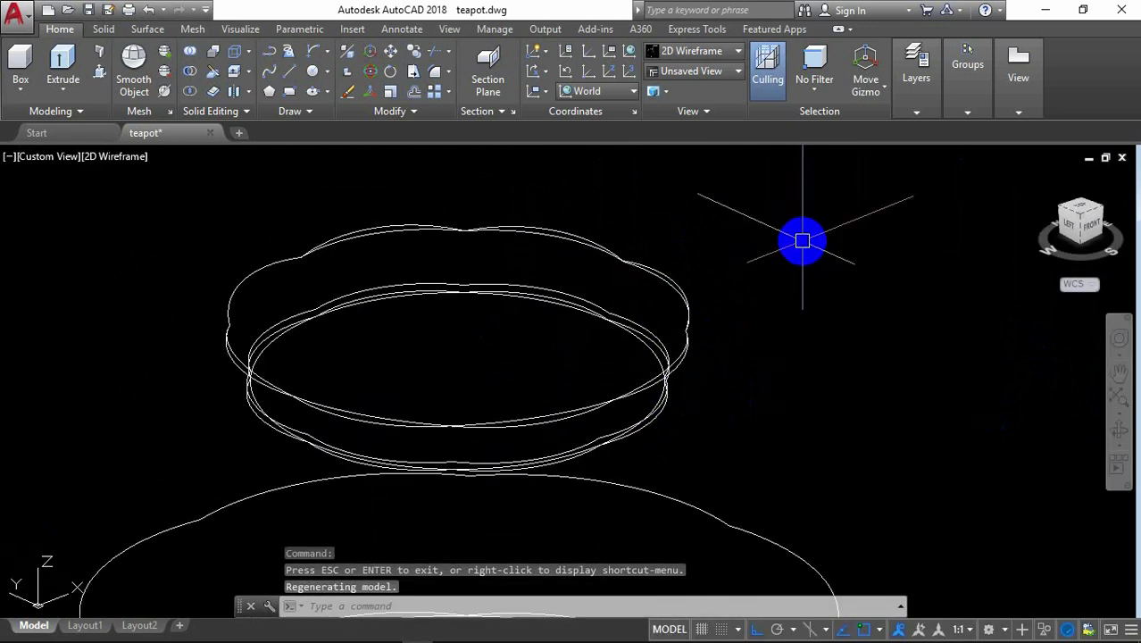
text(e)
key(Return)
scroll(678, 364, up, 3)
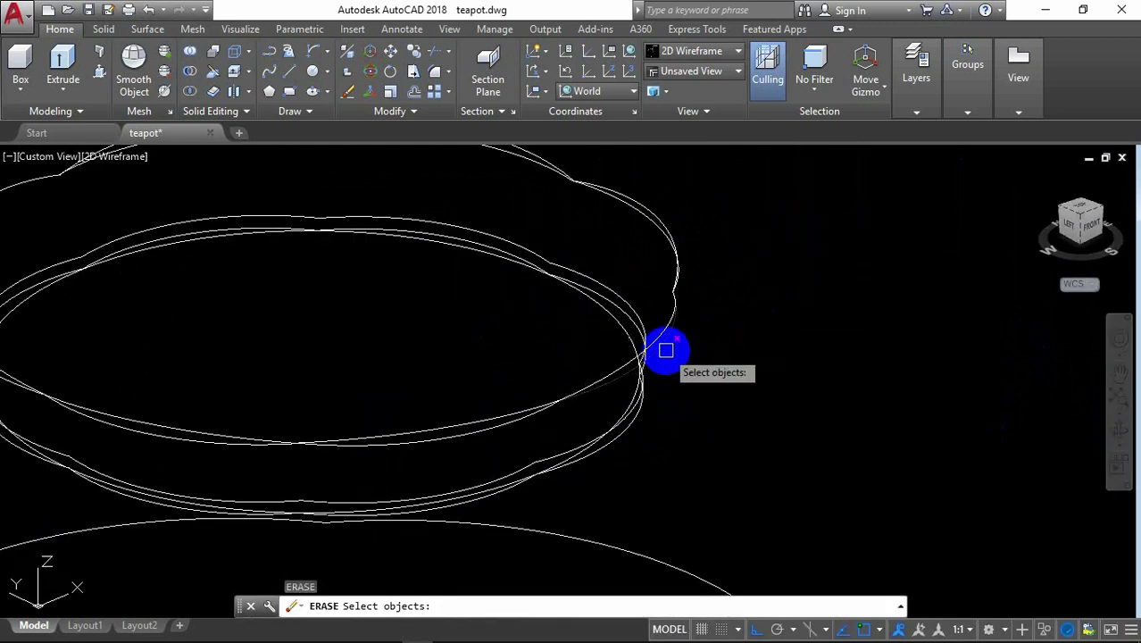
Step: Erase the old lid curves, including the top curve and the lid ellipses
click(666, 350)
scroll(786, 234, down, 2)
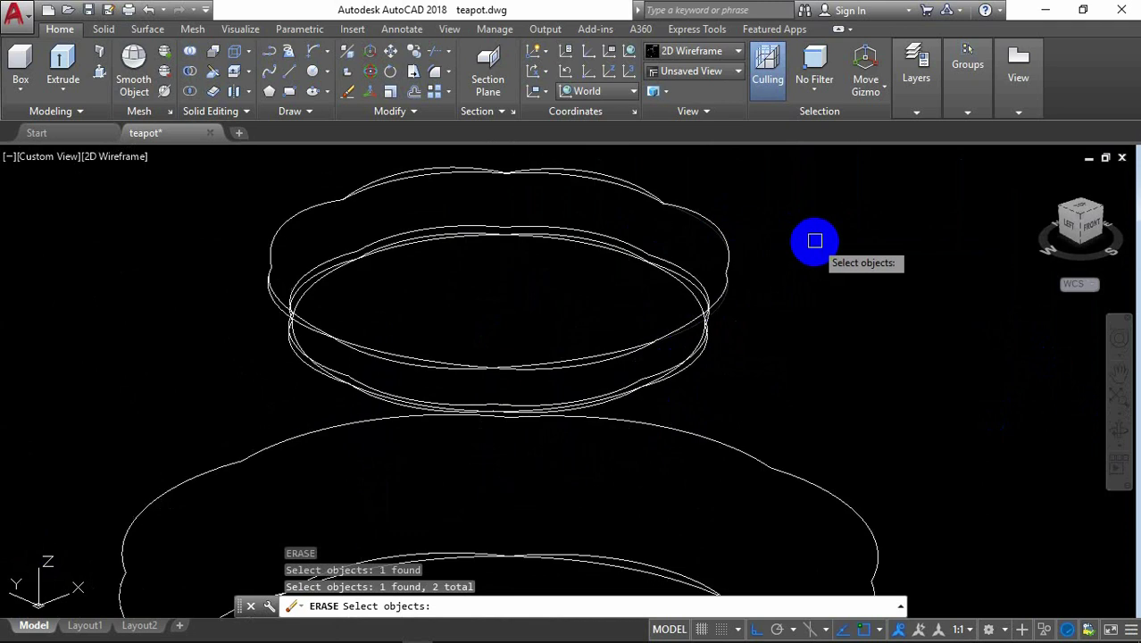
click(594, 184)
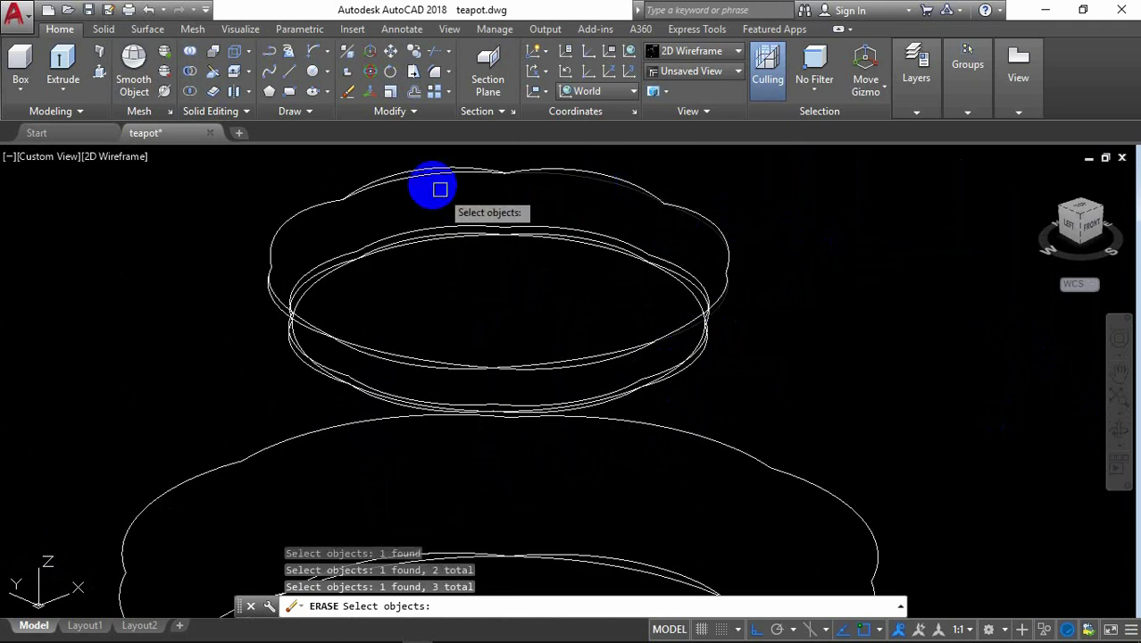
click(429, 180)
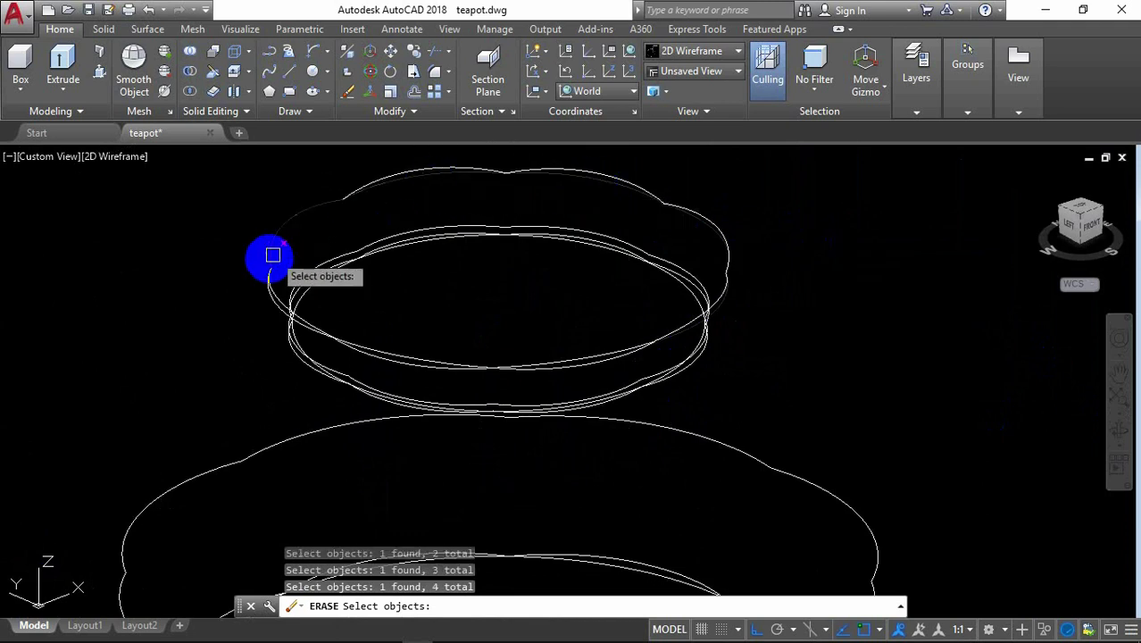
click(274, 314)
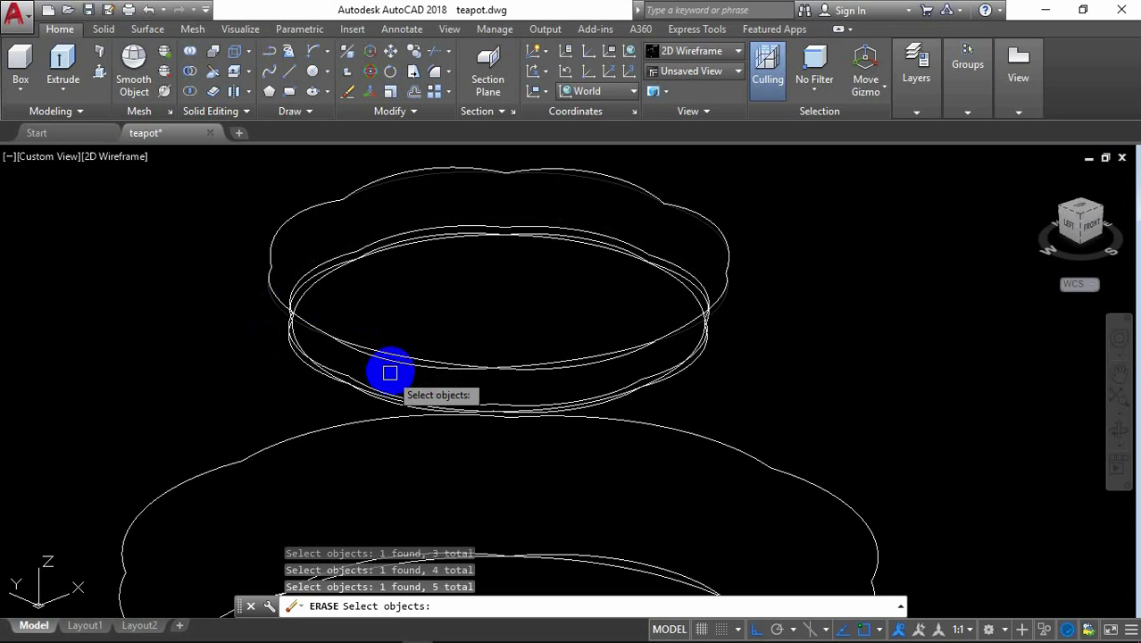
click(571, 383)
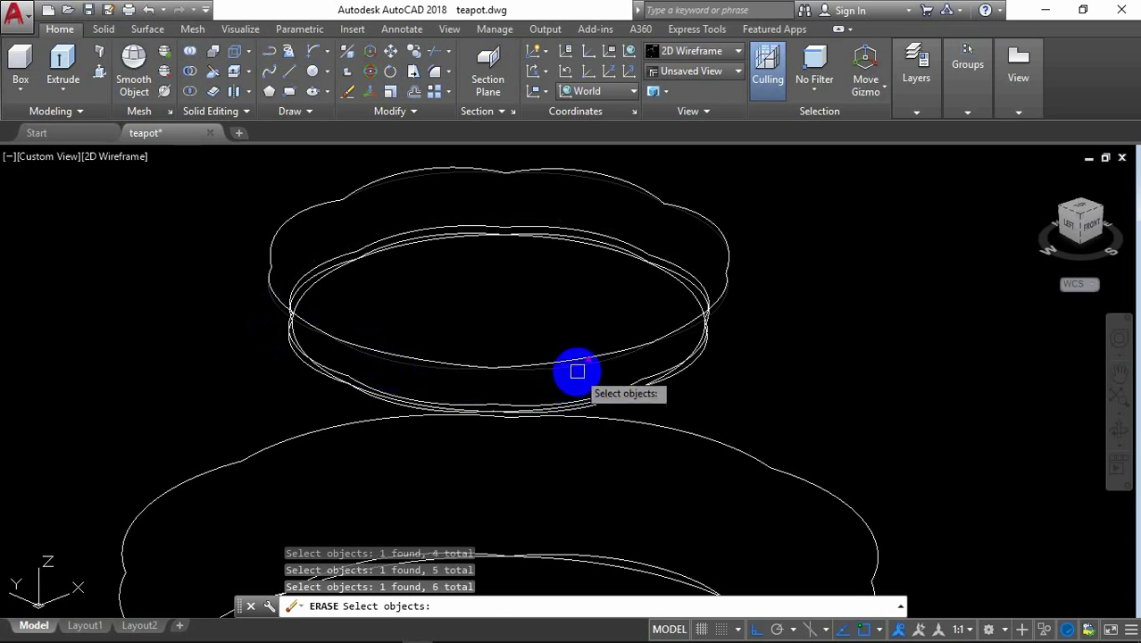
click(576, 371)
key(Return)
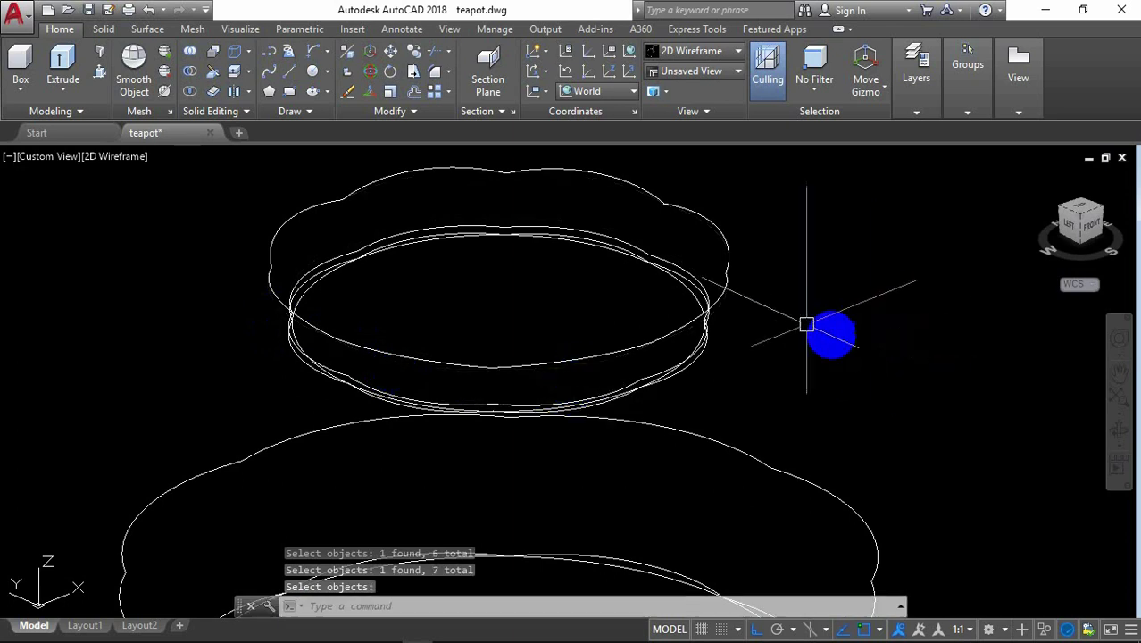
Step: Orbit the teapot to a near edge-on angle and exit orbit
click(1118, 431)
mouse_move(835, 394)
mouse_down()
mouse_move(861, 375)
mouse_move(943, 385)
mouse_move(820, 389)
mouse_move(887, 382)
mouse_move(800, 427)
mouse_move(779, 417)
mouse_move(777, 385)
mouse_up()
right_click(797, 234)
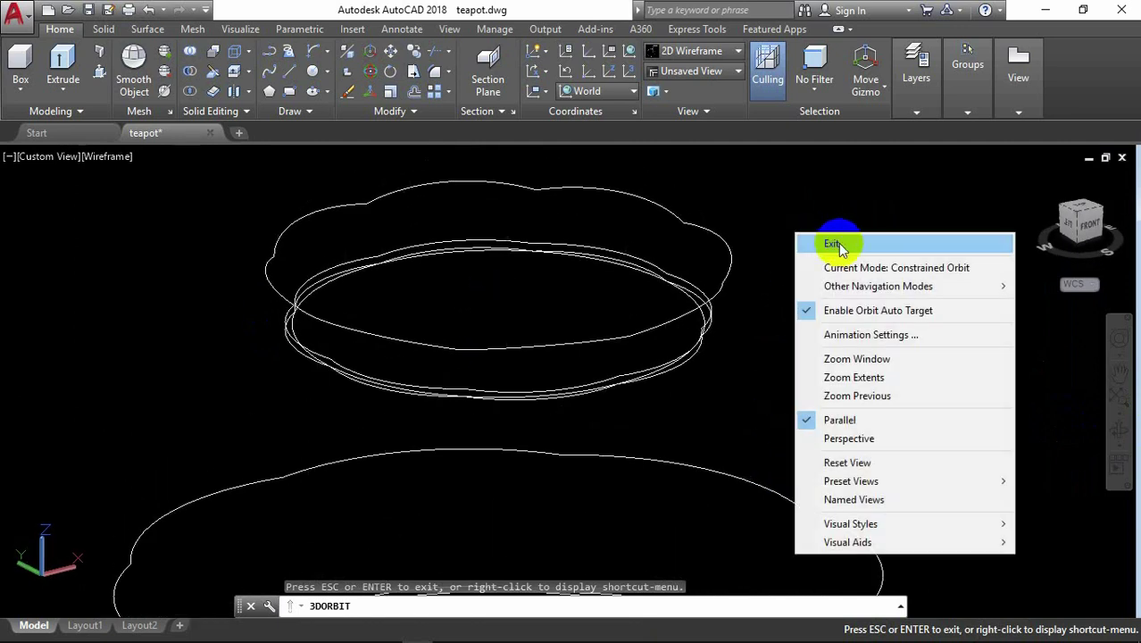
click(830, 244)
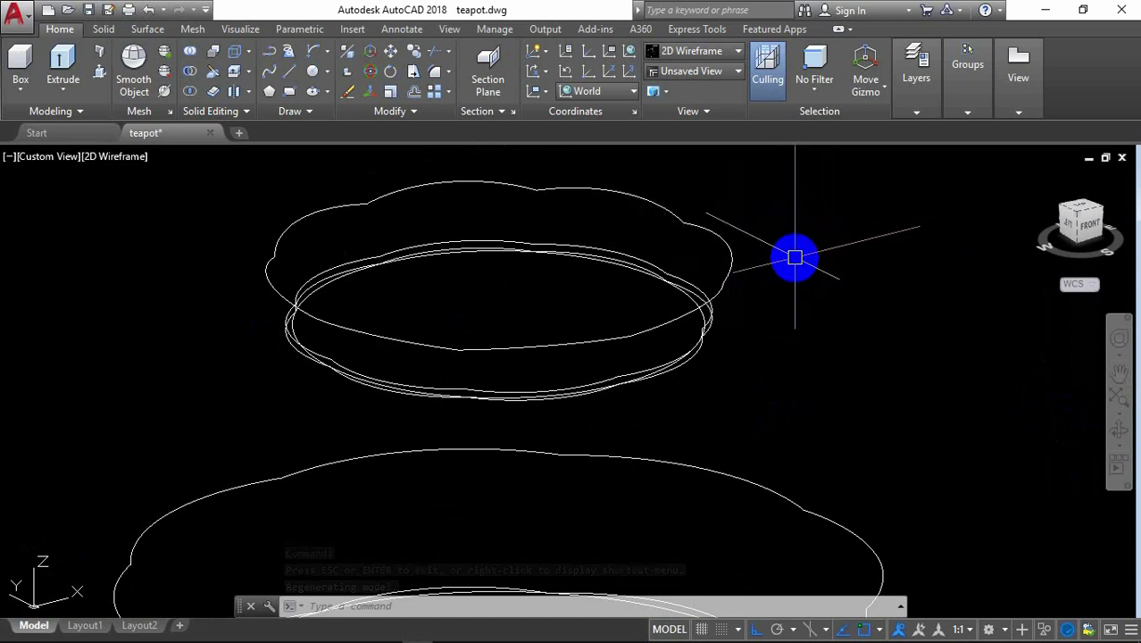
key(Return)
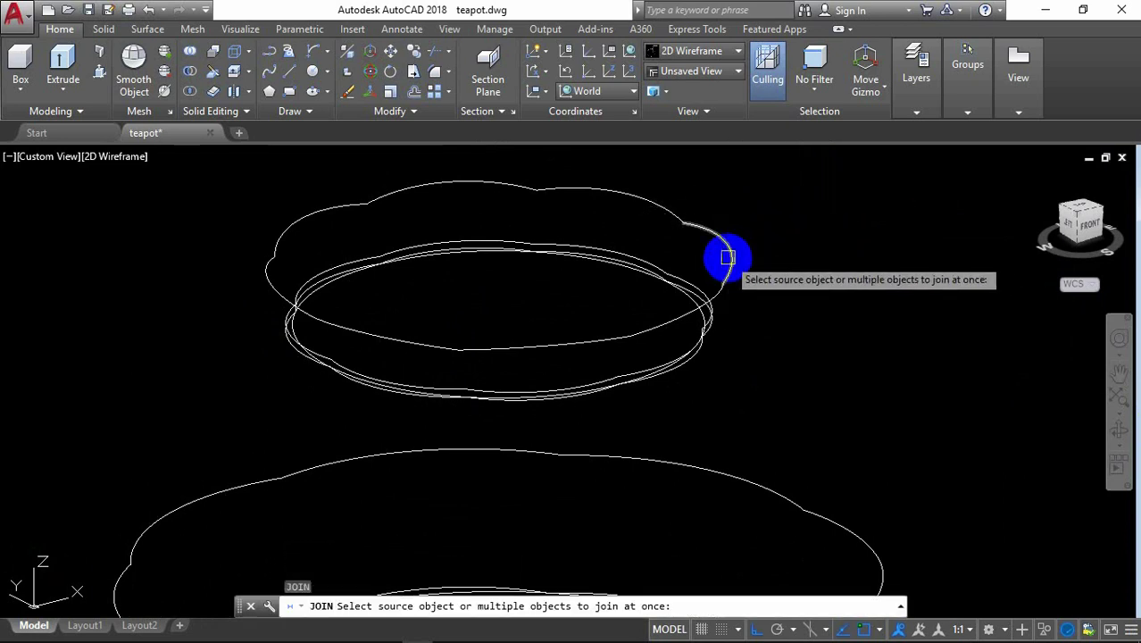
Step: Select all seven remaining arc pieces of the flared lid rim and join them into one spline
click(728, 259)
click(652, 198)
click(477, 181)
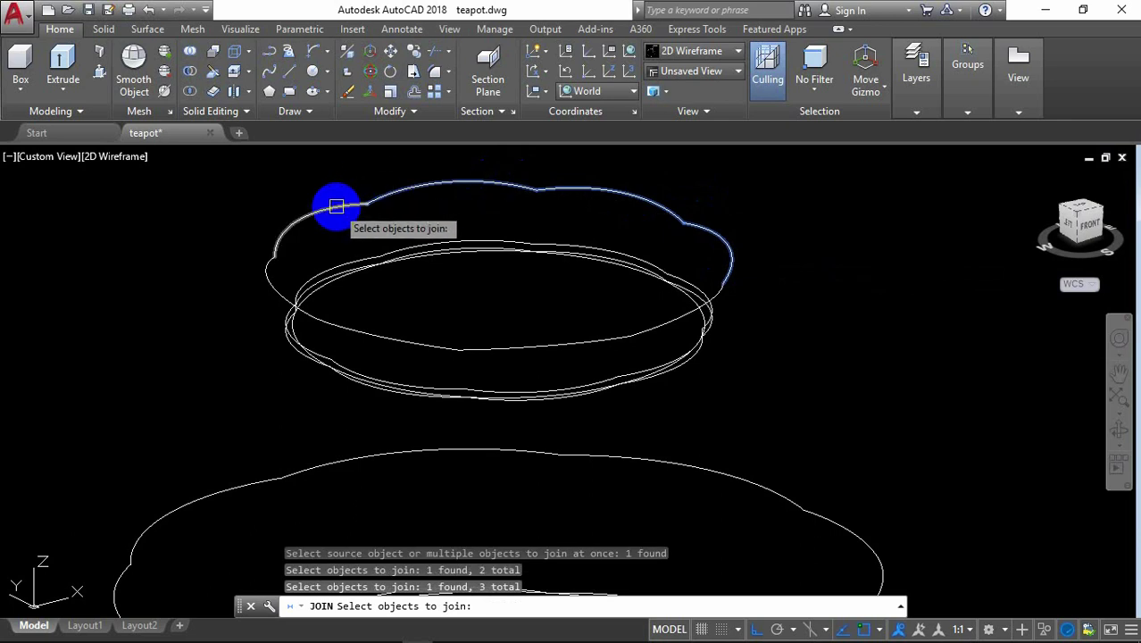
click(338, 199)
click(270, 288)
click(376, 331)
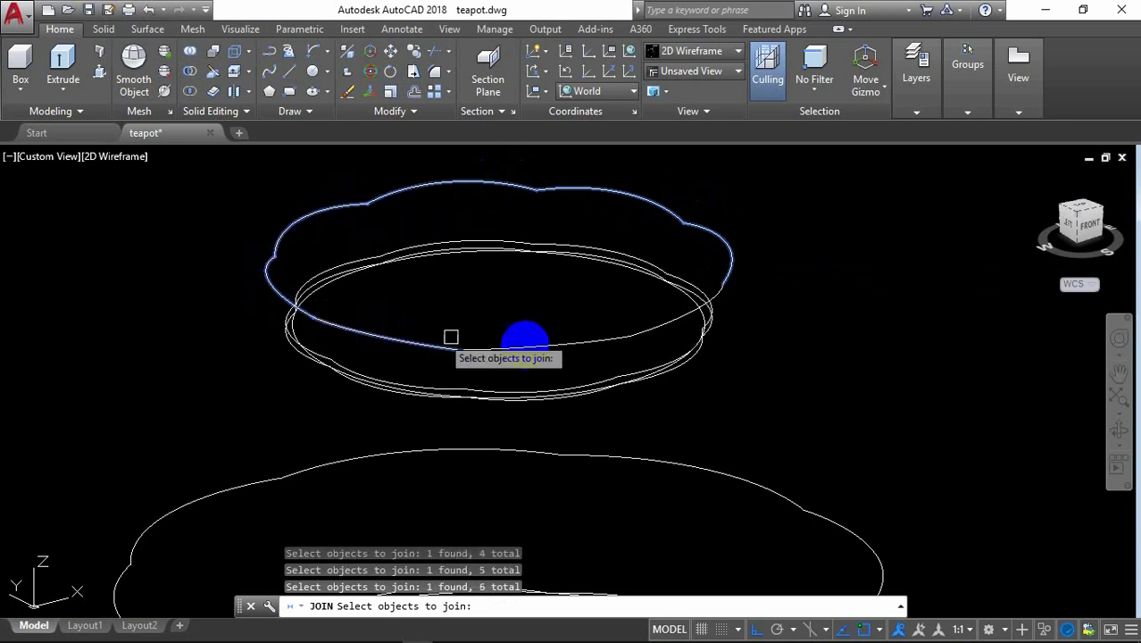
click(659, 323)
key(Return)
text(M)
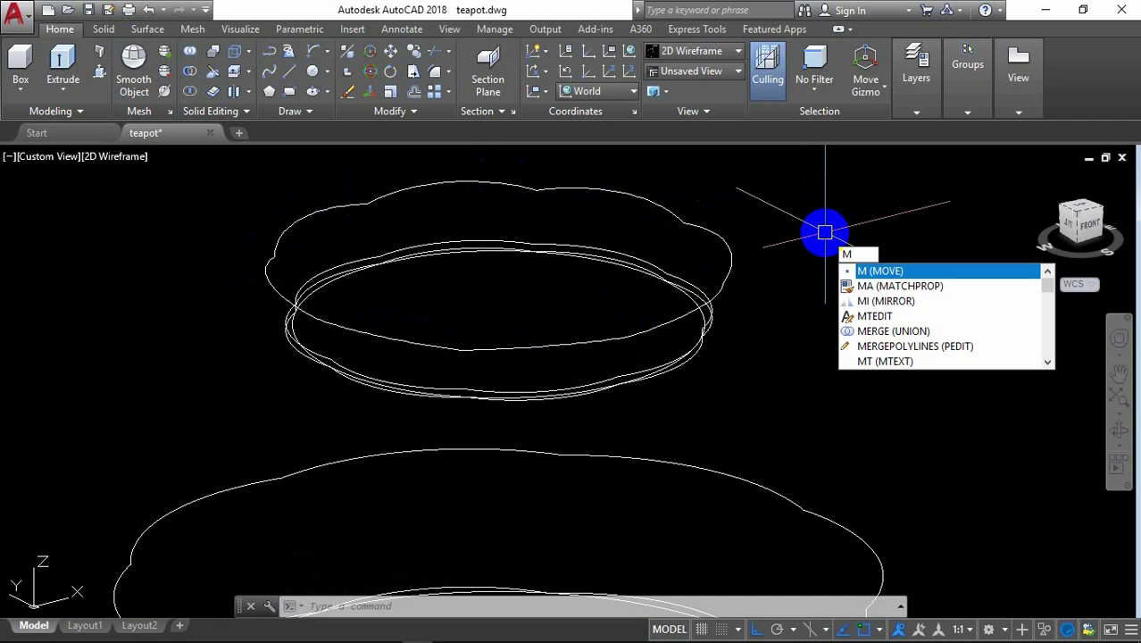
Step: Copy the inner lid ellipse from its centre 1.4 units straight up
key(Escape)
text(co)
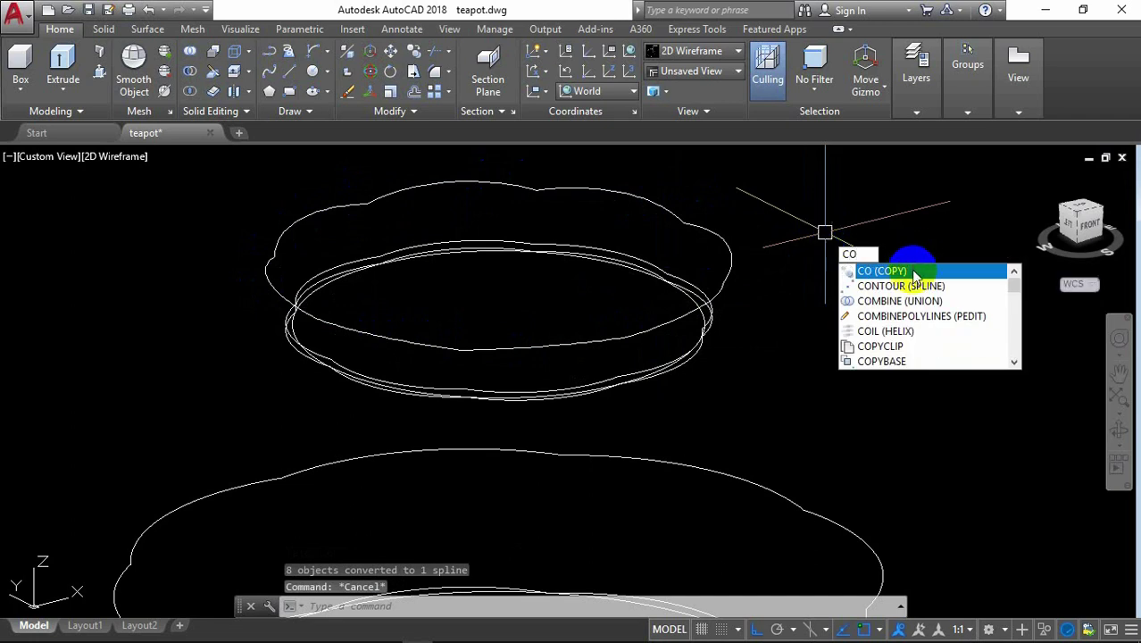
click(912, 272)
click(678, 294)
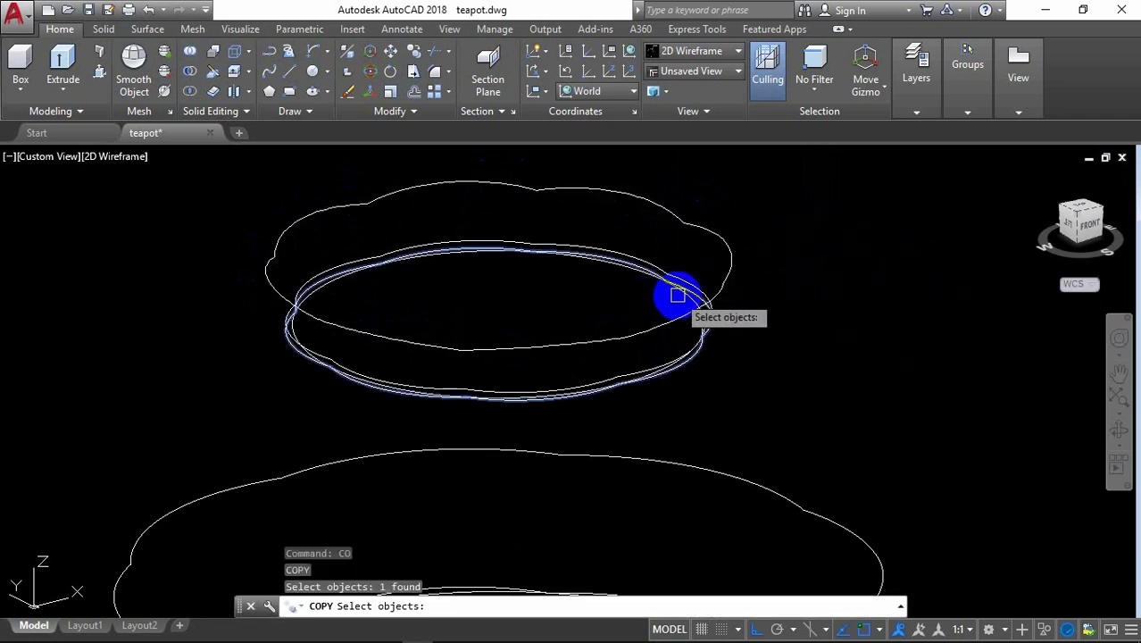
key(Escape)
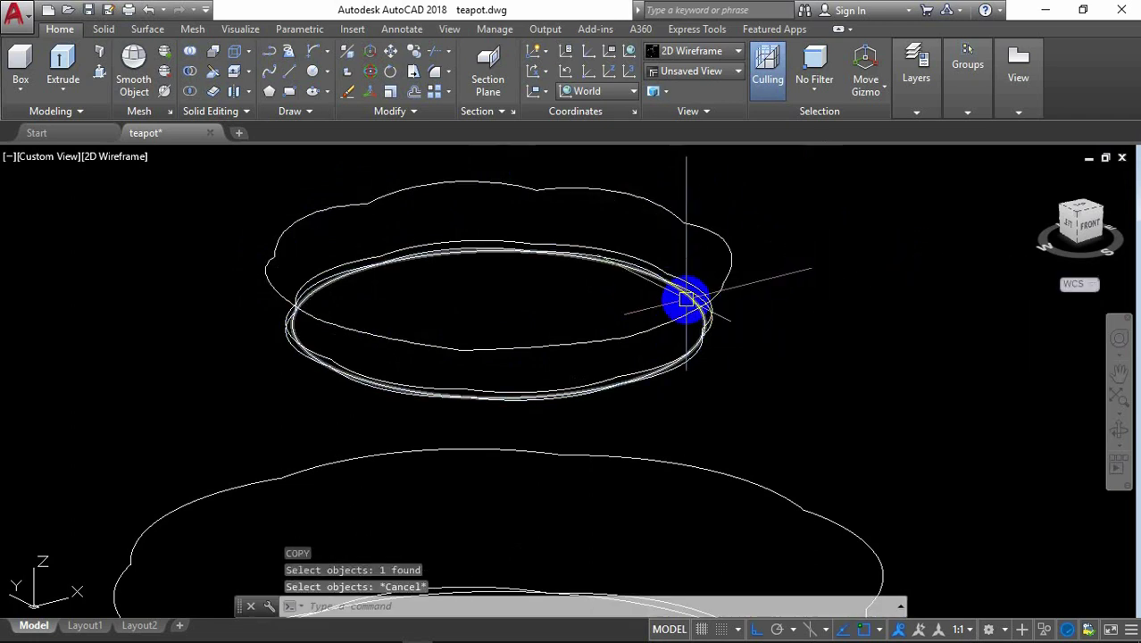
text(c)
key(Return)
scroll(677, 294, up, 2)
scroll(682, 295, up, 2)
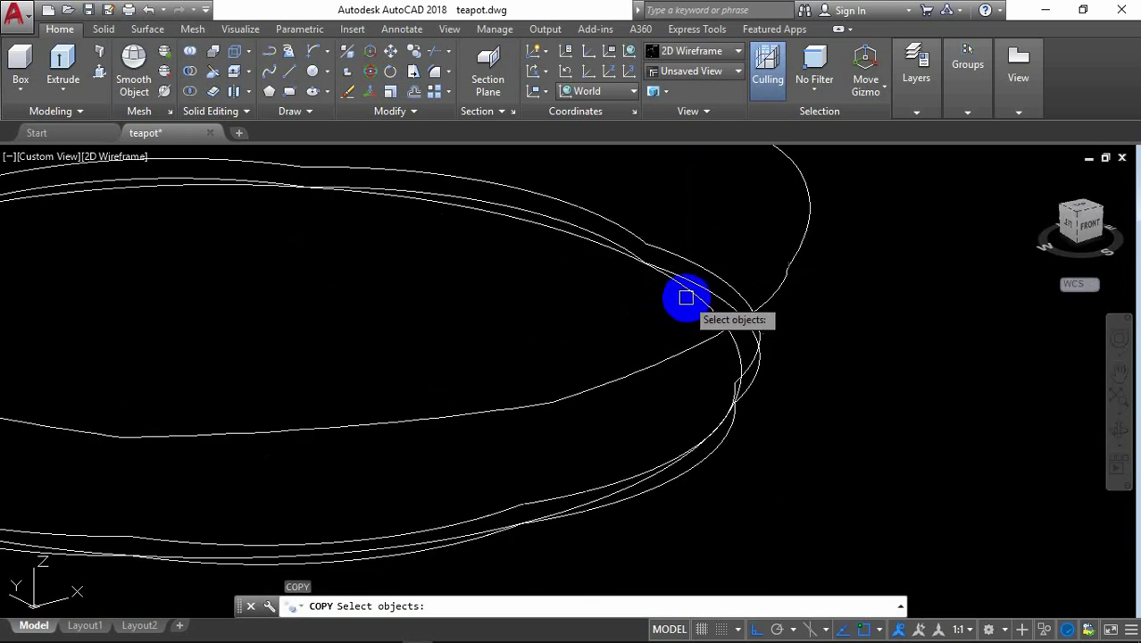
click(682, 295)
key(Return)
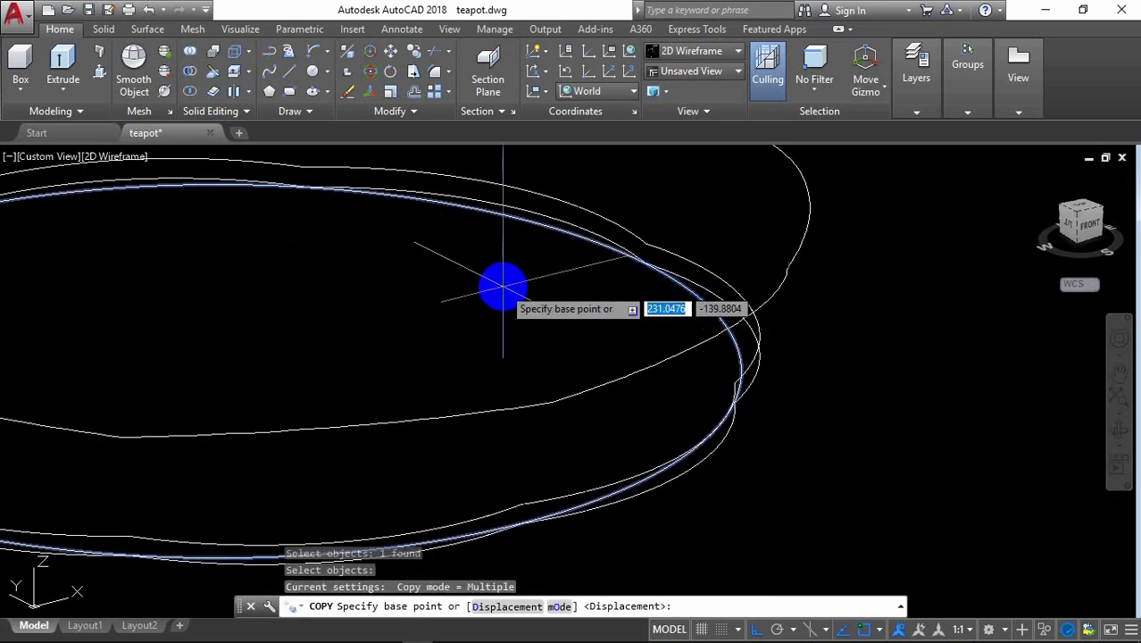
scroll(502, 277, down, 3)
scroll(503, 268, down, 1)
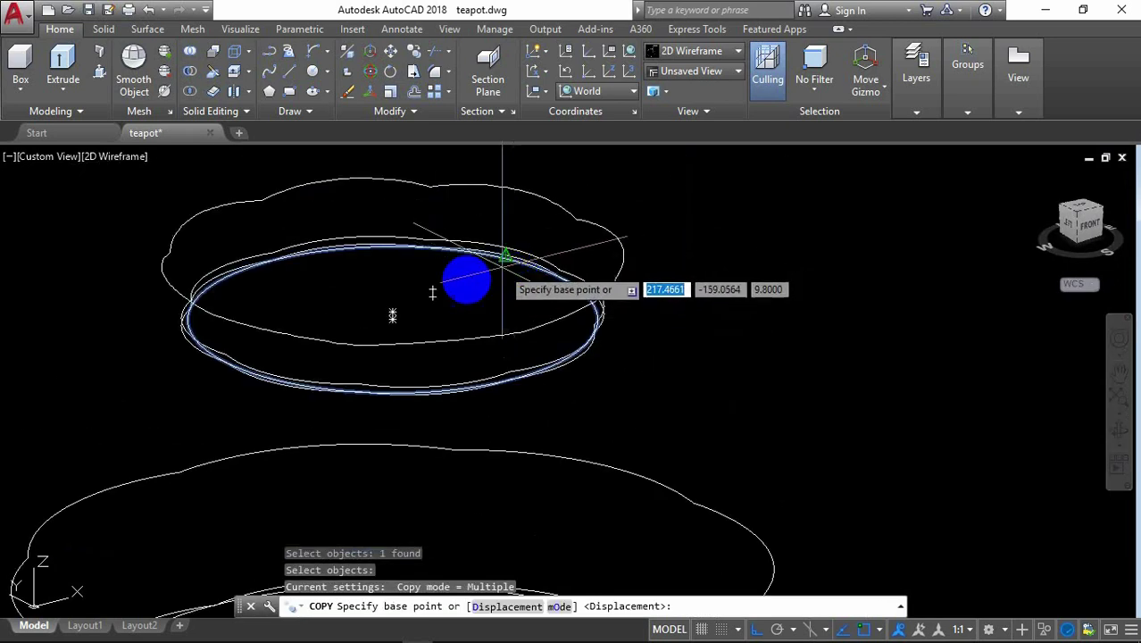
click(392, 317)
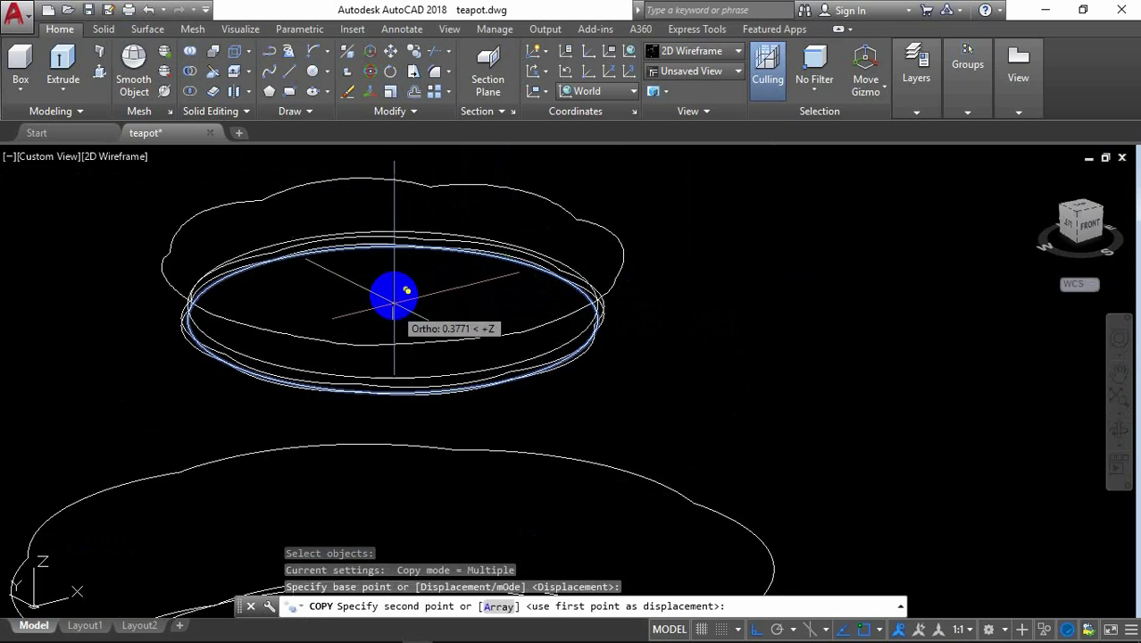
text(1.4)
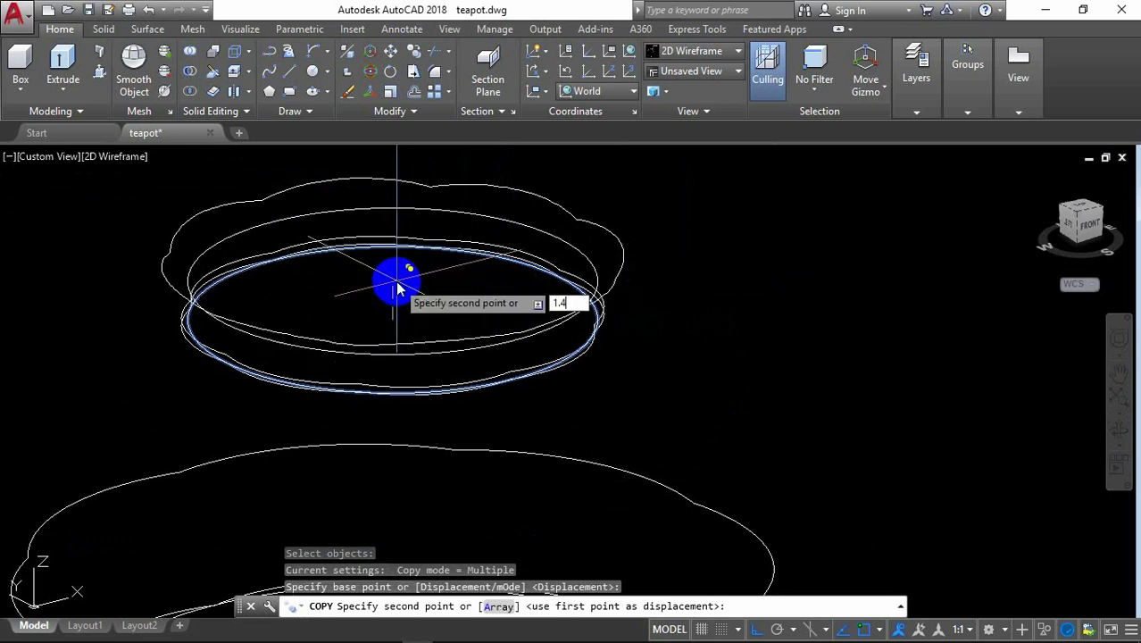
key(Return)
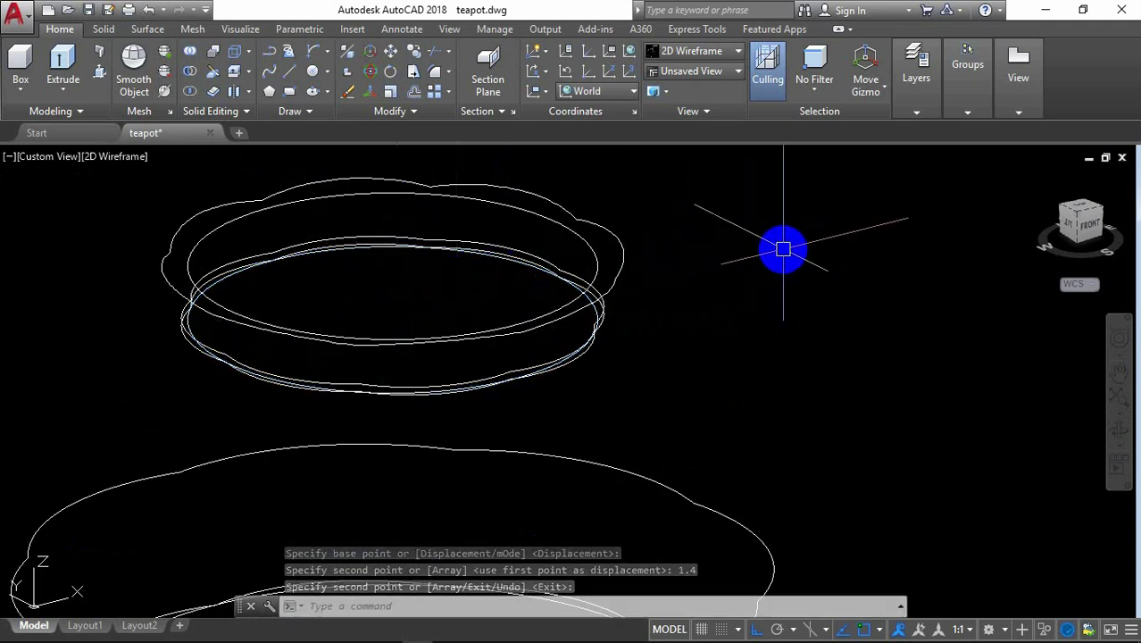
Step: Offset the raised ellipse 0.5 to the inside
text(o)
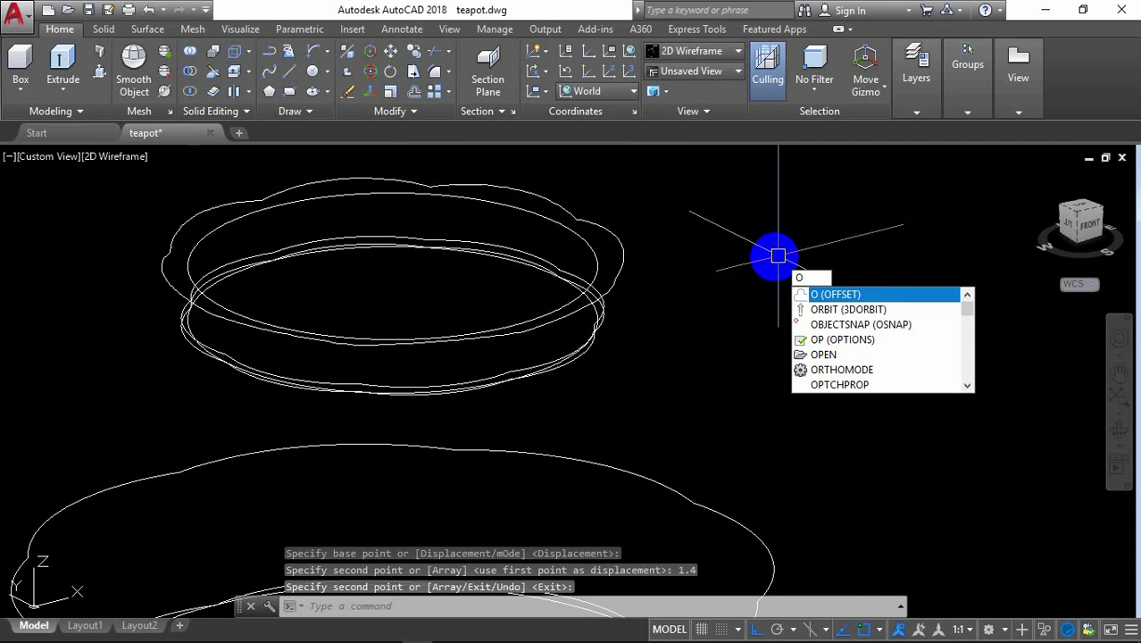
key(Return)
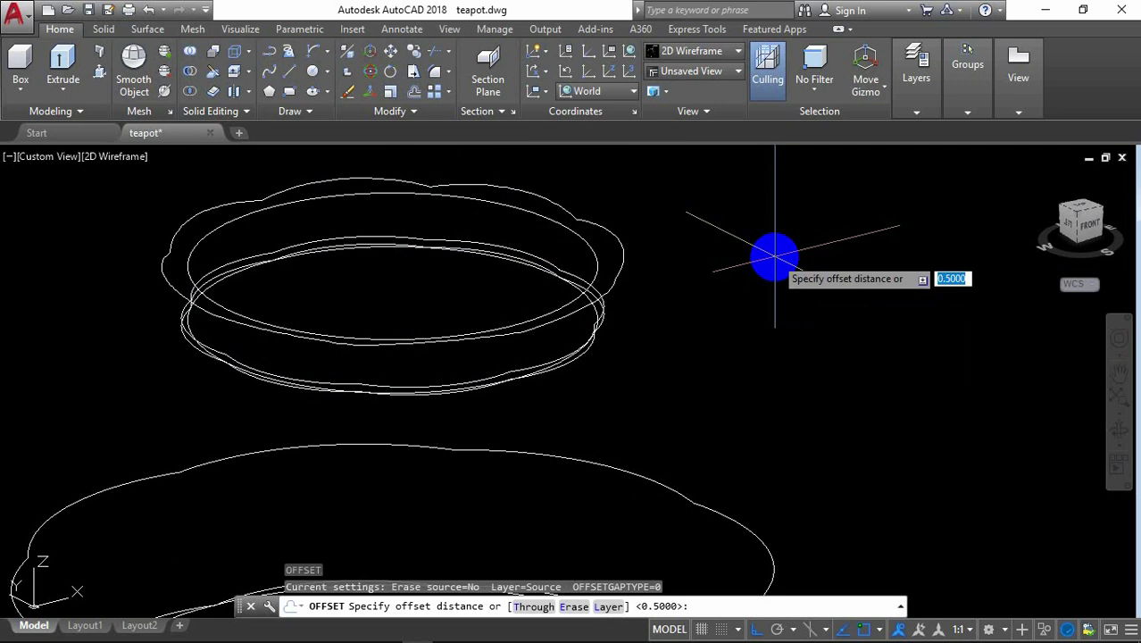
key(Return)
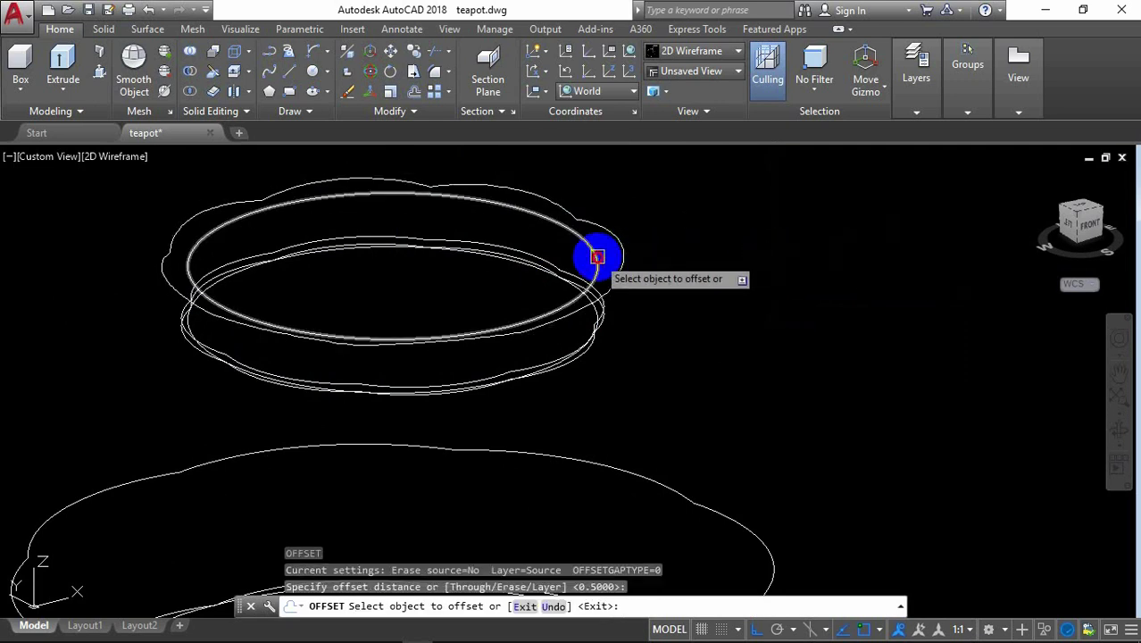
click(596, 259)
click(537, 263)
key(Return)
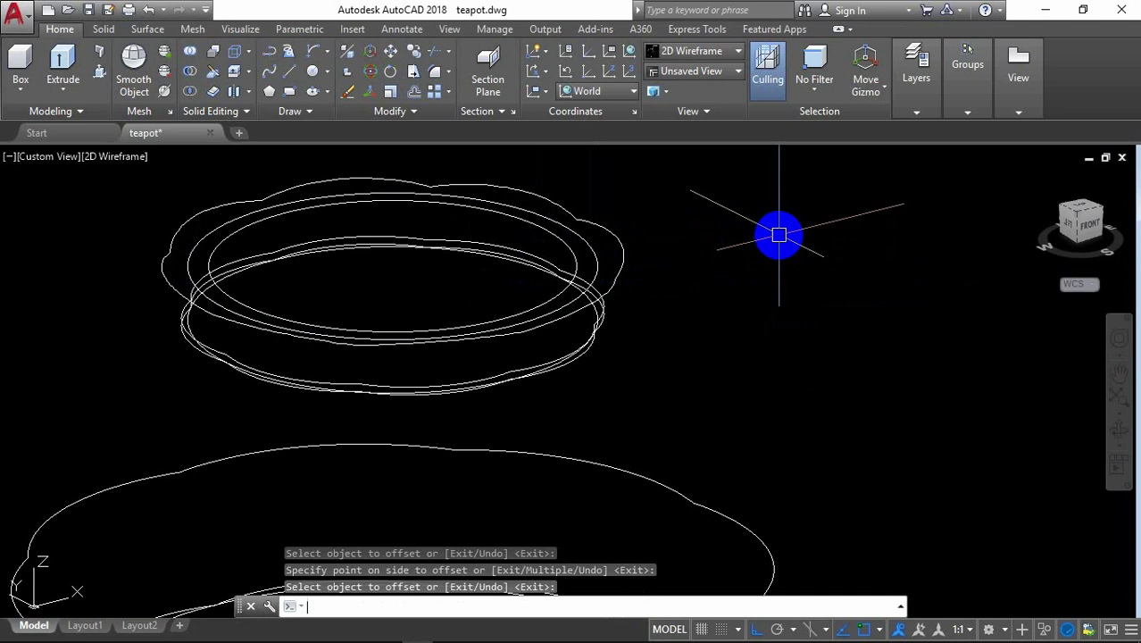
Step: Move the new inner ellipse up 0.2 and orbit to check the ellipse heights
text(m)
key(Return)
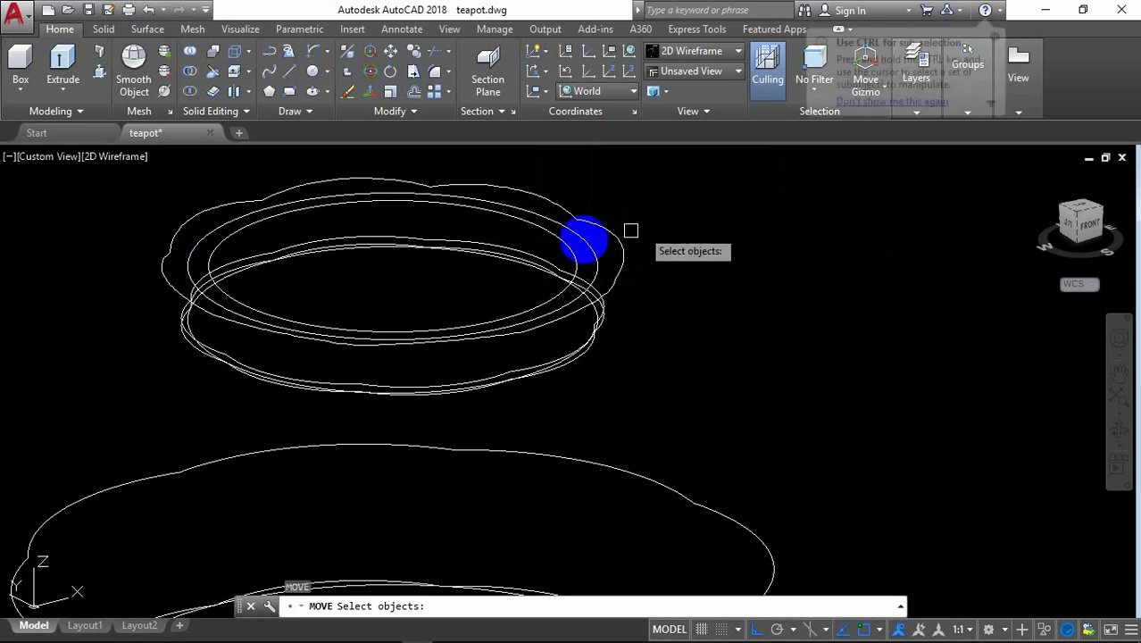
click(572, 249)
key(Return)
click(766, 260)
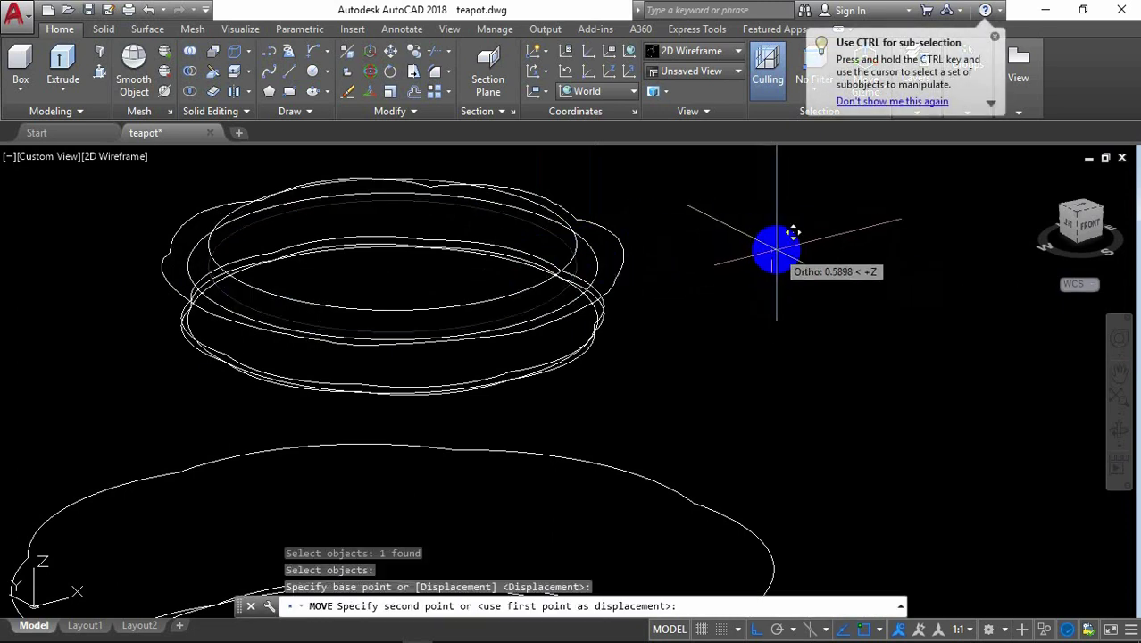
text(.2)
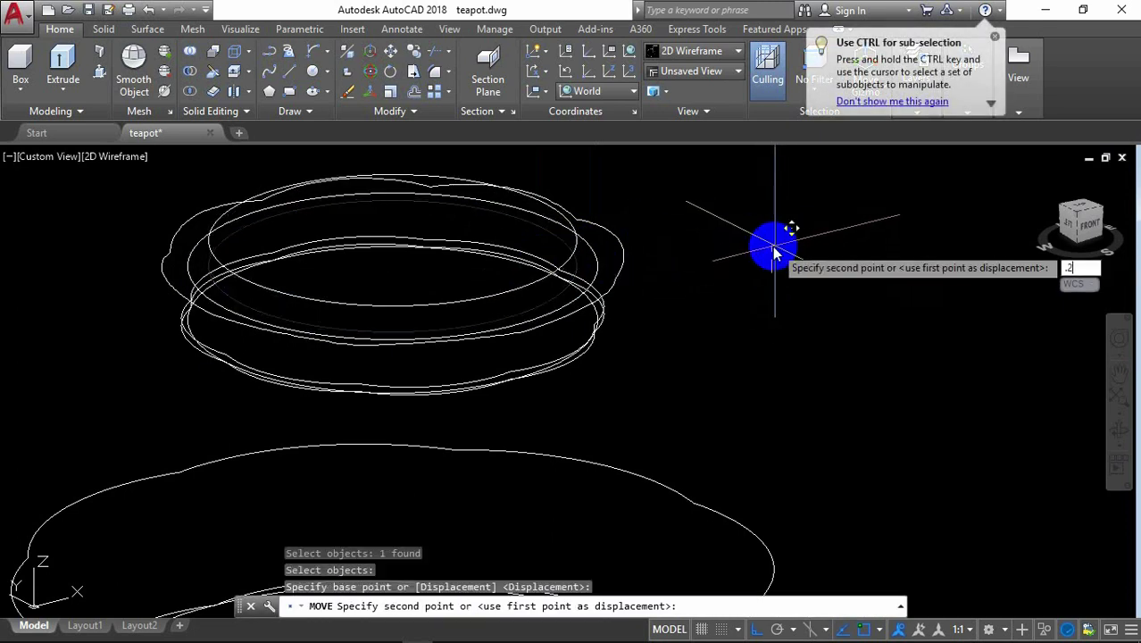
key(Return)
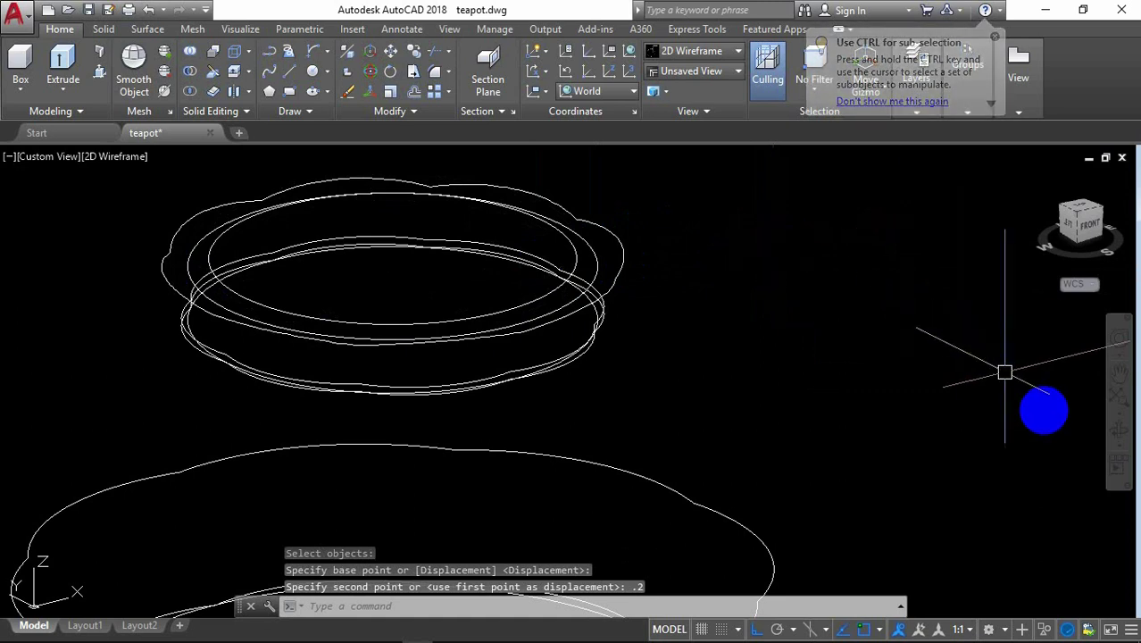
click(1116, 430)
mouse_move(890, 382)
mouse_down()
mouse_move(891, 370)
mouse_move(893, 392)
mouse_move(778, 210)
mouse_up()
right_click(778, 210)
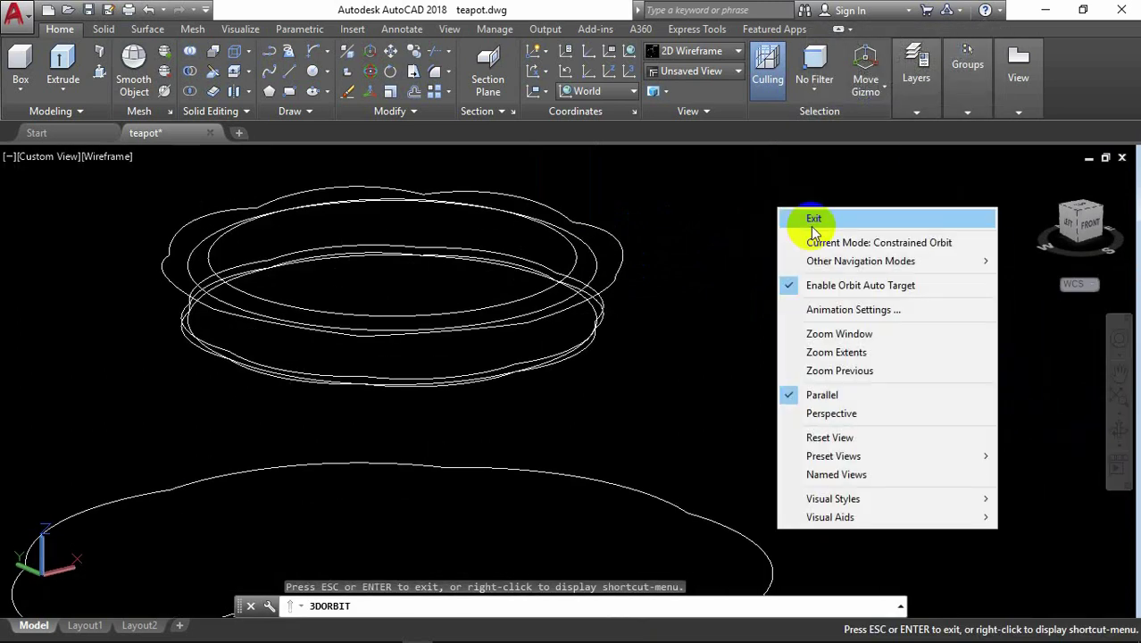
click(809, 217)
Step: Undo the 0.2 move and move the inner ellipse 0.1 instead
key(ctrl+z)
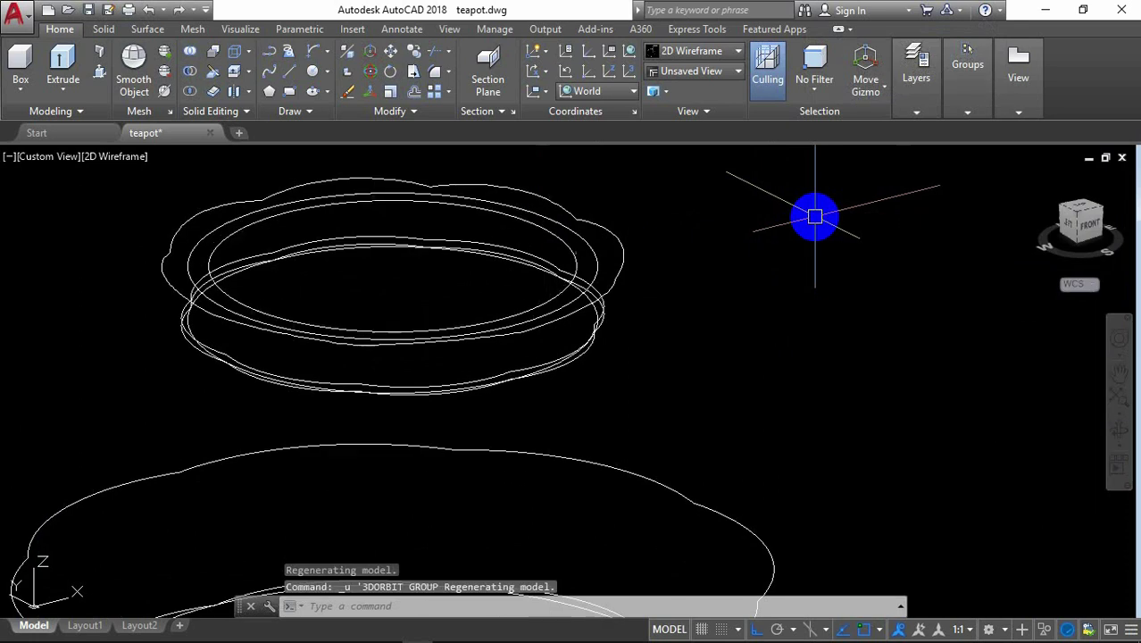
text(m)
key(Return)
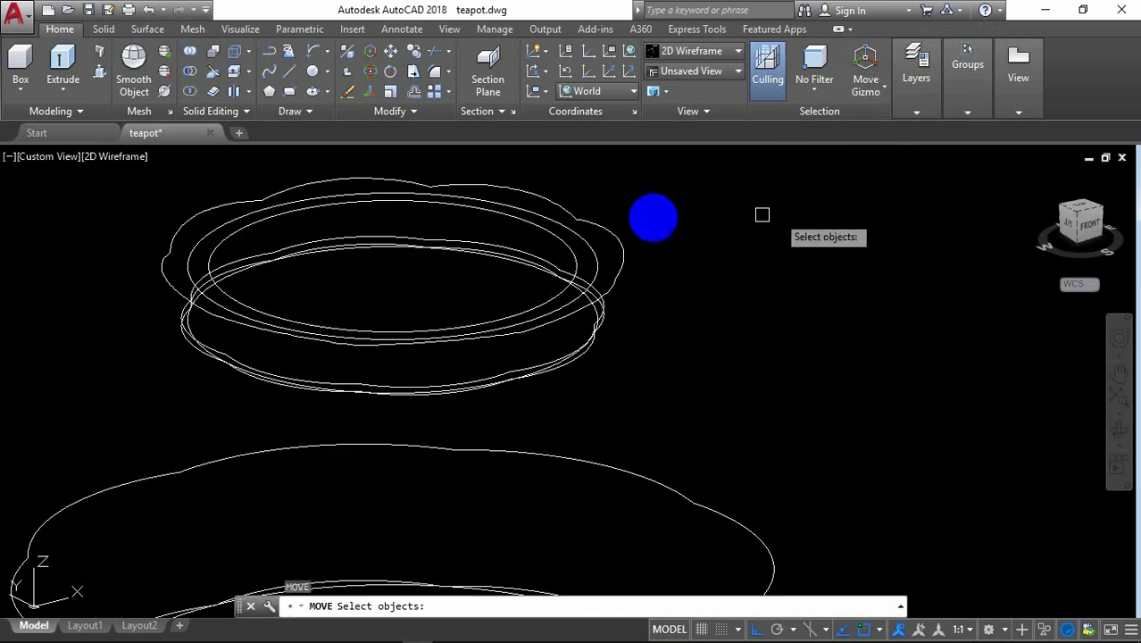
click(576, 252)
key(Return)
click(735, 280)
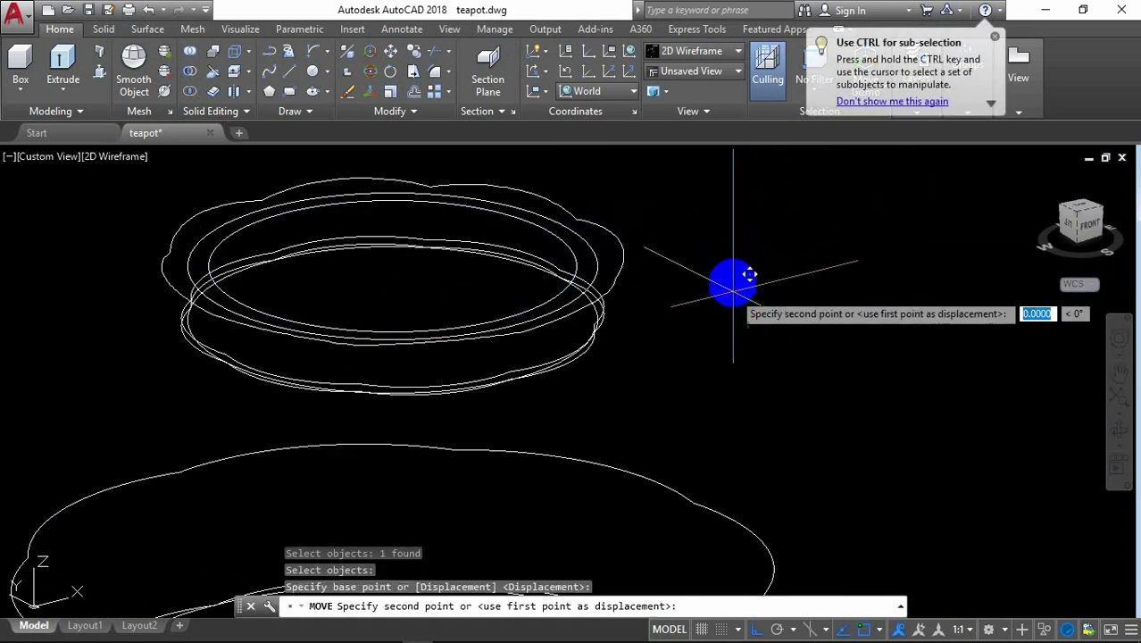
text(.1)
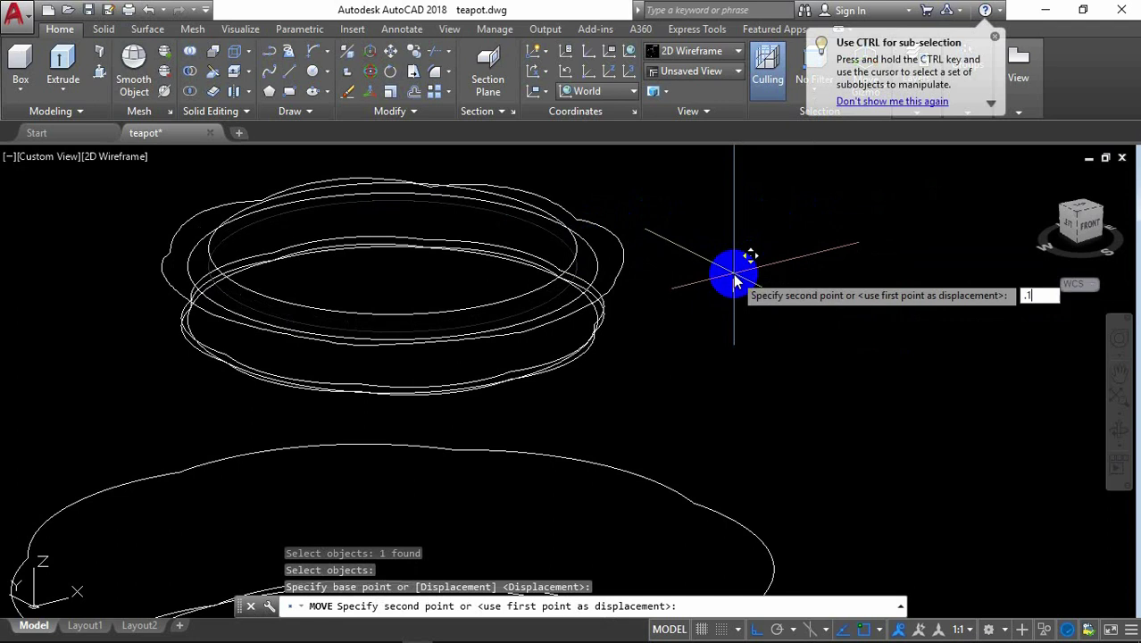
key(Return)
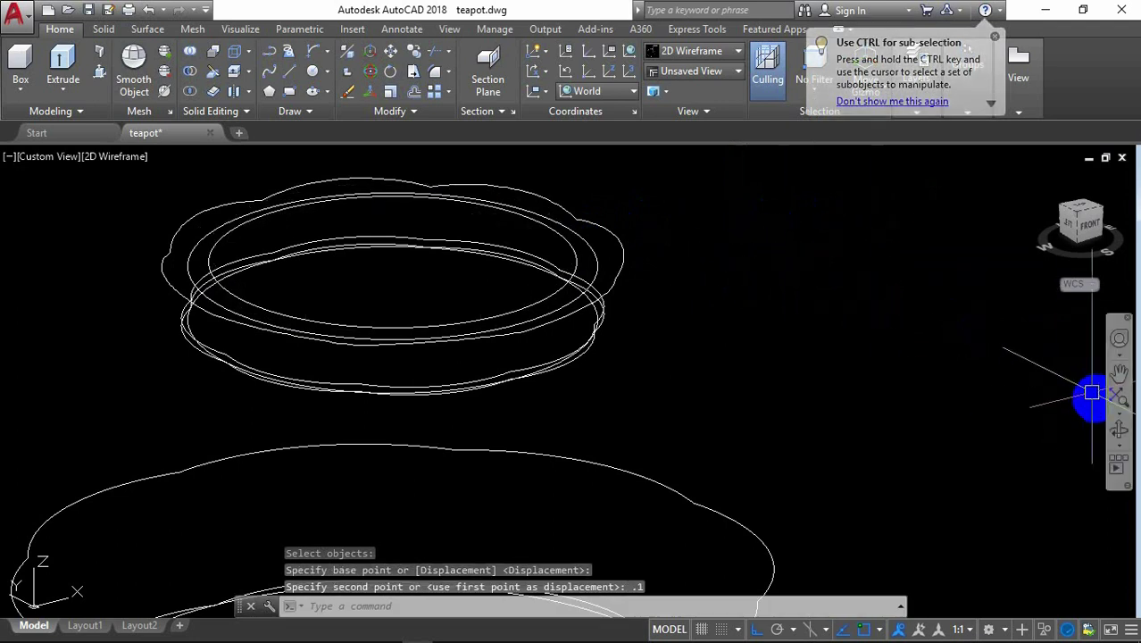
Step: Orbit the model to inspect the stacked lid ellipses
mouse_move(968, 415)
mouse_down()
mouse_move(875, 375)
mouse_move(892, 369)
mouse_move(906, 375)
mouse_move(828, 396)
mouse_move(754, 285)
mouse_up()
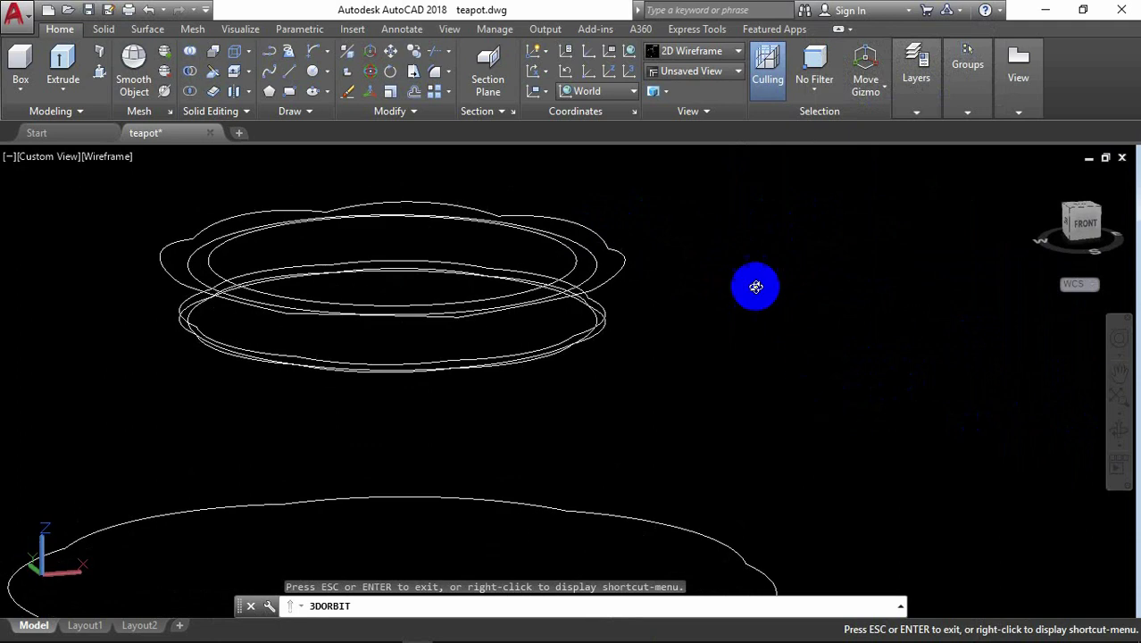
mouse_move(676, 334)
mouse_down()
mouse_move(682, 377)
mouse_move(734, 339)
mouse_move(753, 365)
mouse_move(725, 215)
mouse_up()
right_click(725, 216)
click(764, 222)
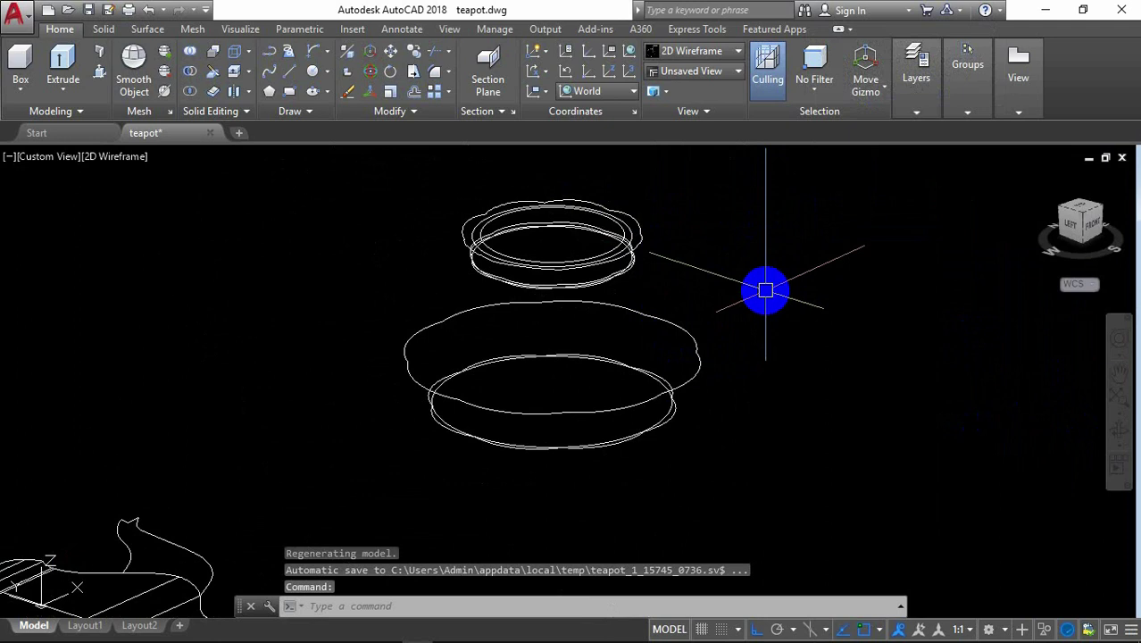
Step: Zoom in and orbit to view the teapot from a lower, front-facing angle
scroll(754, 361, up, 2)
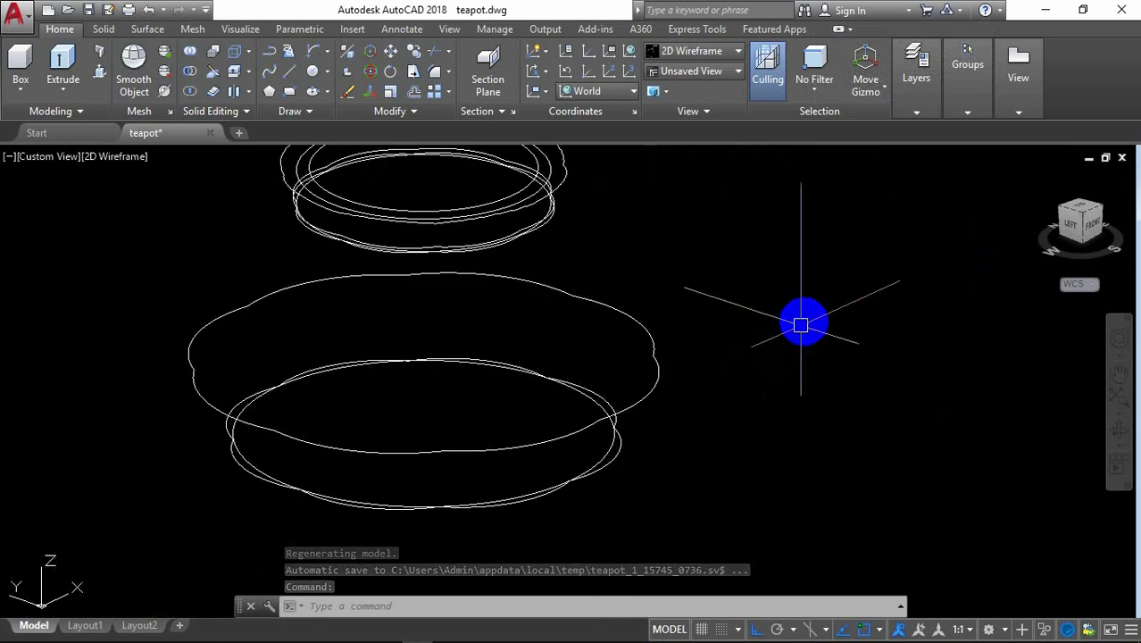
scroll(801, 325, down, 2)
scroll(664, 381, up, 2)
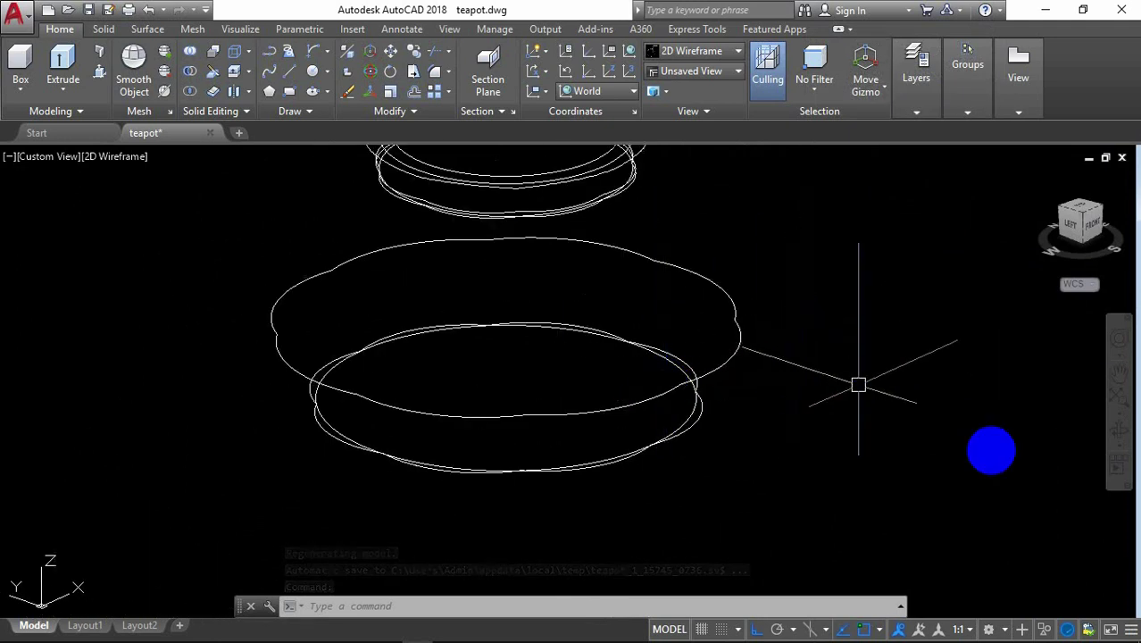
click(1116, 425)
mouse_move(751, 415)
mouse_down()
mouse_move(711, 435)
mouse_move(713, 426)
mouse_up()
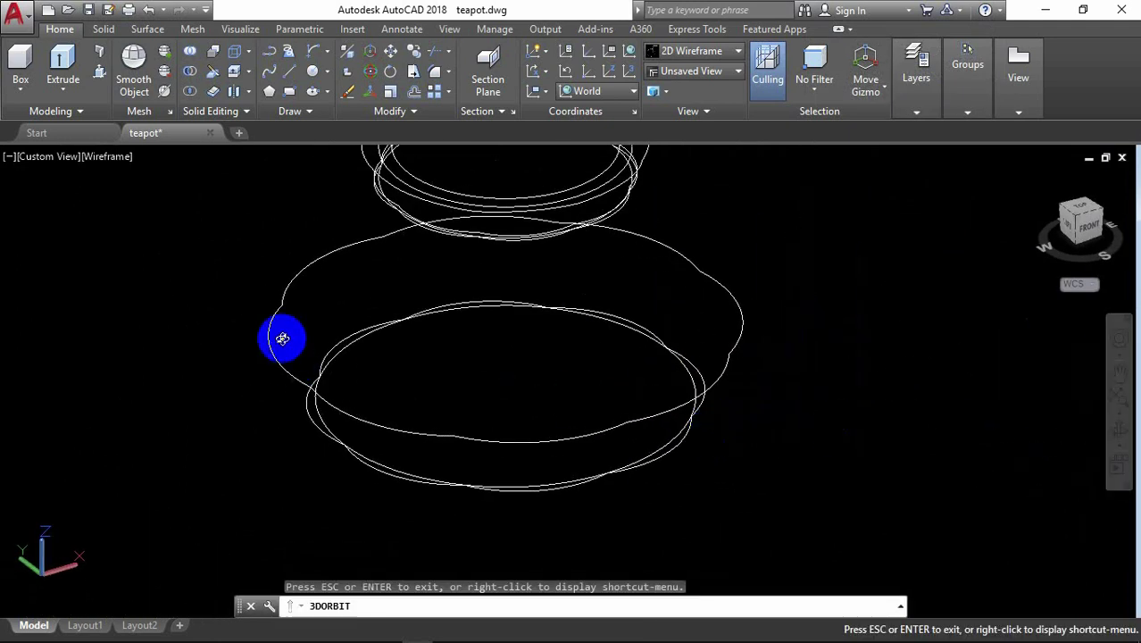
right_click(136, 211)
click(175, 222)
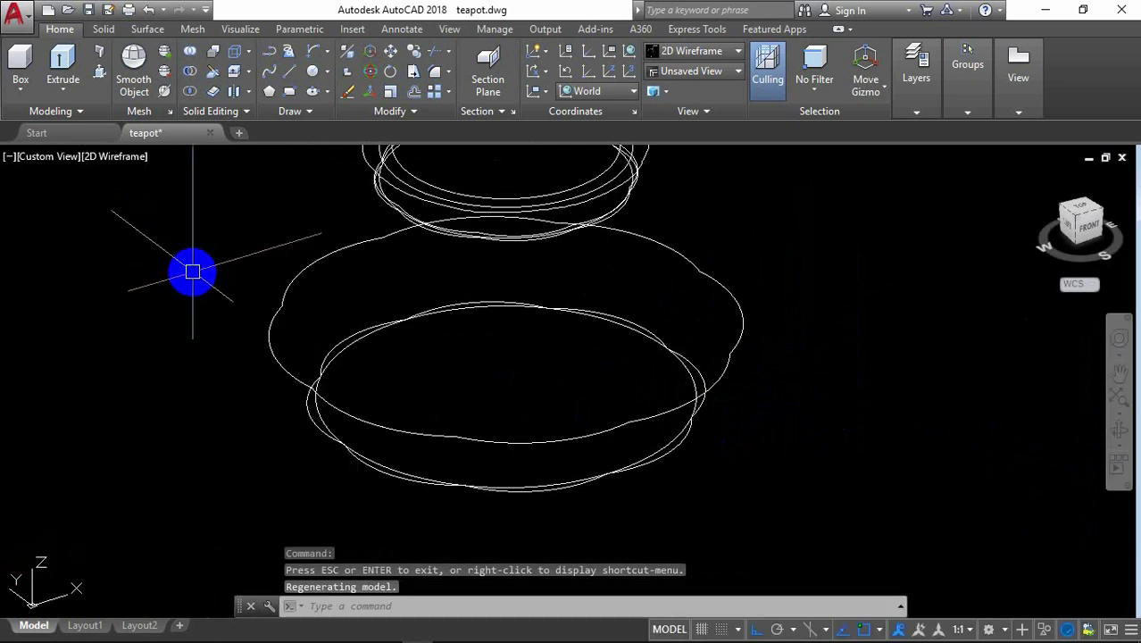
Step: Explode the curve on the teapot body into separate pieces
text(RO)
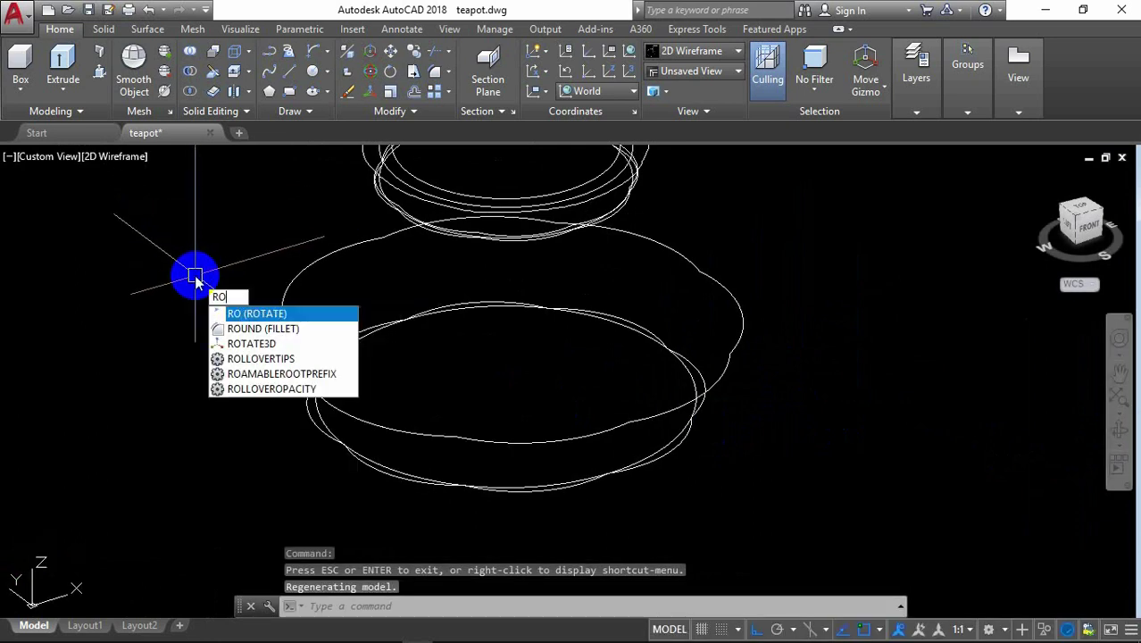
click(233, 344)
scroll(325, 332, up, 3)
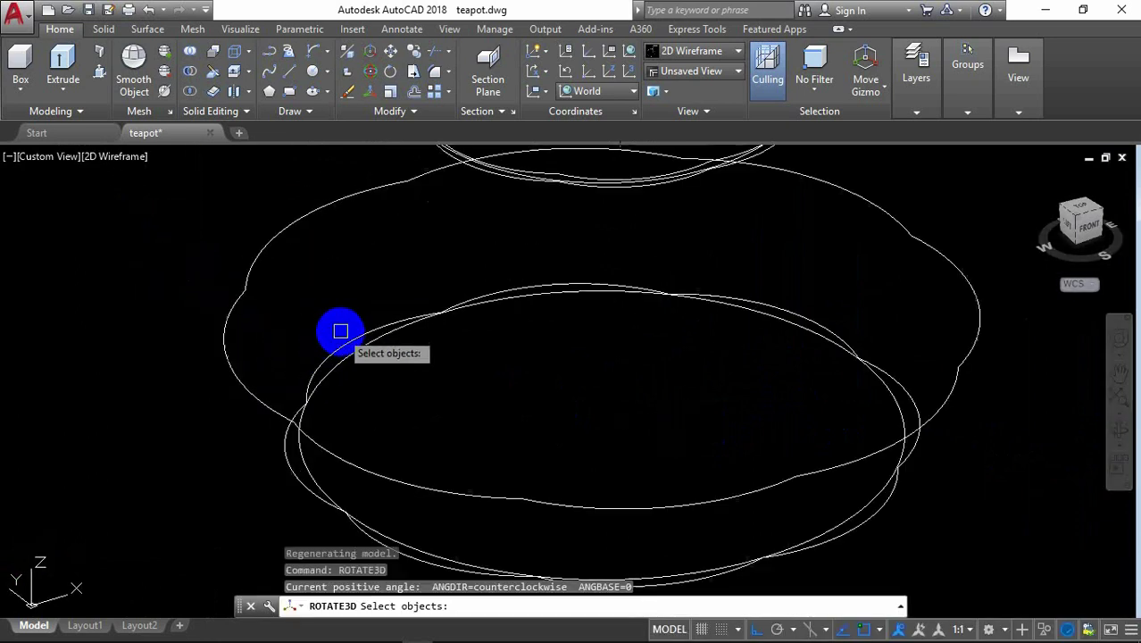
key(Escape)
text(X)
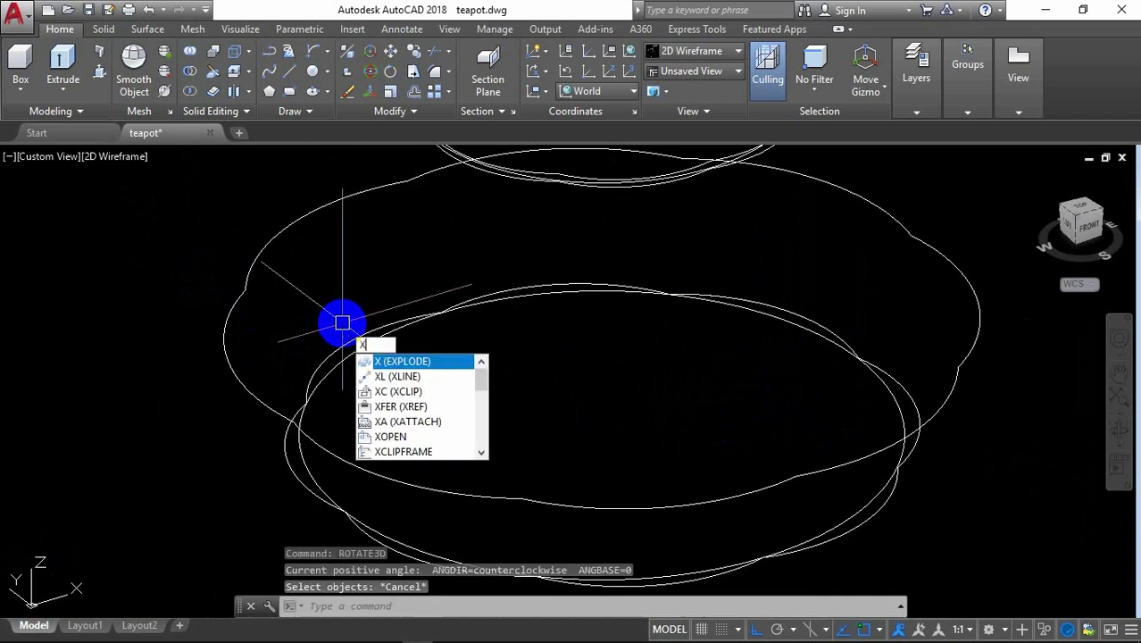
key(Return)
click(346, 337)
right_click(345, 342)
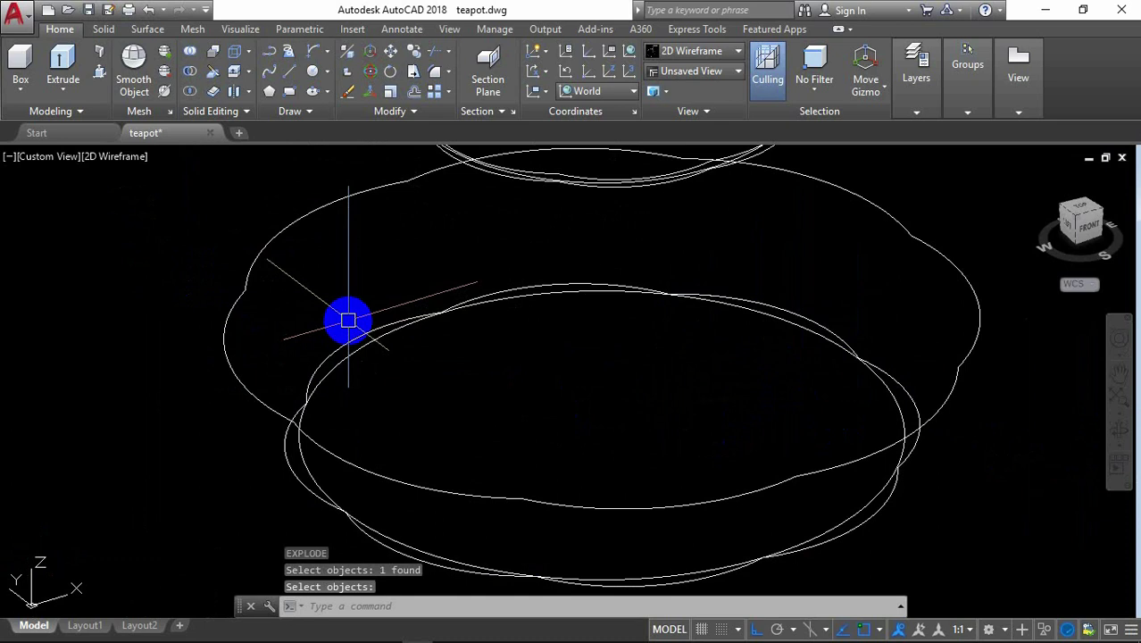
Step: Rotate the profile curve 90 degrees in 3D about a two-point axis
text(o)
click(429, 385)
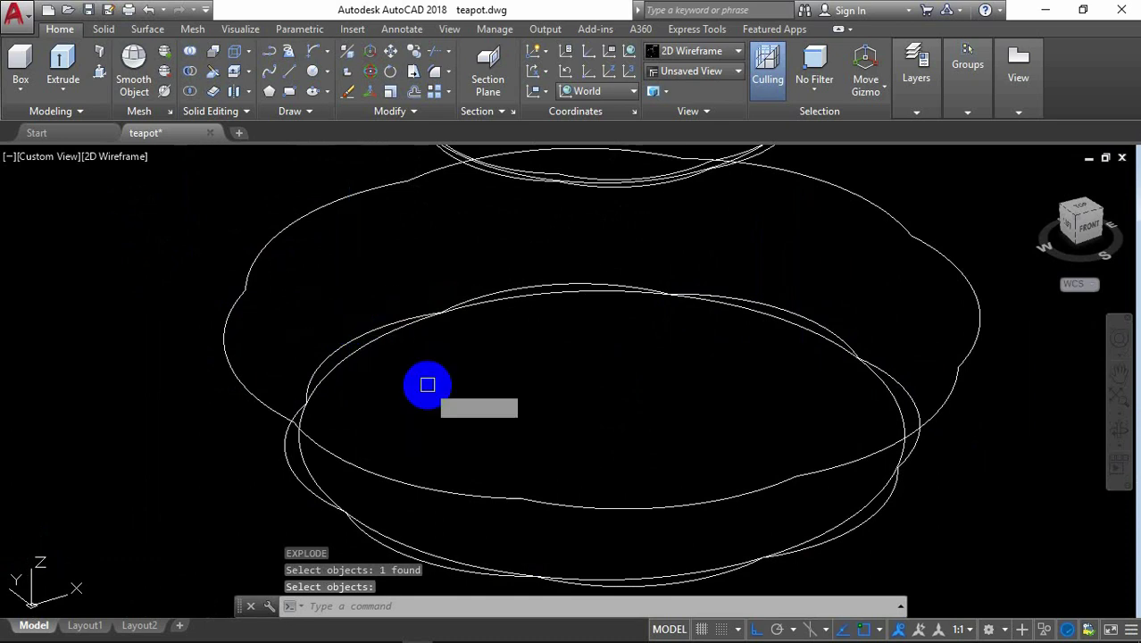
click(356, 336)
right_click(372, 298)
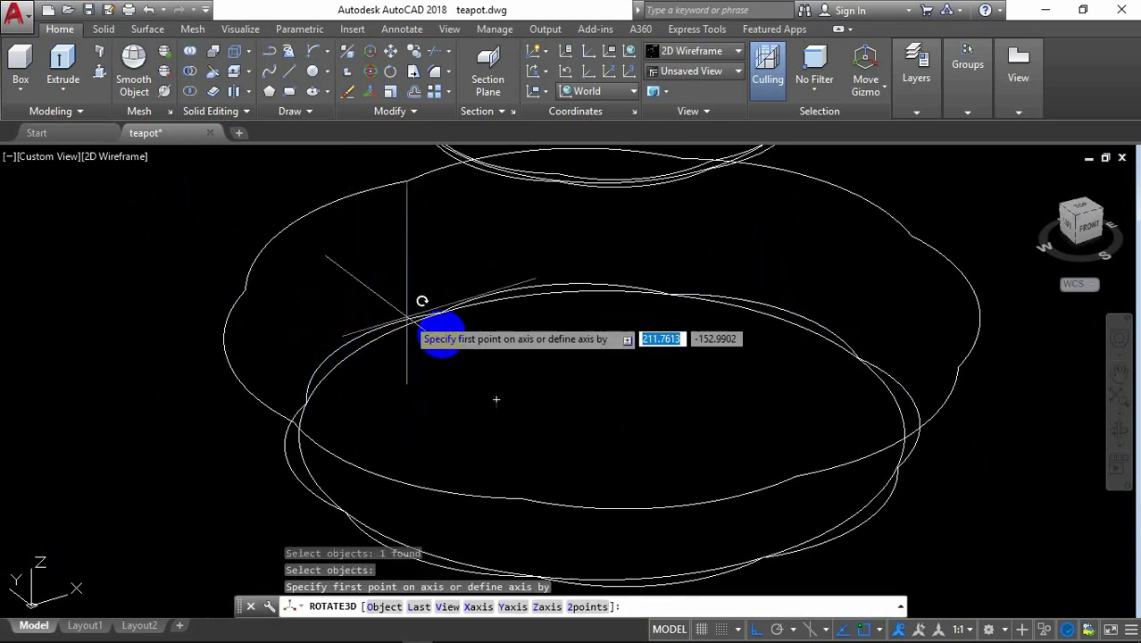
click(440, 312)
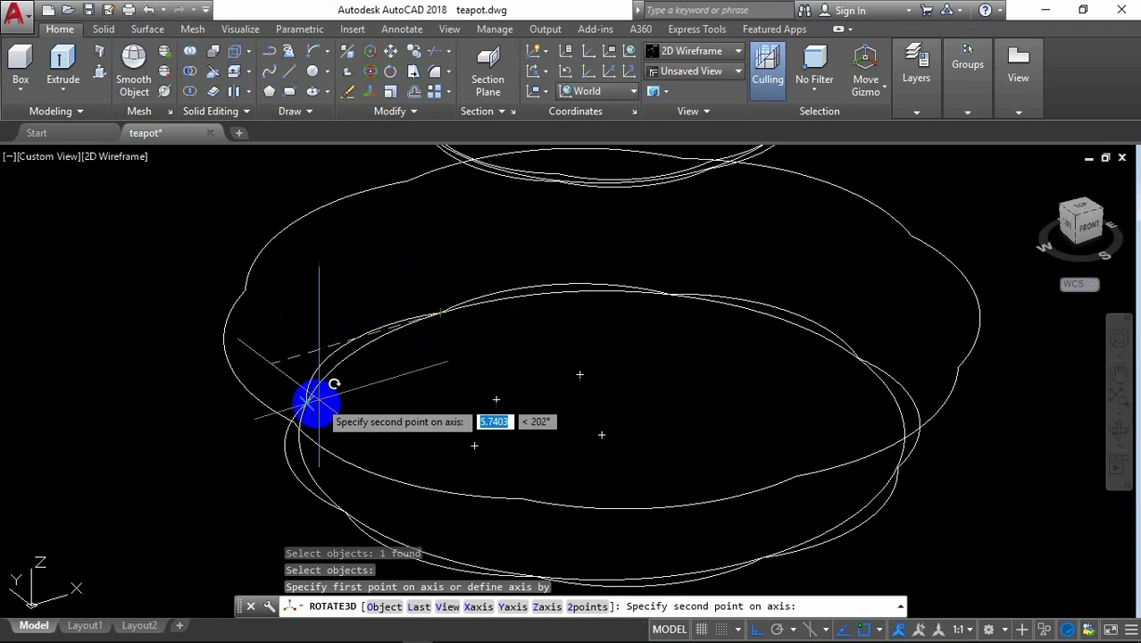
click(306, 404)
text(90)
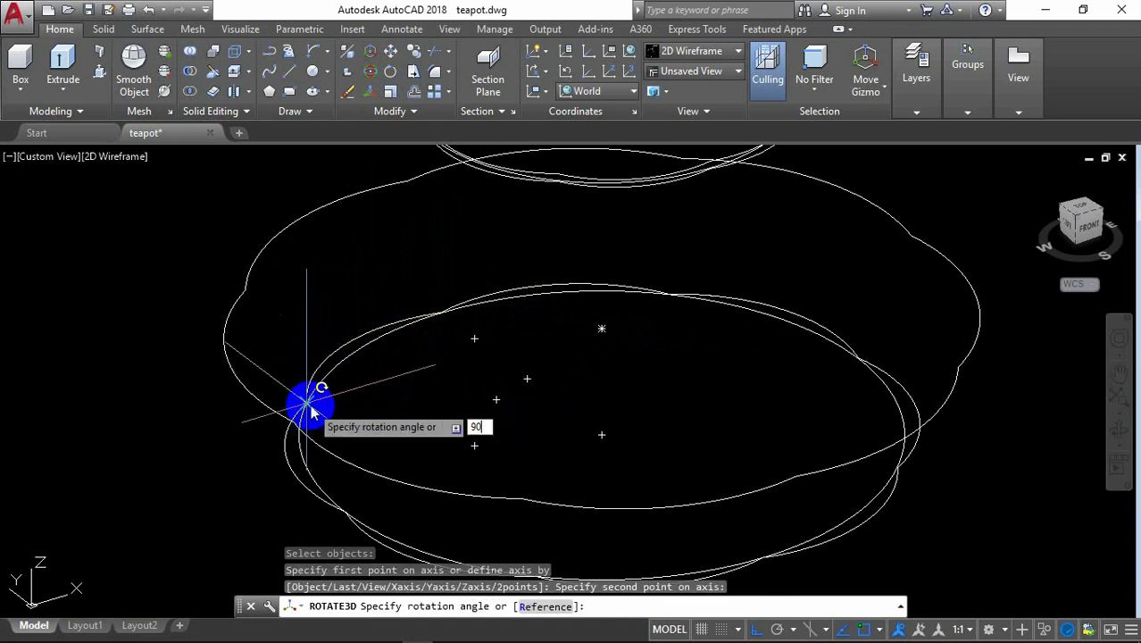
key(Return)
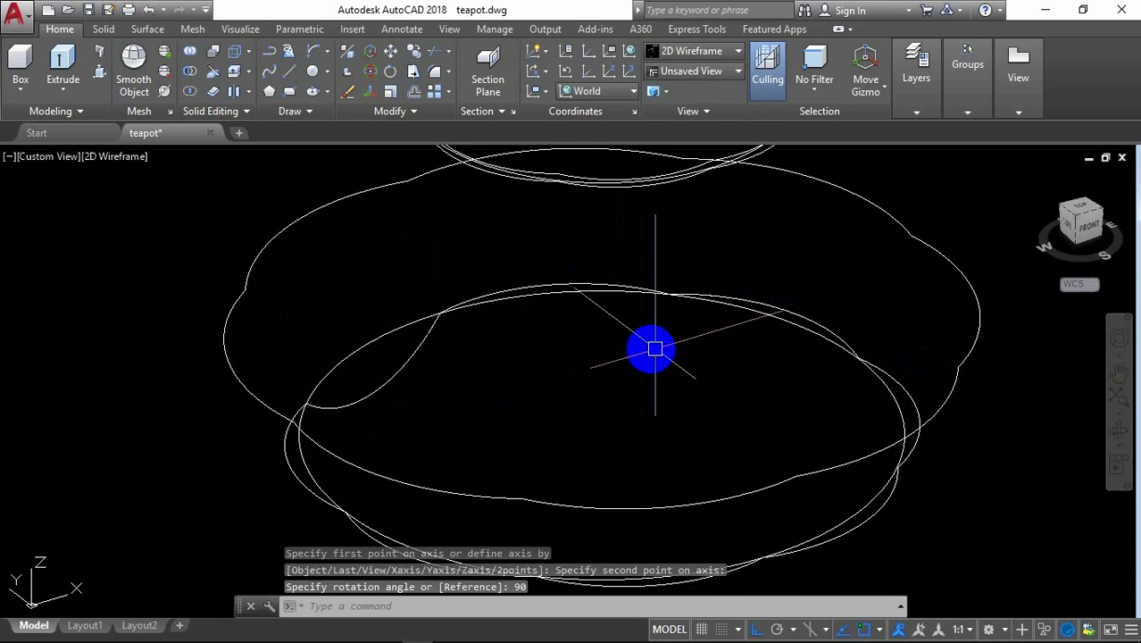
Step: Orbit the view to check that the profile curve stands upright
scroll(654, 348, down, 3)
click(1119, 435)
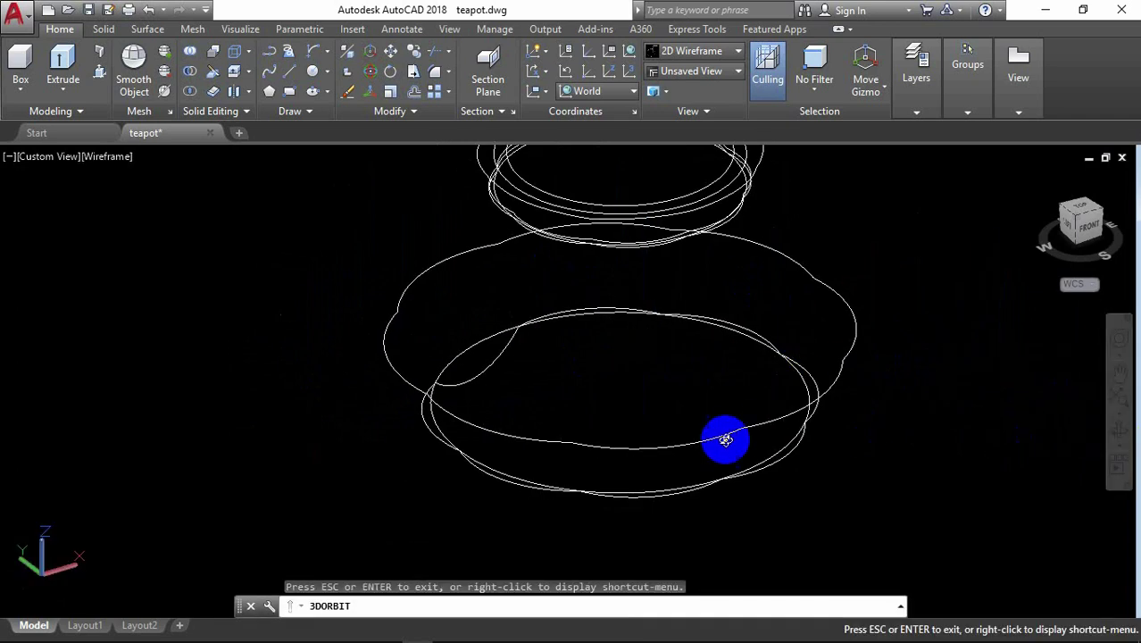
mouse_move(726, 440)
mouse_down()
mouse_move(880, 392)
mouse_move(800, 416)
mouse_move(839, 420)
mouse_move(874, 405)
mouse_move(810, 433)
mouse_move(768, 434)
mouse_up()
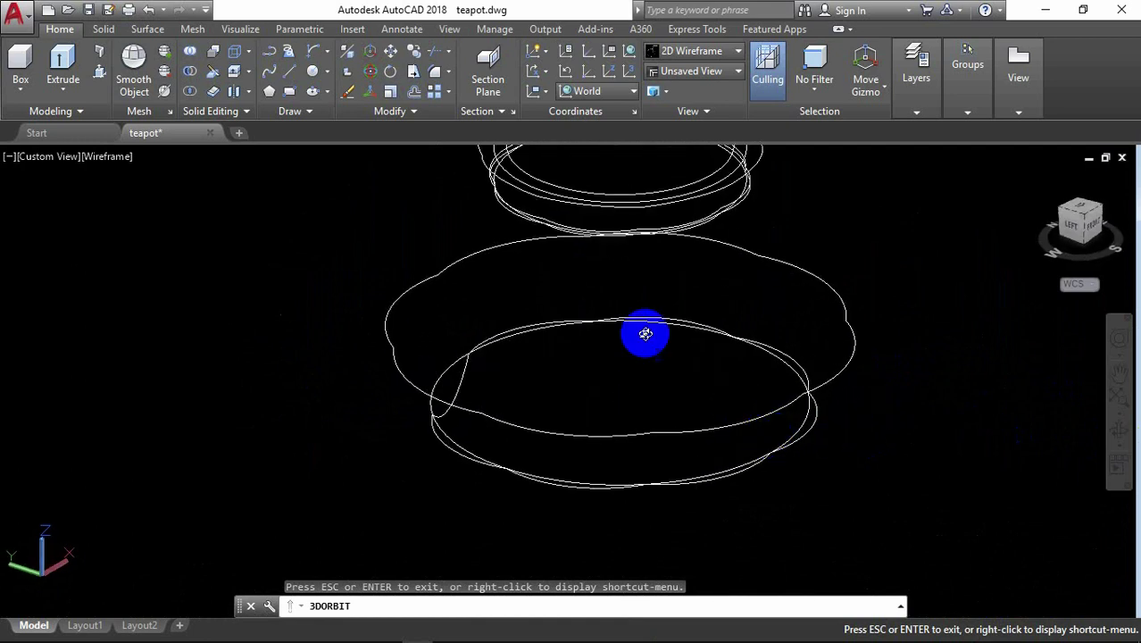
right_click(689, 298)
click(728, 304)
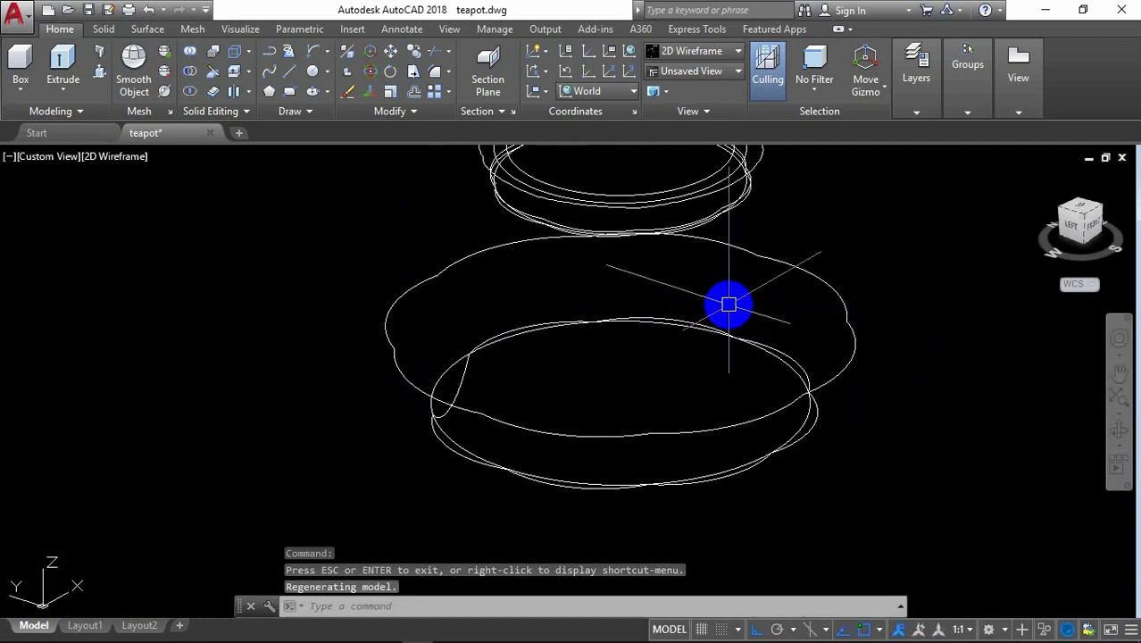
Step: Polar-array the profile curve with 3DARRAY: 8 items over 360° about the body's vertical centre axis
text(3d)
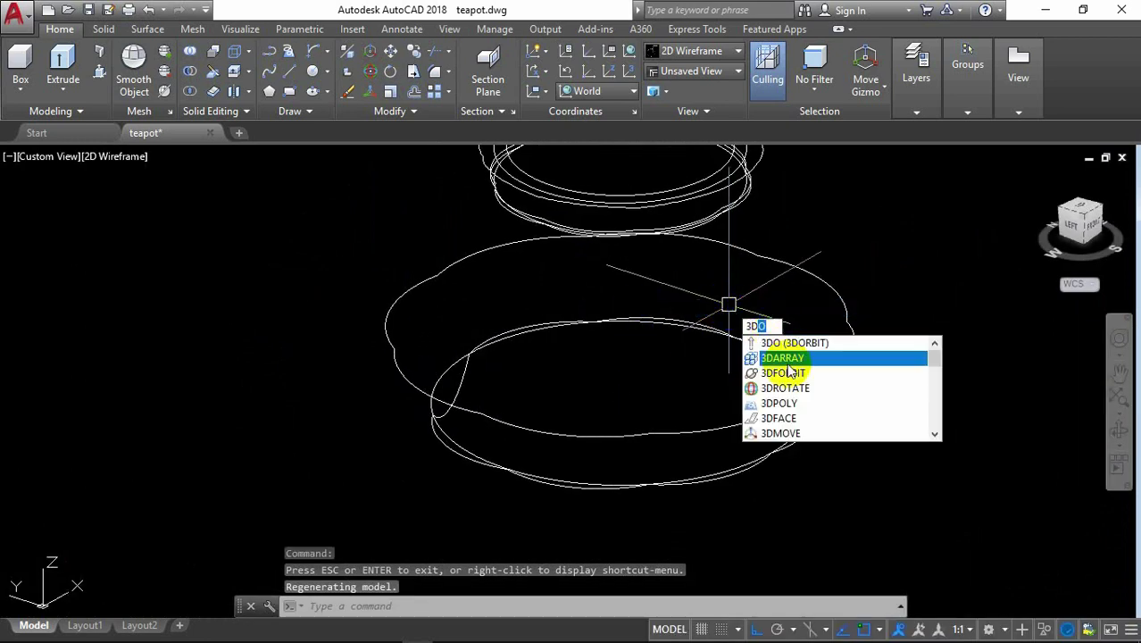
click(777, 358)
click(465, 386)
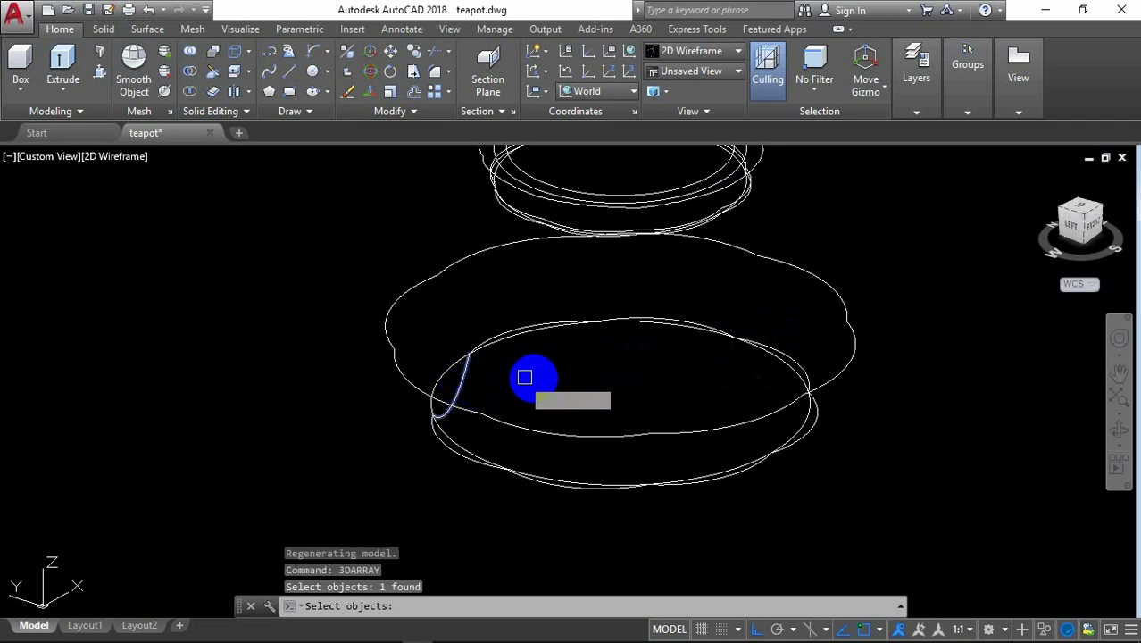
right_click(544, 380)
click(580, 439)
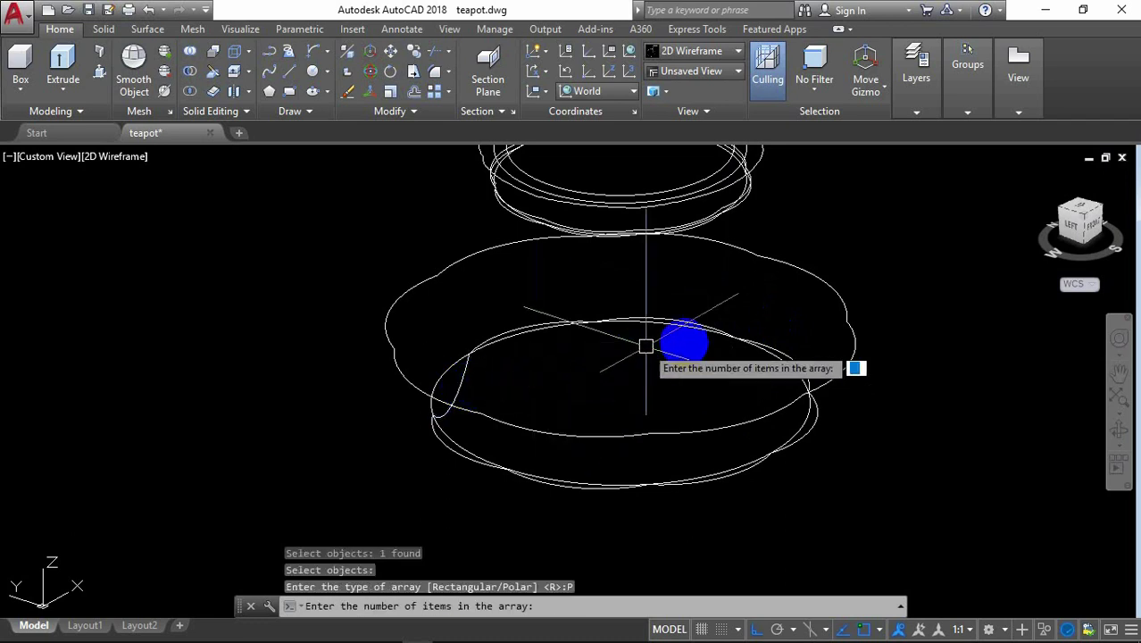
text(8)
key(Return)
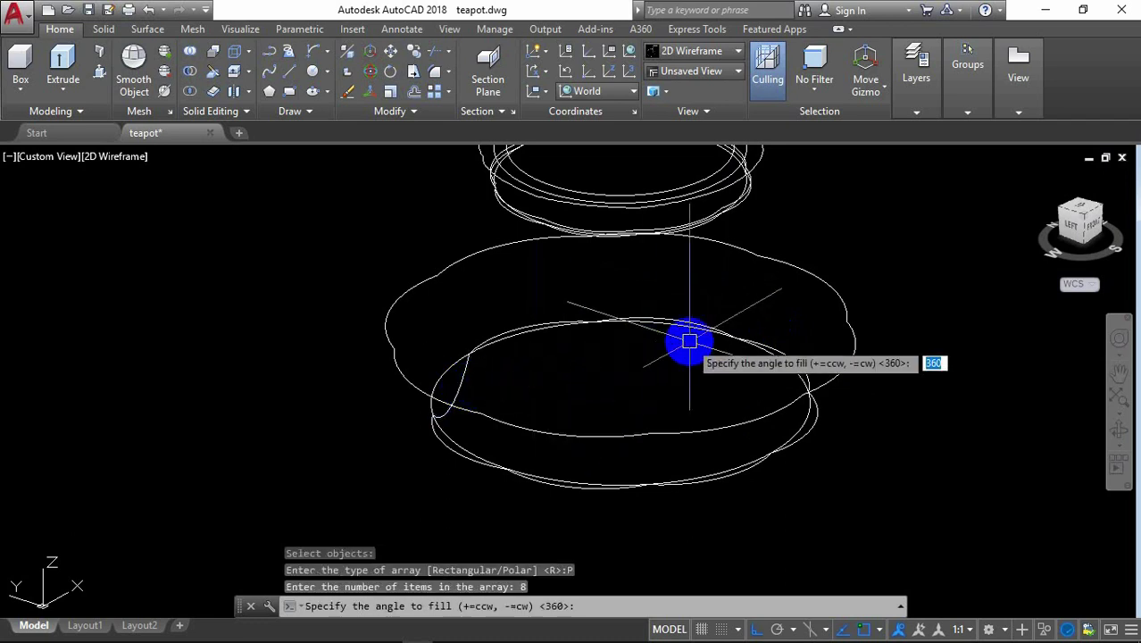
key(Return)
key(Return)
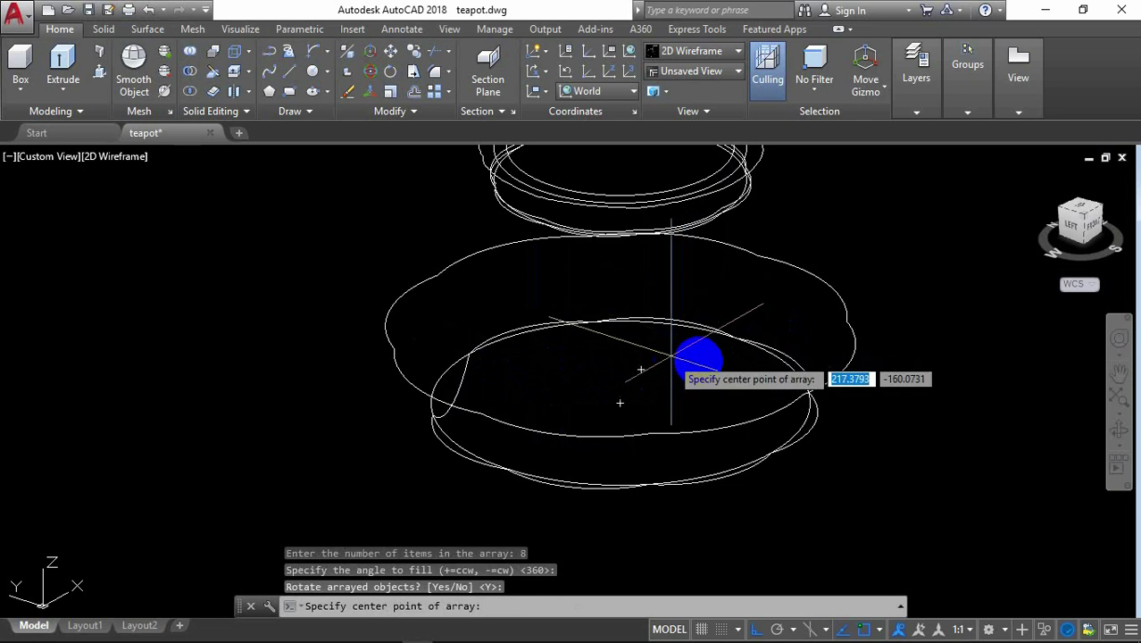
click(620, 404)
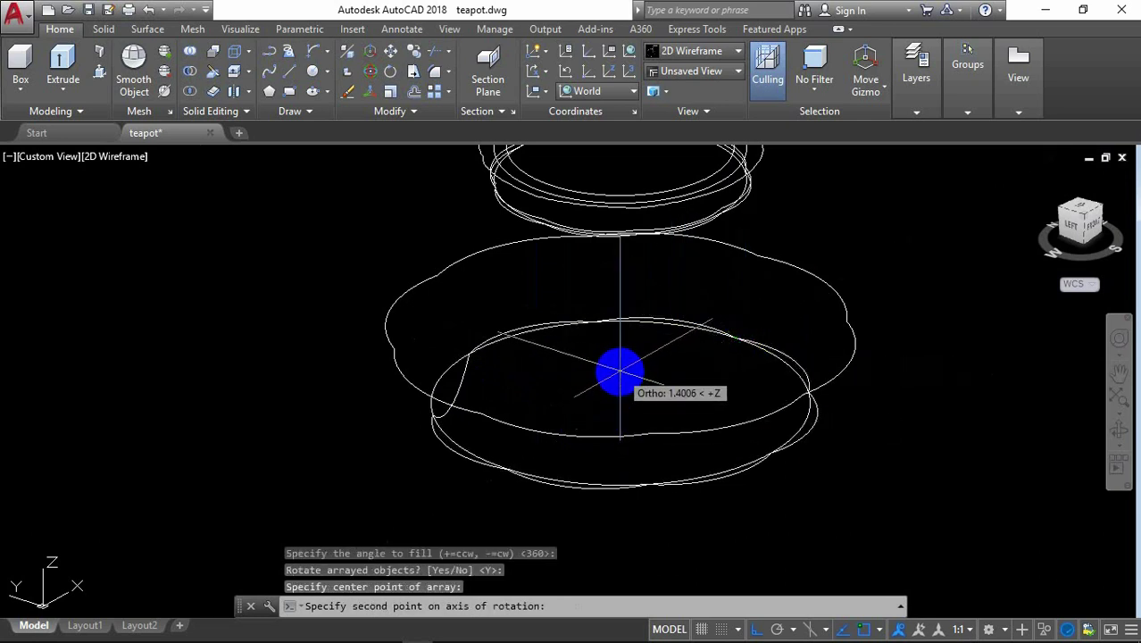
click(621, 369)
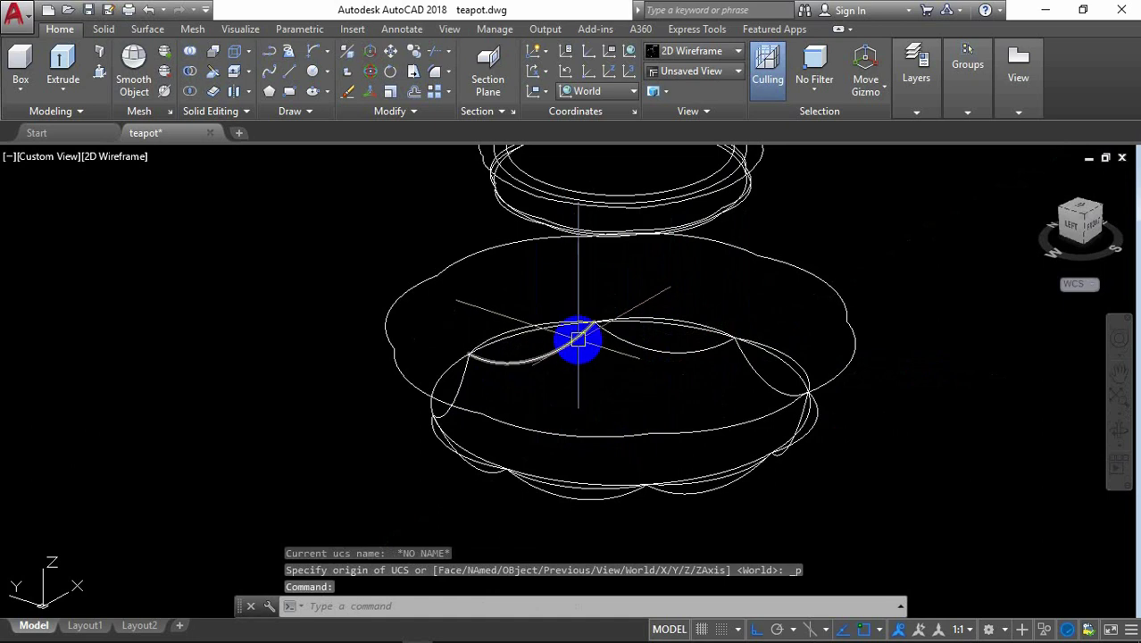
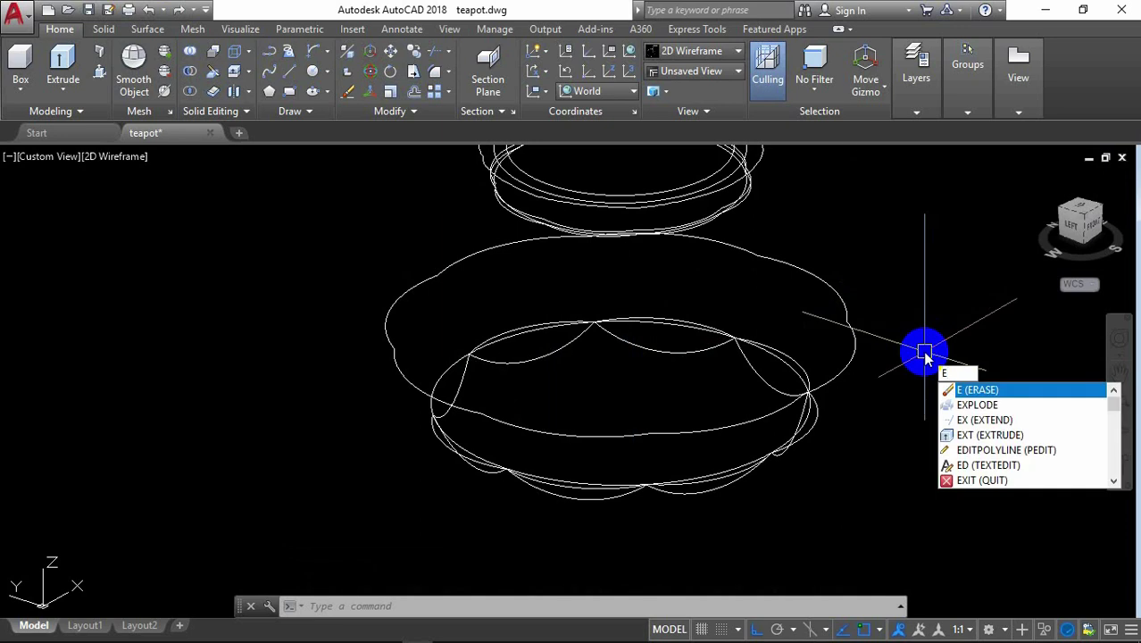
Step: Erase the seven leftover curves picked around the teapot's scalloped lower rim
key(Return)
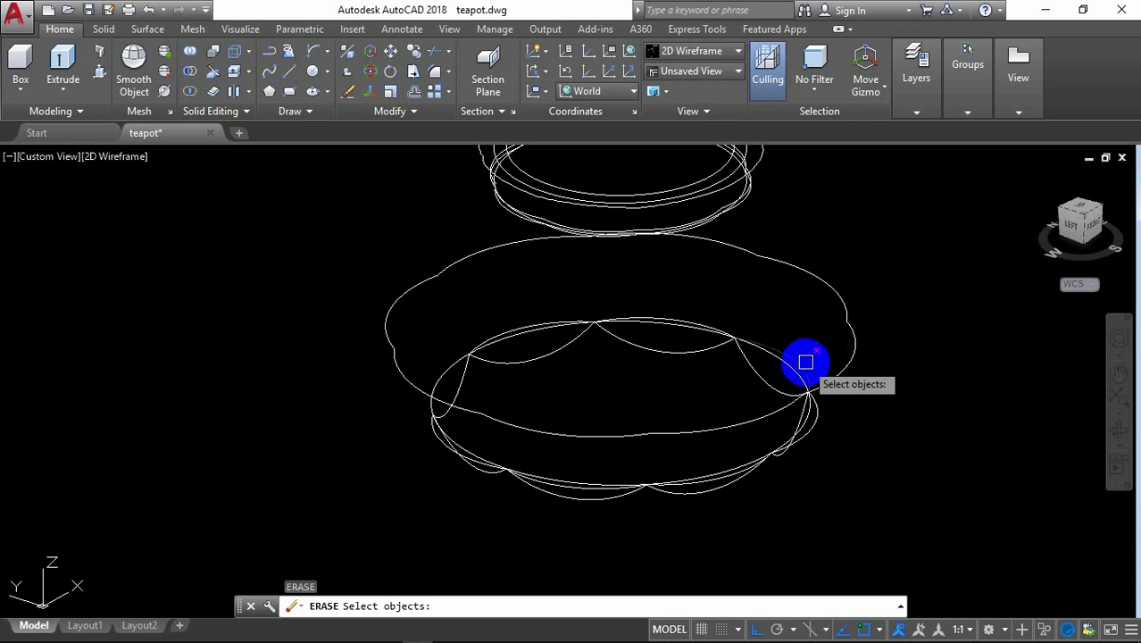
click(805, 362)
click(542, 296)
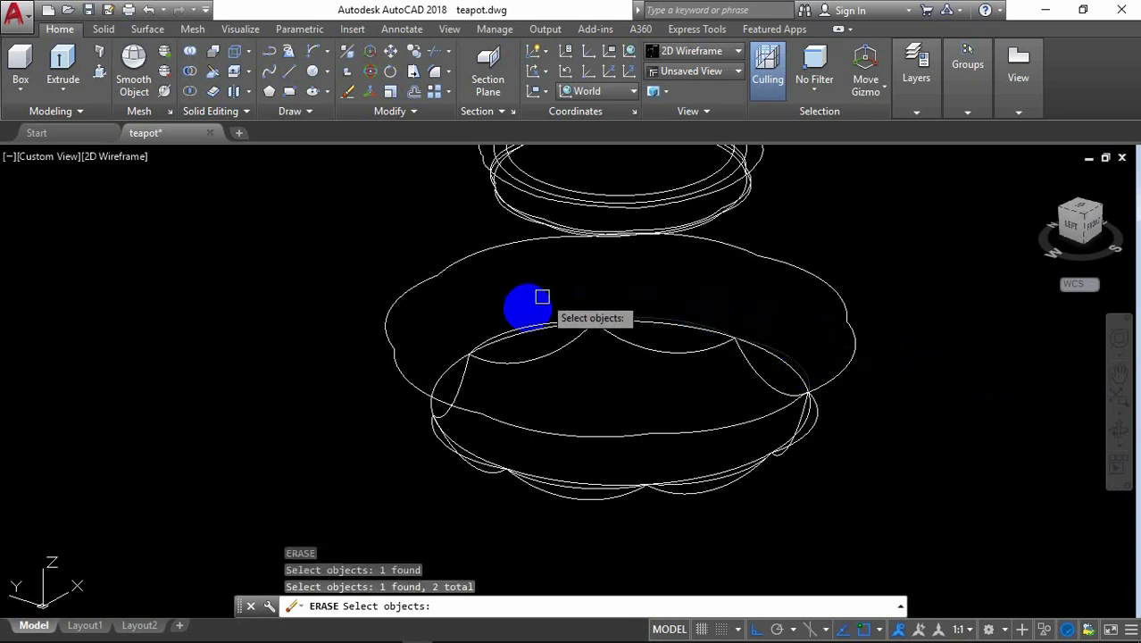
click(523, 321)
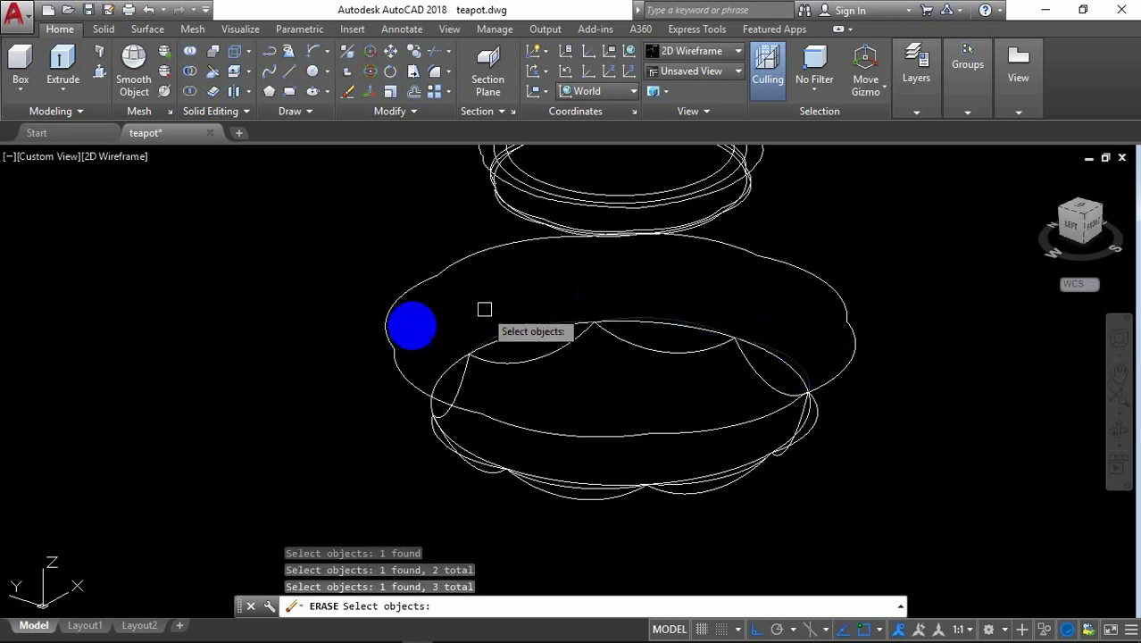
click(432, 443)
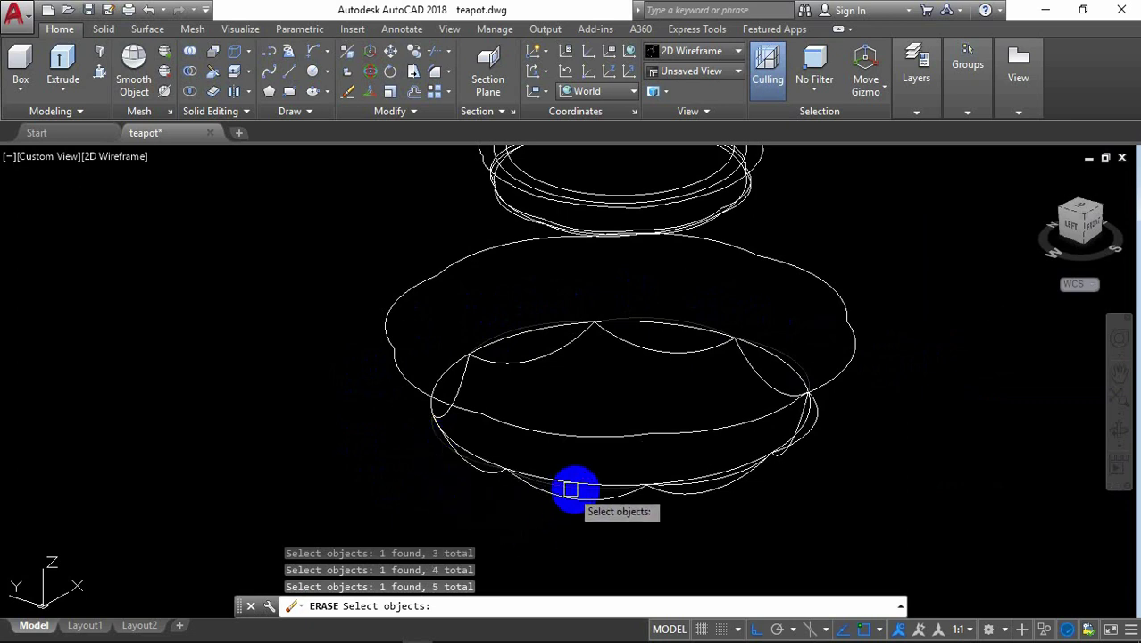
click(711, 479)
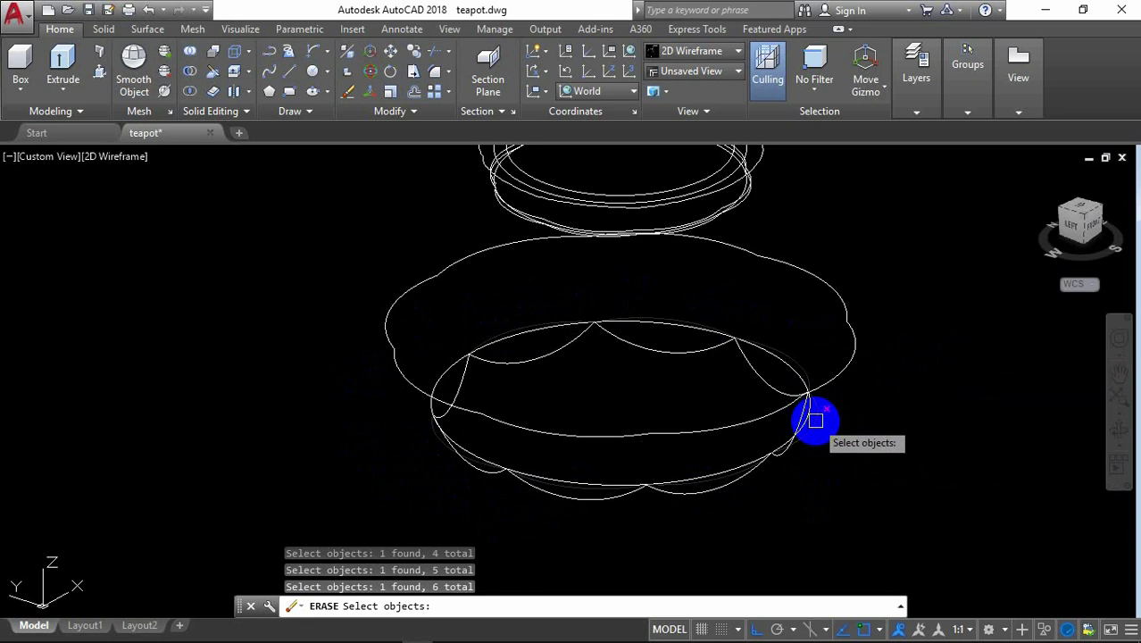
scroll(870, 414, up, 2)
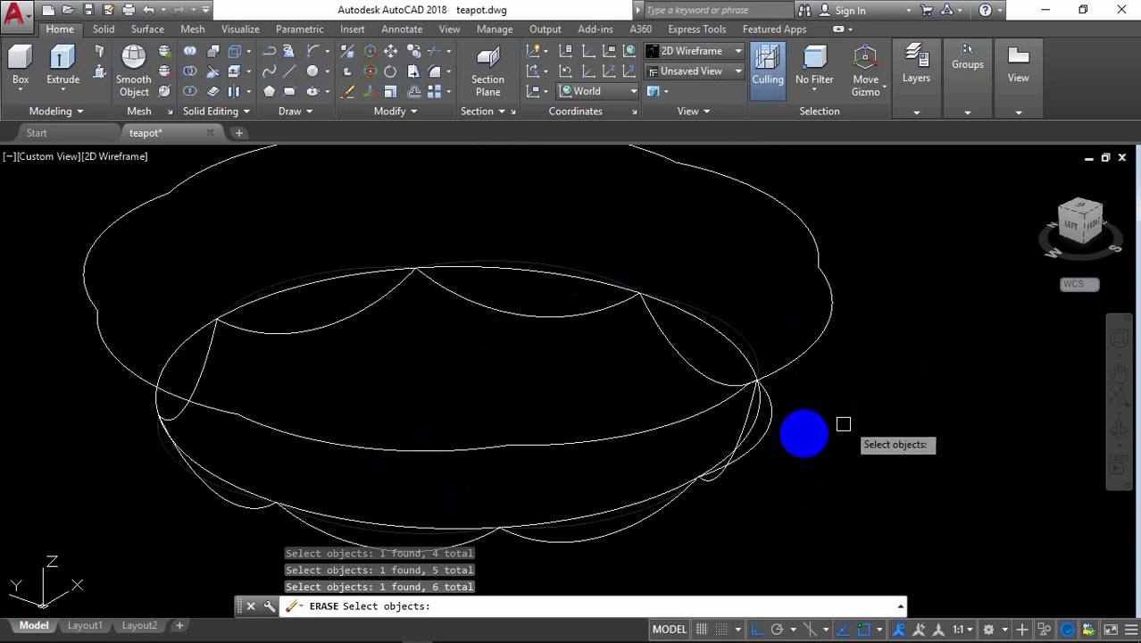
scroll(878, 434, down, 2)
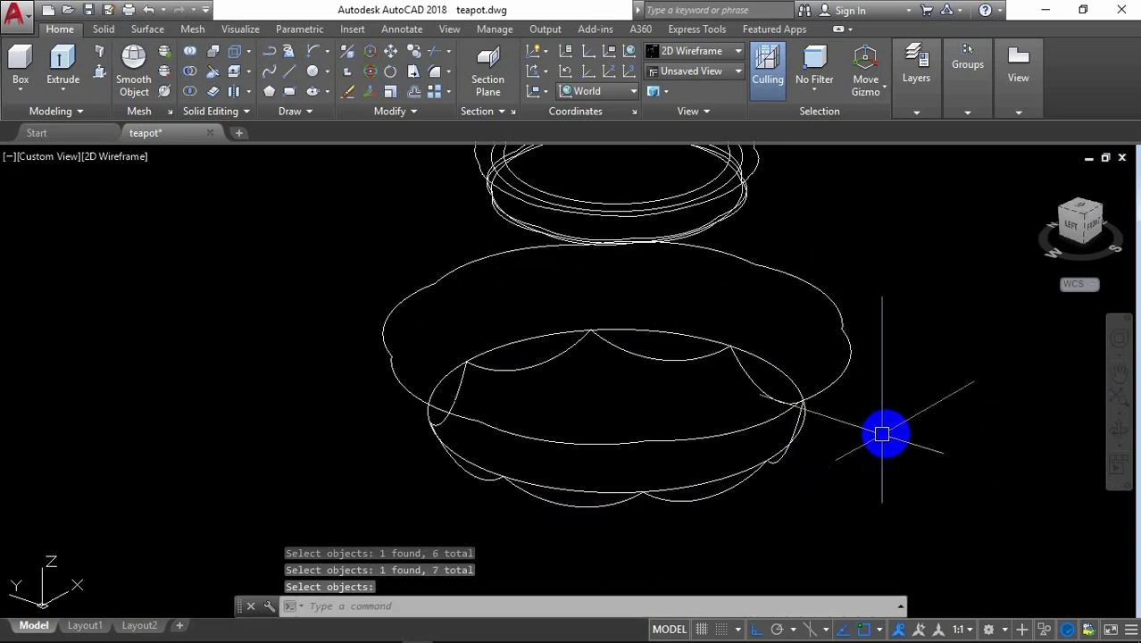
click(1118, 432)
Step: Orbit the teapot twice to a flatter view of the lower rim, ending in 2D wireframe
mouse_move(955, 477)
mouse_down()
mouse_move(995, 466)
mouse_move(955, 380)
mouse_up()
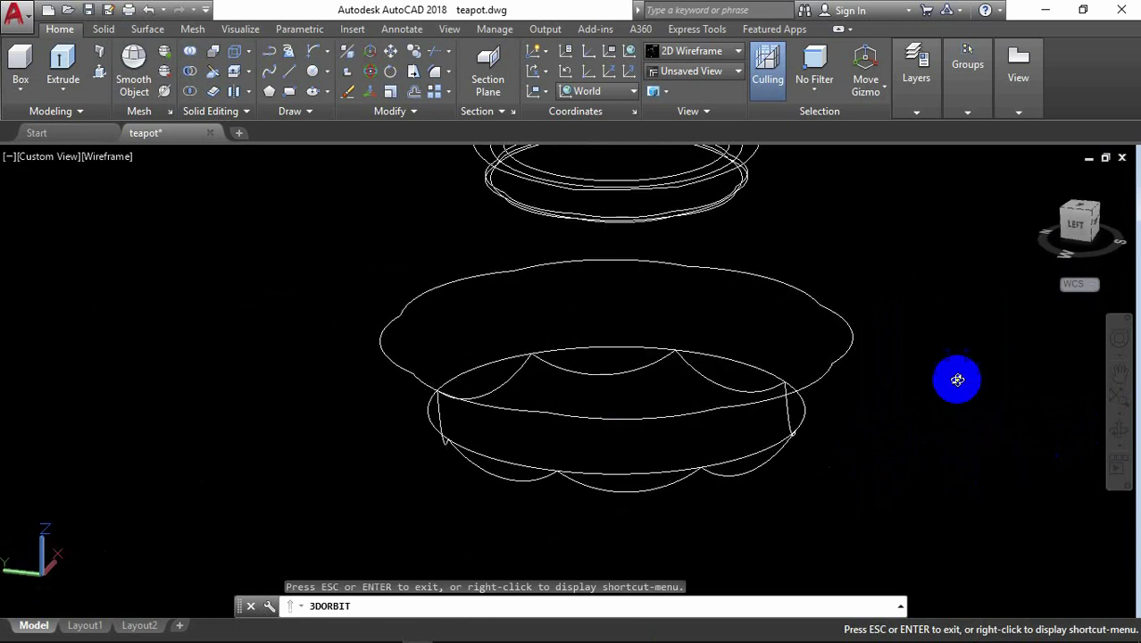
right_click(919, 259)
click(964, 285)
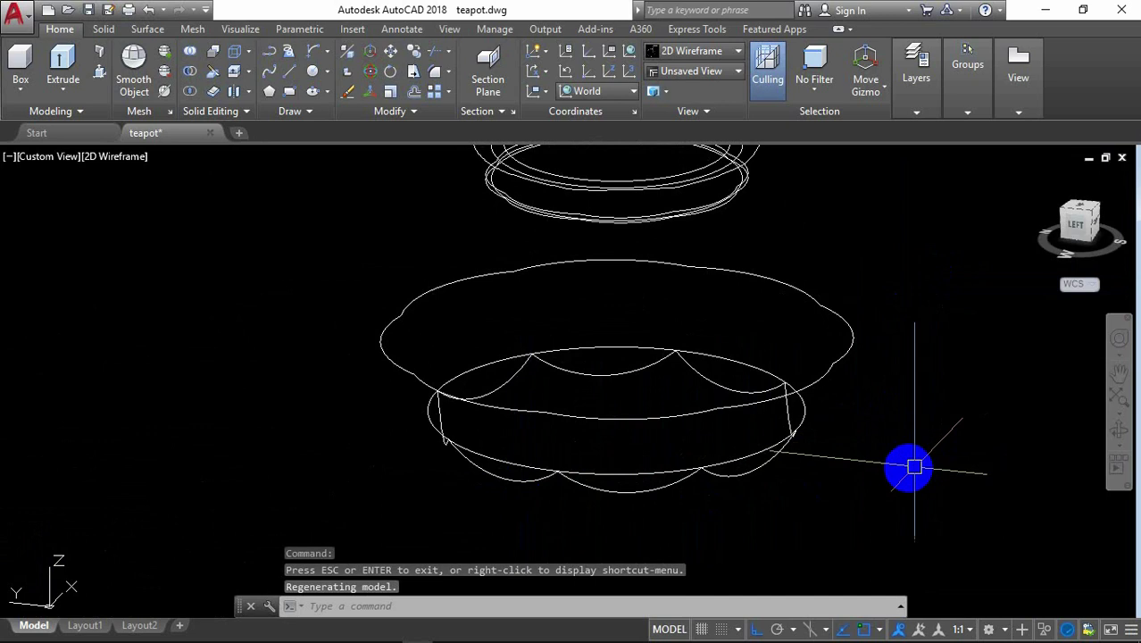
click(1119, 432)
mouse_move(988, 454)
mouse_down()
mouse_move(968, 415)
mouse_move(988, 415)
mouse_move(976, 446)
mouse_move(984, 441)
mouse_move(883, 408)
mouse_move(955, 462)
mouse_up()
right_click(912, 339)
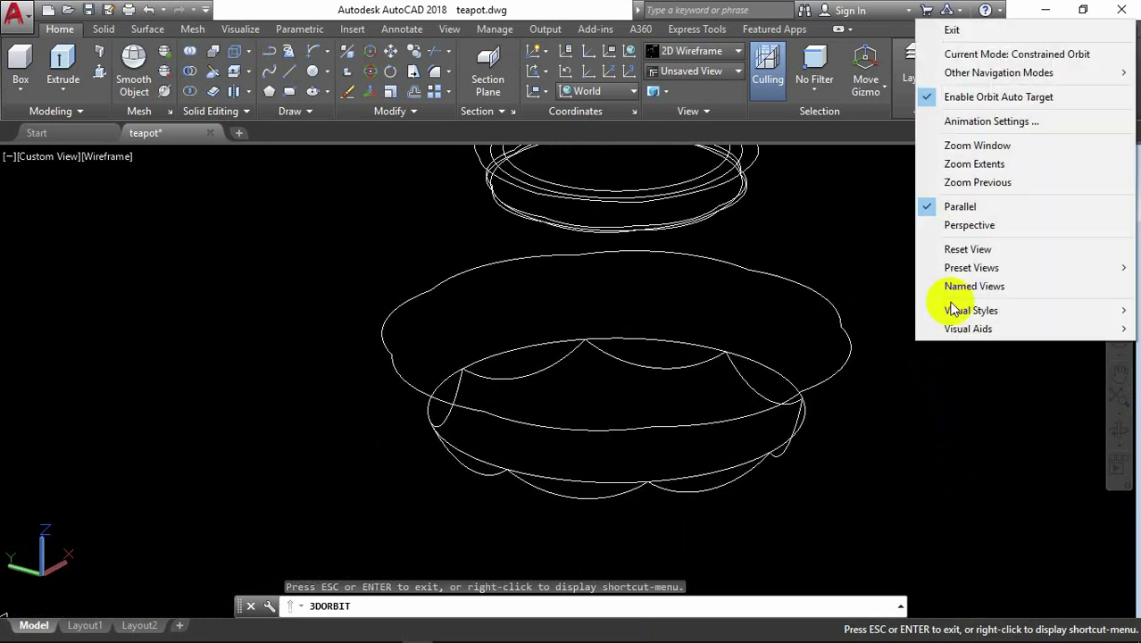
click(950, 27)
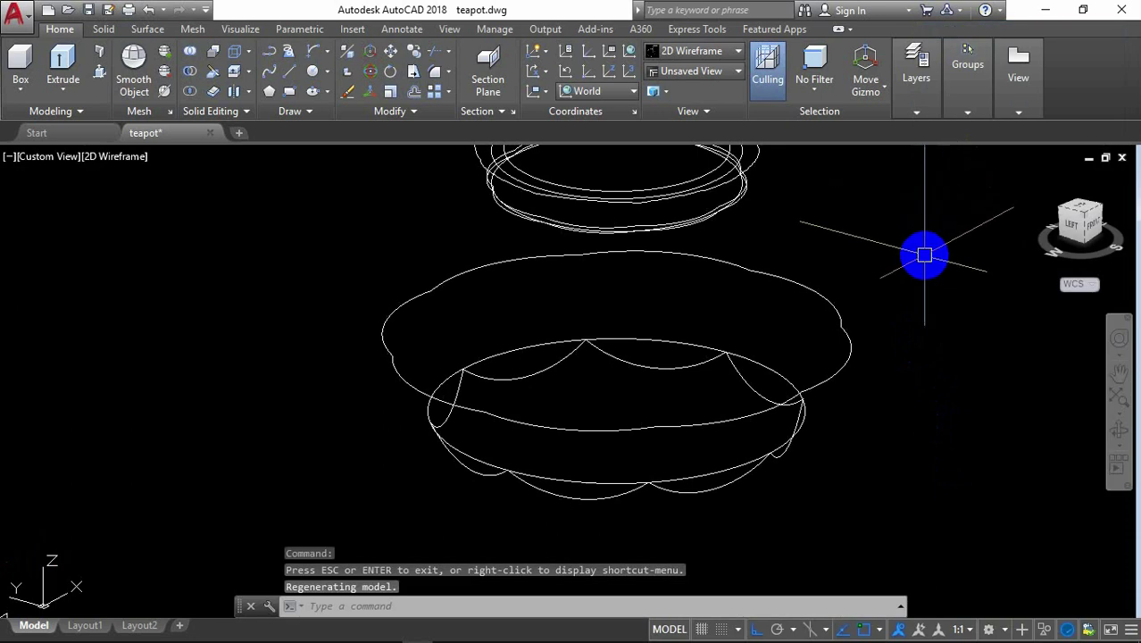
text(C)
key(Return)
text(2p)
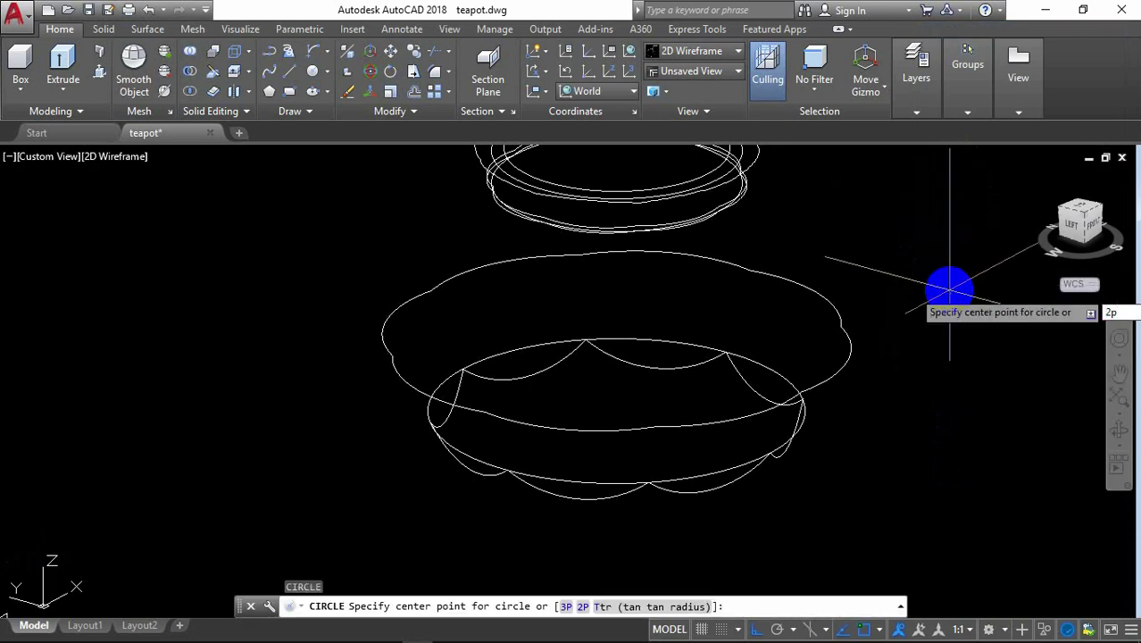
Step: Abandon a two-point circle on the rim and re-orbit the teapot to a tilted view
key(Return)
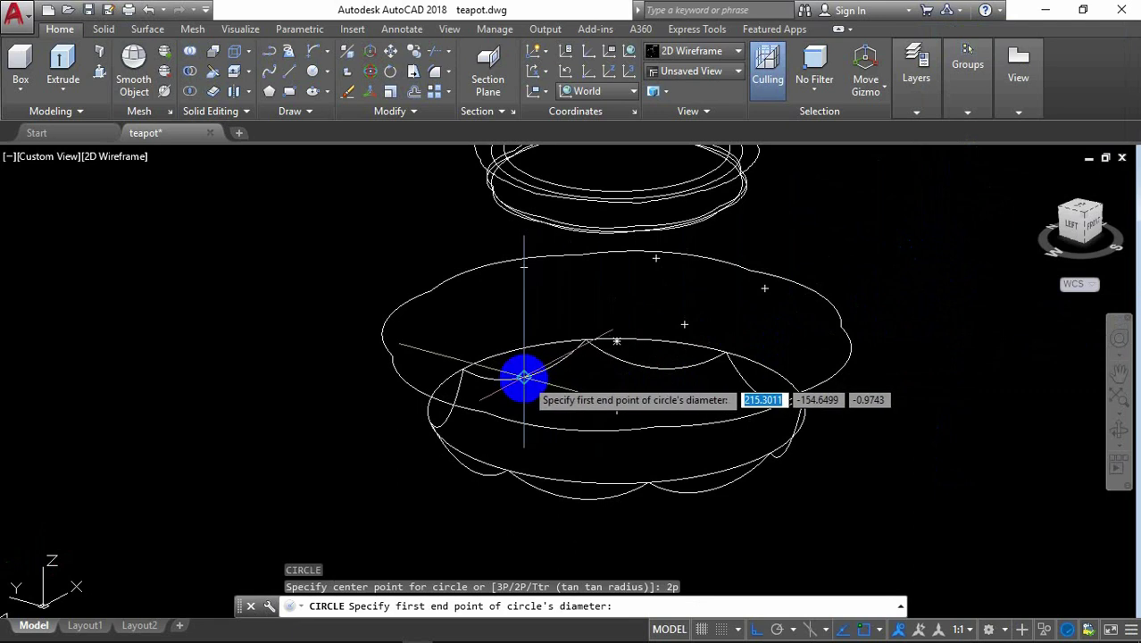
click(524, 377)
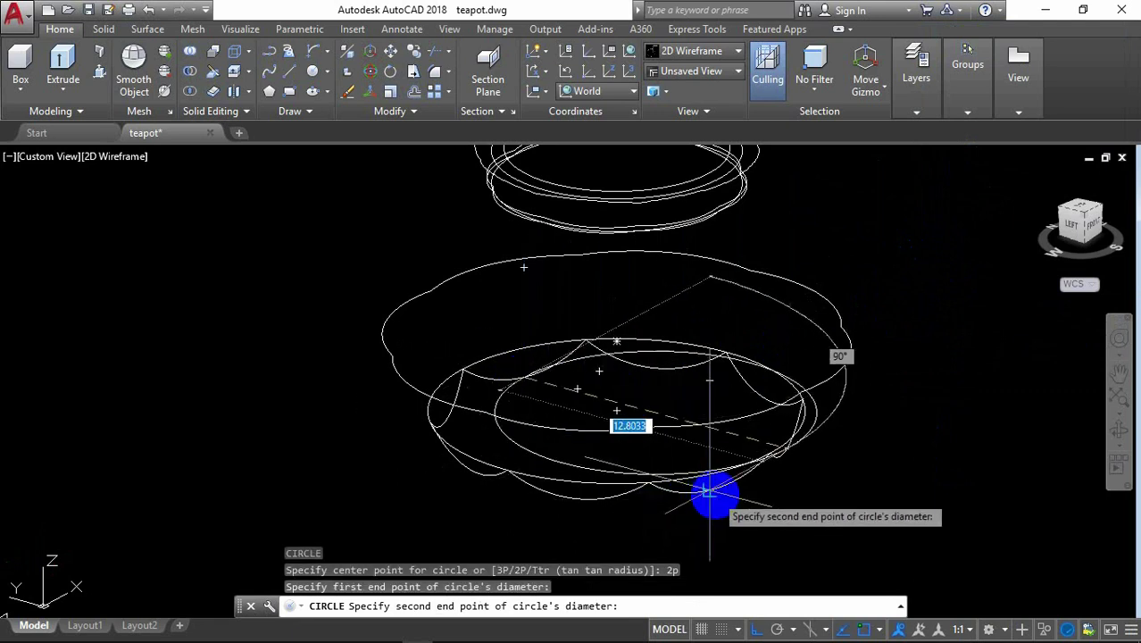
key(Escape)
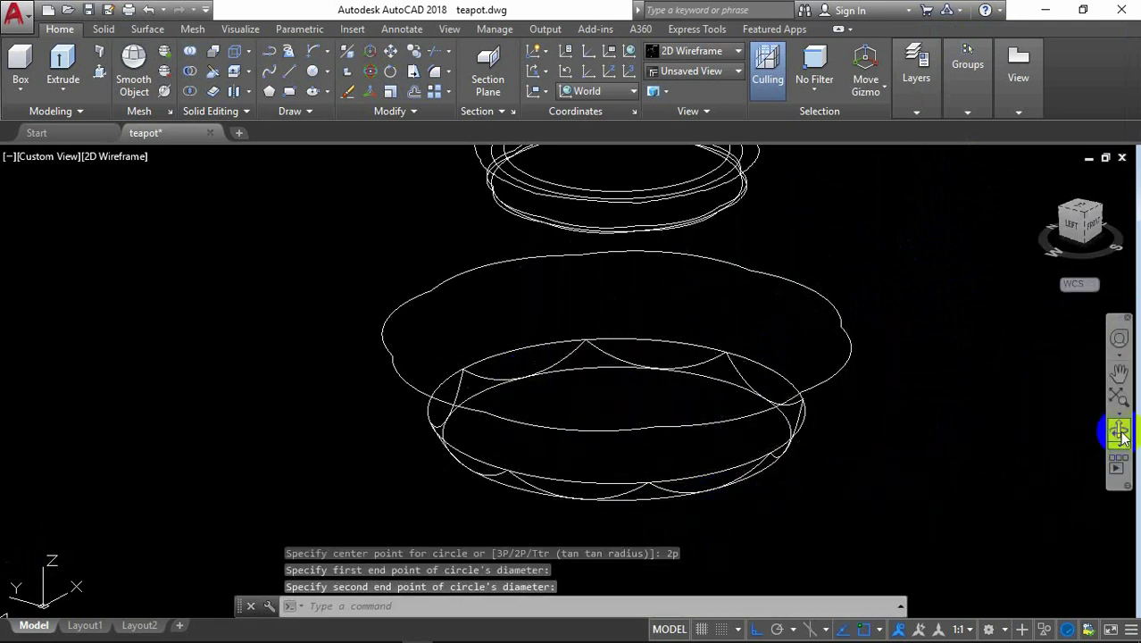
click(1119, 430)
drag(962, 465, 955, 462)
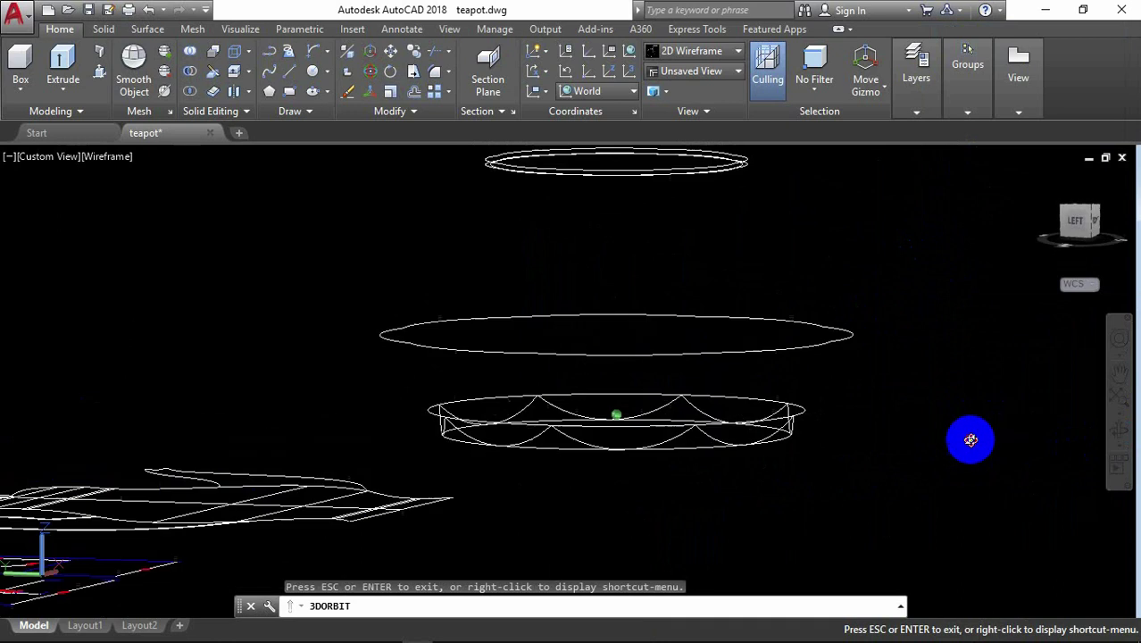
drag(785, 471, 887, 229)
right_click(883, 207)
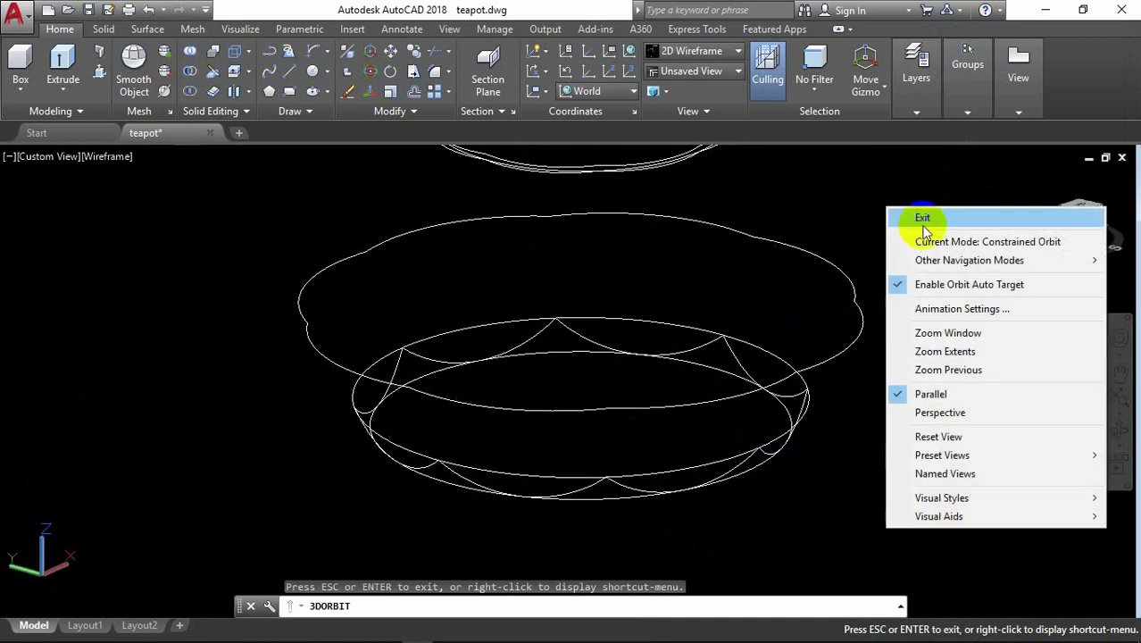
click(922, 217)
scroll(790, 473, up, 2)
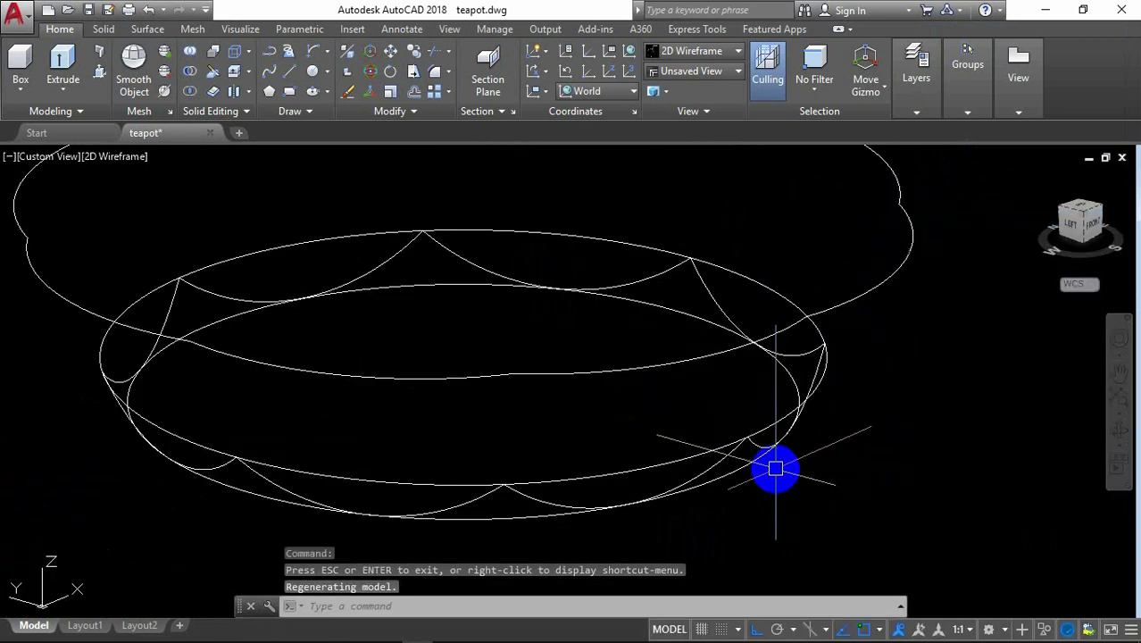
text(o)
Step: Offset the rim ellipse outward by 0.01, cancelling the repeated offset
key(Return)
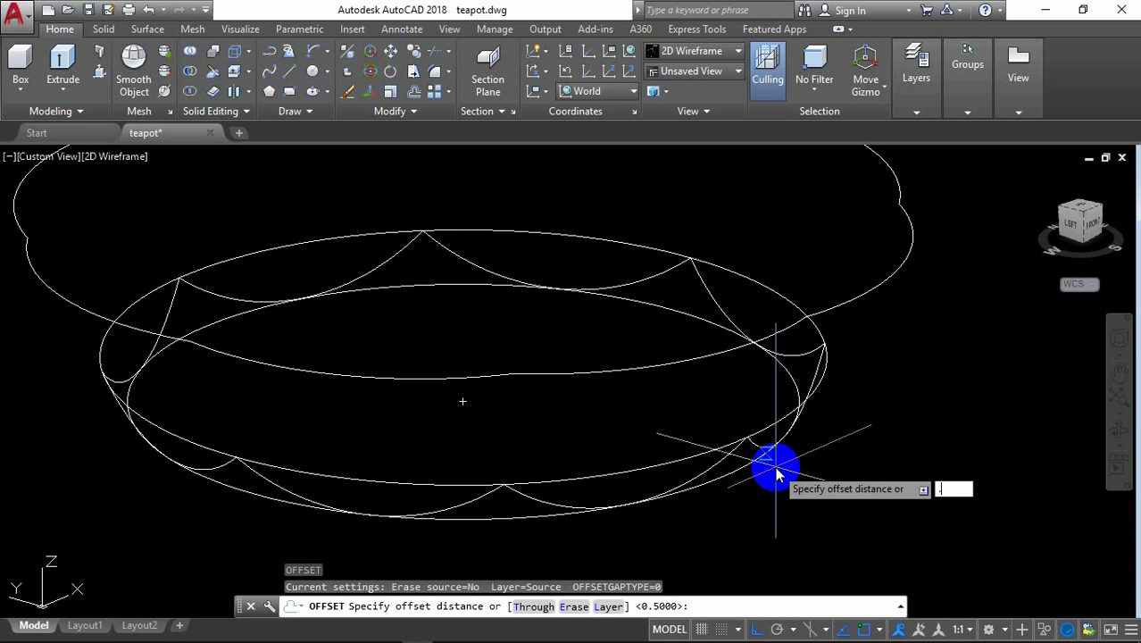
text(01)
key(Return)
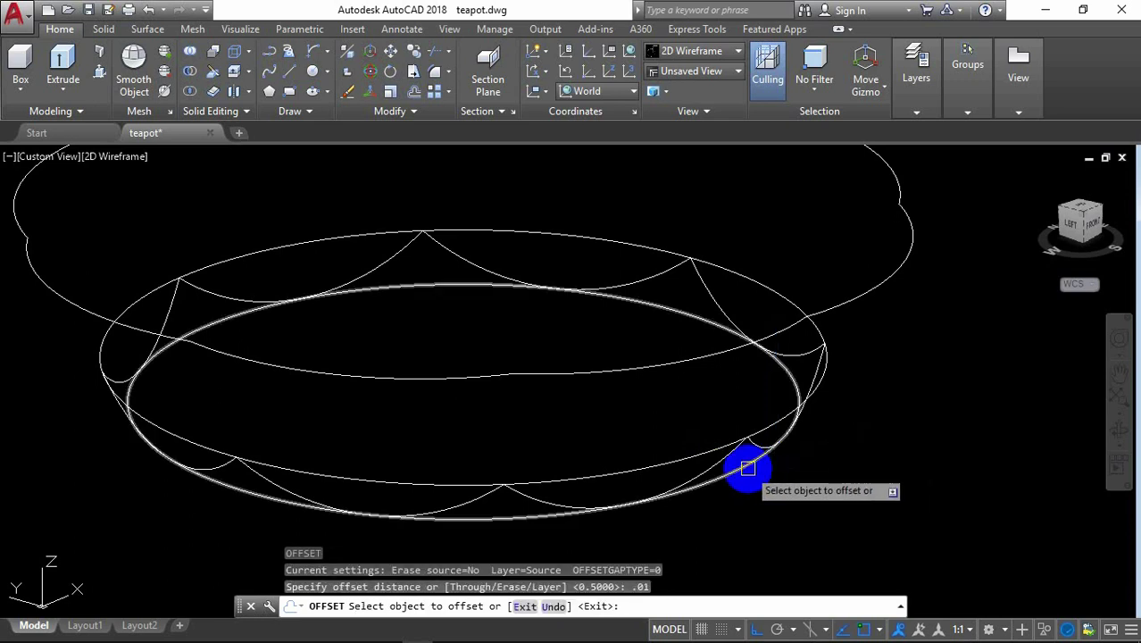
click(747, 468)
click(813, 482)
scroll(813, 482, up, 3)
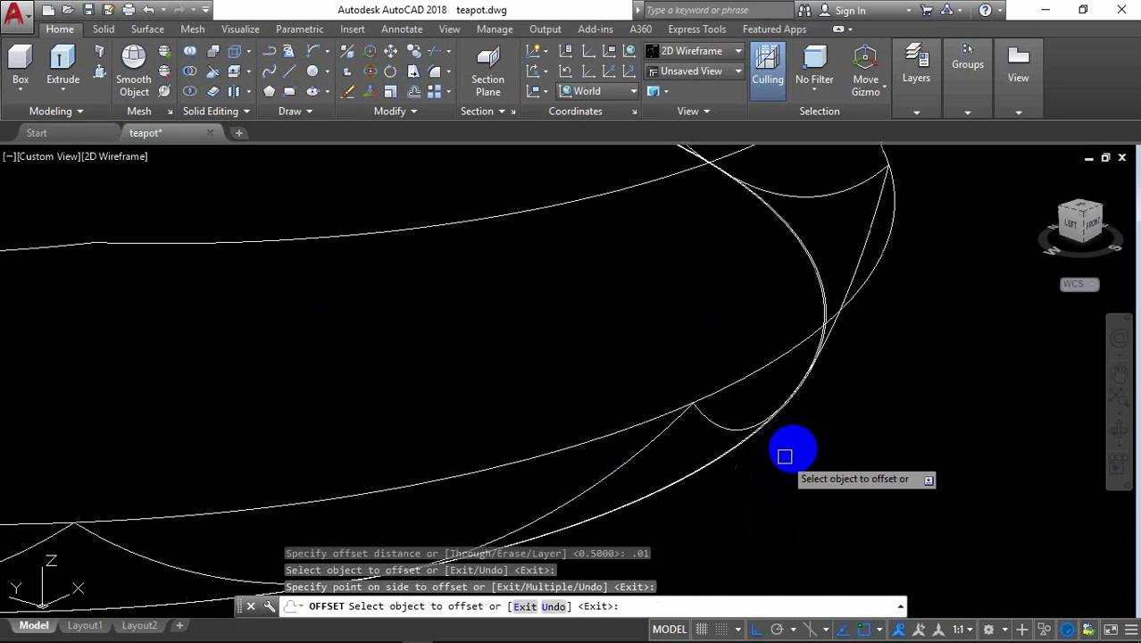
scroll(783, 454, up, 2)
key(Return)
key(Return)
scroll(843, 396, down, 2)
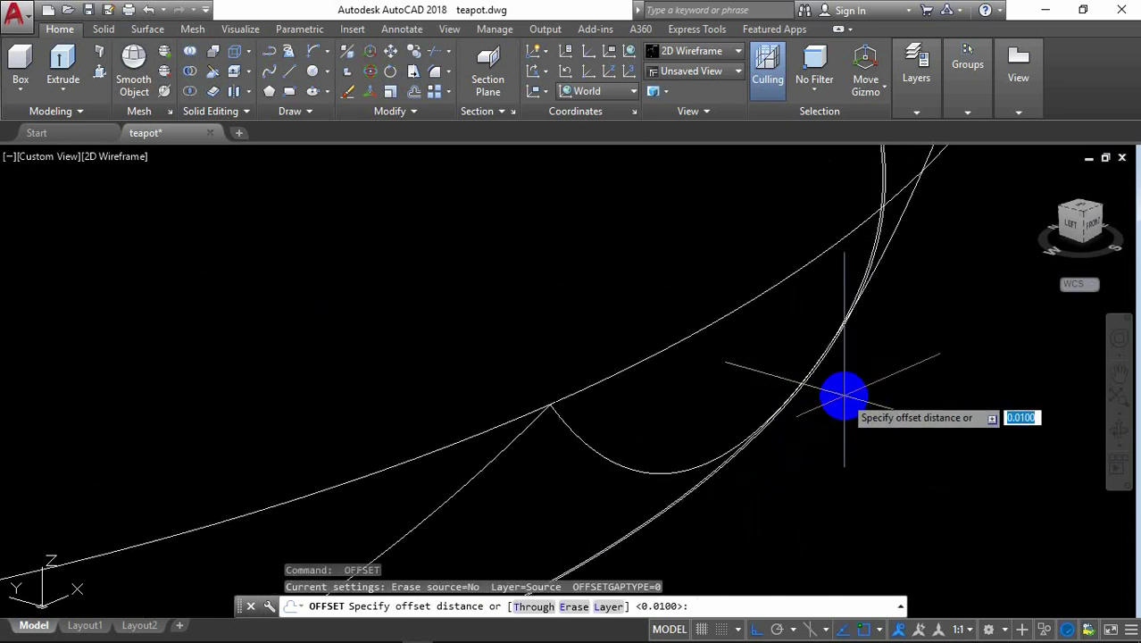
key(Return)
scroll(844, 396, down, 4)
key(Escape)
Step: Erase the duplicate overlapping rim ellipse
scroll(785, 438, up, 2)
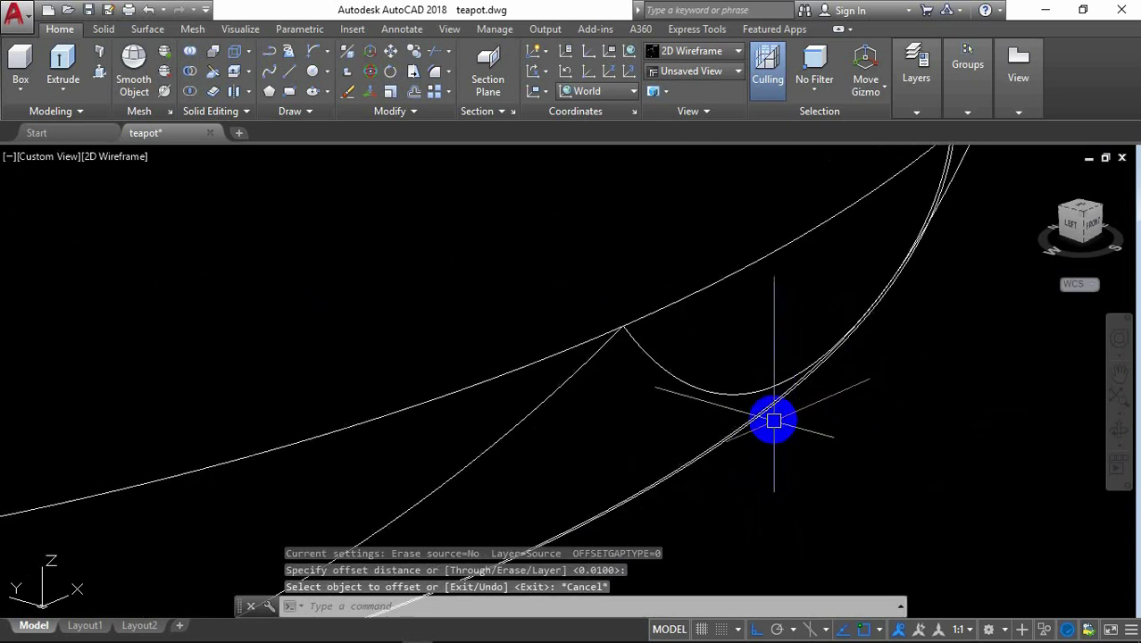
scroll(750, 406, up, 3)
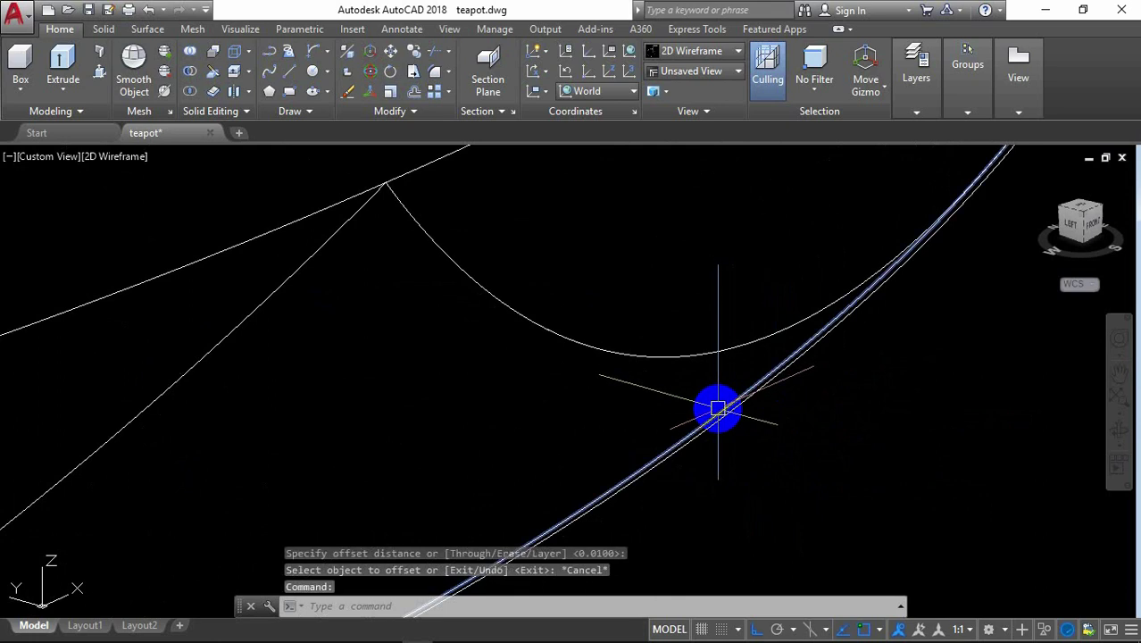
click(717, 409)
text(e)
key(Return)
scroll(719, 407, down, 3)
scroll(719, 407, down, 2)
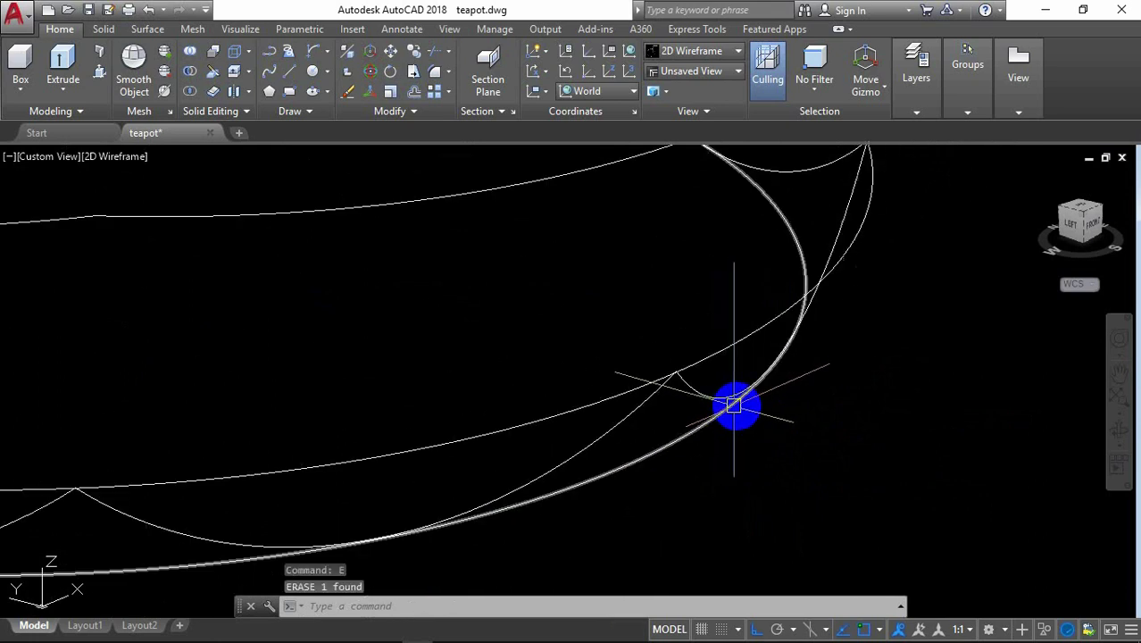
scroll(734, 400, down, 2)
scroll(746, 406, down, 2)
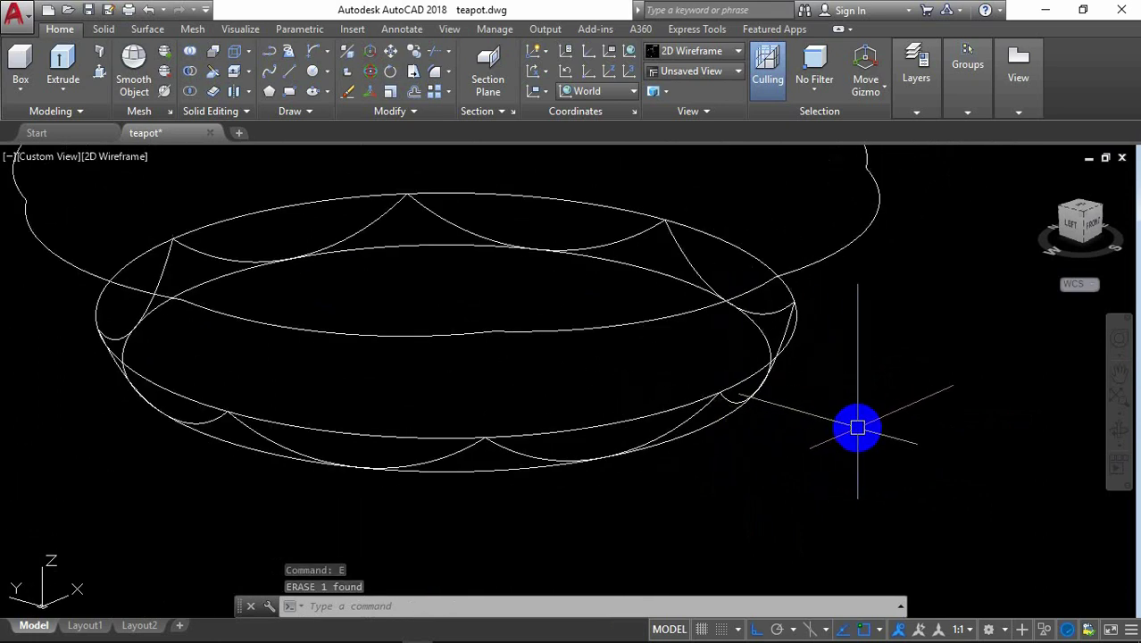
text(J)
Step: Use JOIN on all eight scalloped base-rim arcs to merge them into one spline
key(Return)
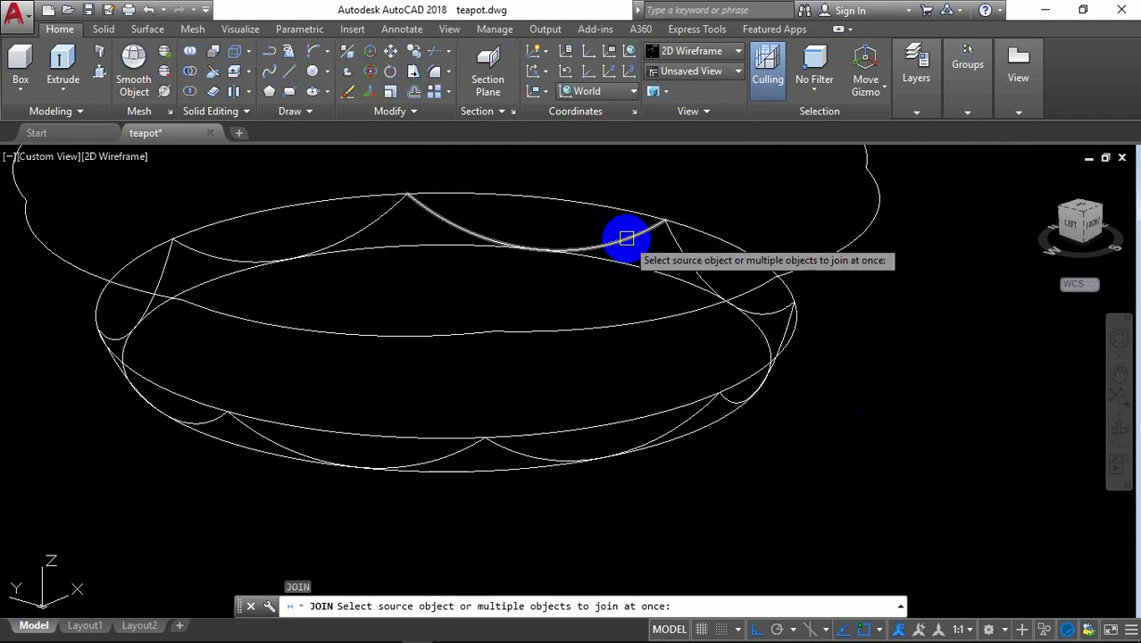
click(626, 236)
click(678, 244)
click(782, 329)
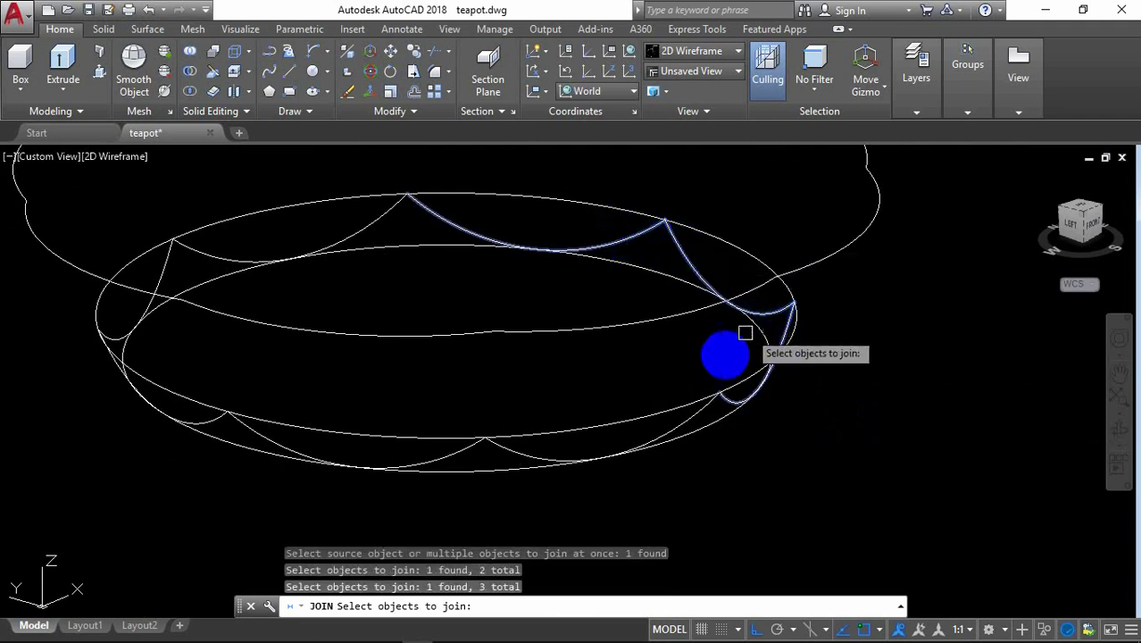
click(707, 402)
click(466, 451)
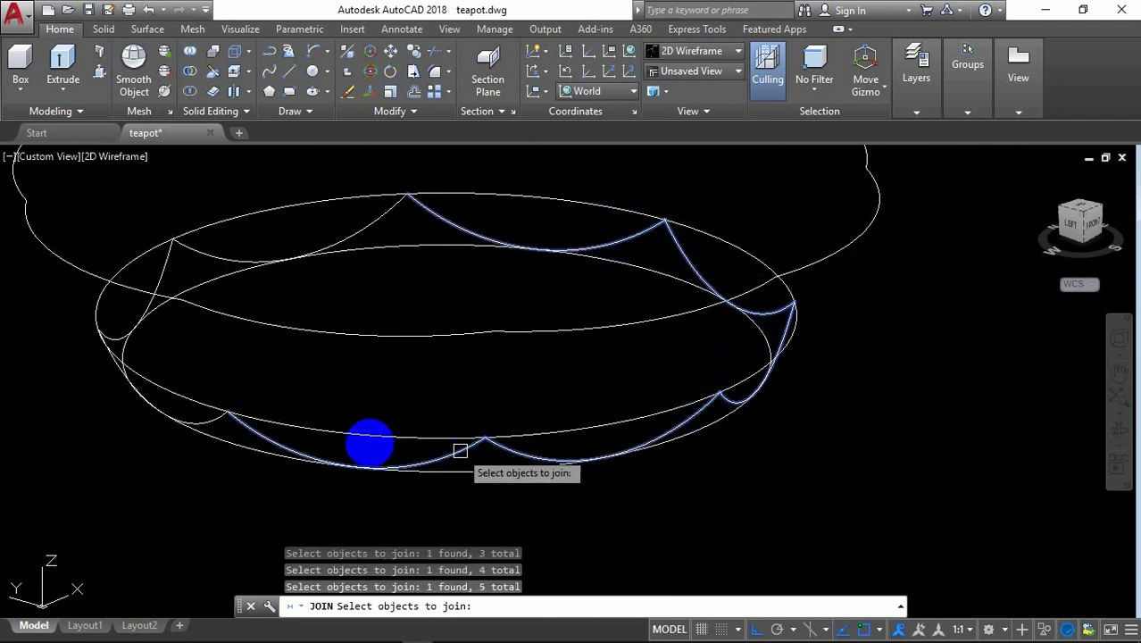
click(212, 424)
click(164, 265)
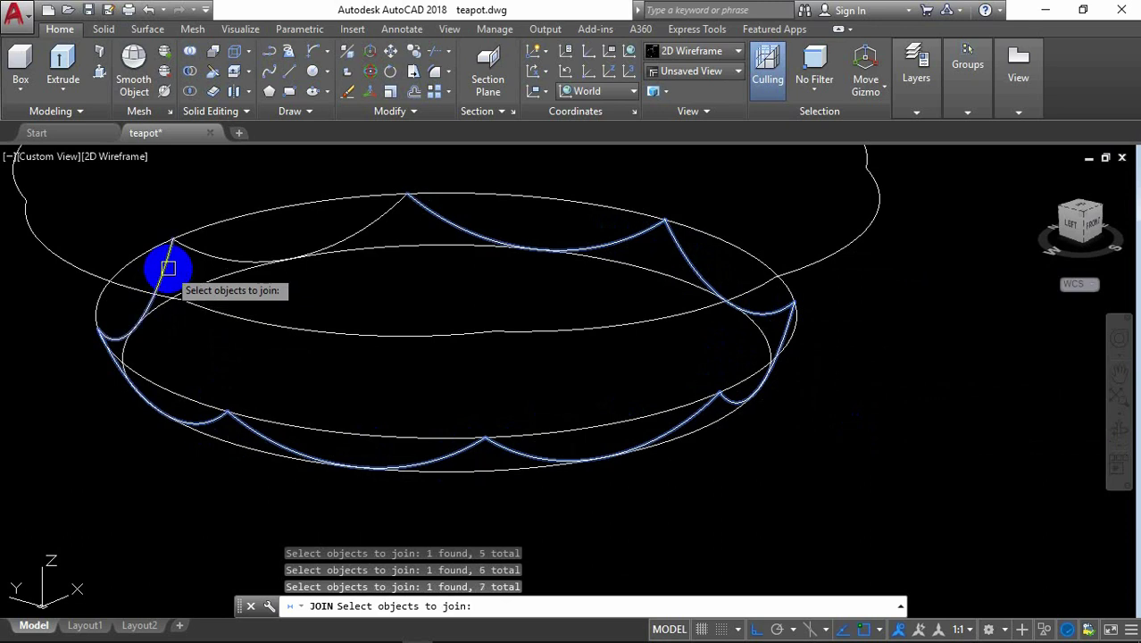
click(196, 247)
key(Return)
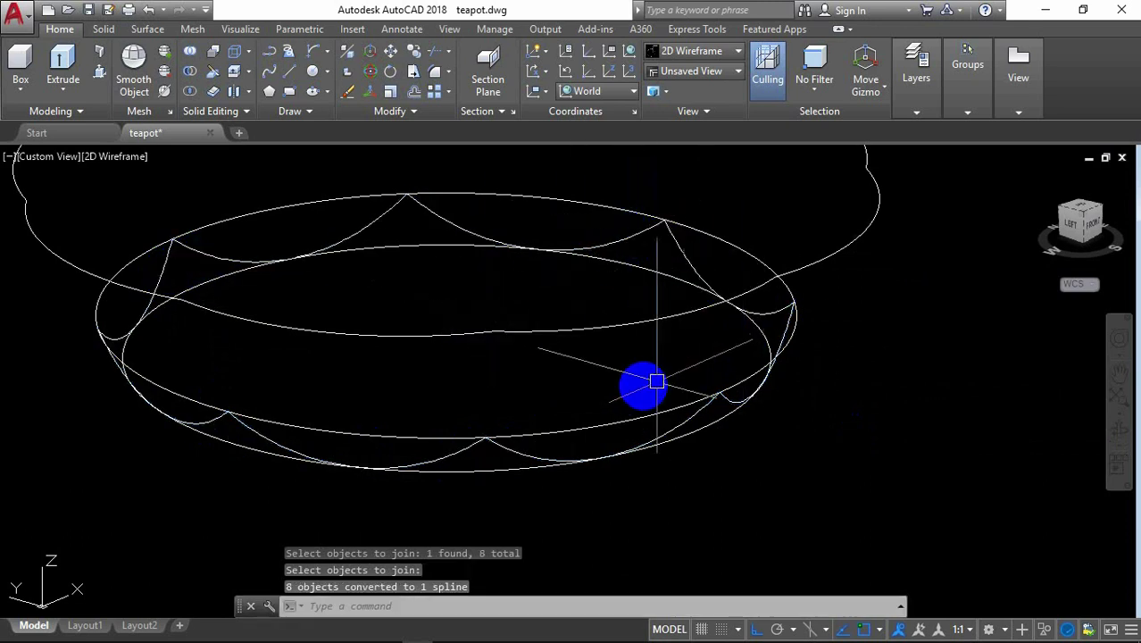
scroll(643, 383, down, 5)
scroll(686, 266, up, 2)
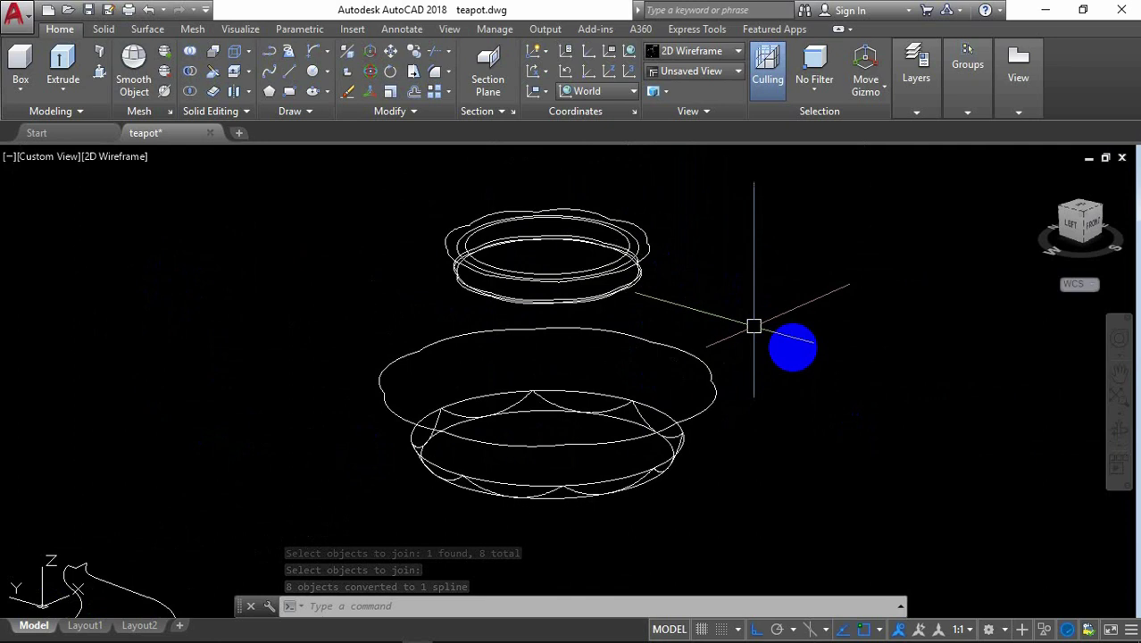
Step: Start LOFT and pick the scalloped base spline, wavy outer profile and two upper profiles
text(LOF)
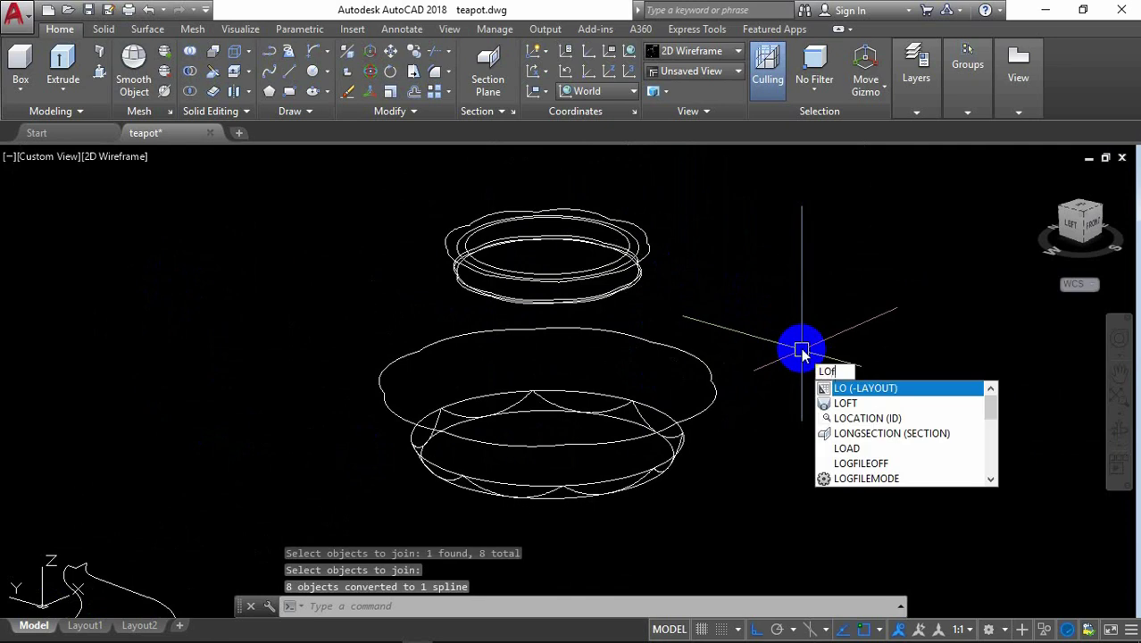
text(T)
click(870, 387)
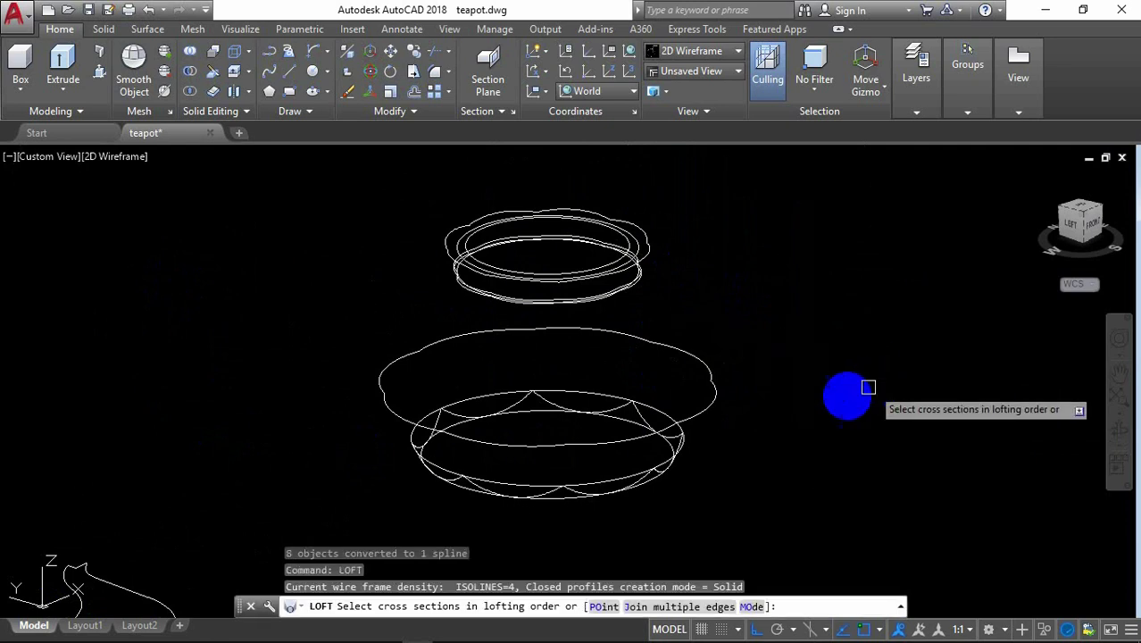
scroll(822, 421, up, 2)
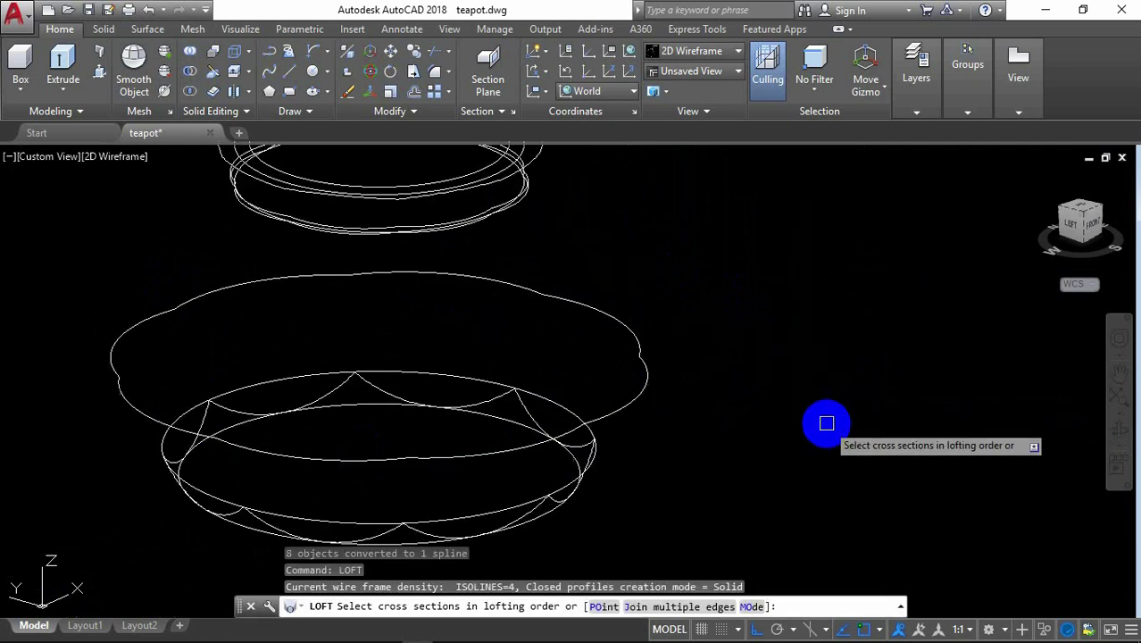
click(585, 456)
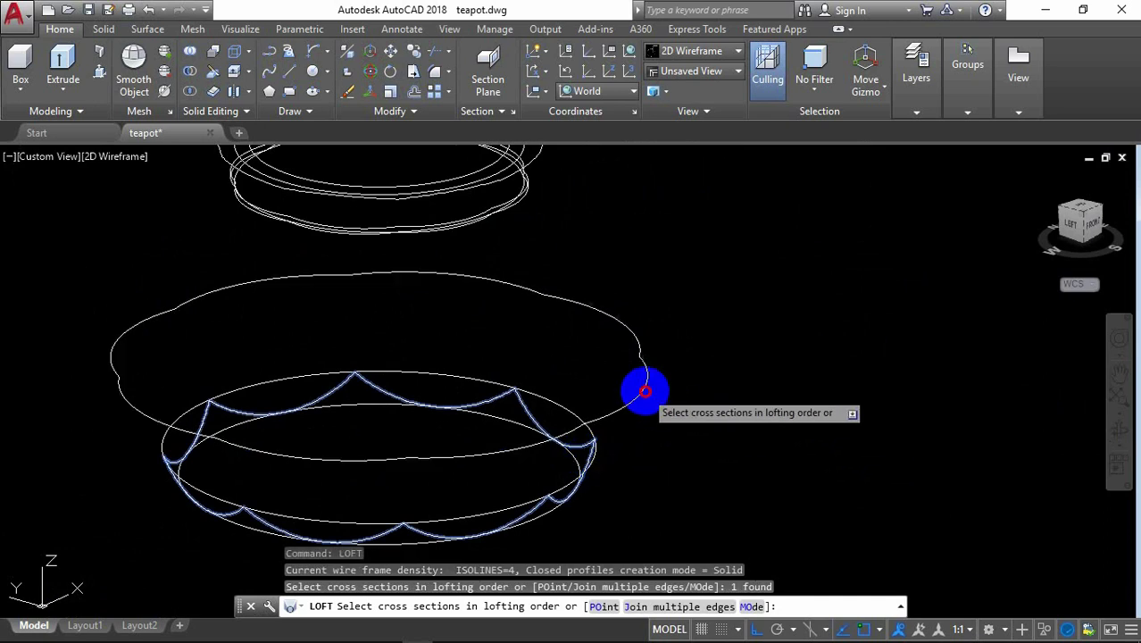
click(643, 389)
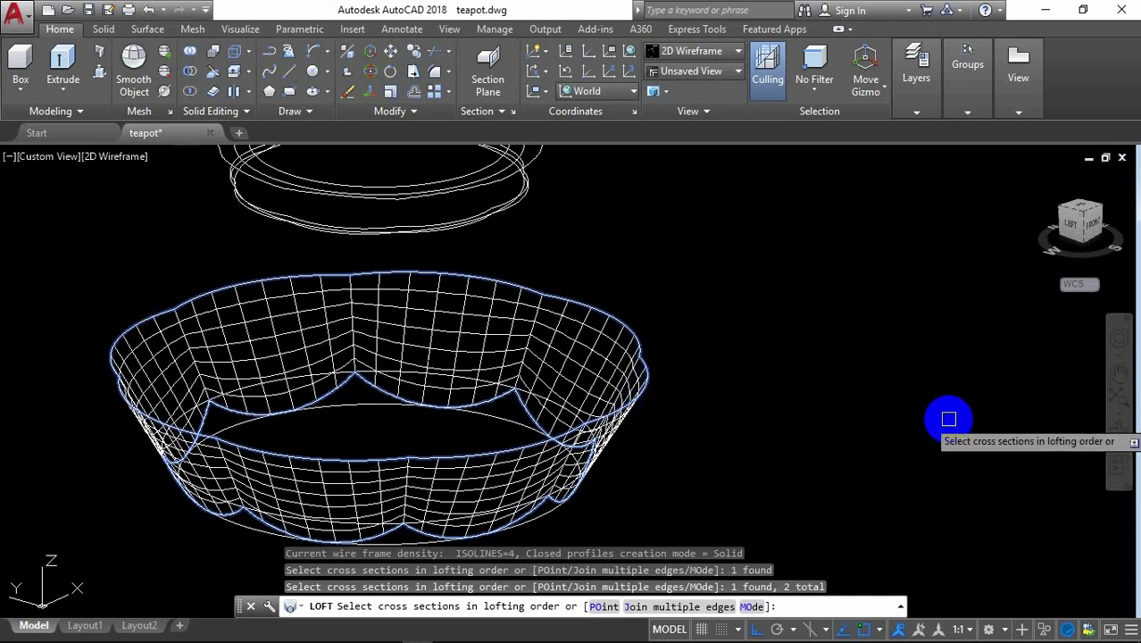
scroll(705, 281, up, 2)
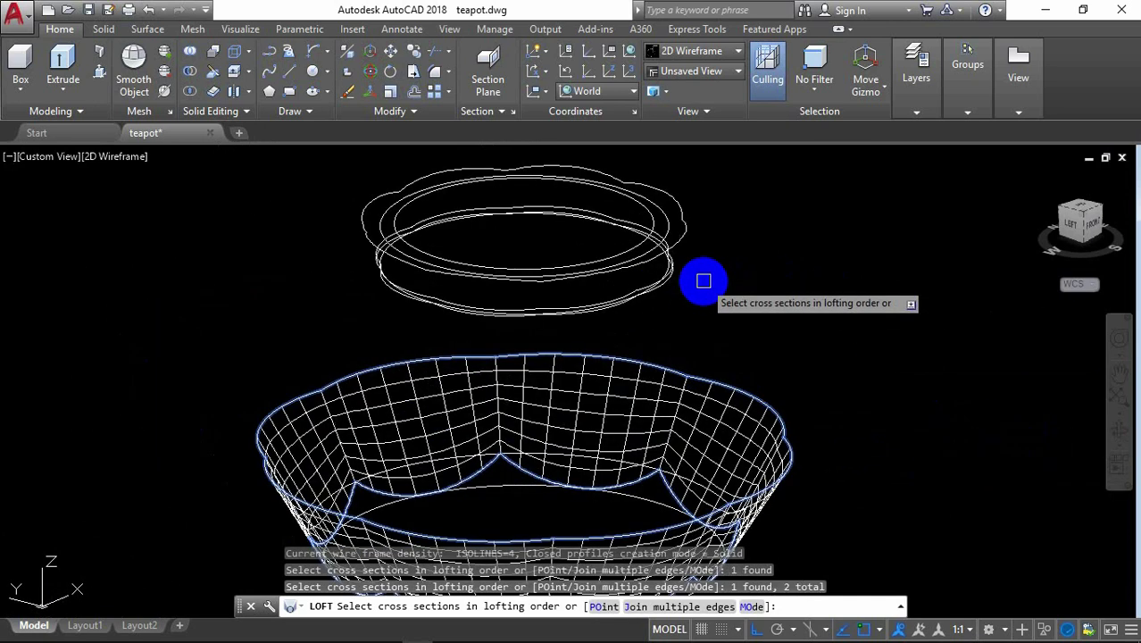
scroll(702, 281, up, 2)
scroll(680, 280, up, 2)
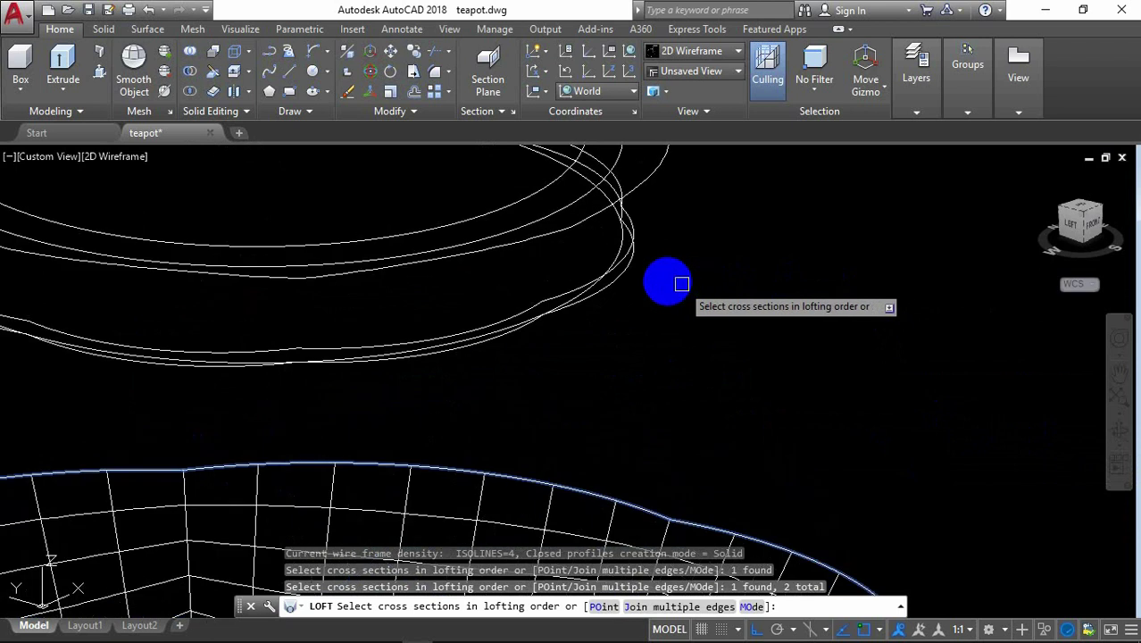
click(626, 279)
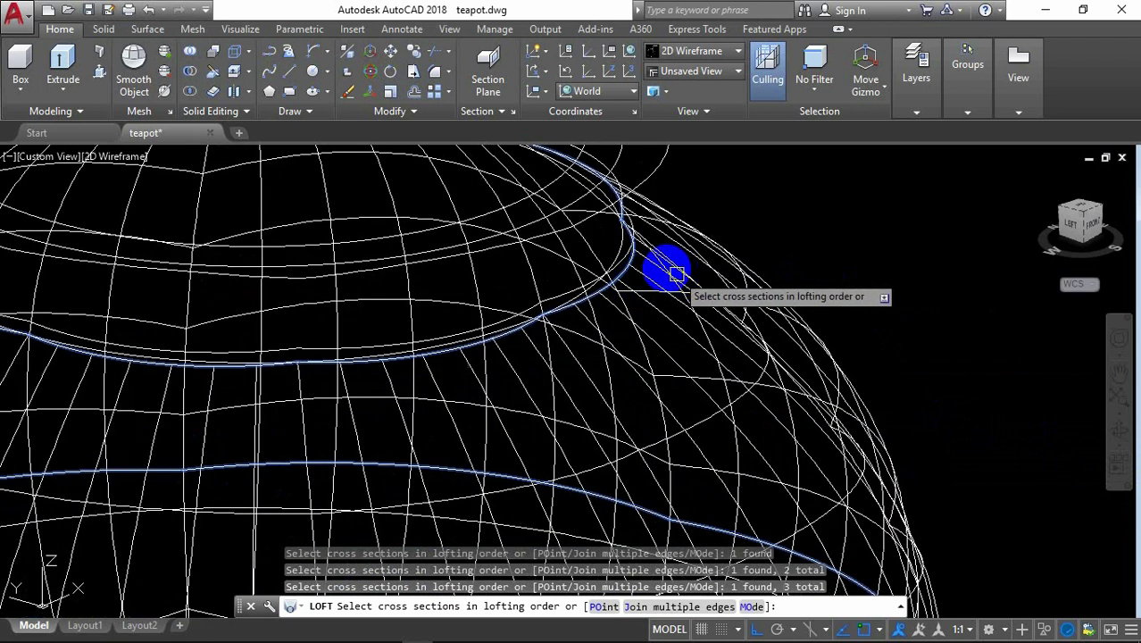
click(619, 260)
scroll(789, 277, down, 3)
scroll(779, 264, down, 2)
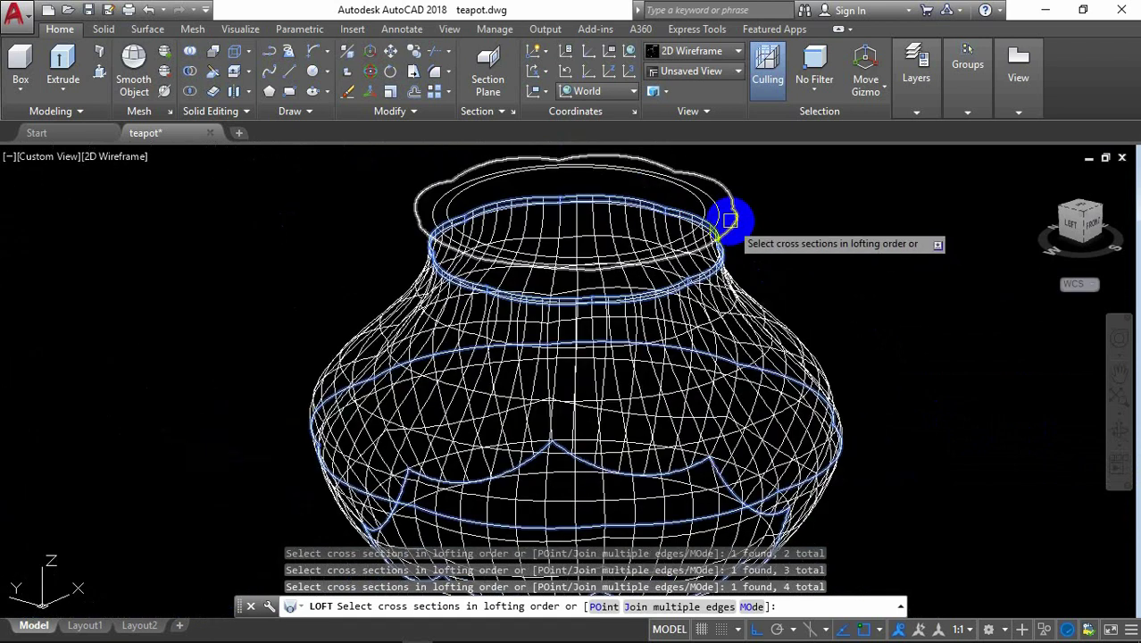
Step: Add the three neck rim sections and loft with the Cross sections only option
click(722, 214)
click(719, 212)
scroll(716, 211, up, 3)
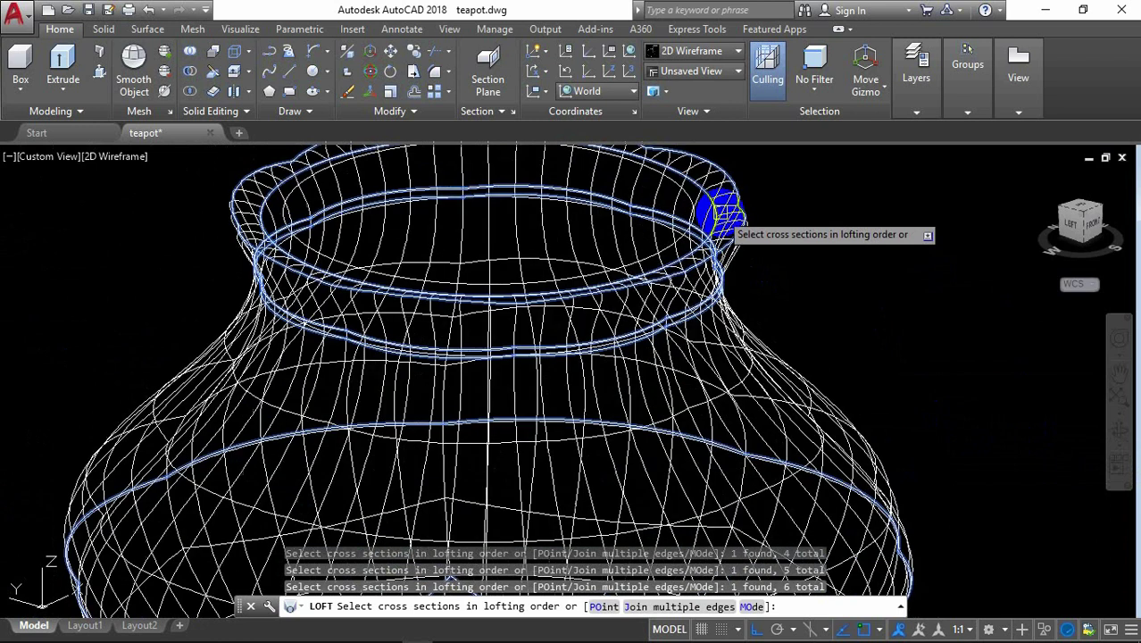
click(694, 219)
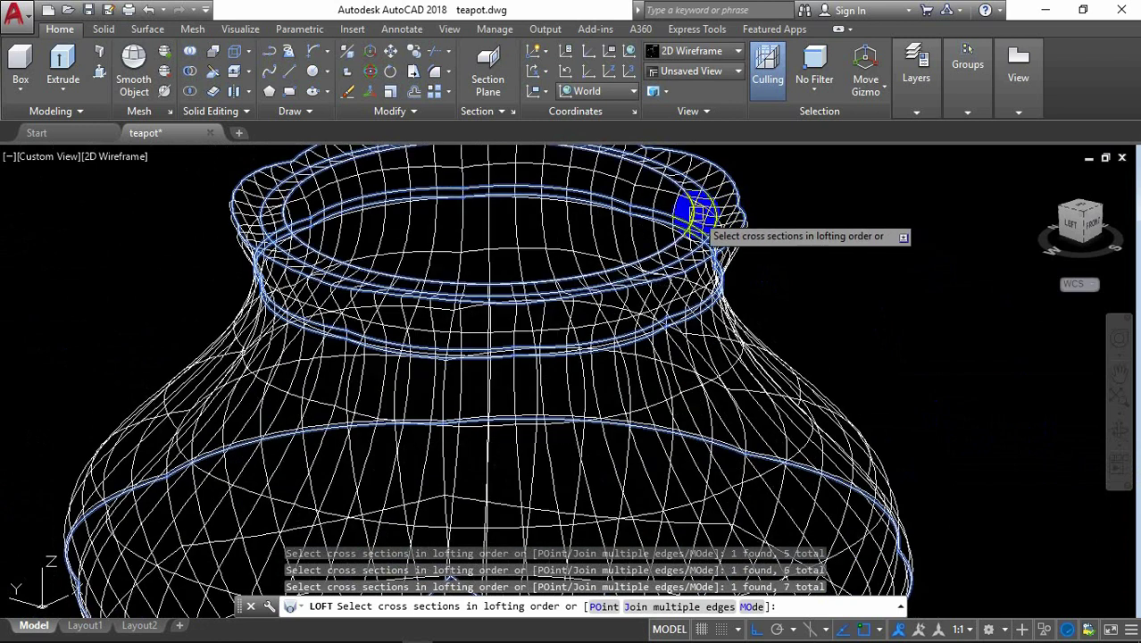
right_click(697, 220)
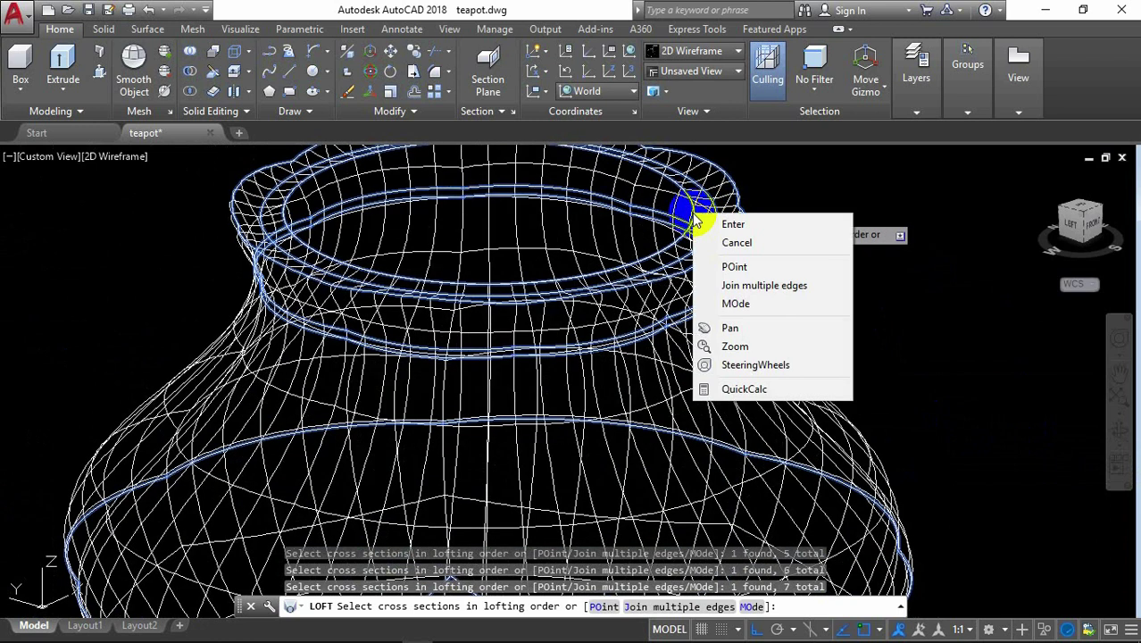
click(752, 225)
click(808, 303)
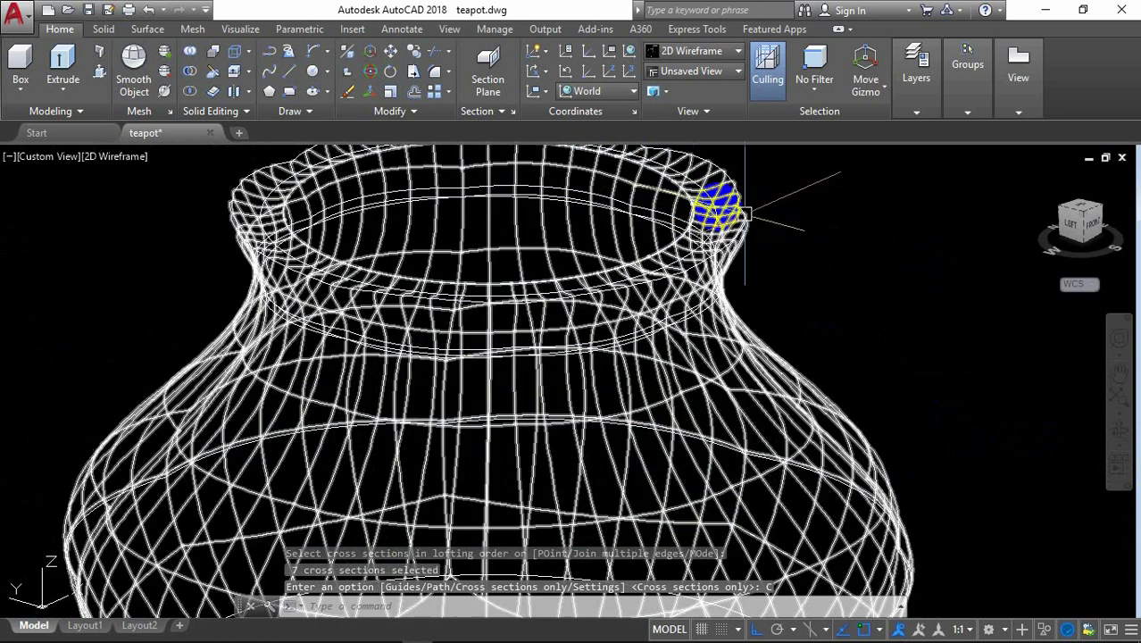
scroll(741, 197, down, 3)
scroll(678, 179, down, 2)
scroll(306, 199, up, 1)
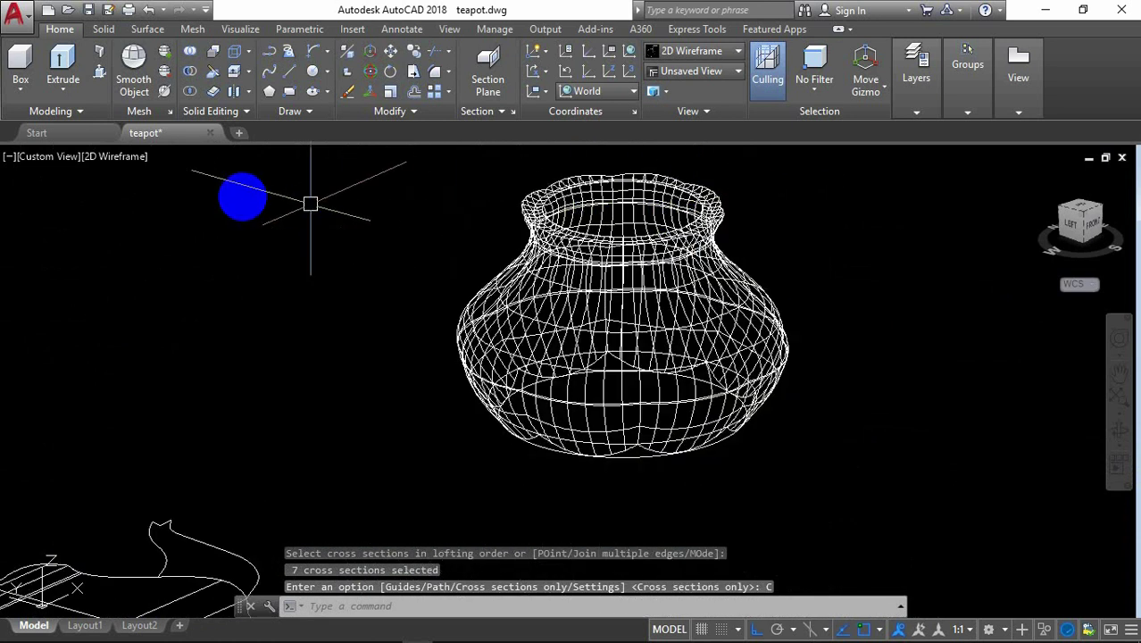
click(138, 161)
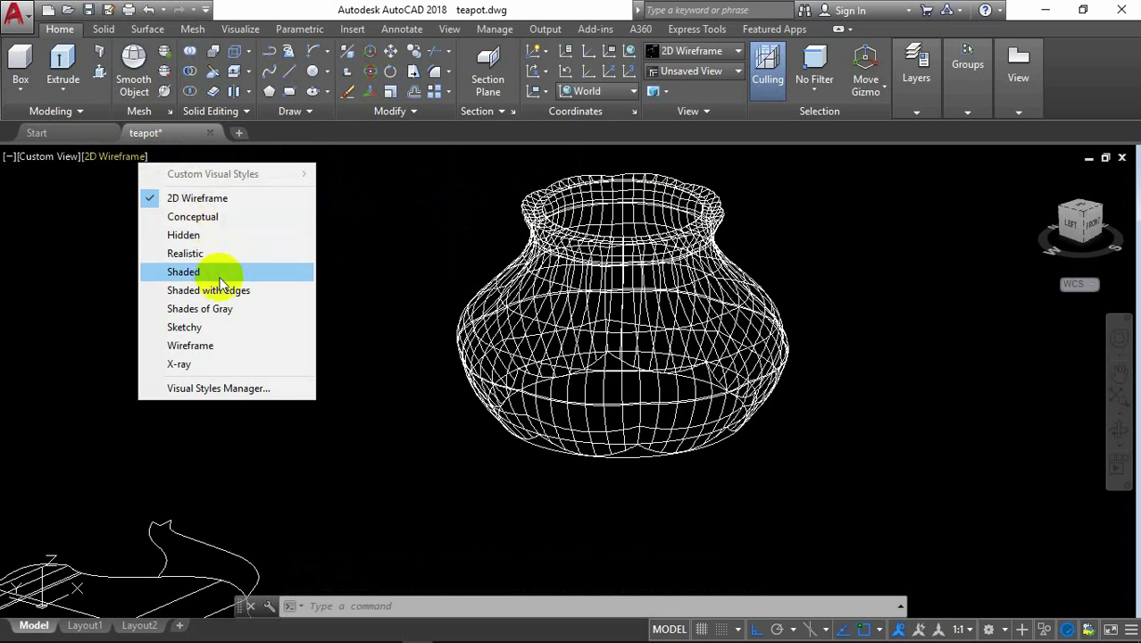
Step: Shade the lofted pot and orbit around it to inspect the fluted body and rim
click(220, 279)
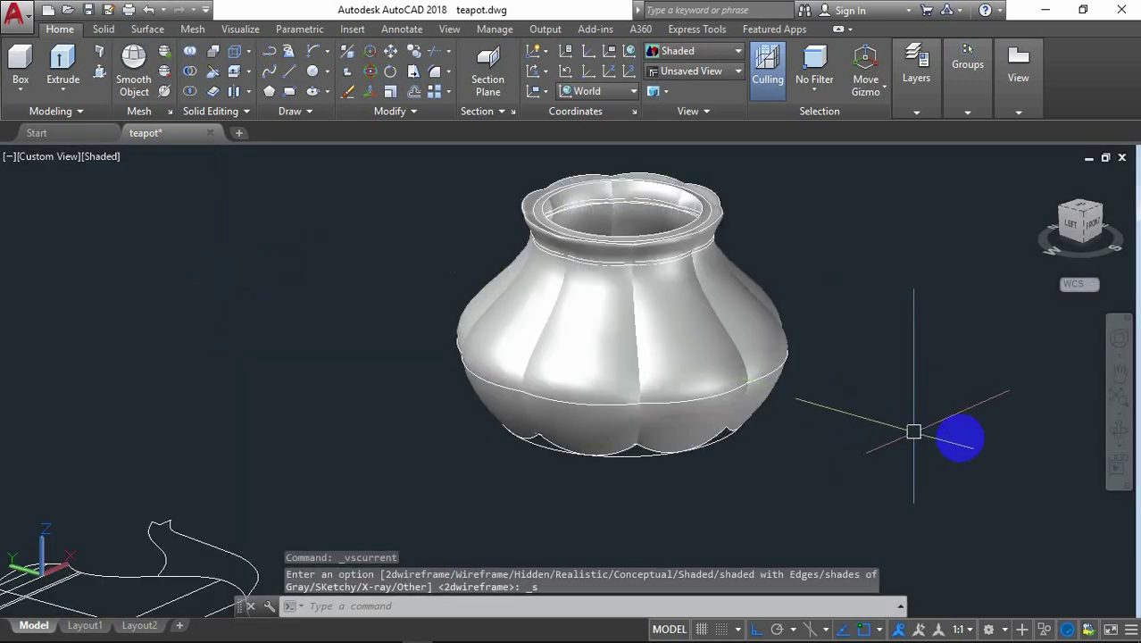
click(1115, 434)
mouse_move(682, 353)
mouse_down()
mouse_move(746, 314)
mouse_move(692, 314)
mouse_up()
mouse_move(697, 386)
mouse_down()
mouse_move(677, 306)
mouse_move(663, 343)
mouse_move(671, 438)
mouse_move(695, 191)
mouse_move(720, 170)
mouse_move(764, 265)
mouse_move(756, 222)
mouse_move(800, 257)
mouse_move(736, 280)
mouse_move(764, 284)
mouse_move(797, 265)
mouse_move(723, 403)
mouse_move(728, 394)
mouse_move(729, 419)
mouse_move(609, 534)
mouse_move(647, 511)
mouse_move(652, 400)
mouse_move(565, 357)
mouse_move(588, 377)
mouse_move(674, 403)
mouse_move(683, 428)
mouse_move(725, 446)
mouse_up()
drag(688, 458, 657, 464)
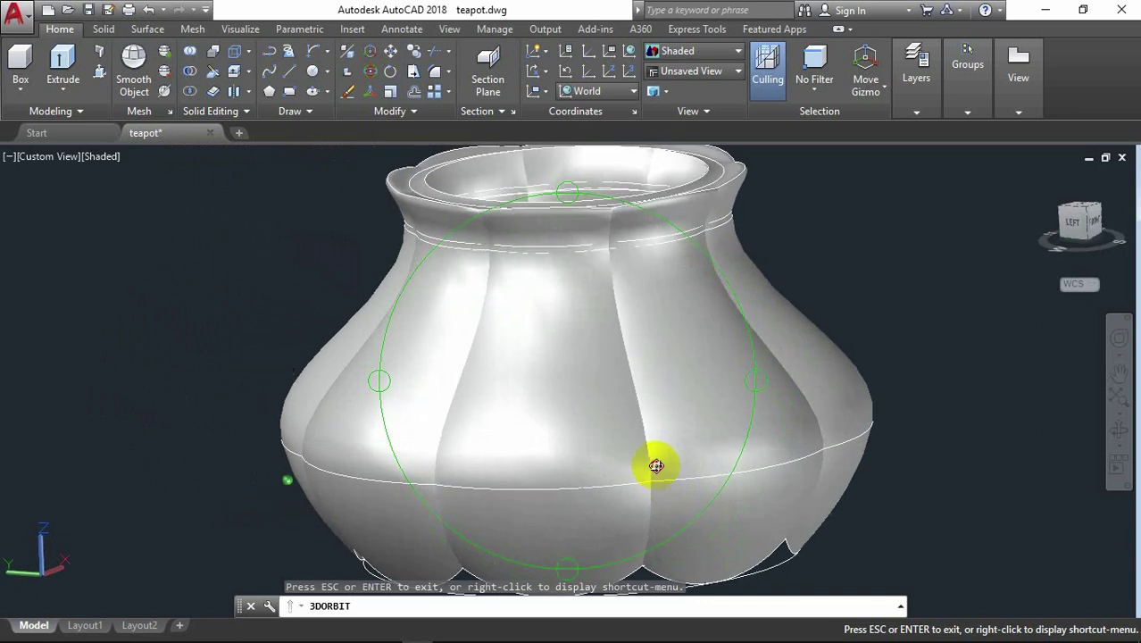
drag(612, 413, 731, 415)
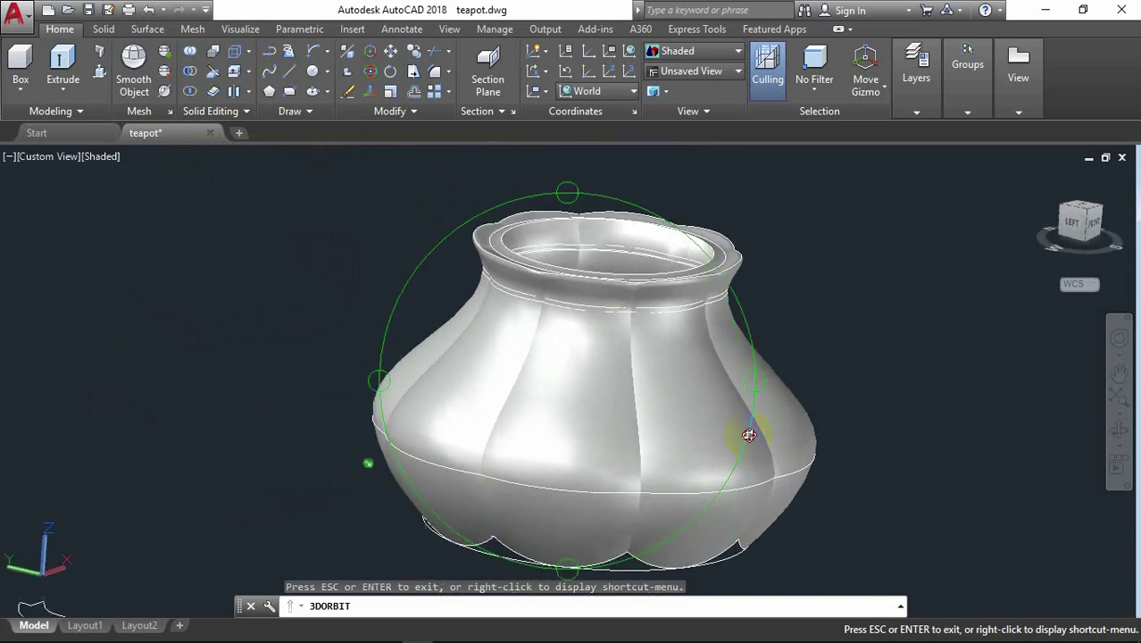
right_click(852, 295)
click(973, 301)
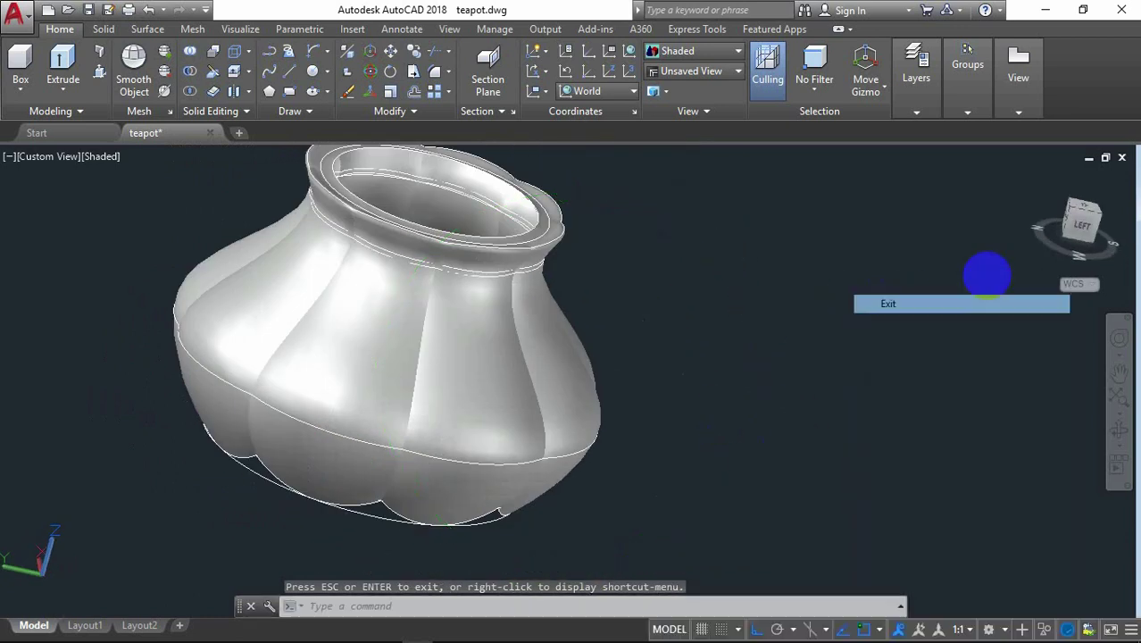
Step: Step through ViewCube corners to settle on the SW Isometric view of the pot
click(1077, 218)
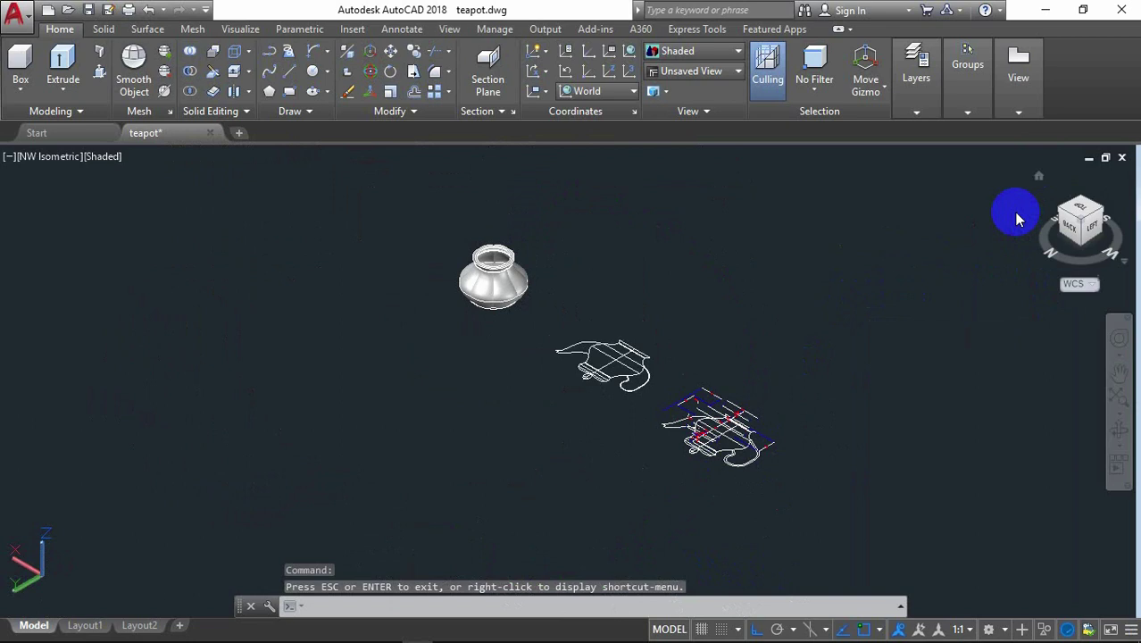
click(1080, 200)
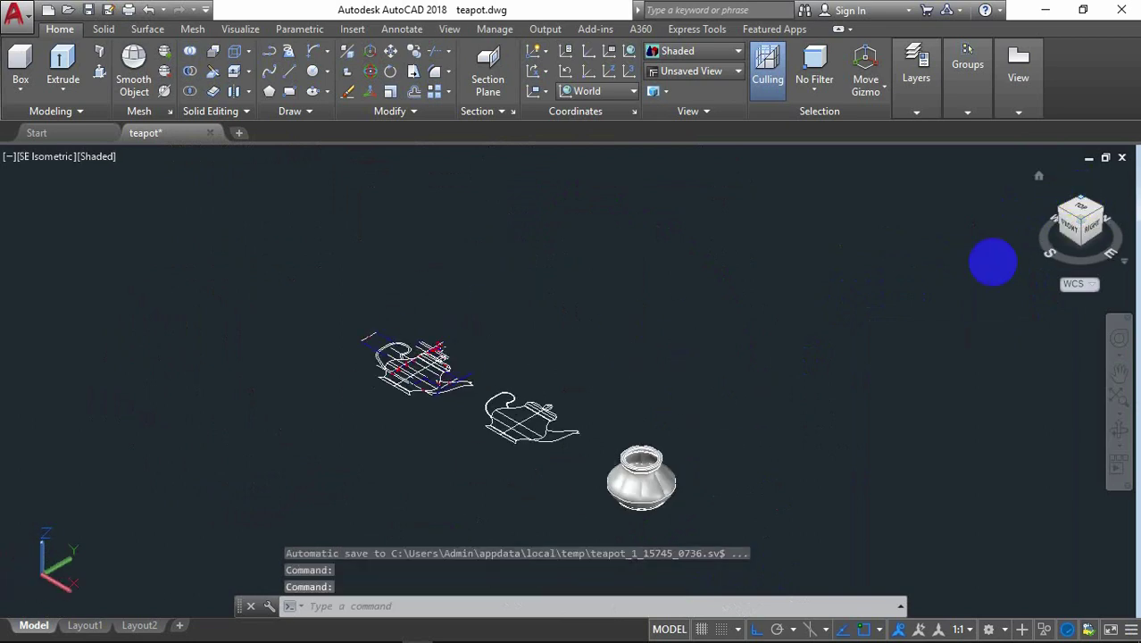
click(625, 491)
scroll(625, 535, up, 3)
scroll(638, 513, up, 2)
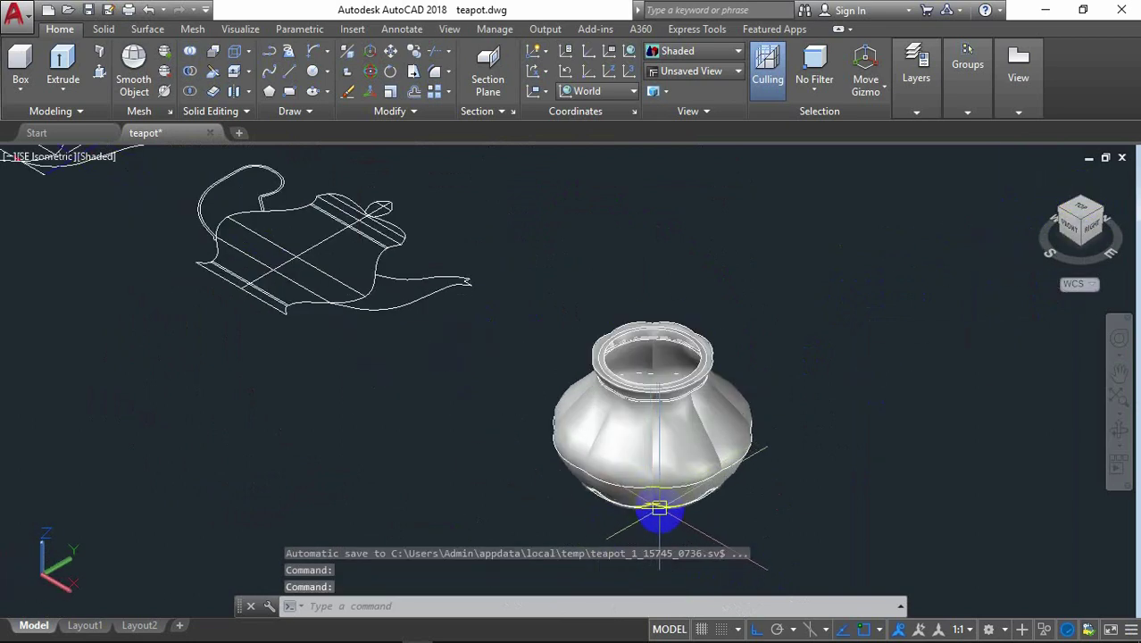
scroll(659, 508, up, 3)
scroll(662, 510, down, 3)
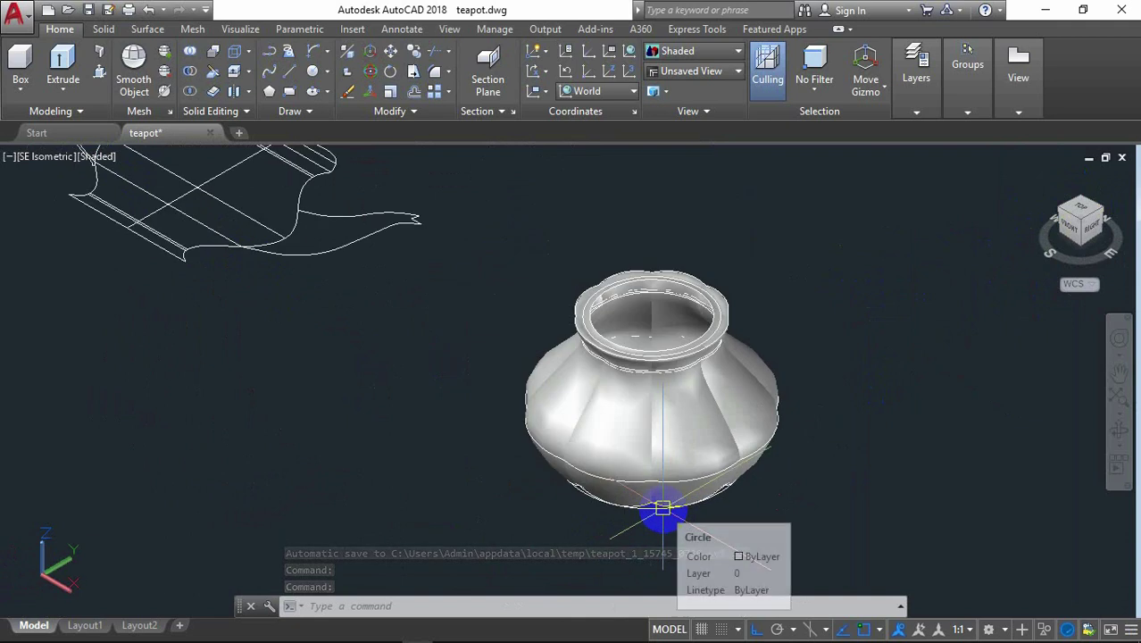
scroll(558, 454, down, 2)
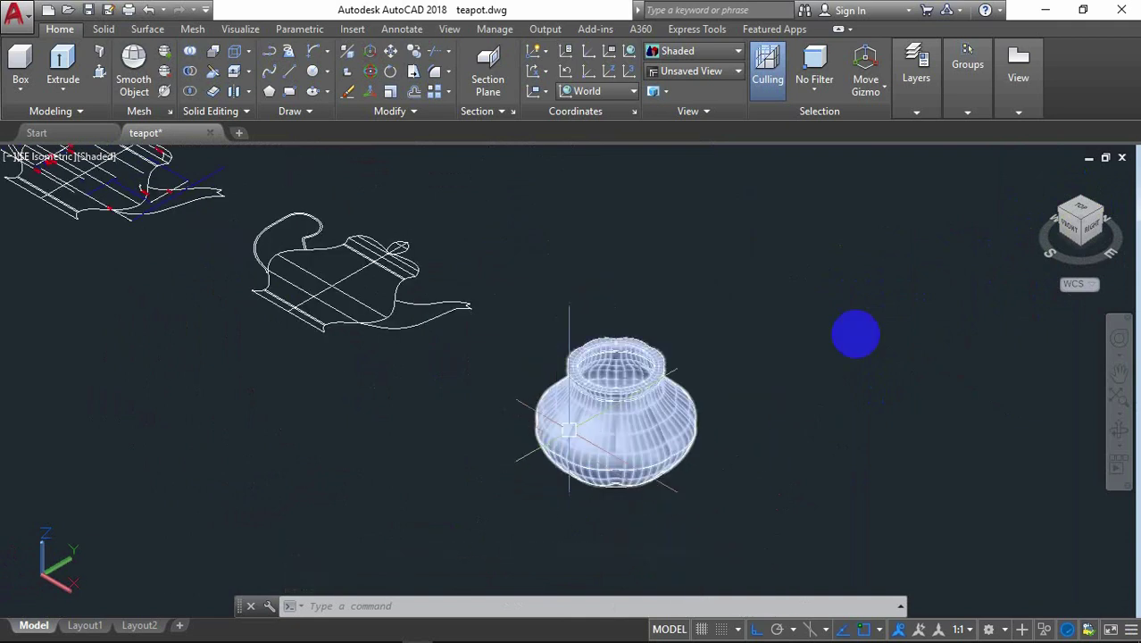
click(1062, 214)
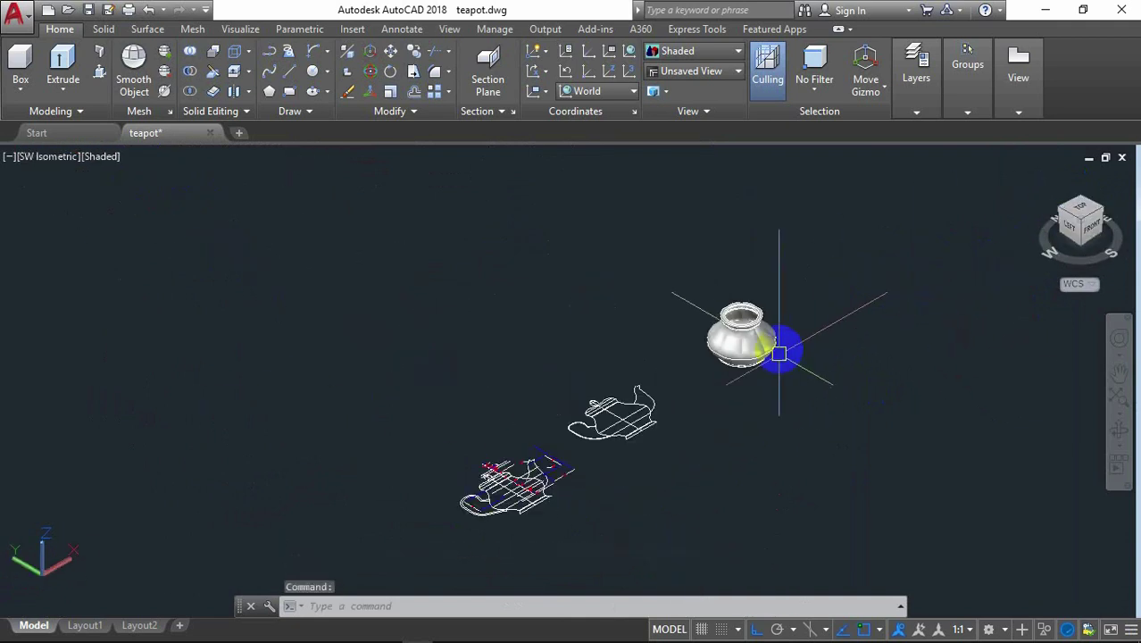
scroll(723, 387, up, 2)
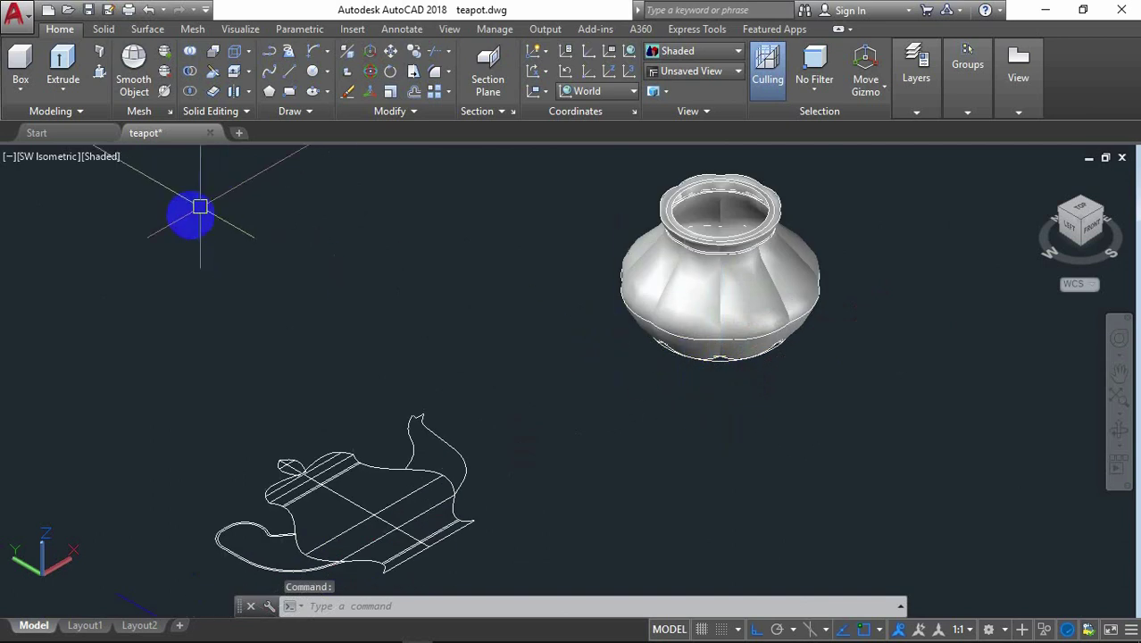
click(91, 160)
Step: Return to wireframe and orbit to a zoomed-in front view of the pot mesh
click(154, 195)
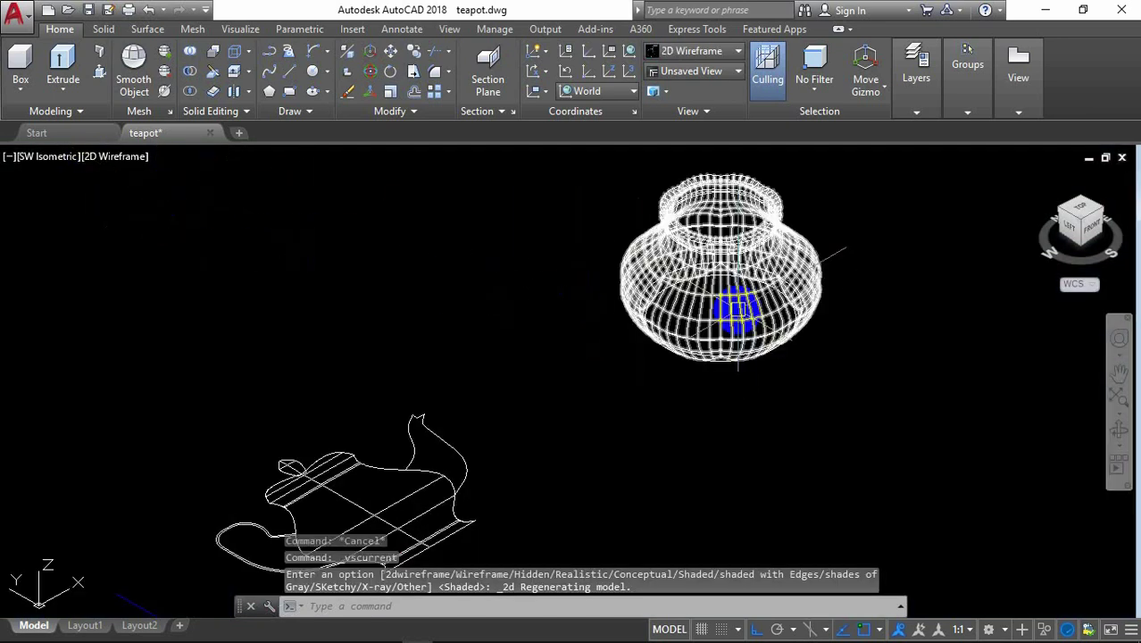
click(1119, 431)
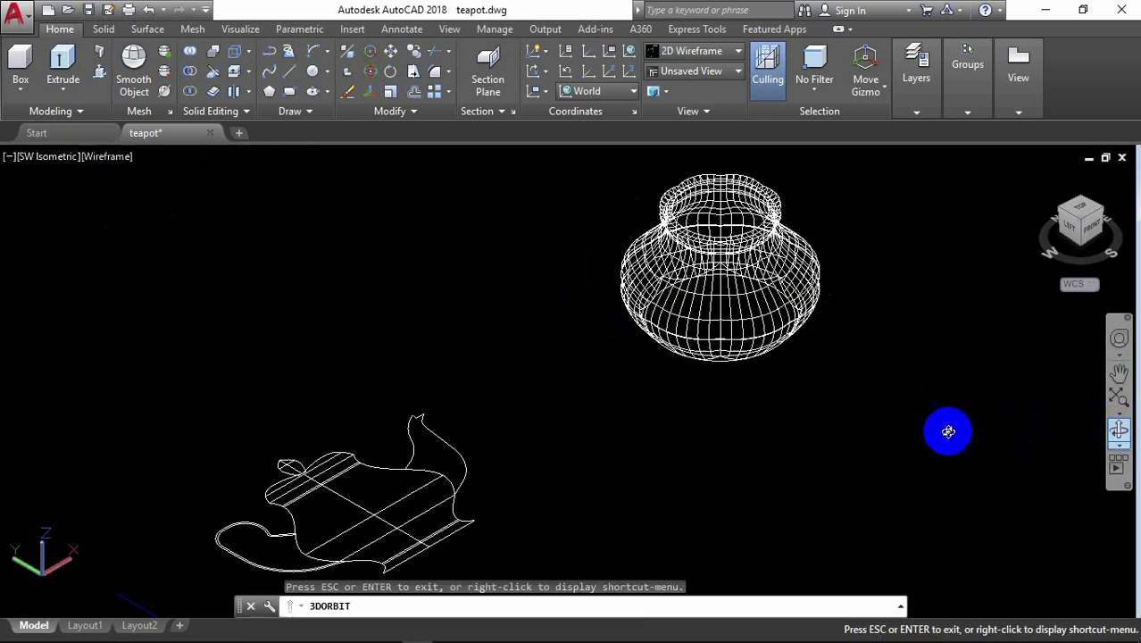
mouse_move(948, 431)
mouse_down()
mouse_move(883, 356)
mouse_move(880, 370)
mouse_up()
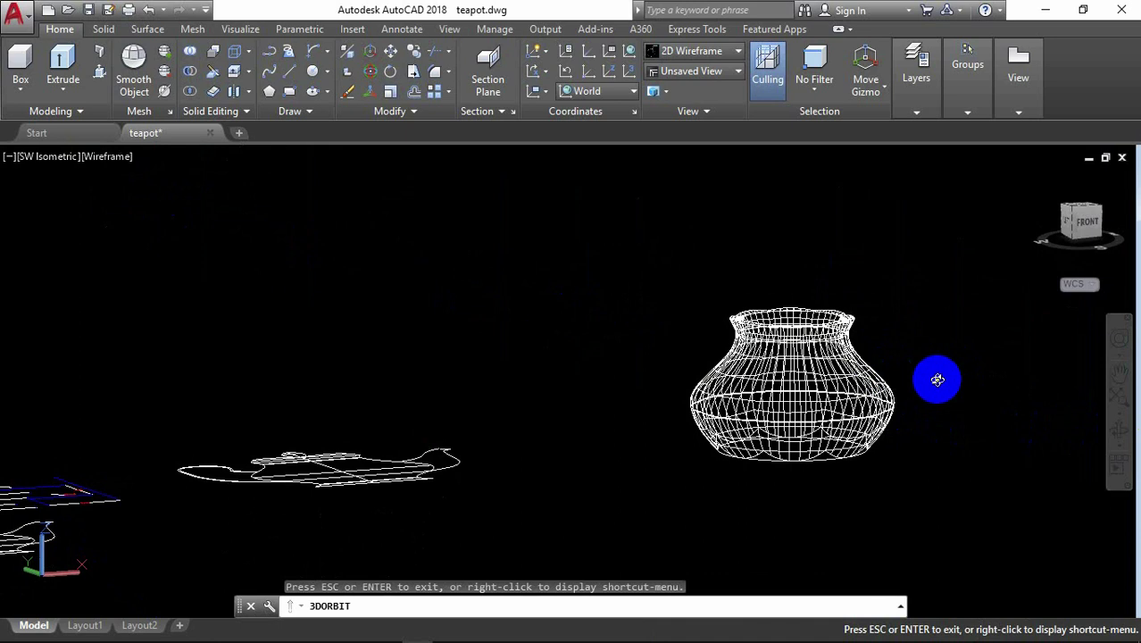
scroll(832, 388, up, 1)
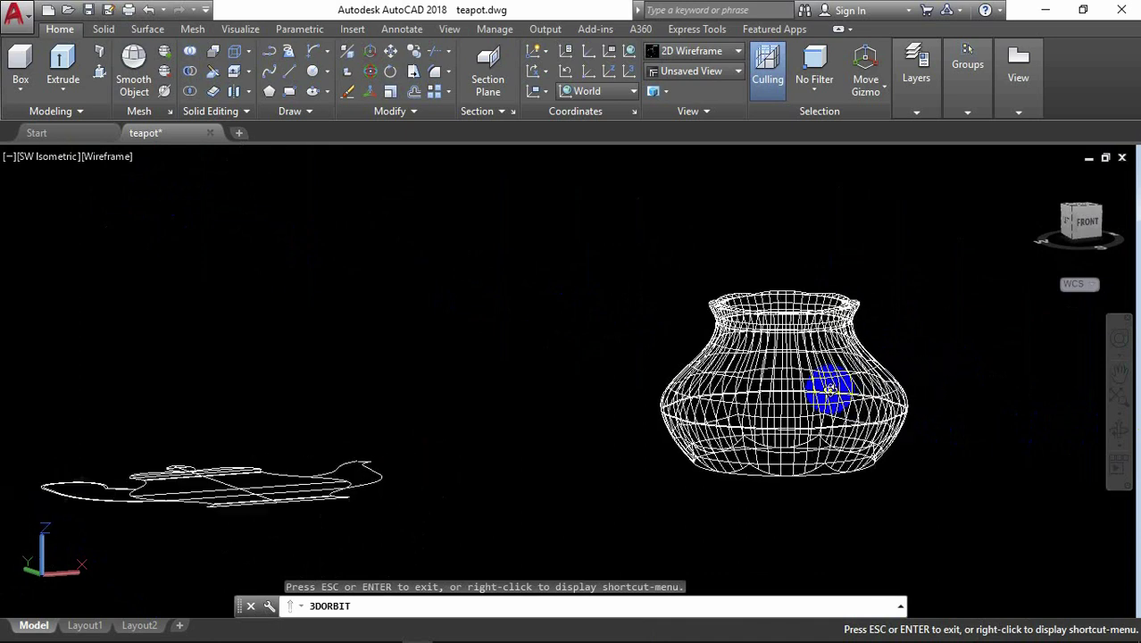
scroll(830, 389, up, 1)
scroll(830, 389, up, 1)
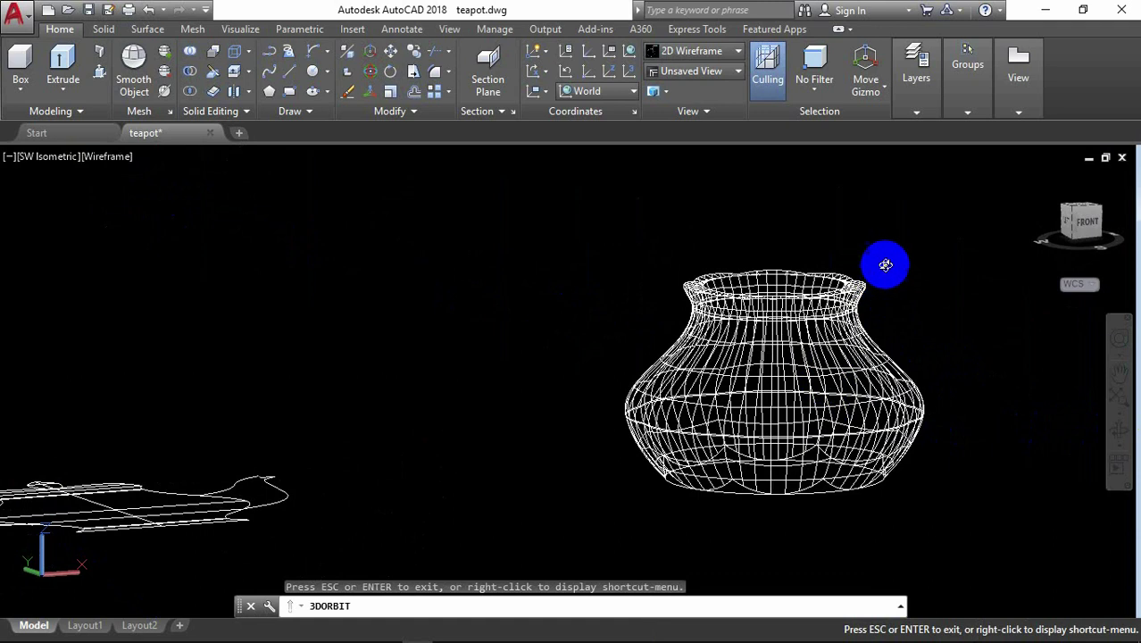
right_click(888, 259)
click(921, 258)
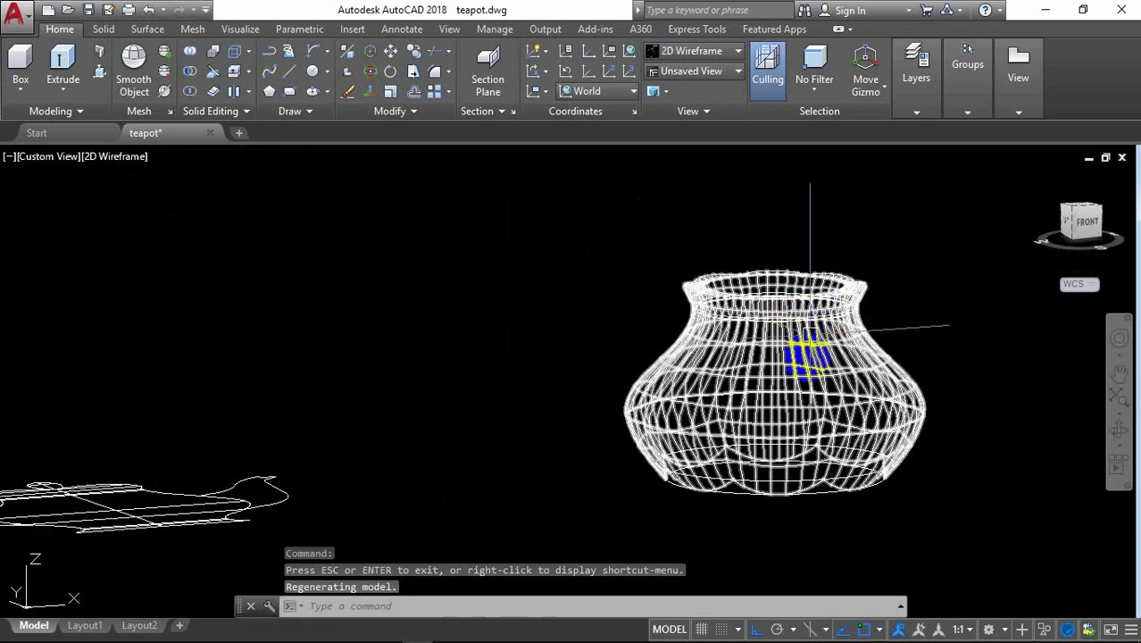
Step: Hide the fluted pot mesh with Hide Objects, leaving only the profile curves
click(812, 384)
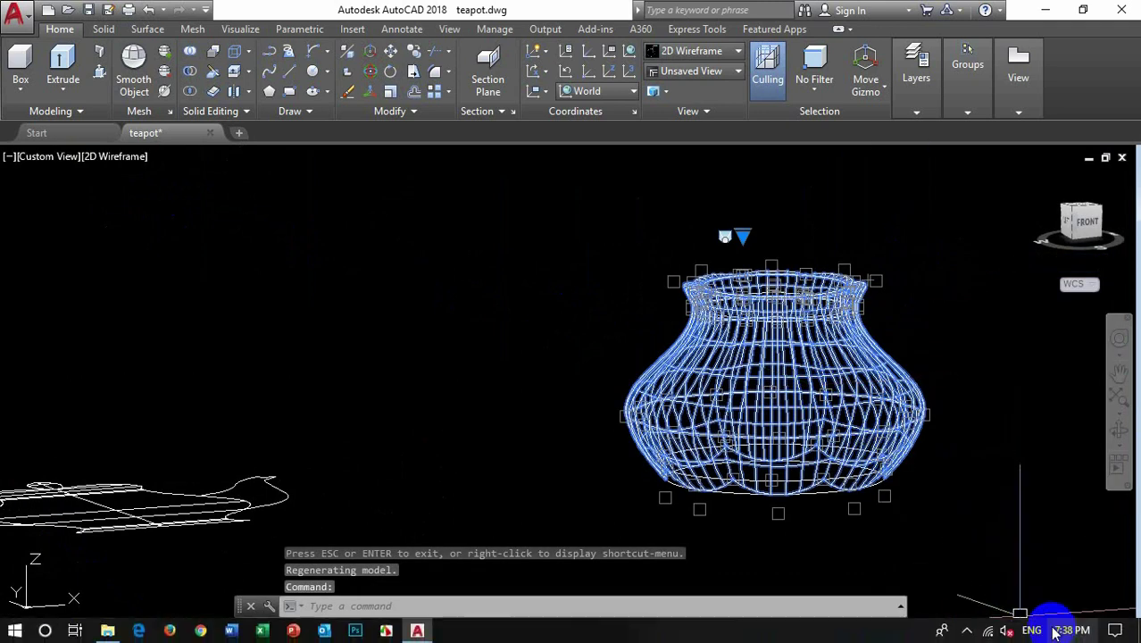
click(1046, 629)
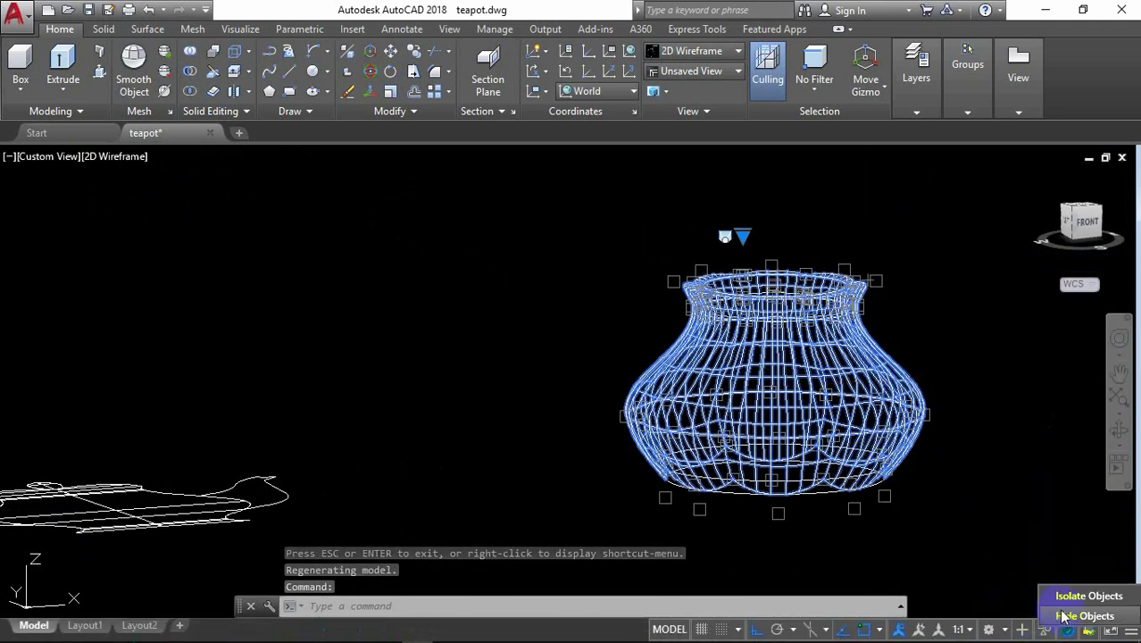
click(1063, 616)
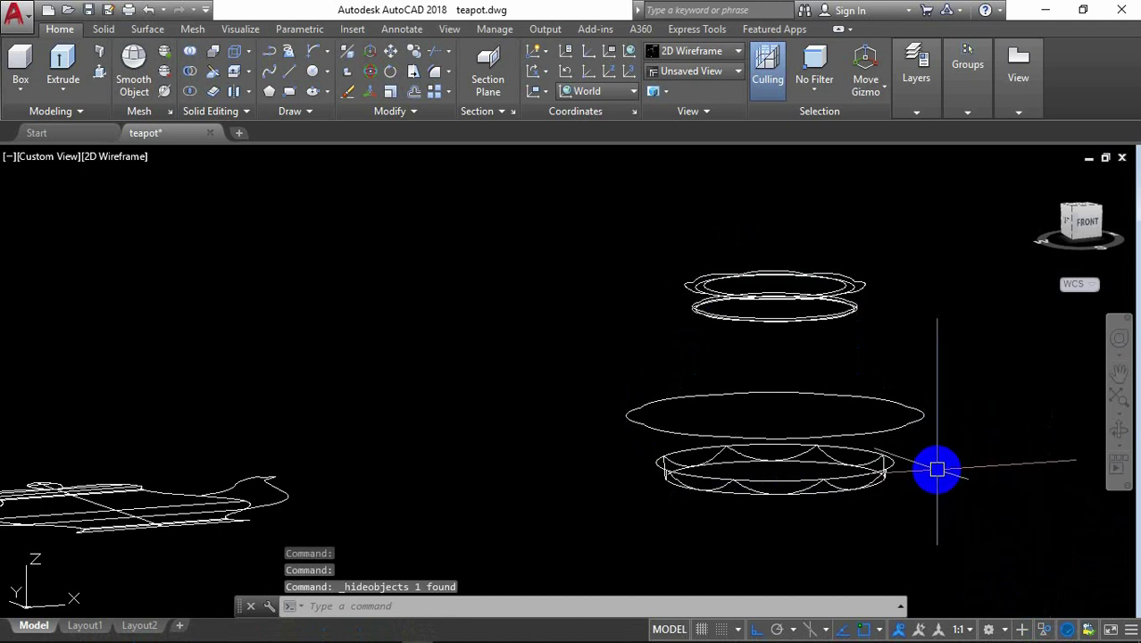
scroll(936, 469, down, 2)
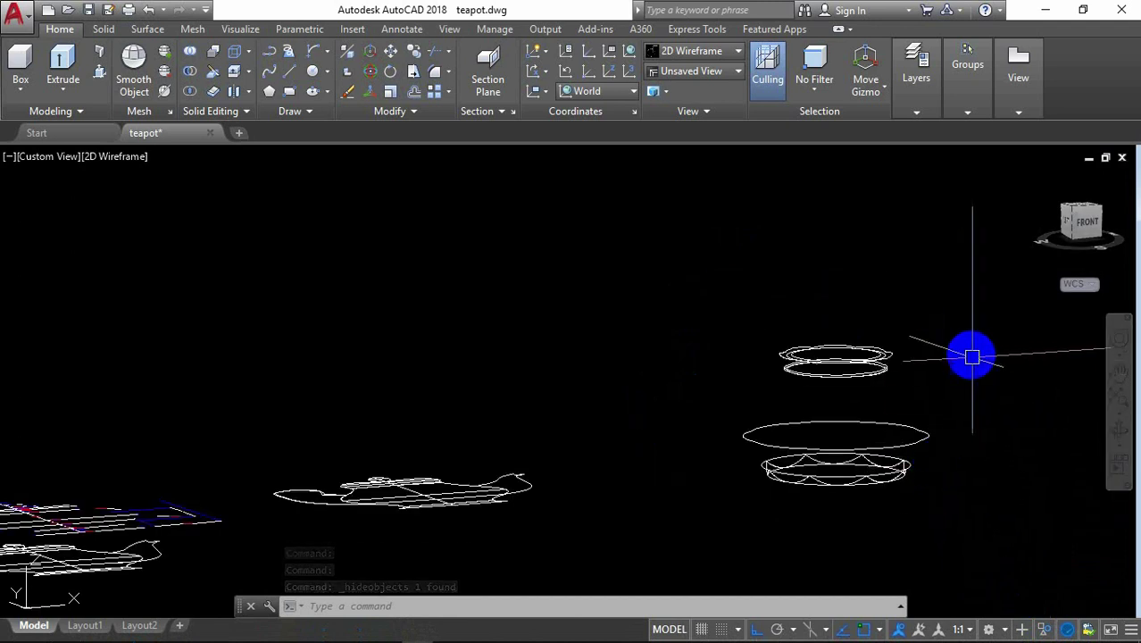
Step: View from Top, zoom over the base dimensions and rim circles, and set Wireframe style
click(1085, 208)
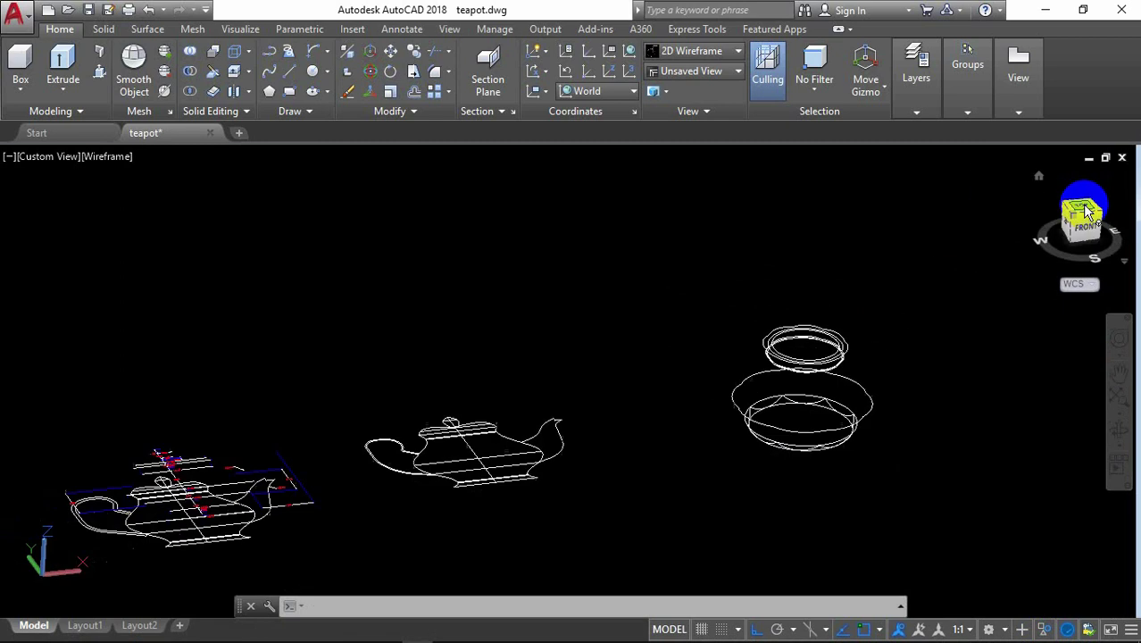
scroll(412, 410, up, 2)
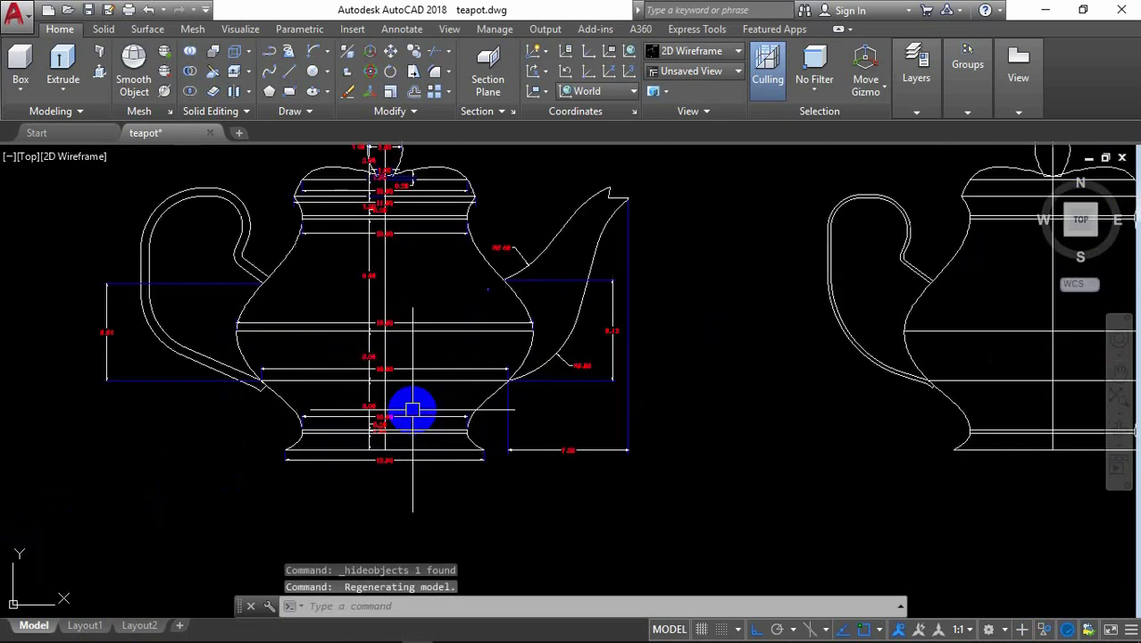
scroll(415, 440, up, 2)
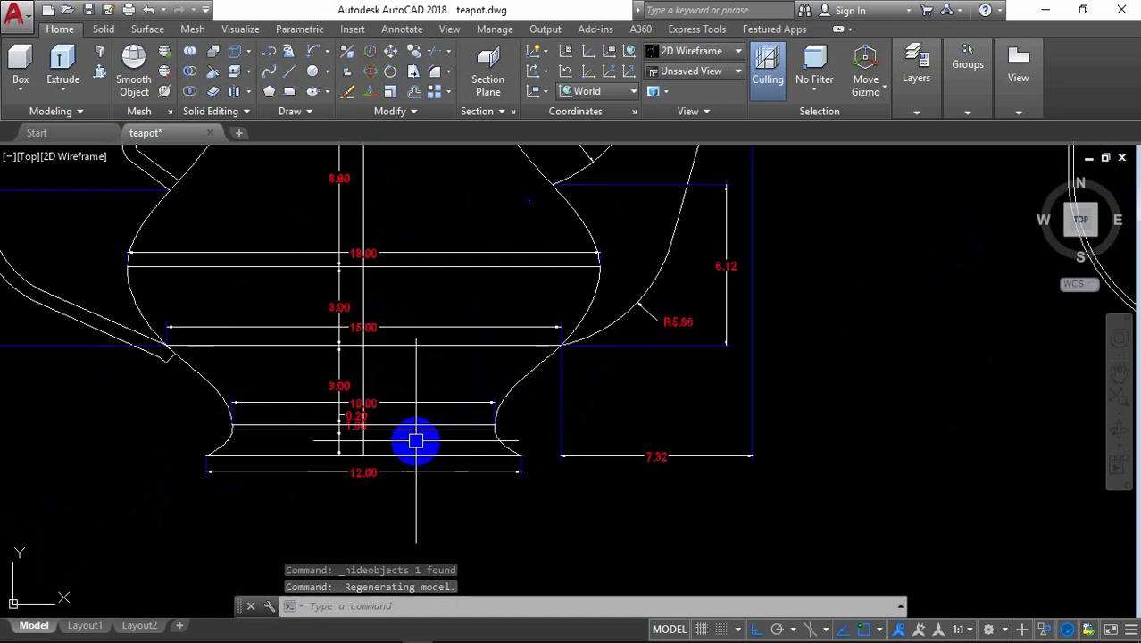
scroll(415, 440, up, 2)
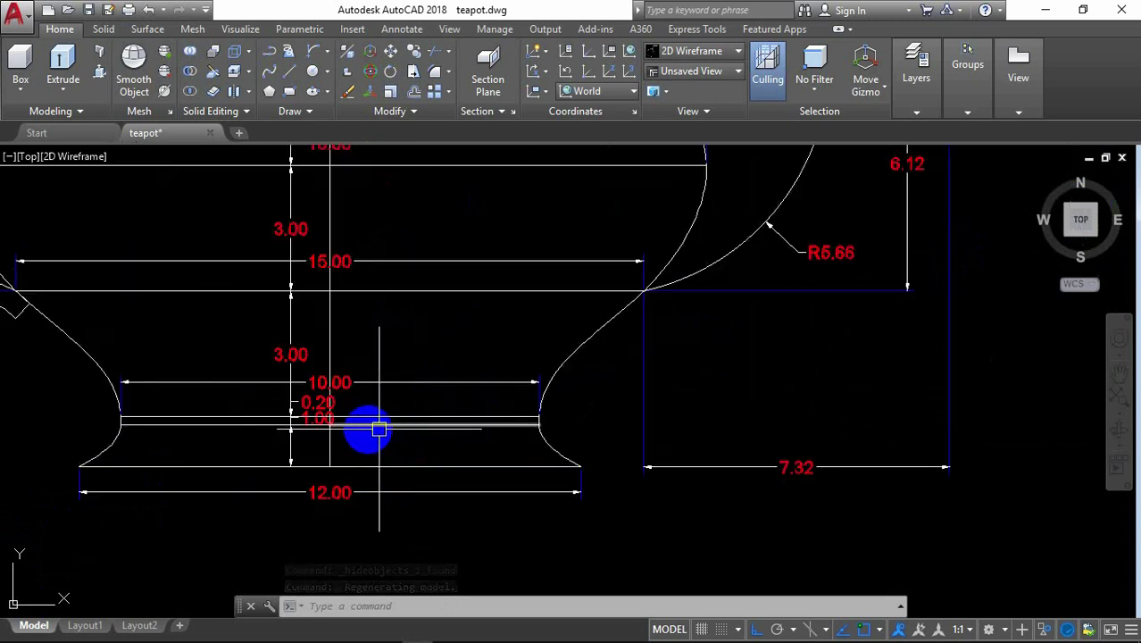
scroll(314, 431, up, 2)
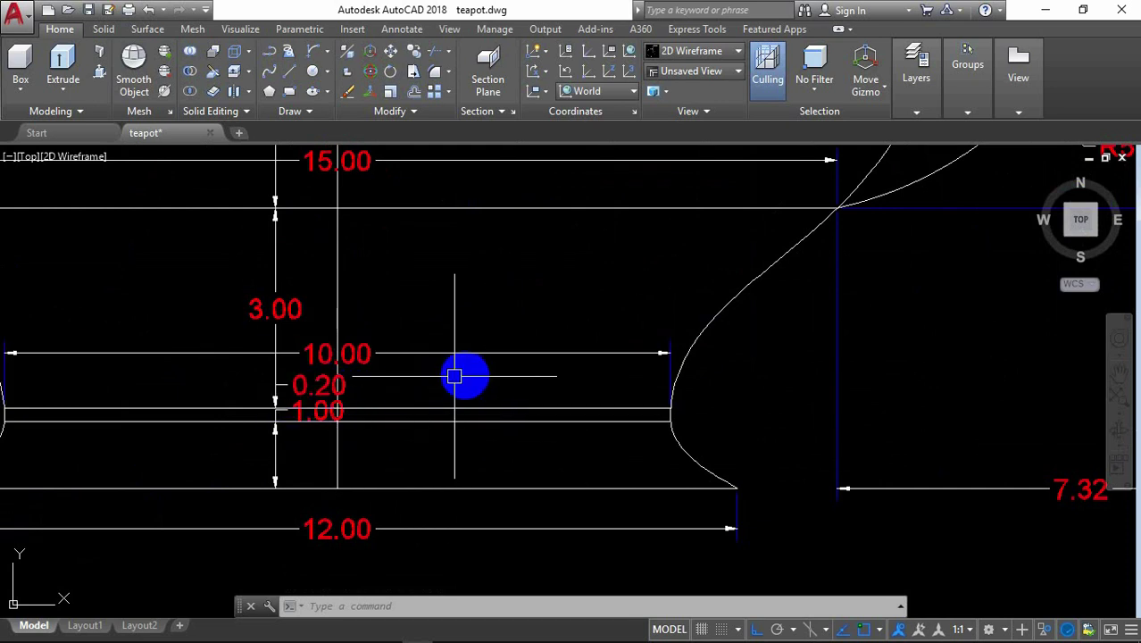
scroll(486, 372, down, 2)
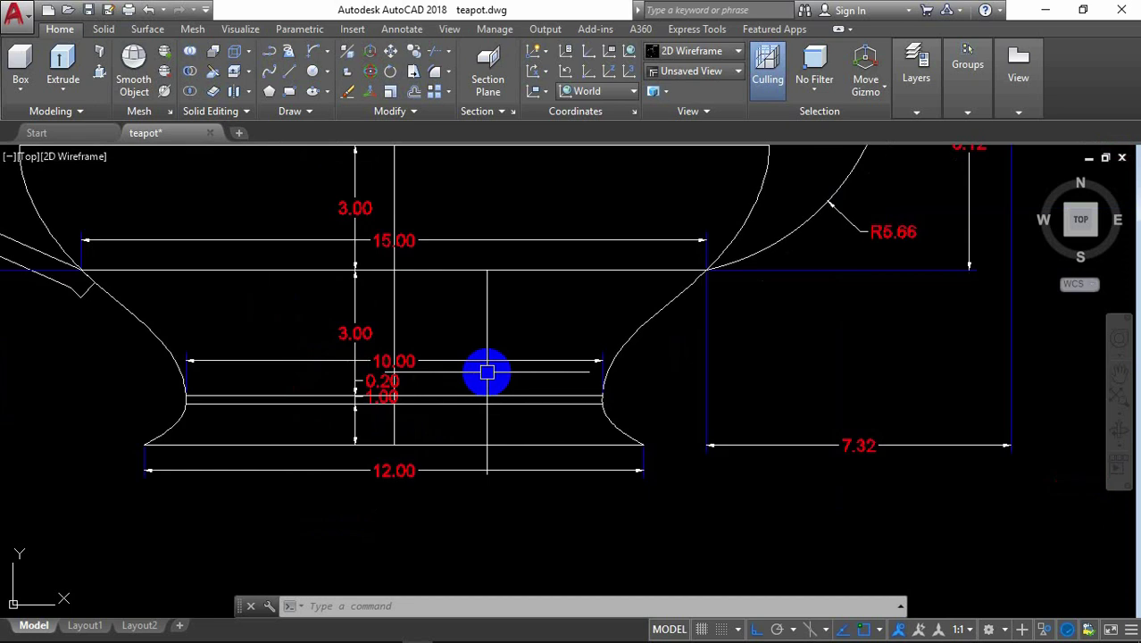
scroll(312, 326, down, 2)
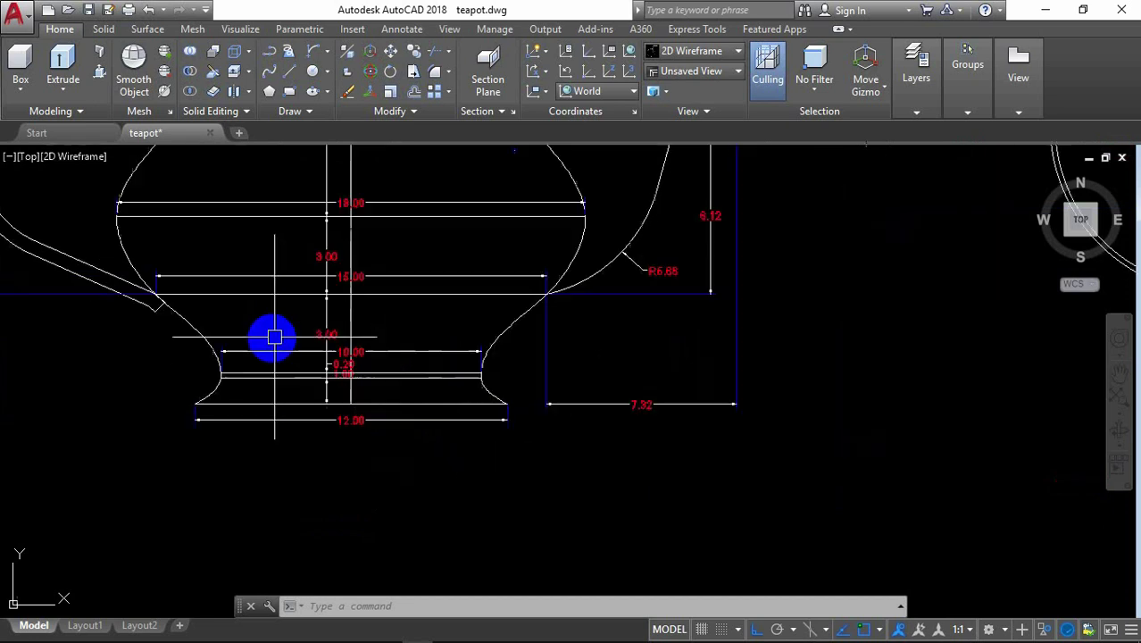
scroll(268, 331, down, 2)
scroll(268, 338, down, 2)
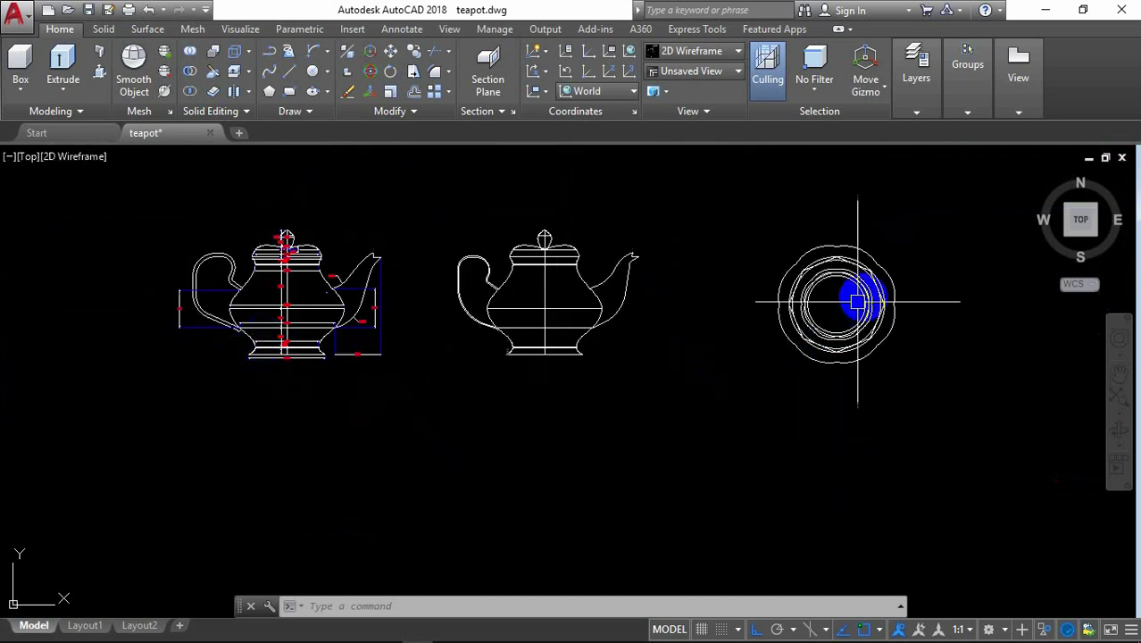
scroll(872, 297, up, 2)
scroll(835, 288, up, 2)
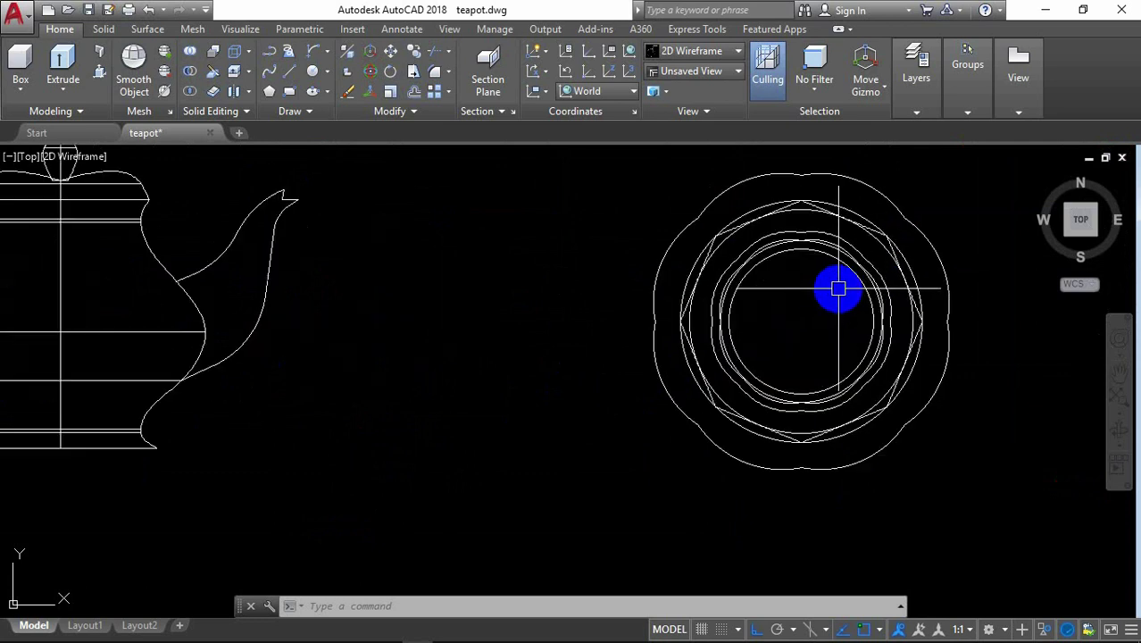
scroll(838, 288, down, 2)
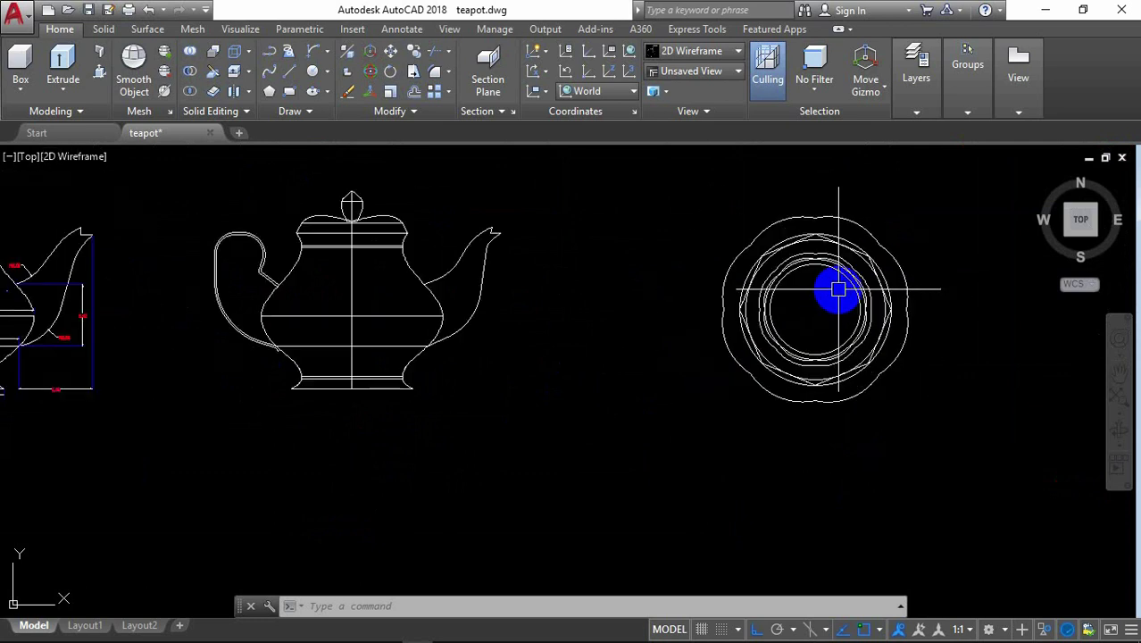
scroll(838, 288, up, 2)
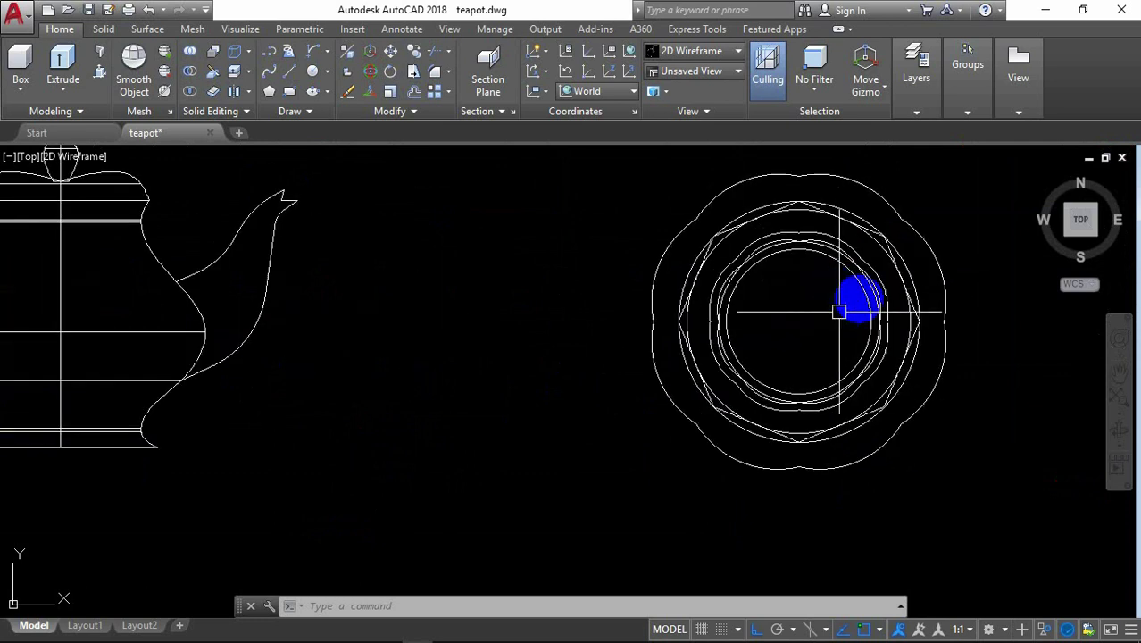
click(1066, 239)
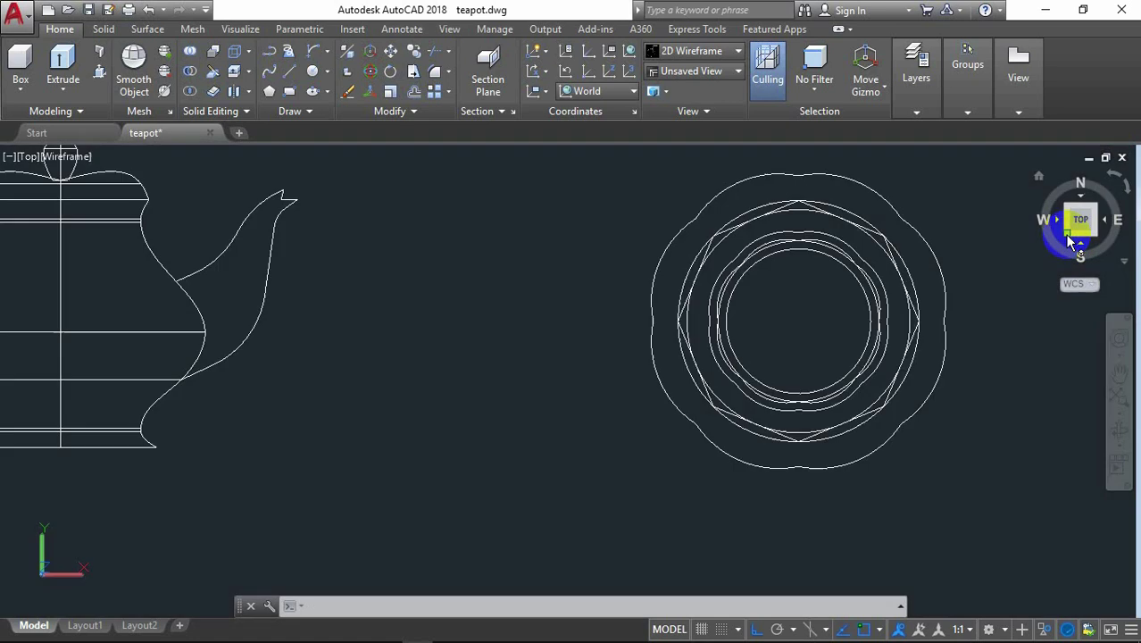
Step: In southwest isometric view, draw a circle of diameter 10 centred on the bowl
click(1071, 241)
scroll(759, 348, up, 2)
scroll(705, 268, up, 2)
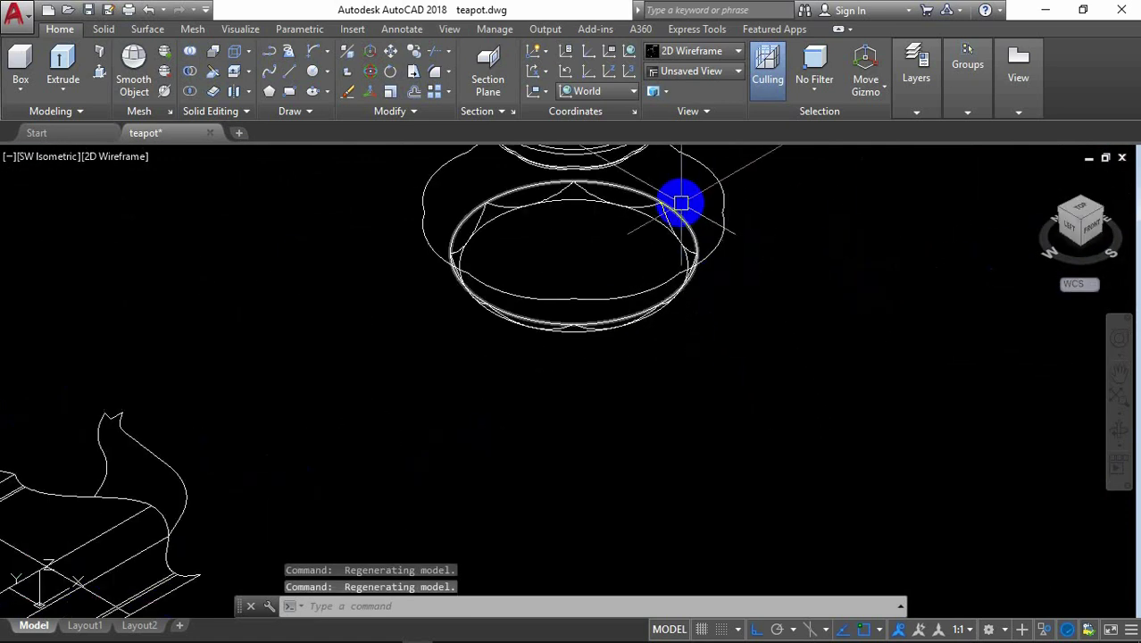
middle_drag(681, 203, 754, 277)
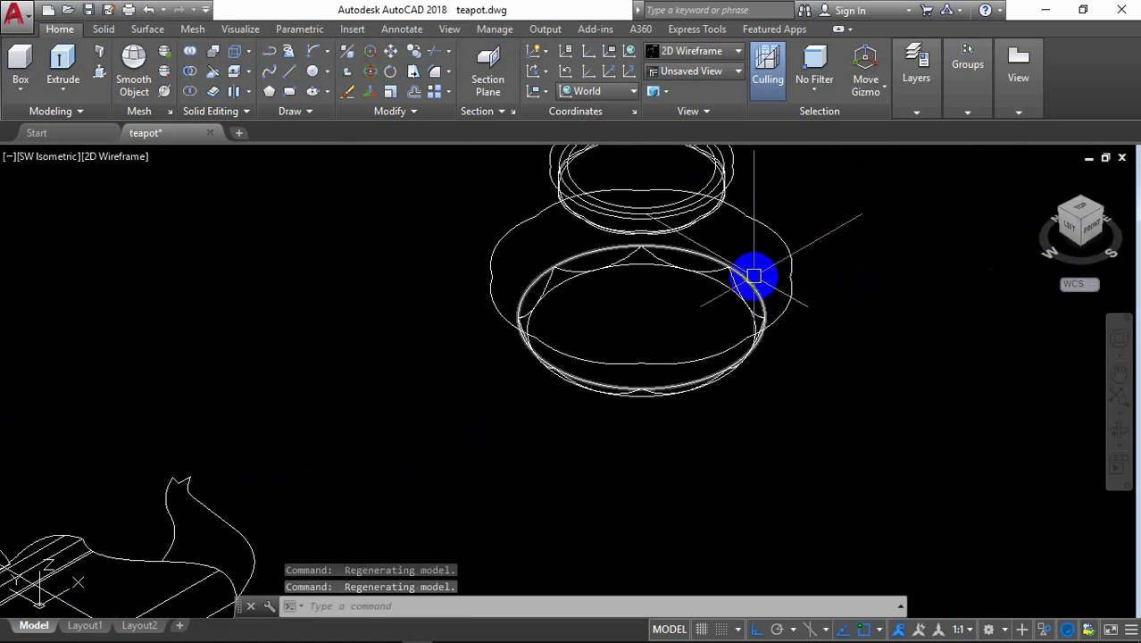
text(c)
key(Return)
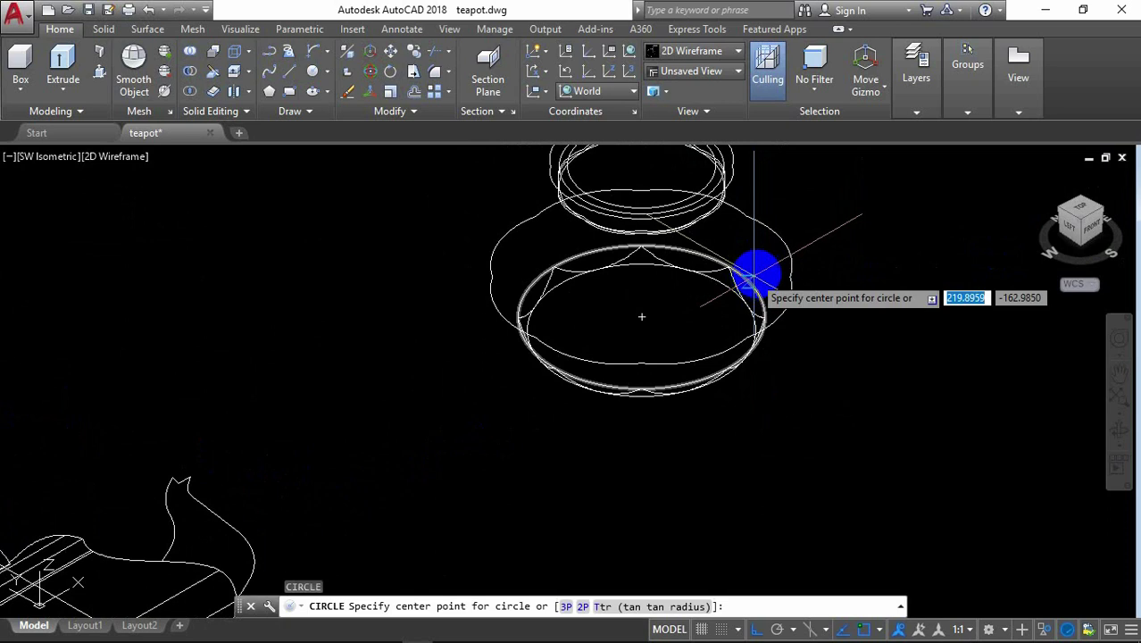
scroll(754, 286, up, 2)
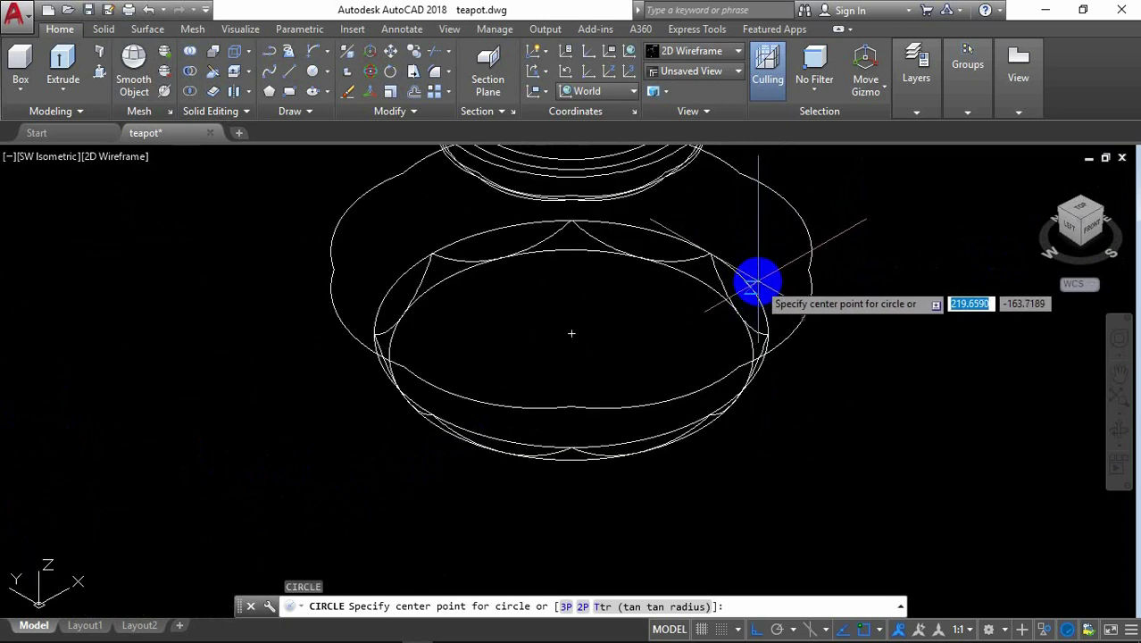
click(571, 333)
text(d)
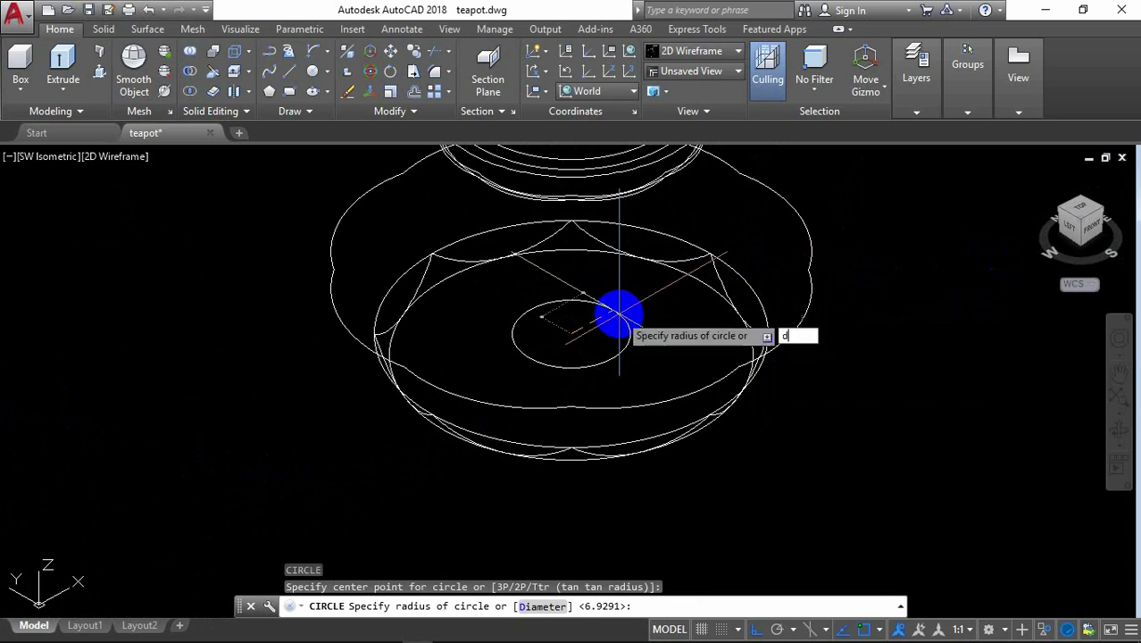
key(Return)
text(10)
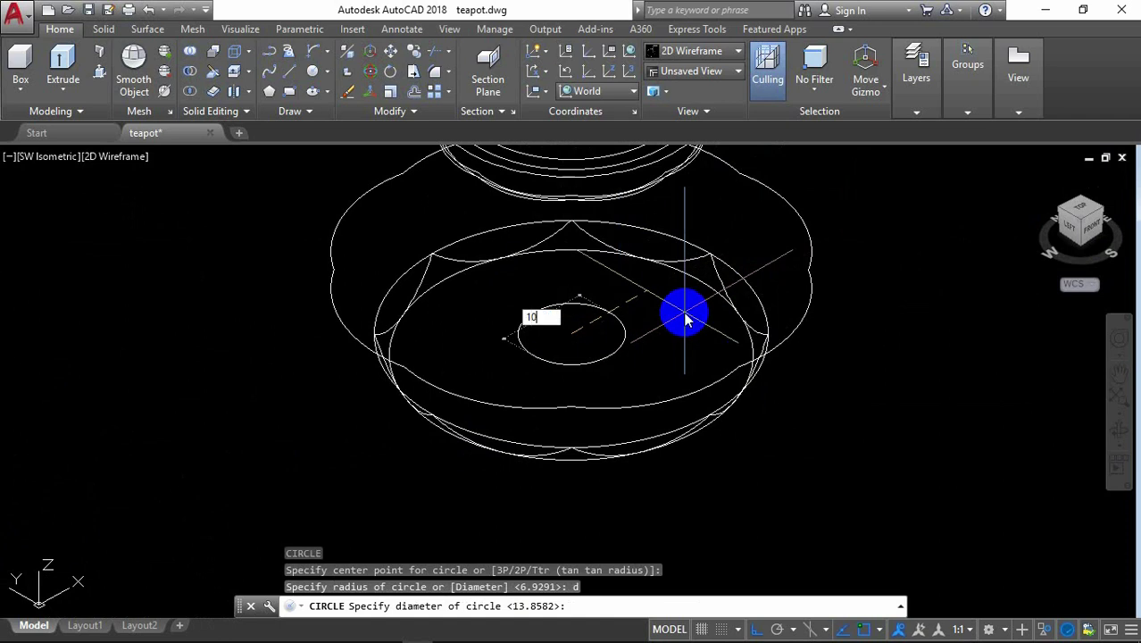
key(Return)
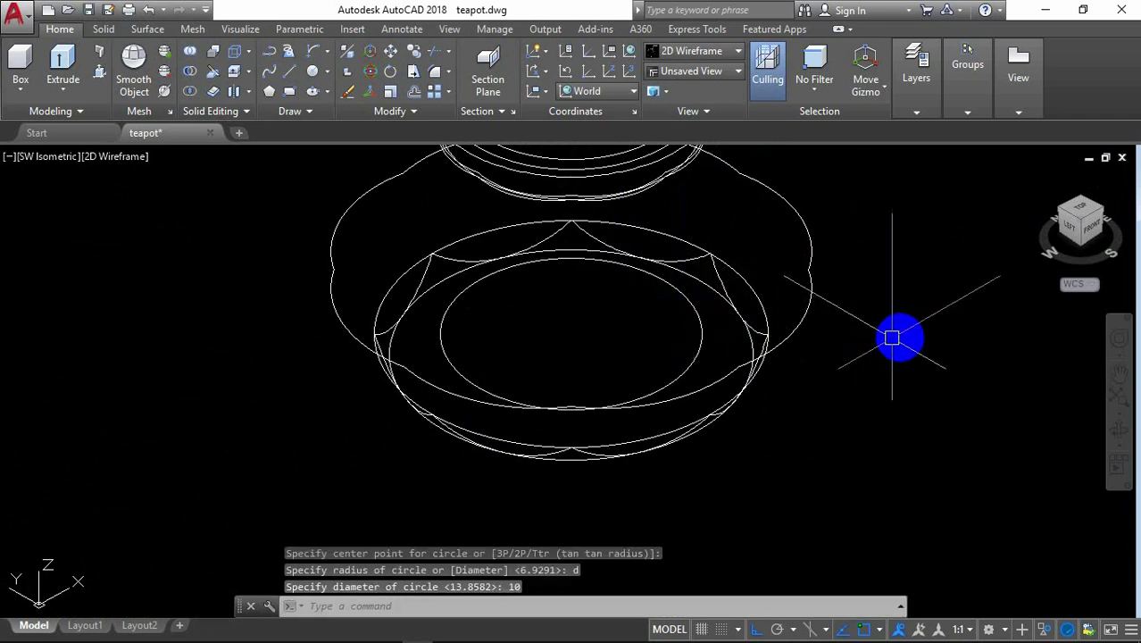
Step: Move the small base ellipse 3 units down along -Z
click(1118, 429)
mouse_move(879, 306)
mouse_down()
mouse_move(840, 358)
mouse_move(820, 418)
mouse_move(852, 251)
mouse_move(840, 265)
mouse_up()
right_click(879, 183)
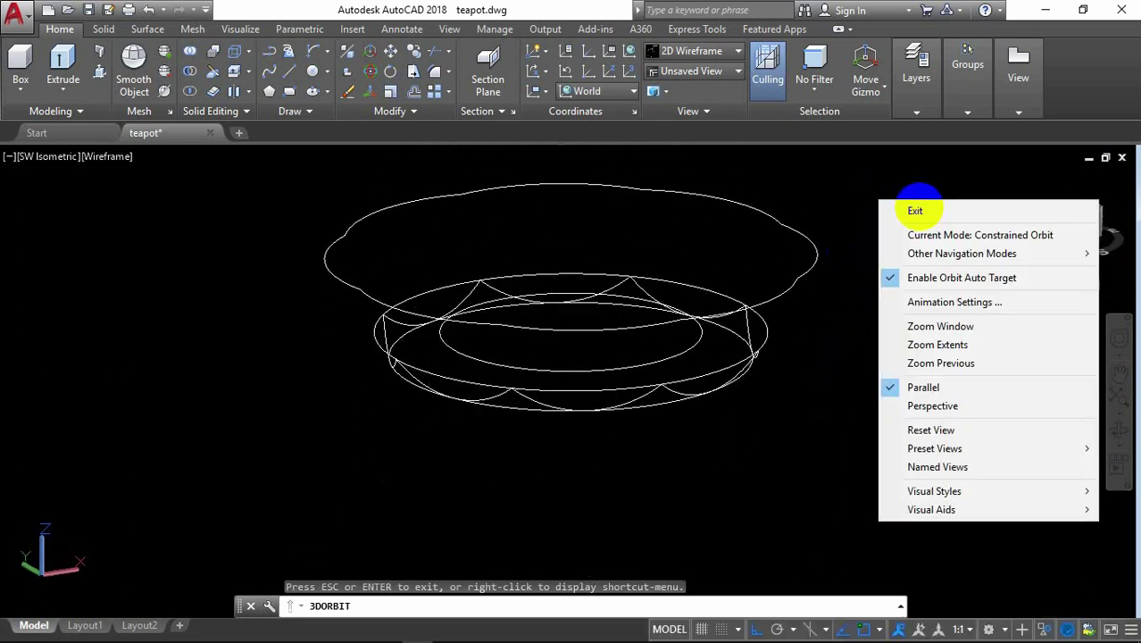
click(914, 212)
key(Return)
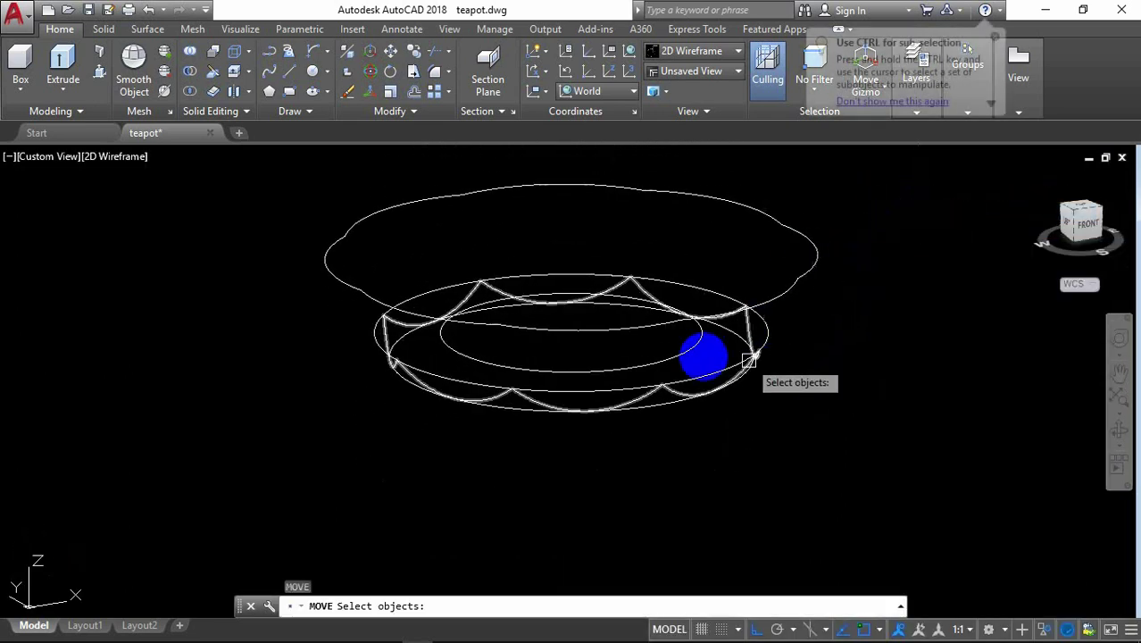
click(687, 352)
key(Return)
click(879, 303)
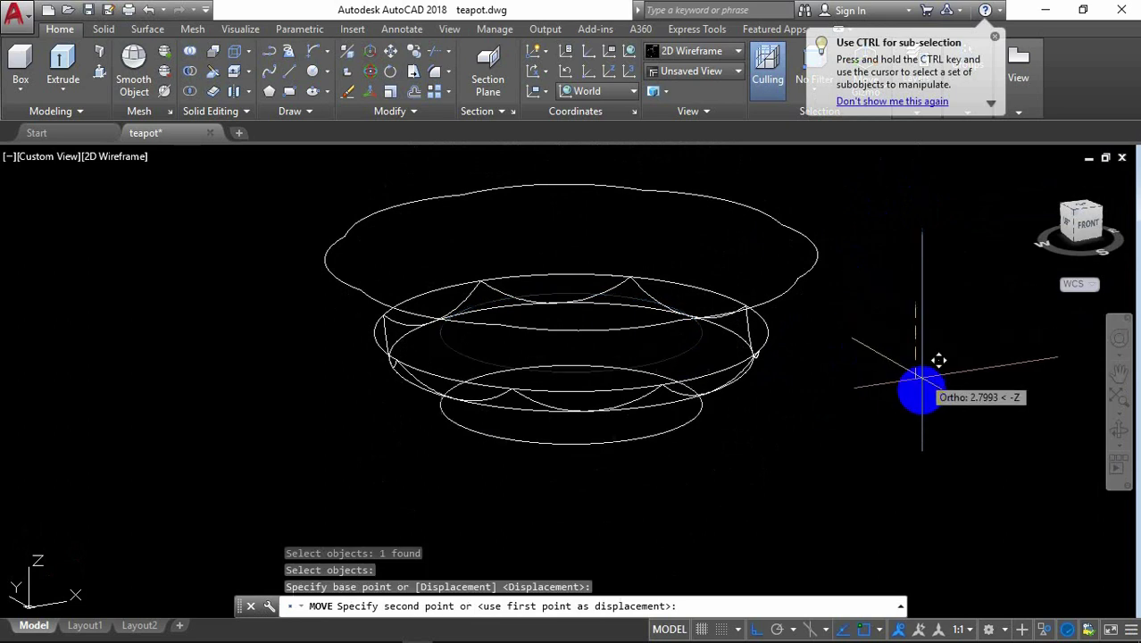
text(3)
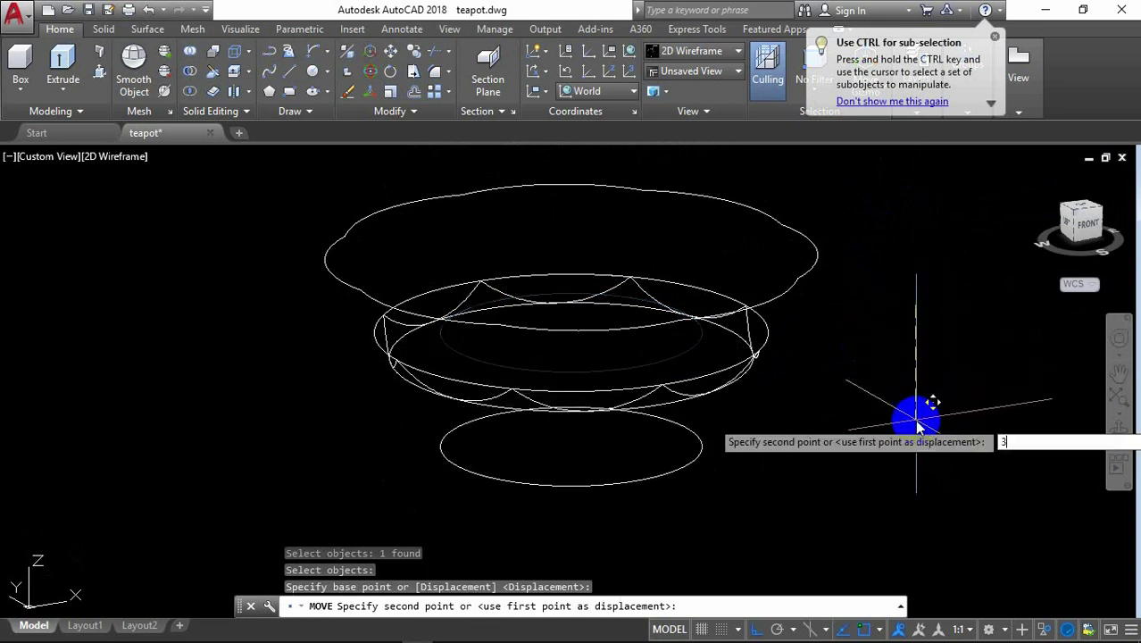
key(Return)
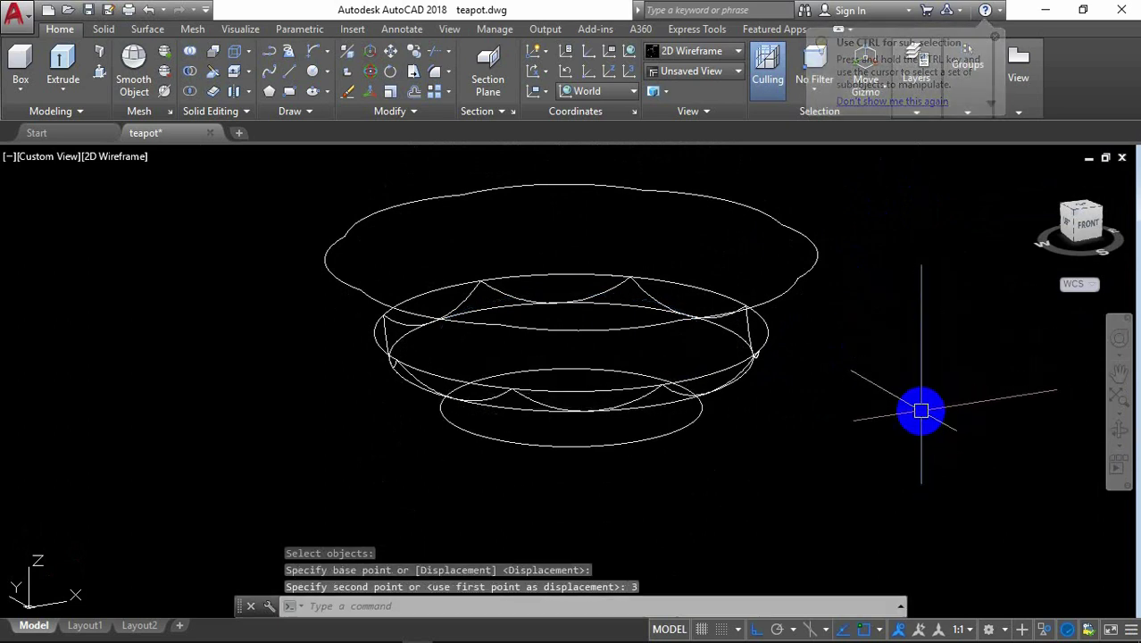
Step: Copy the lowered ellipse 0.2 units beneath itself
text(Co)
key(Return)
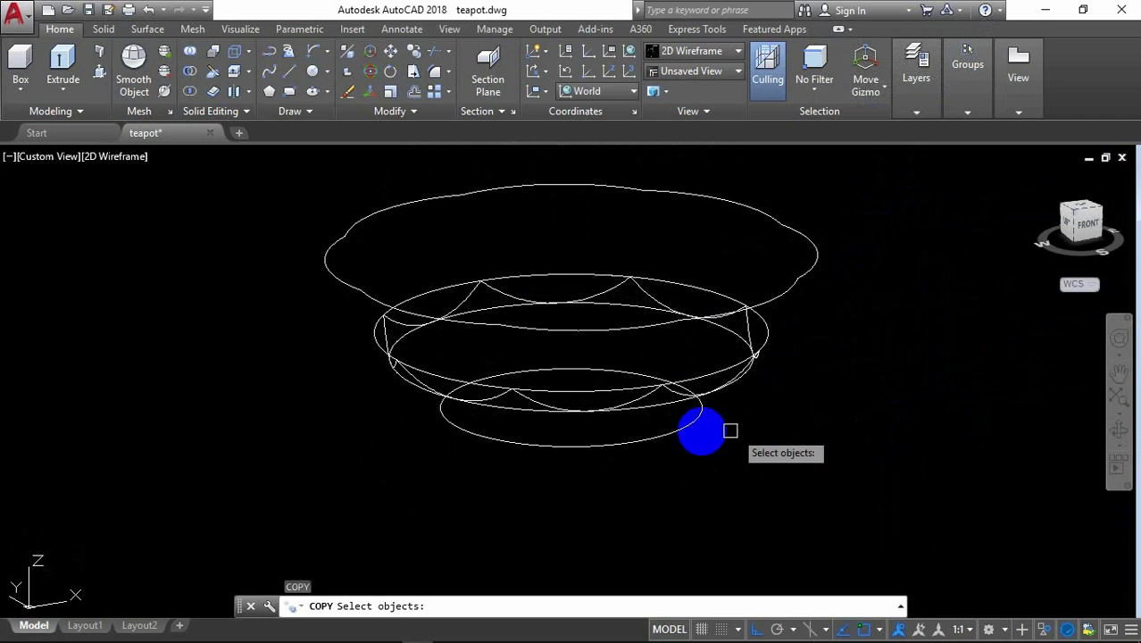
click(688, 424)
key(Return)
click(880, 409)
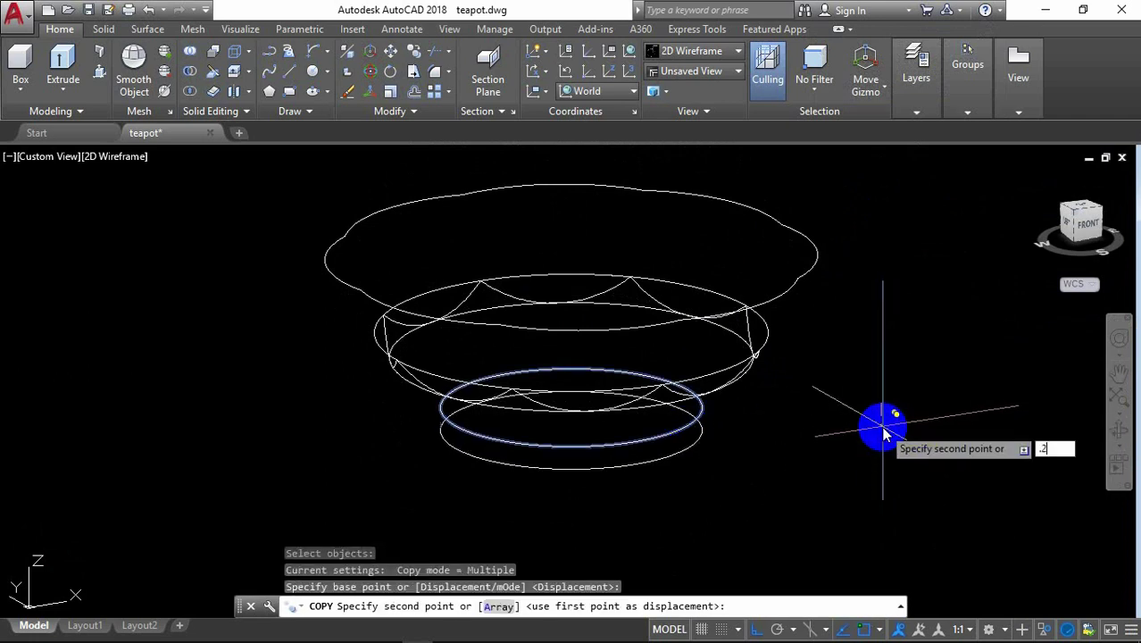
key(Return)
scroll(899, 391, down, 2)
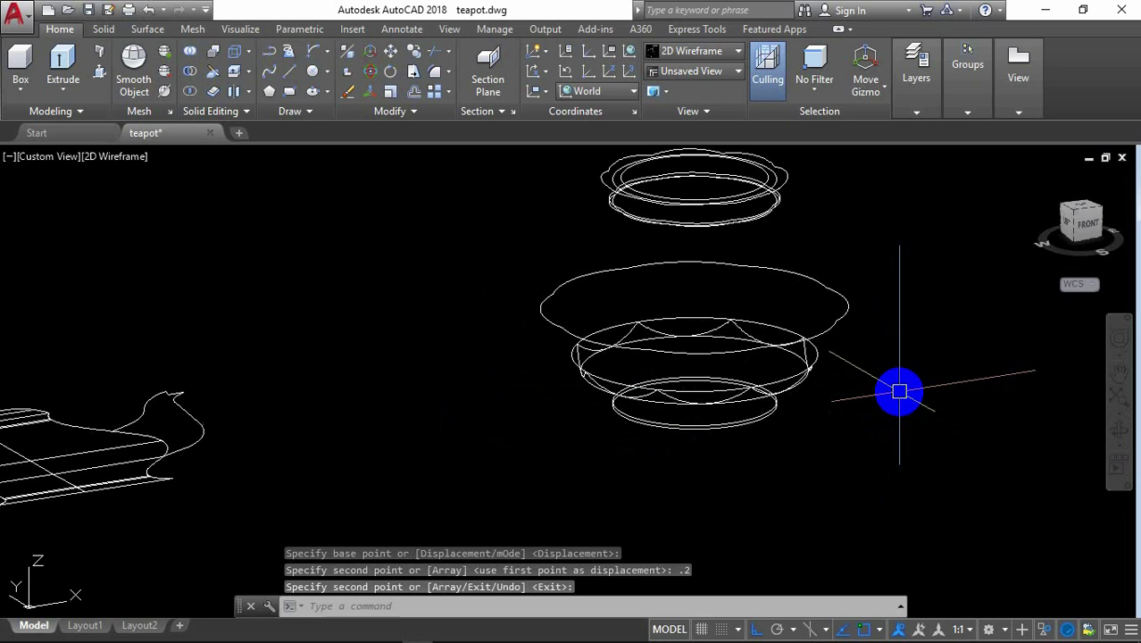
scroll(898, 391, down, 2)
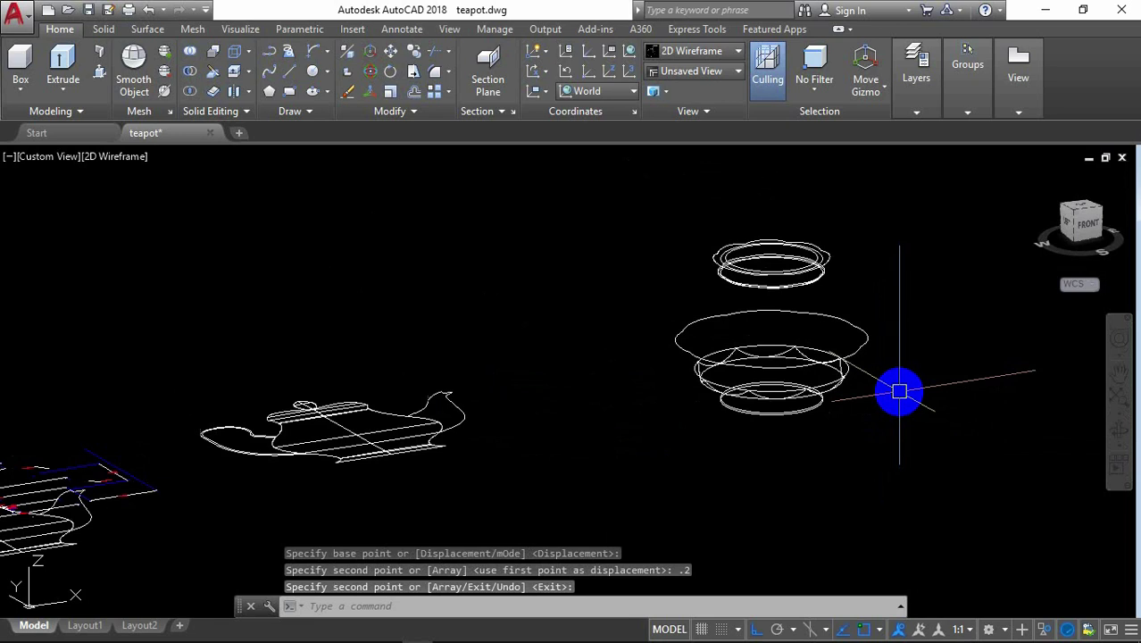
Step: Zoom in on the base dimensions in Top view, then return to southwest isometric
click(1117, 430)
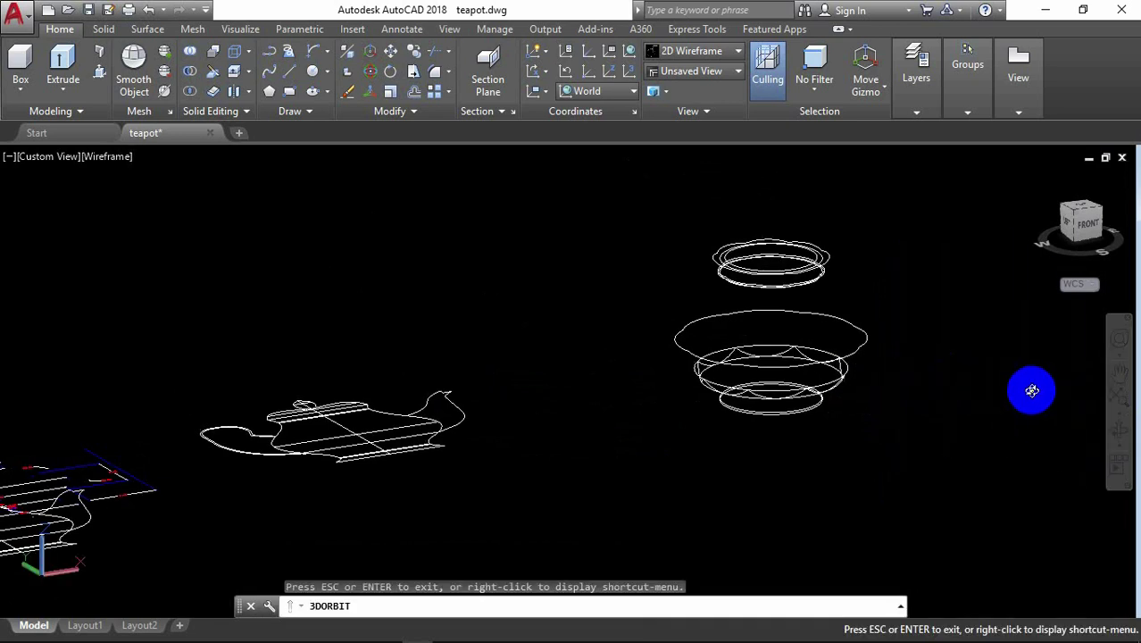
mouse_move(905, 359)
mouse_down()
mouse_move(777, 421)
mouse_move(763, 460)
mouse_move(789, 454)
mouse_move(762, 476)
mouse_move(901, 336)
mouse_up()
right_click(799, 241)
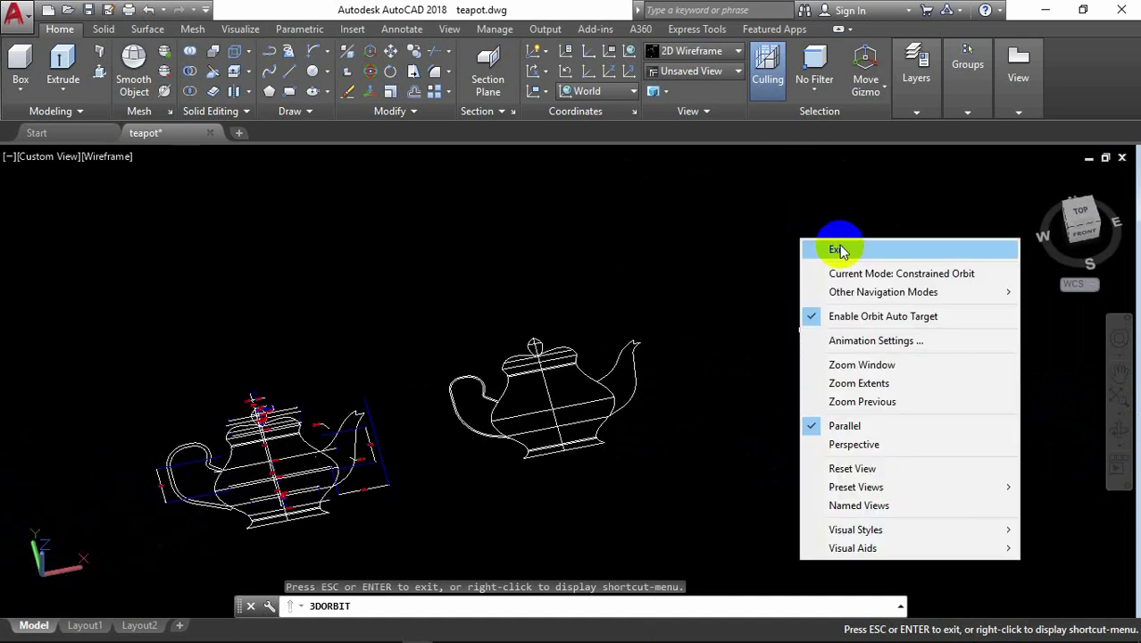
click(830, 248)
click(1080, 213)
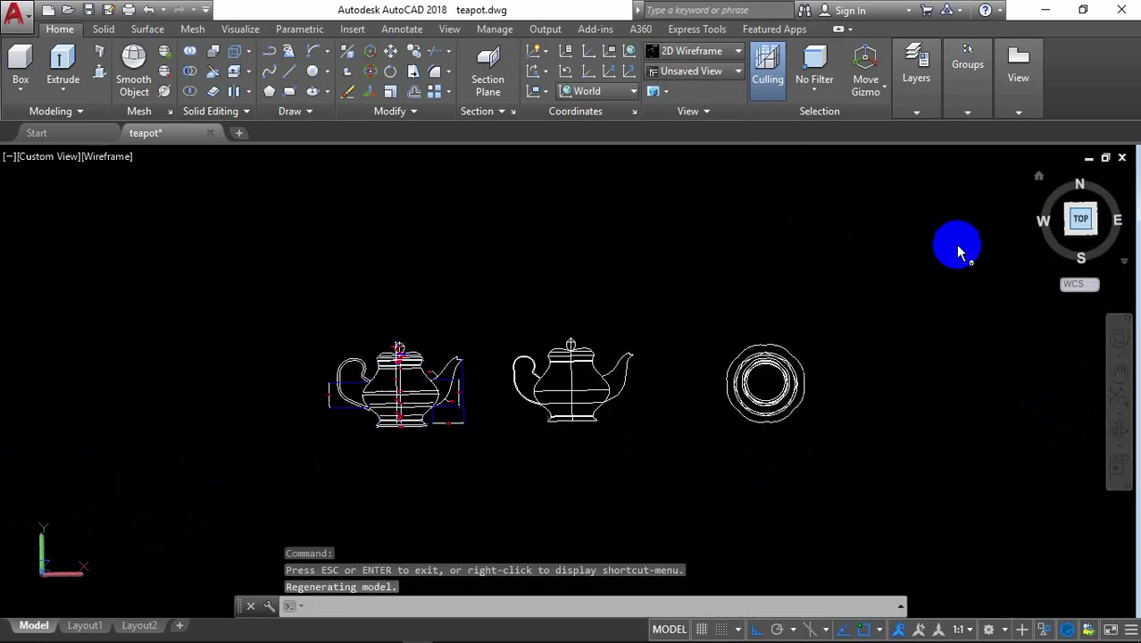
scroll(393, 416, up, 3)
scroll(397, 421, up, 3)
scroll(402, 423, up, 2)
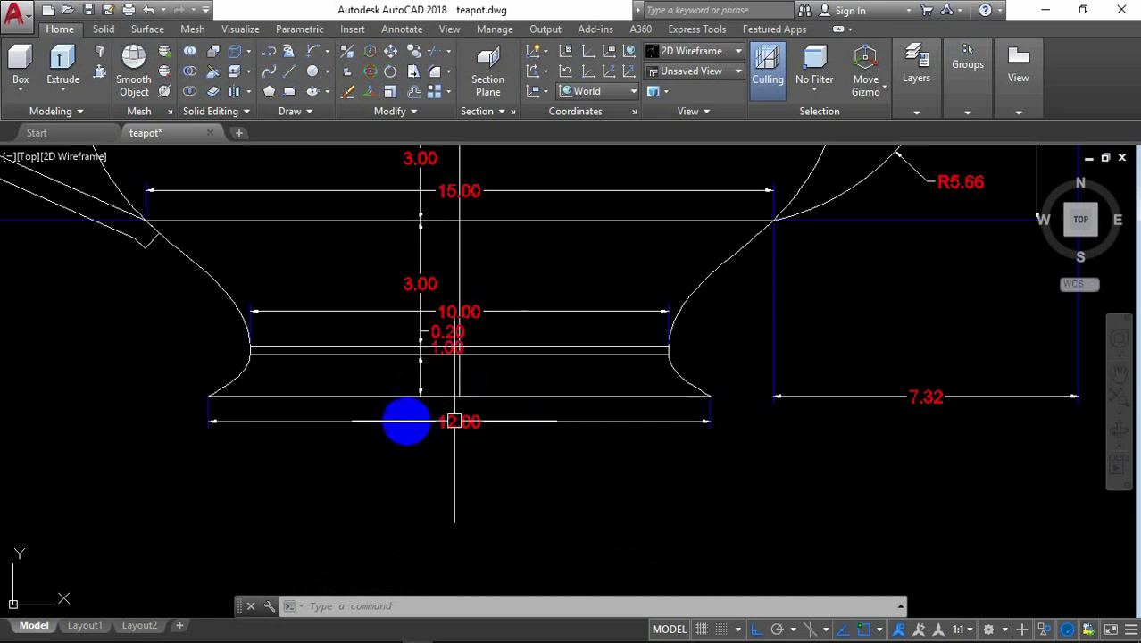
scroll(344, 420, down, 2)
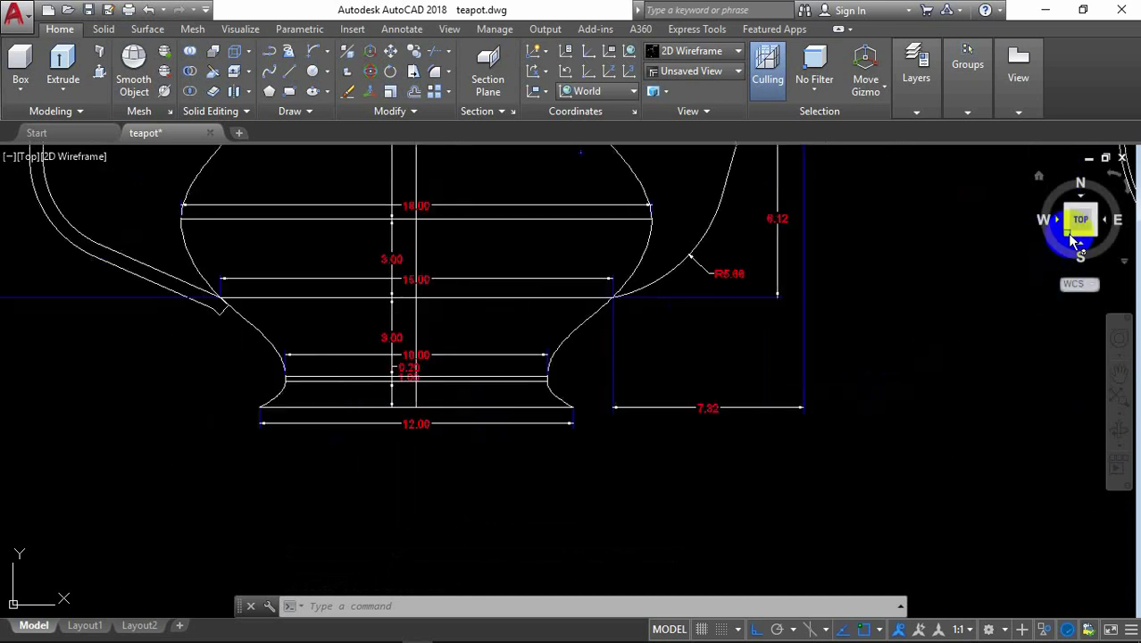
click(1066, 233)
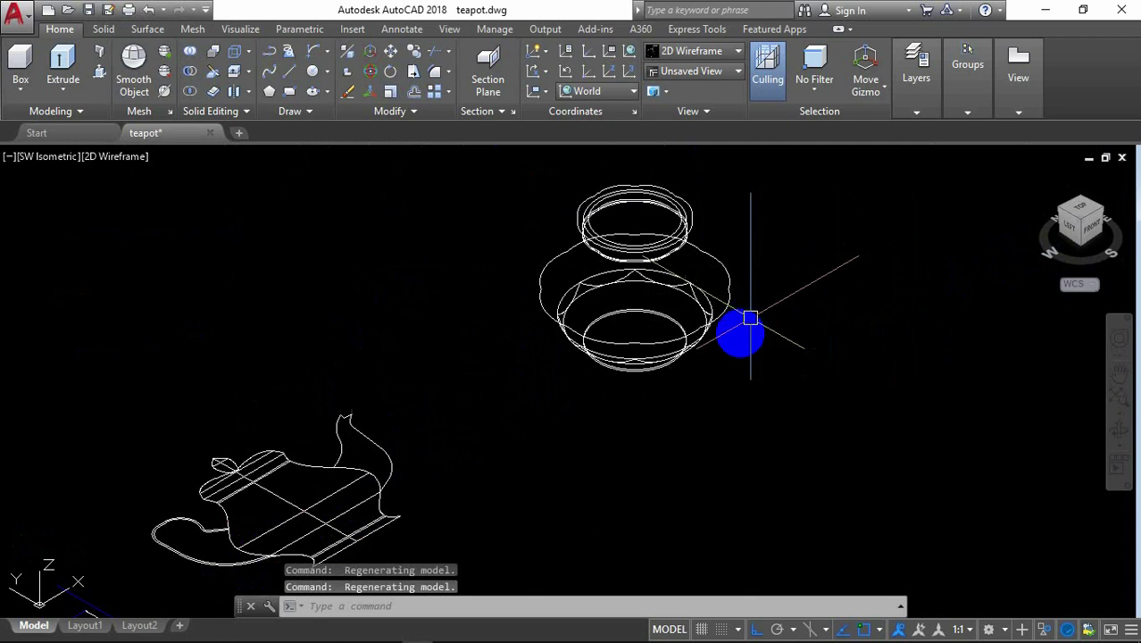
Step: Copy the inner base ellipse 1 unit down
scroll(733, 347, up, 2)
text(c)
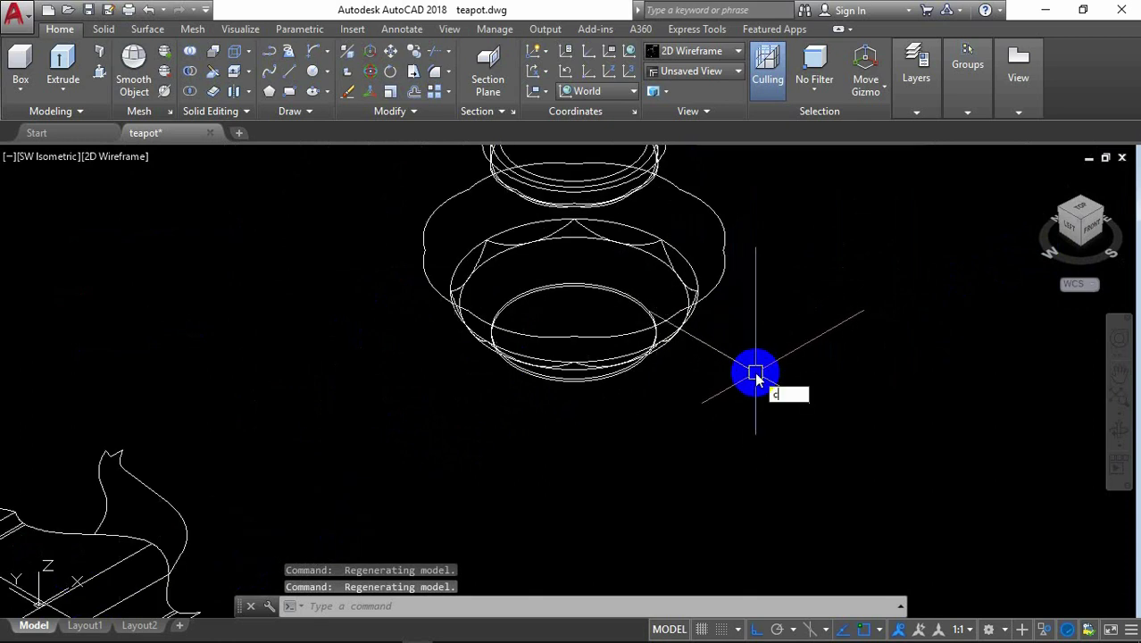
text(o)
key(Return)
scroll(679, 389, up, 1)
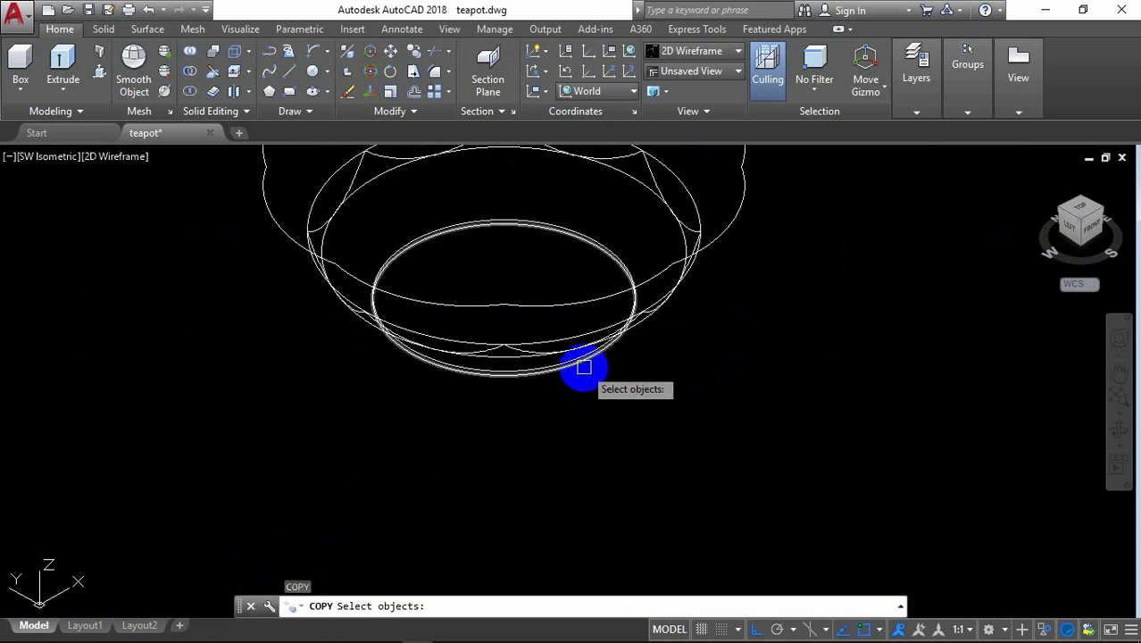
click(582, 369)
right_click(848, 341)
click(848, 342)
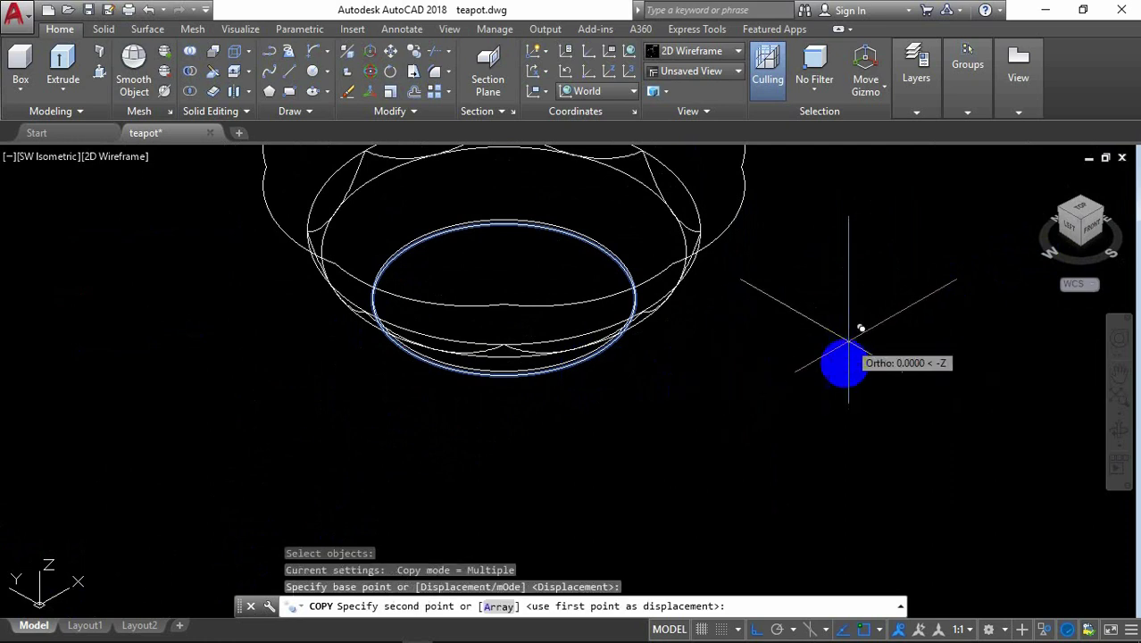
text(1)
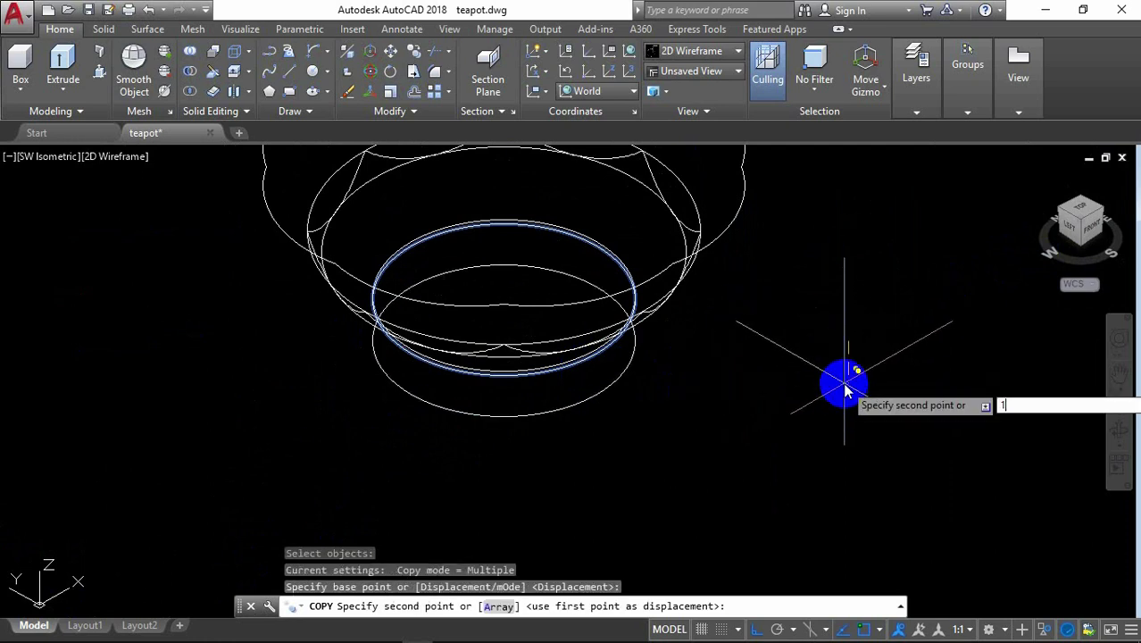
key(Return)
key(Return)
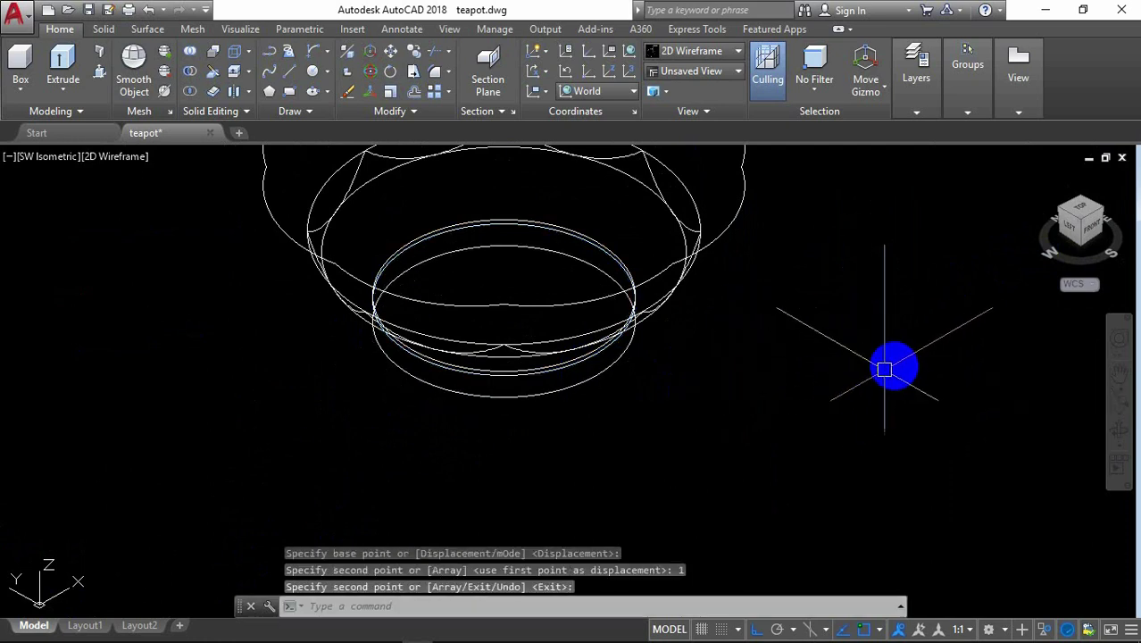
text(o)
Step: Offset the copied ellipse 1 unit outward
key(Return)
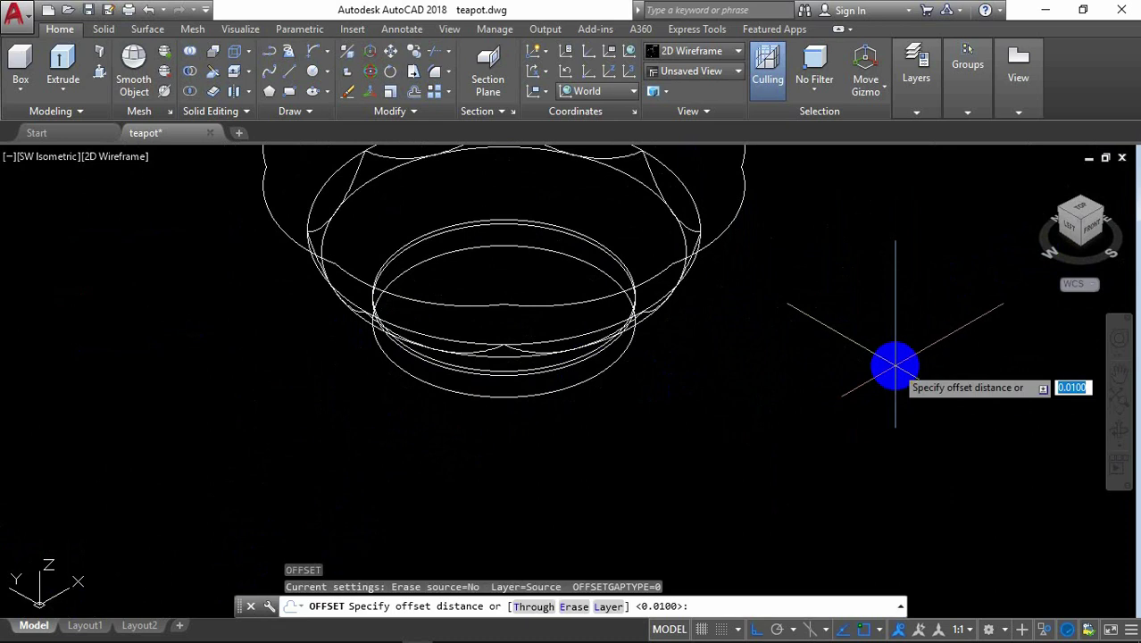
text(1)
key(Return)
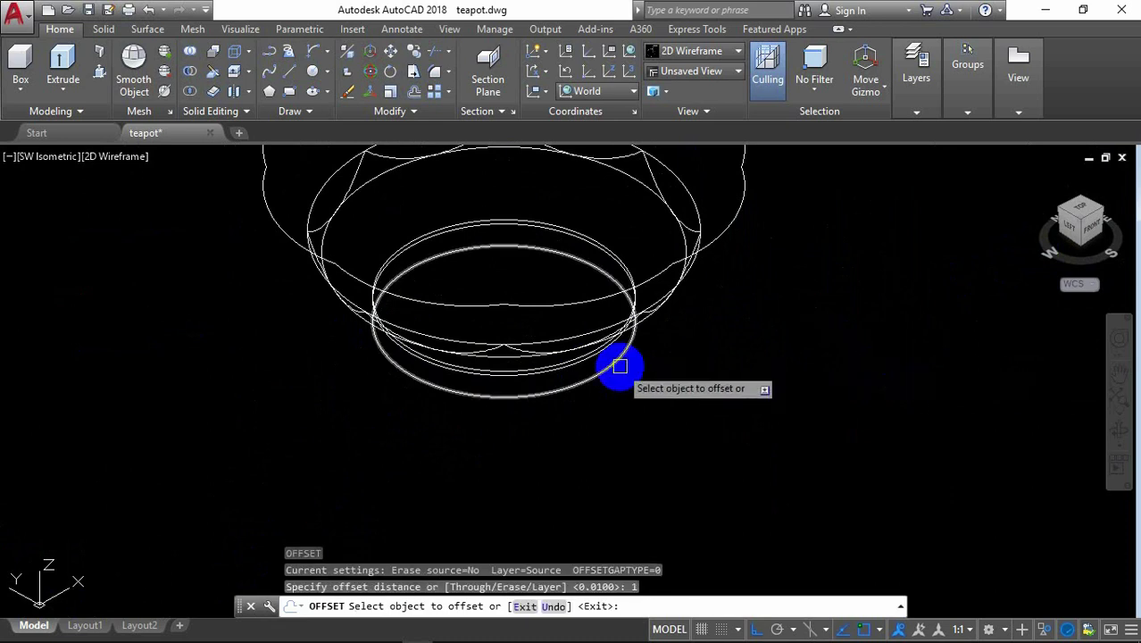
click(618, 362)
click(777, 393)
key(Return)
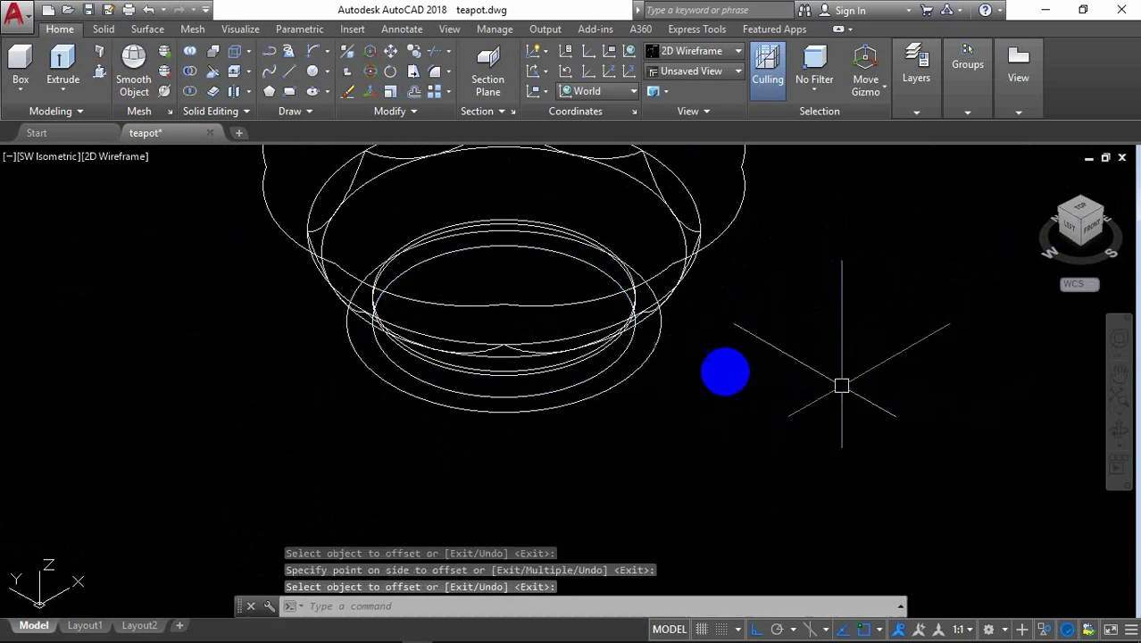
Step: Erase the leftover ellipse copy
text(e)
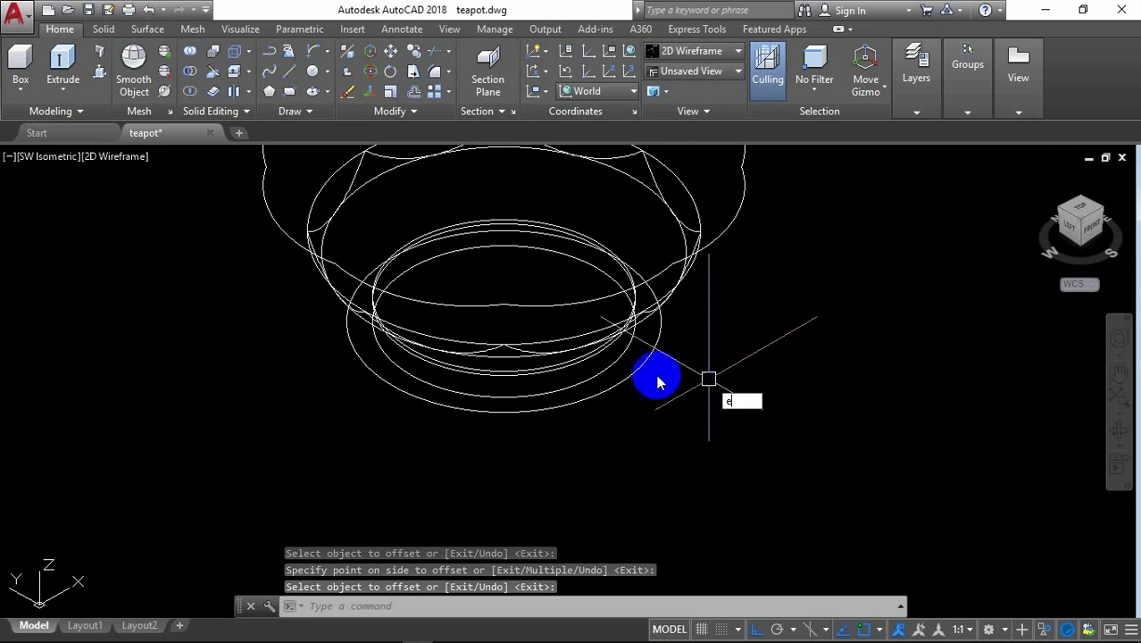
key(Return)
click(594, 377)
key(Return)
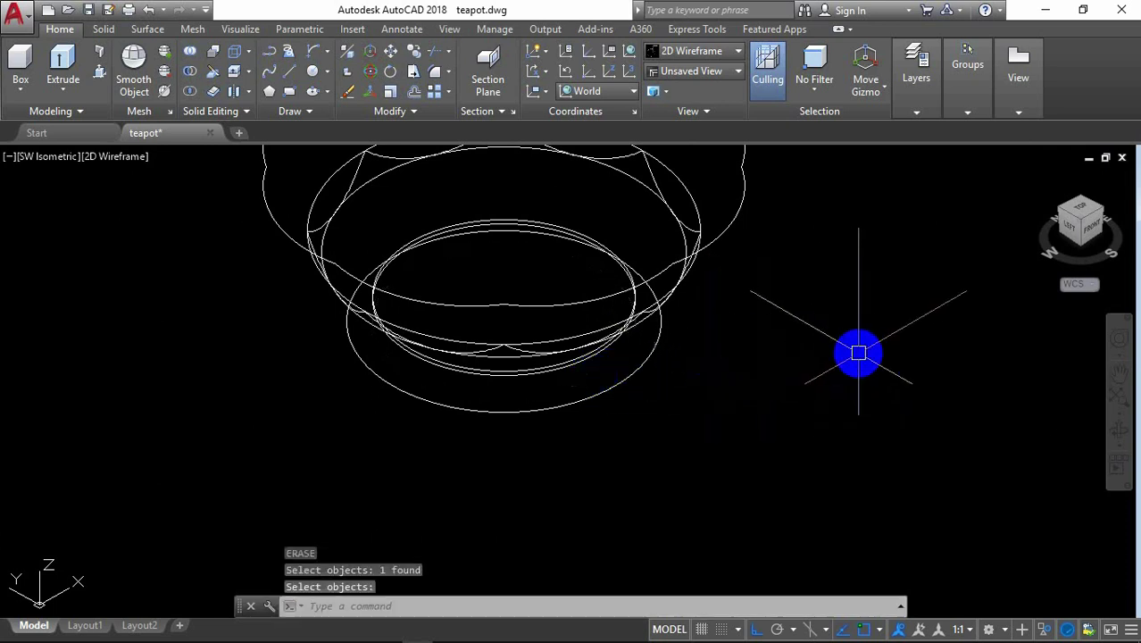
scroll(859, 350, down, 3)
scroll(859, 352, down, 3)
scroll(857, 356, down, 2)
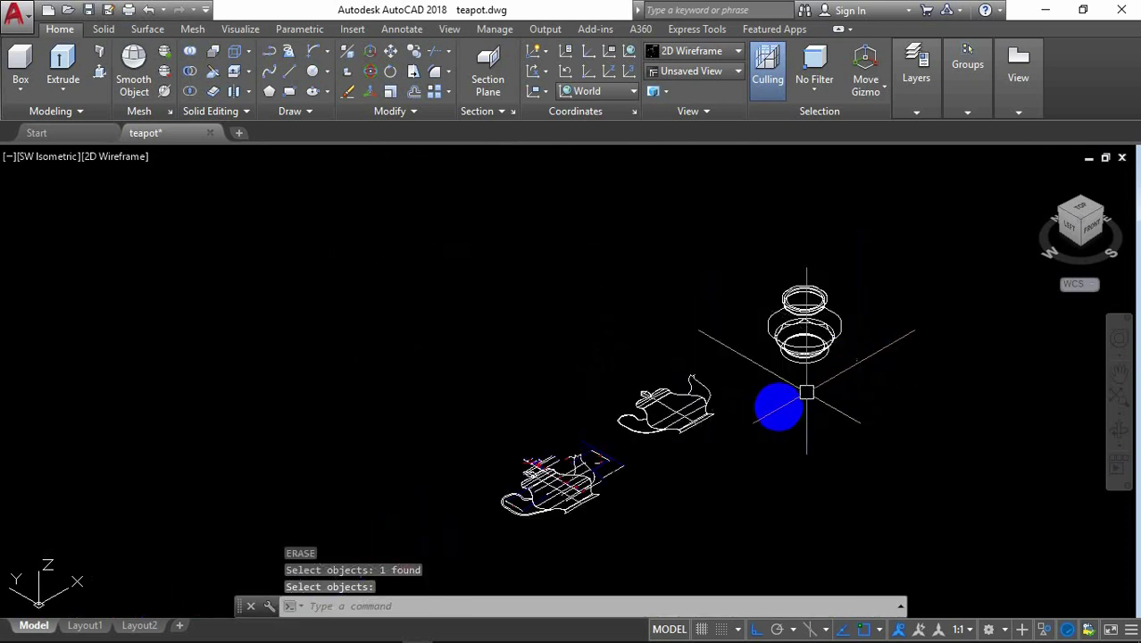
click(1084, 208)
scroll(407, 407, up, 3)
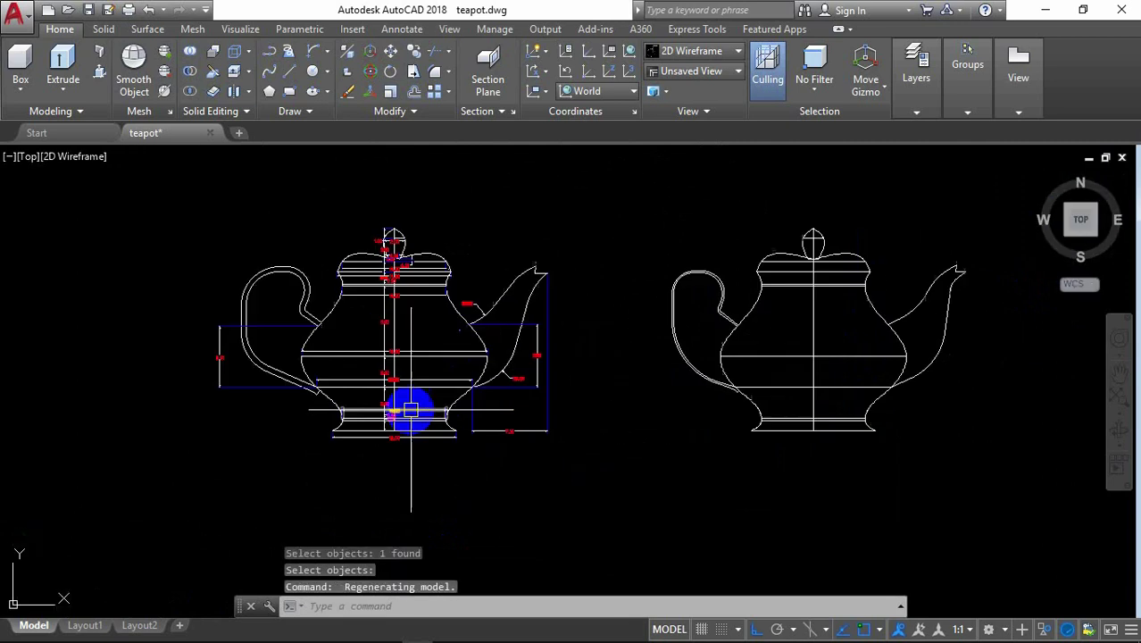
scroll(386, 411, up, 3)
scroll(386, 411, up, 2)
scroll(369, 479, up, 2)
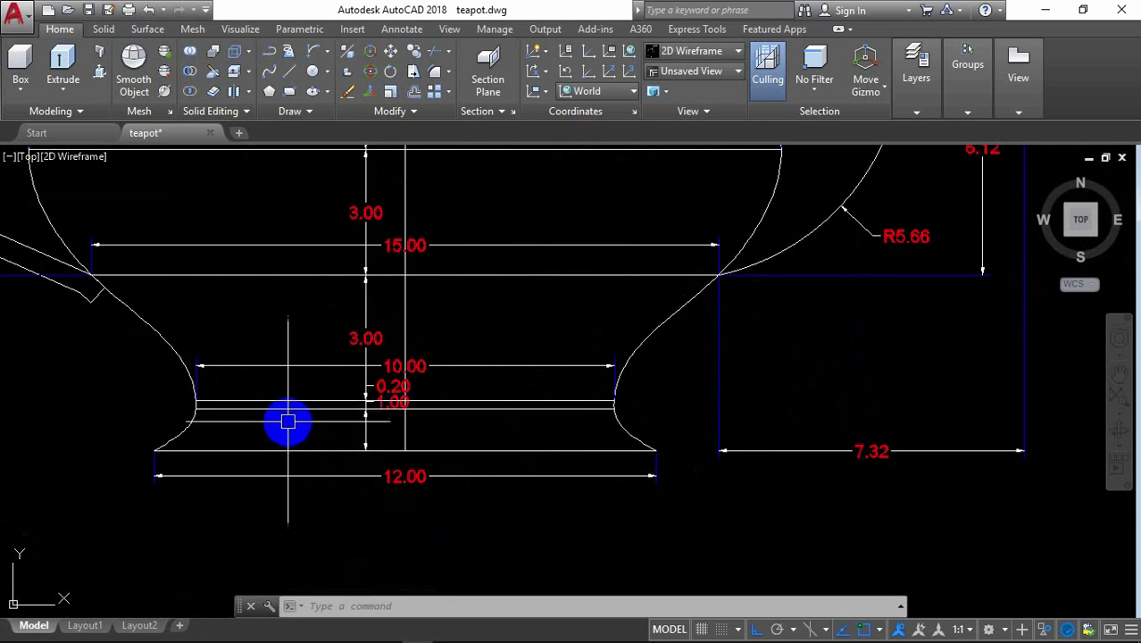
scroll(287, 415, down, 4)
scroll(299, 415, down, 4)
mouse_move(1080, 256)
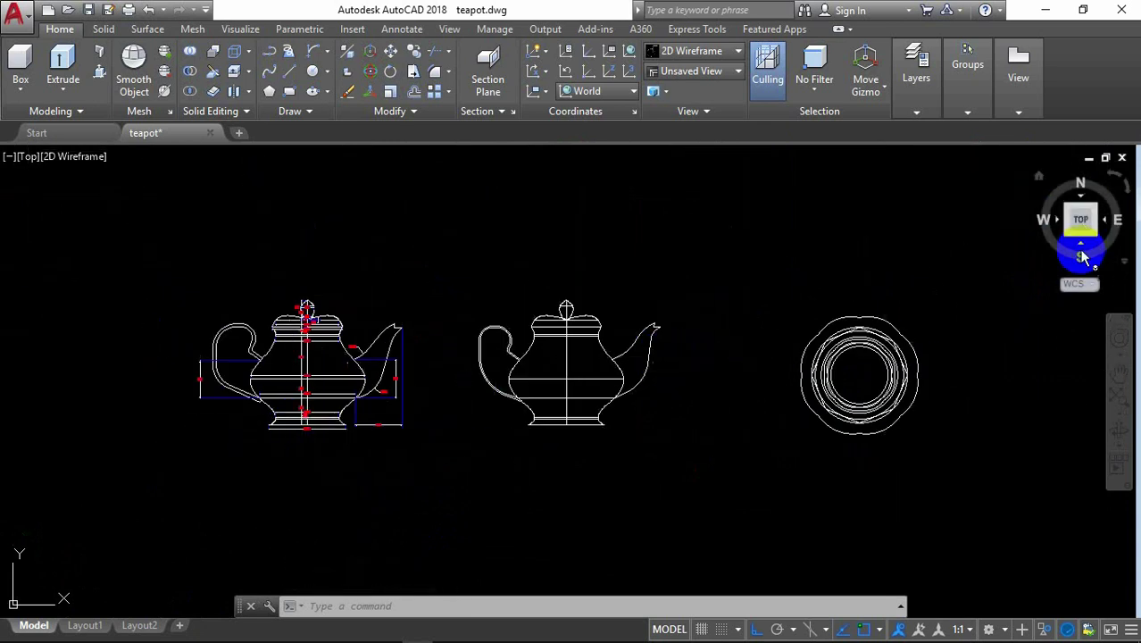
click(1068, 238)
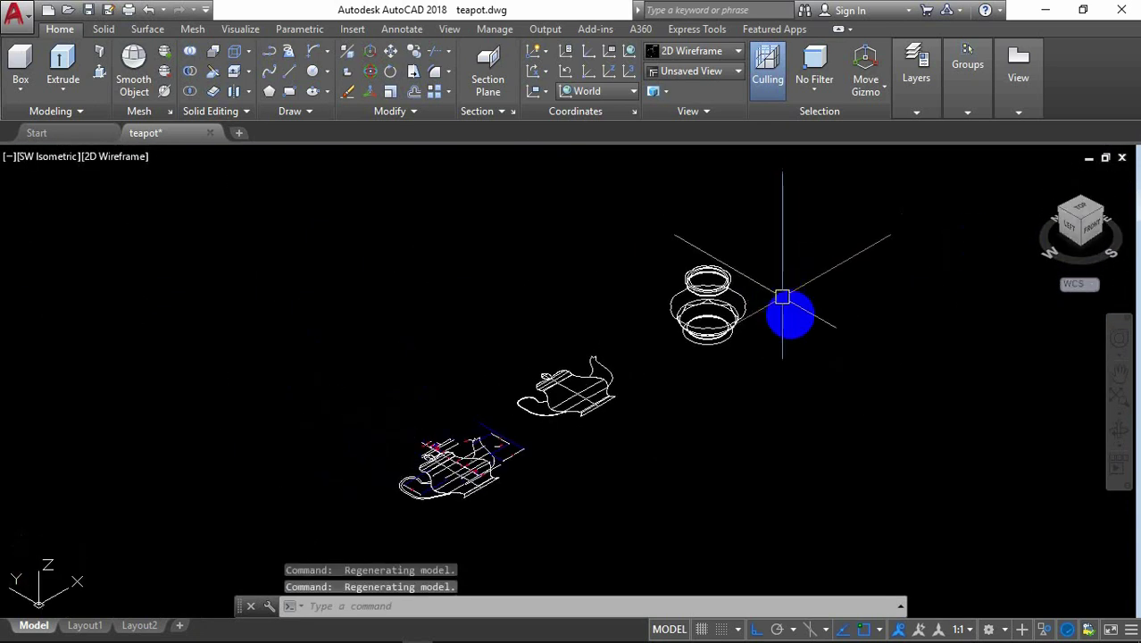
scroll(732, 312, up, 1)
scroll(773, 355, up, 3)
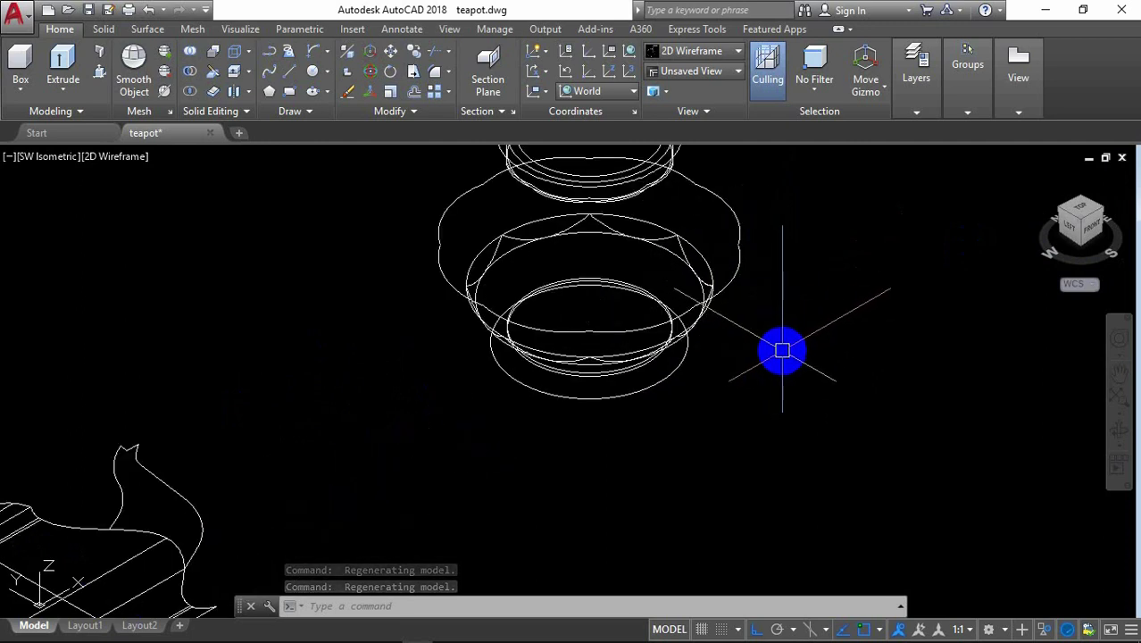
Step: Loft the five rim and foot profiles into a solid
text(L)
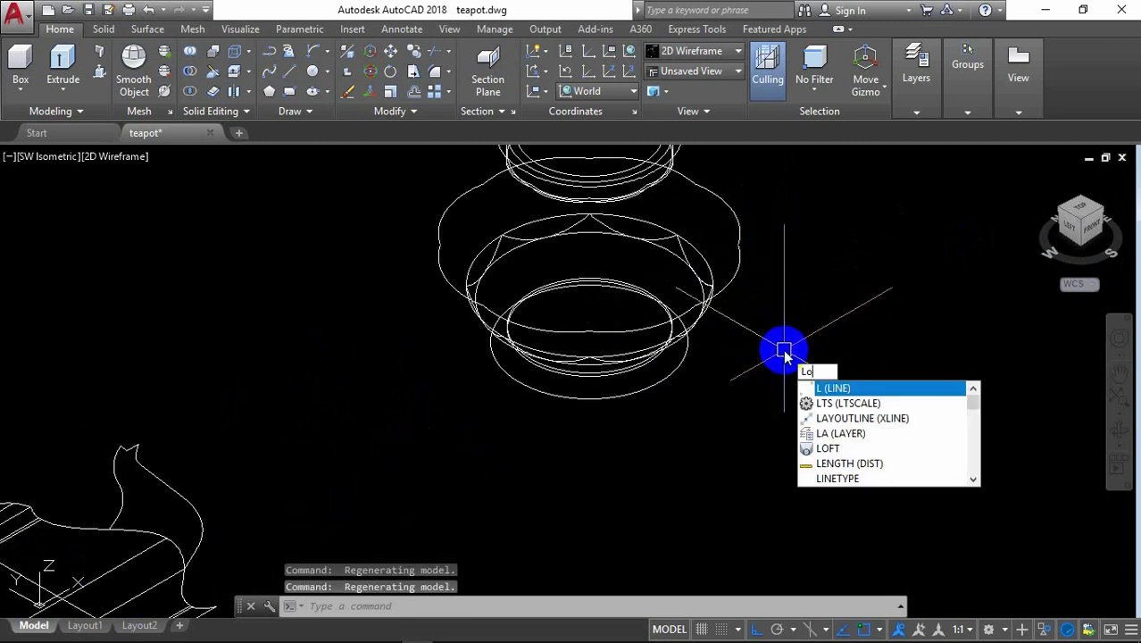
text(Ot)
key(Return)
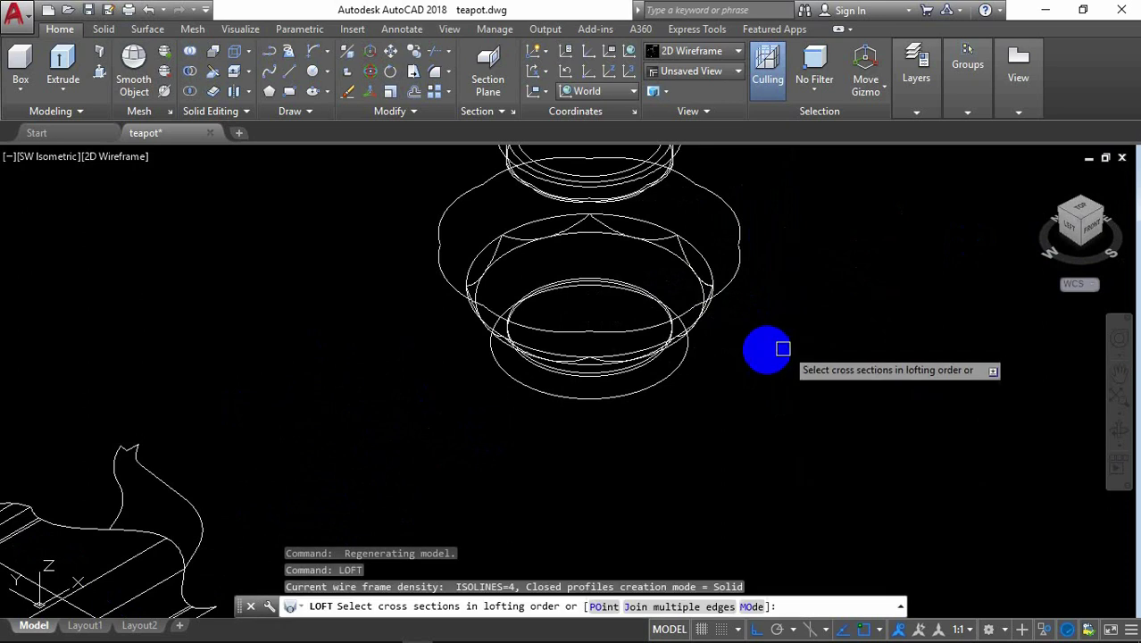
scroll(741, 322, up, 2)
scroll(687, 232, up, 2)
click(673, 215)
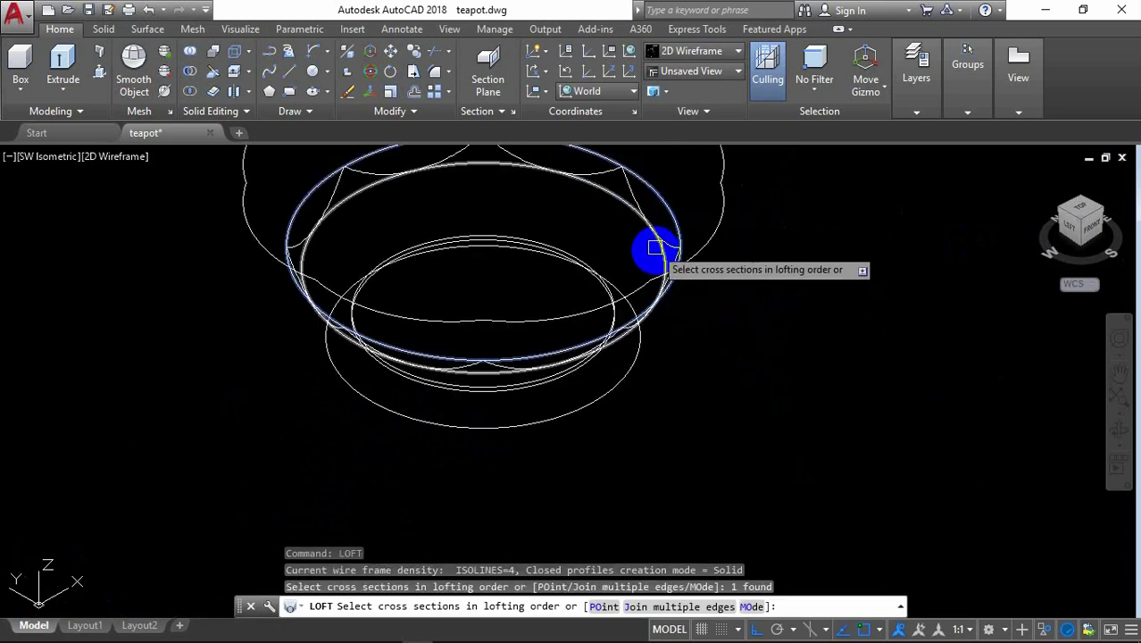
click(656, 254)
scroll(603, 271, up, 3)
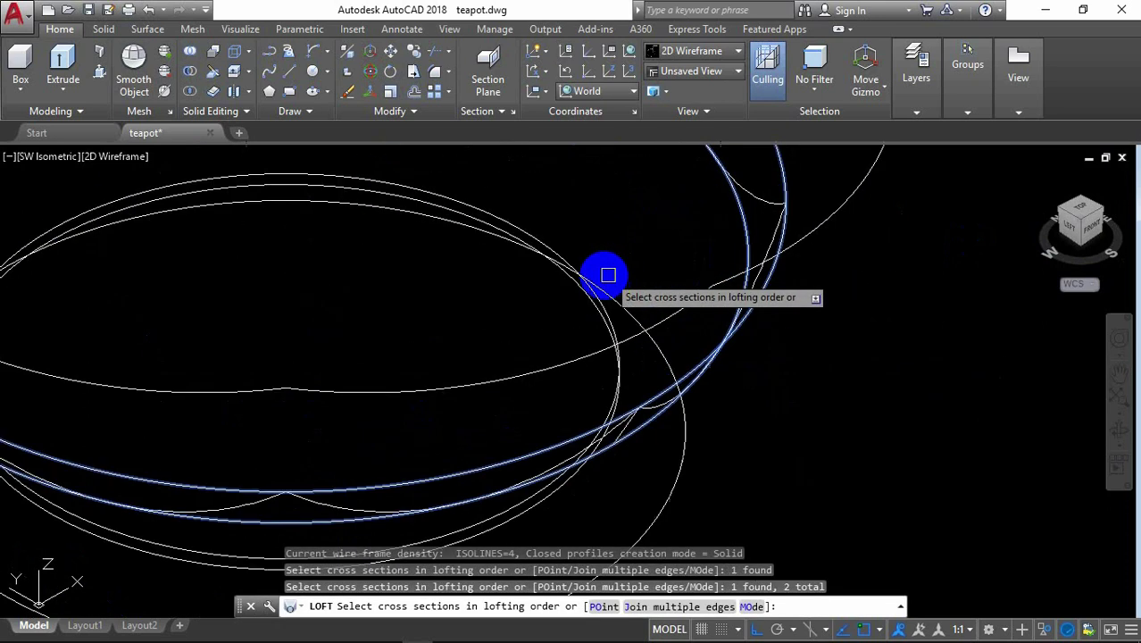
scroll(591, 304, up, 3)
click(594, 308)
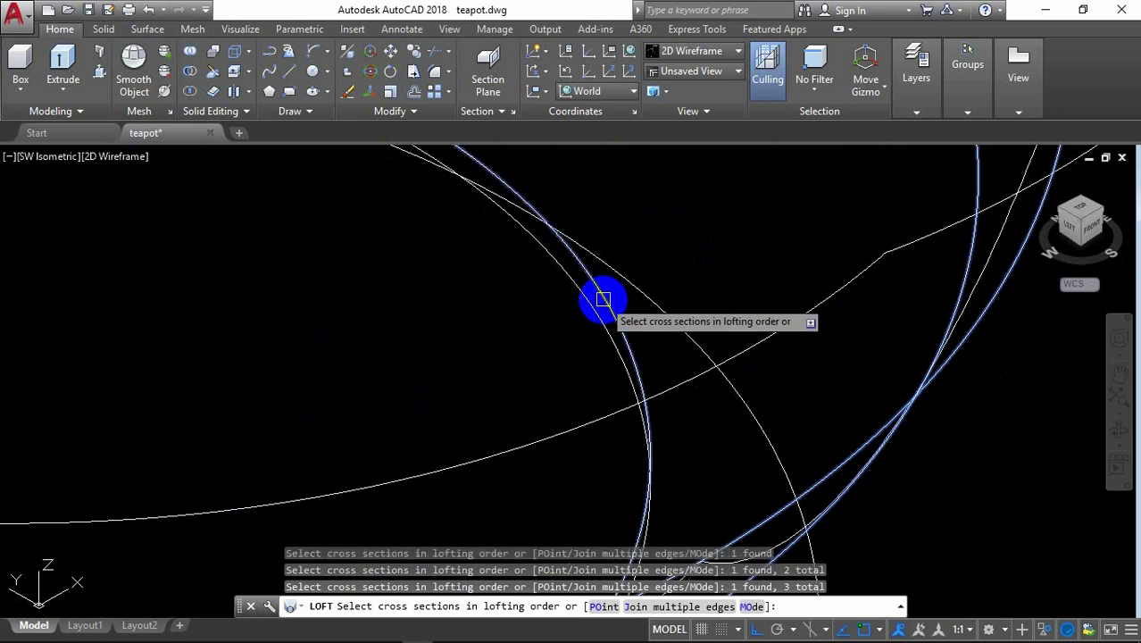
click(594, 308)
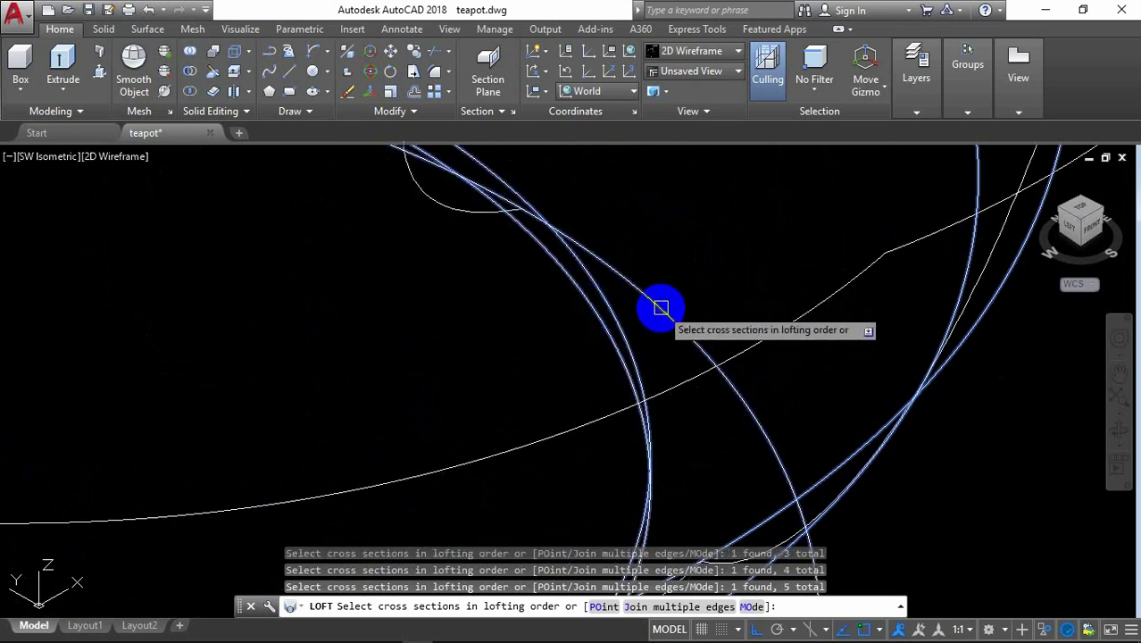
scroll(662, 286, down, 2)
scroll(662, 287, down, 2)
scroll(708, 295, down, 2)
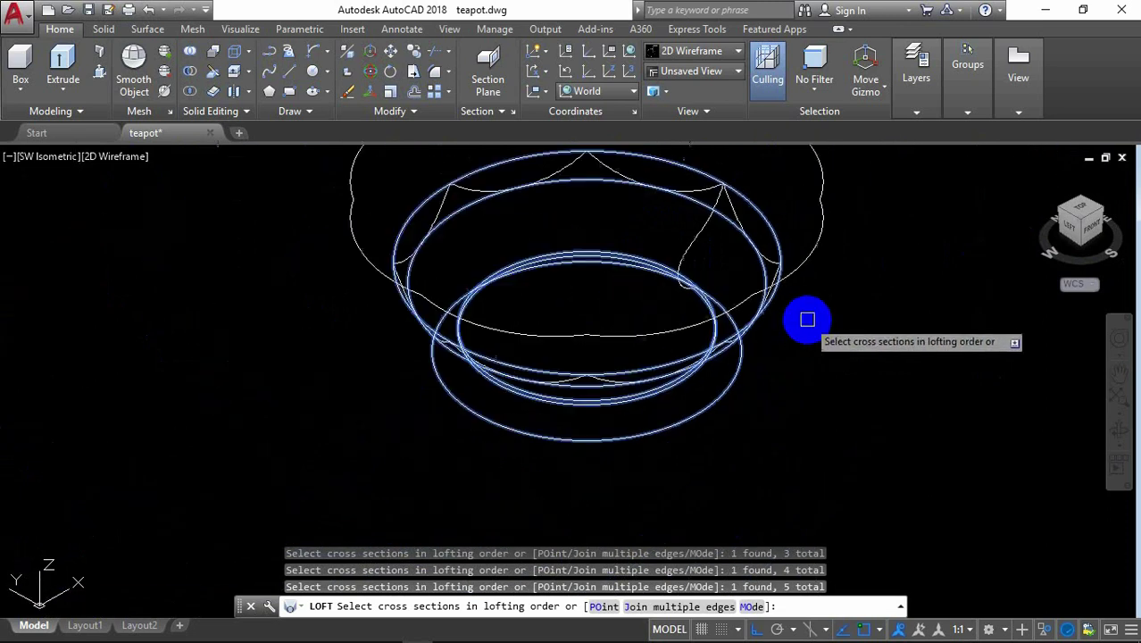
scroll(807, 319, down, 2)
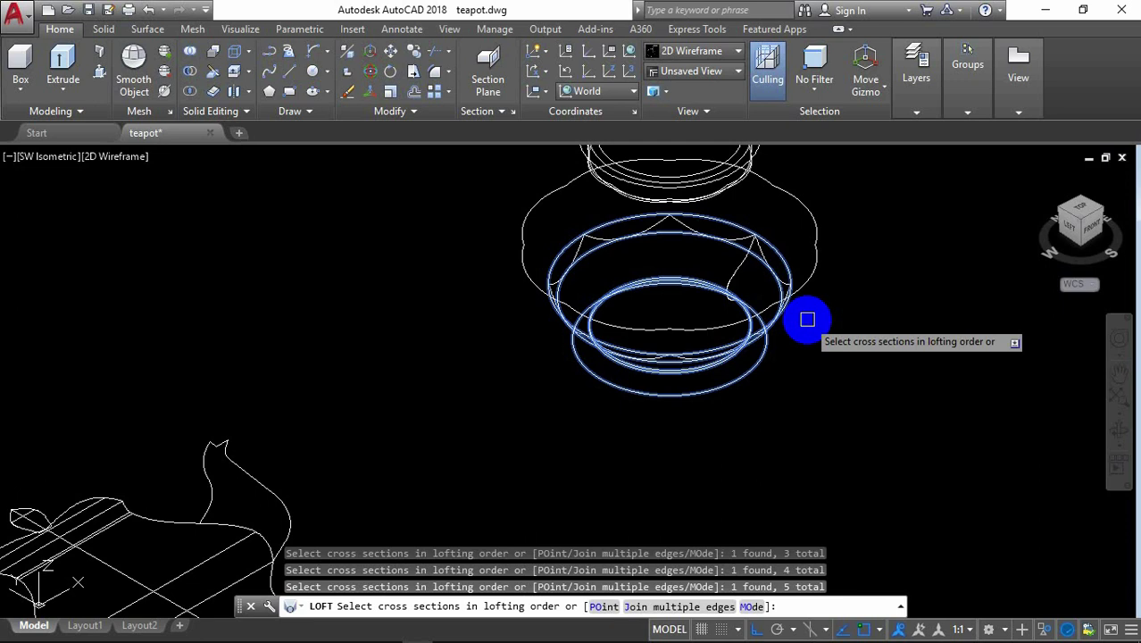
key(Return)
key(Return)
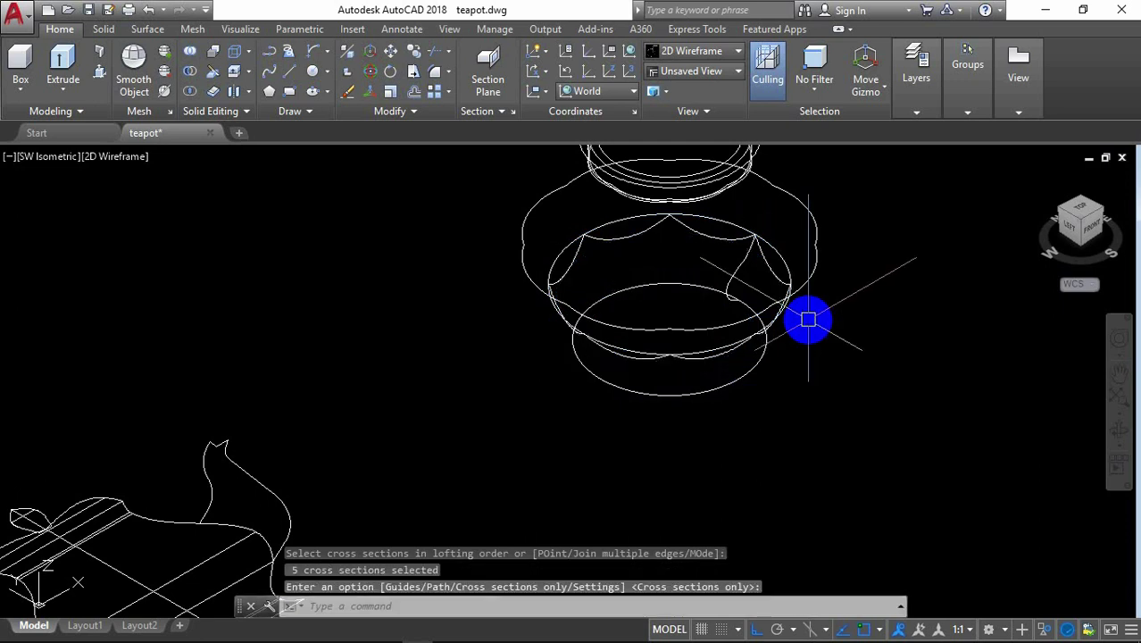
Step: Preview the loft in a shaded visual style, then undo the shading and the solid loft
click(134, 158)
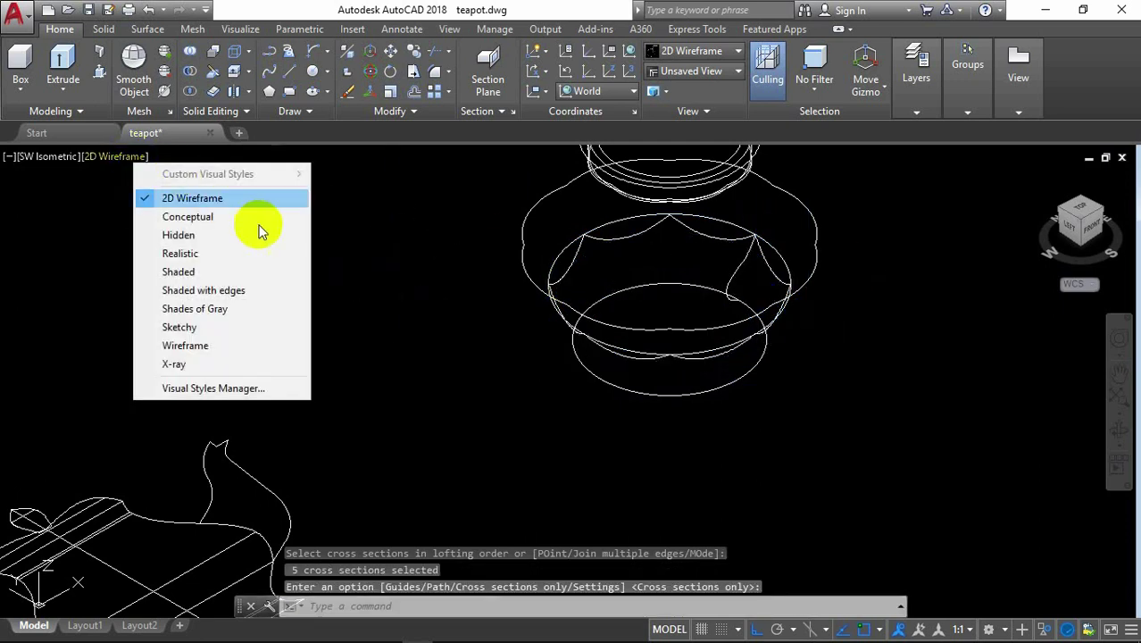
click(221, 266)
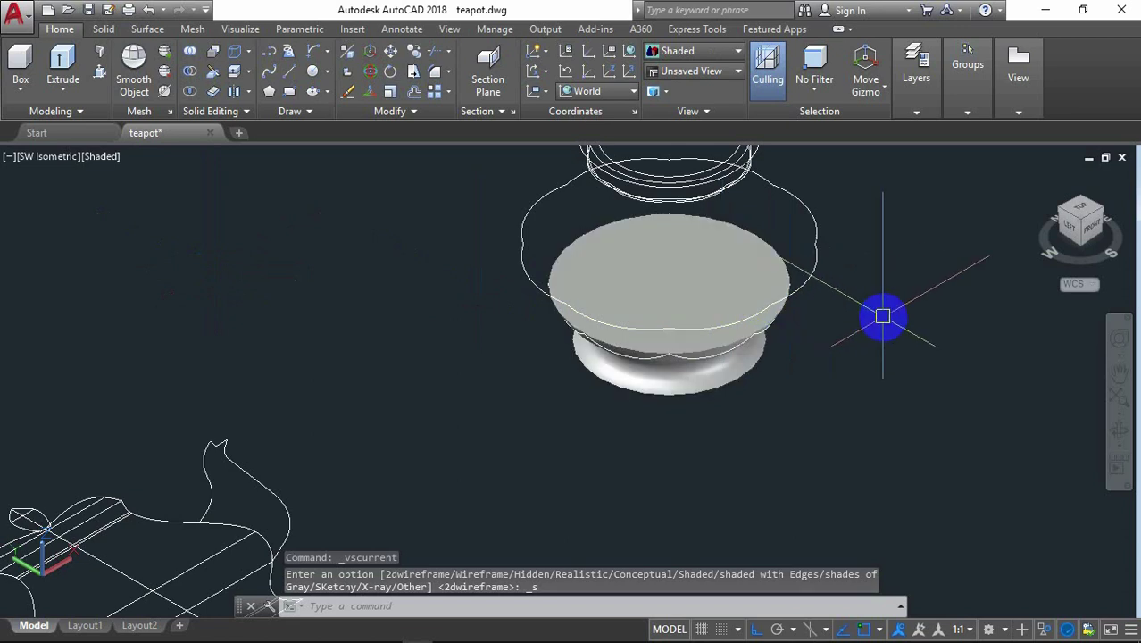
key(ctrl+z)
key(ctrl+z)
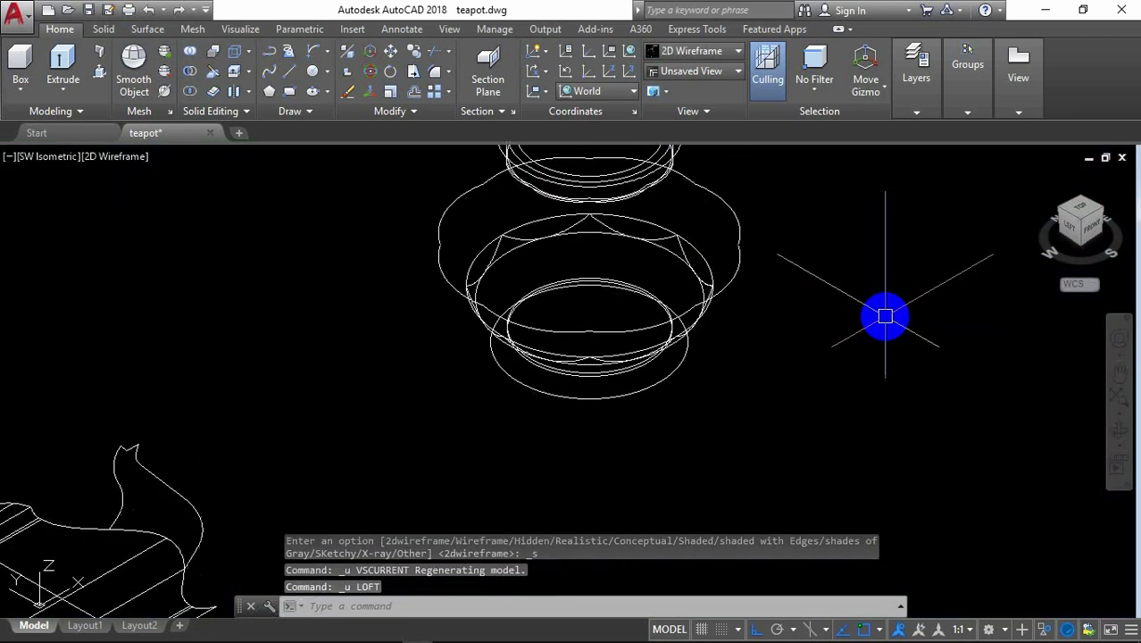
key(ctrl+z)
scroll(711, 327, up, 3)
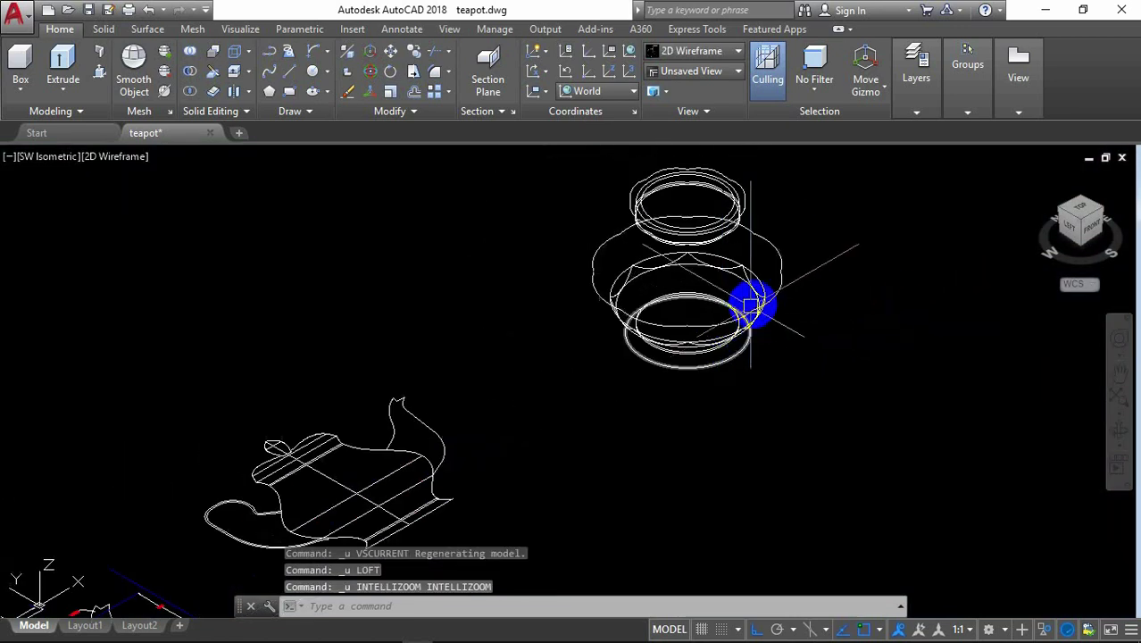
scroll(754, 304, up, 3)
scroll(833, 299, up, 2)
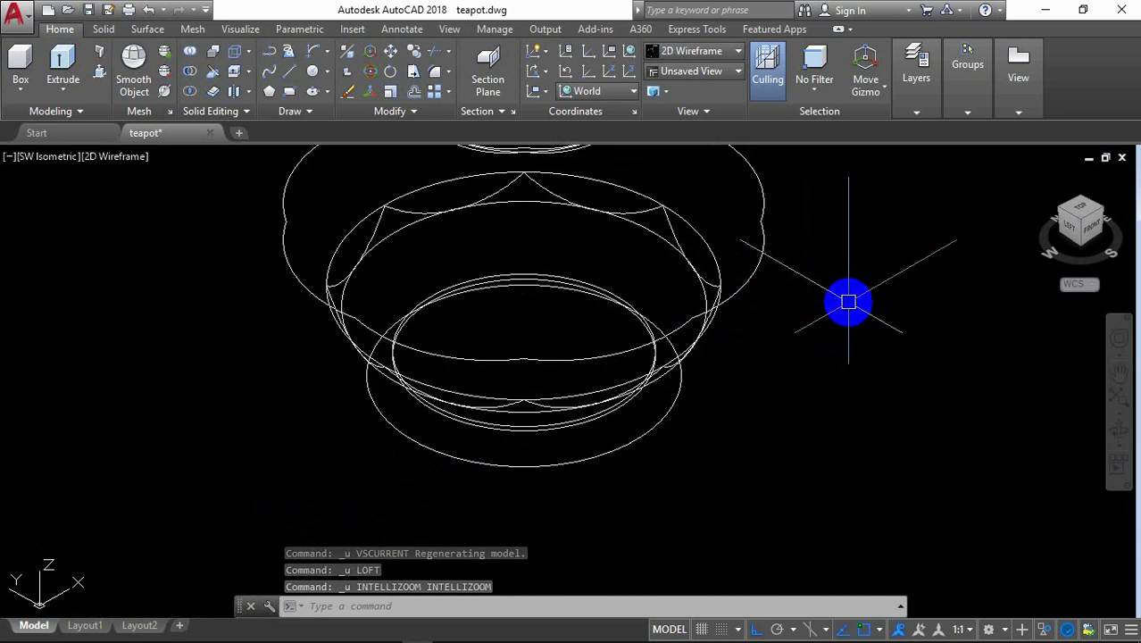
Step: Rerun LOFT and pick the five profiles in order from rim to foot
text(LOF)
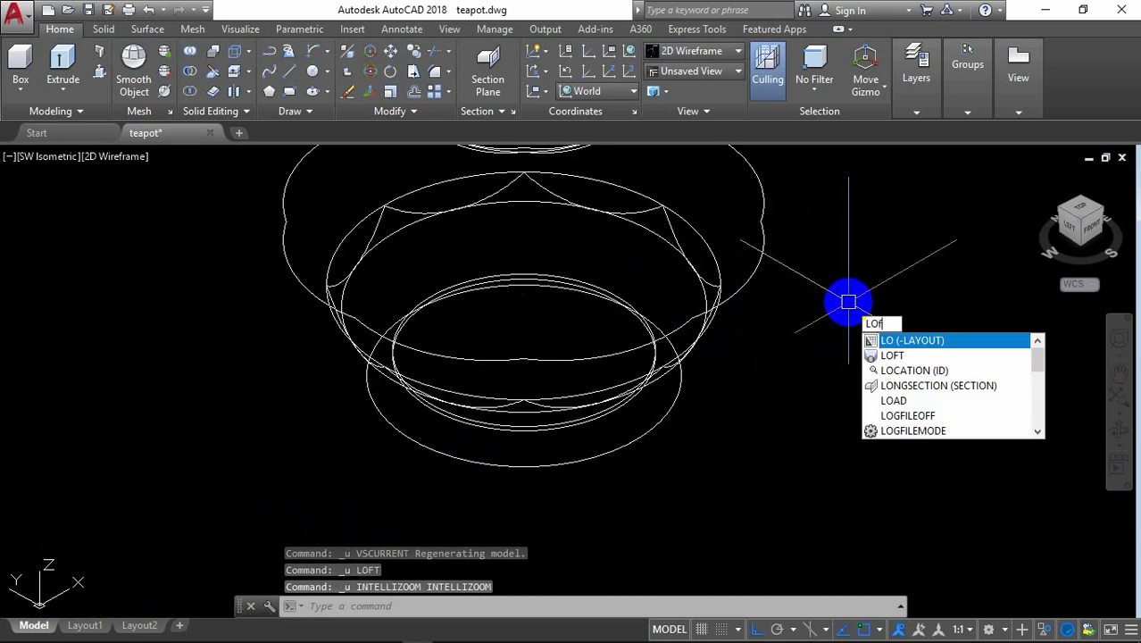
text(T)
key(Return)
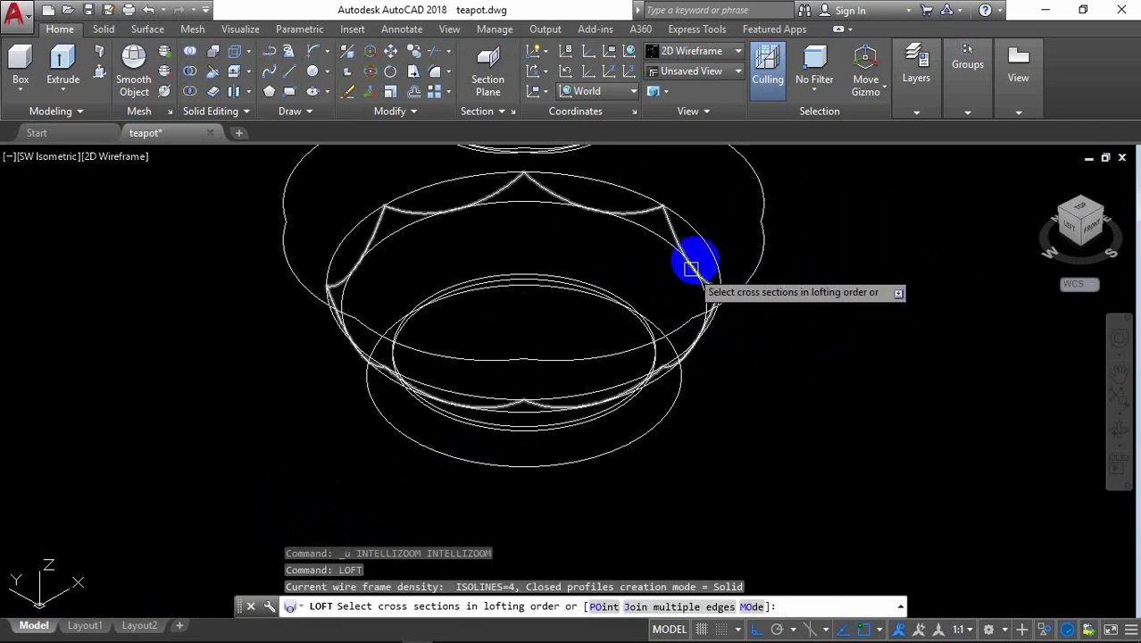
click(645, 241)
click(650, 238)
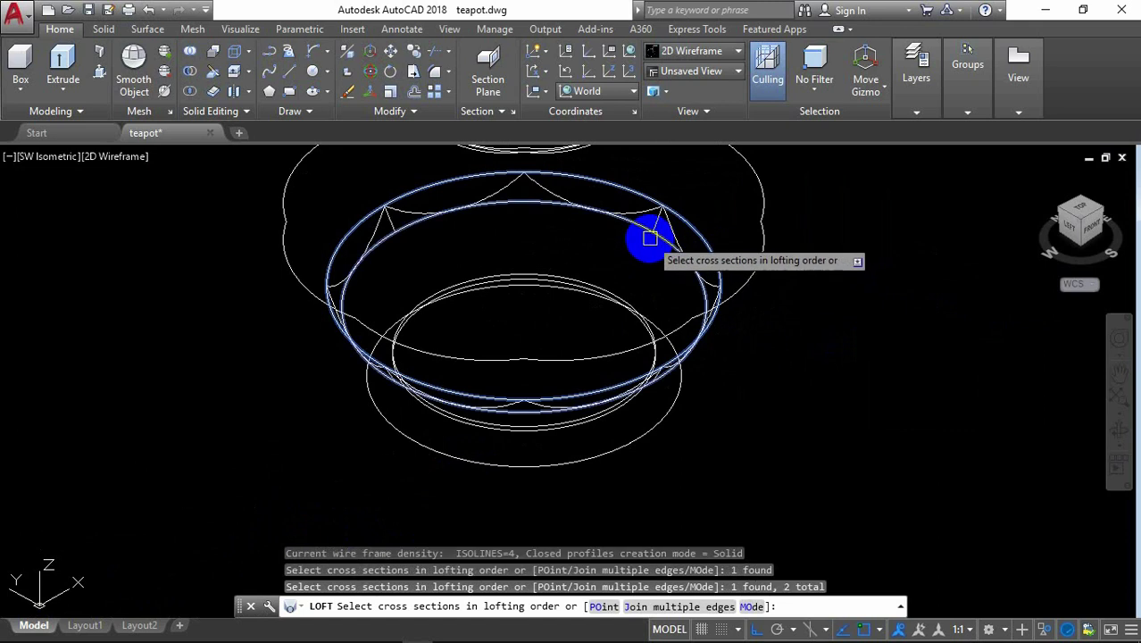
scroll(642, 304, up, 2)
scroll(641, 304, up, 4)
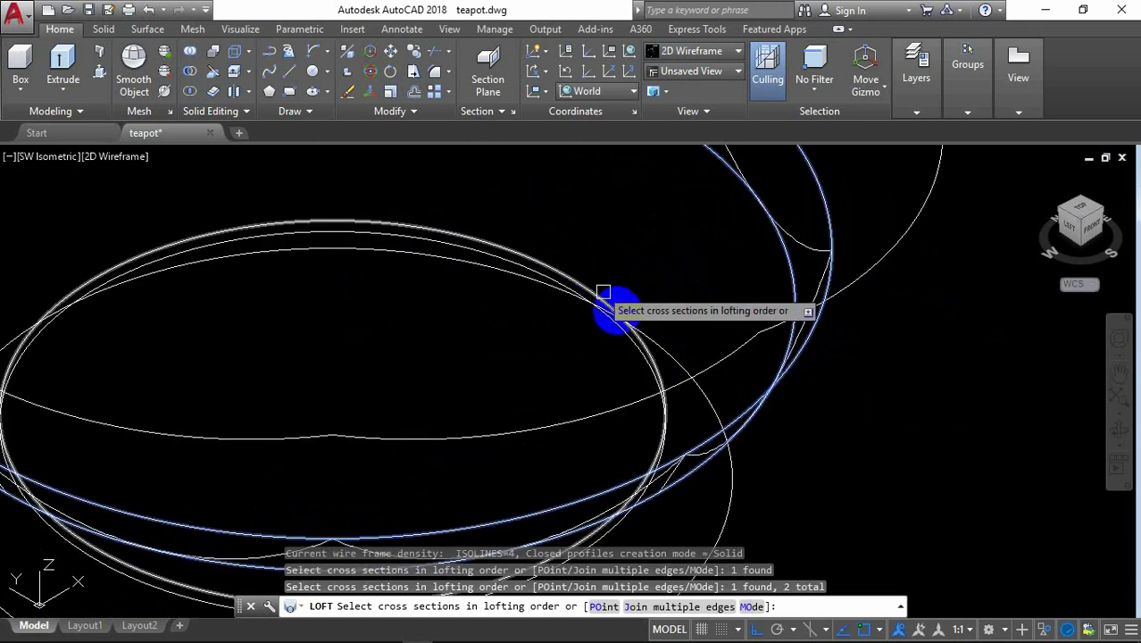
scroll(625, 321, up, 2)
scroll(647, 348, up, 2)
click(634, 332)
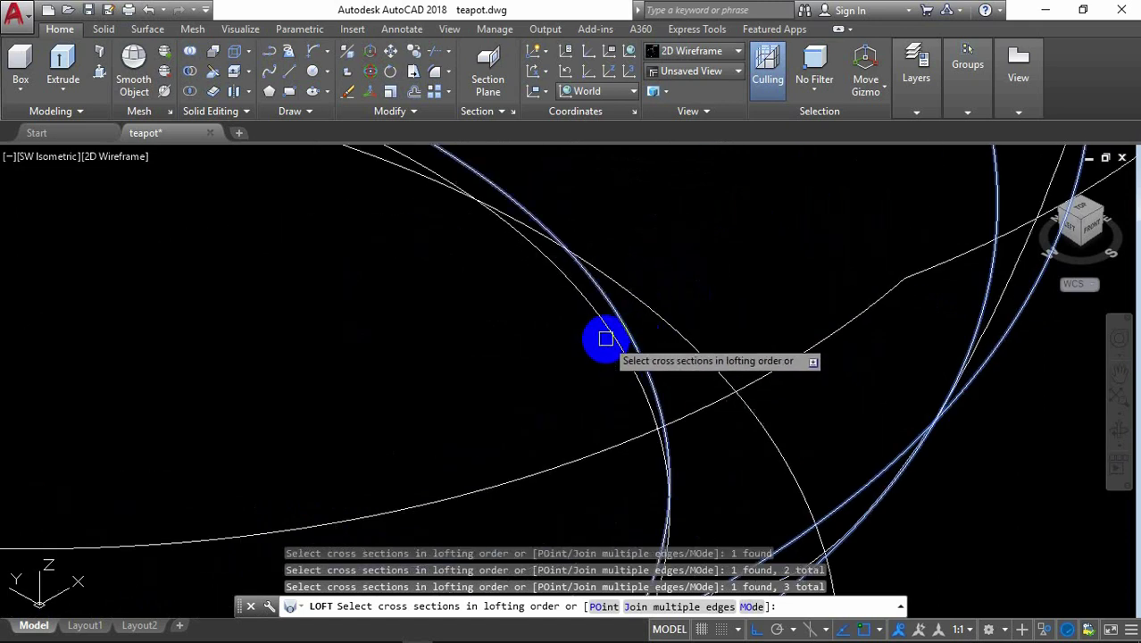
click(604, 336)
click(669, 331)
text(m)
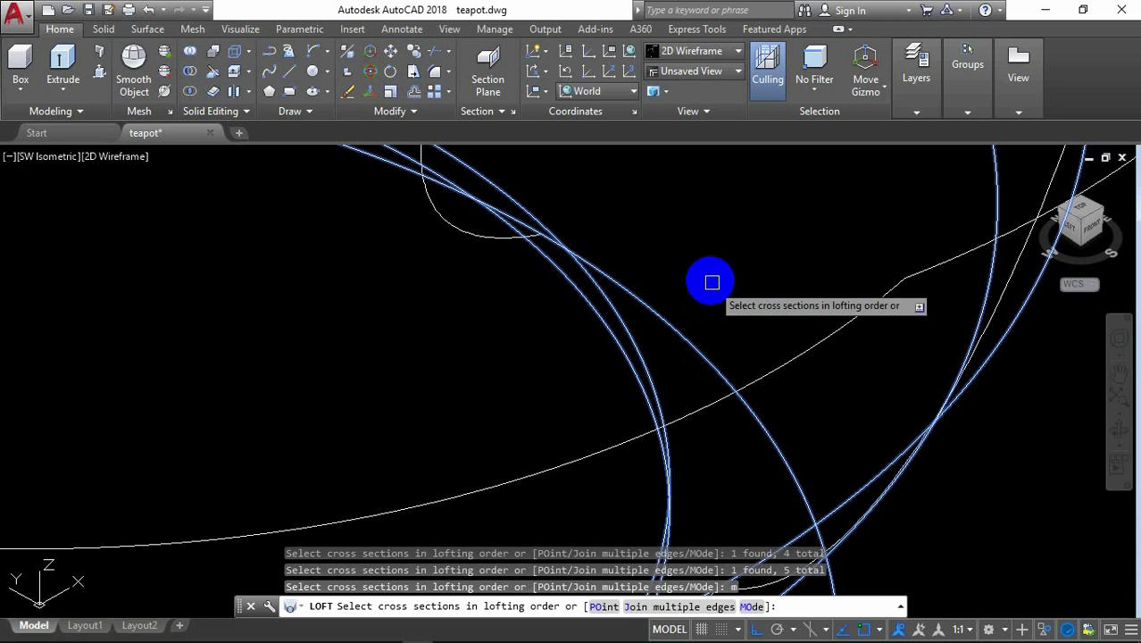
scroll(716, 275, down, 2)
Step: Set the loft mode to Surface and create it with cross sections only
right_click(721, 268)
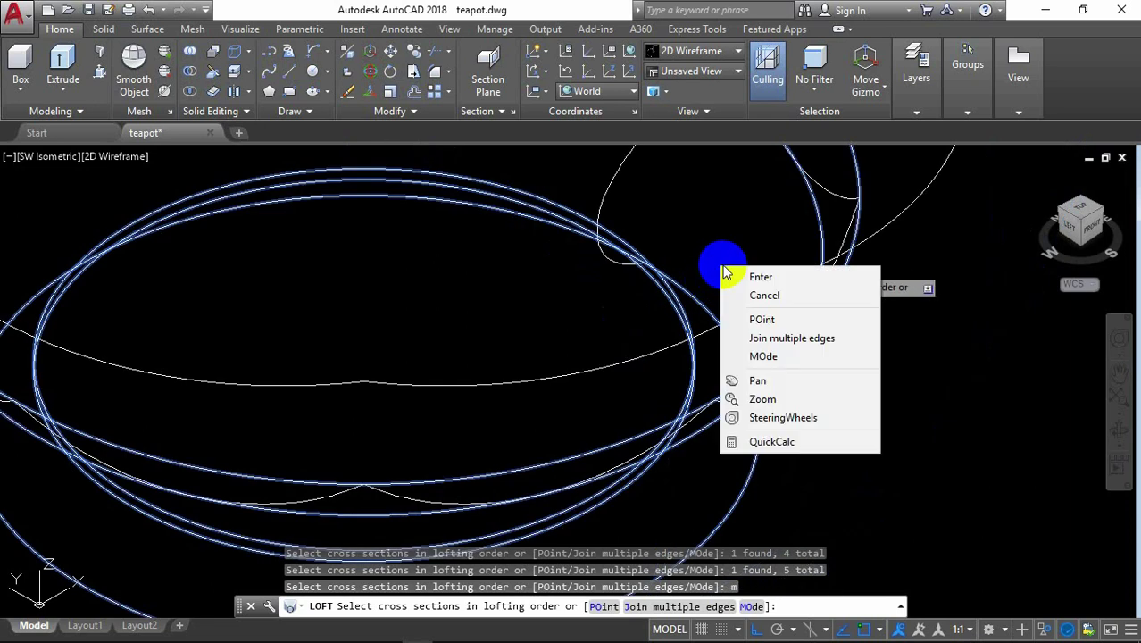
click(788, 358)
click(838, 415)
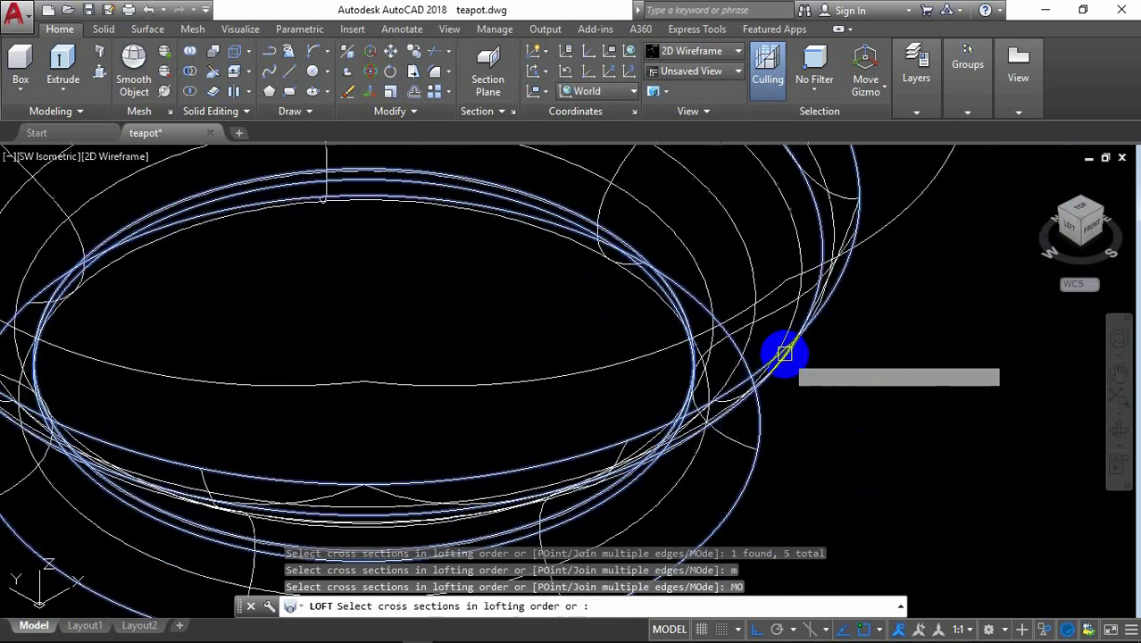
scroll(803, 364, down, 3)
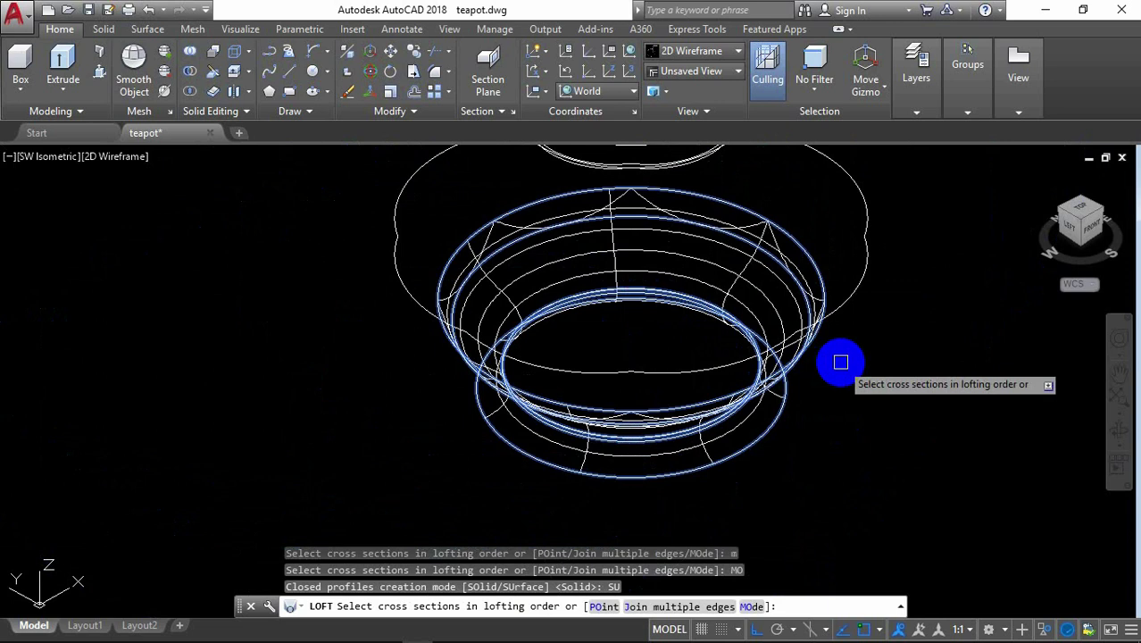
key(Return)
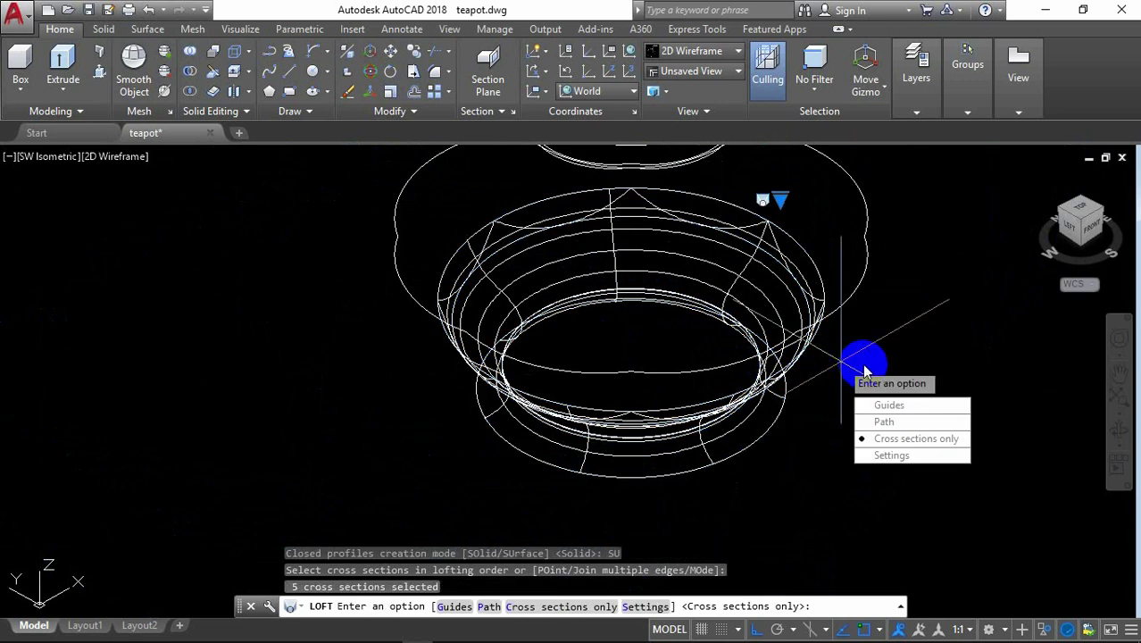
key(Return)
scroll(820, 361, down, 2)
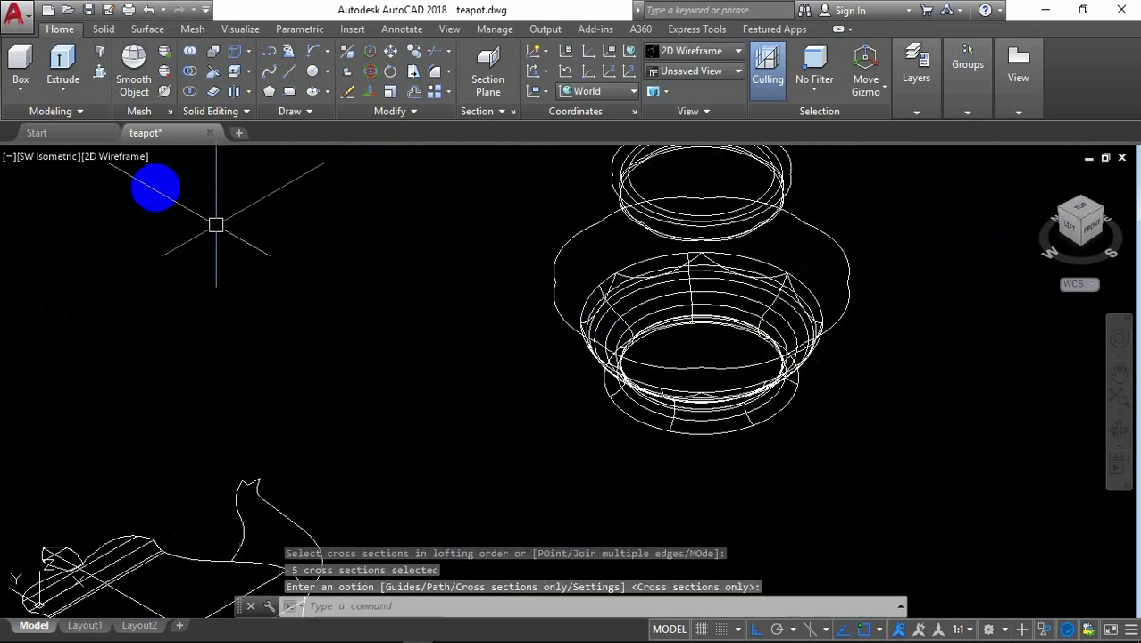
click(123, 157)
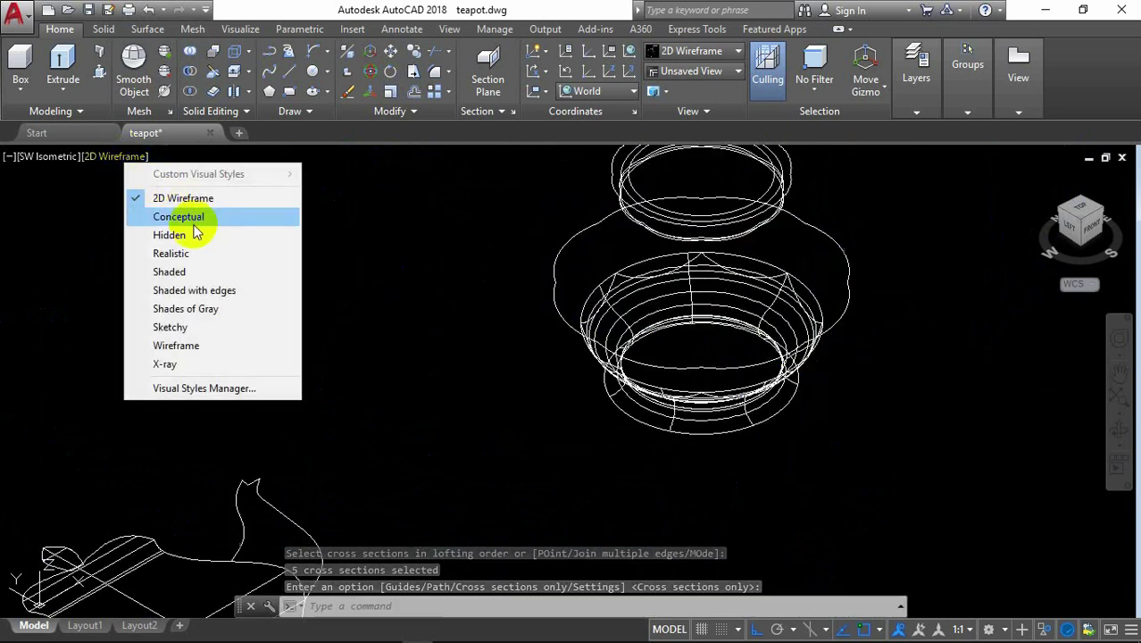
click(197, 272)
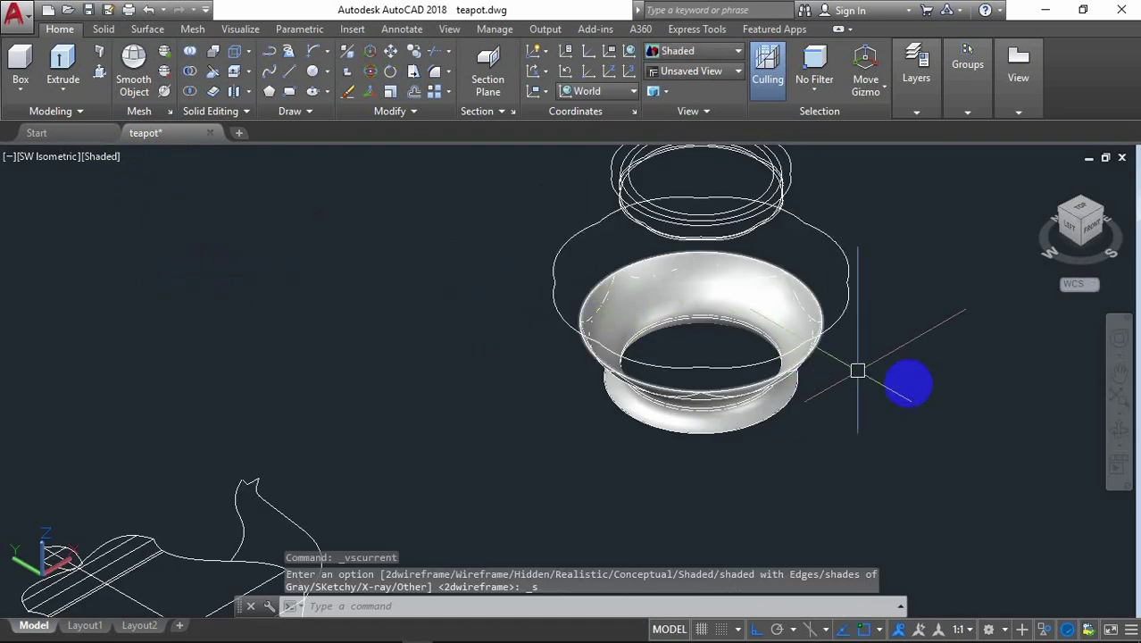
click(1121, 432)
mouse_move(949, 433)
mouse_down()
mouse_move(941, 343)
mouse_move(973, 401)
mouse_up()
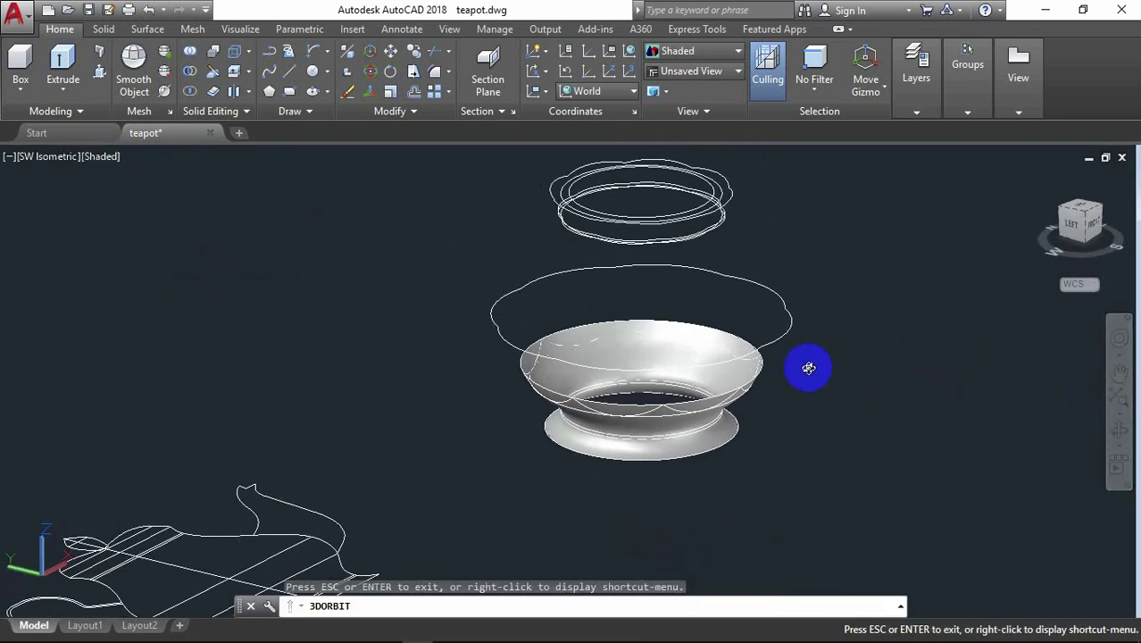
mouse_move(807, 368)
mouse_down()
mouse_move(711, 349)
mouse_move(827, 202)
mouse_up()
right_click(828, 203)
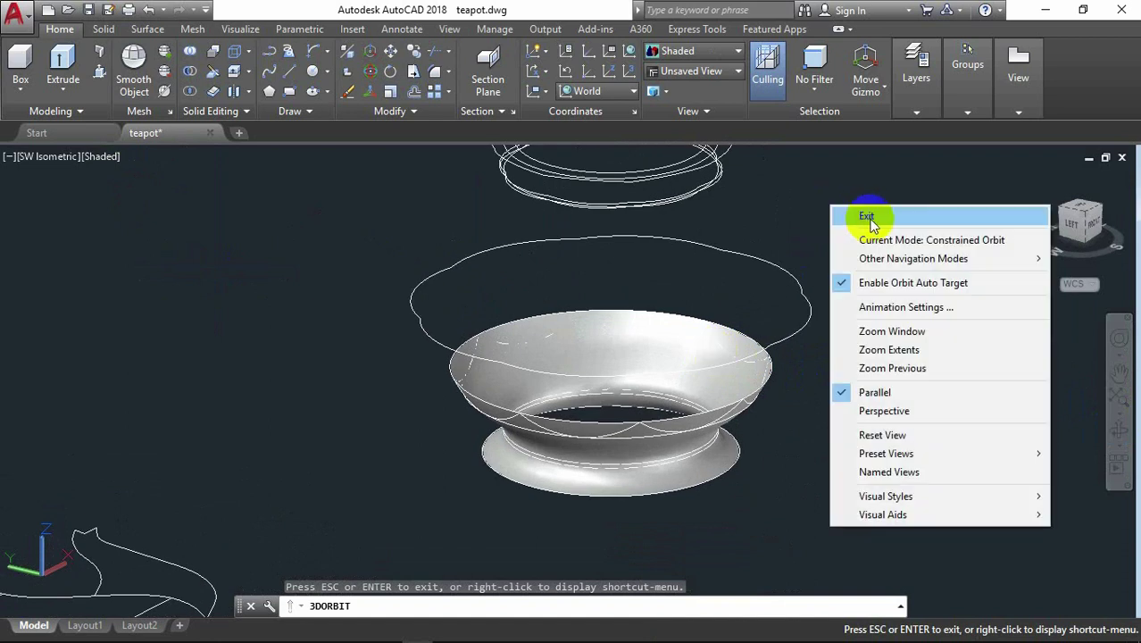
click(866, 217)
click(100, 158)
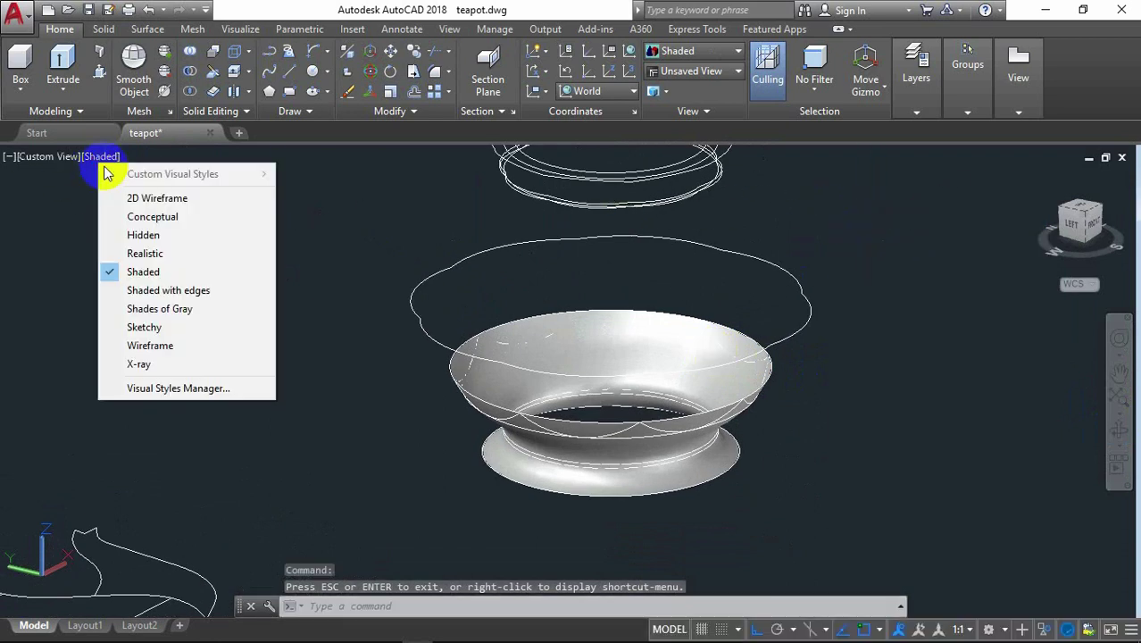
click(154, 200)
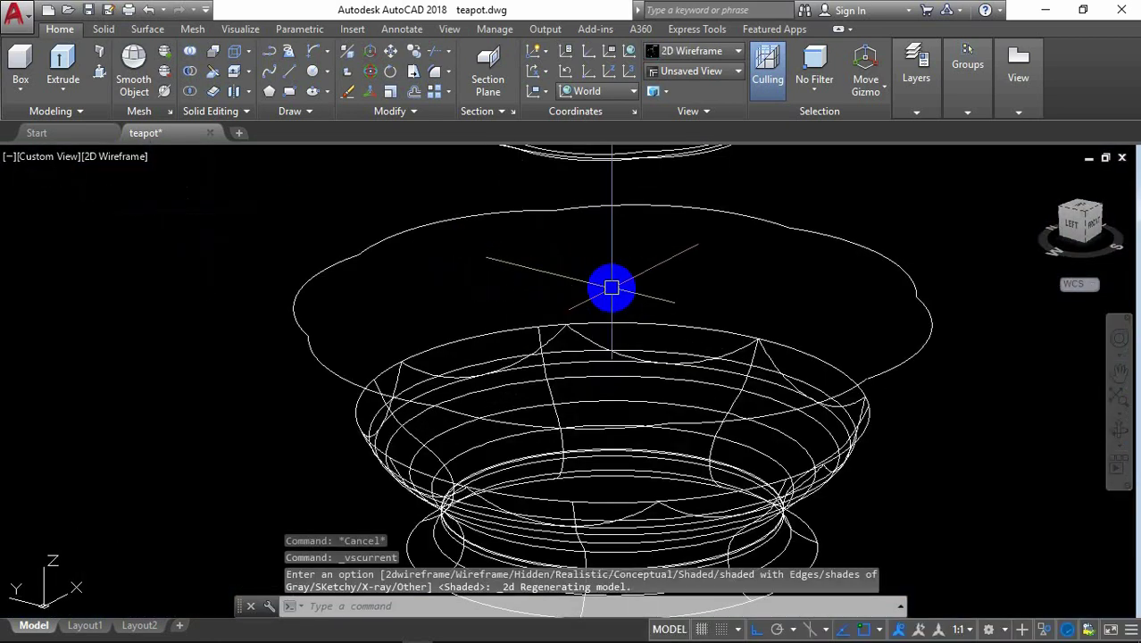
Step: Explode the rim curve into separate arcs
text(ext)
key(Return)
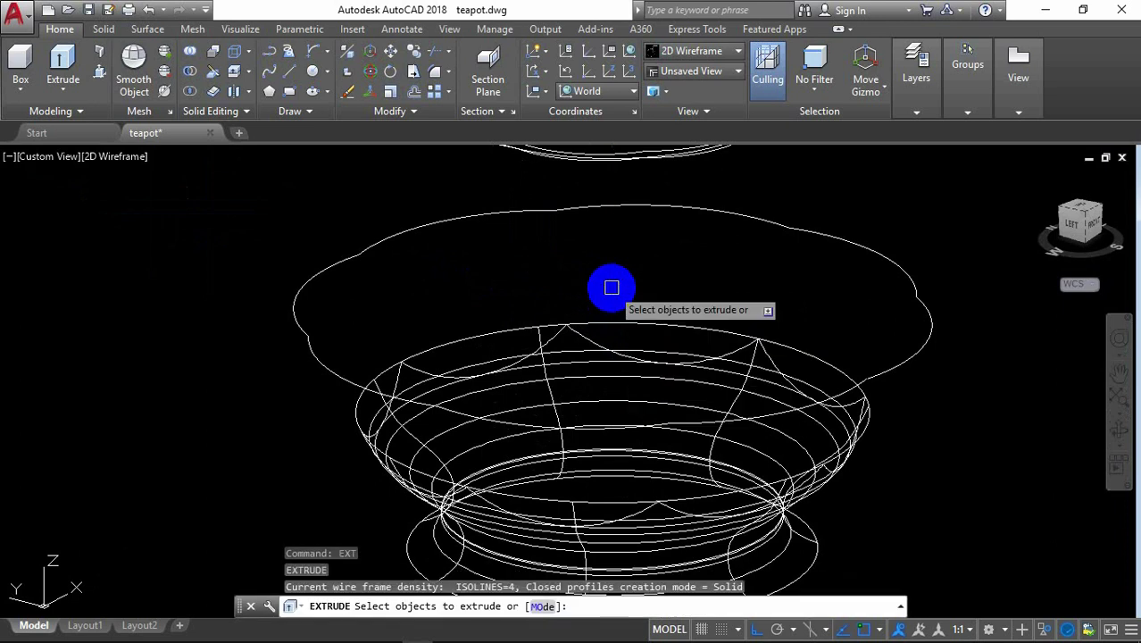
click(731, 348)
key(Escape)
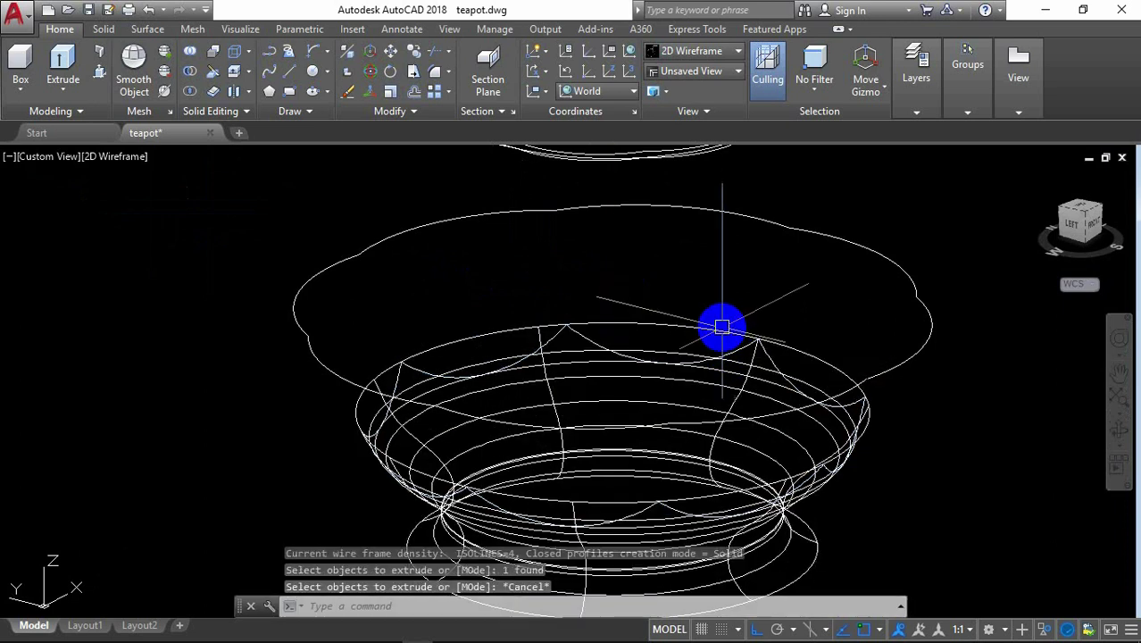
text(x)
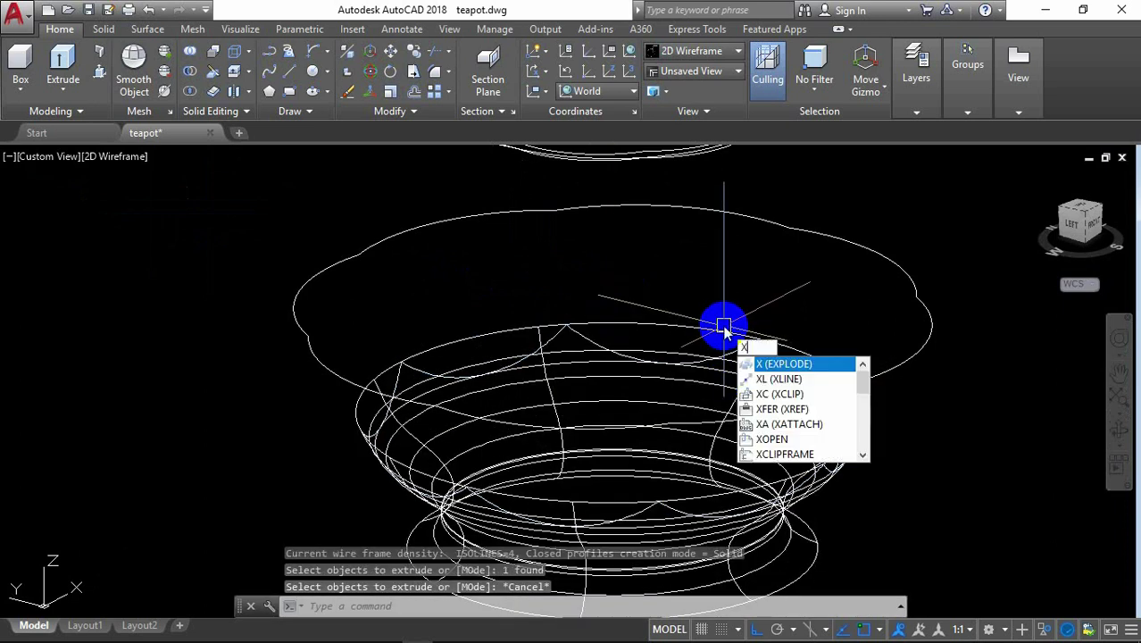
key(Return)
click(733, 346)
key(Return)
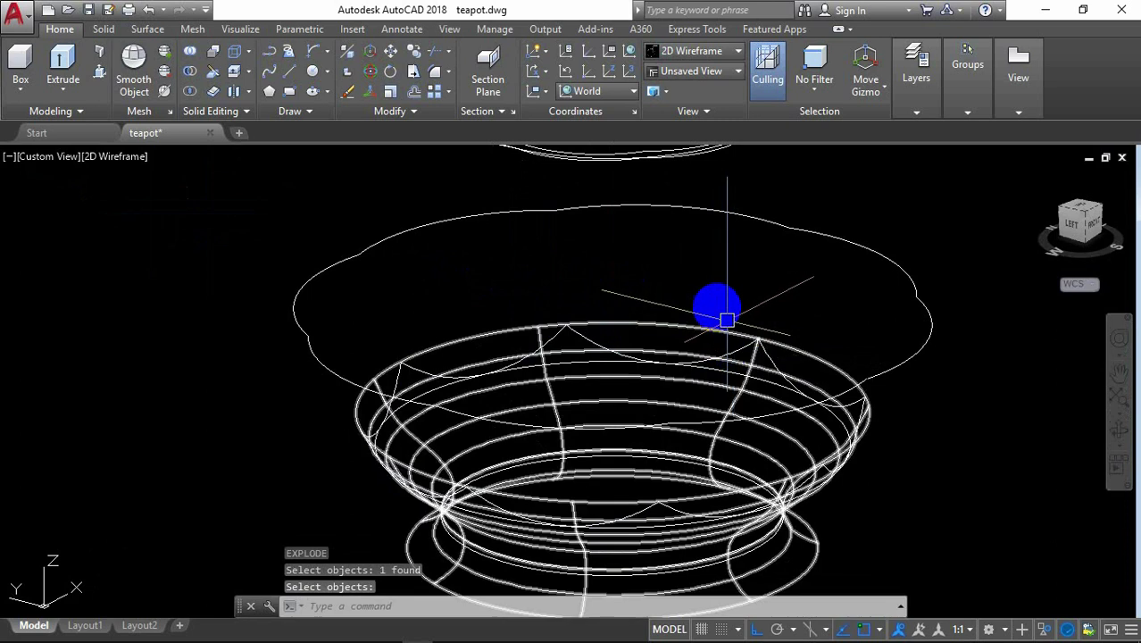
Step: Extrude the first two rim arcs to a height of 2
text(ext)
key(Return)
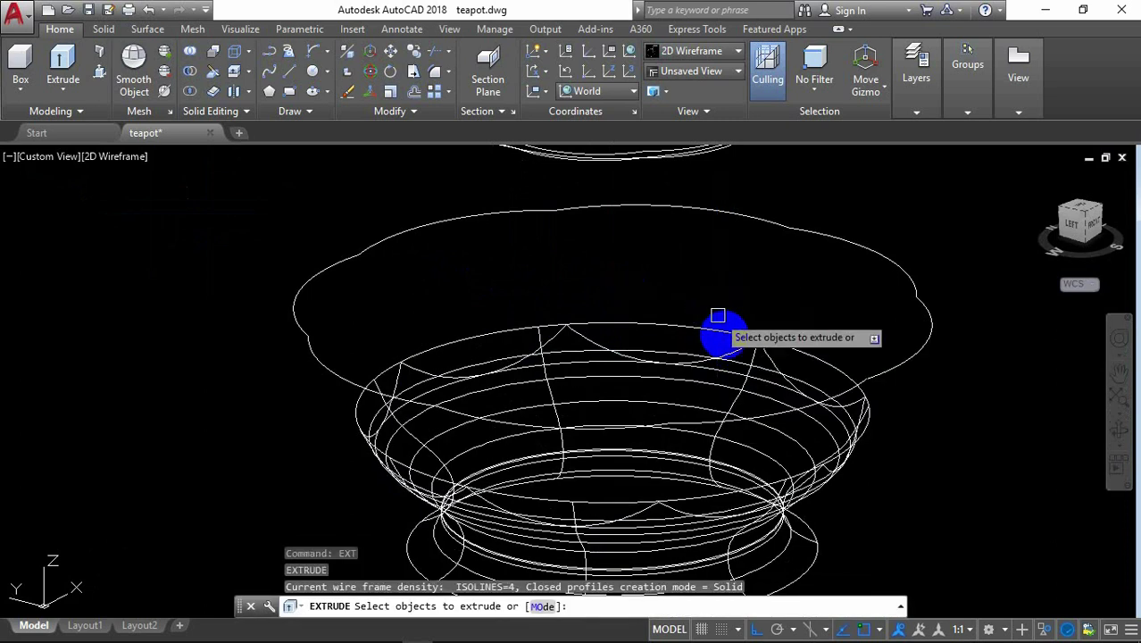
click(734, 338)
key(Return)
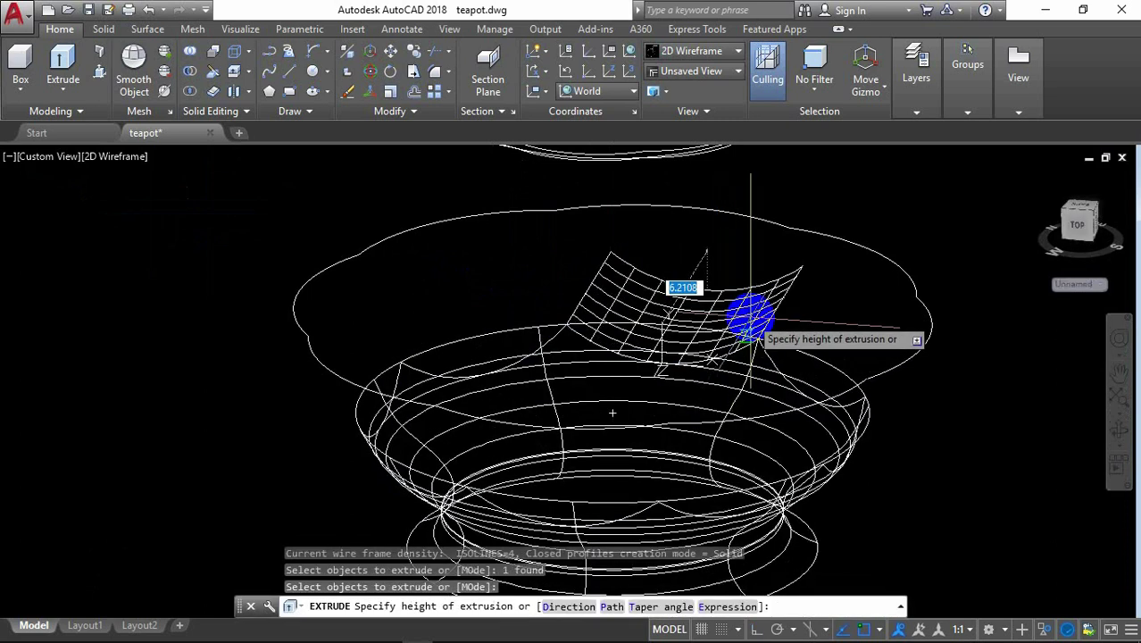
text(2)
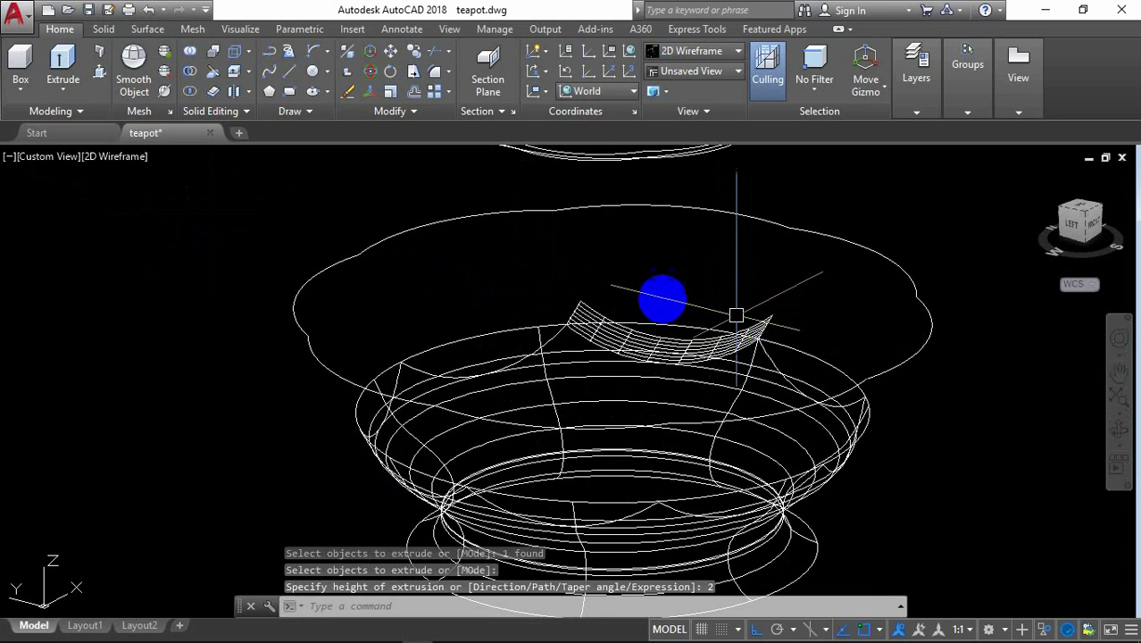
key(Return)
key(Return)
click(548, 308)
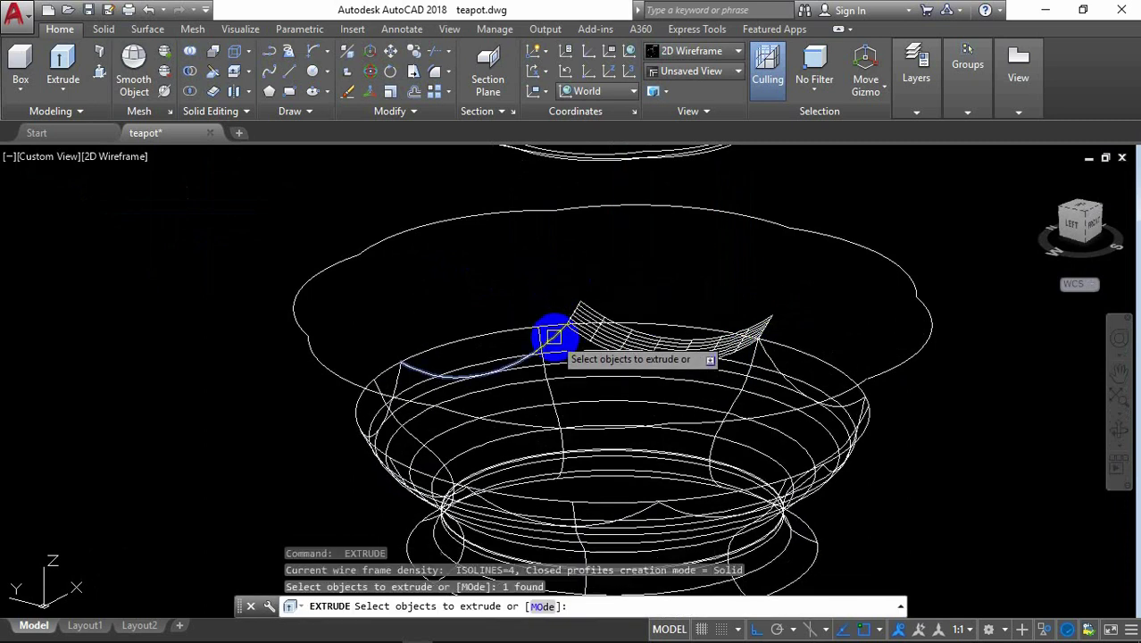
key(Return)
text(2)
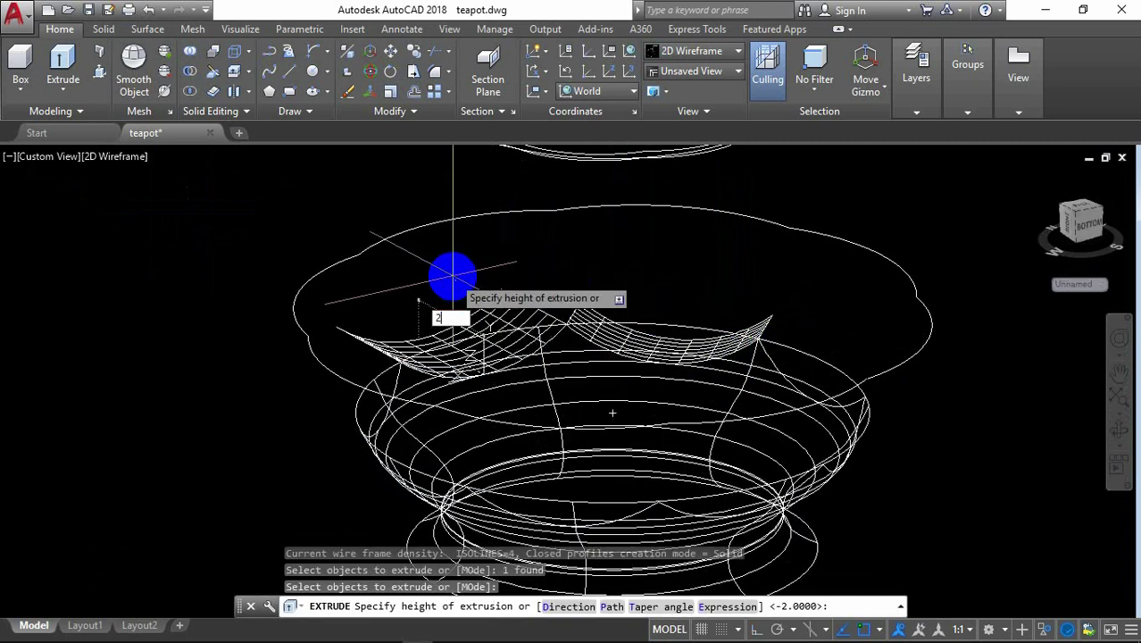
key(Return)
key(Return)
Step: Extrude the left and right rim arcs to a height of 2
click(397, 382)
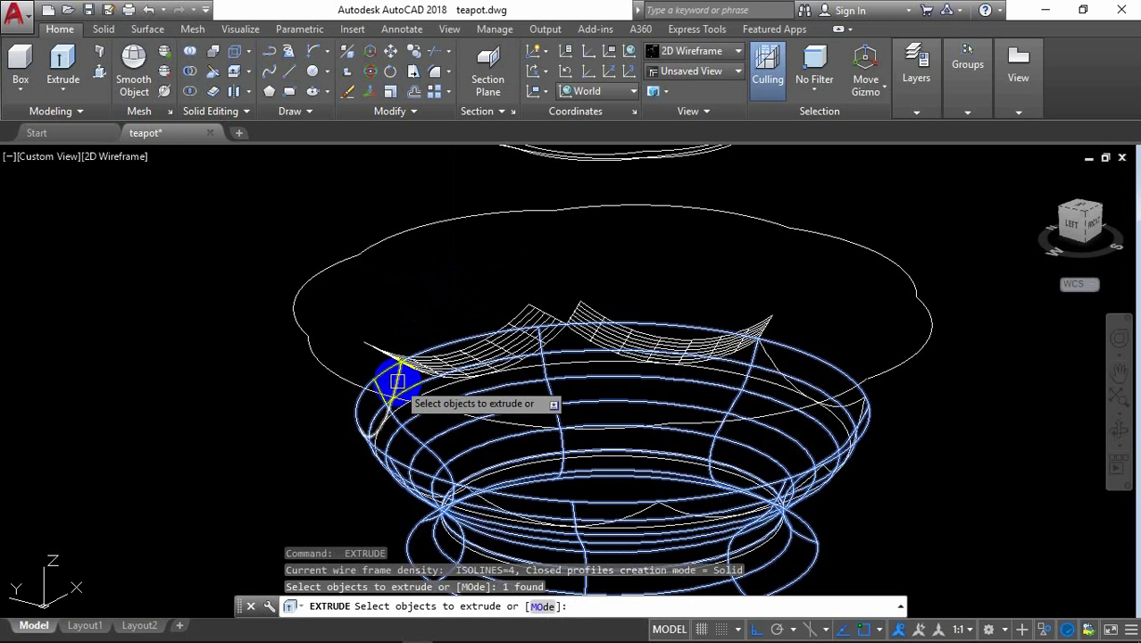
key(Escape)
key(Return)
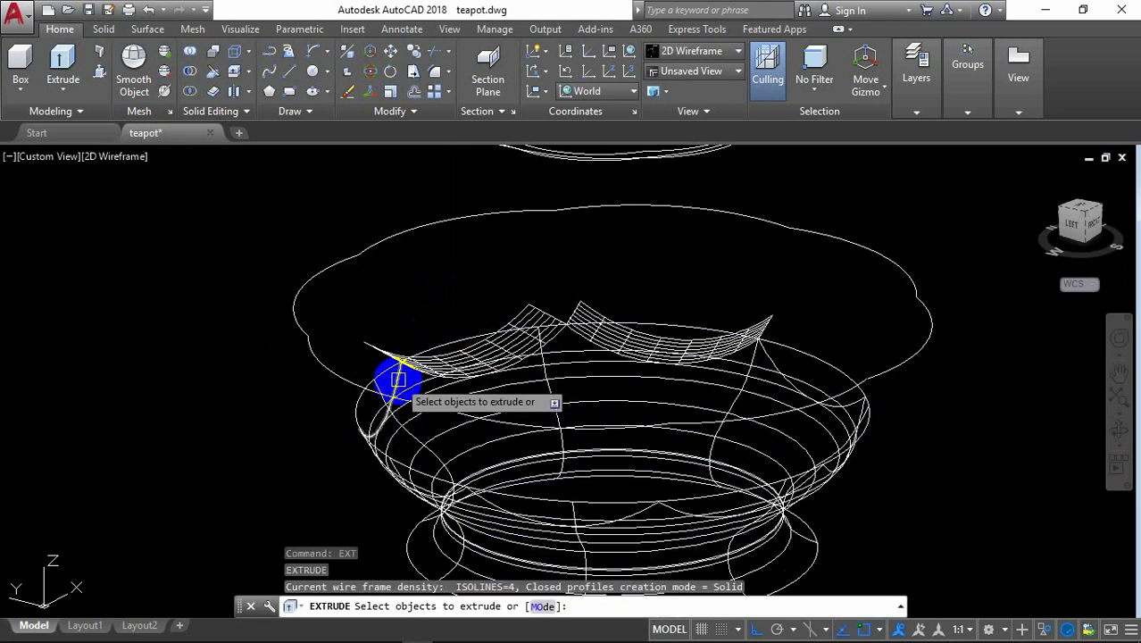
click(397, 382)
key(Return)
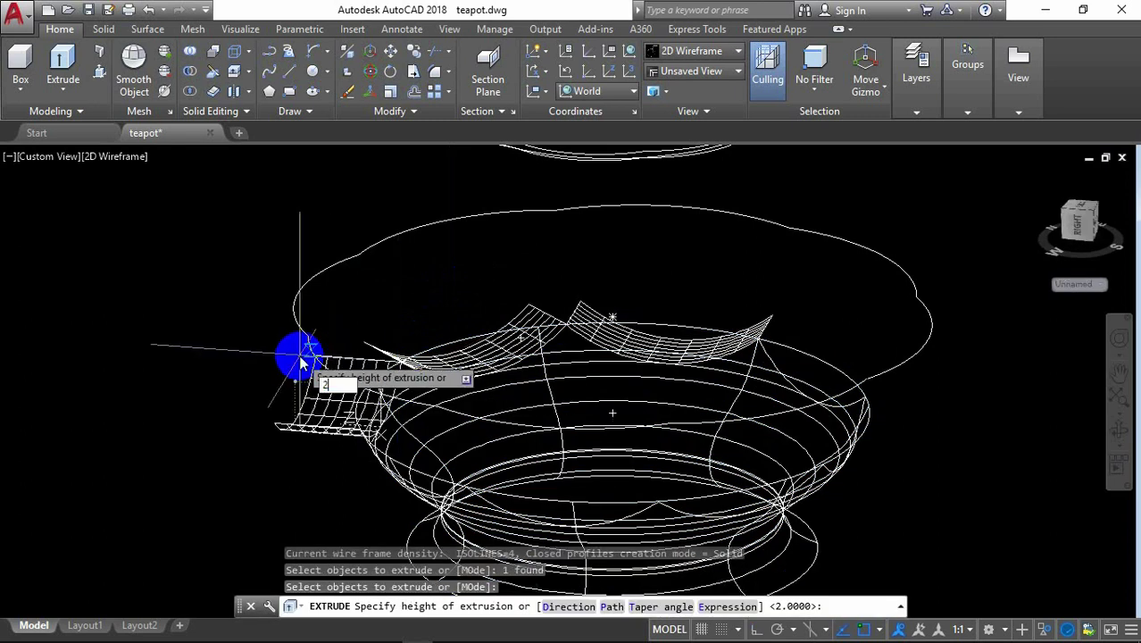
key(Return)
key(Return)
click(772, 357)
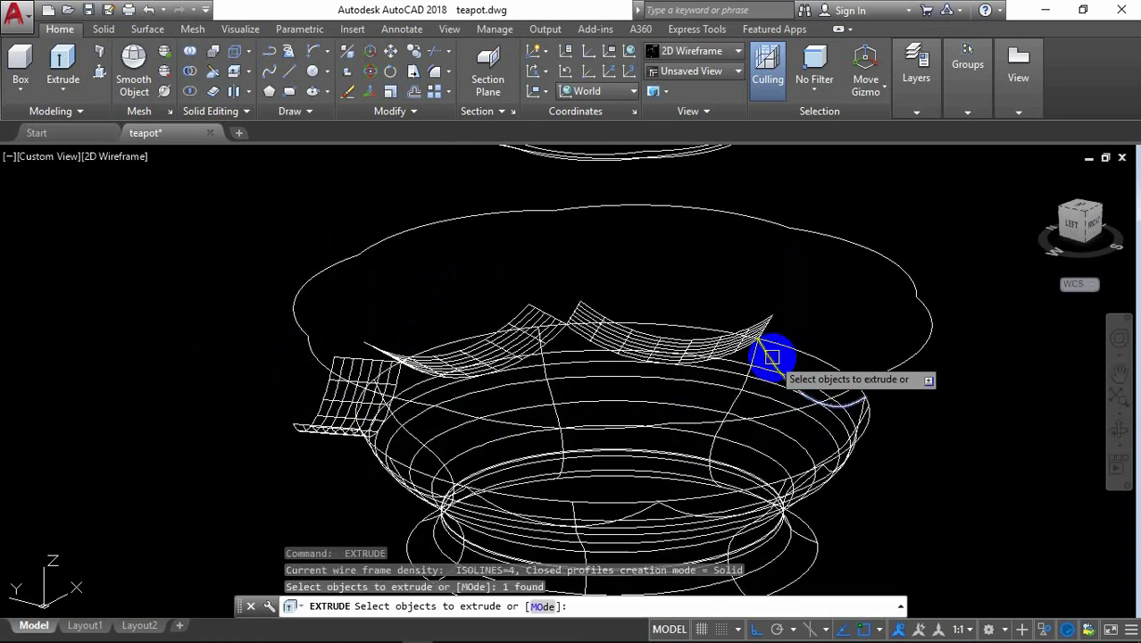
key(Return)
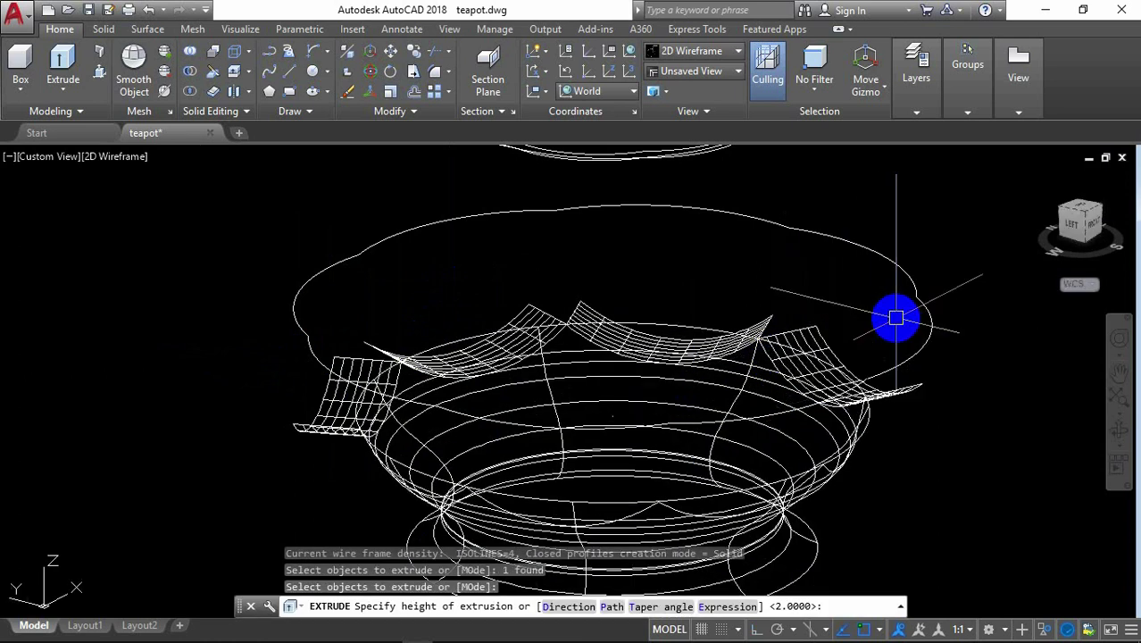
text(2)
key(Return)
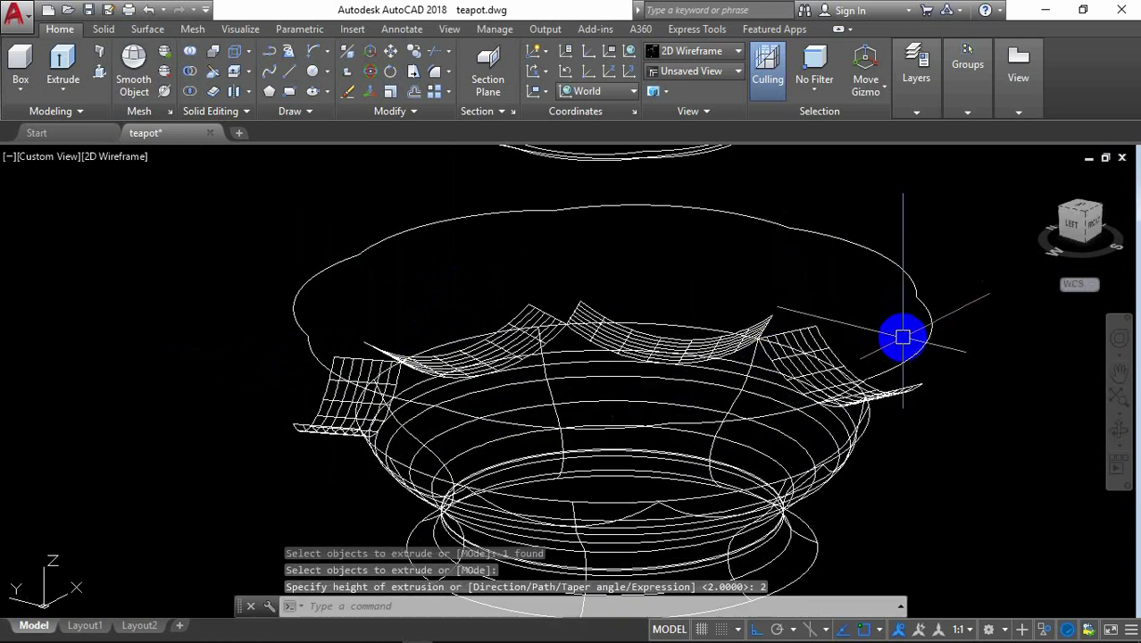
scroll(903, 336, down, 3)
Step: Orbit the view around to the far side of the teapot bowl
click(1112, 425)
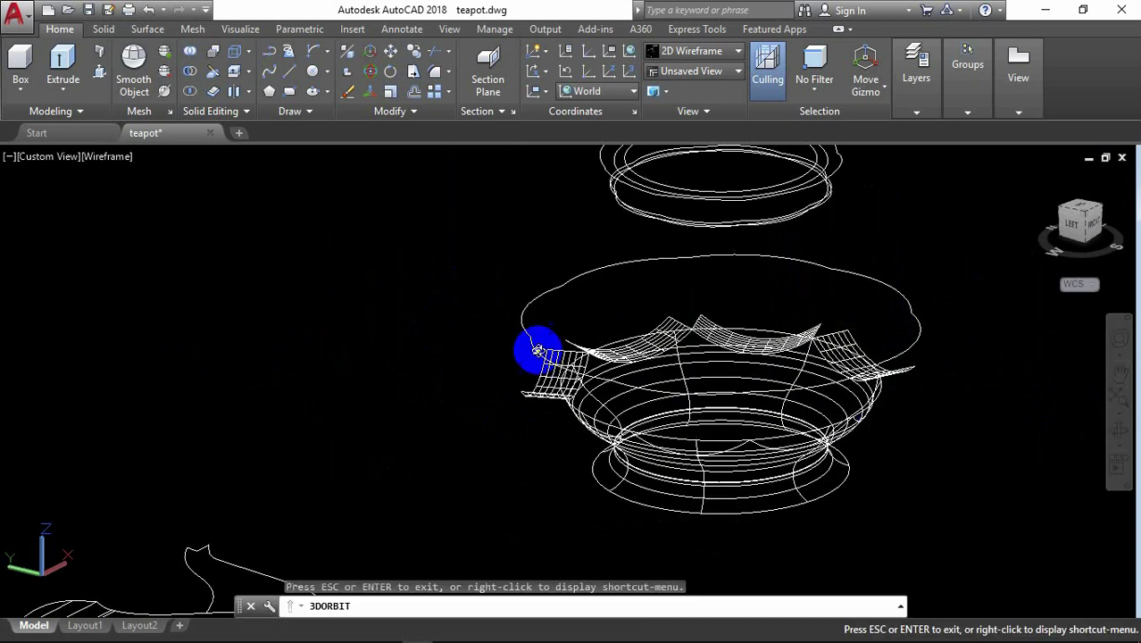
drag(537, 350, 764, 422)
mouse_move(10, 328)
mouse_down()
mouse_move(369, 376)
mouse_move(578, 262)
mouse_up()
right_click(650, 224)
click(650, 227)
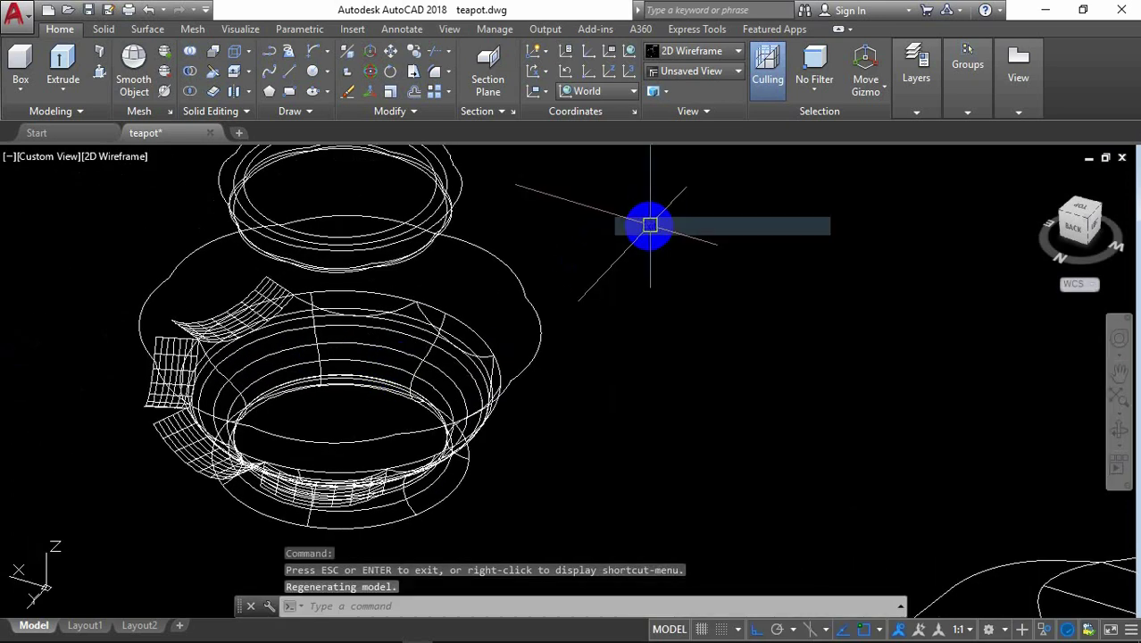
text(ext)
Step: Extrude two adjacent far-side rim arcs 2 units each
key(Return)
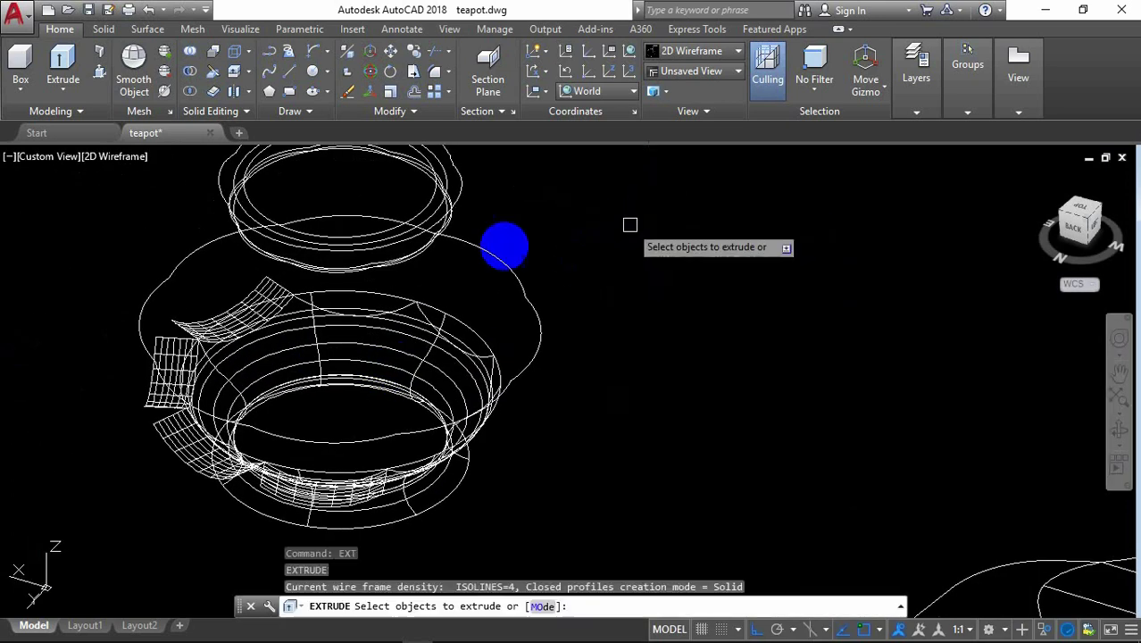
scroll(395, 305, up, 2)
scroll(402, 305, up, 2)
click(402, 305)
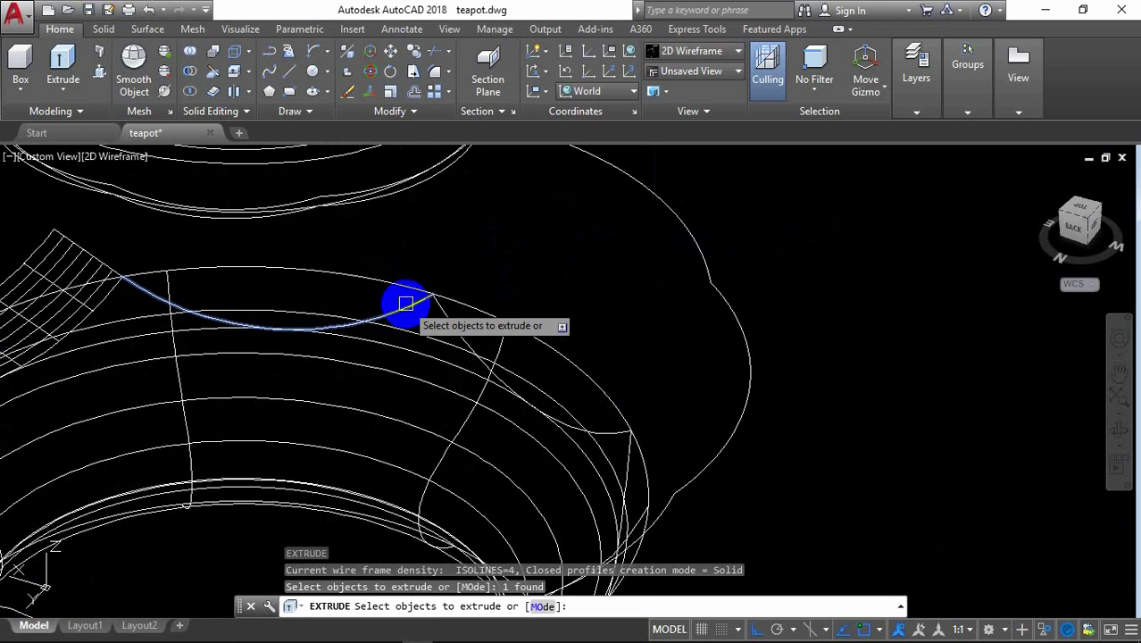
key(Return)
click(413, 225)
key(Return)
text(2)
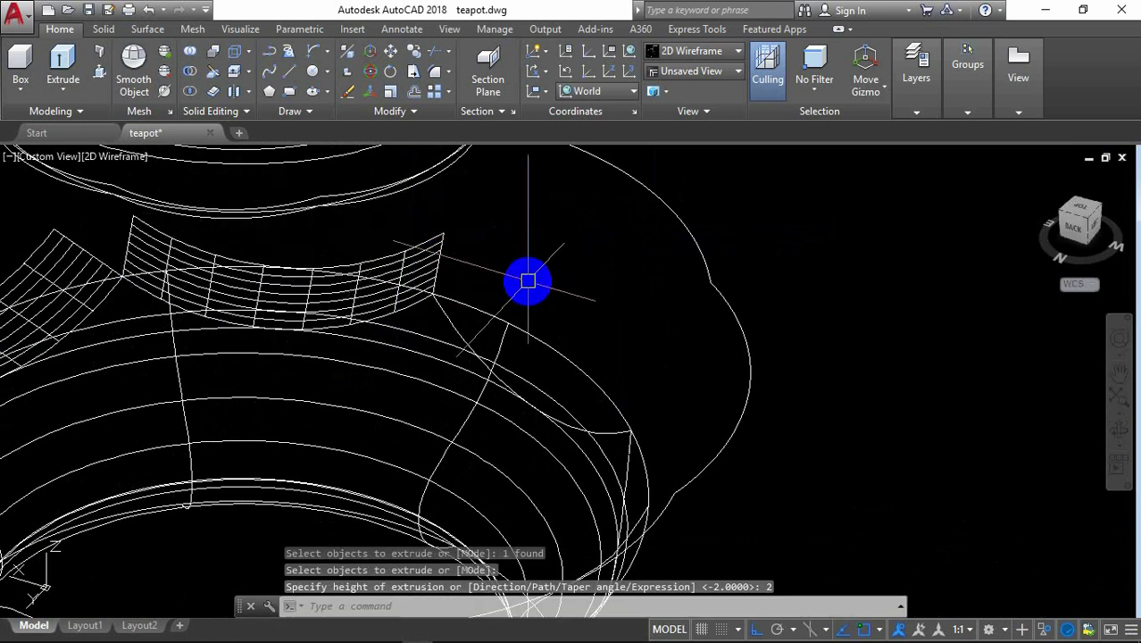
key(Return)
key(Return)
click(454, 326)
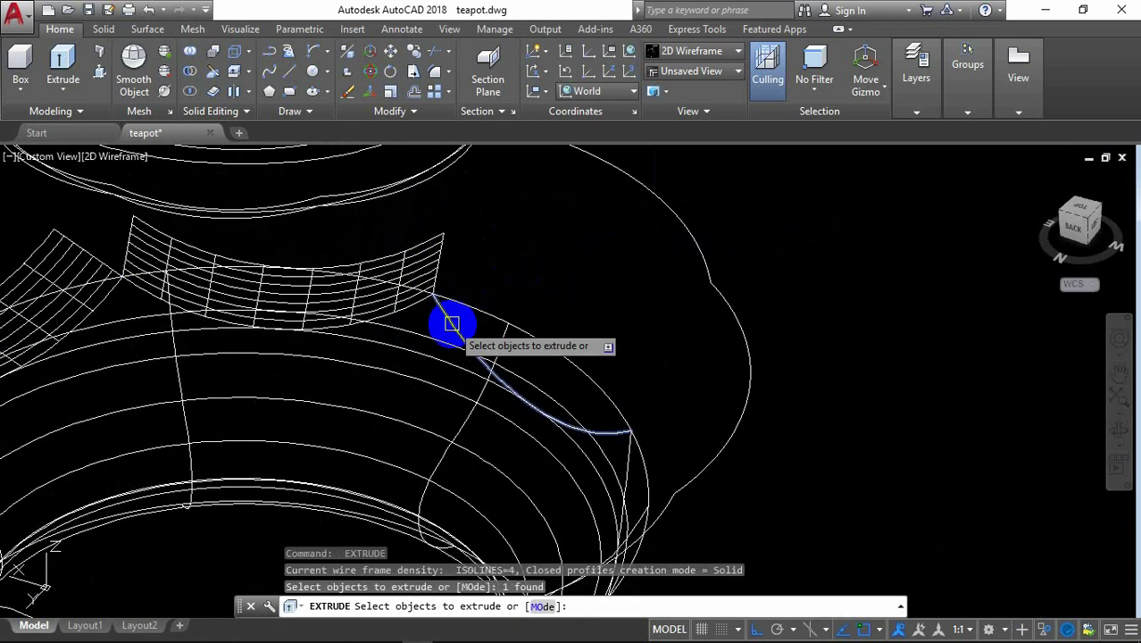
key(Return)
text(2)
key(Return)
scroll(596, 245, down, 3)
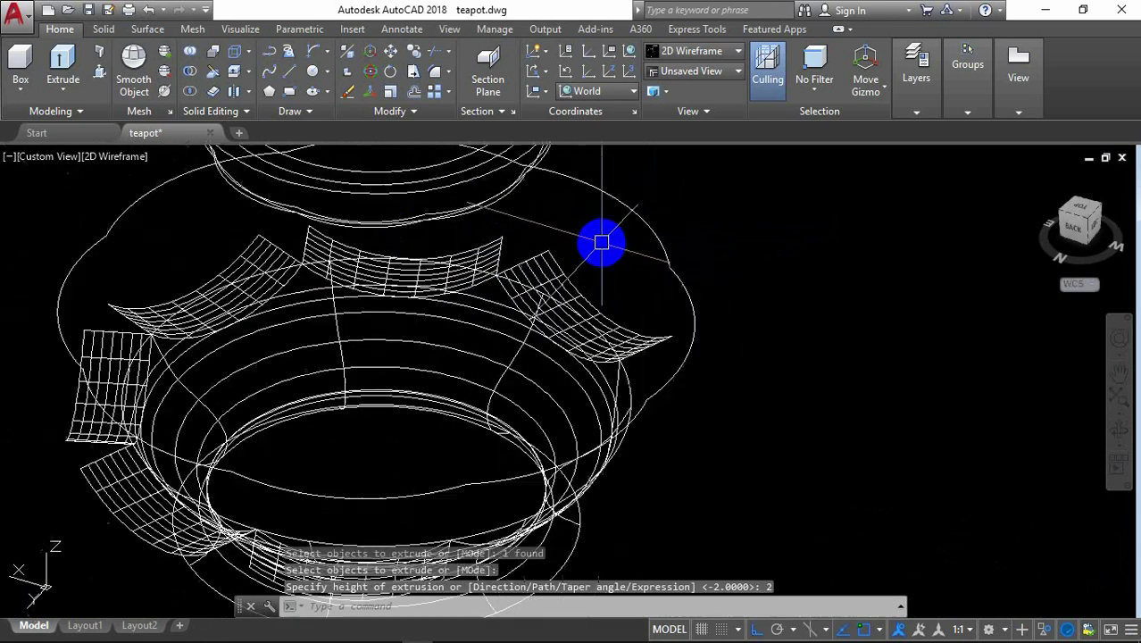
scroll(603, 337, up, 4)
Step: Extrude the rim arc on the right side 2 units
key(Return)
click(620, 316)
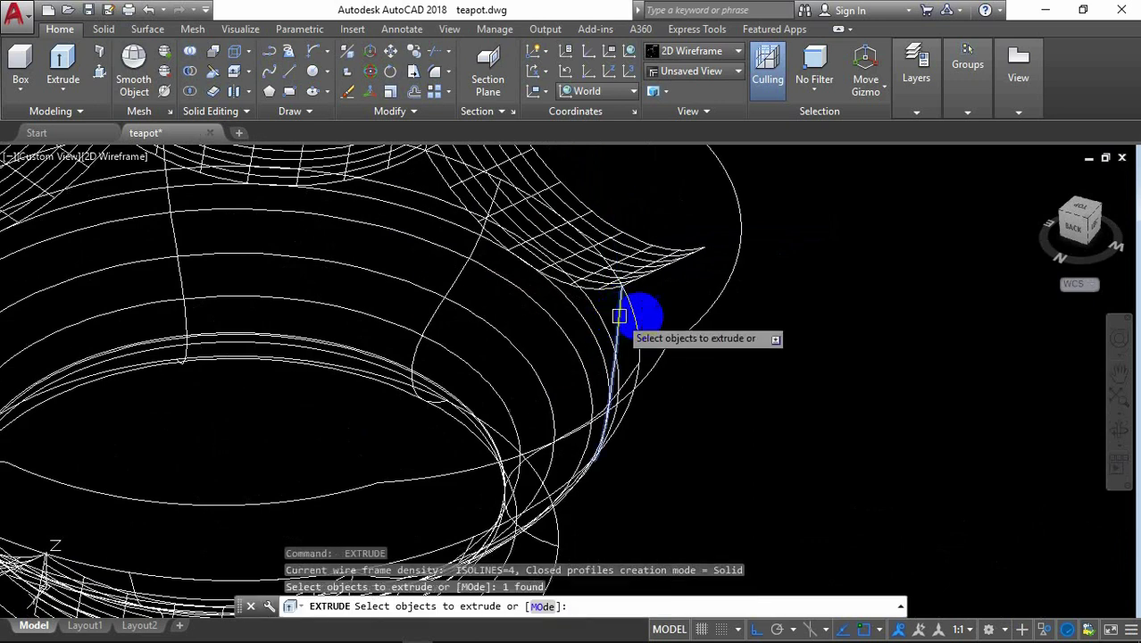
key(Return)
scroll(788, 333, down, 2)
text(2)
key(Return)
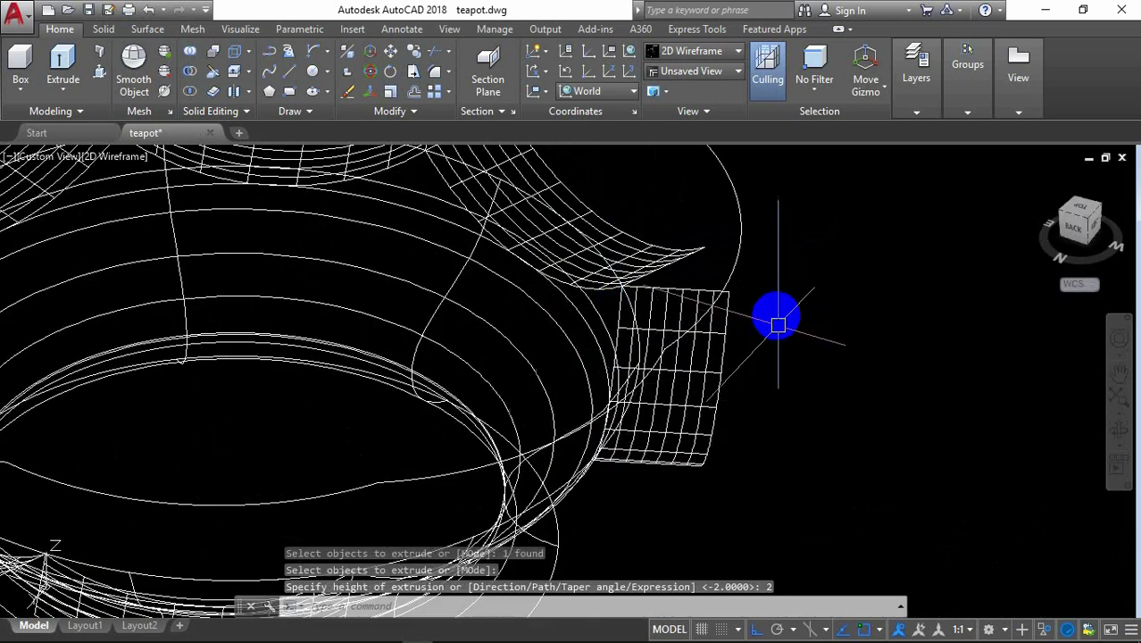
scroll(776, 312, down, 3)
scroll(733, 390, up, 2)
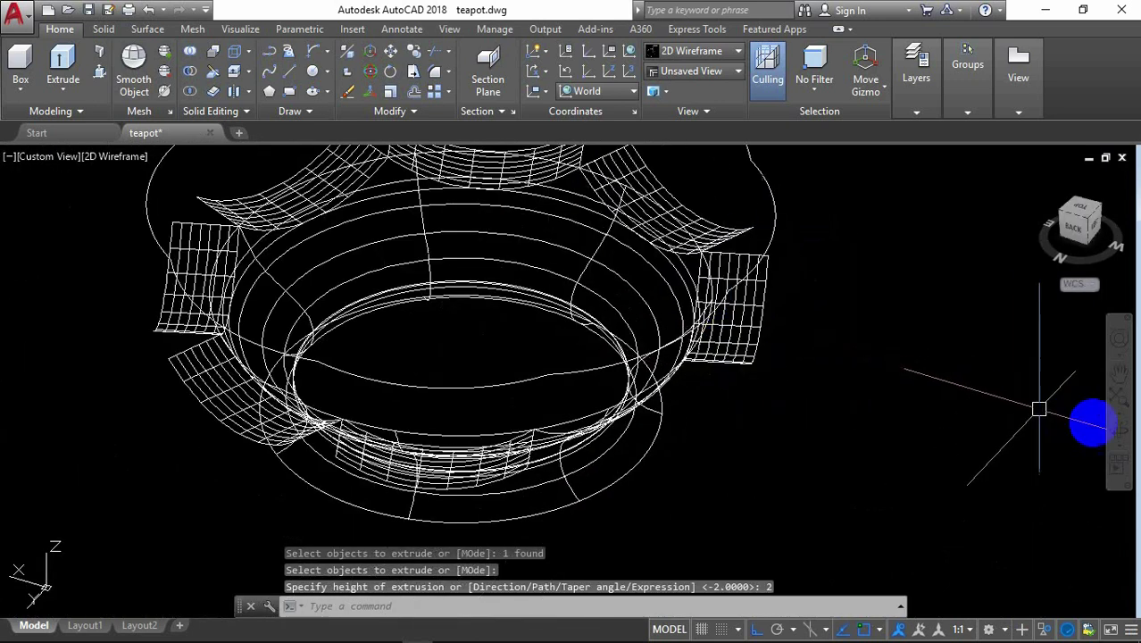
Step: Orbit the view to bring the last unextruded rim gap into sight
click(1118, 435)
mouse_move(714, 453)
mouse_down()
mouse_move(840, 454)
mouse_move(799, 254)
mouse_up()
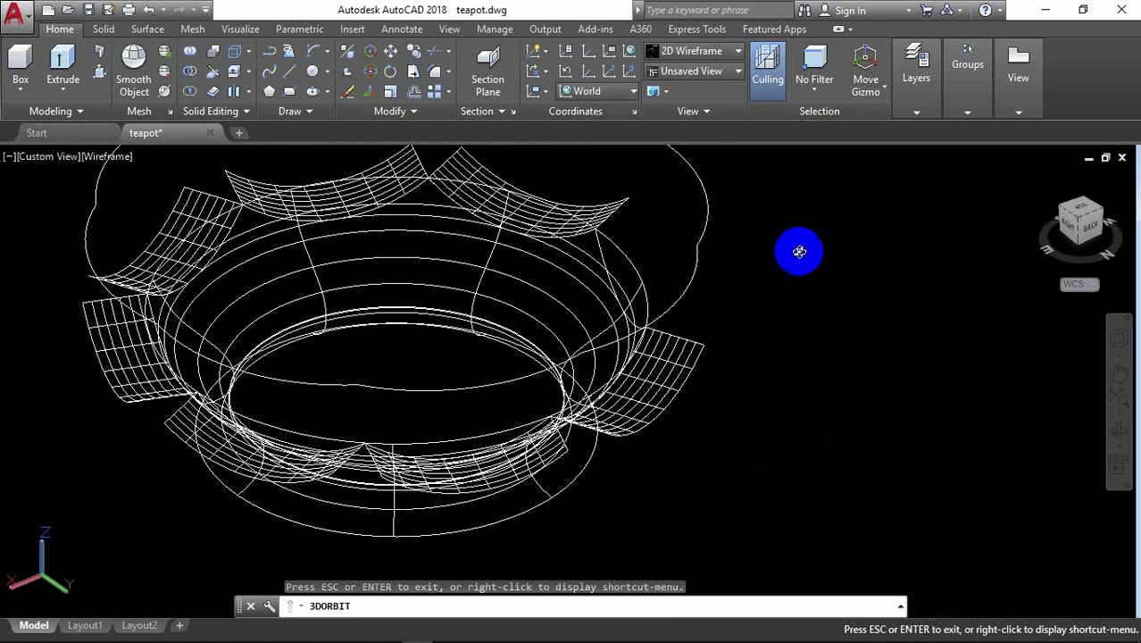
right_click(799, 237)
click(831, 244)
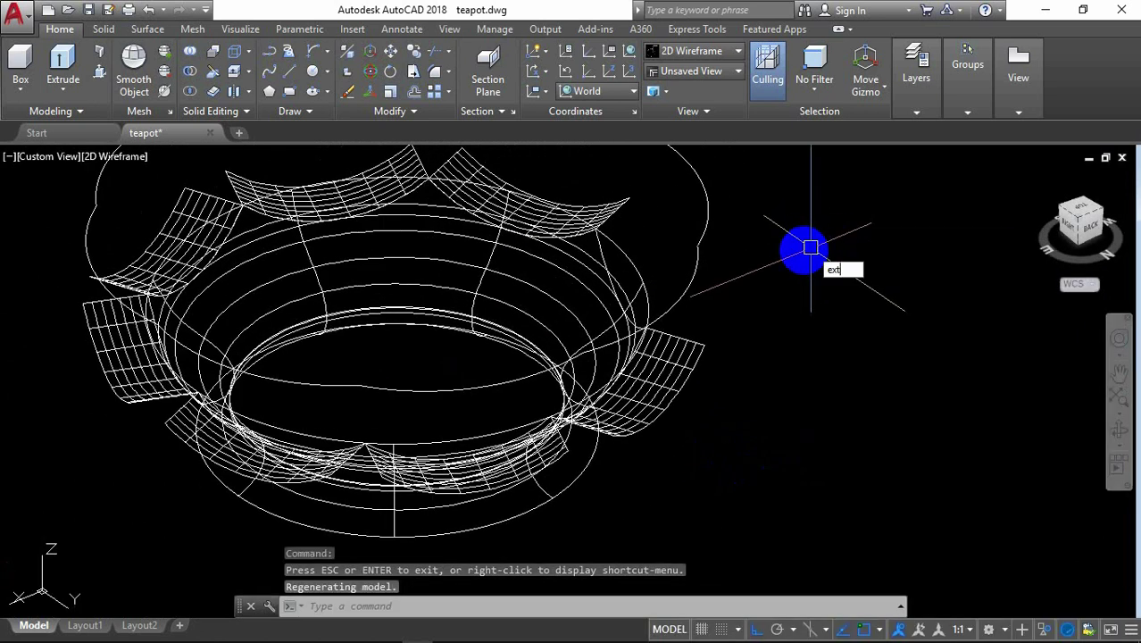
Step: Extrude the remaining rim arc 2 units and switch the visual style to Shaded
key(Return)
click(603, 250)
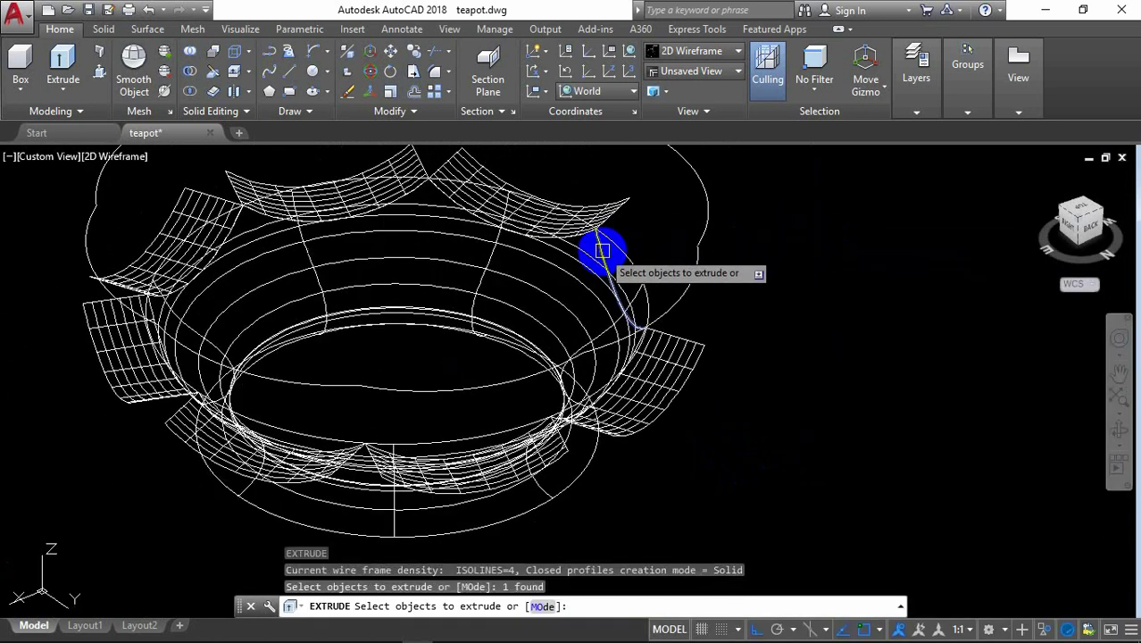
key(Return)
text(2)
key(Return)
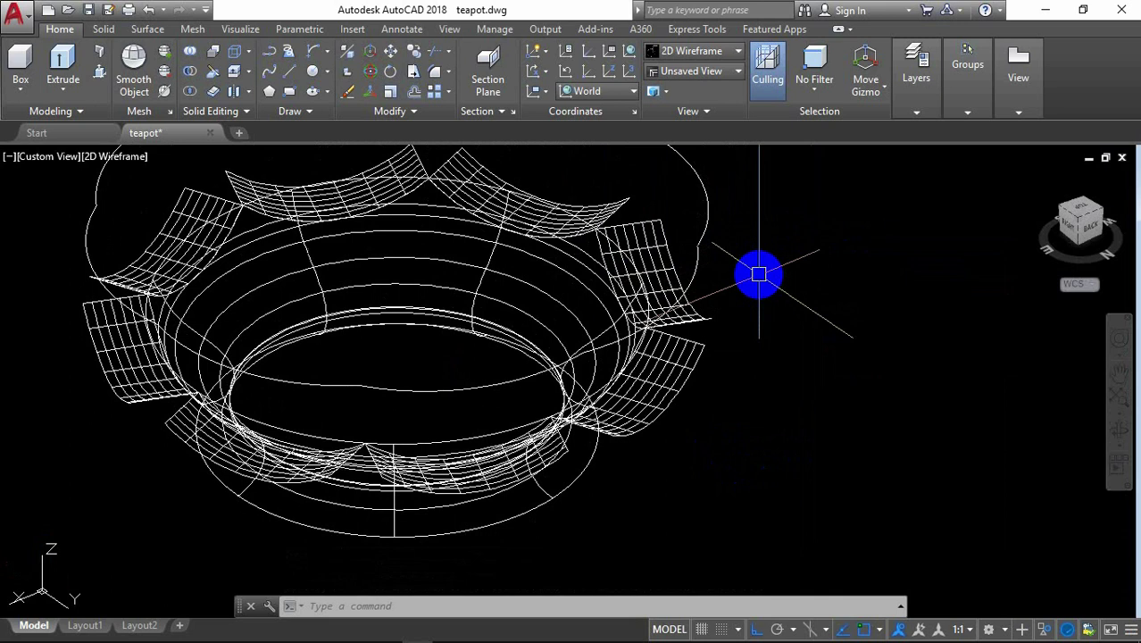
click(134, 157)
click(224, 268)
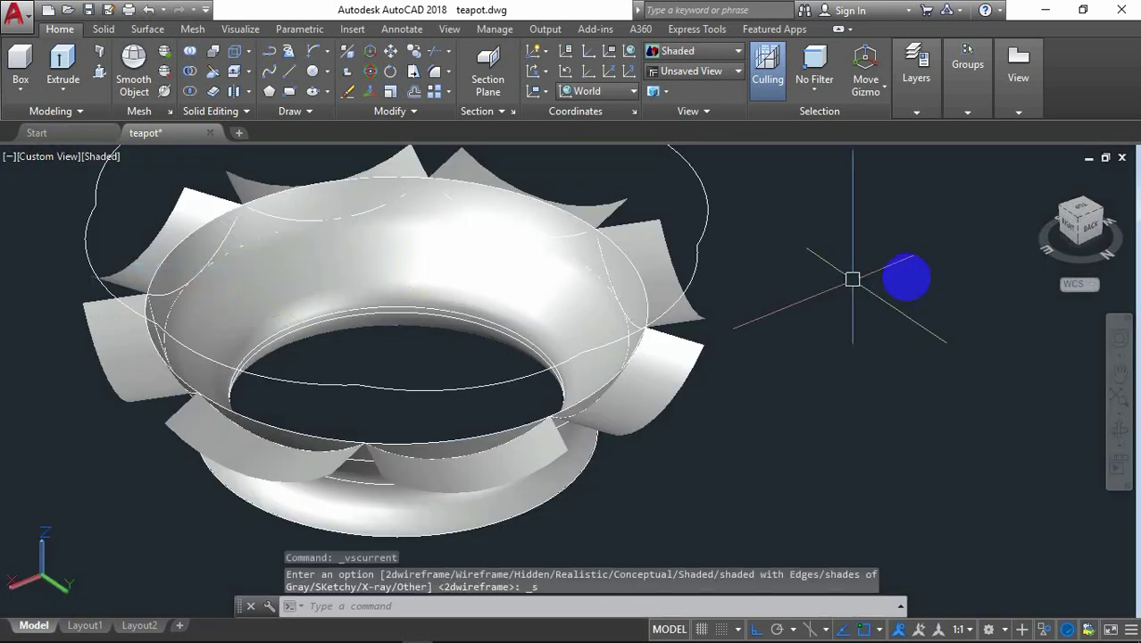
Step: Slice the teapot body with the right-hand and upper-right flute surfaces, keeping both sides
text(S)
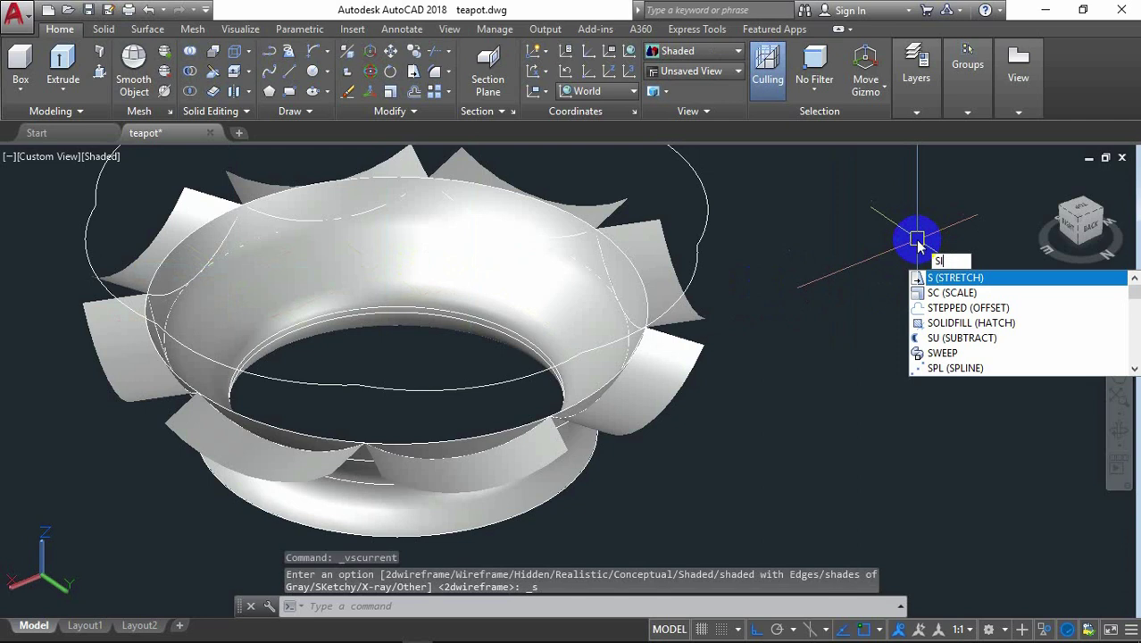
text(L)
key(Return)
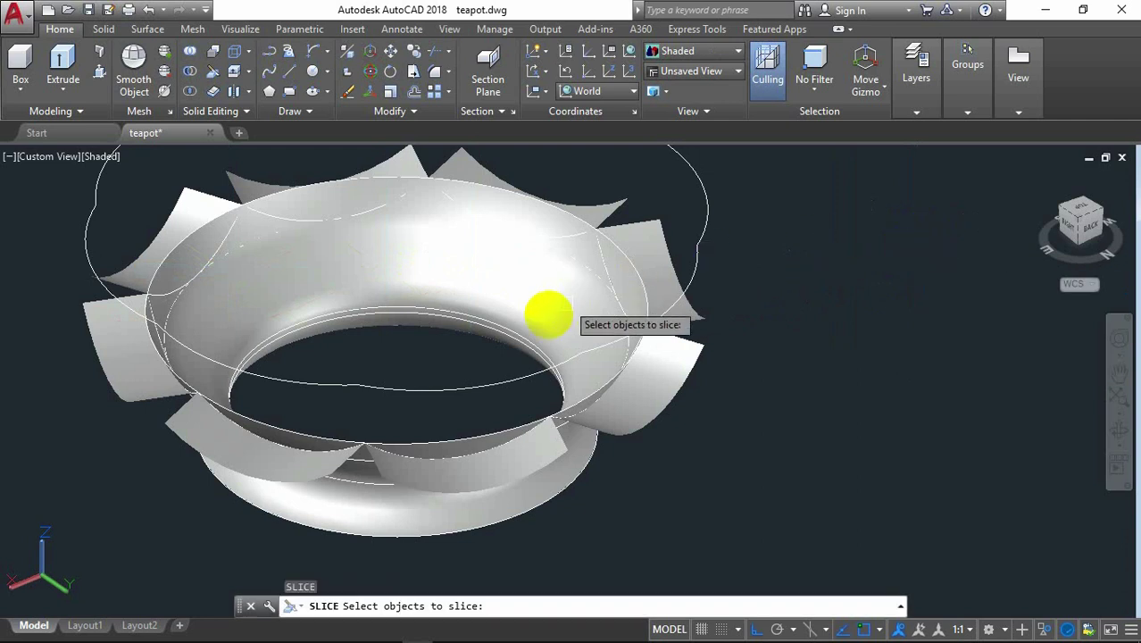
click(546, 307)
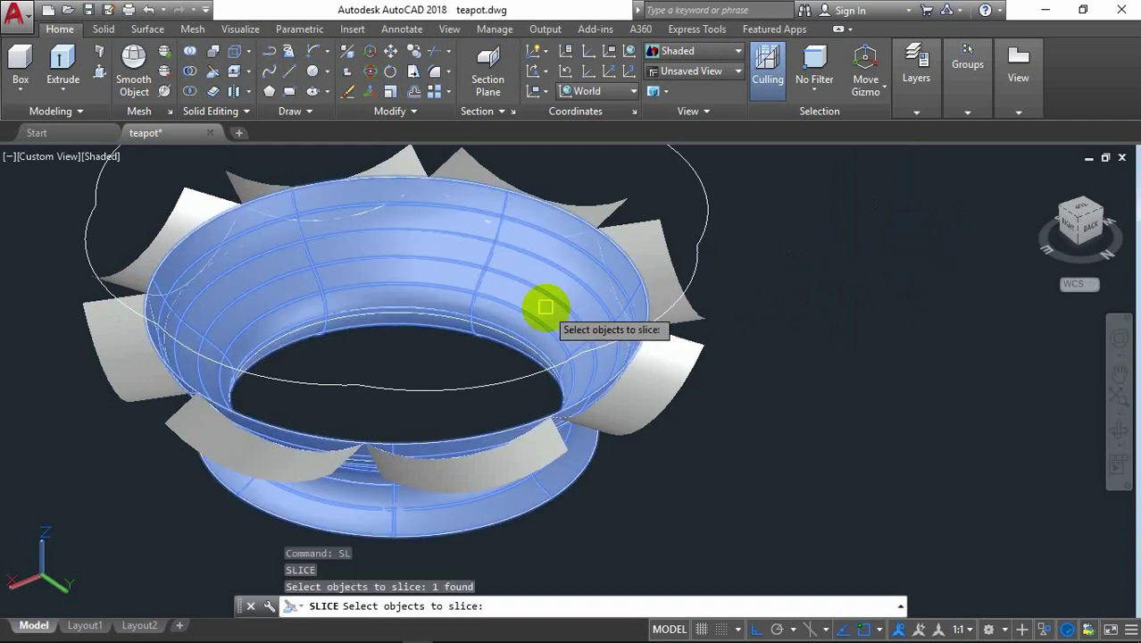
key(Return)
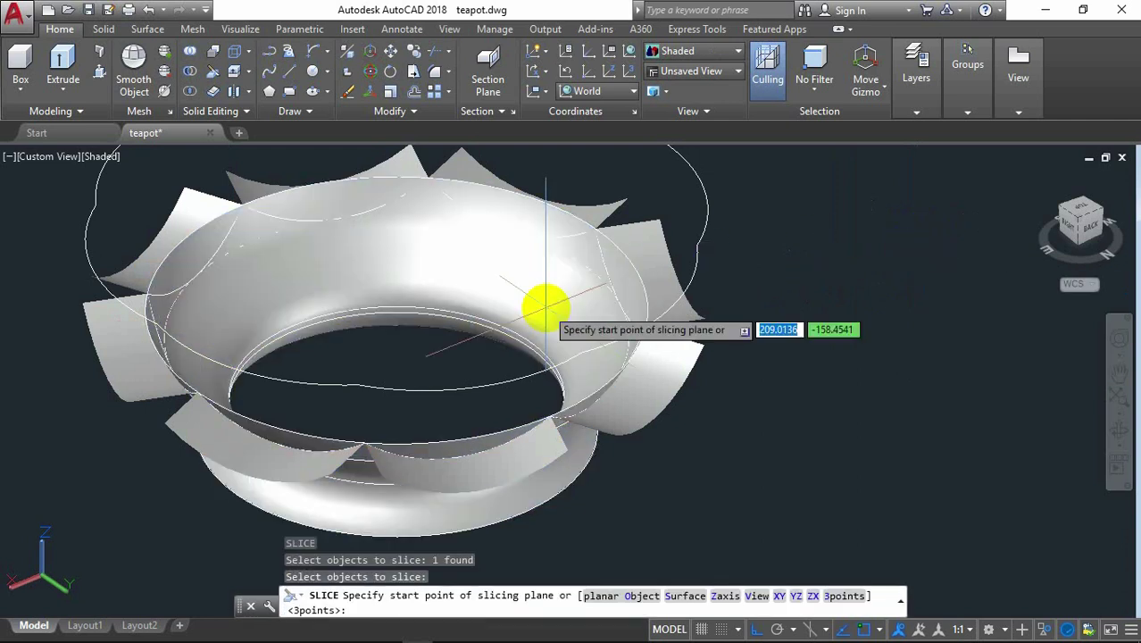
key(Return)
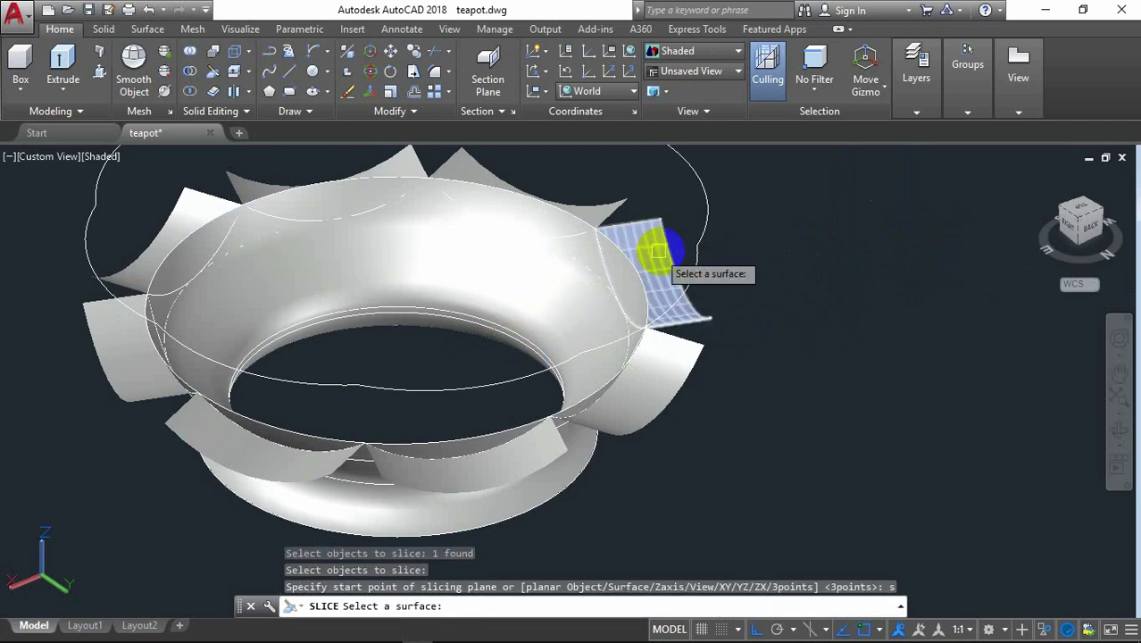
click(660, 250)
key(Return)
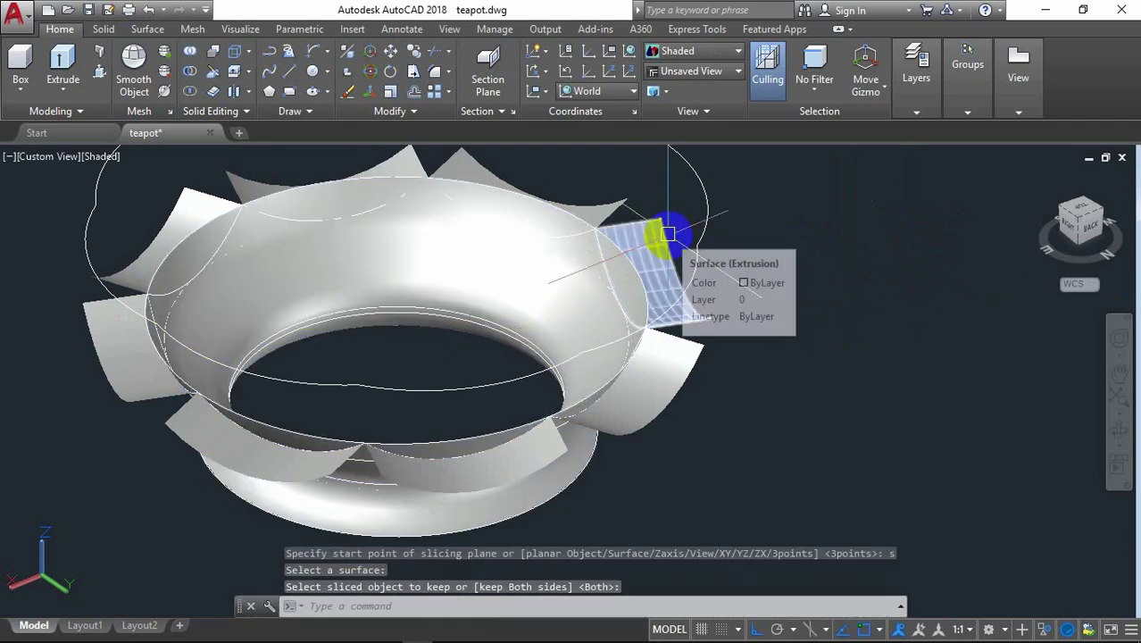
key(Return)
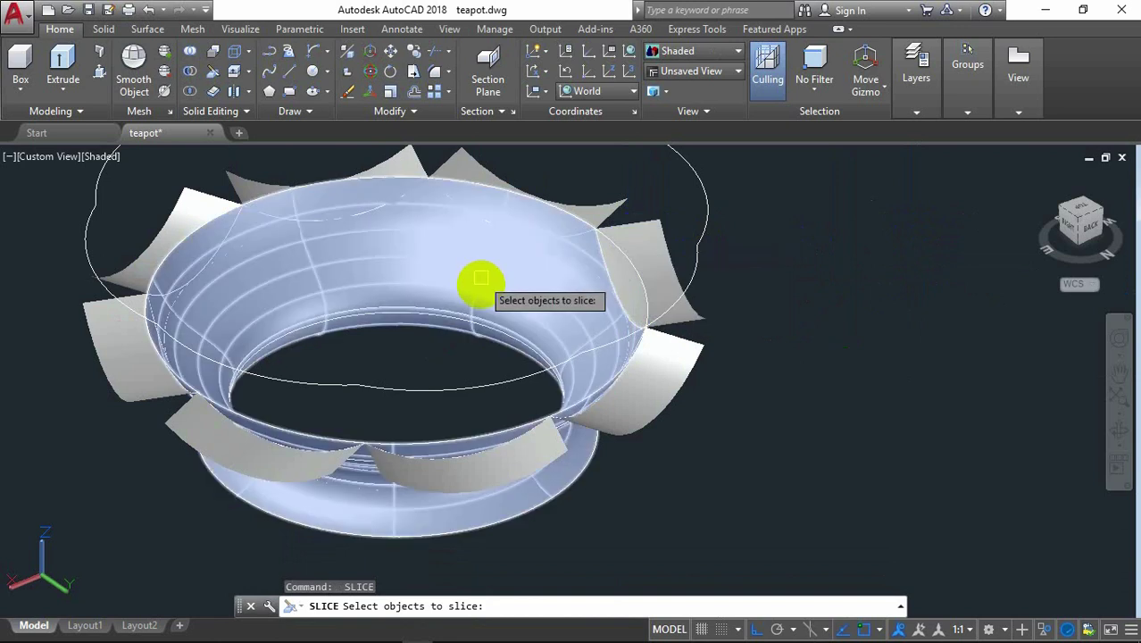
click(480, 283)
key(Return)
text(s)
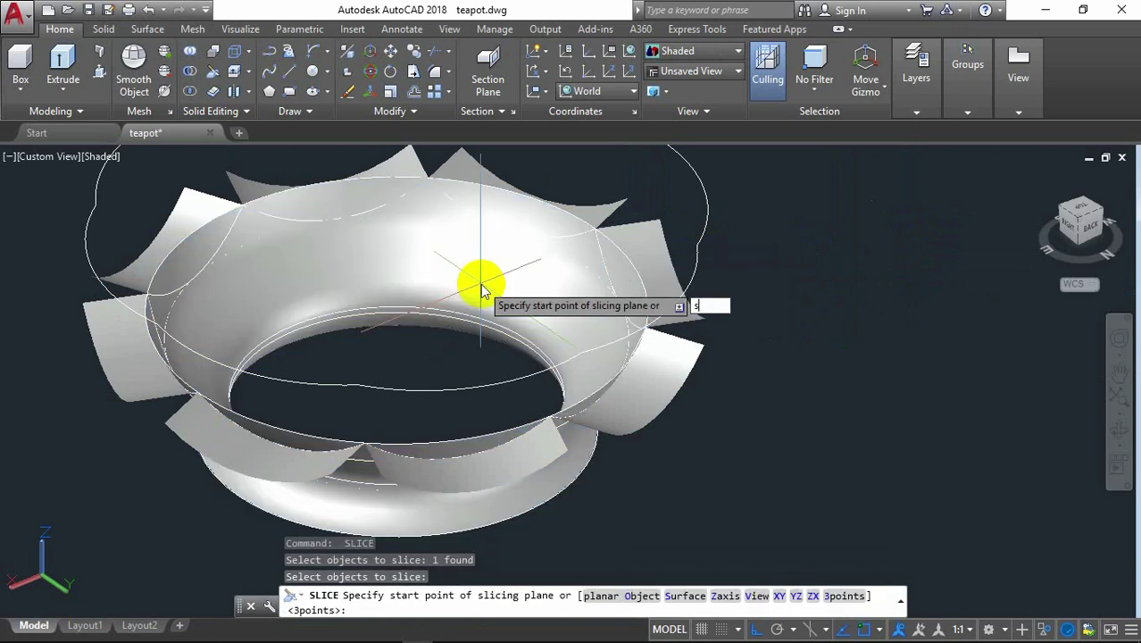
key(Return)
click(606, 204)
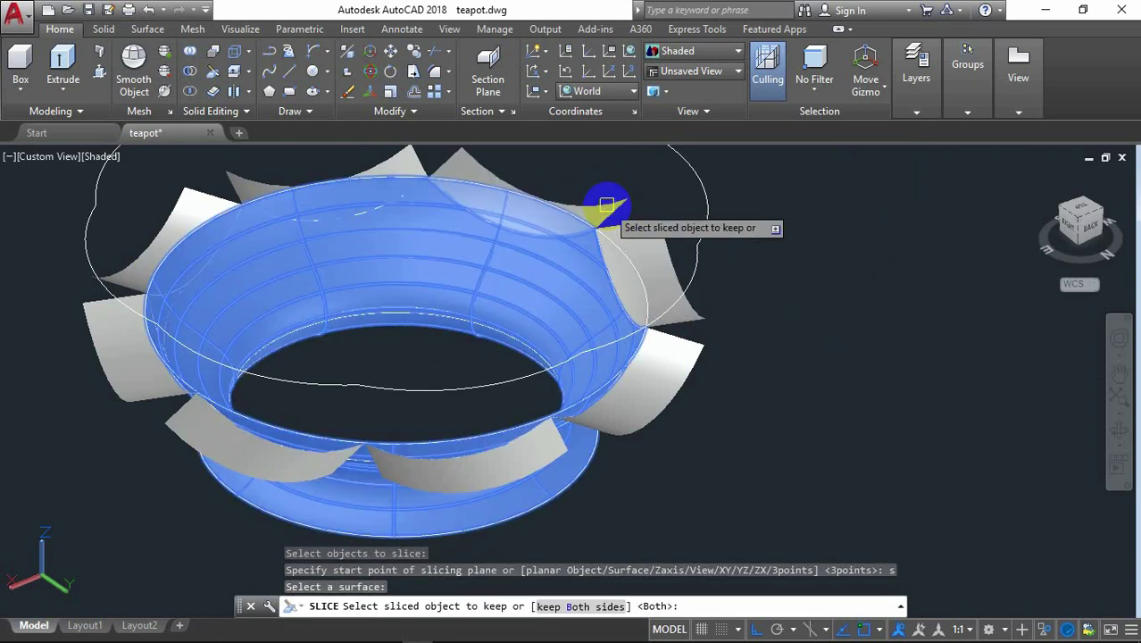
click(606, 204)
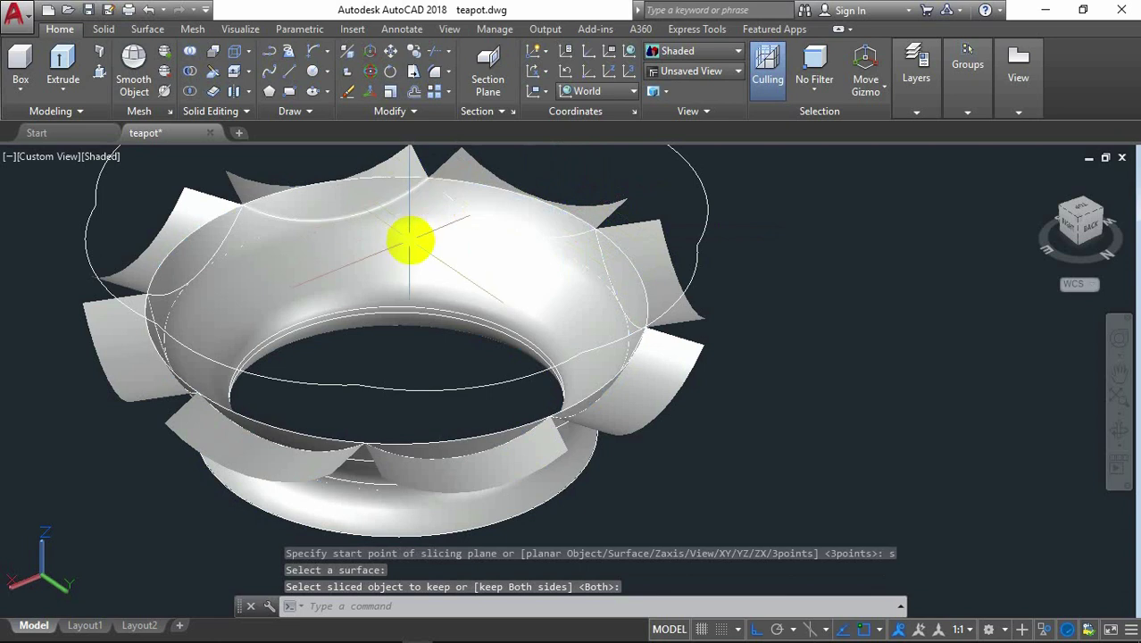
Step: Slice the body with the top and upper-left flute surfaces, keeping both sides
key(Return)
key(Return)
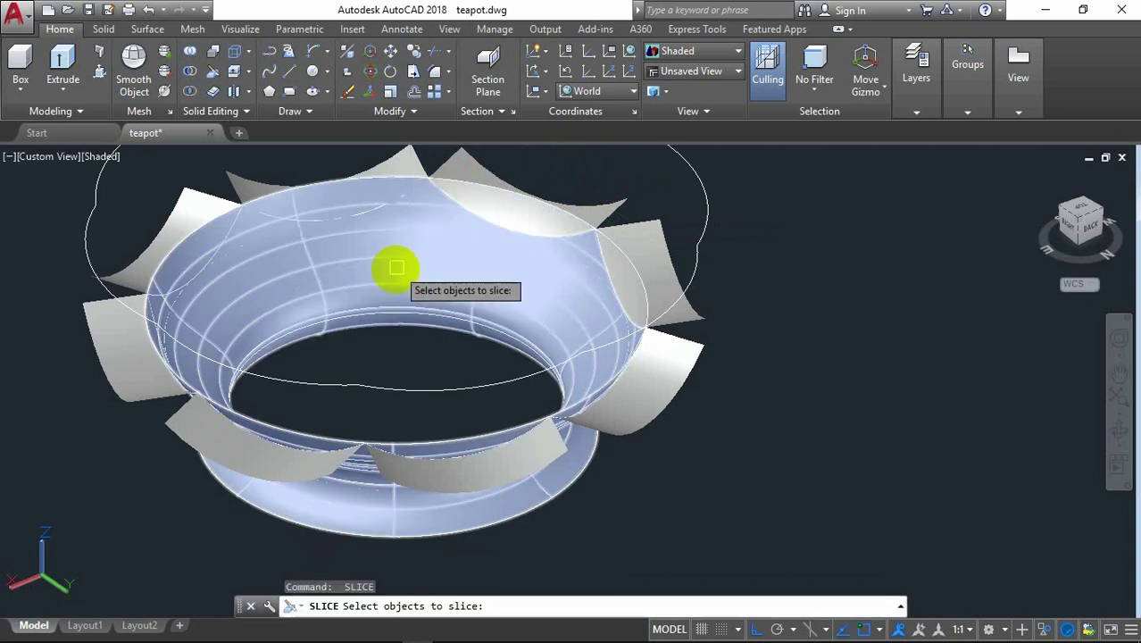
click(394, 268)
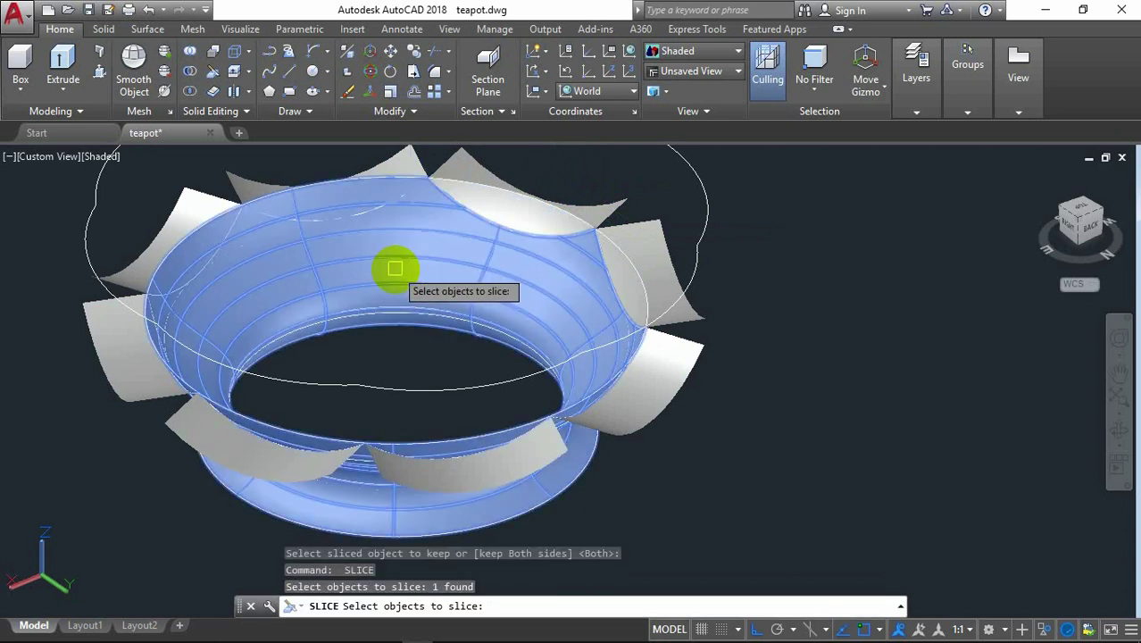
key(Return)
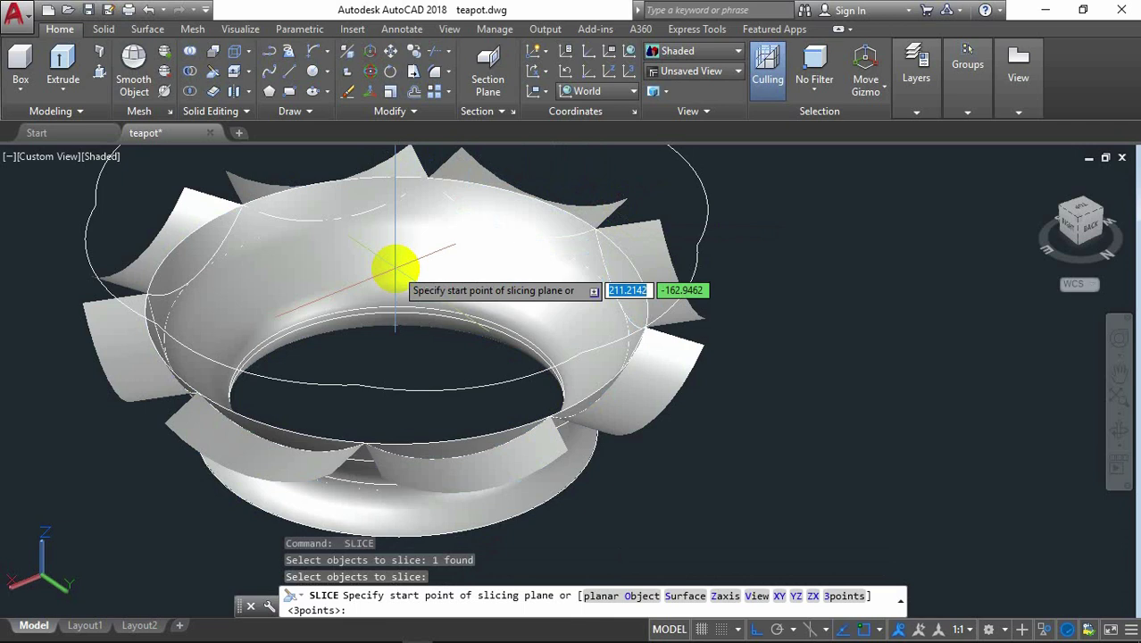
key(Return)
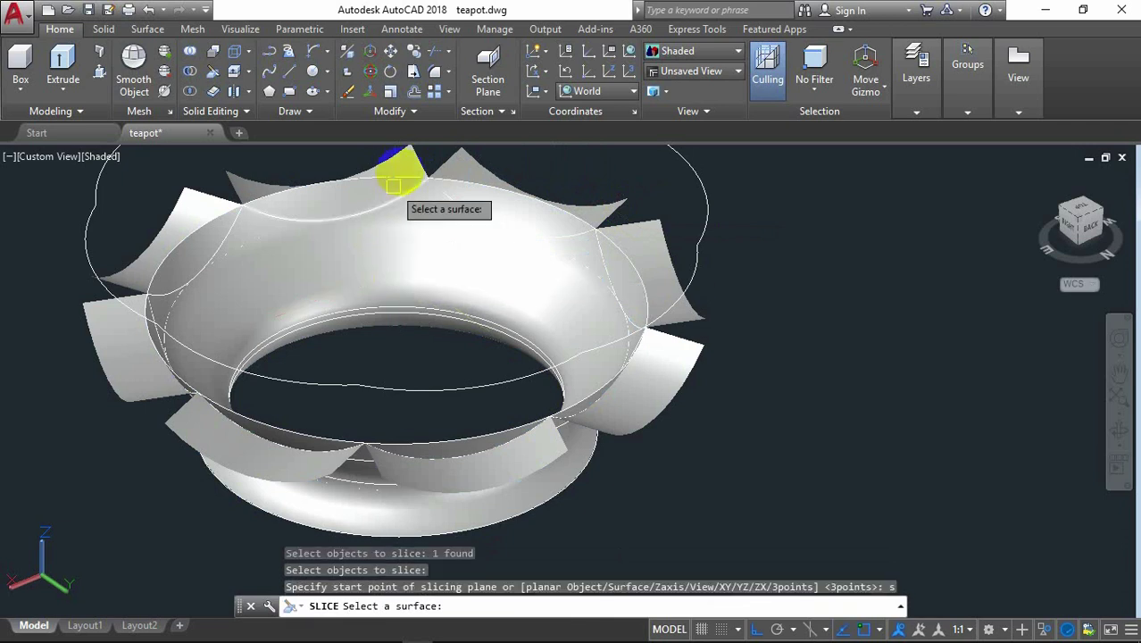
click(402, 160)
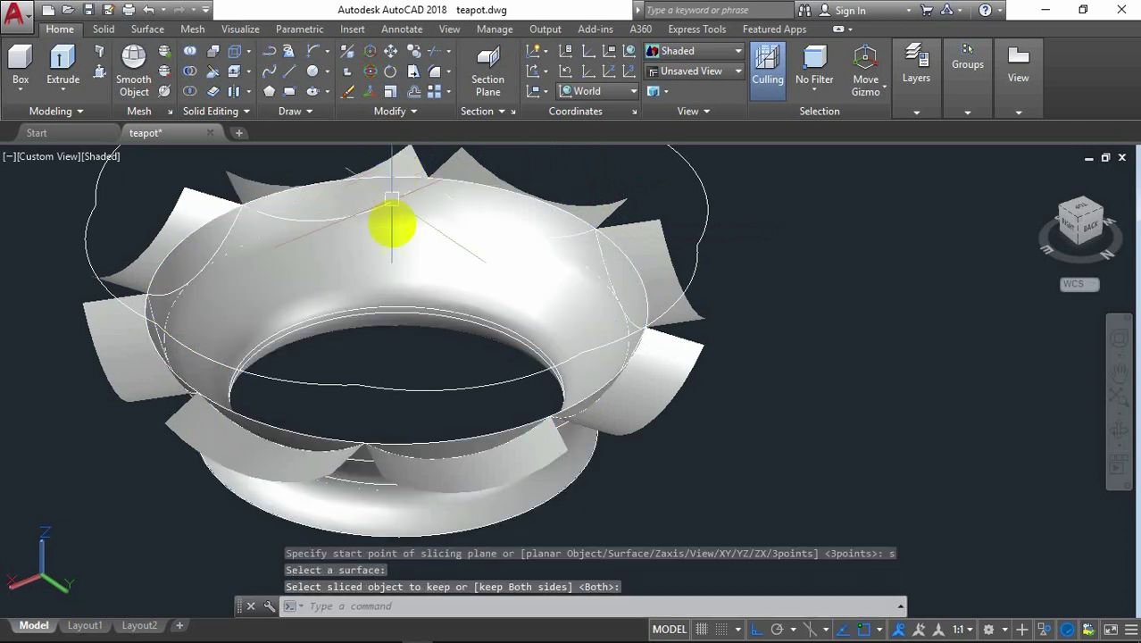
right_click(387, 237)
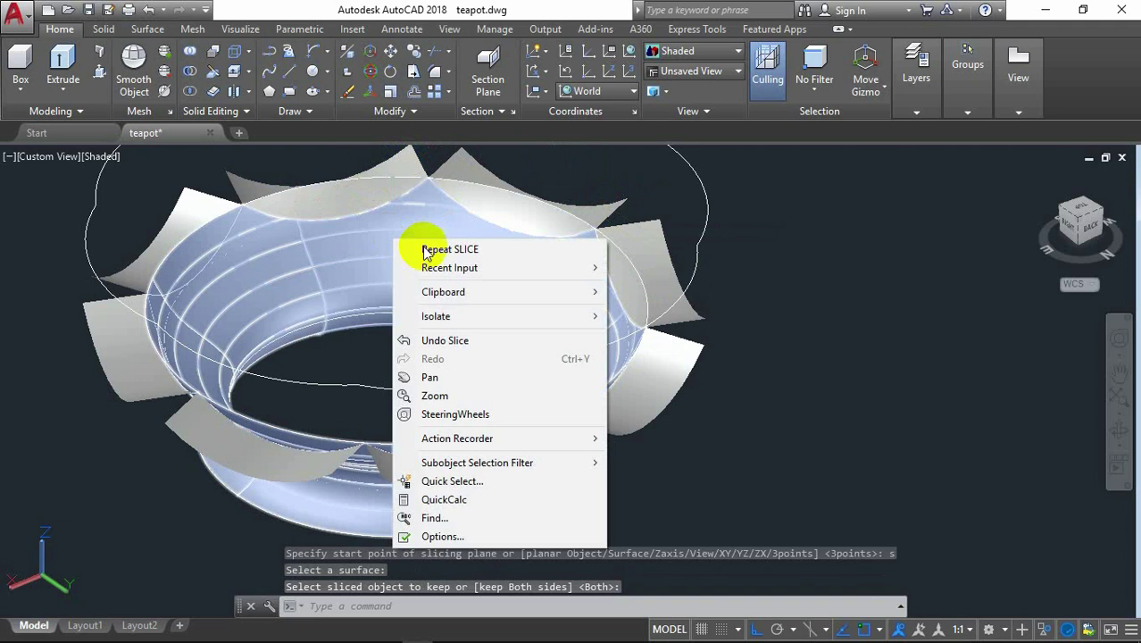
click(420, 221)
click(385, 275)
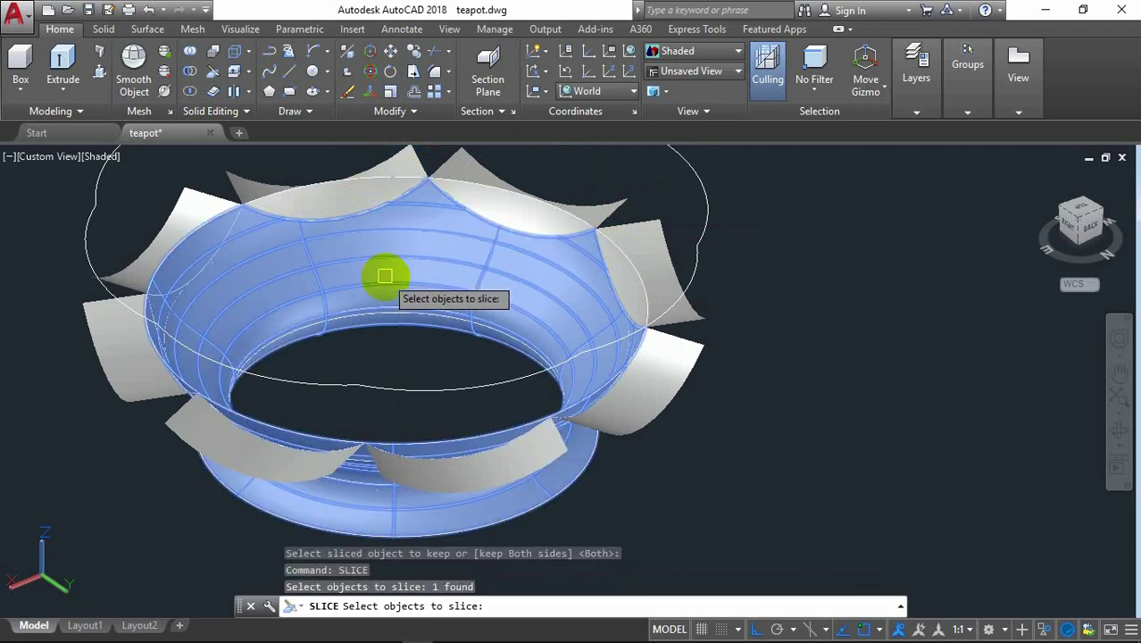
key(Return)
text(s)
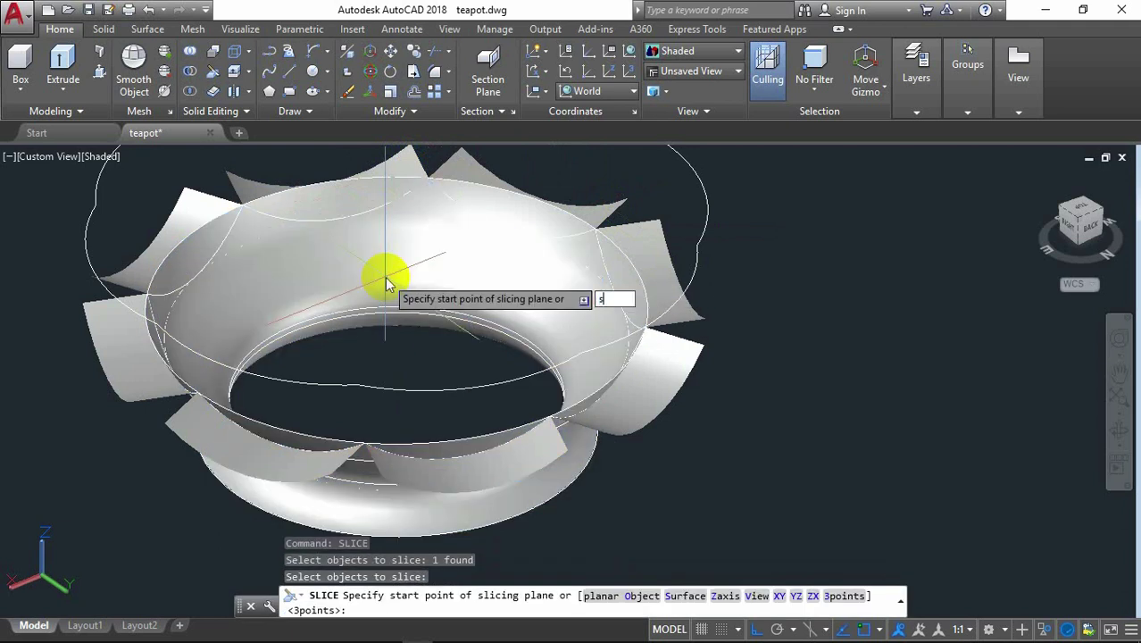
key(Return)
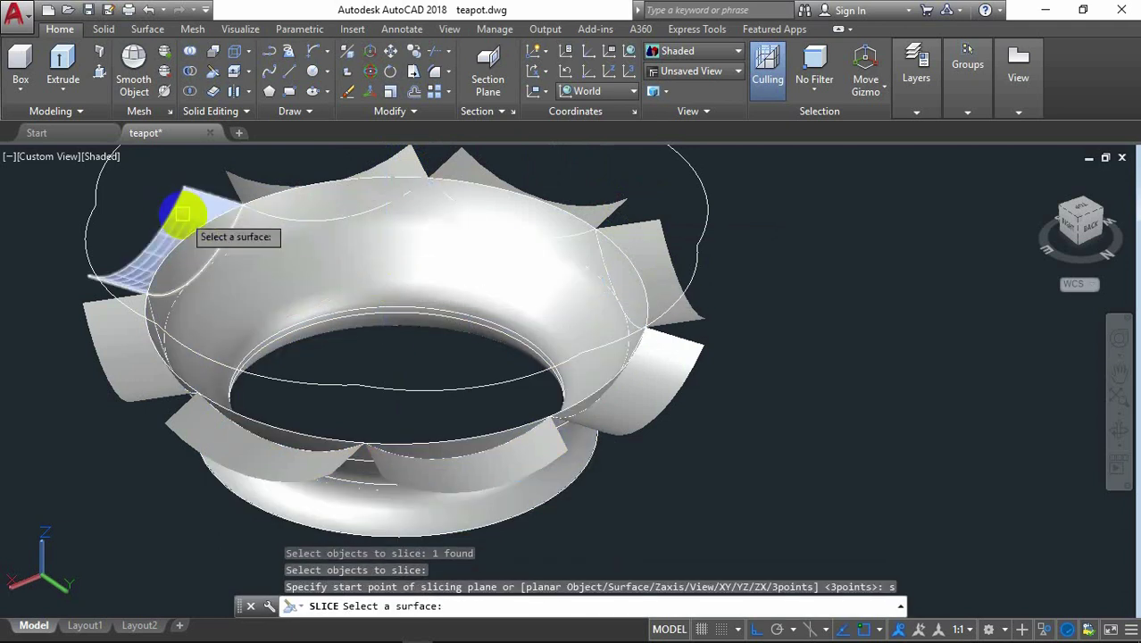
click(183, 215)
right_click(183, 214)
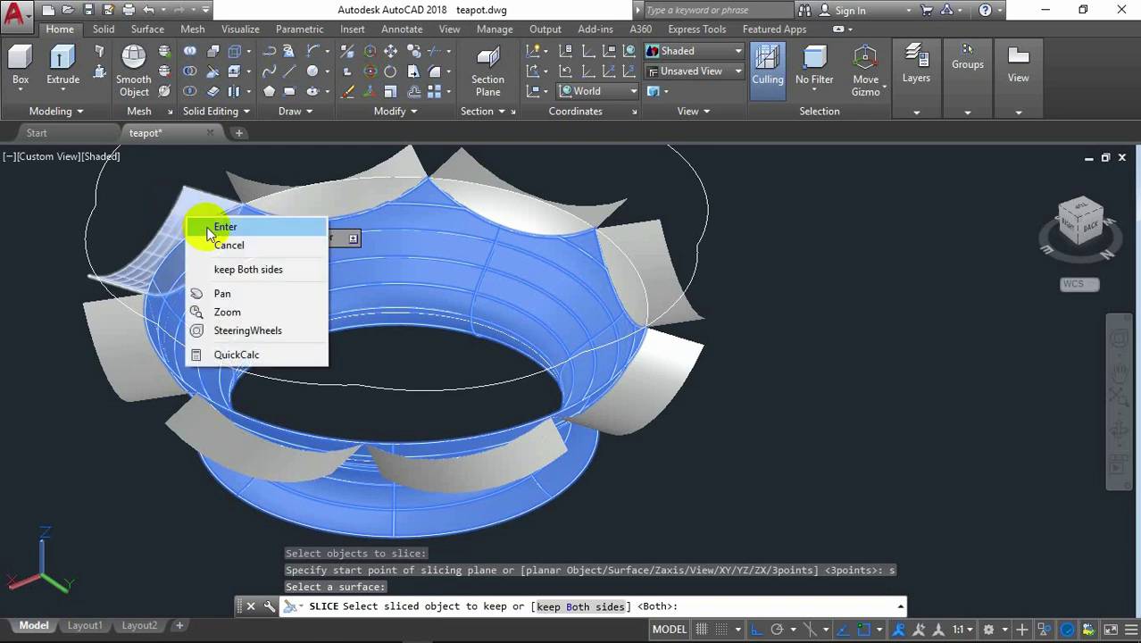
click(223, 227)
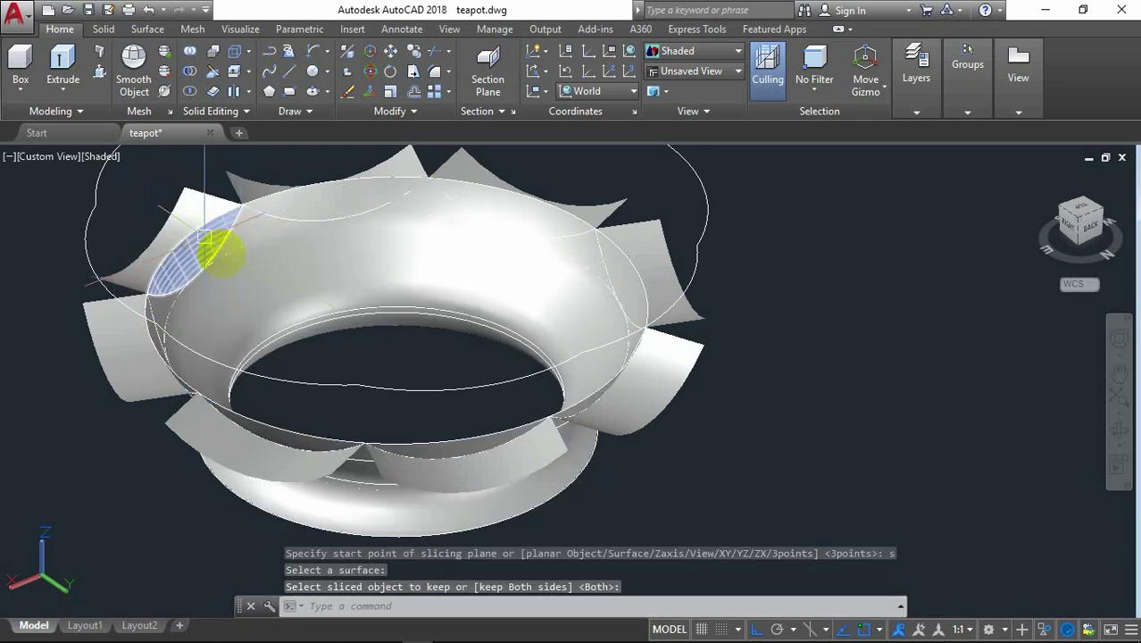
click(292, 288)
right_click(305, 267)
Step: Slice the body with the left and lower-left flute surfaces, keeping both sides
click(335, 282)
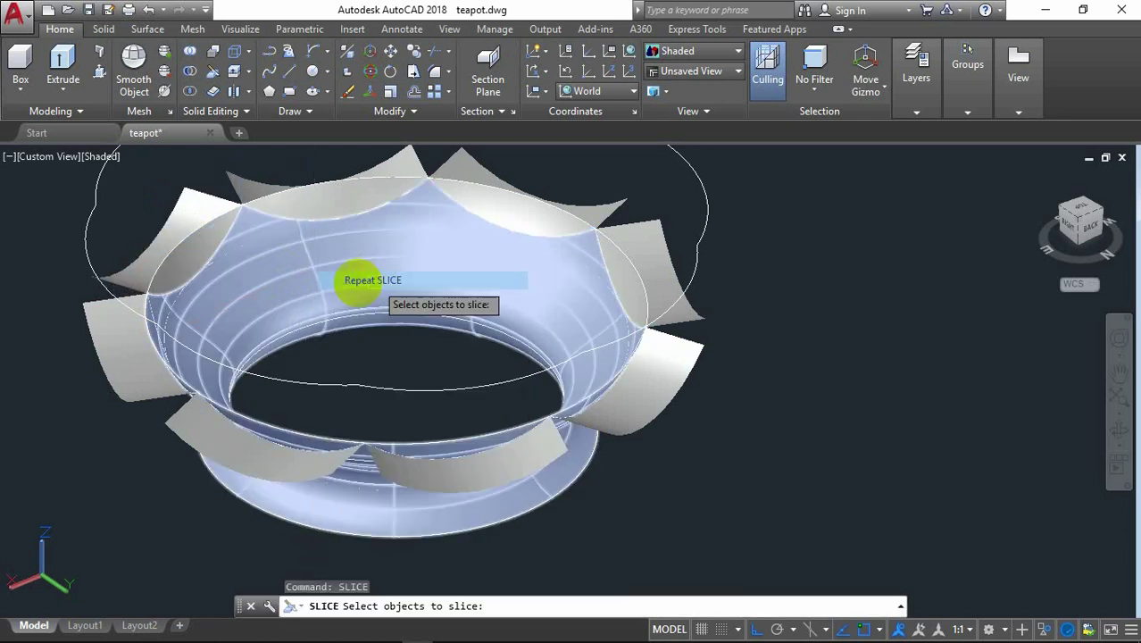
click(334, 287)
right_click(334, 286)
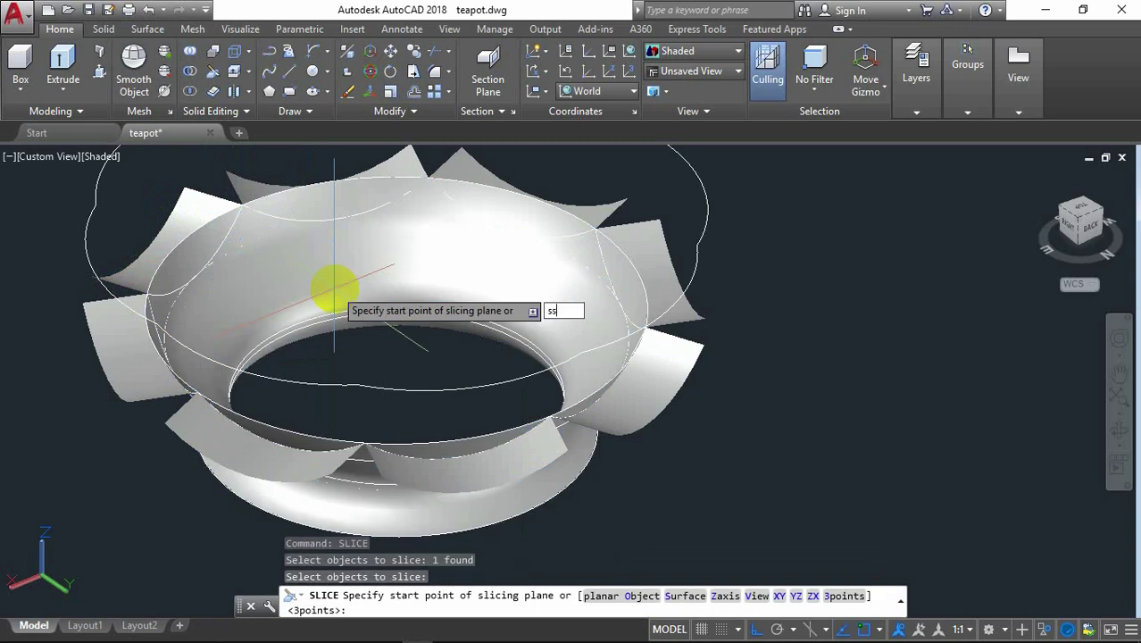
key(Return)
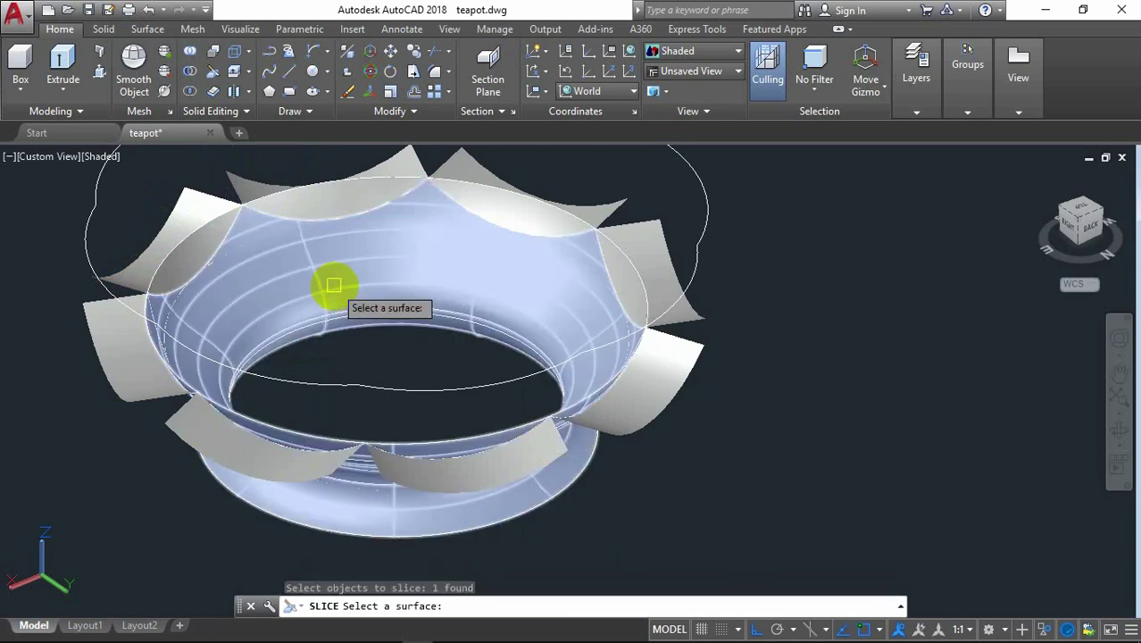
click(110, 356)
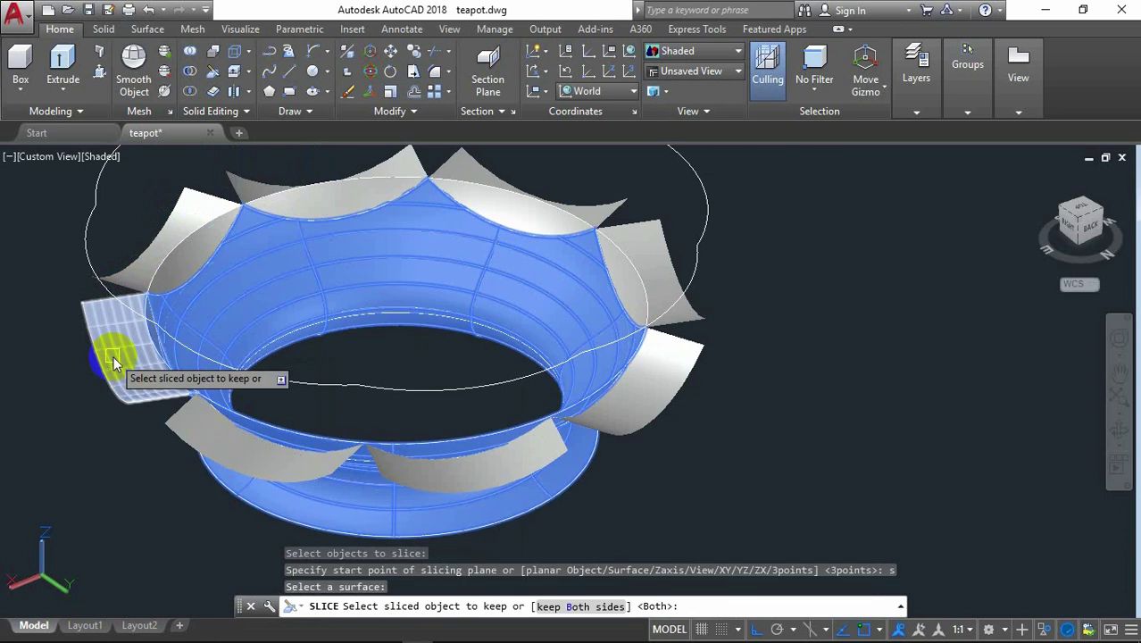
right_click(111, 357)
click(134, 367)
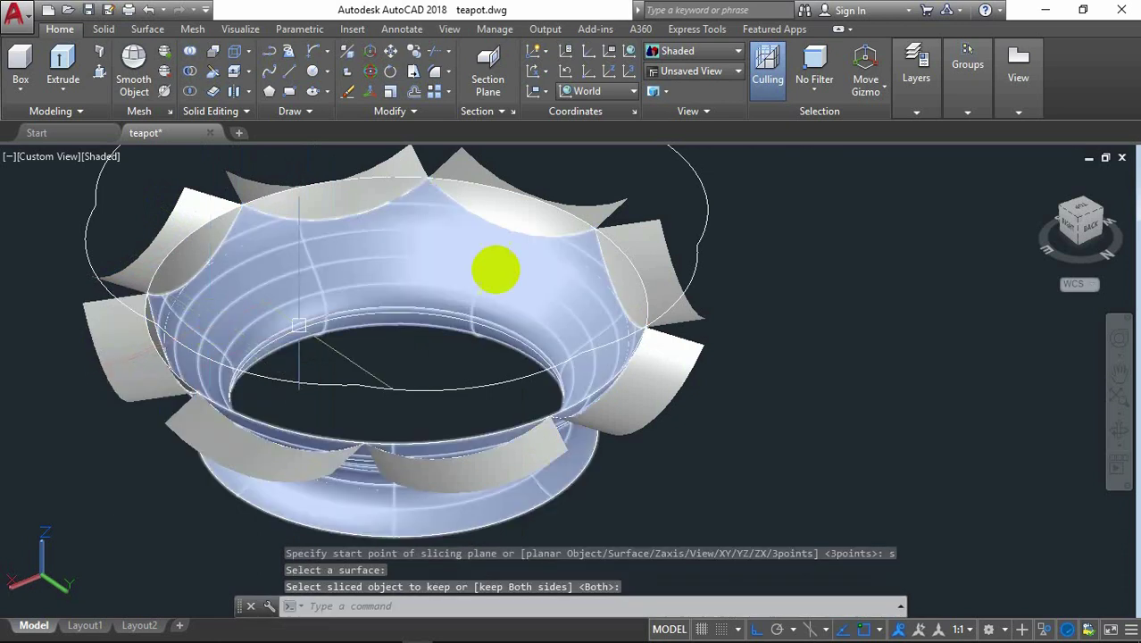
mouse_move(482, 300)
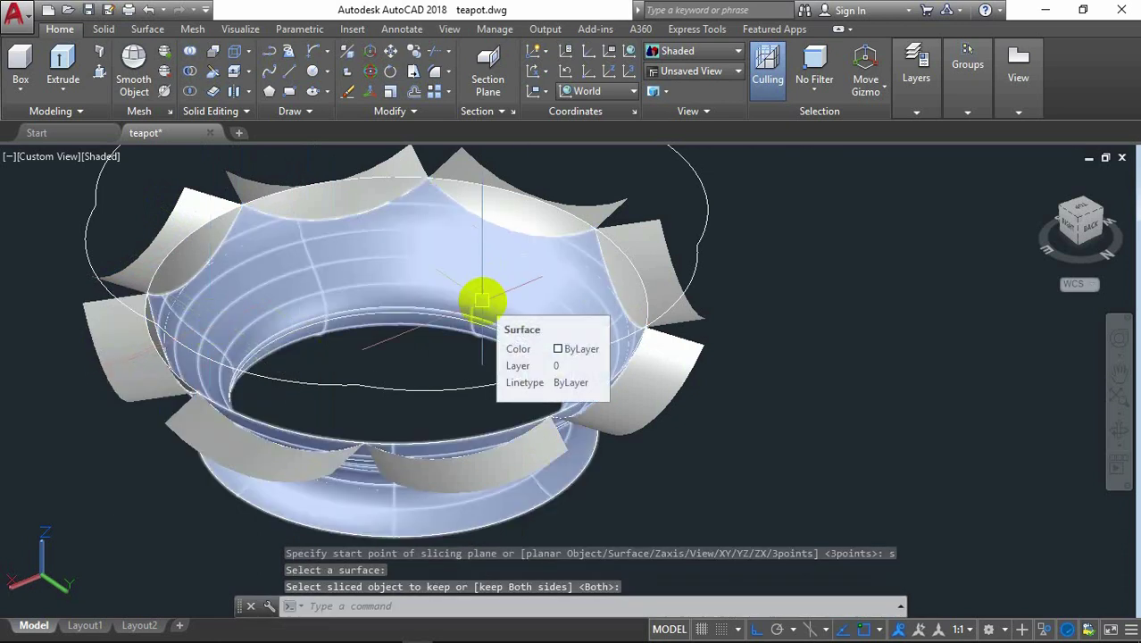
right_click(482, 286)
click(512, 295)
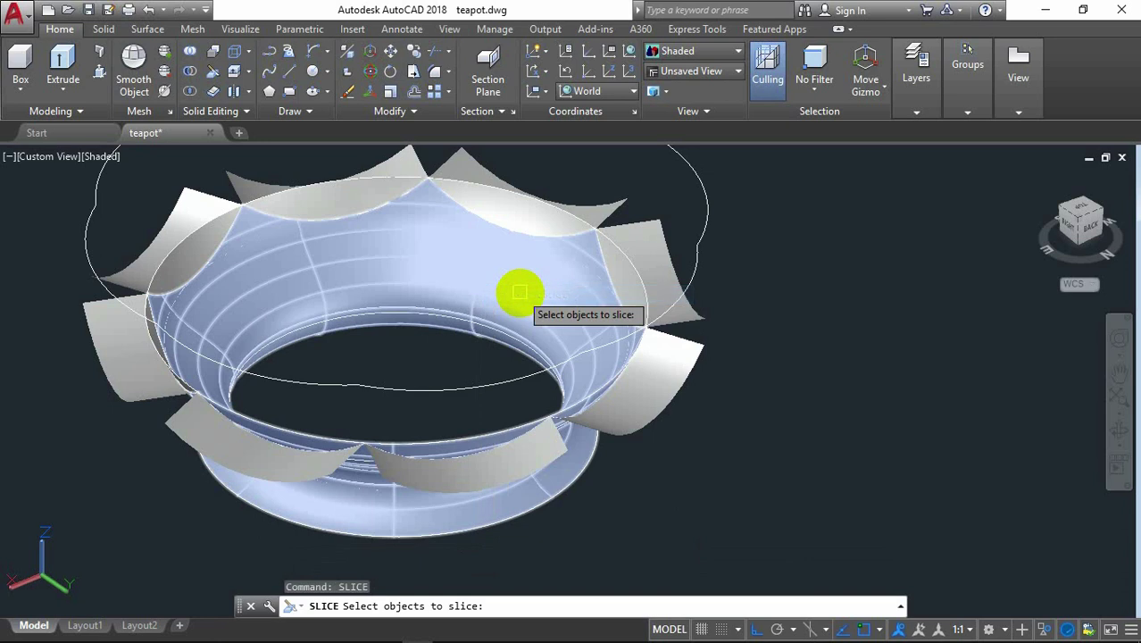
click(520, 291)
key(Return)
text(s)
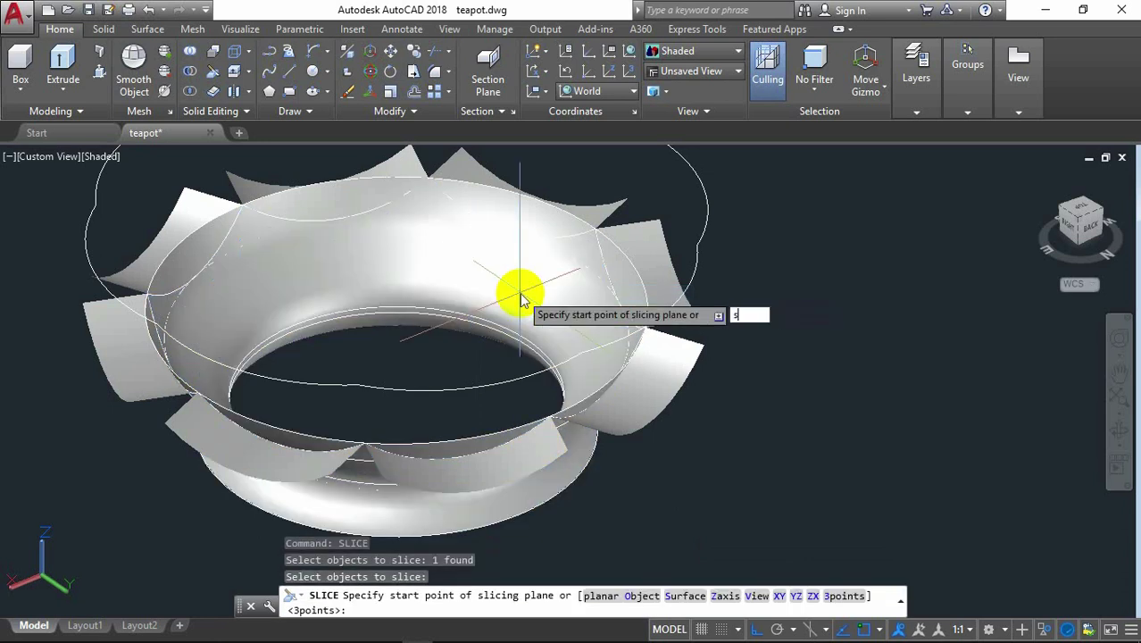
key(Return)
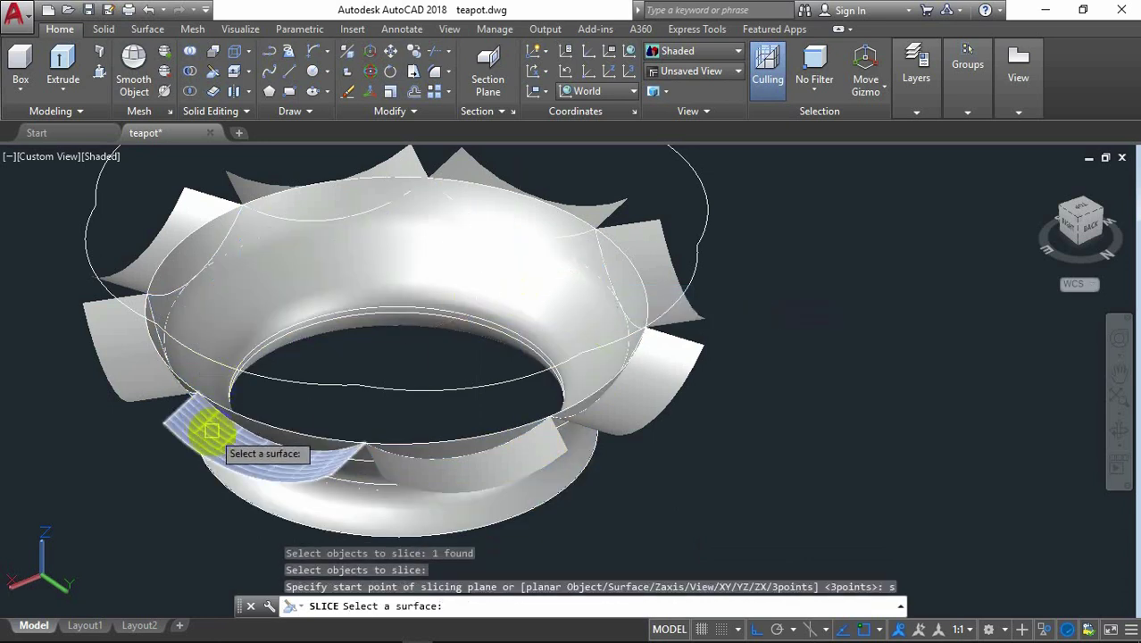
click(214, 436)
right_click(344, 344)
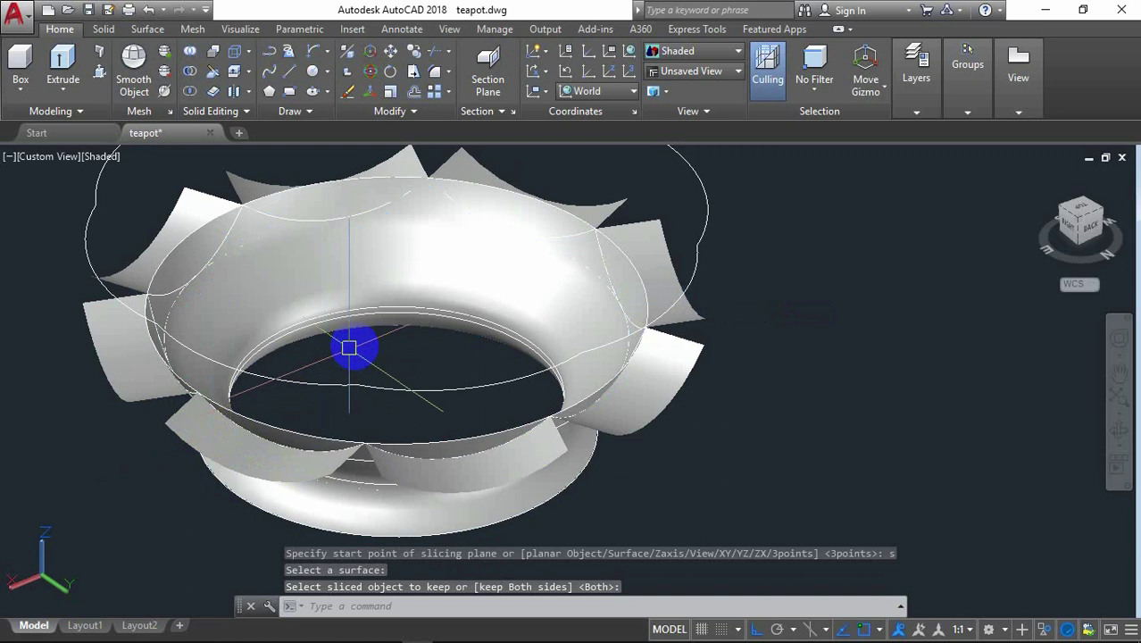
Step: Slice the body with the front lower and right-side fins, keeping both pieces
right_click(366, 349)
click(451, 43)
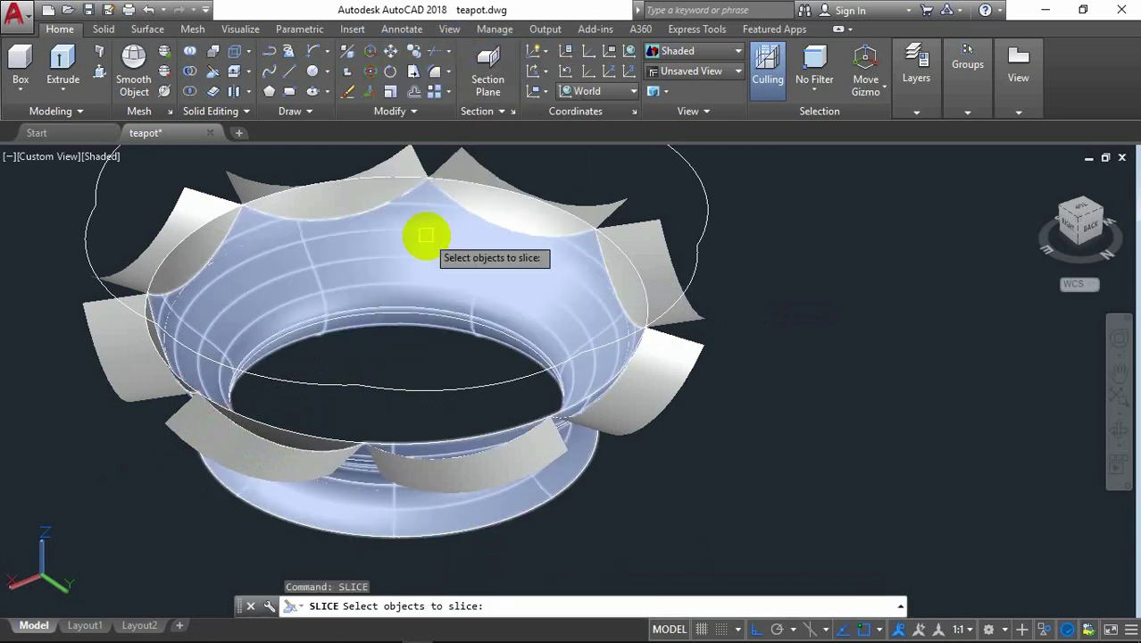
click(426, 234)
key(Return)
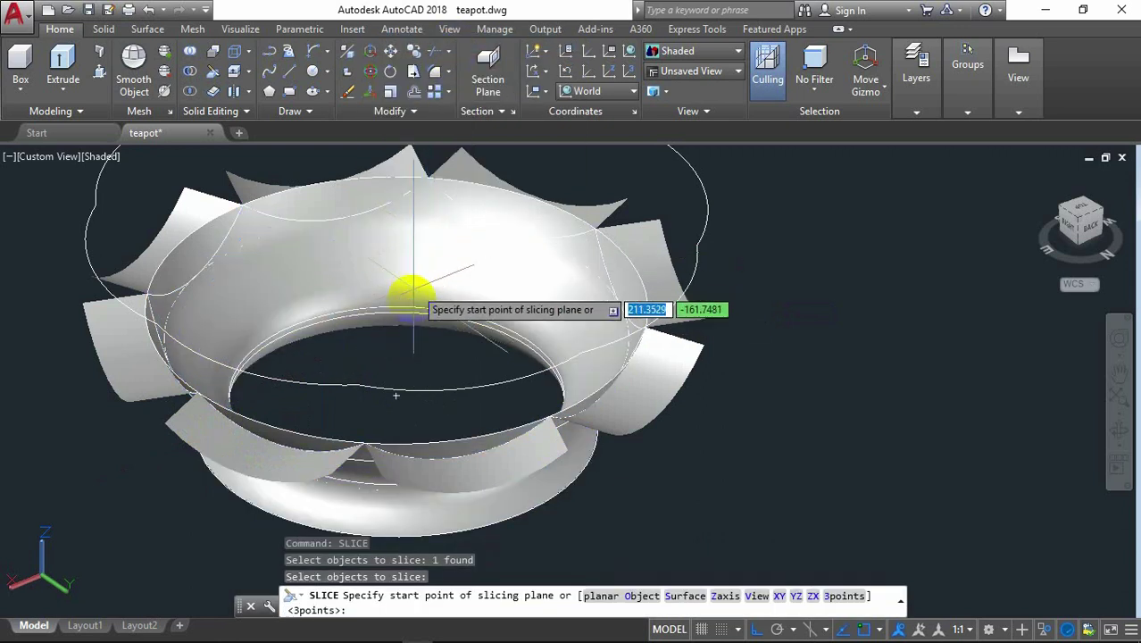
key(Return)
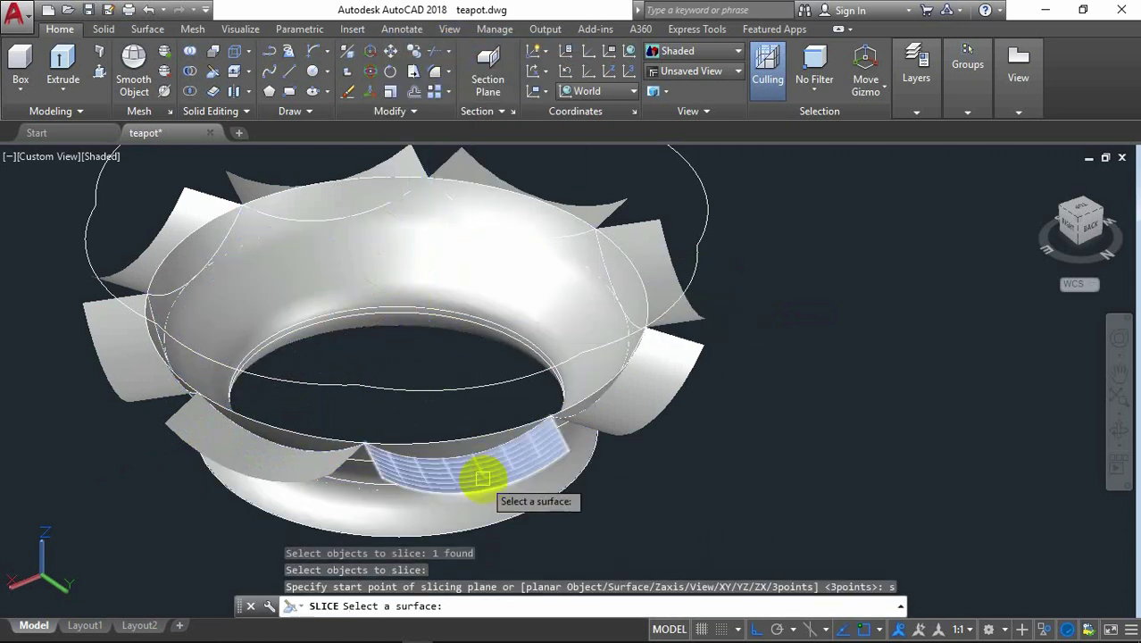
click(483, 475)
key(Return)
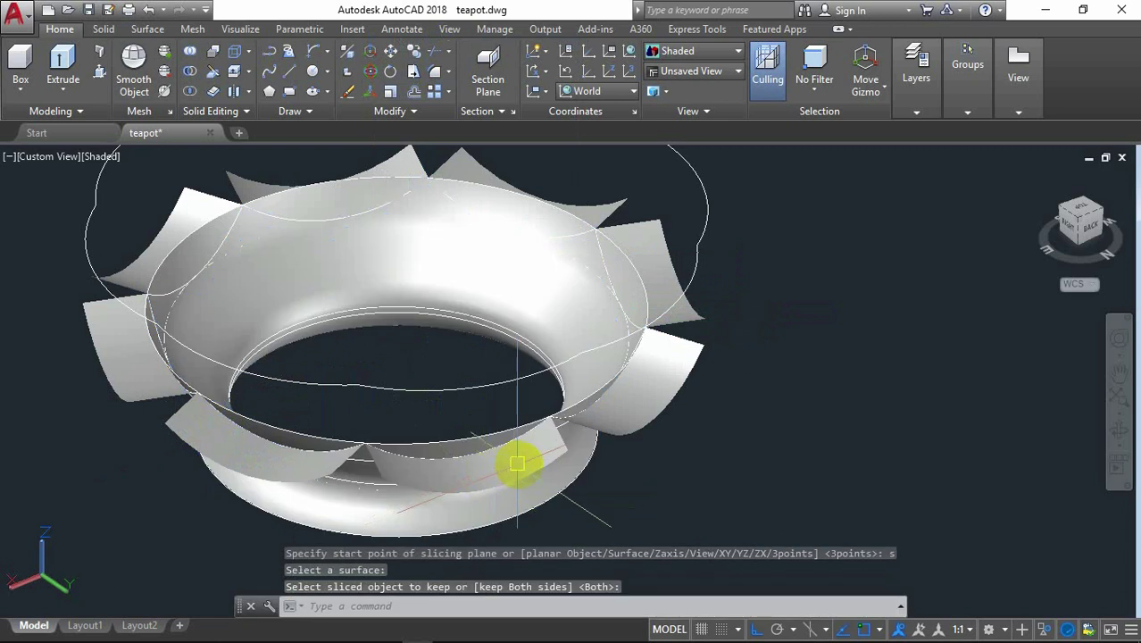
right_click(566, 316)
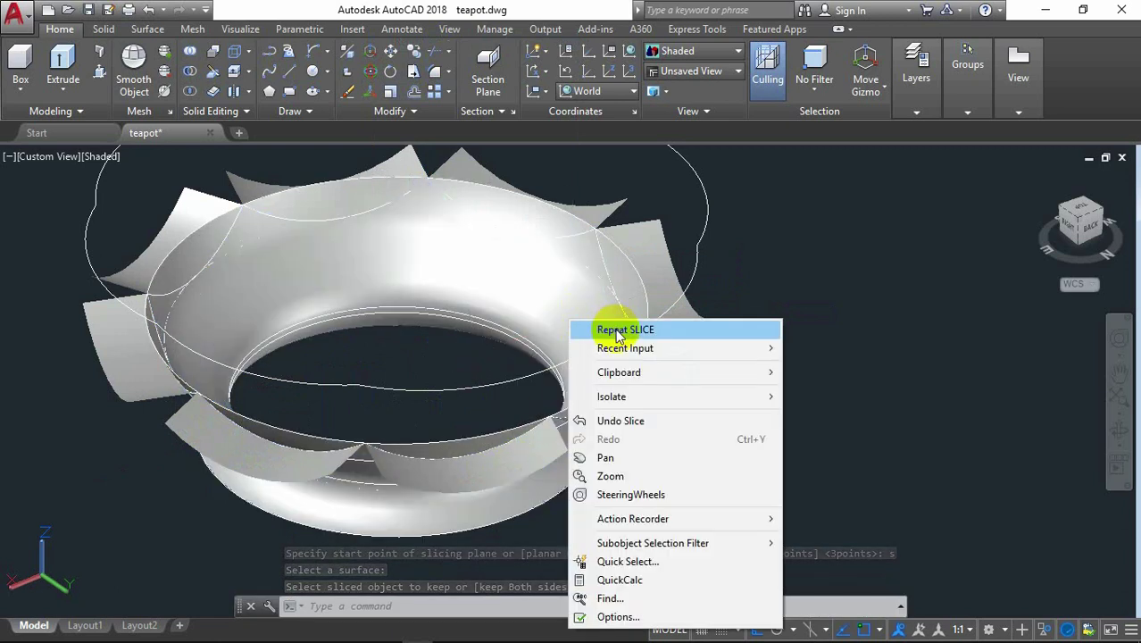
click(593, 327)
click(555, 331)
key(Return)
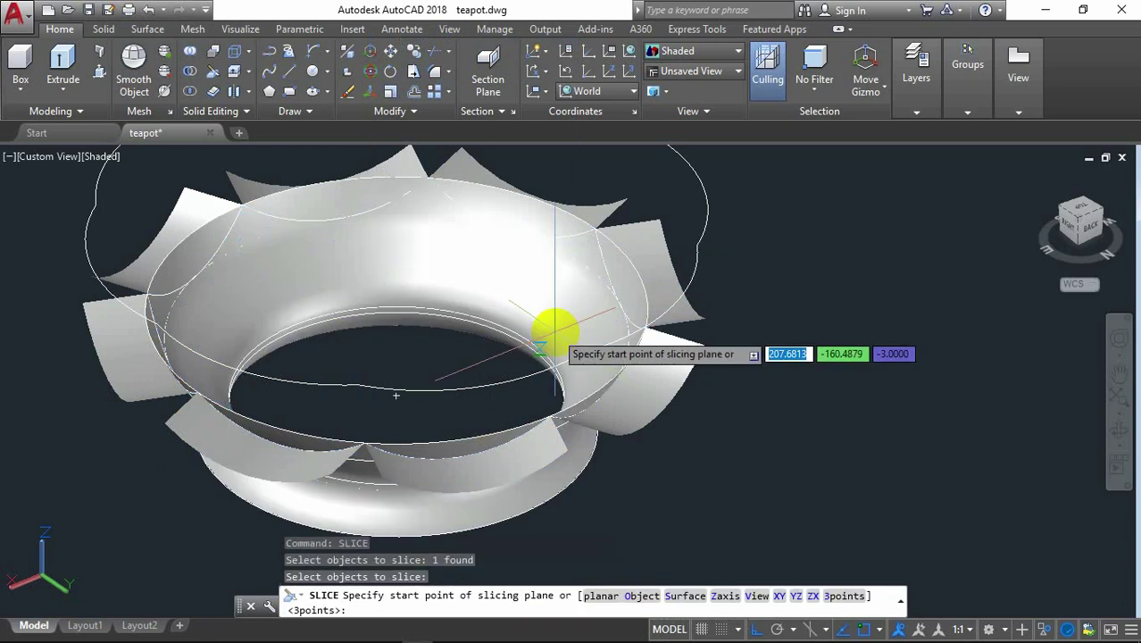
key(Return)
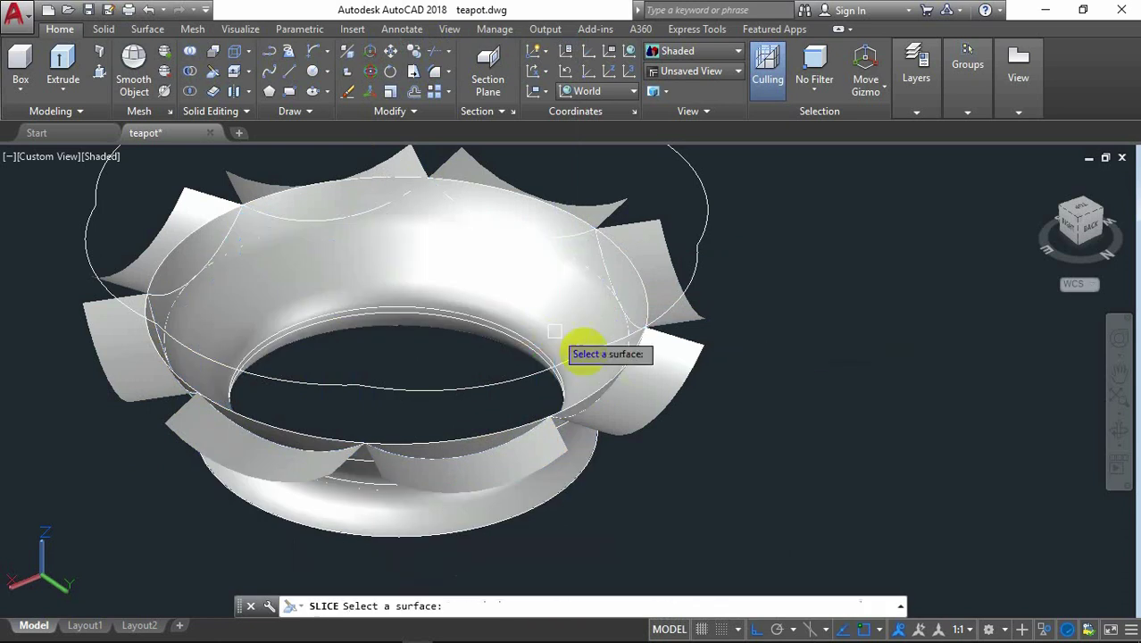
click(637, 406)
key(Return)
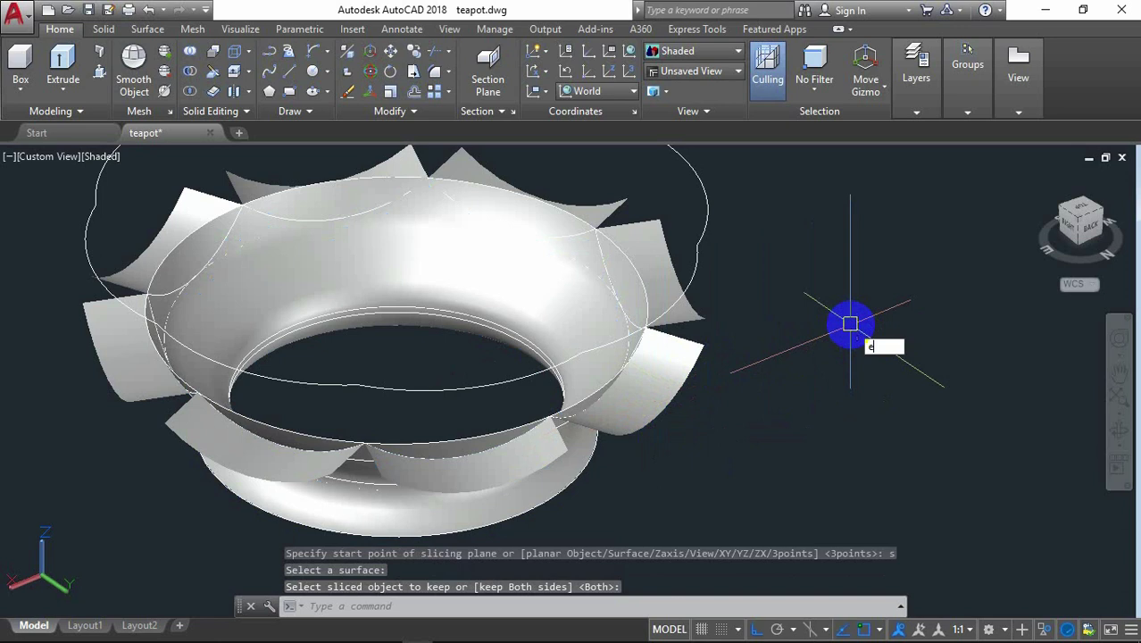
Step: Erase the 15 fin surfaces ringing the teapot body
key(Return)
click(630, 267)
click(547, 239)
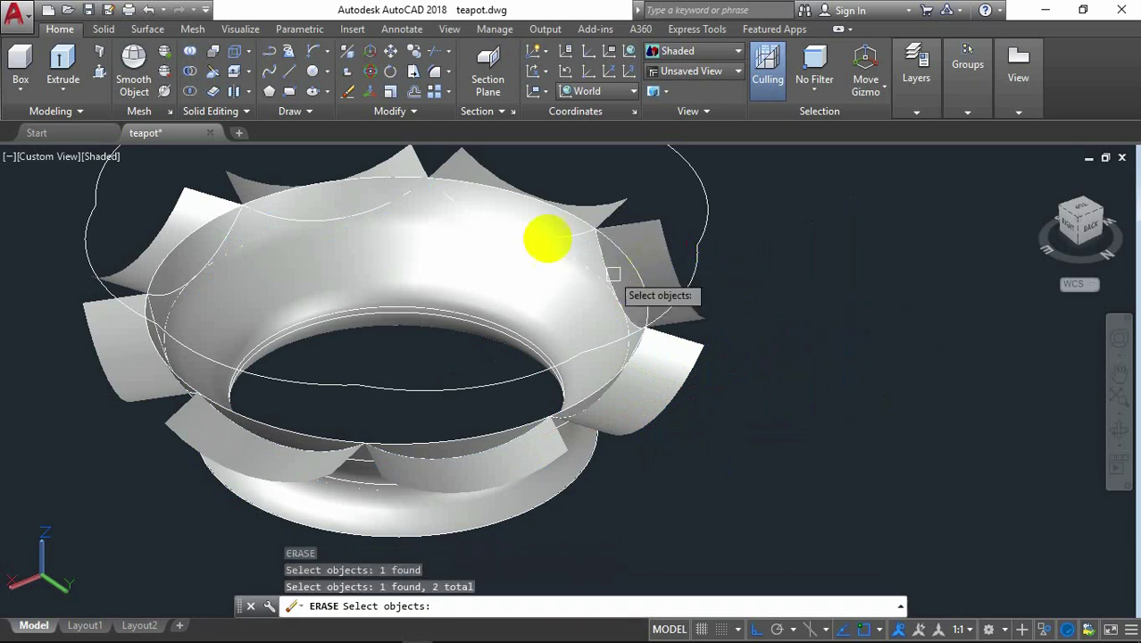
click(603, 200)
click(399, 156)
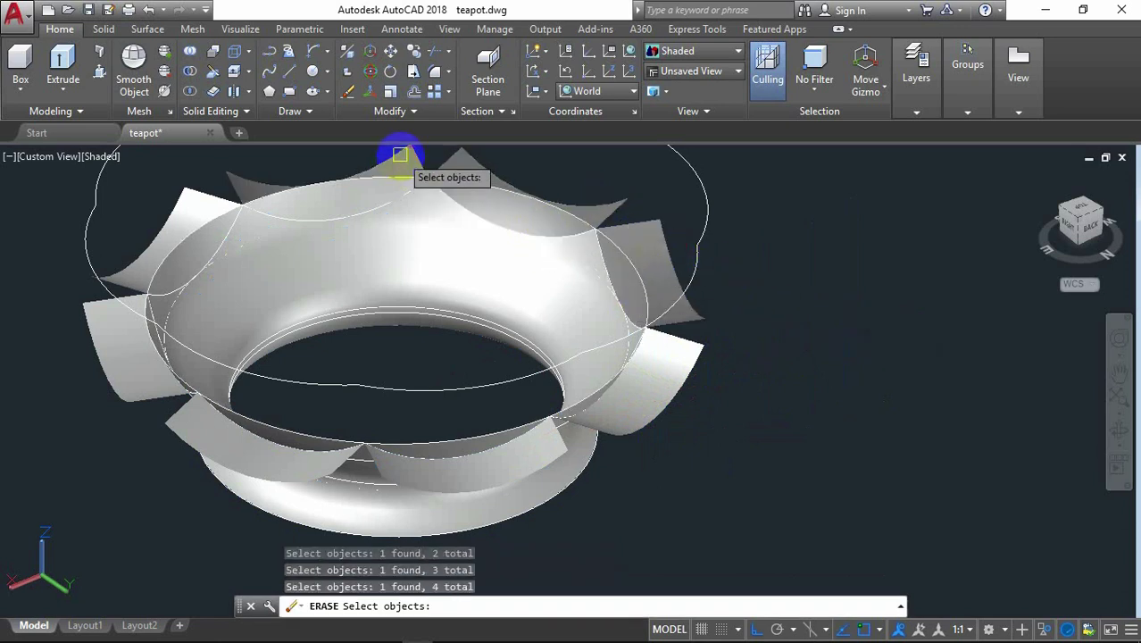
click(364, 187)
click(203, 191)
click(195, 244)
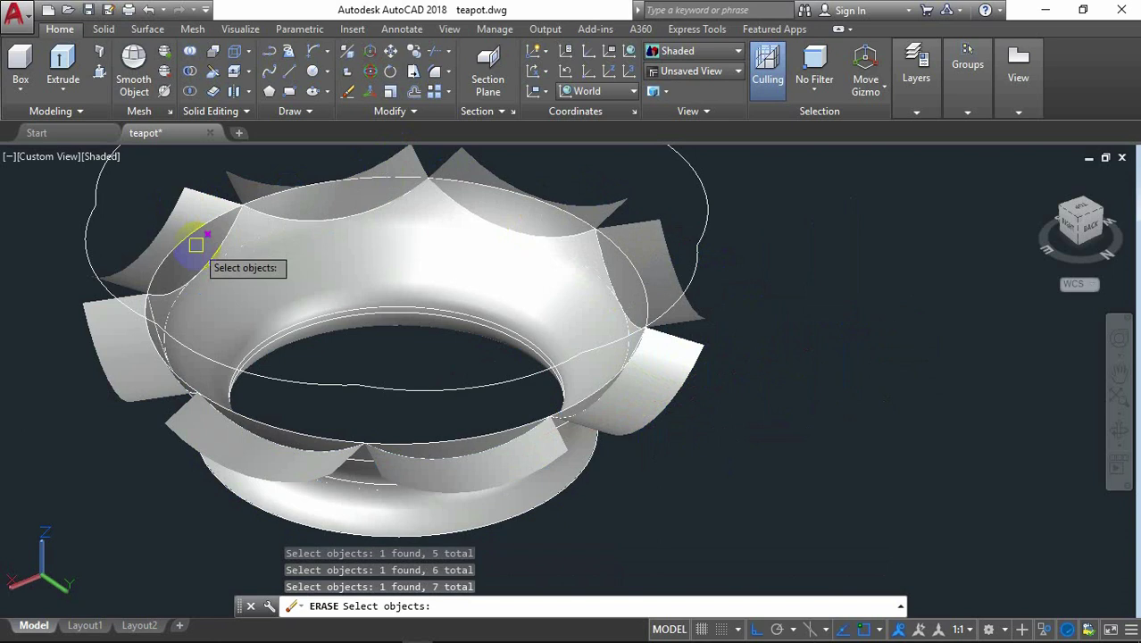
click(145, 287)
click(198, 456)
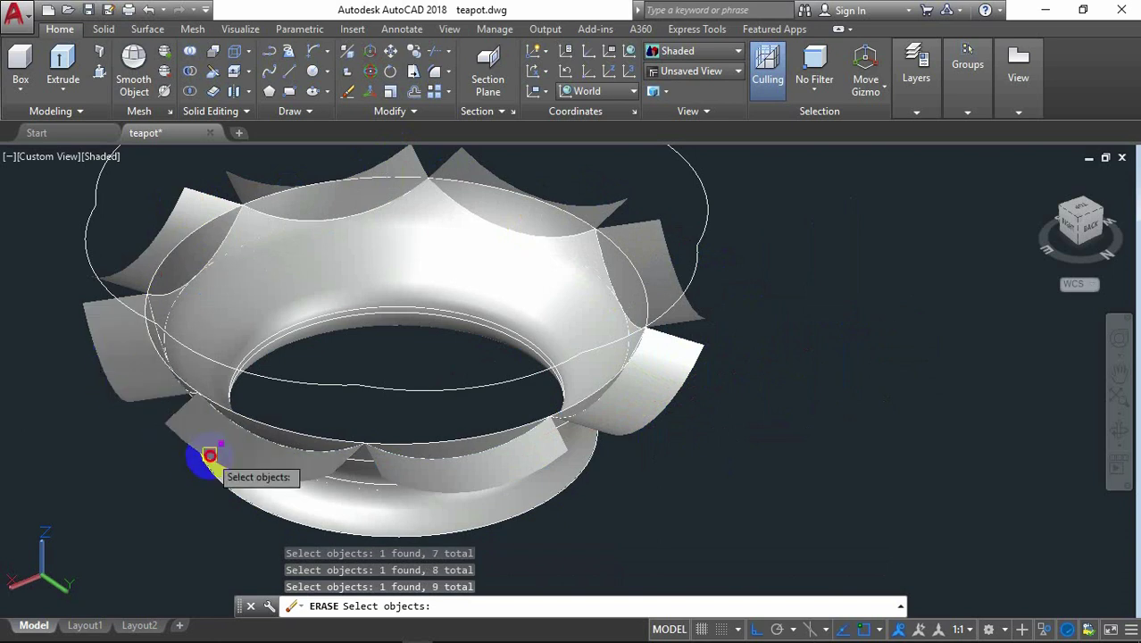
click(276, 430)
scroll(290, 440, up, 2)
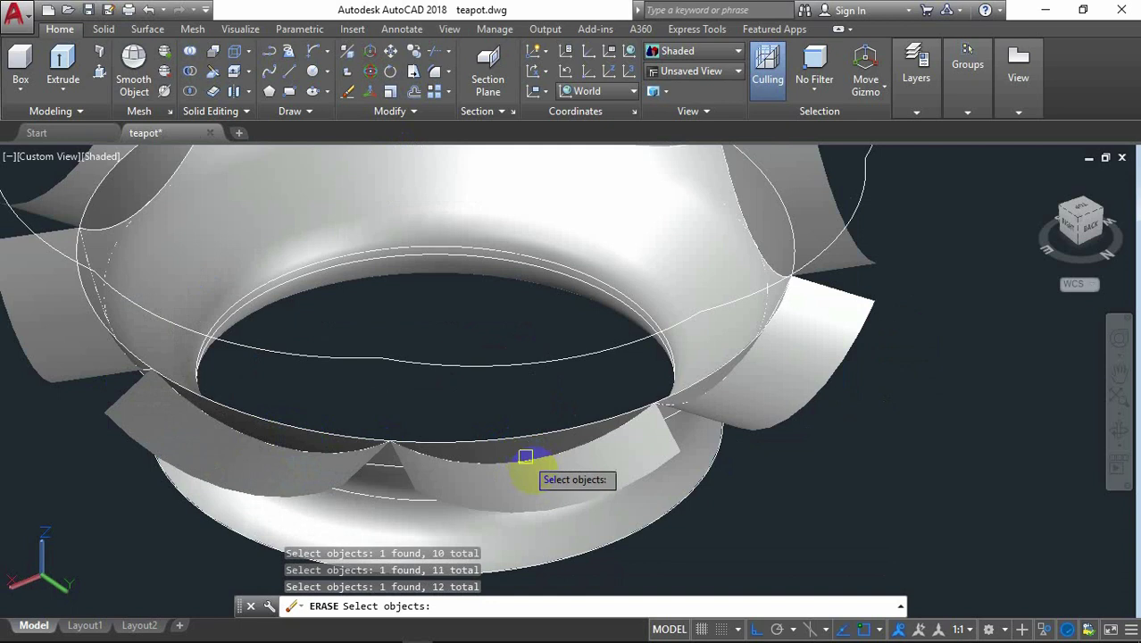
click(799, 387)
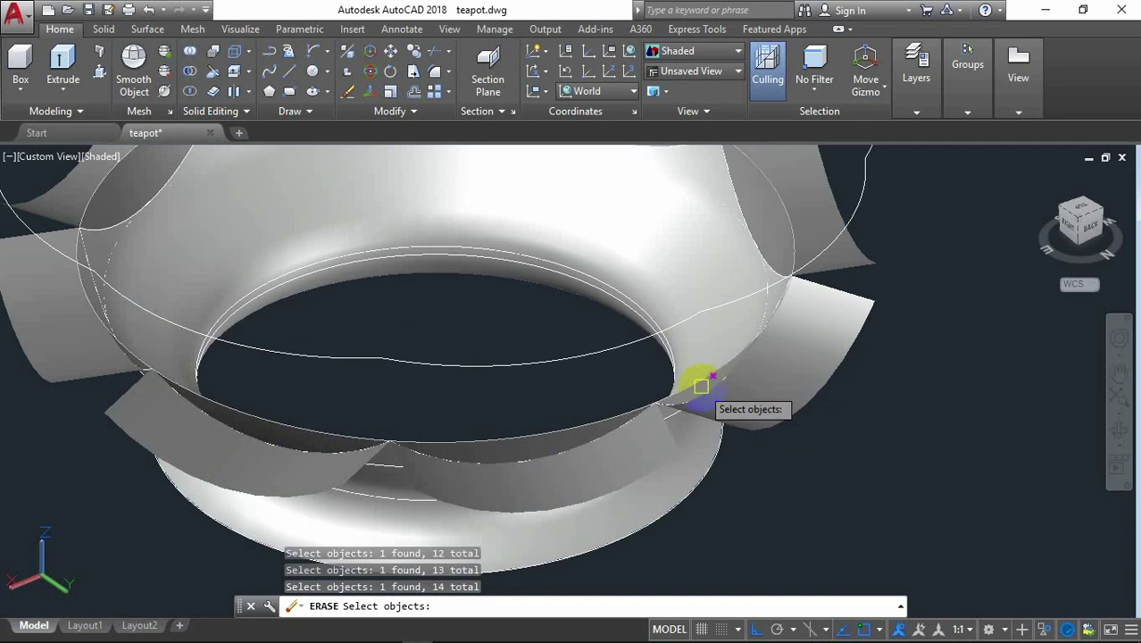
scroll(705, 390, up, 2)
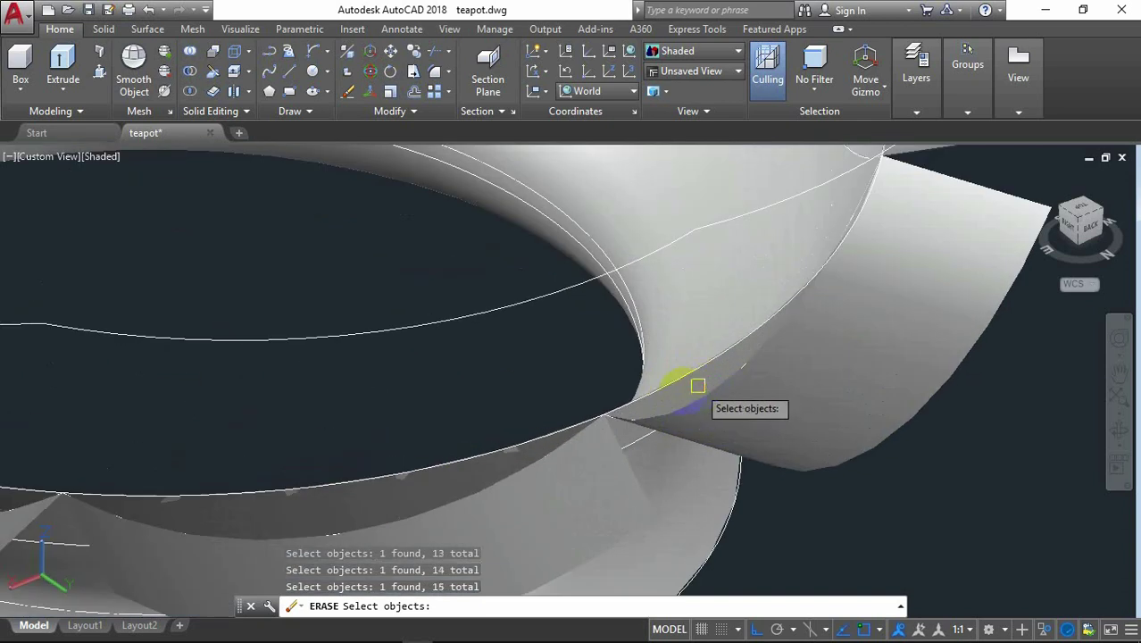
scroll(697, 386, down, 3)
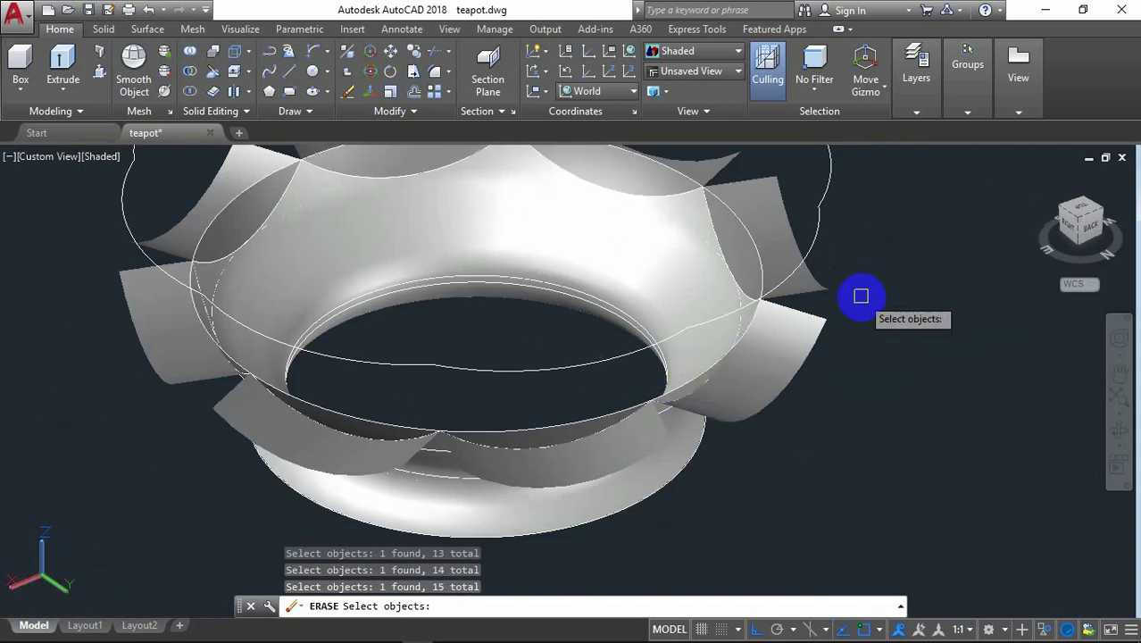
key(Return)
key(Return)
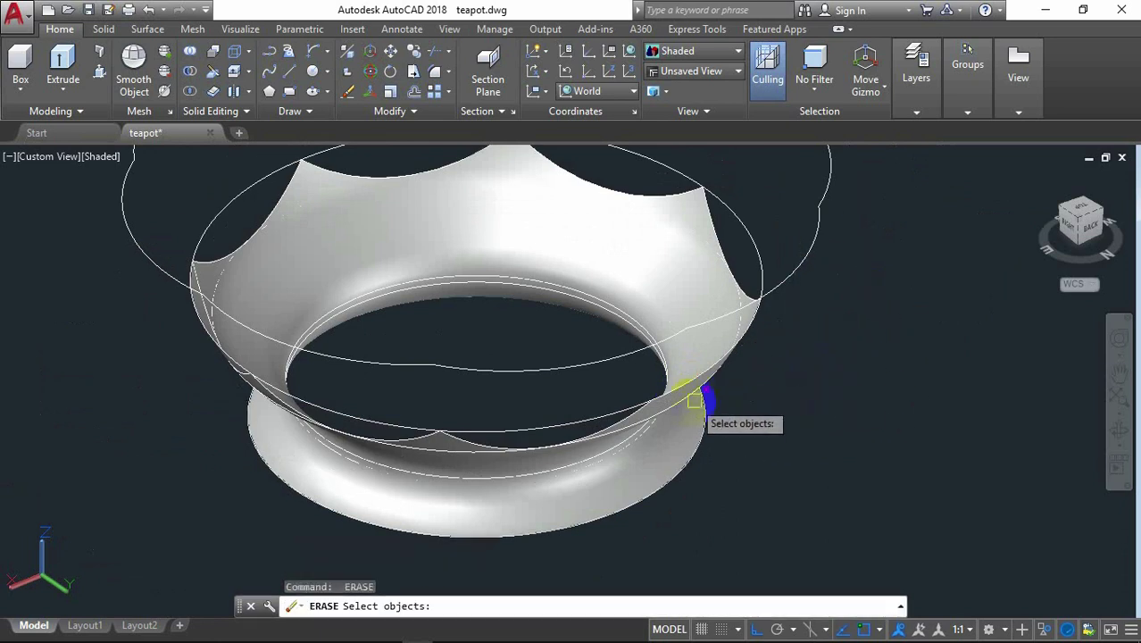
Step: Erase the two leftover slivers cut off by the slices
scroll(677, 400, up, 3)
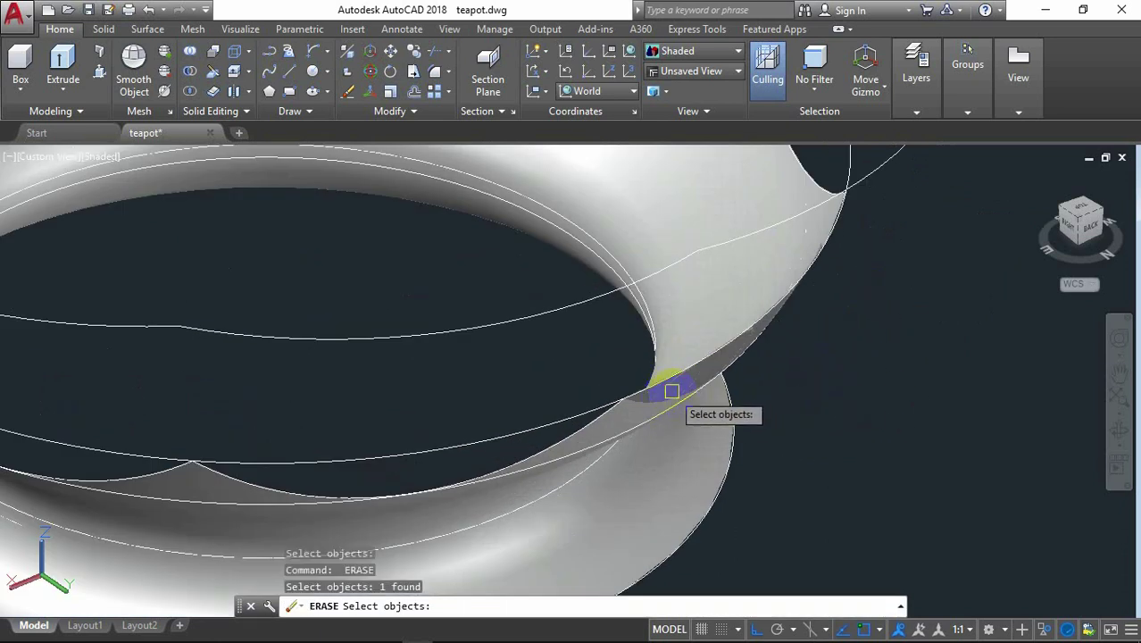
scroll(671, 391, down, 3)
scroll(323, 352, up, 3)
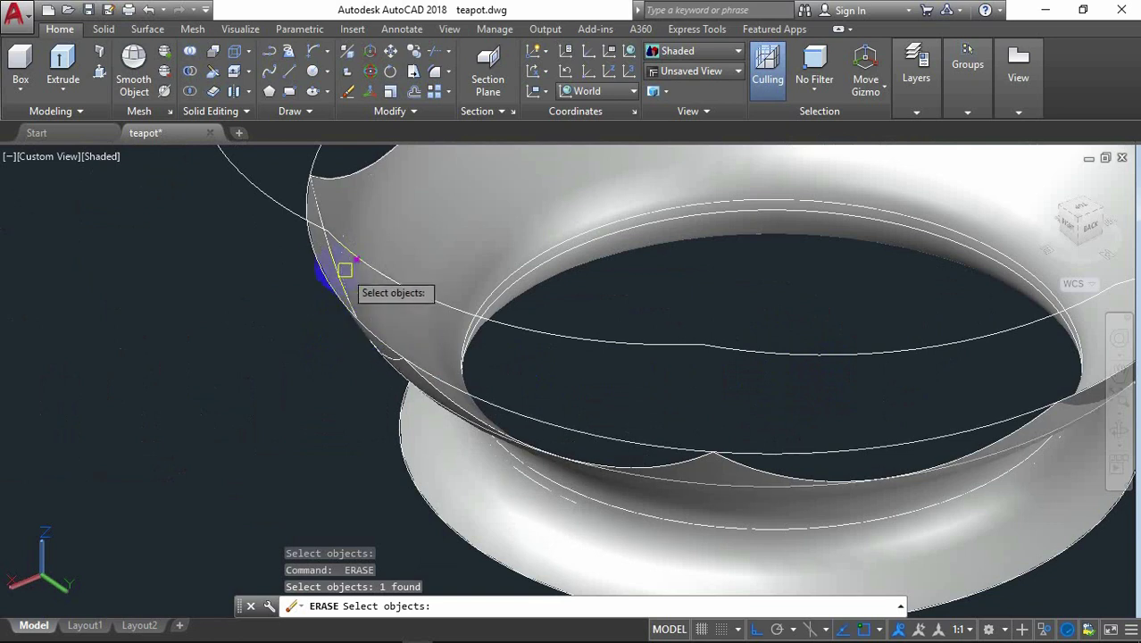
scroll(325, 257, up, 2)
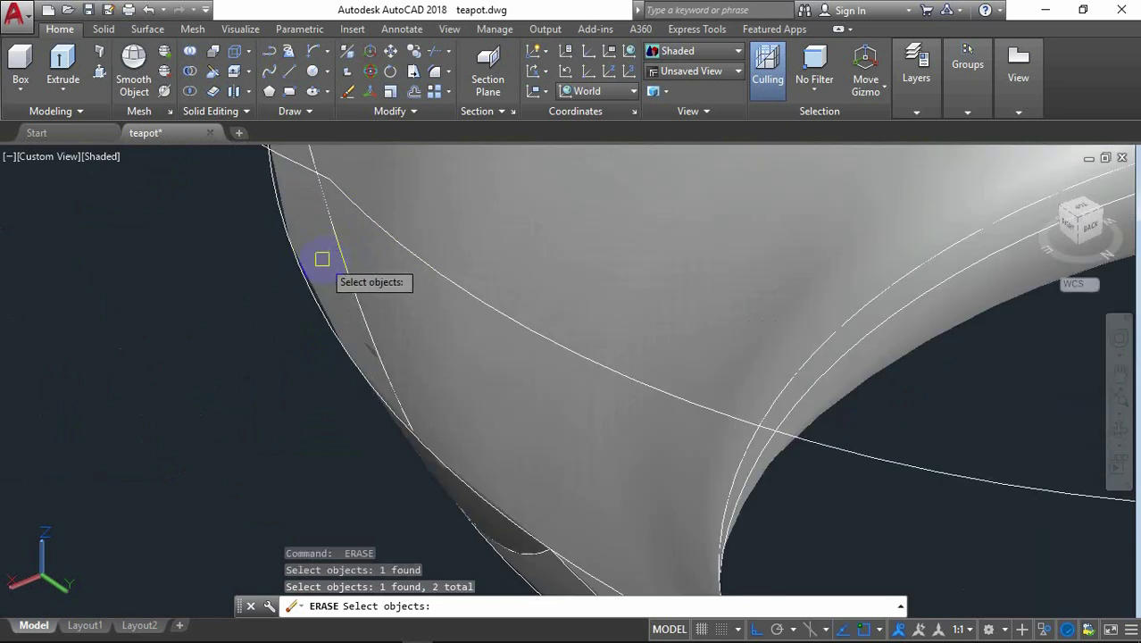
key(Return)
scroll(315, 269, down, 2)
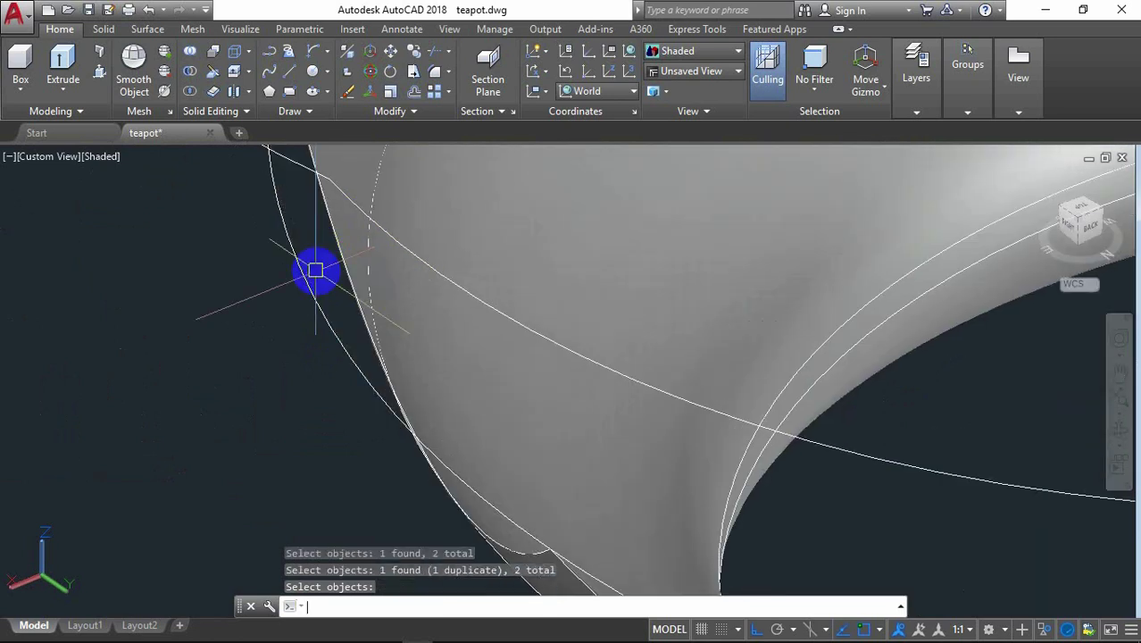
scroll(312, 266, down, 3)
scroll(313, 268, down, 3)
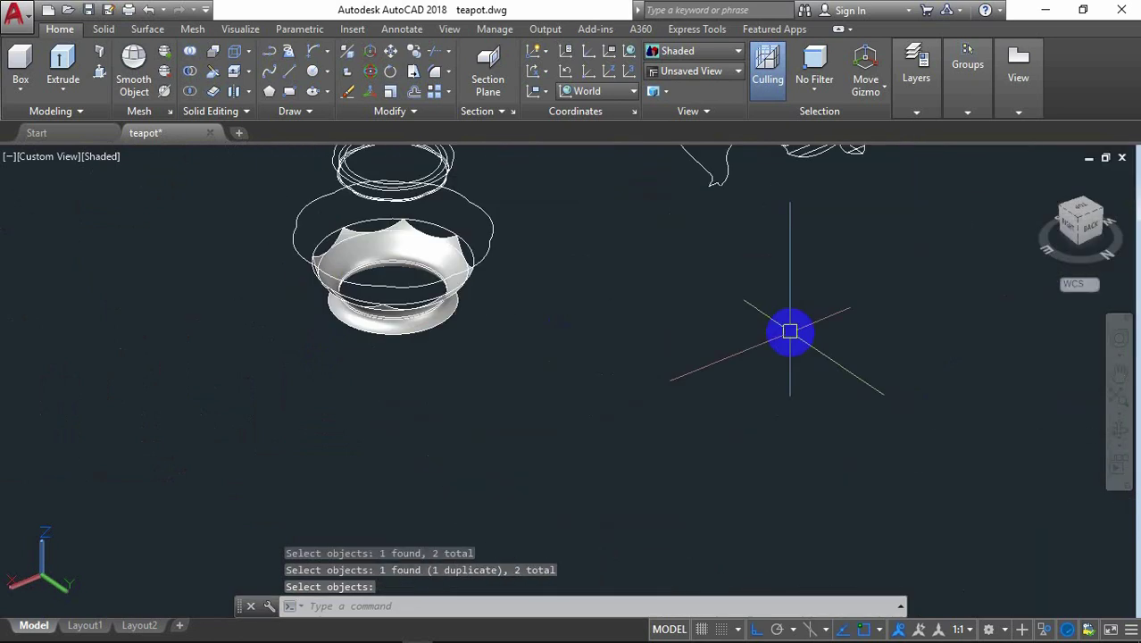
Step: Orbit to a low side-on view of the scalloped body and zoom in to fill the screen
click(1118, 432)
mouse_move(421, 309)
mouse_down()
mouse_move(429, 275)
mouse_move(653, 342)
mouse_move(638, 358)
mouse_move(619, 311)
mouse_move(528, 281)
mouse_move(667, 311)
mouse_move(710, 377)
mouse_move(736, 331)
mouse_up()
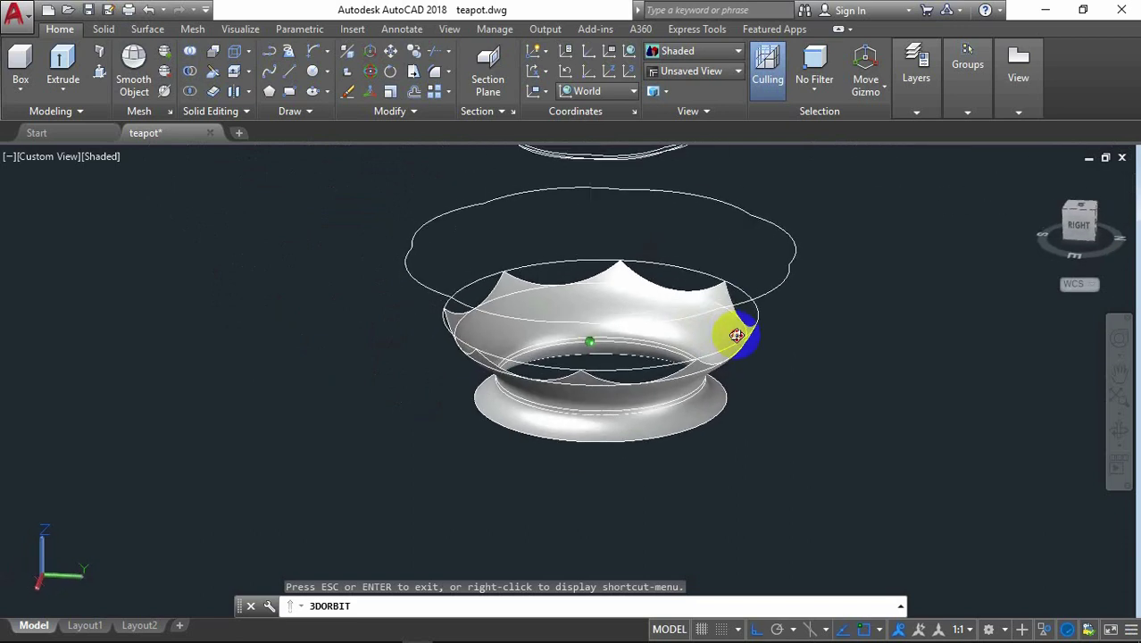
right_click(896, 230)
click(910, 239)
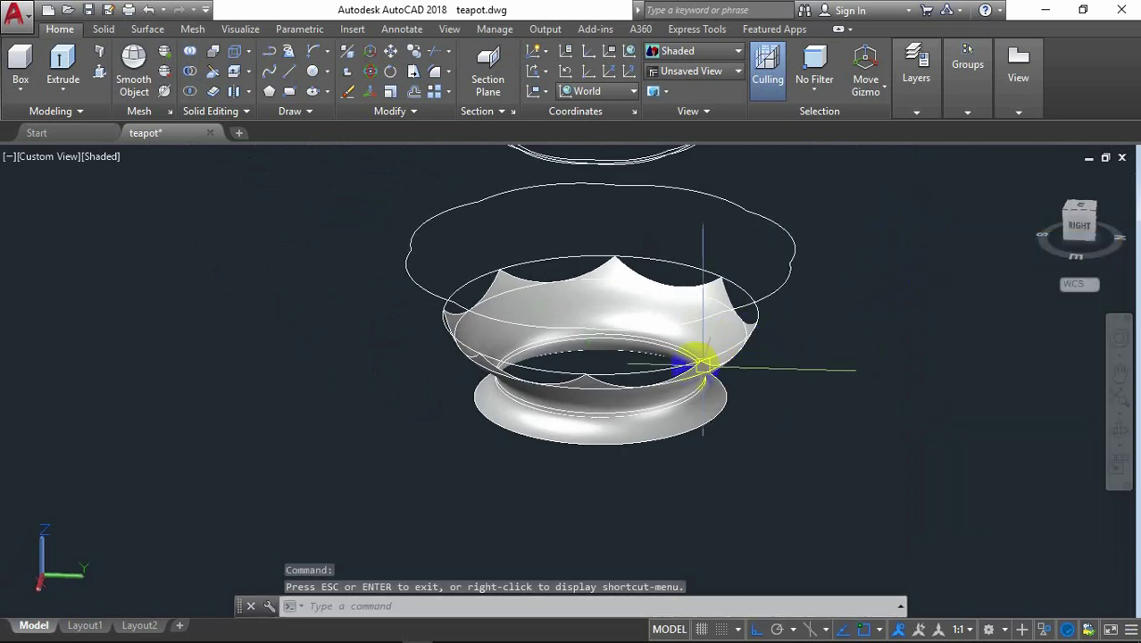
scroll(695, 360, up, 3)
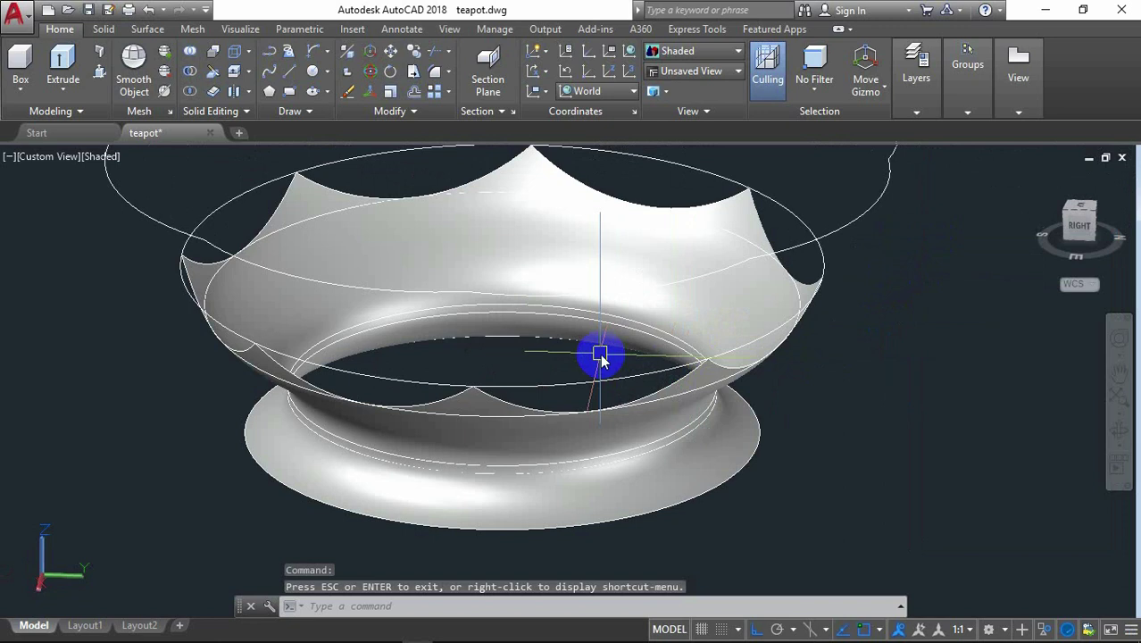
text(ext)
Step: Extrude the foot circle 0.2 units into a thin disc under the scalloped base
key(Return)
scroll(611, 307, up, 3)
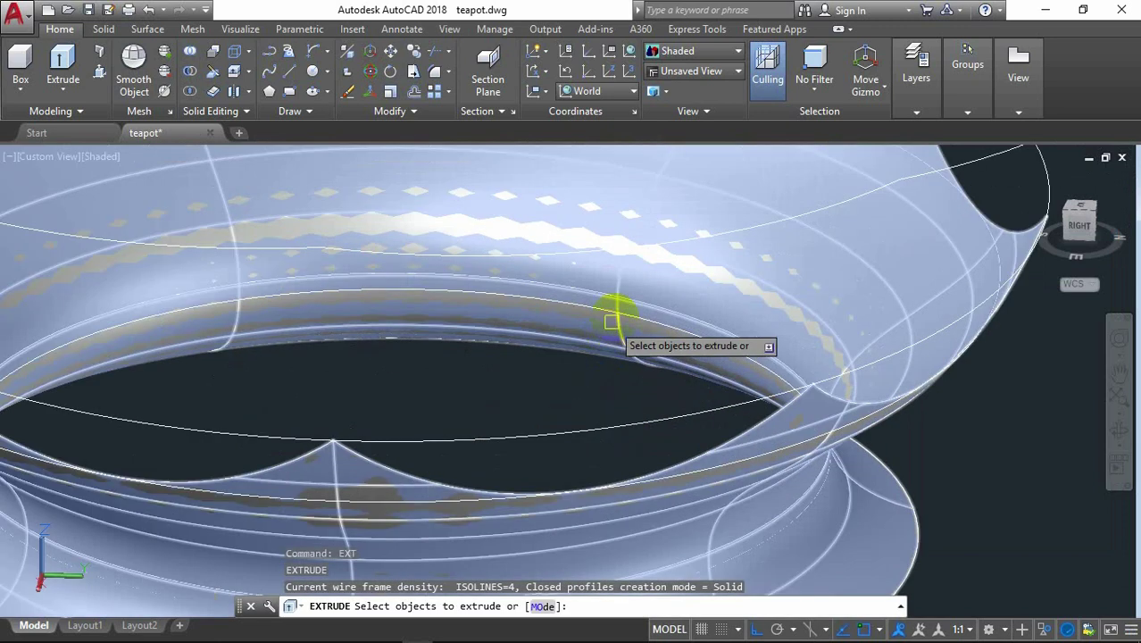
scroll(616, 313, up, 2)
click(623, 300)
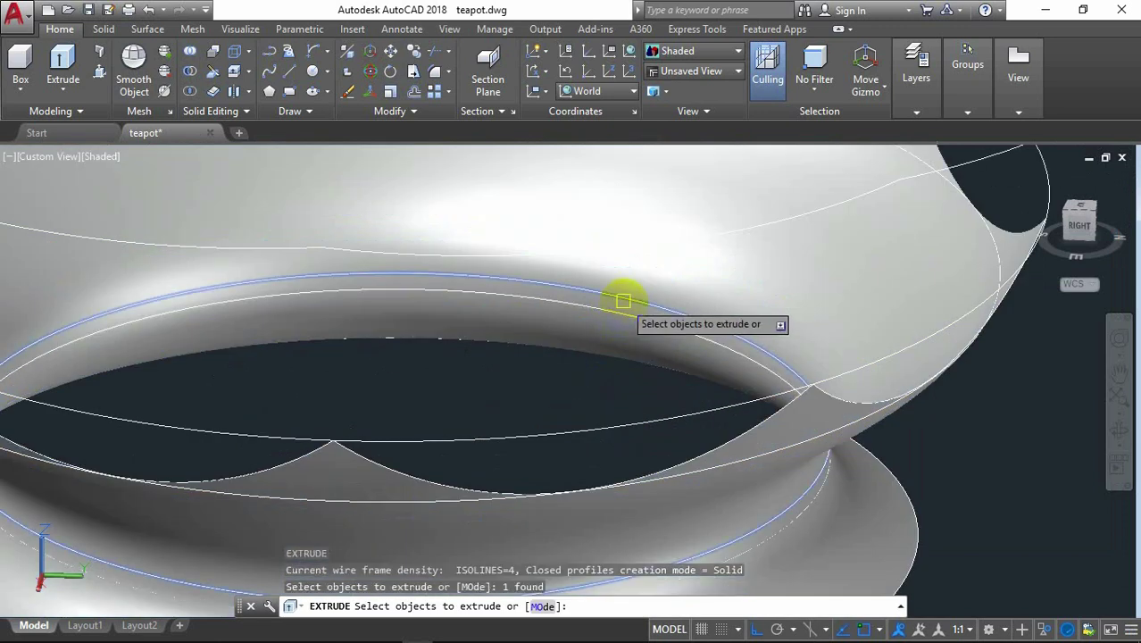
key(Return)
scroll(607, 428, down, 3)
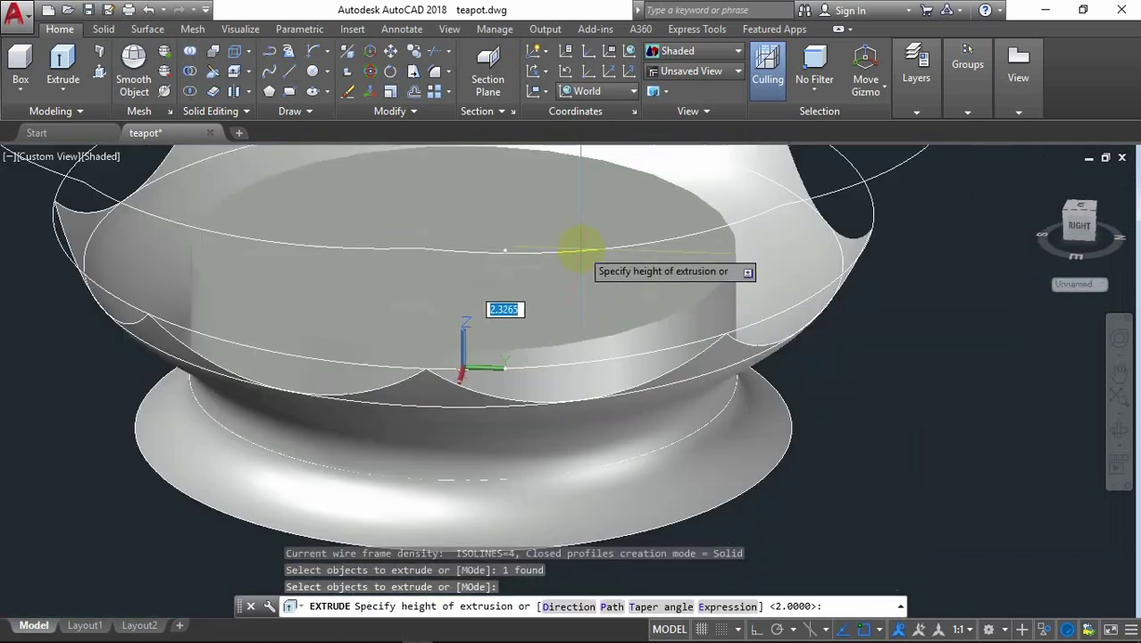
scroll(585, 286, down, 3)
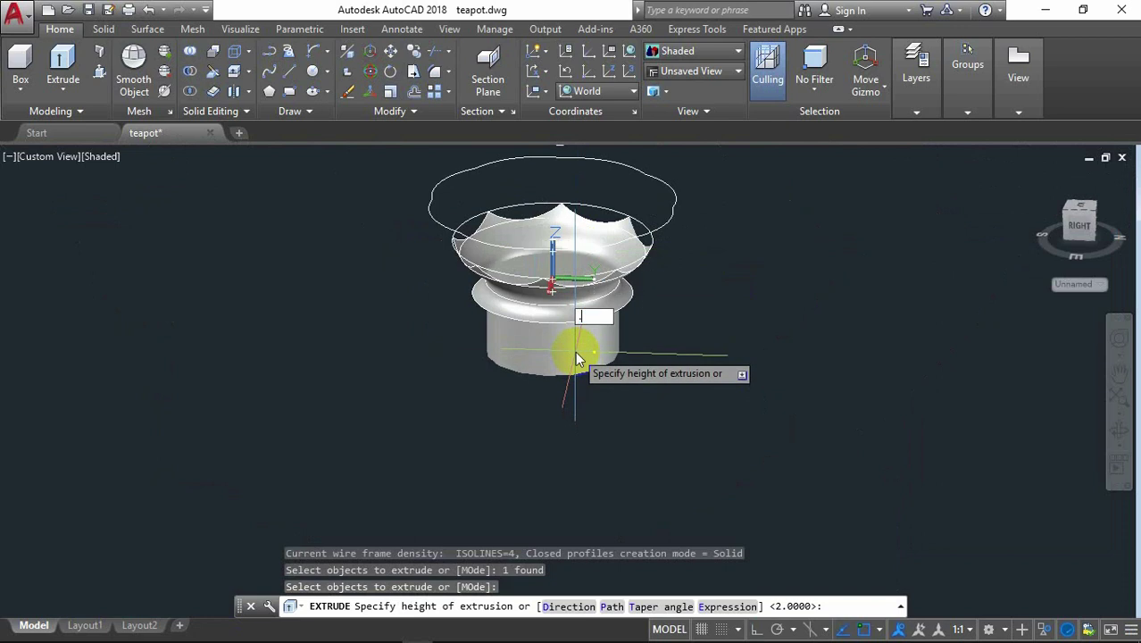
text(.2)
key(Return)
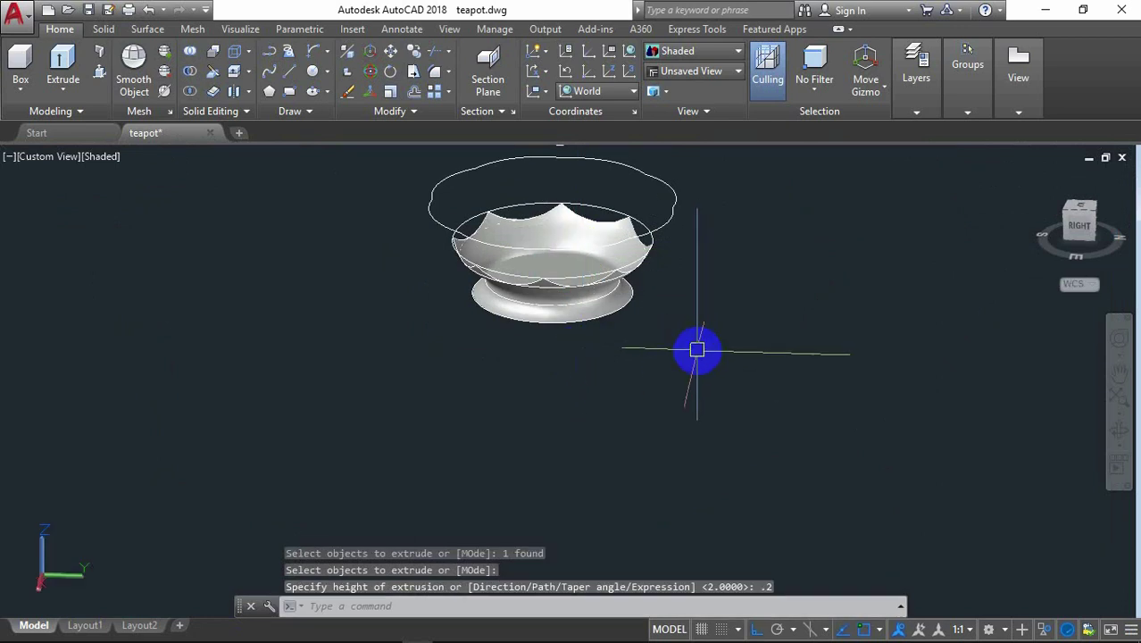
scroll(694, 344, down, 2)
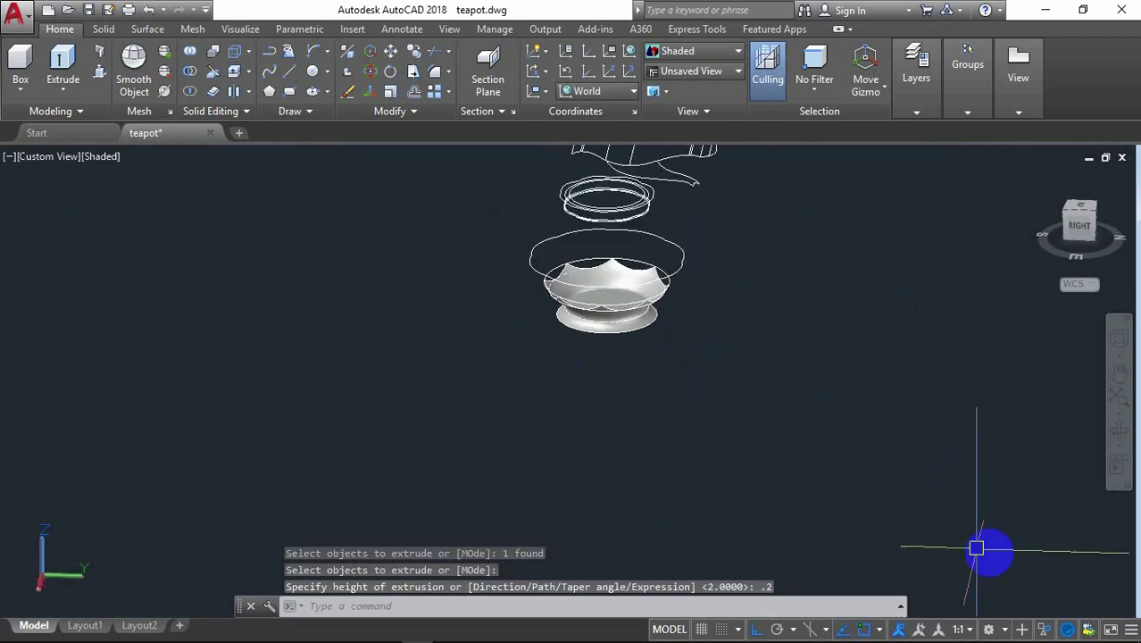
click(1041, 629)
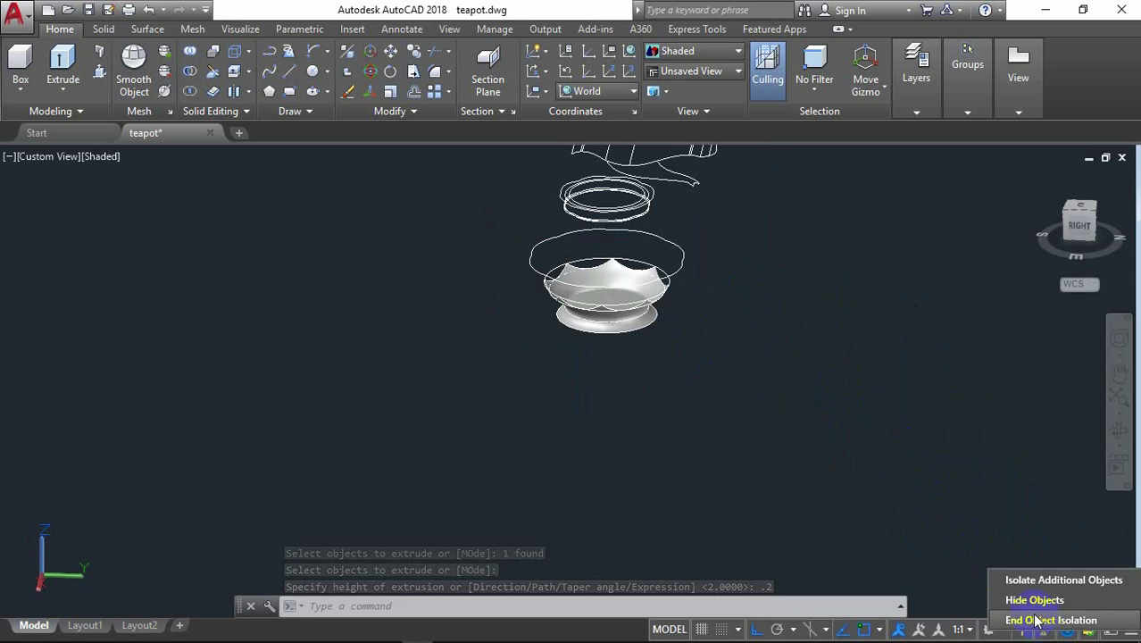
Step: Show all hidden objects again and orbit to a front view of the fluted body and base
click(1038, 619)
scroll(625, 253, up, 2)
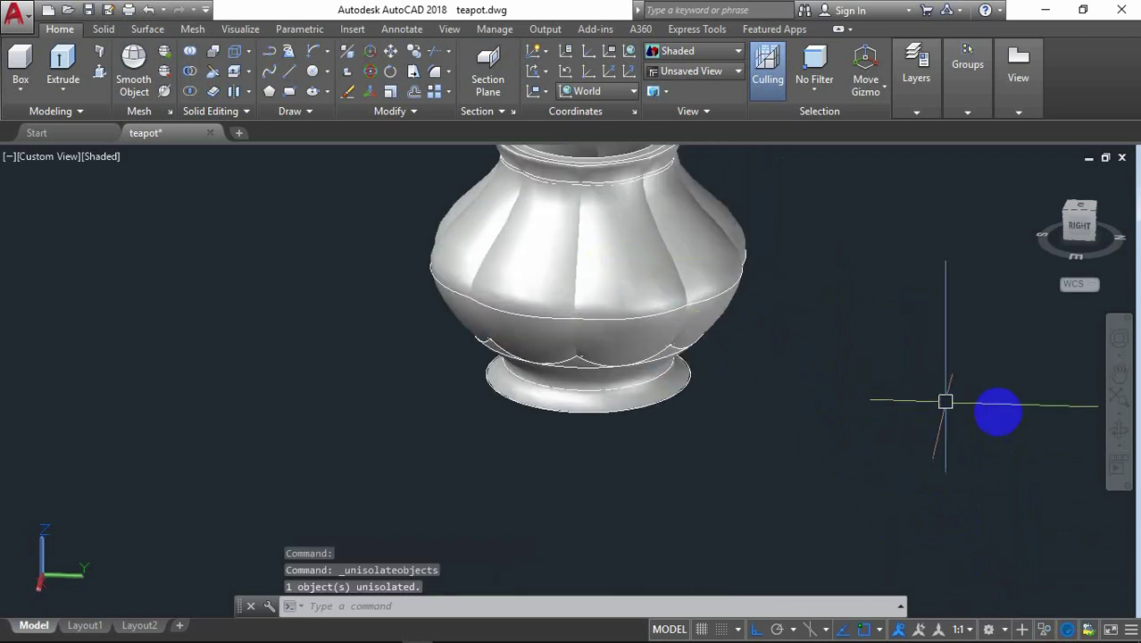
click(1118, 430)
mouse_move(765, 440)
mouse_down()
mouse_move(777, 400)
mouse_move(915, 392)
mouse_move(581, 390)
mouse_move(575, 344)
mouse_move(718, 379)
mouse_move(860, 445)
mouse_move(911, 503)
mouse_move(898, 457)
mouse_move(652, 400)
mouse_move(896, 415)
mouse_move(593, 407)
mouse_move(576, 523)
mouse_move(611, 428)
mouse_move(652, 402)
mouse_move(731, 400)
mouse_up()
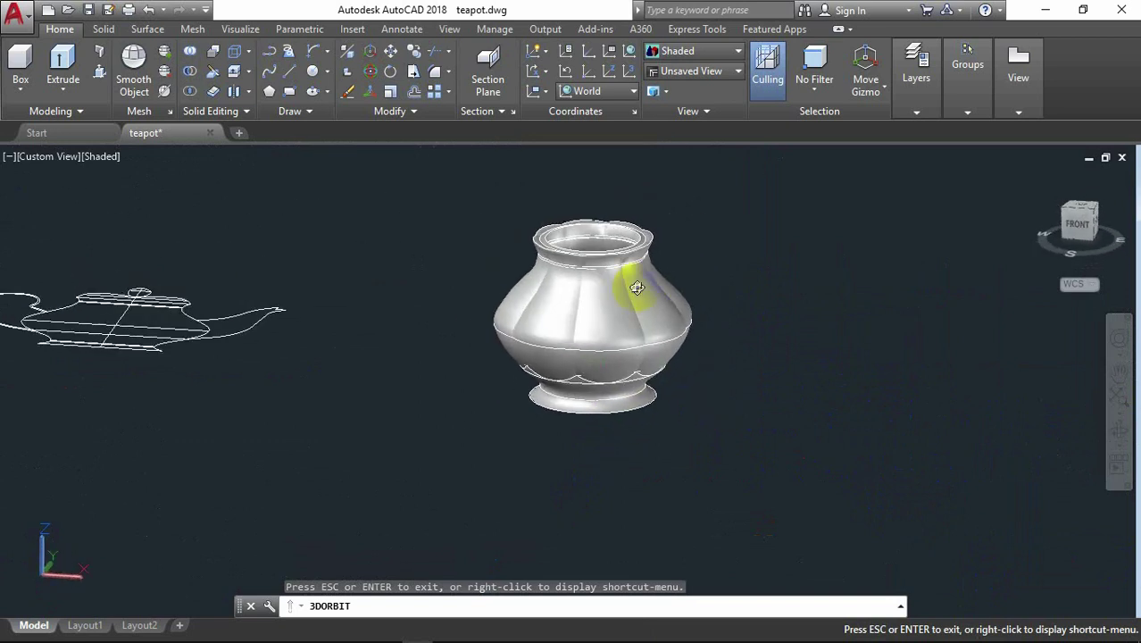
mouse_move(631, 280)
mouse_down()
mouse_move(618, 235)
mouse_move(756, 230)
mouse_up()
right_click(756, 230)
click(809, 239)
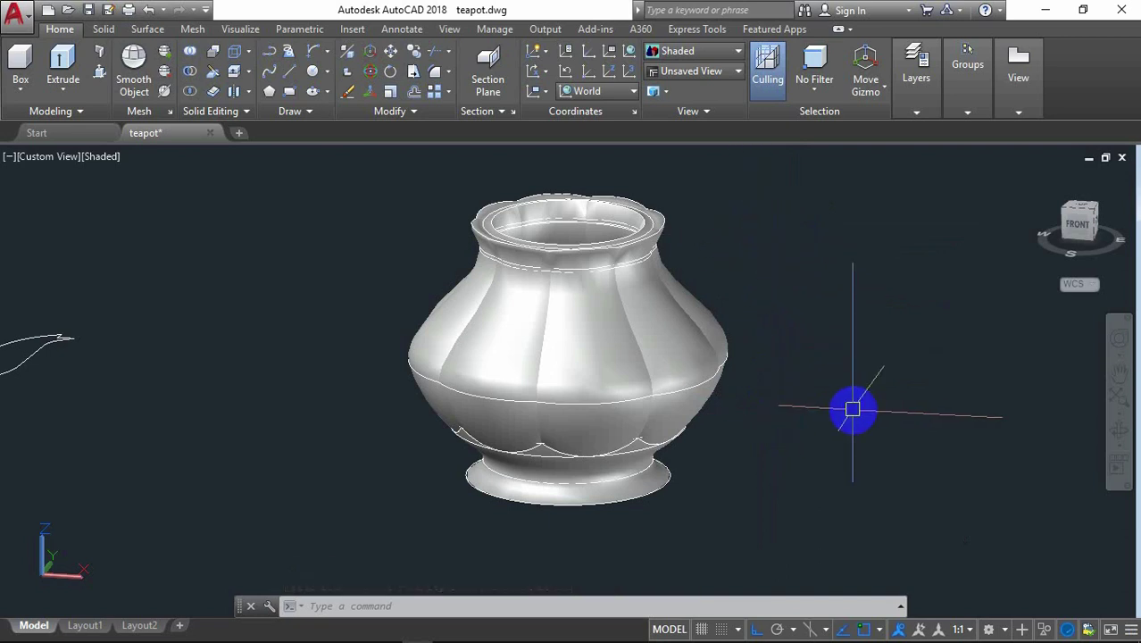
Step: Union the scalloped base with the fluted body into one solid
text(uni)
key(Return)
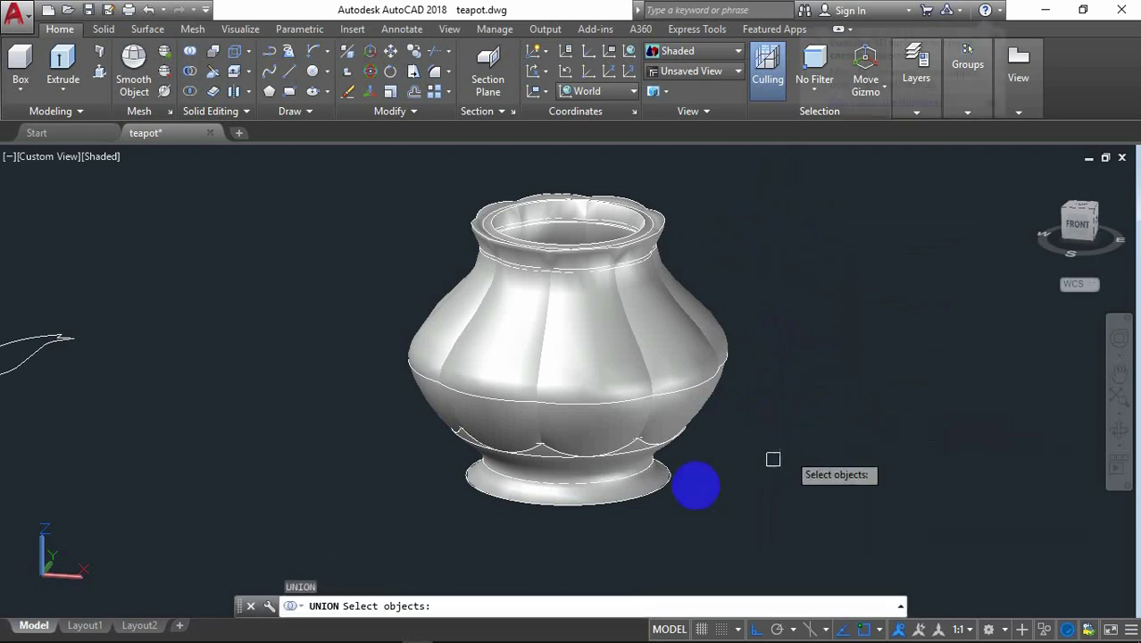
scroll(655, 494, up, 2)
click(585, 463)
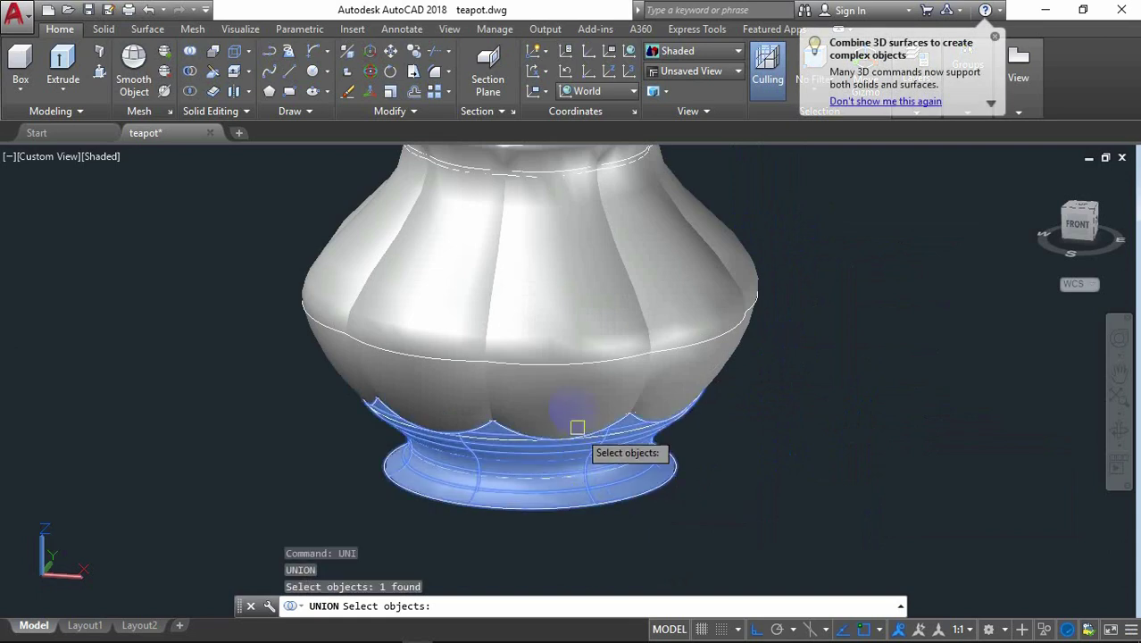
click(572, 420)
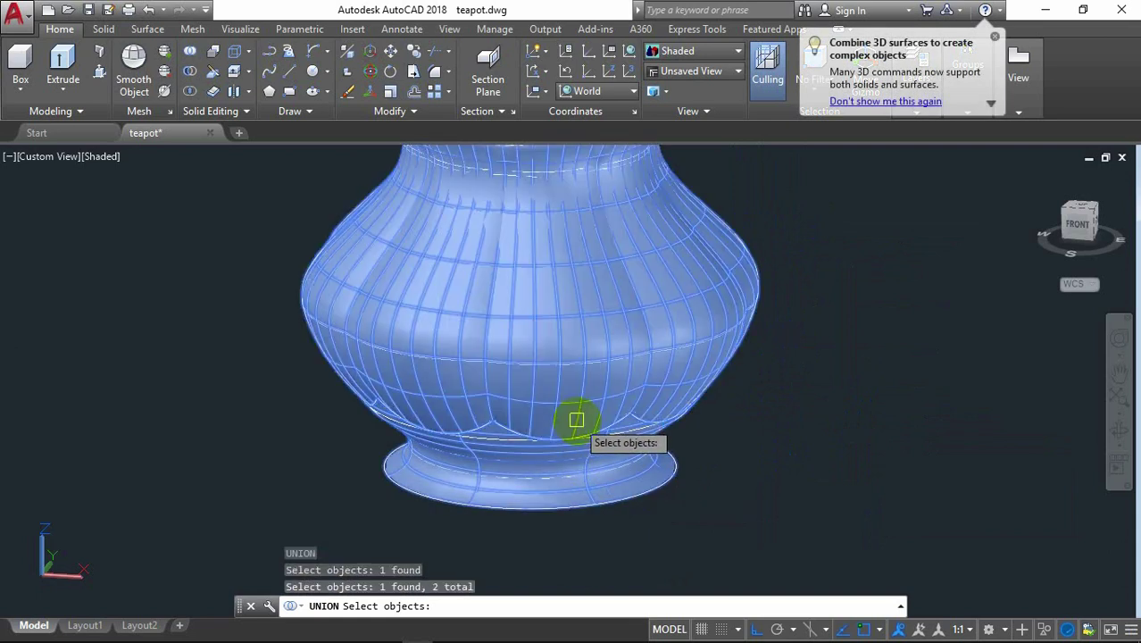
key(Return)
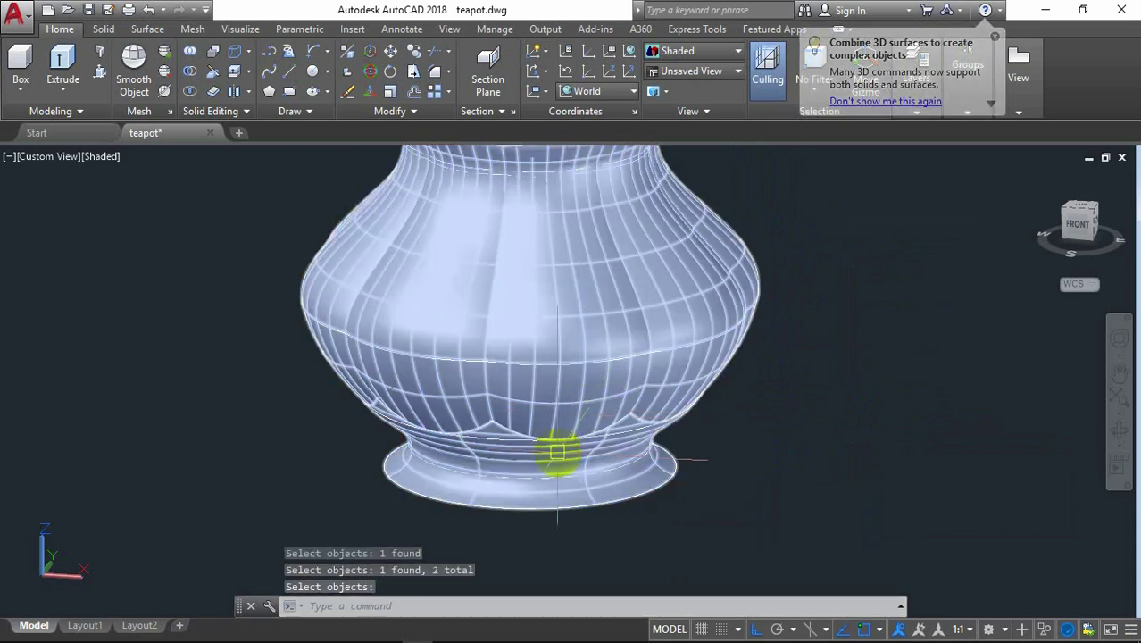
scroll(558, 453, down, 2)
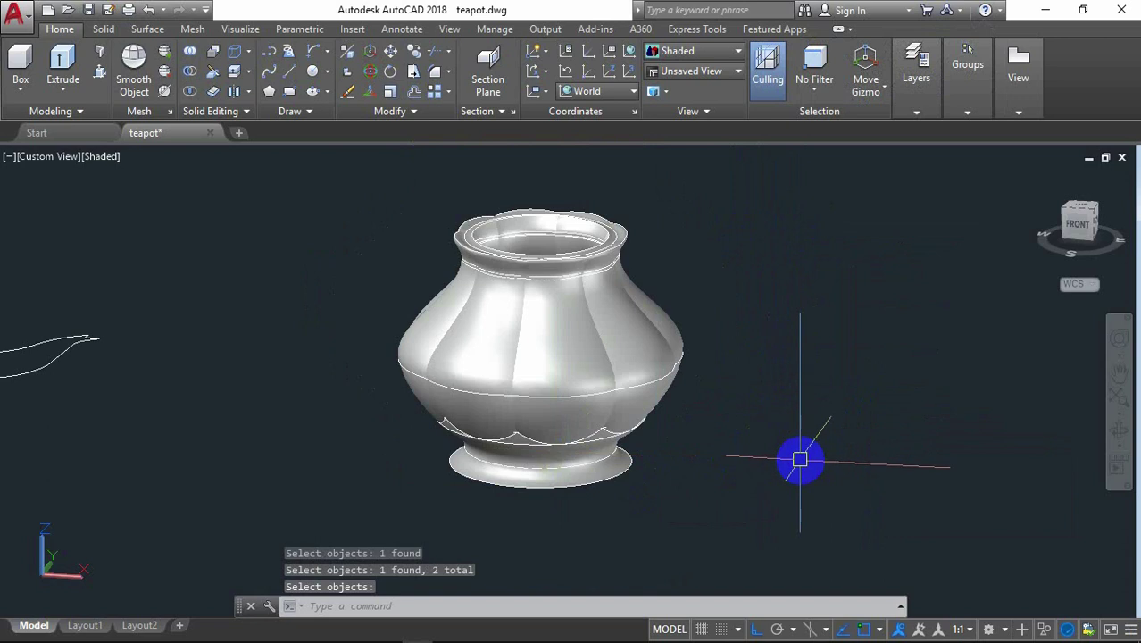
Step: Orbit the view to look down into the merged pot
click(1116, 438)
mouse_move(837, 425)
mouse_down()
mouse_move(820, 522)
mouse_move(826, 510)
mouse_up()
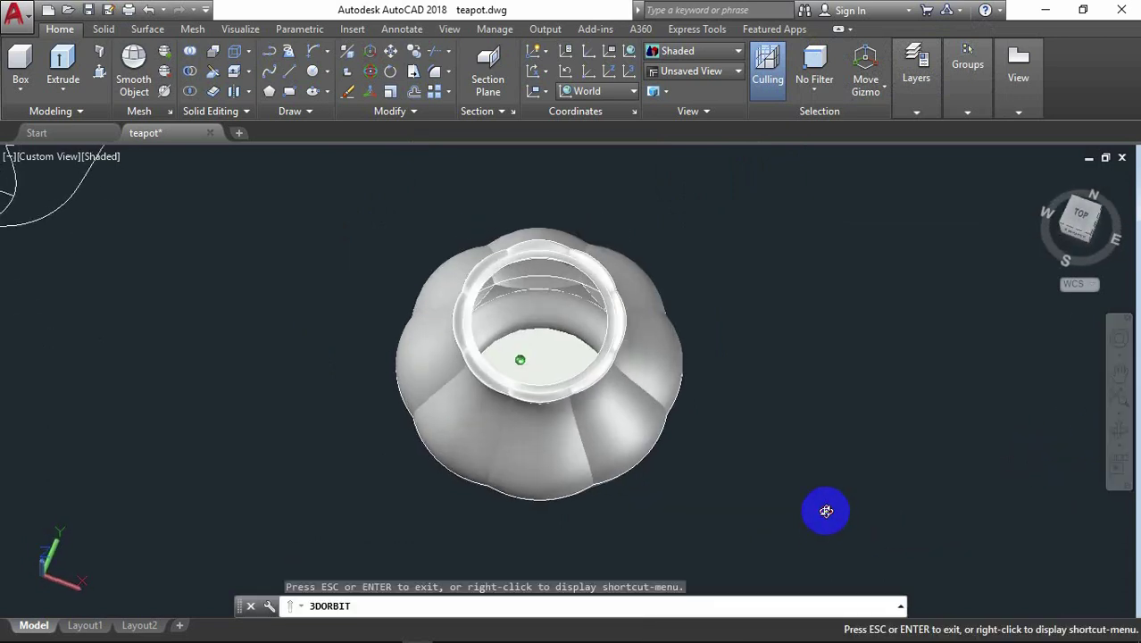
right_click(746, 229)
click(767, 235)
right_click(770, 197)
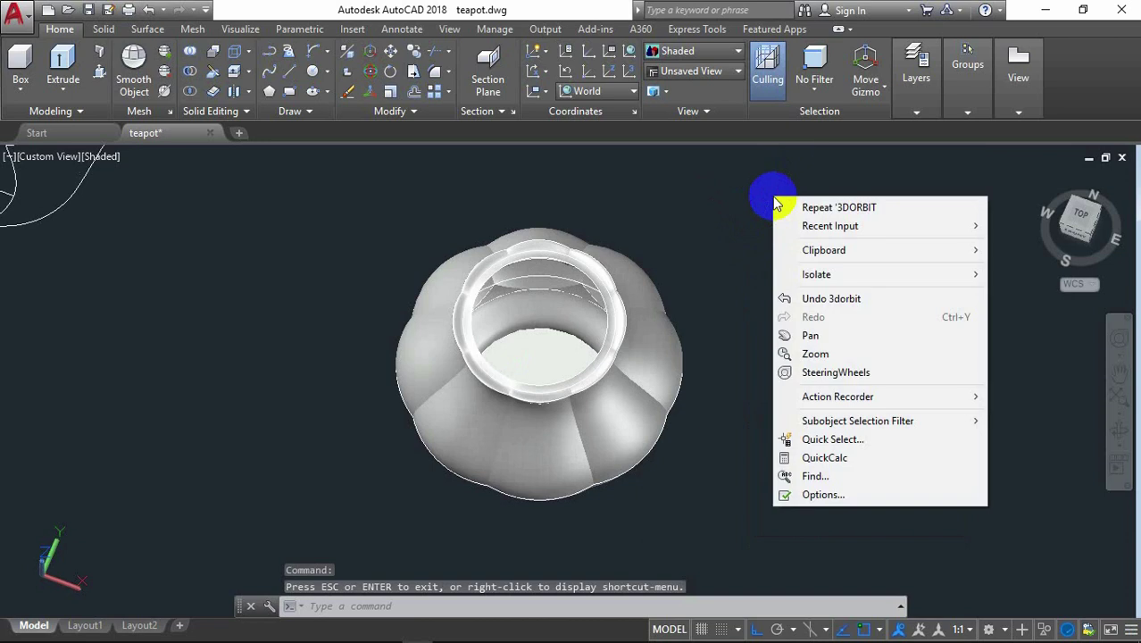
key(Escape)
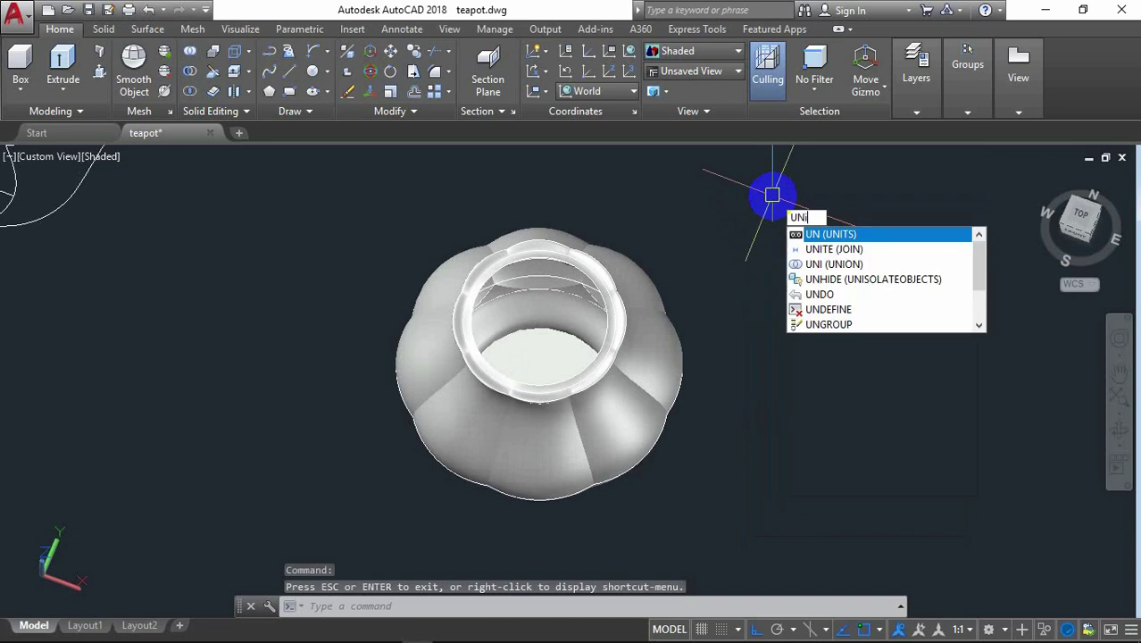
Step: Union the pot body with the remaining separate part
text(i)
key(Return)
click(543, 360)
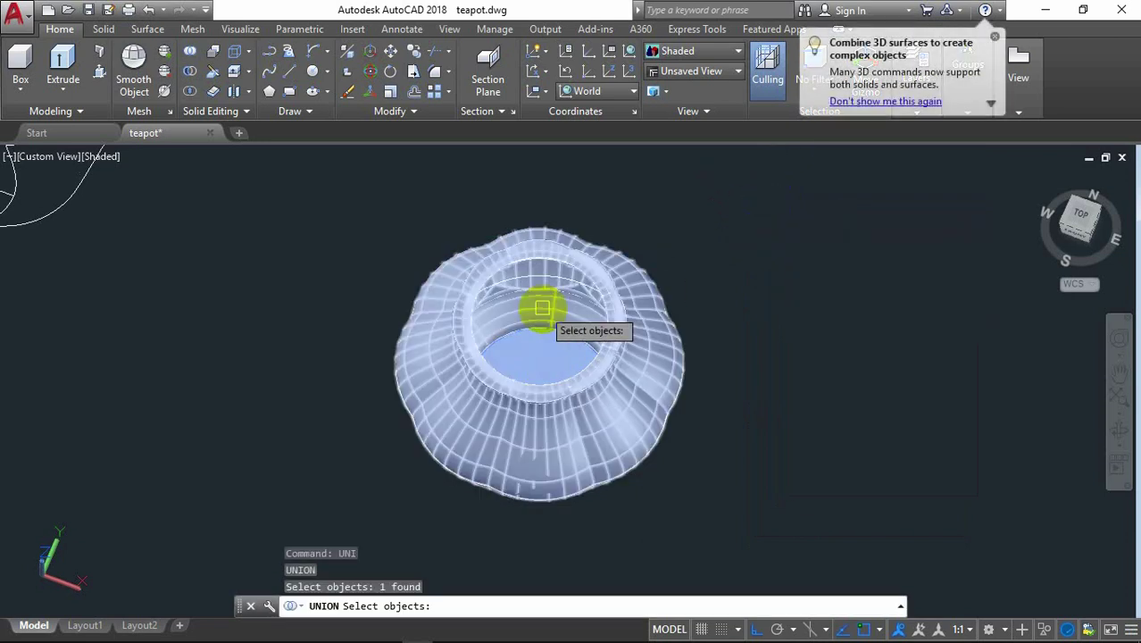
click(541, 307)
key(Return)
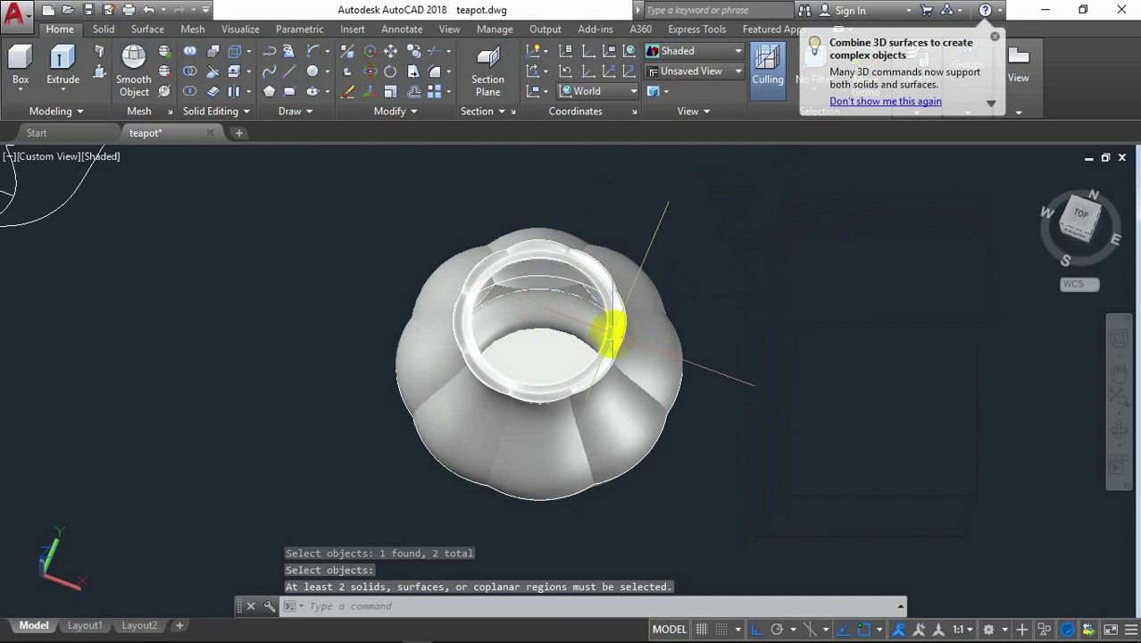
Step: Orbit from a side view back to top-down and check the body selects as one solid
click(1118, 432)
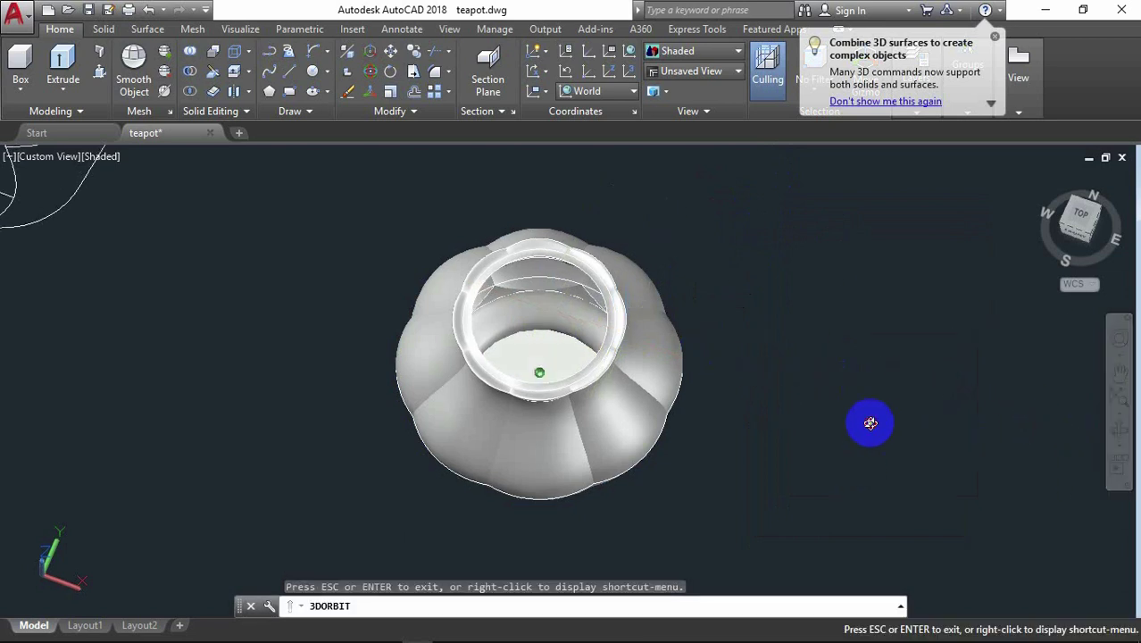
drag(871, 420, 884, 385)
drag(690, 377, 796, 256)
right_click(797, 256)
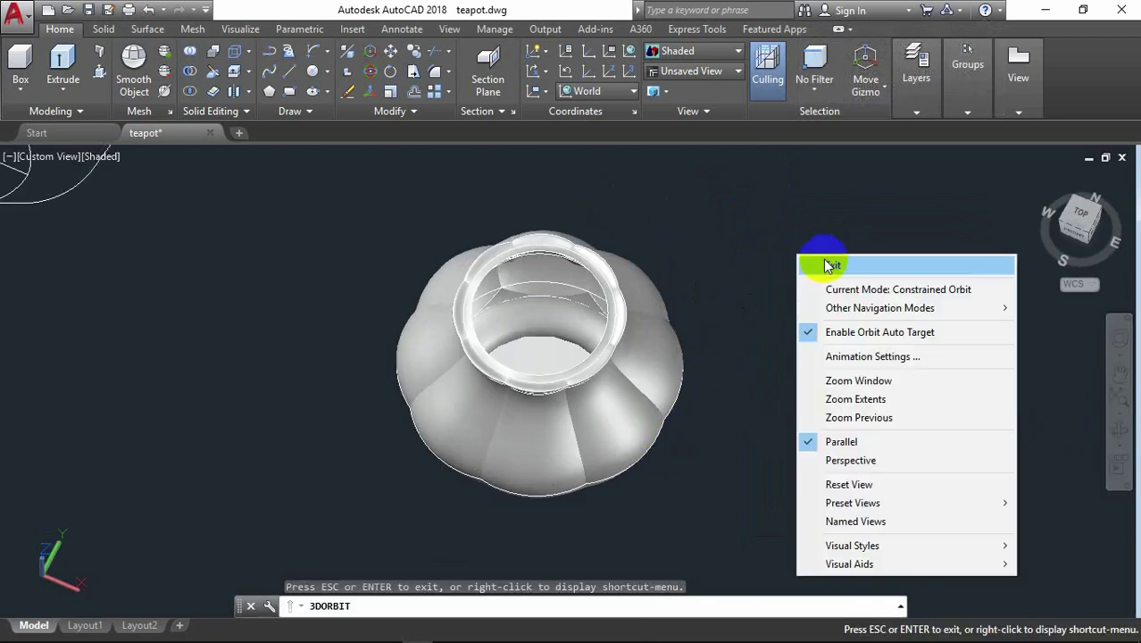
click(809, 261)
click(668, 366)
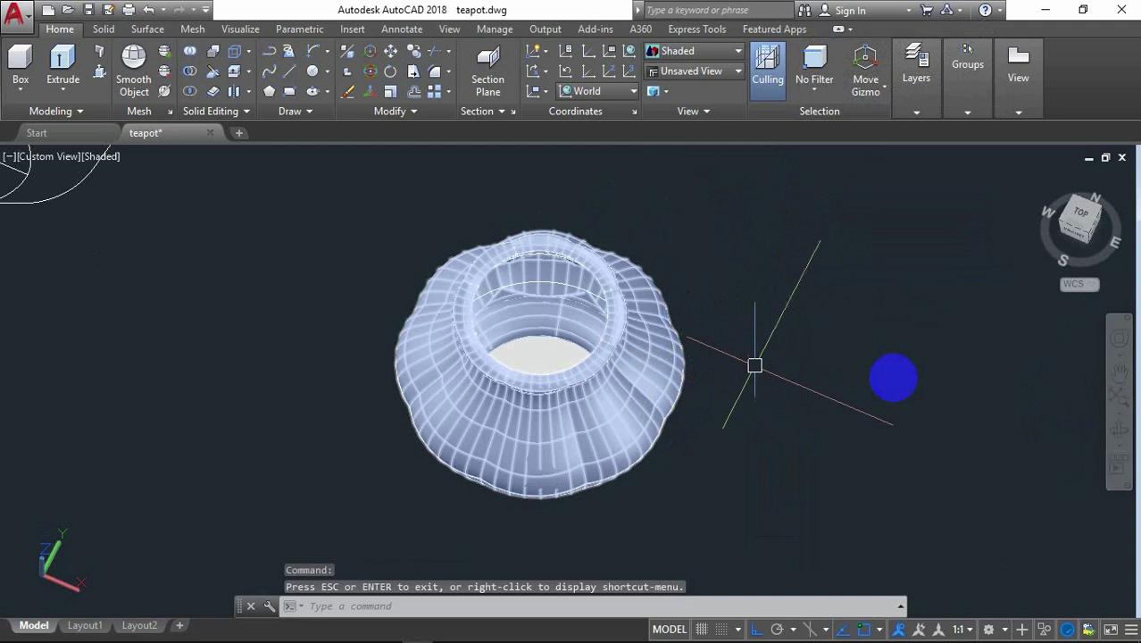
key(Escape)
Step: Orbit the merged pot to a slightly tilted near-front view for inspection
click(1119, 432)
mouse_move(901, 440)
mouse_down()
mouse_move(856, 298)
mouse_move(926, 254)
mouse_move(923, 318)
mouse_move(944, 374)
mouse_move(858, 336)
mouse_up()
mouse_move(657, 470)
mouse_down()
mouse_move(667, 349)
mouse_move(776, 362)
mouse_move(708, 407)
mouse_move(588, 226)
mouse_up()
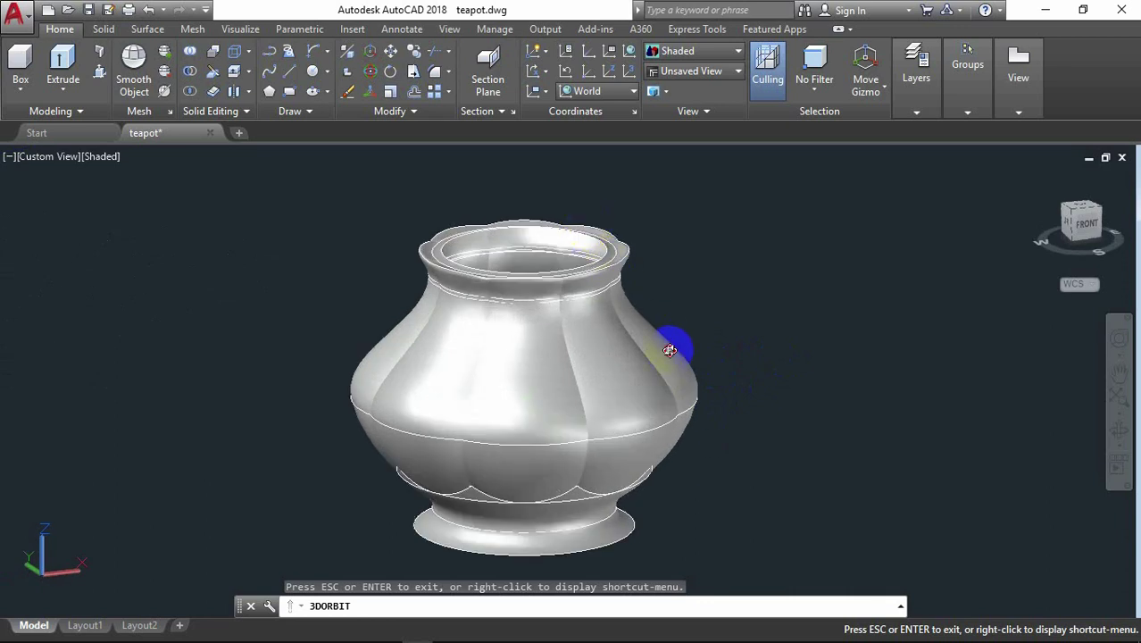
mouse_move(669, 350)
mouse_down()
mouse_move(622, 400)
mouse_move(629, 410)
mouse_move(669, 361)
mouse_move(657, 268)
mouse_up()
right_click(741, 223)
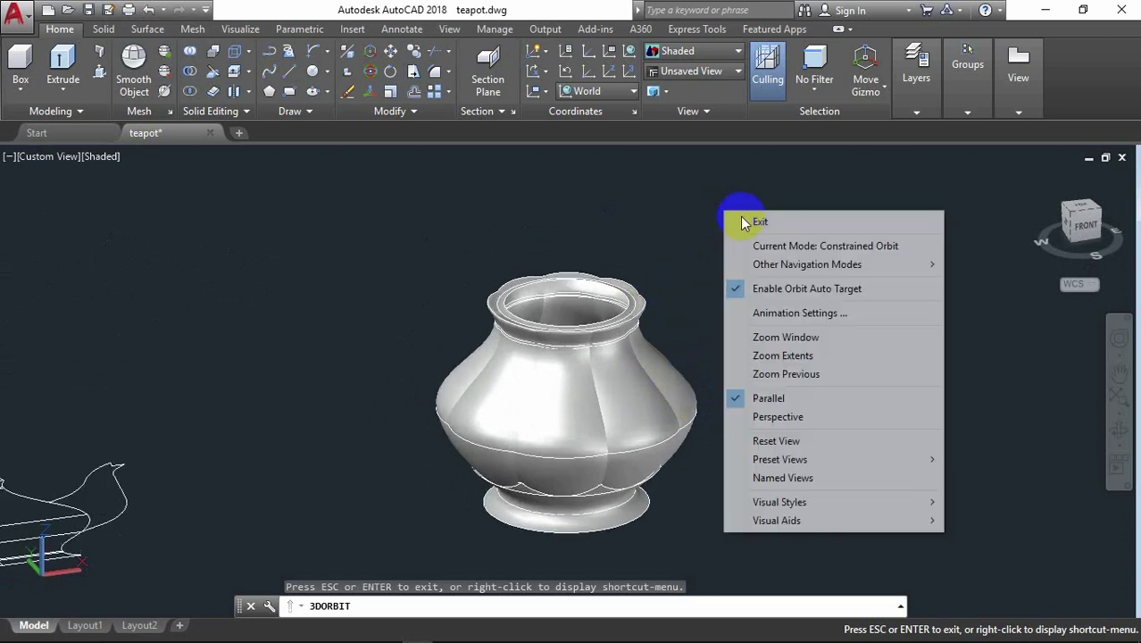
click(741, 223)
scroll(604, 280, up, 2)
scroll(717, 275, up, 2)
scroll(715, 279, down, 2)
text(c)
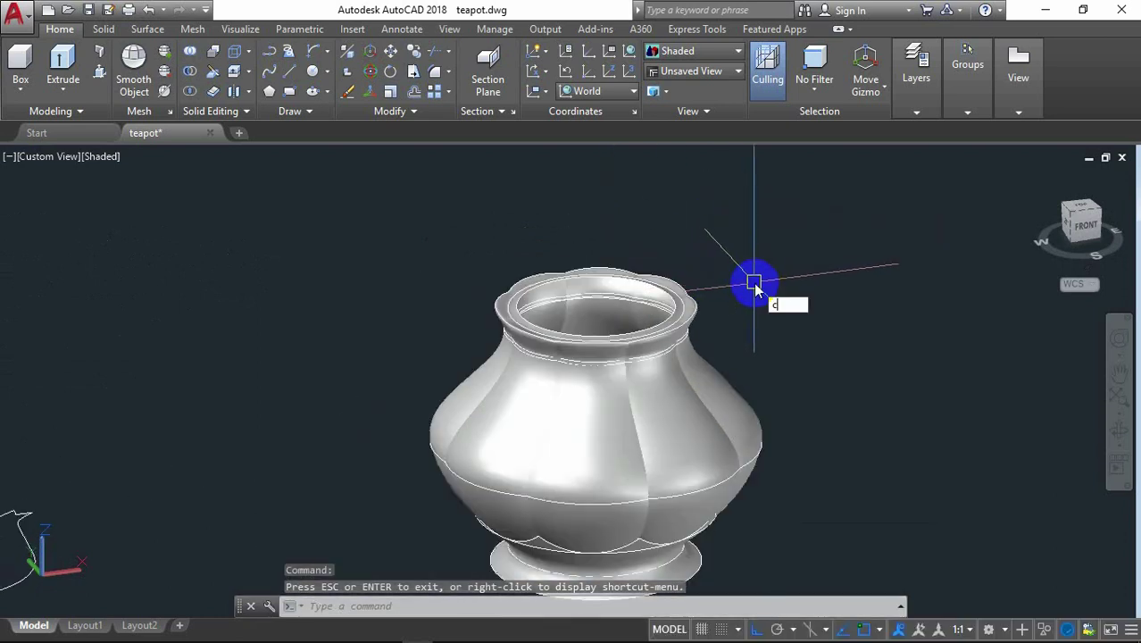
Step: Copy the three neck rim profiles from the rim centre to a spot beside the pot
text(o)
key(Return)
scroll(714, 295, up, 2)
scroll(708, 299, up, 2)
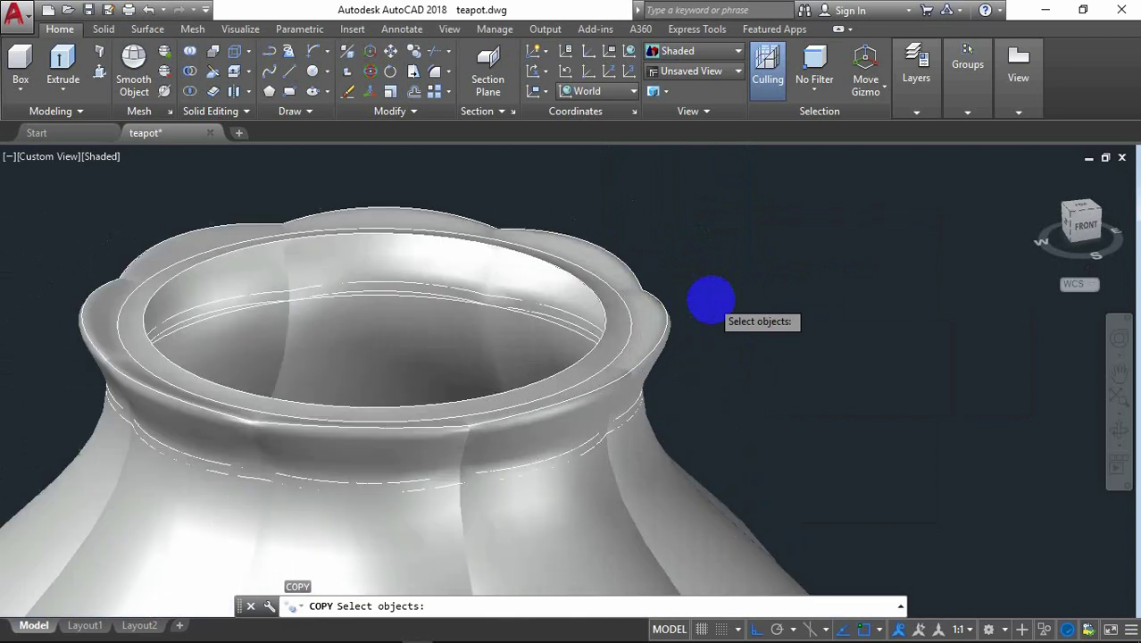
scroll(643, 343, up, 2)
click(633, 356)
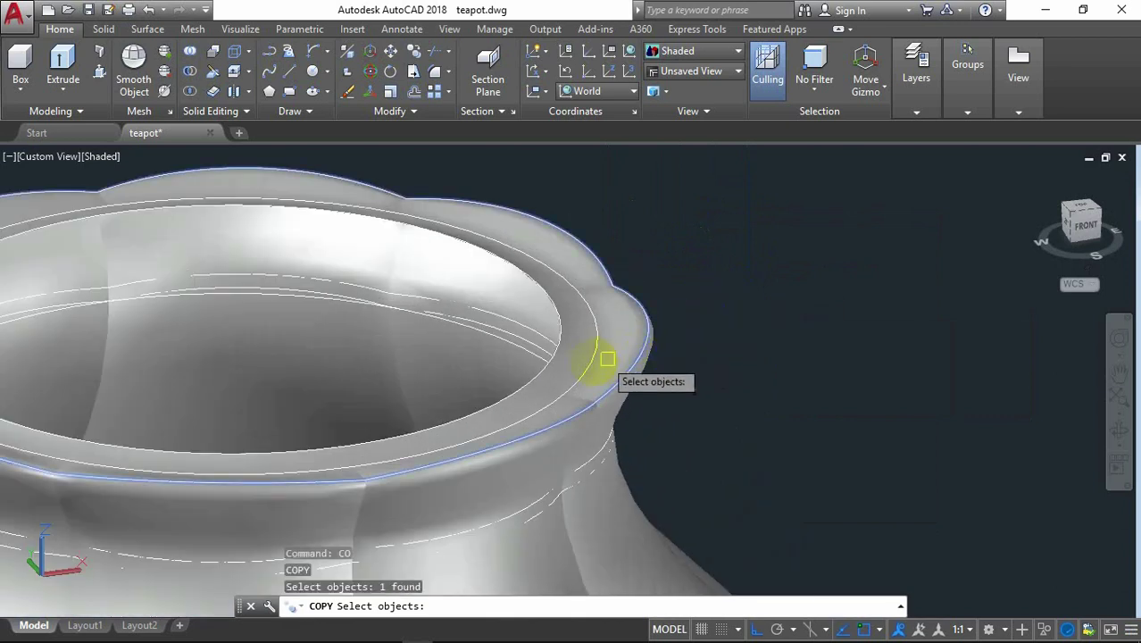
click(551, 354)
click(552, 356)
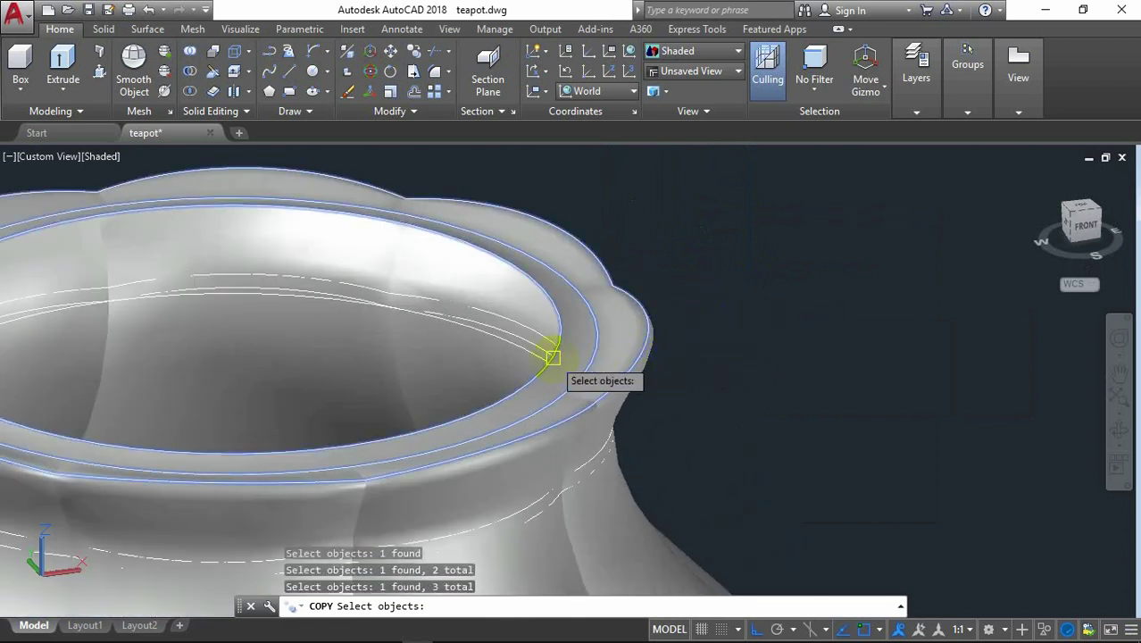
key(Return)
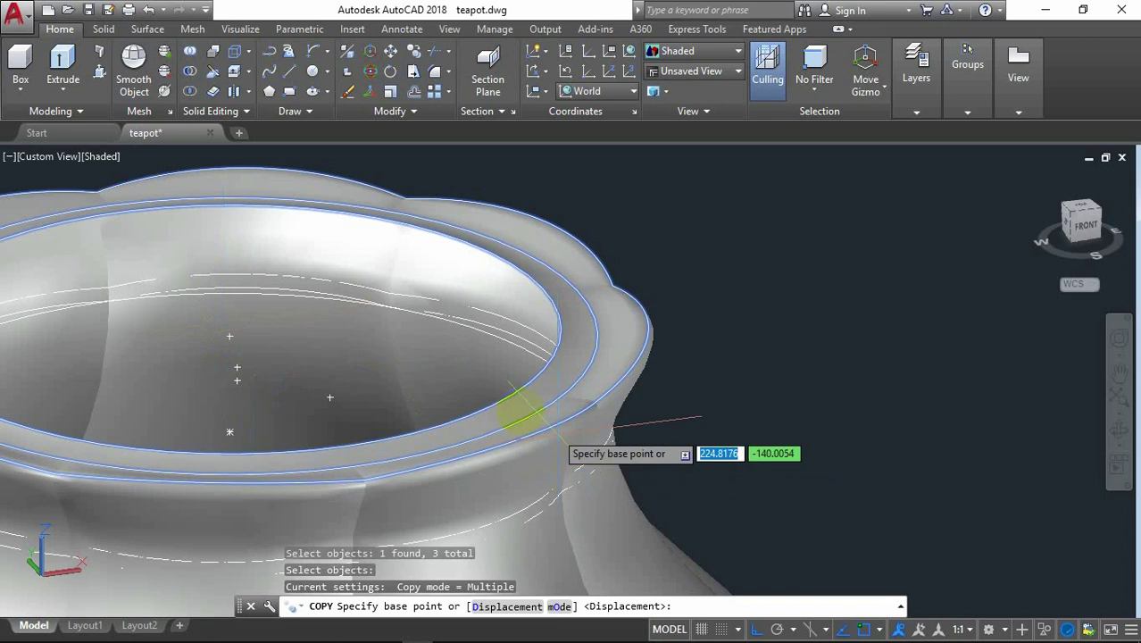
click(231, 328)
scroll(237, 321, down, 4)
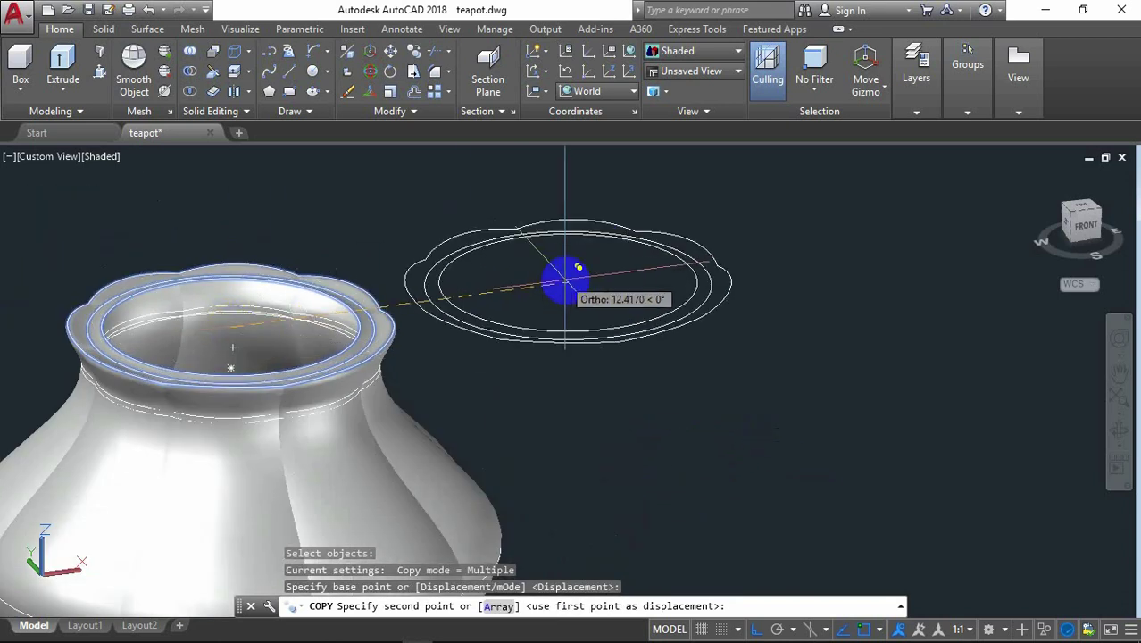
click(641, 266)
Step: Finish the copy, switch to Top view and zoom in on the lid drawing
key(Return)
scroll(689, 277, down, 1)
scroll(689, 277, down, 4)
scroll(689, 276, down, 2)
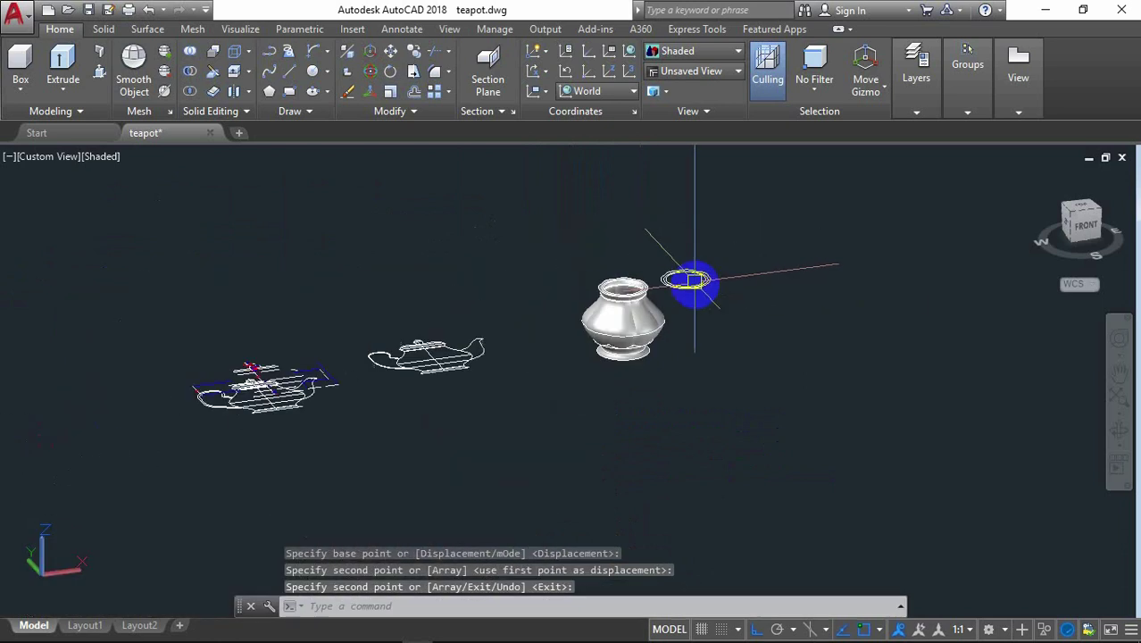
click(1083, 207)
scroll(420, 351, up, 3)
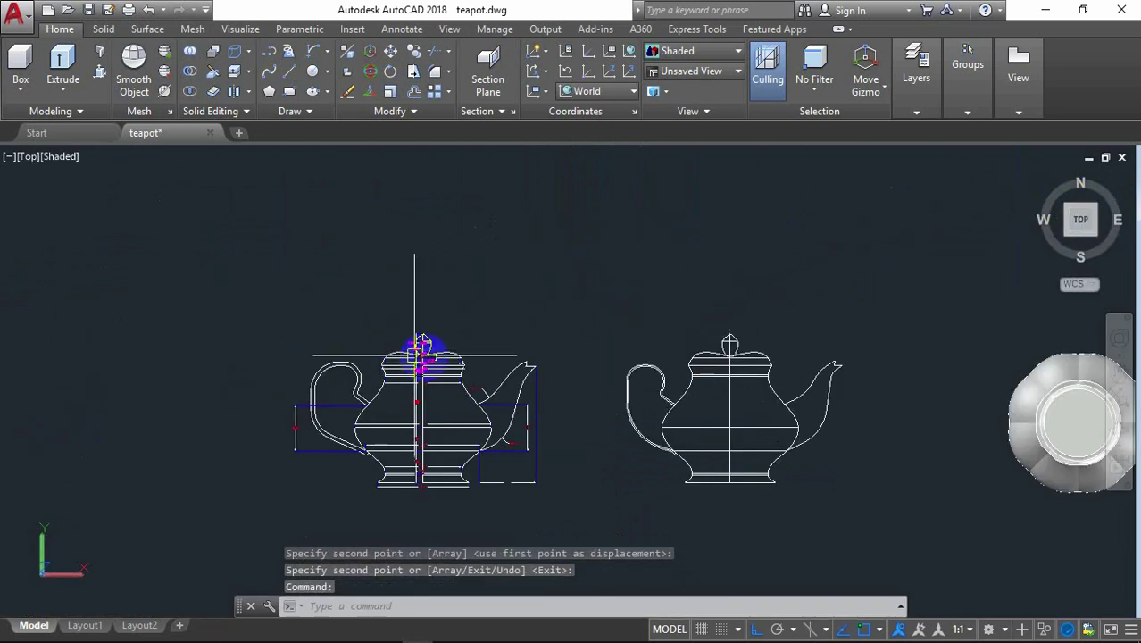
scroll(419, 351, up, 2)
scroll(522, 346, up, 2)
scroll(606, 346, up, 1)
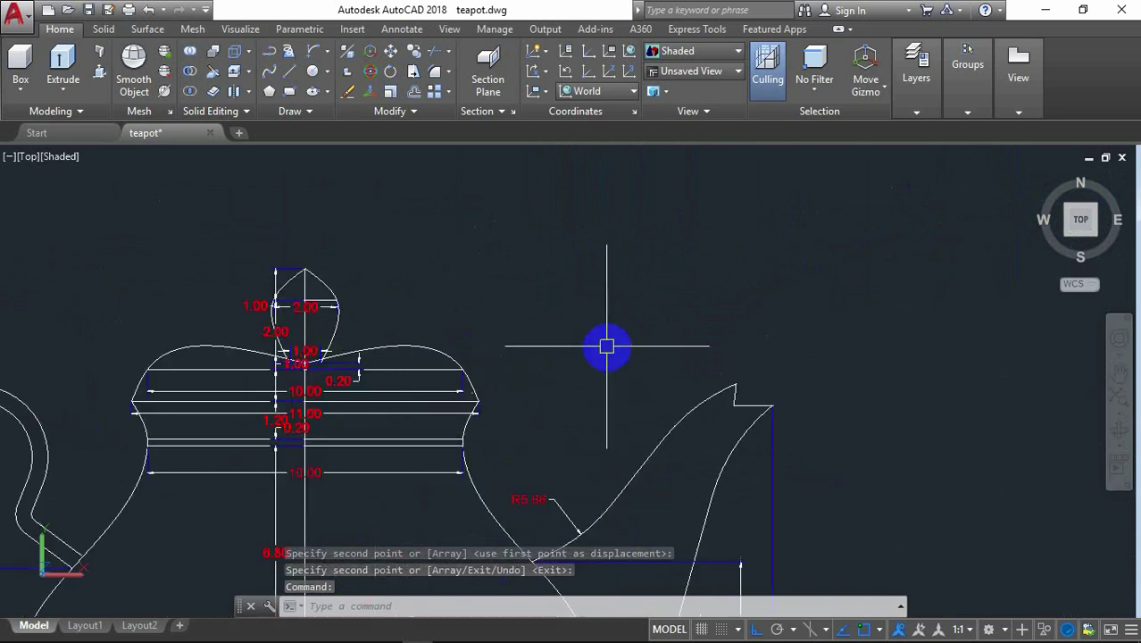
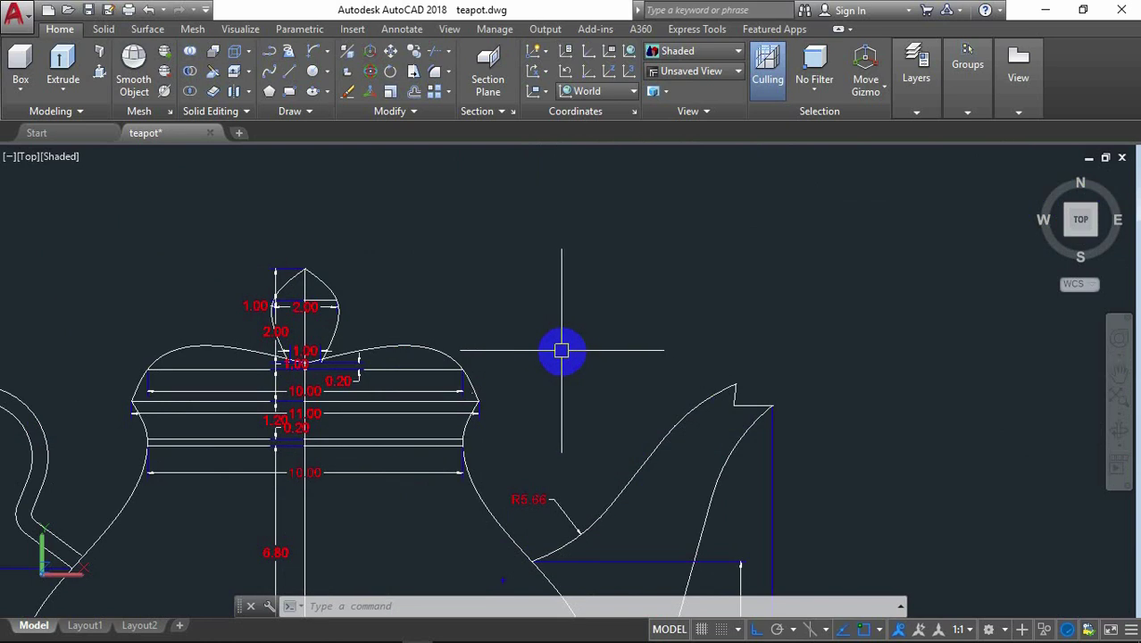
Step: Switch to the southwest isometric view and zoom in on the lid rings
scroll(558, 351, up, 2)
scroll(564, 352, down, 2)
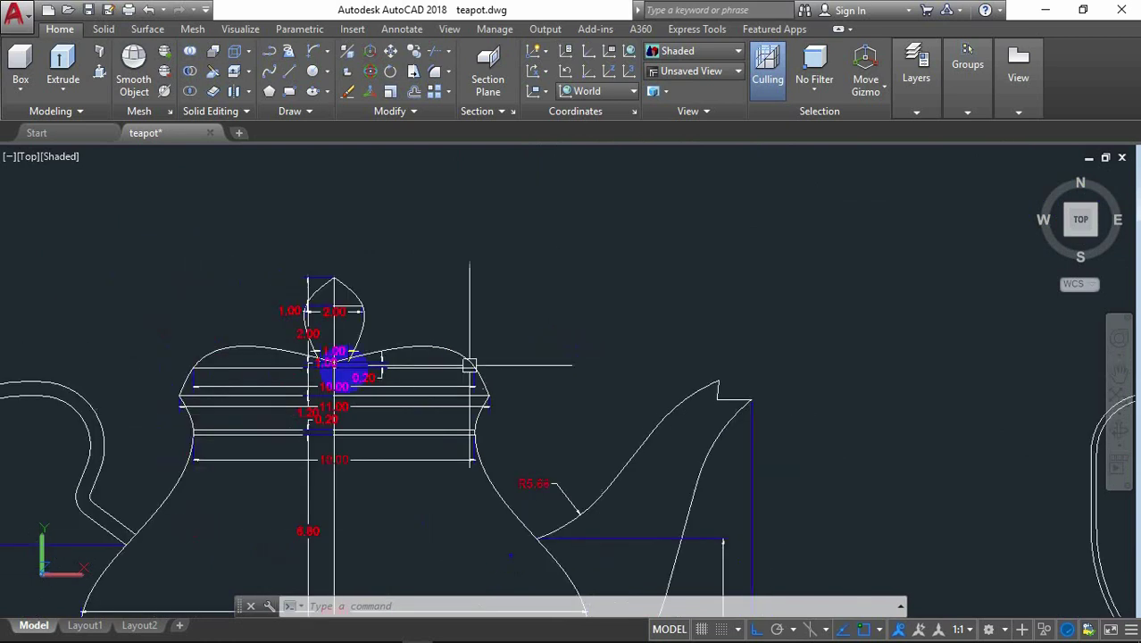
scroll(294, 375, up, 2)
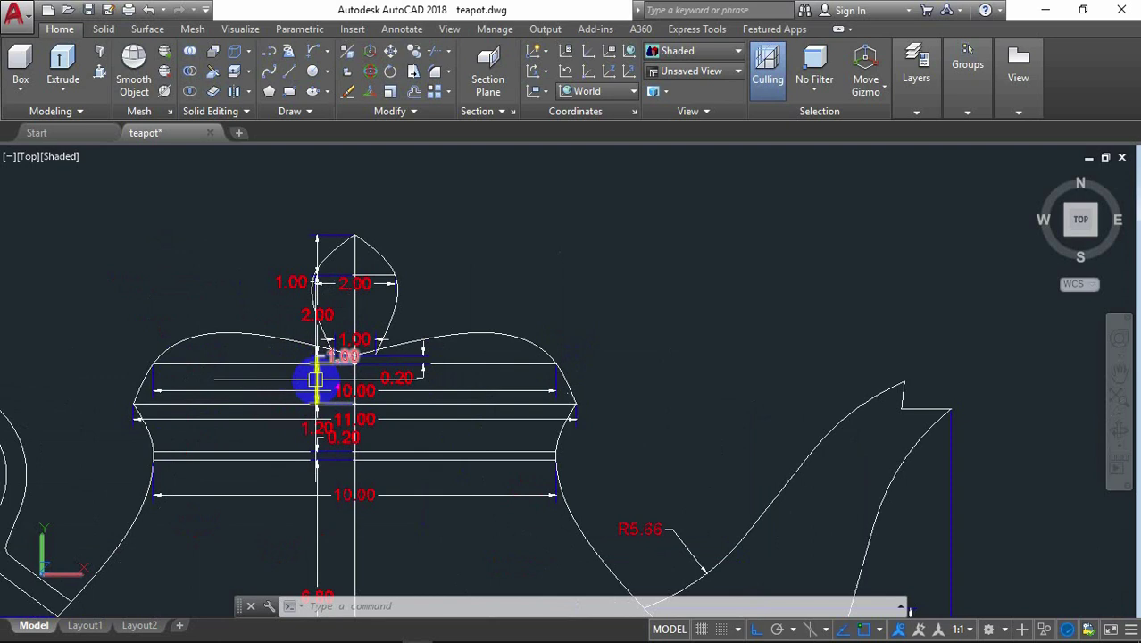
mouse_move(315, 380)
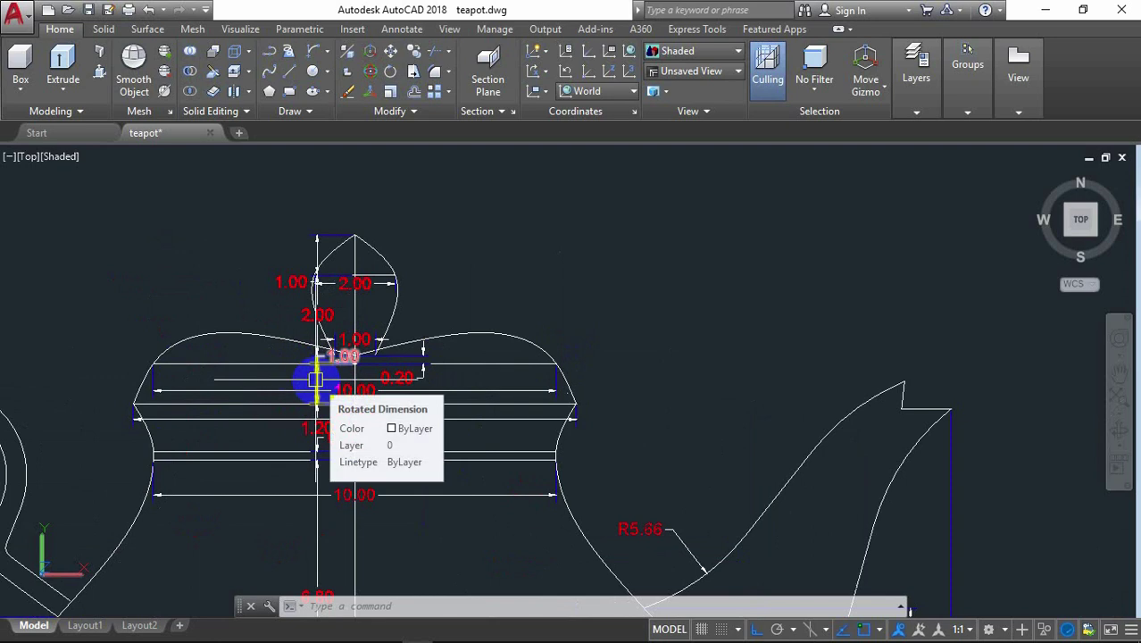
scroll(304, 377, down, 1)
scroll(293, 377, down, 3)
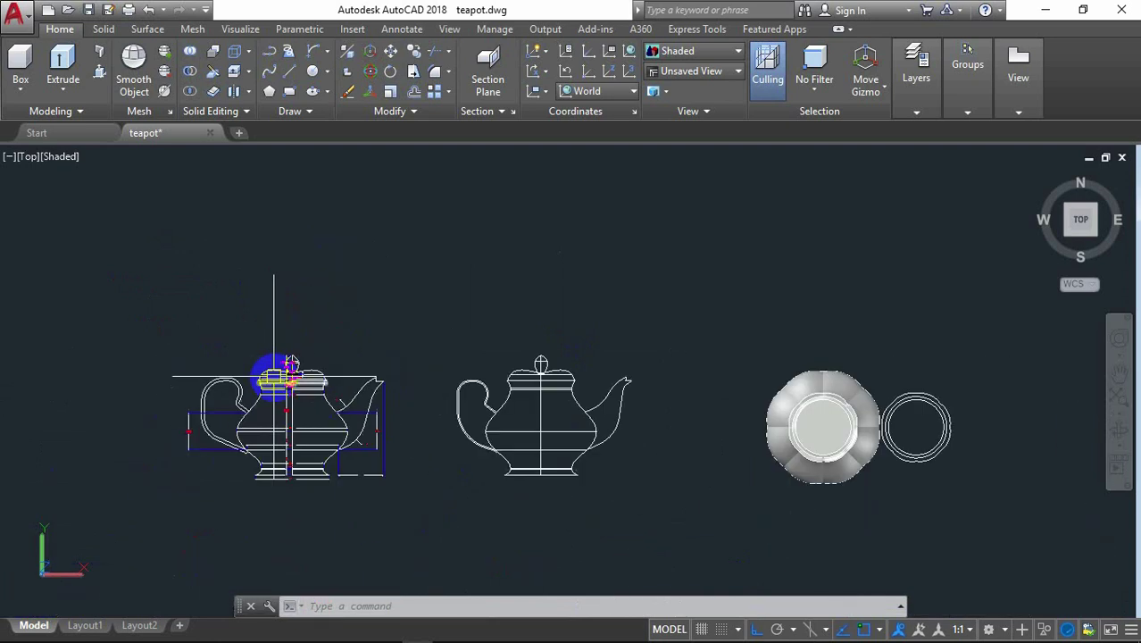
scroll(285, 375, down, 2)
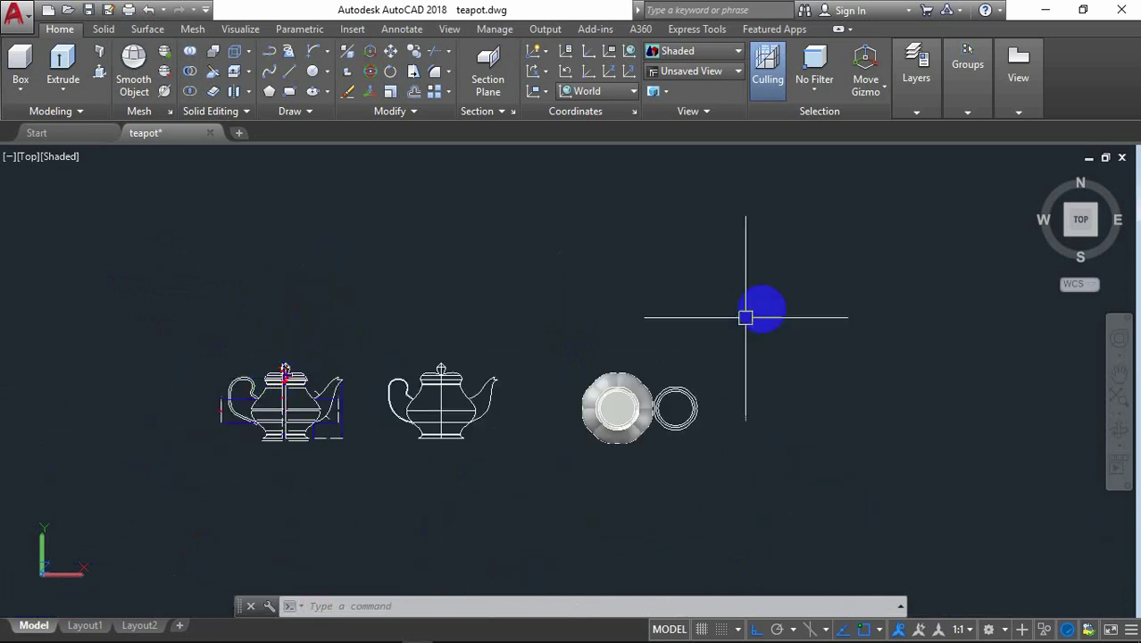
click(1069, 239)
scroll(758, 255, up, 3)
scroll(726, 256, up, 1)
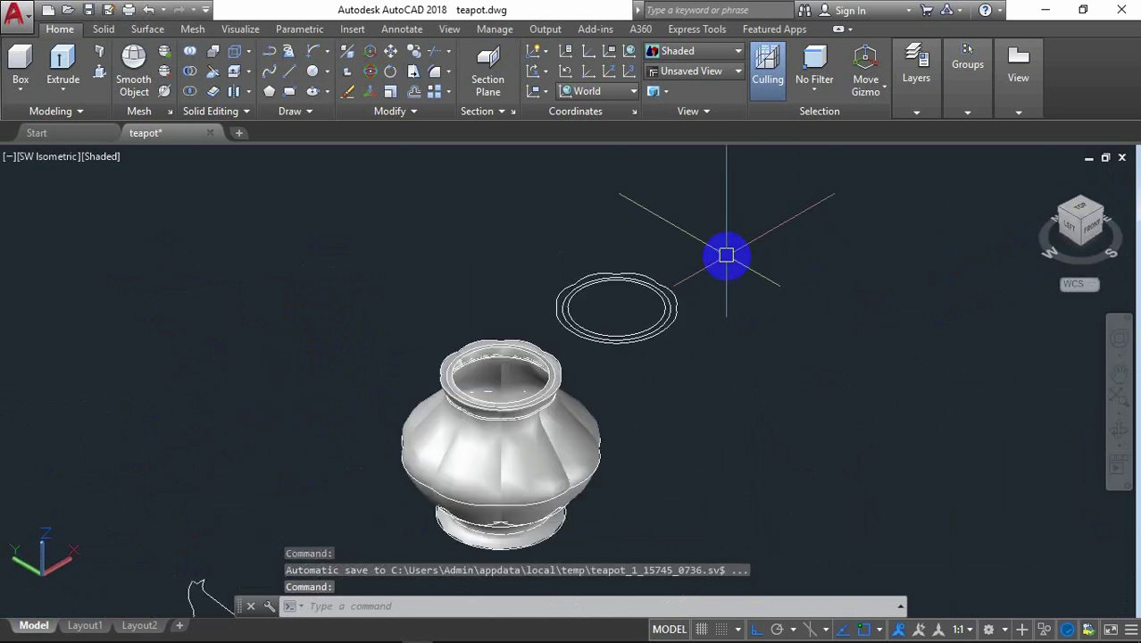
Step: Copy the inner lid ring 1 unit straight up along +Z
text(o)
key(Return)
scroll(718, 277, up, 3)
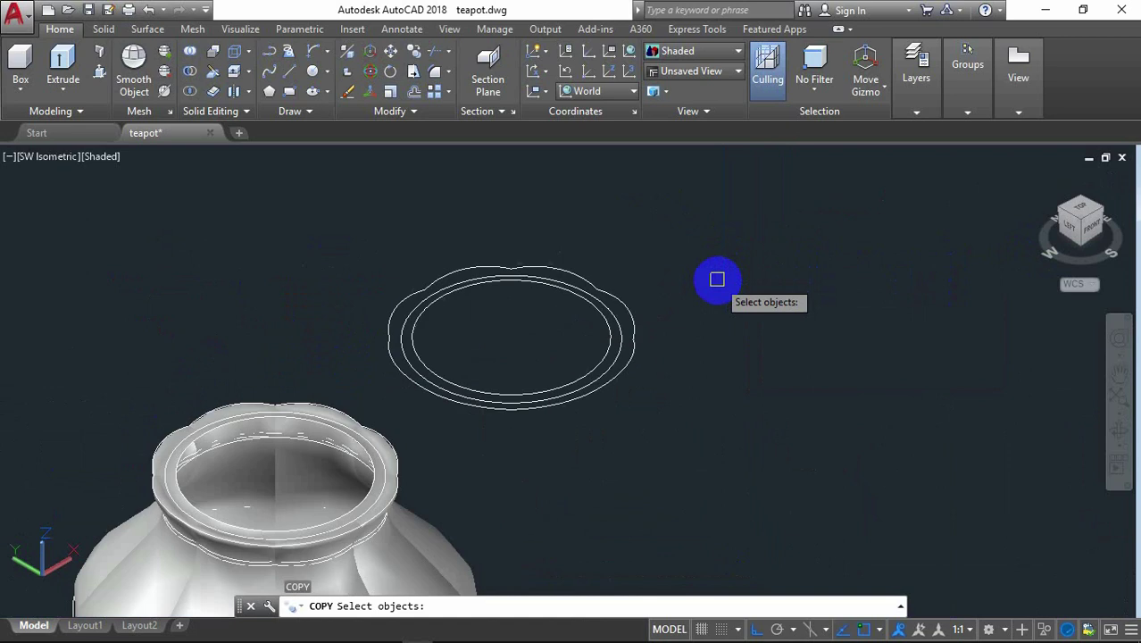
click(625, 312)
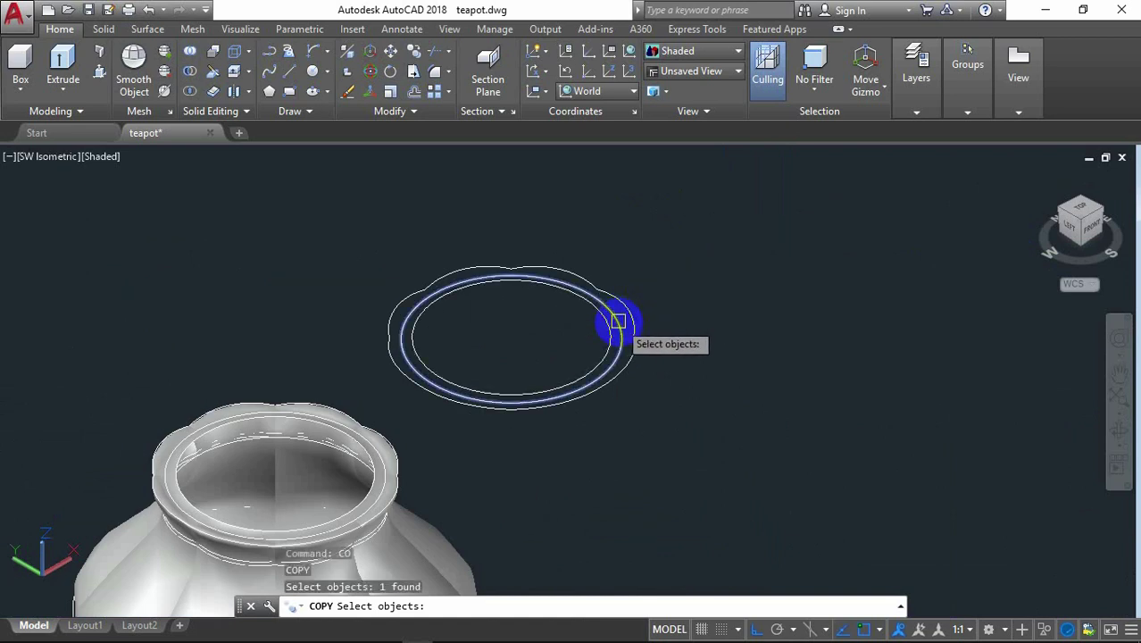
key(Return)
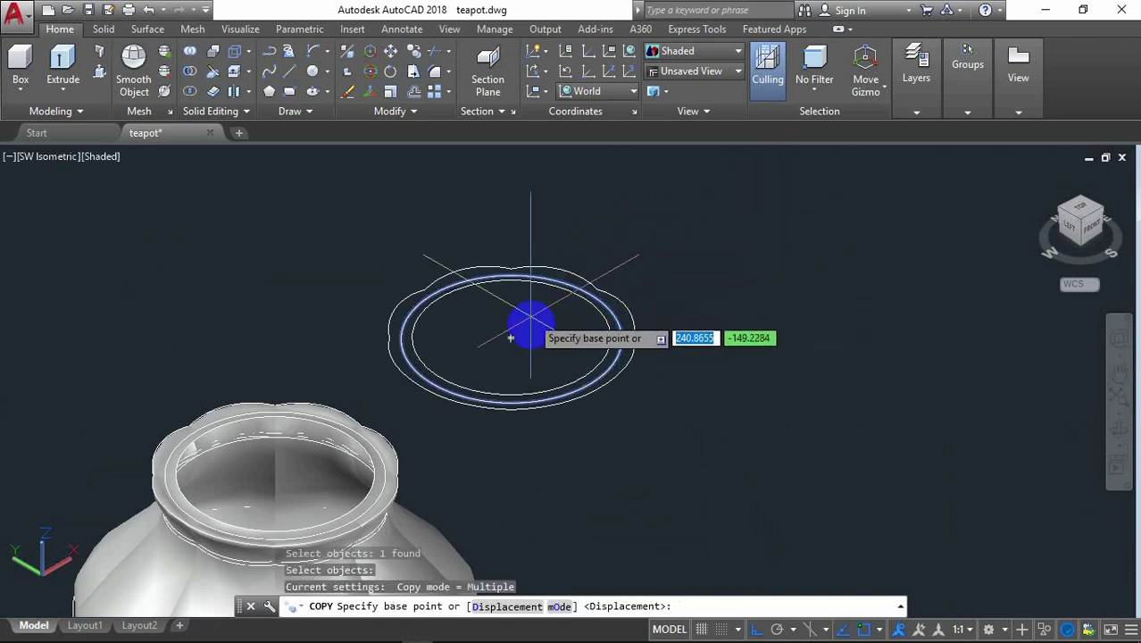
scroll(529, 322, up, 2)
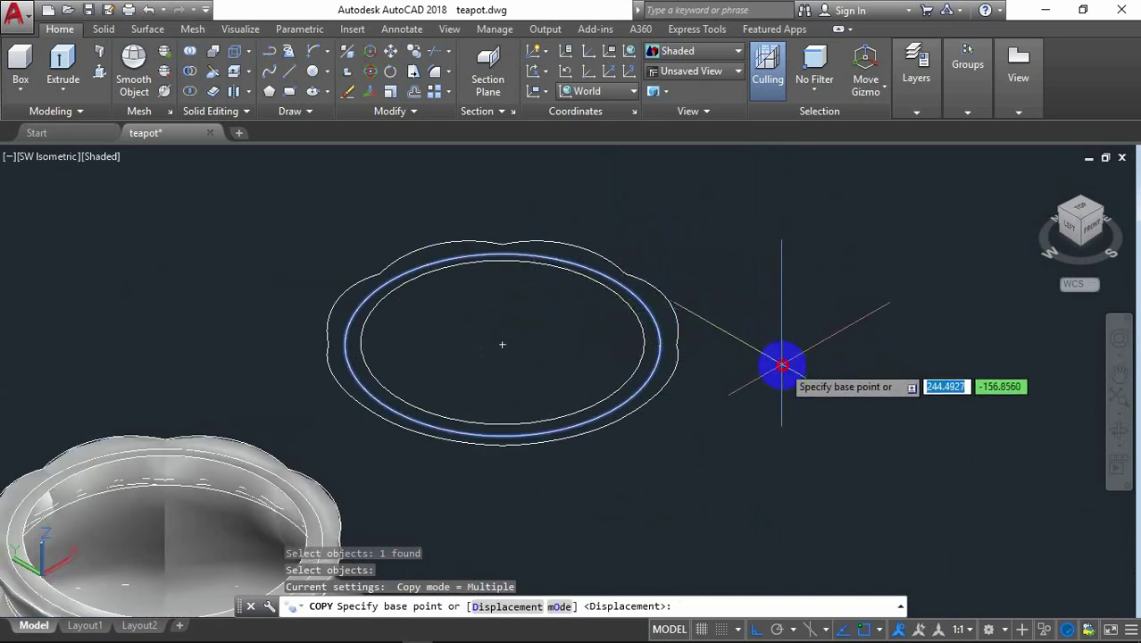
click(780, 358)
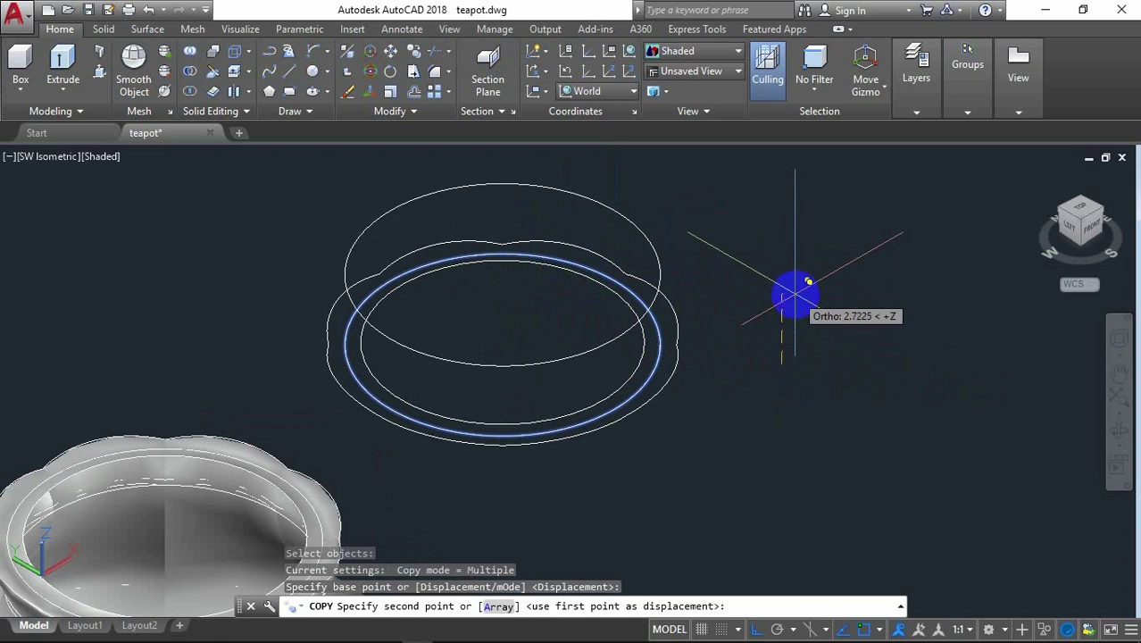
text(1)
key(Return)
key(Return)
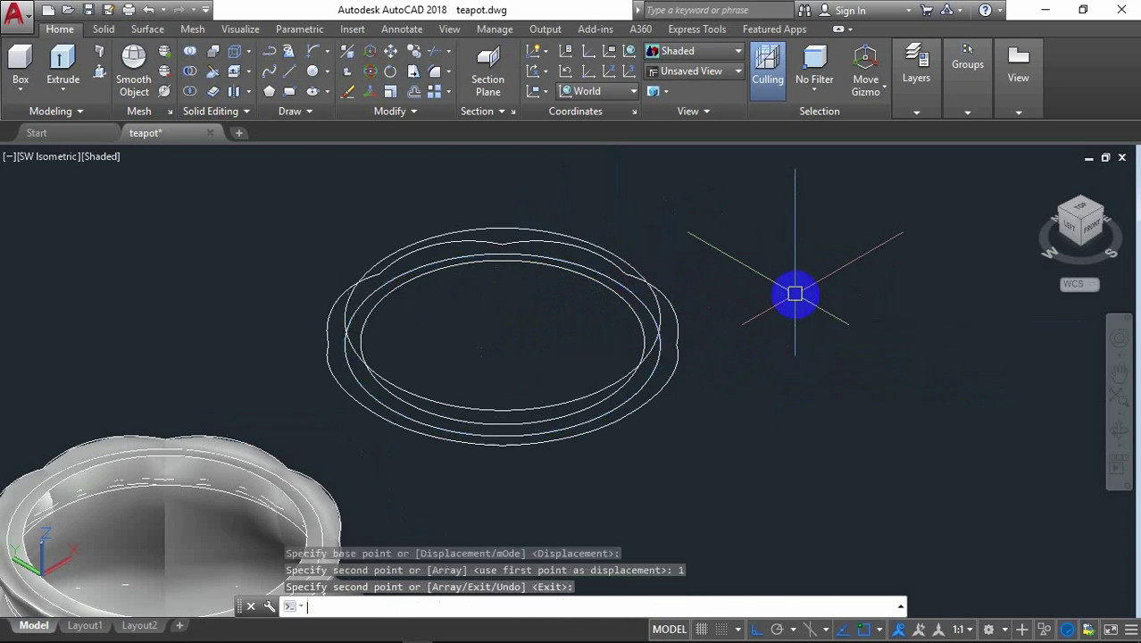
scroll(845, 335, down, 3)
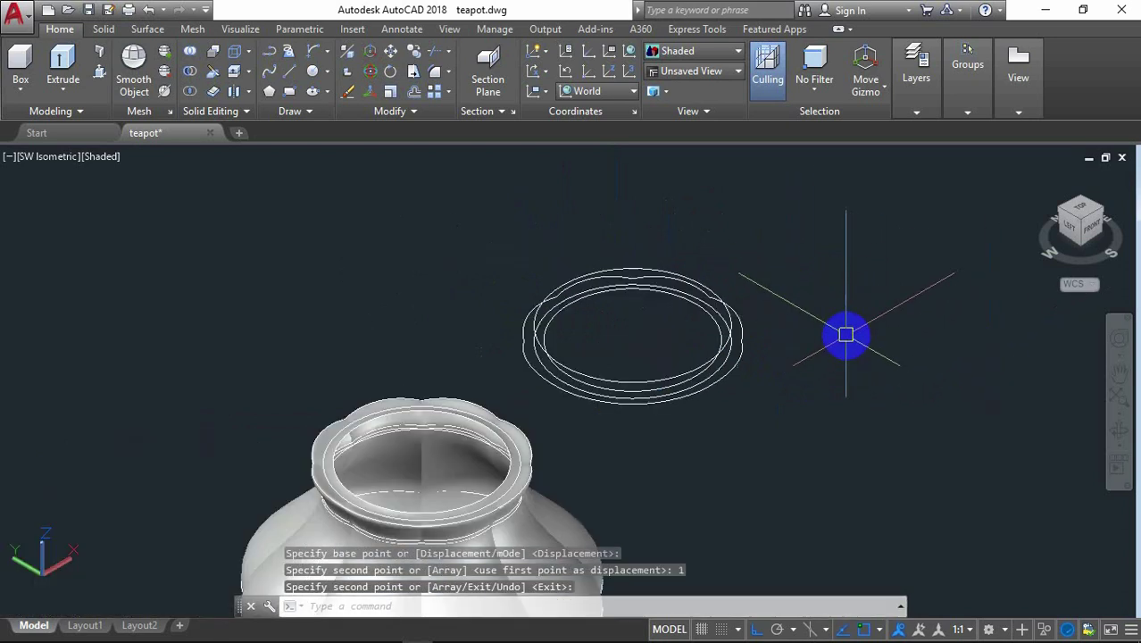
Step: Orbit the model to view it from lower, then exit orbit
click(1120, 431)
mouse_move(944, 400)
mouse_down()
mouse_move(899, 382)
mouse_move(889, 349)
mouse_move(875, 349)
mouse_move(869, 484)
mouse_move(858, 428)
mouse_move(871, 358)
mouse_up()
scroll(891, 324, down, 1)
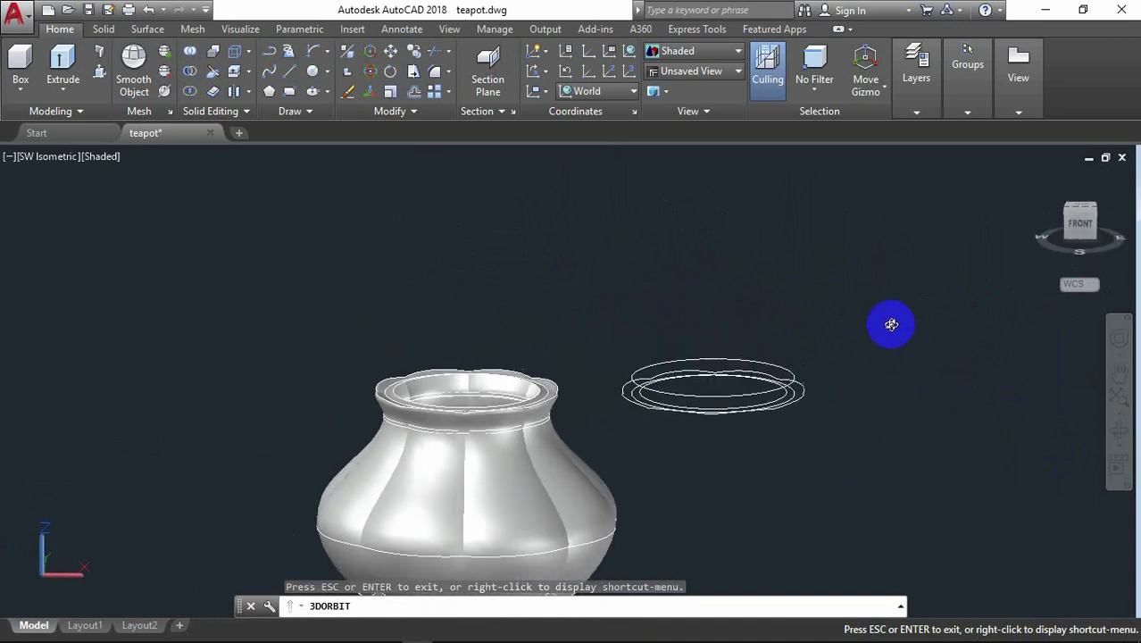
scroll(891, 323, down, 2)
scroll(891, 321, down, 1)
right_click(879, 249)
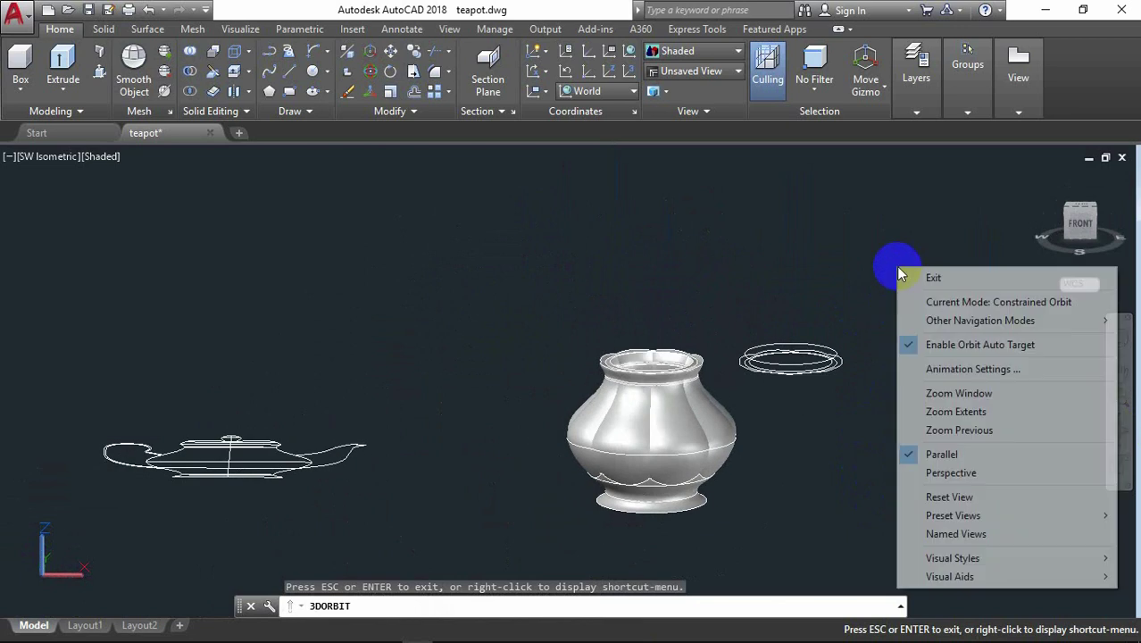
click(932, 277)
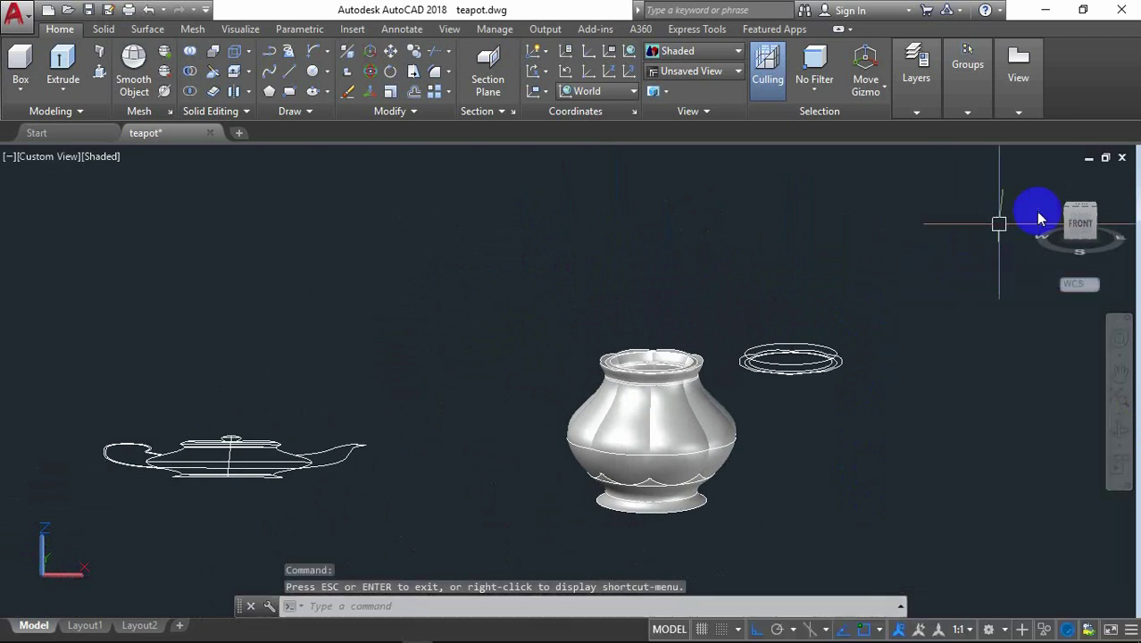
Step: Return to the top view and zoom in to check the lid dimensions
click(1082, 211)
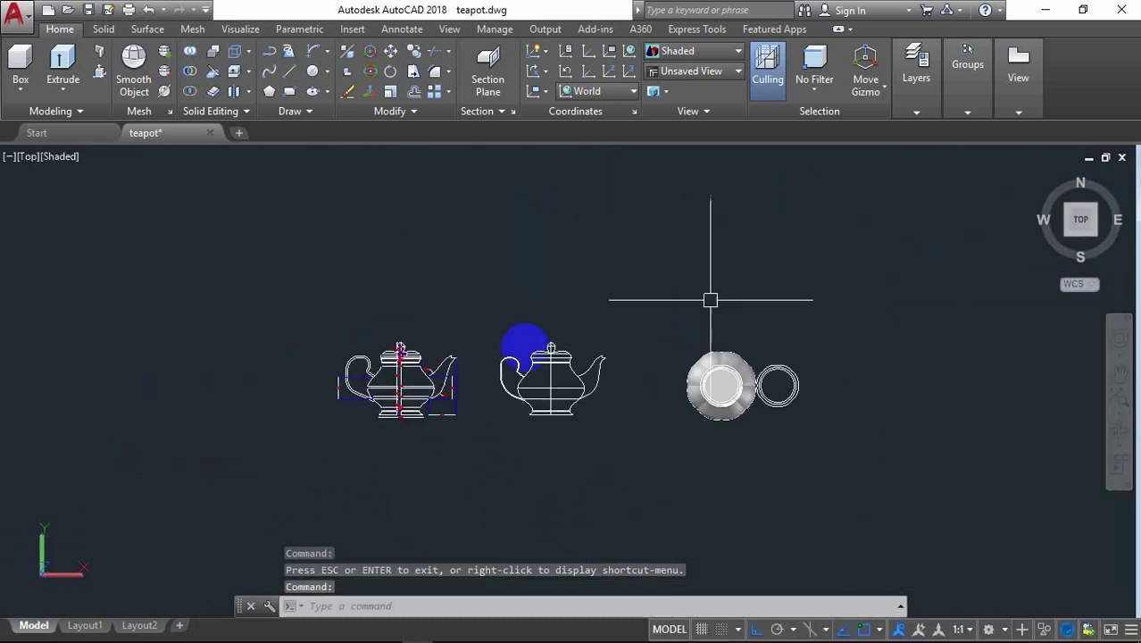
scroll(521, 344, up, 2)
scroll(497, 325, up, 2)
scroll(473, 339, up, 2)
scroll(310, 382, up, 2)
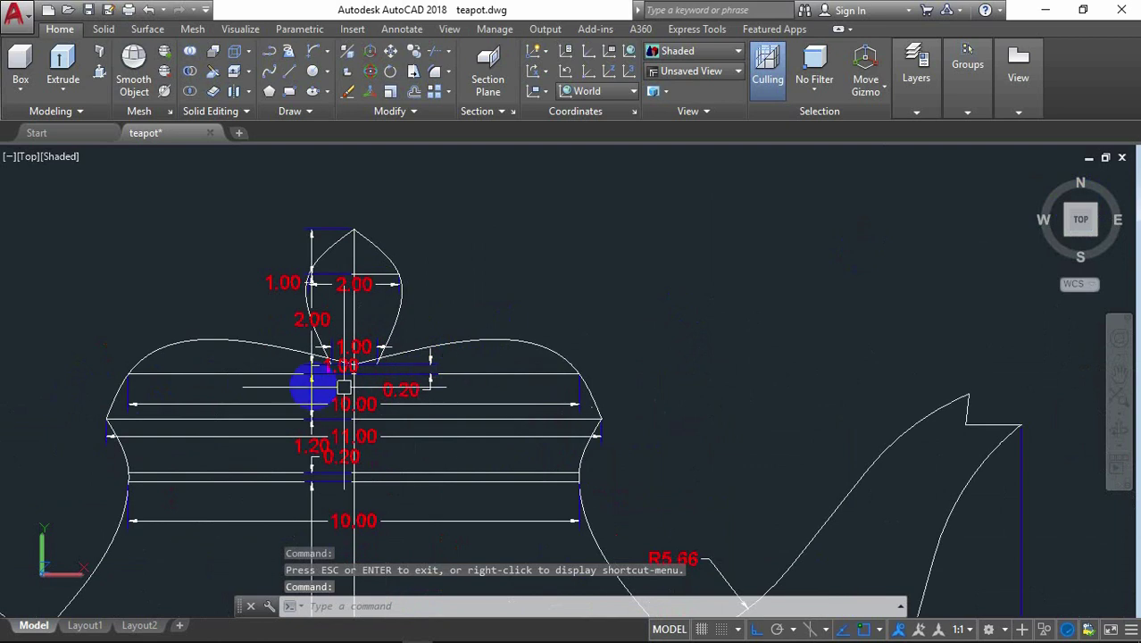
scroll(305, 377, up, 1)
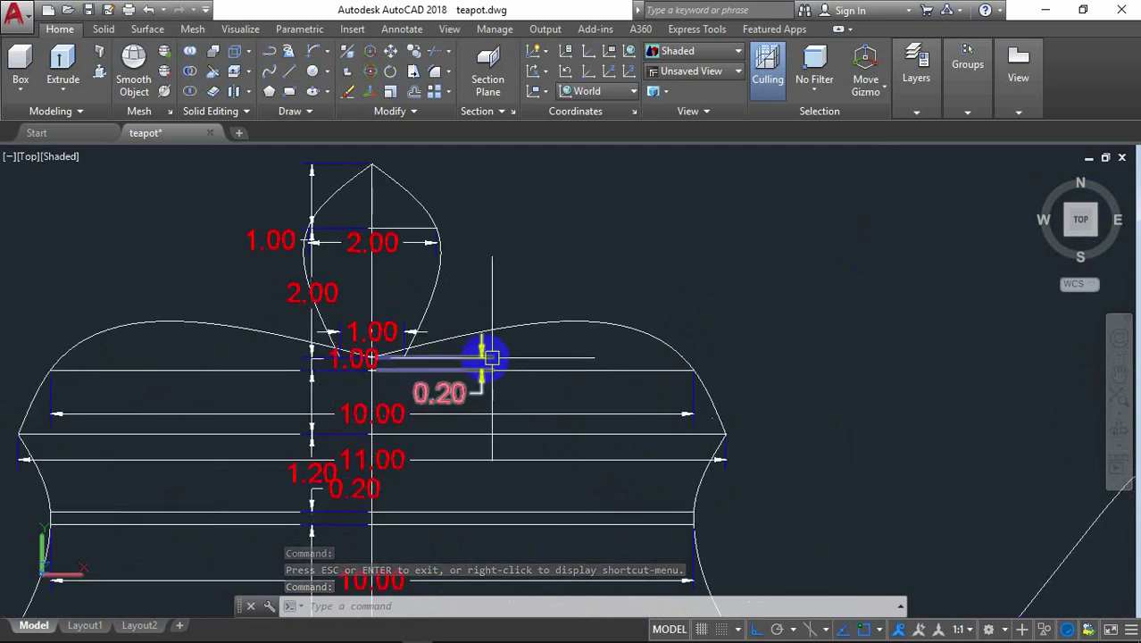
scroll(375, 366, down, 2)
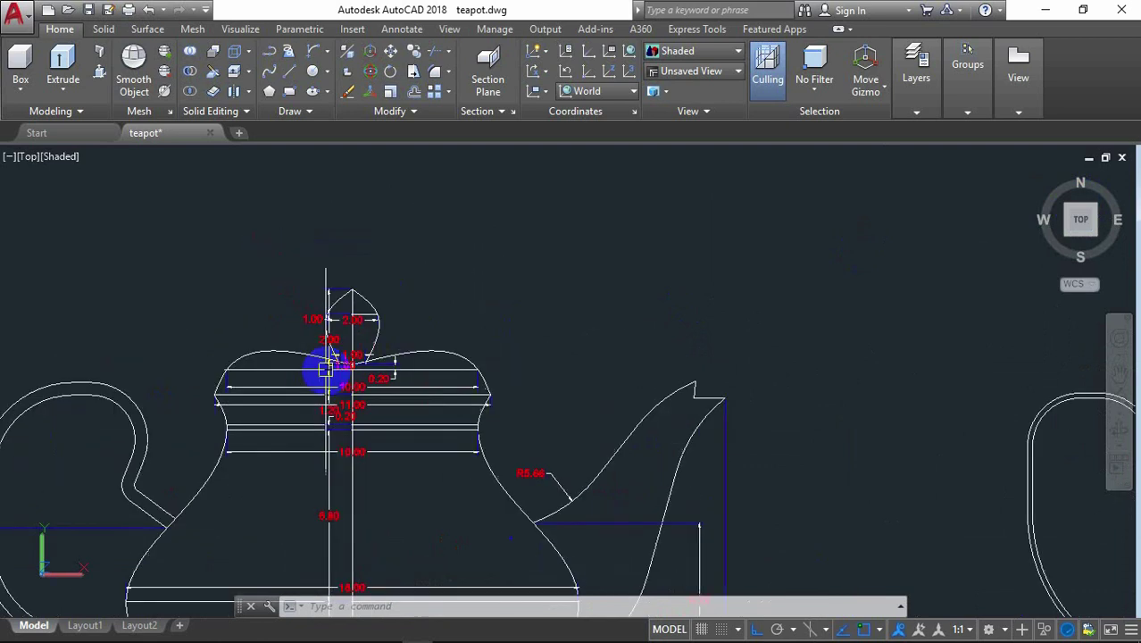
scroll(325, 365, down, 3)
scroll(314, 368, down, 4)
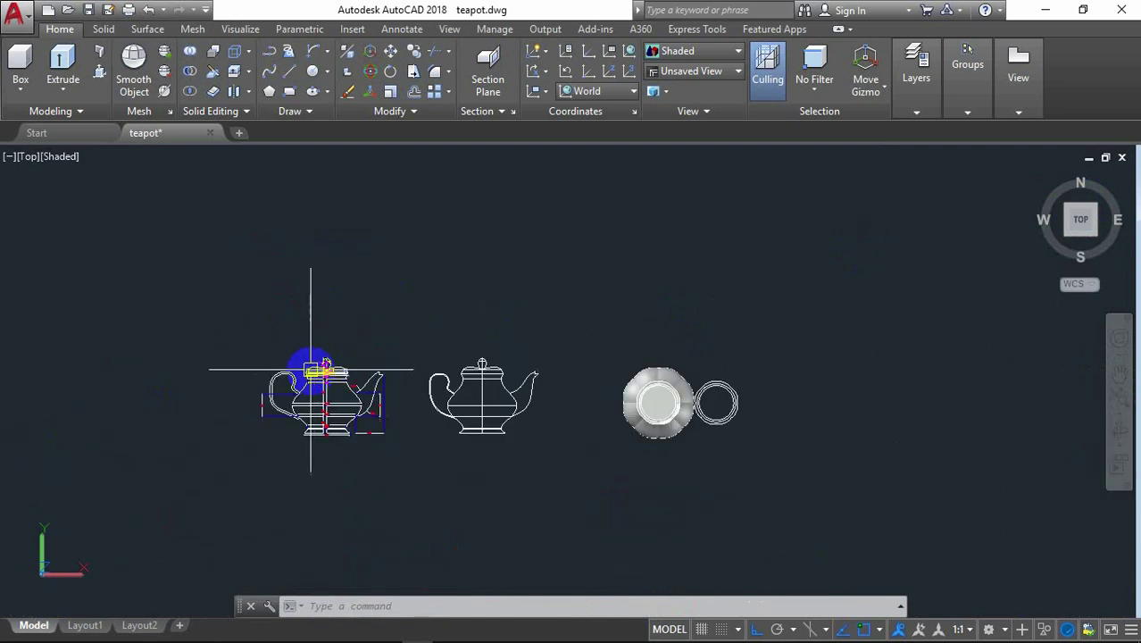
Step: From the southwest view, copy the raised lid ring 0.2 units higher along Z
click(1067, 239)
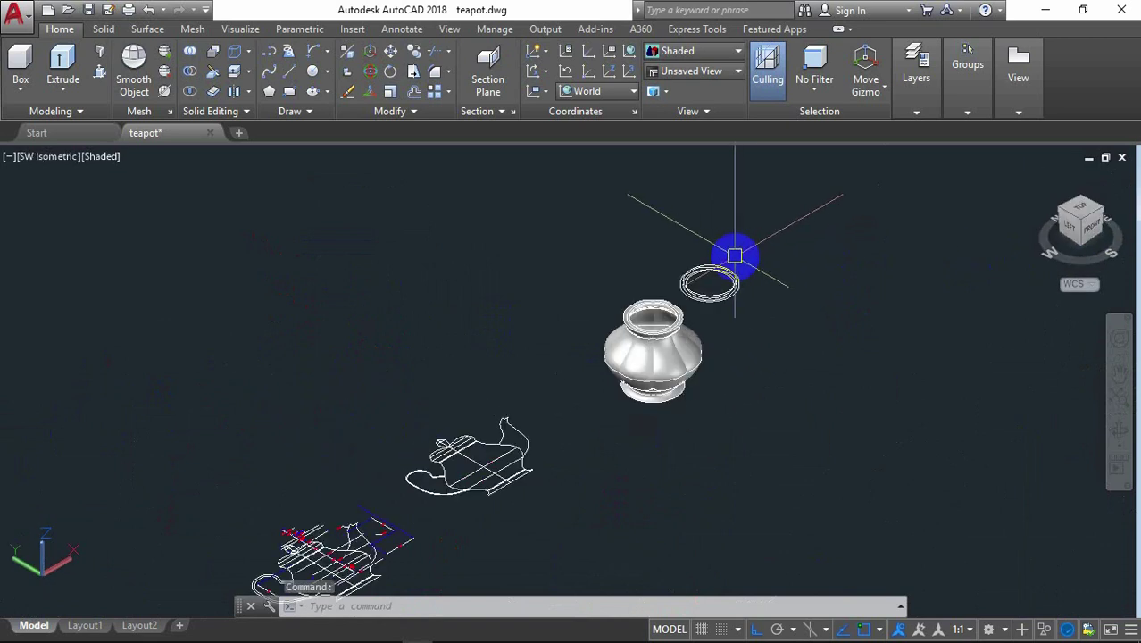
scroll(788, 265, up, 3)
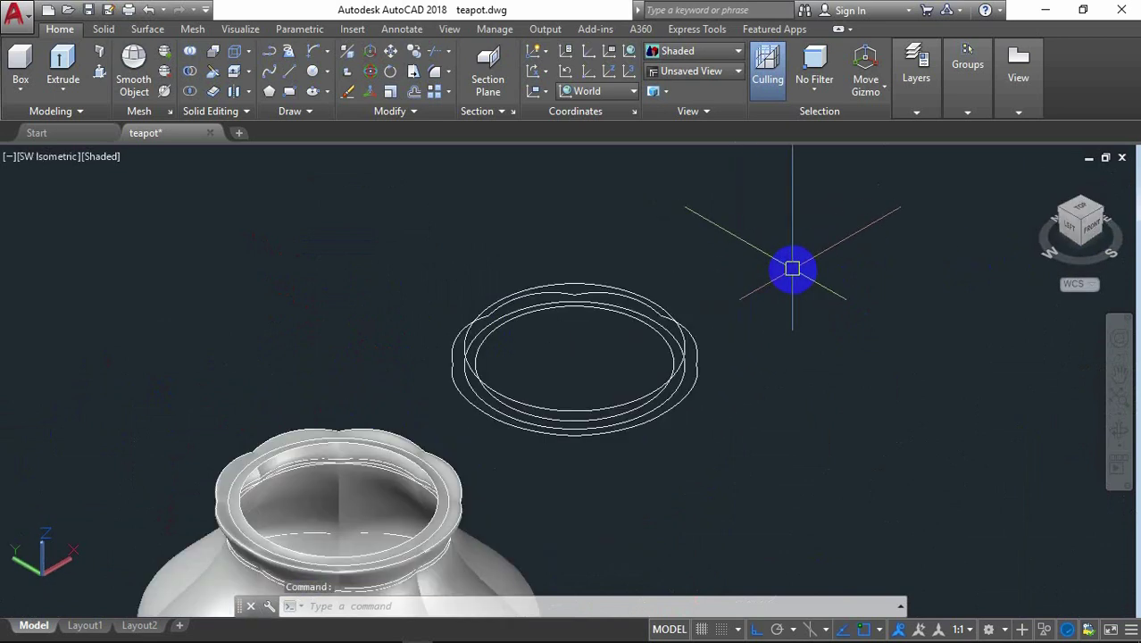
text(ct o)
key(Return)
scroll(734, 322, up, 2)
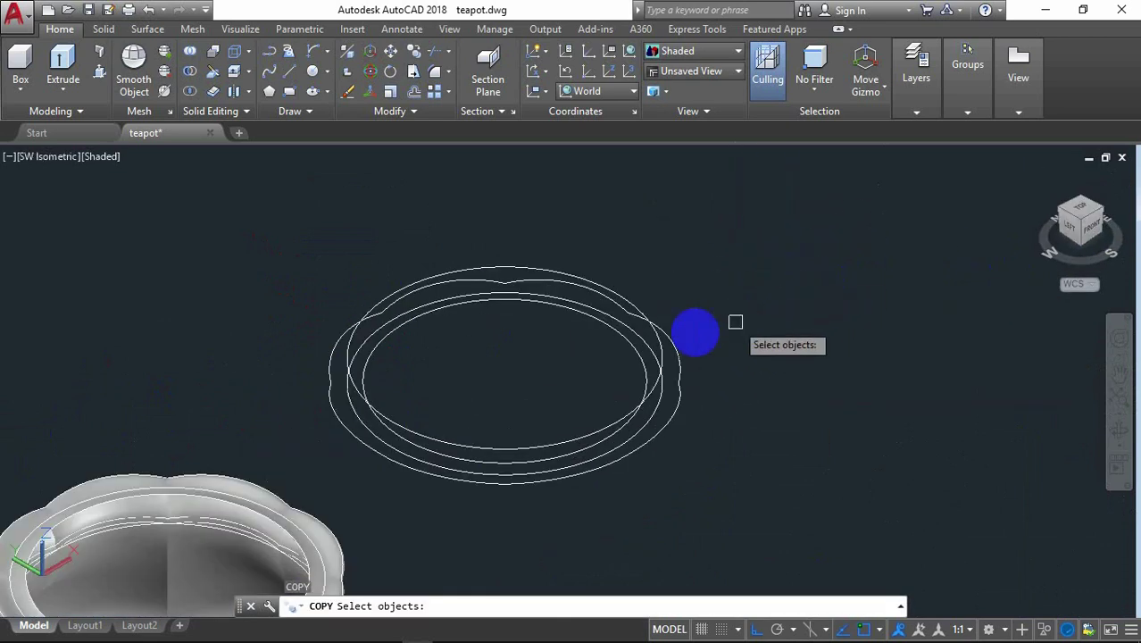
click(659, 339)
key(Return)
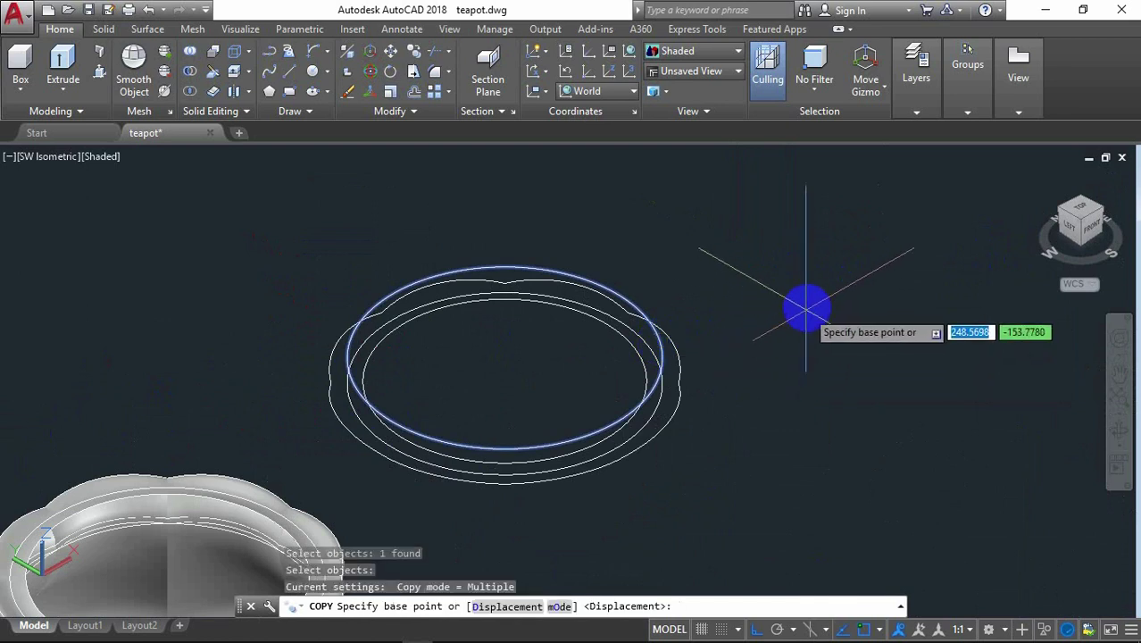
click(832, 321)
text(.2)
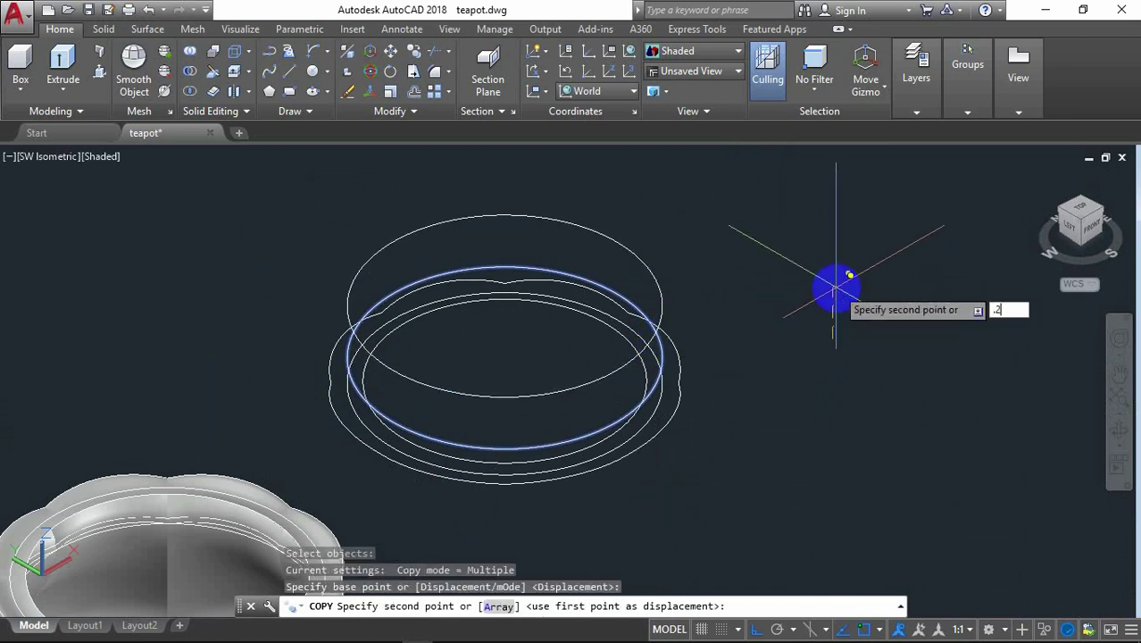
key(Return)
key(Return)
scroll(832, 288, down, 2)
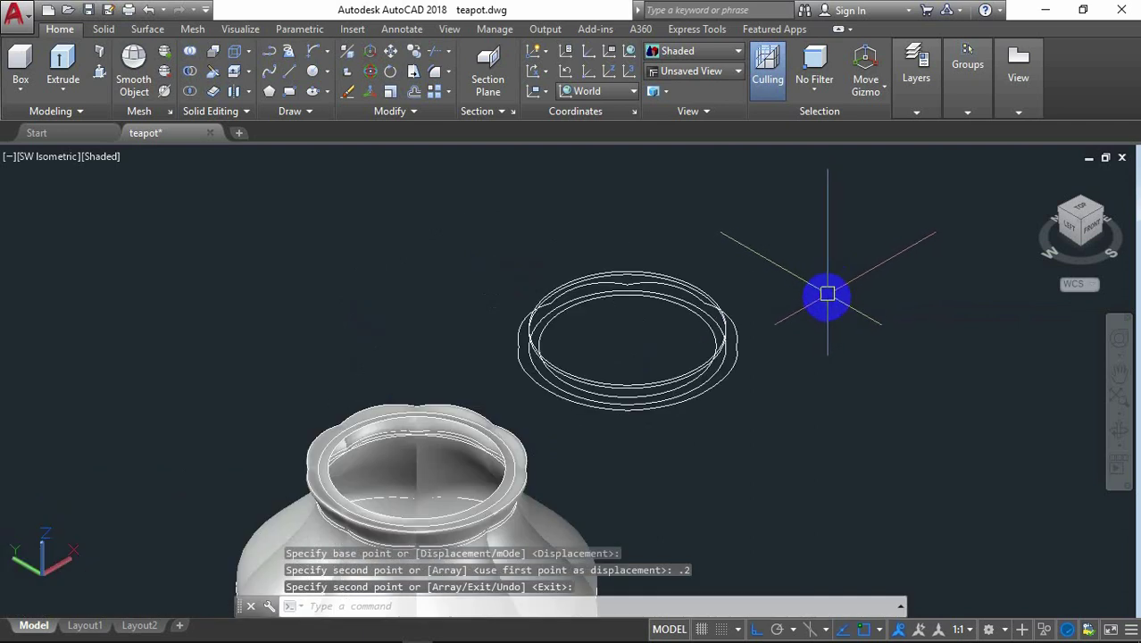
Step: Start LOFT and pick the four lid ellipses in order as cross sections
text(LO)
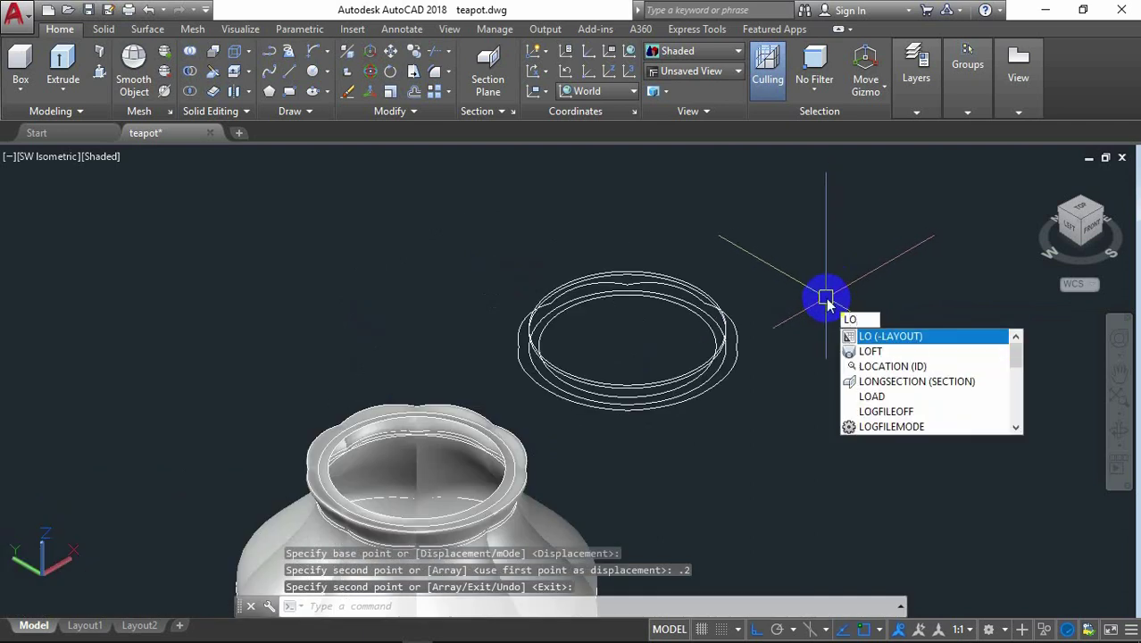
text(FT)
key(Return)
scroll(751, 376, up, 2)
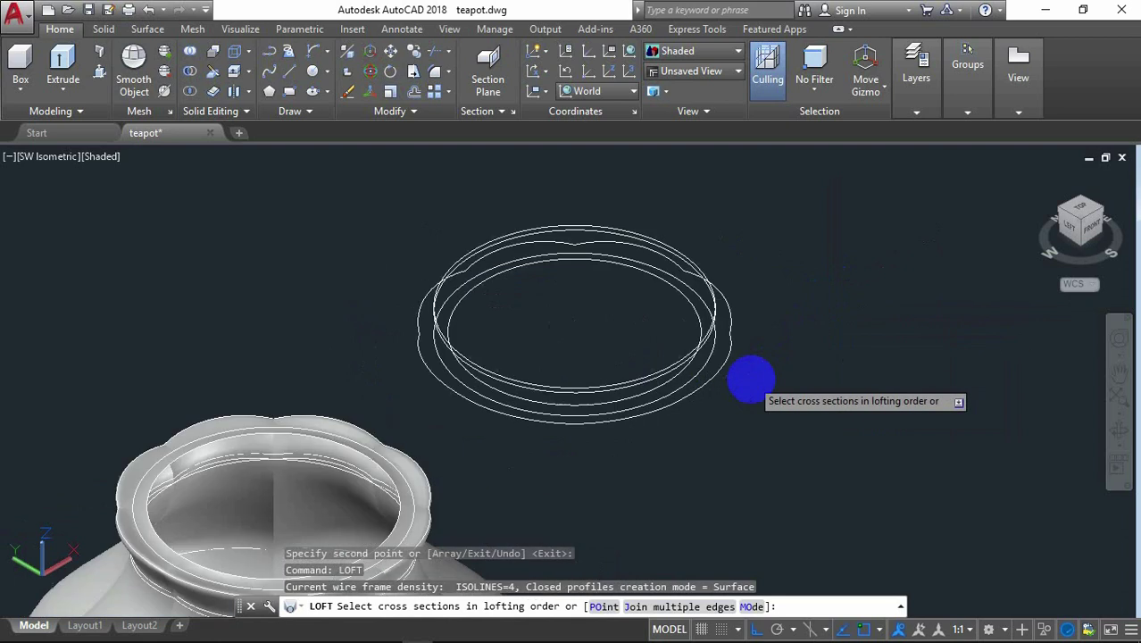
scroll(662, 377, up, 2)
click(661, 389)
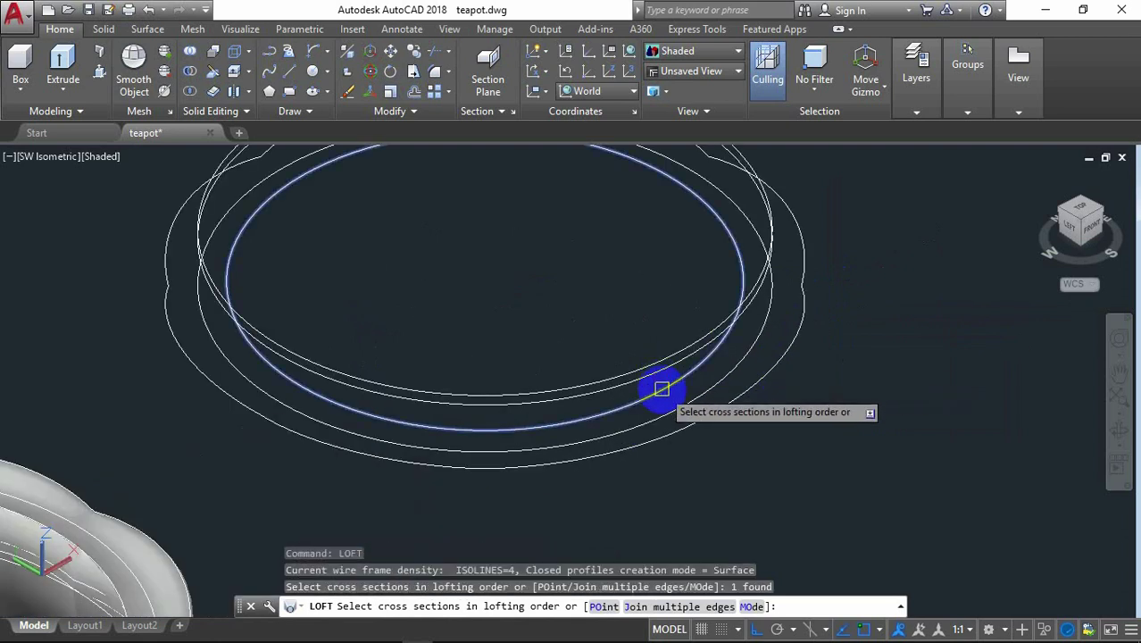
click(684, 406)
click(700, 417)
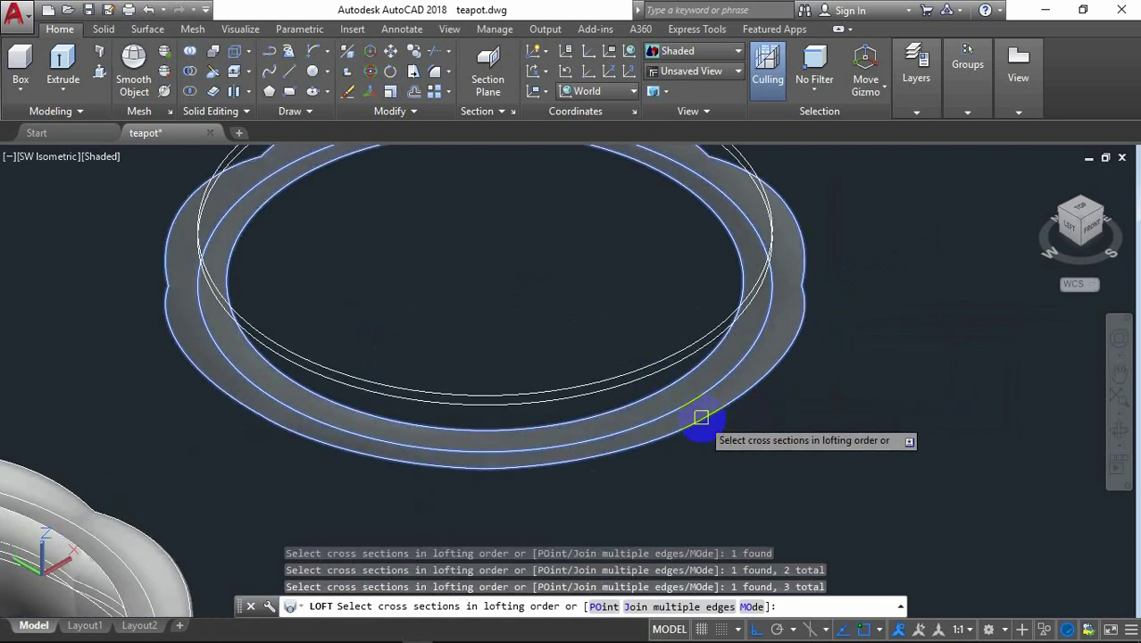
click(680, 367)
scroll(654, 366, down, 3)
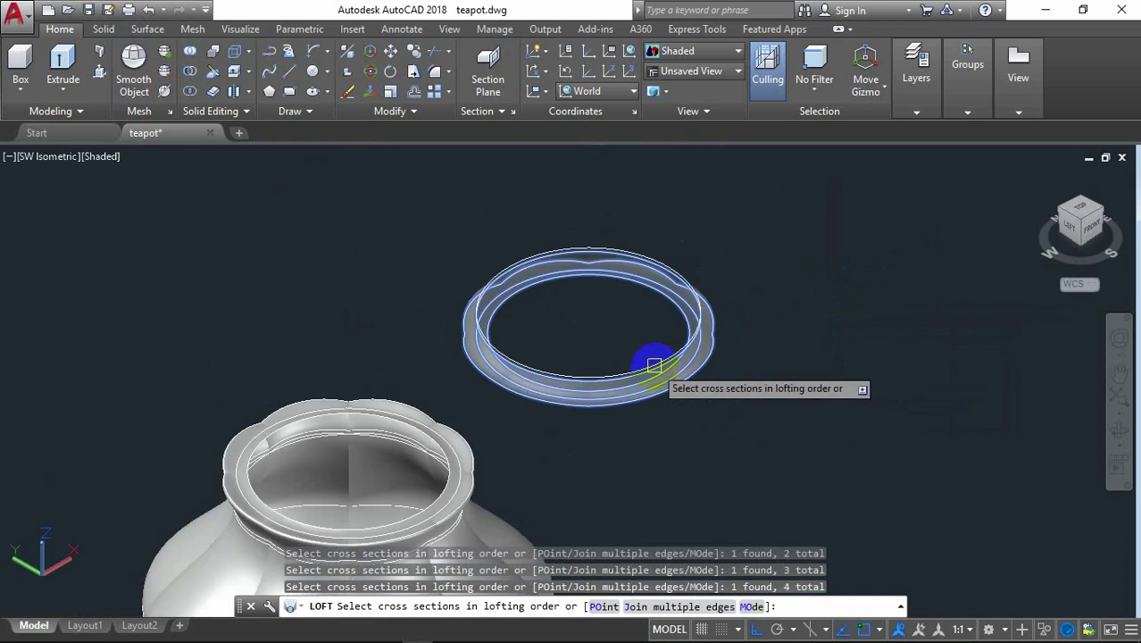
Step: Make the loft a surface ending at a point at the ring centre, cross sections only
right_click(785, 274)
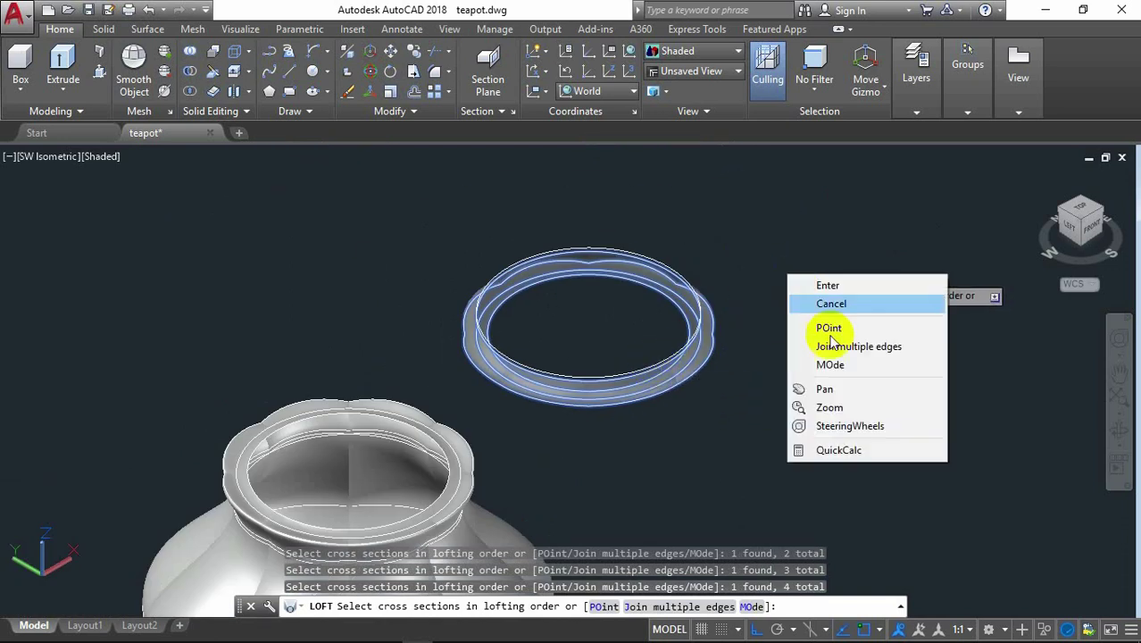
click(835, 365)
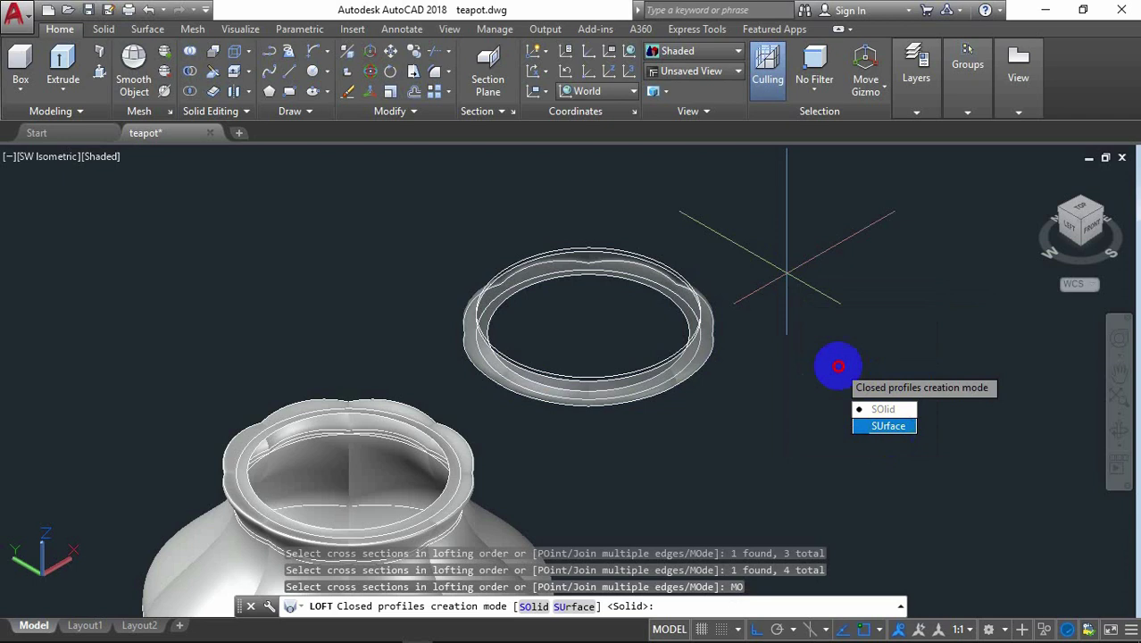
key(Return)
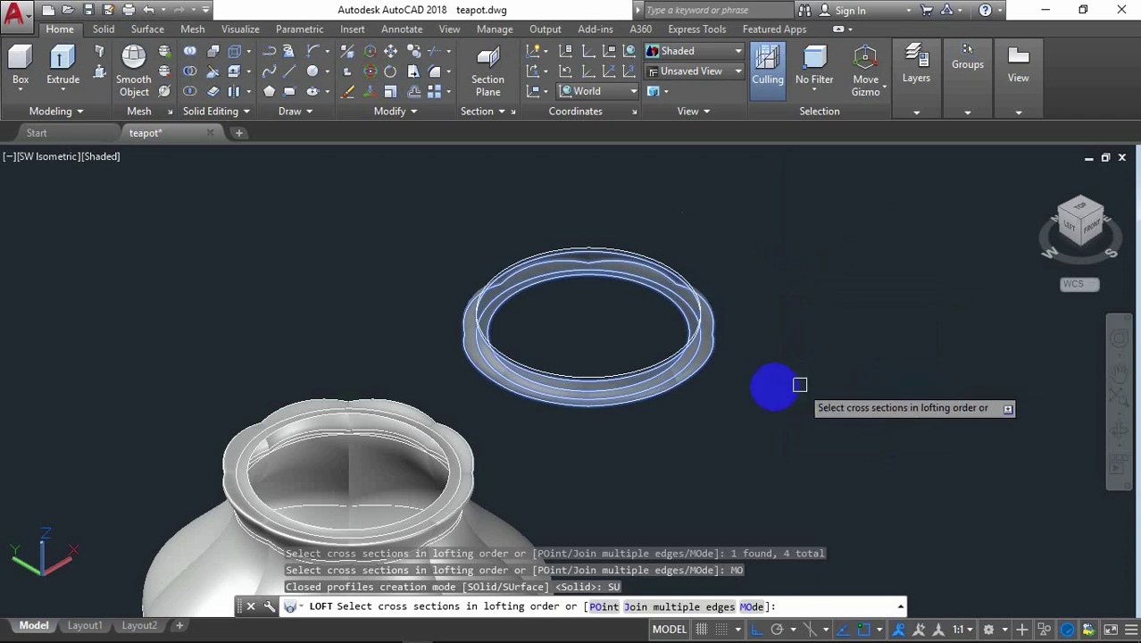
click(598, 607)
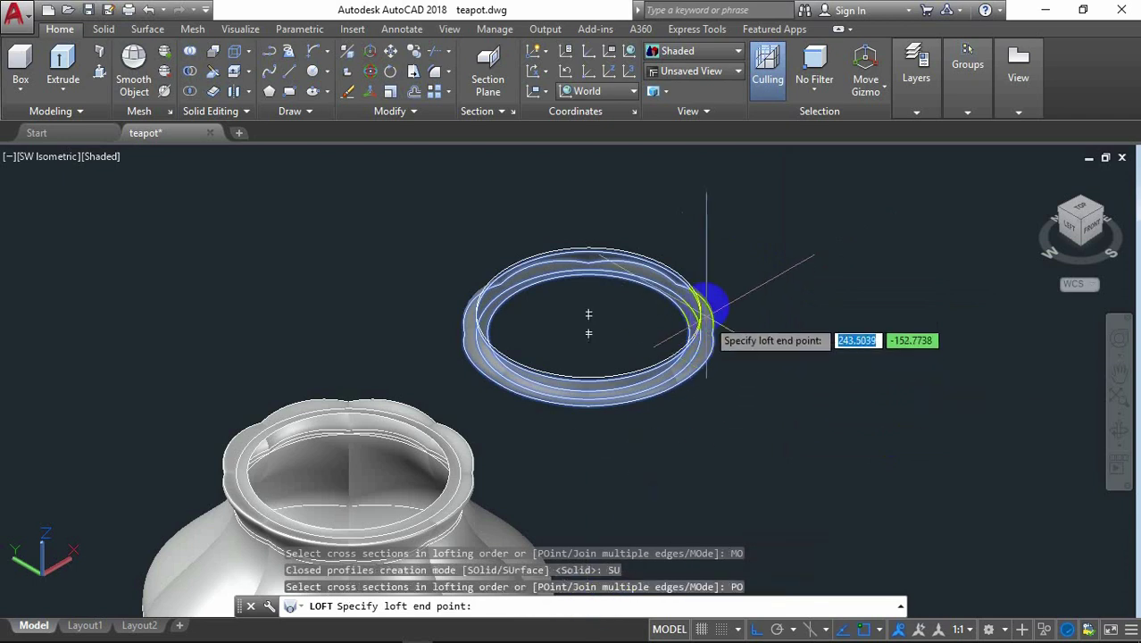
click(588, 312)
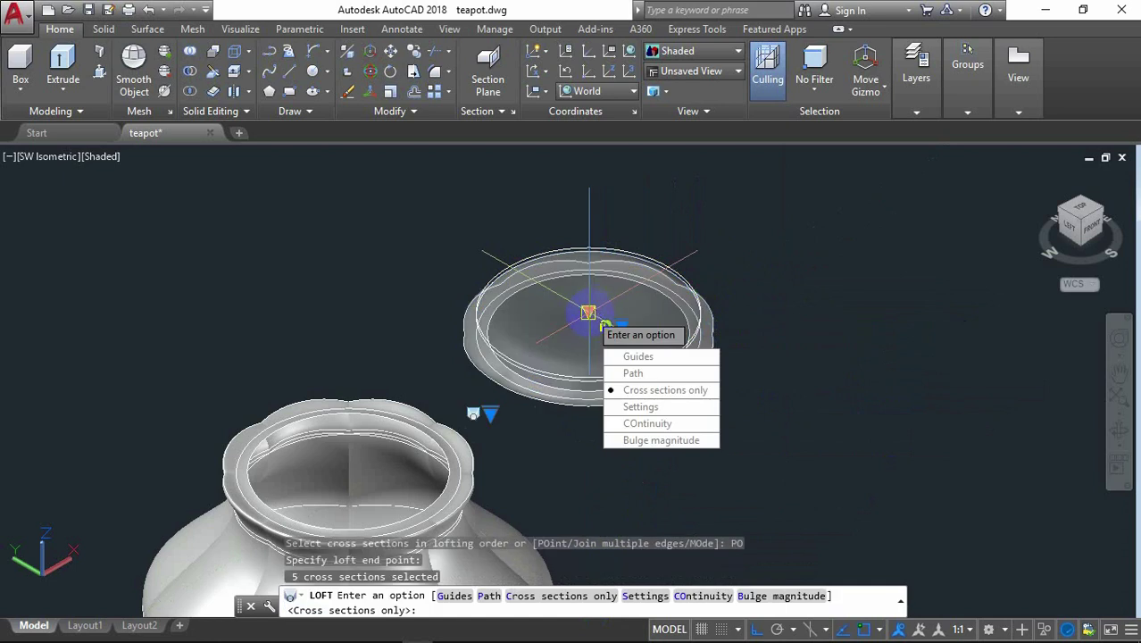
key(Return)
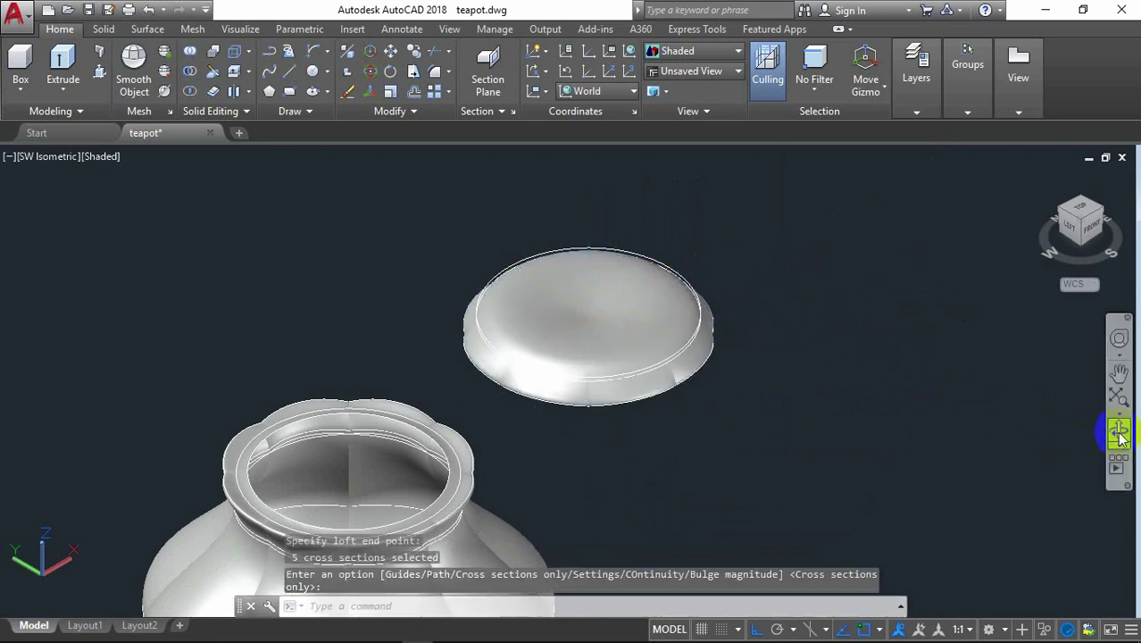
click(1119, 435)
mouse_move(837, 426)
mouse_down()
mouse_move(842, 349)
mouse_move(803, 345)
mouse_move(801, 320)
mouse_move(762, 415)
mouse_move(766, 334)
mouse_move(822, 316)
mouse_move(860, 336)
mouse_move(764, 364)
mouse_move(743, 441)
mouse_move(764, 351)
mouse_move(769, 393)
mouse_up()
right_click(772, 191)
Step: Exit orbit and switch the visual style to 2D Wireframe
click(810, 202)
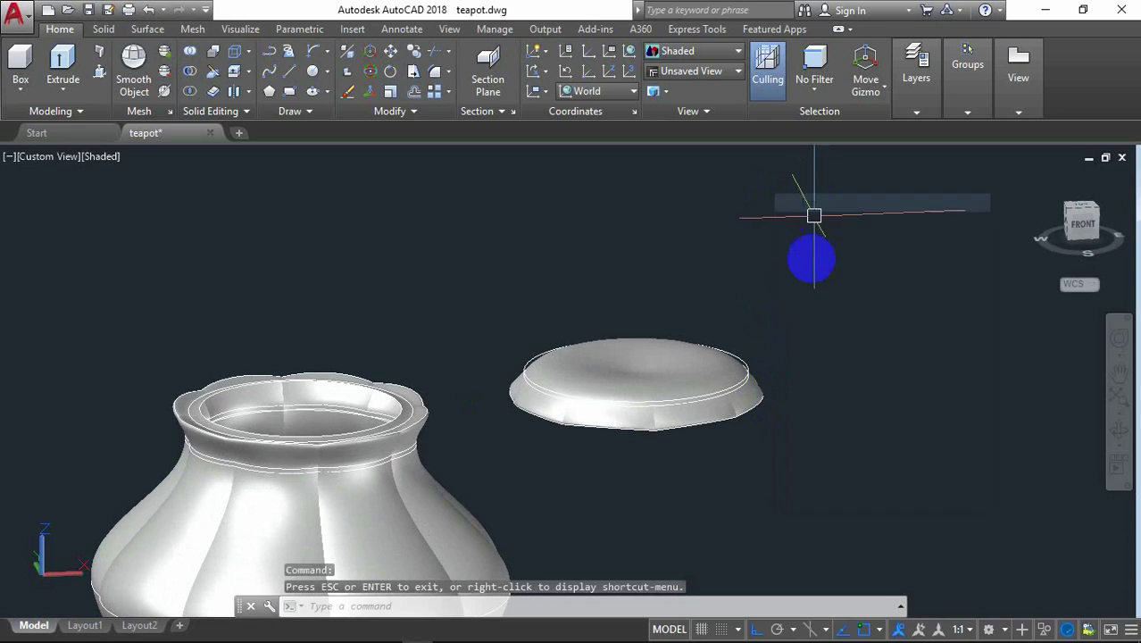
scroll(814, 278, down, 3)
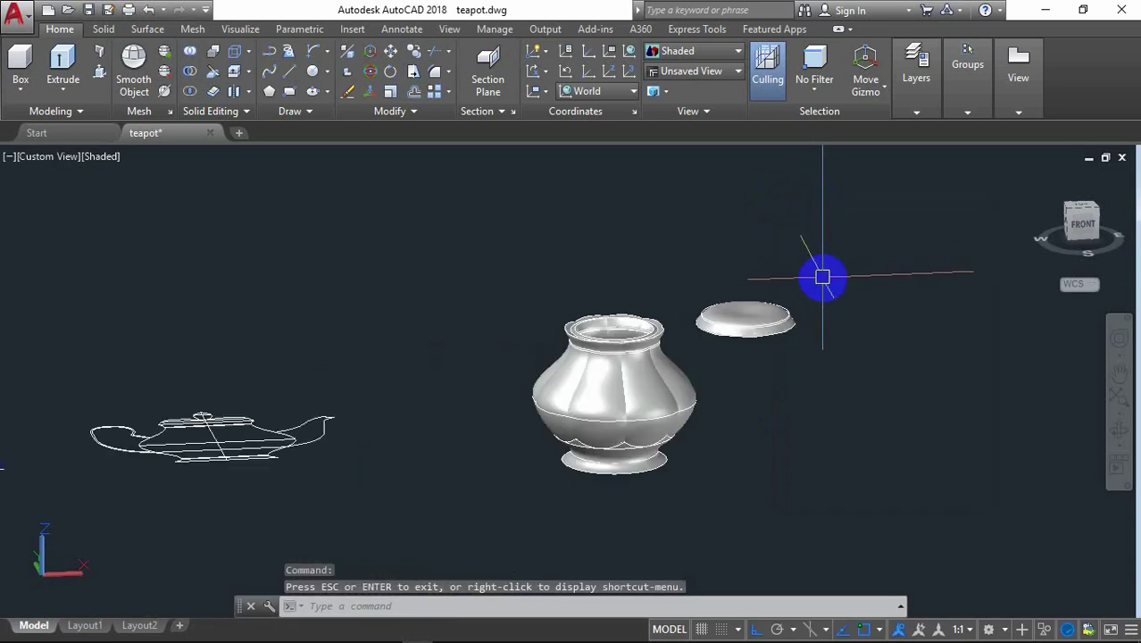
scroll(822, 278, up, 1)
scroll(822, 277, down, 2)
scroll(822, 277, up, 2)
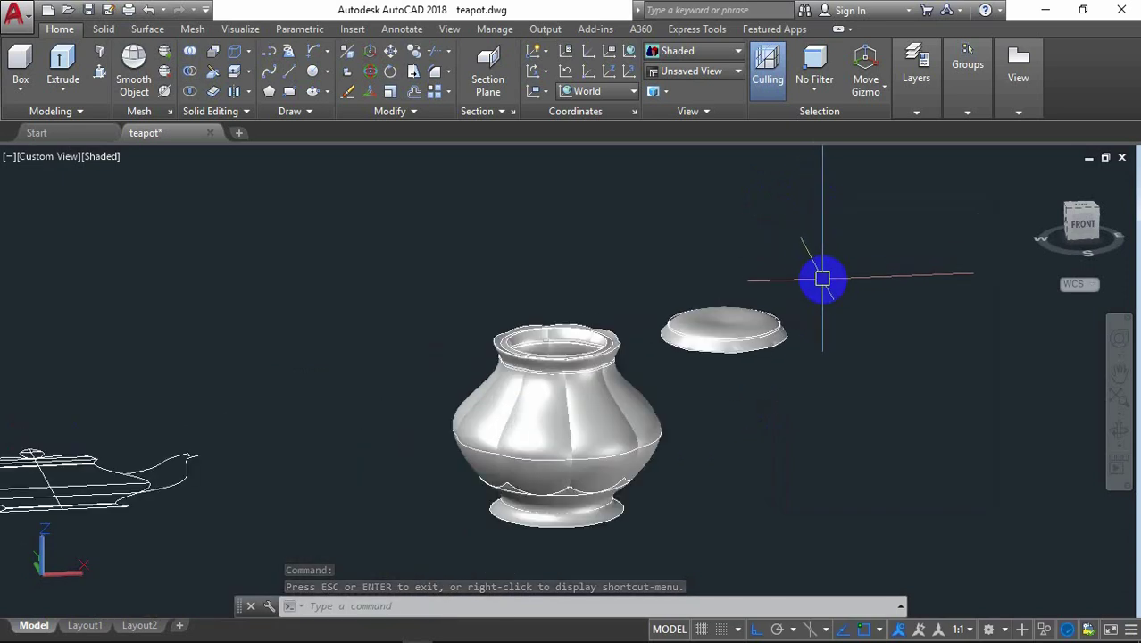
scroll(822, 277, up, 2)
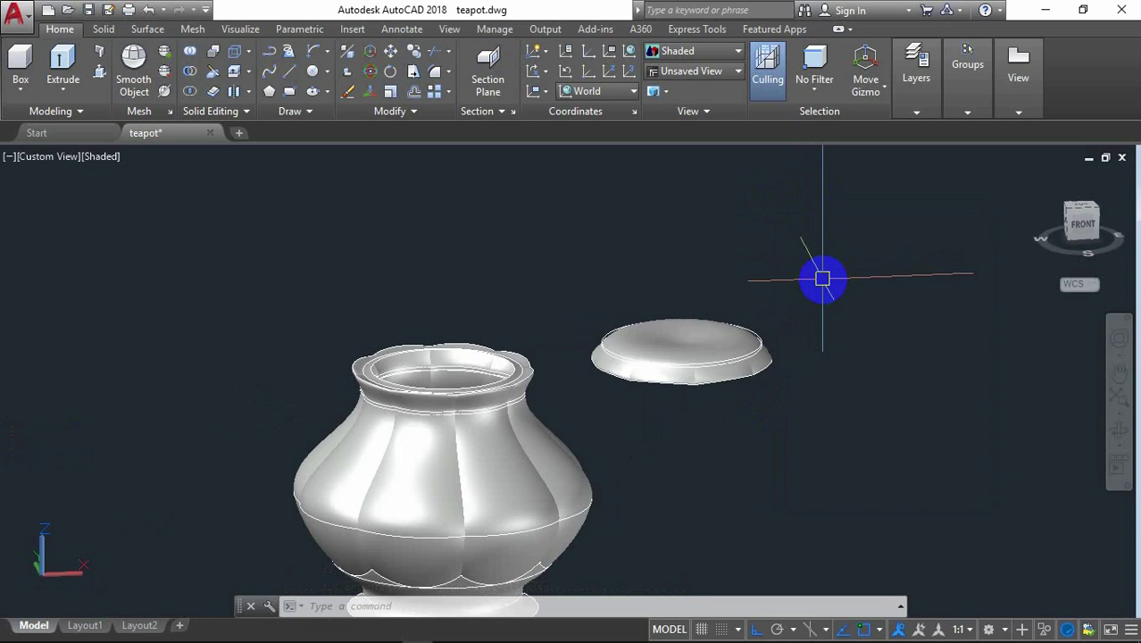
click(110, 165)
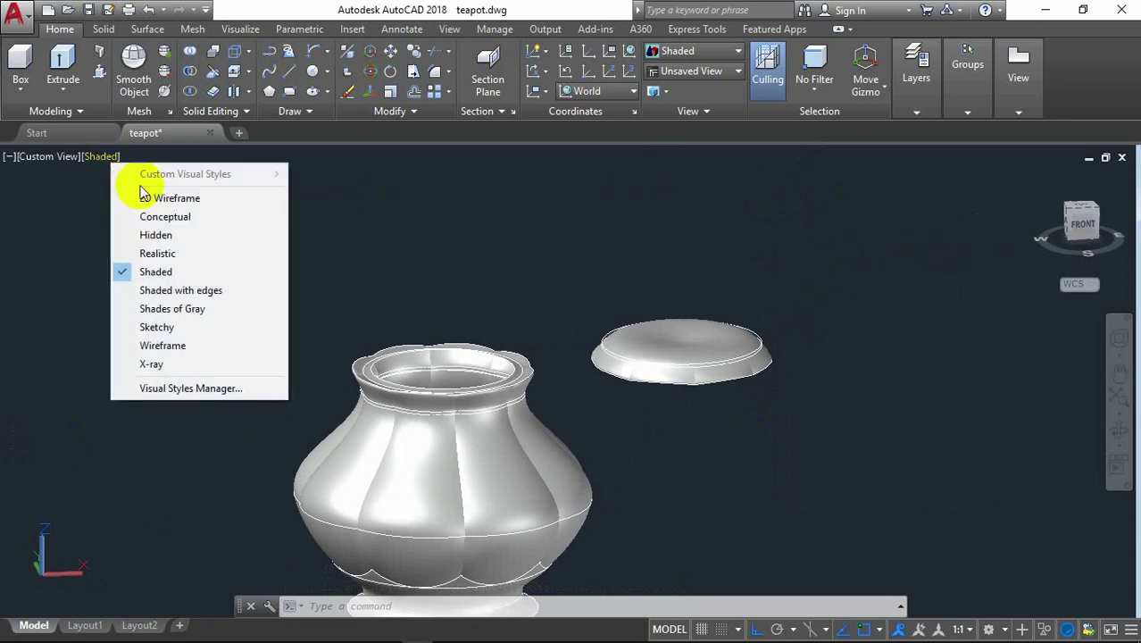
click(150, 198)
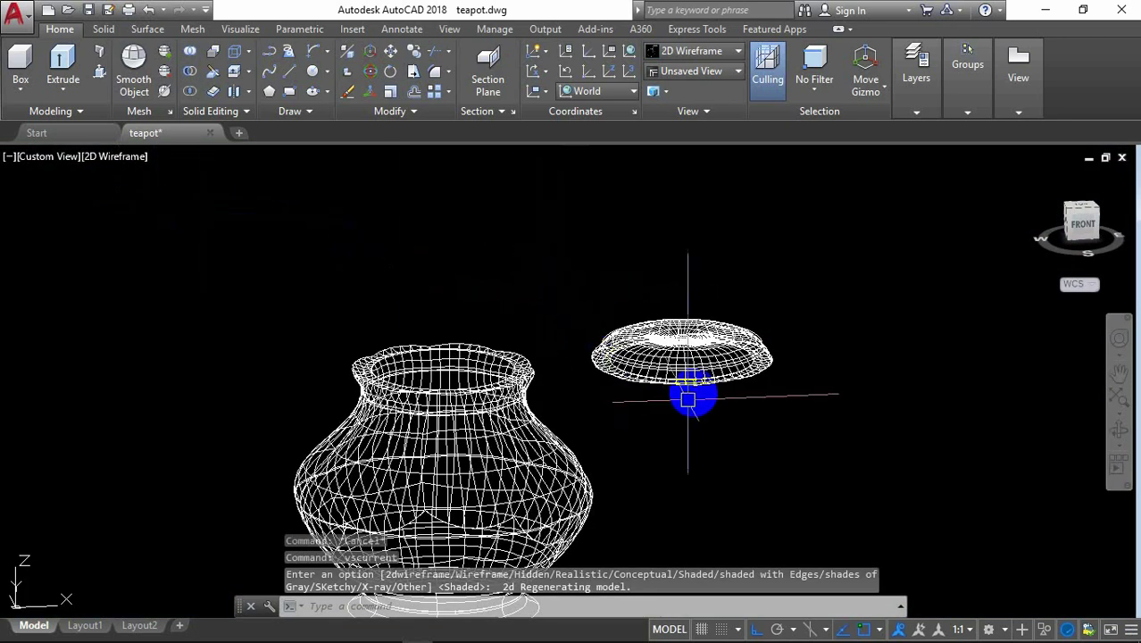
Step: Hide the lofted lid surface using Isolate Objects > Hide Objects
scroll(693, 392, up, 2)
click(700, 371)
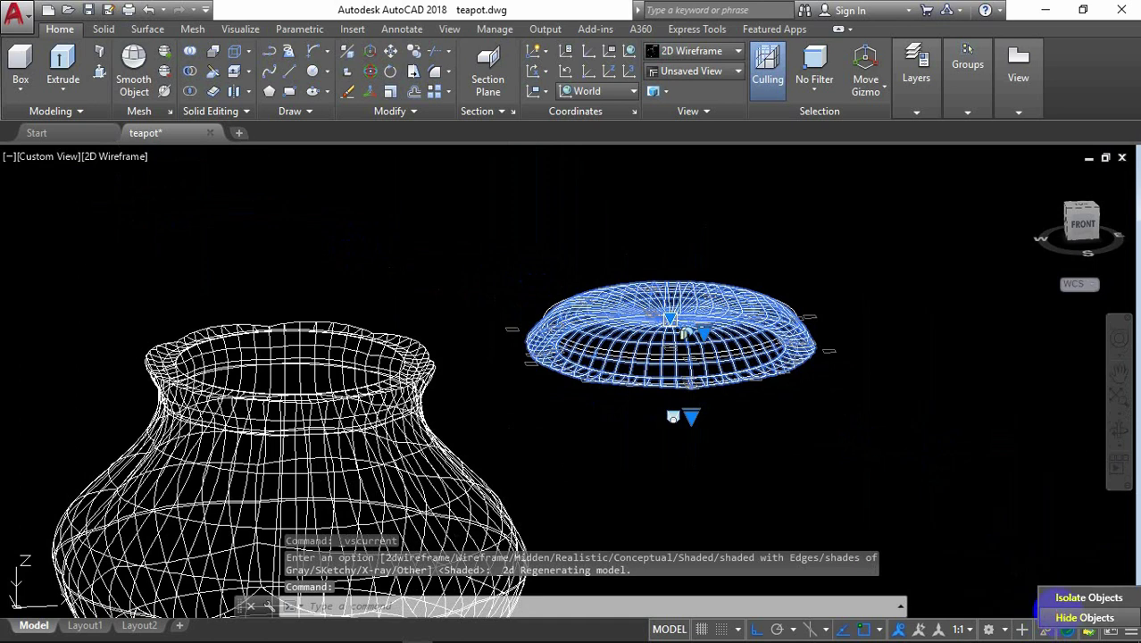
click(1080, 617)
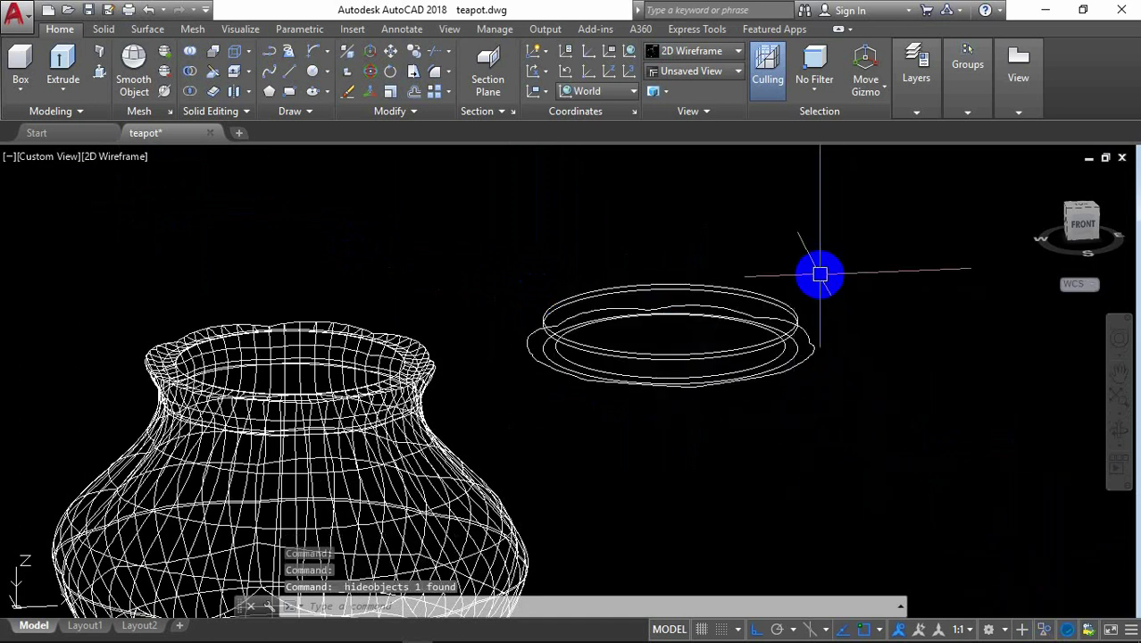
text(C)
key(Return)
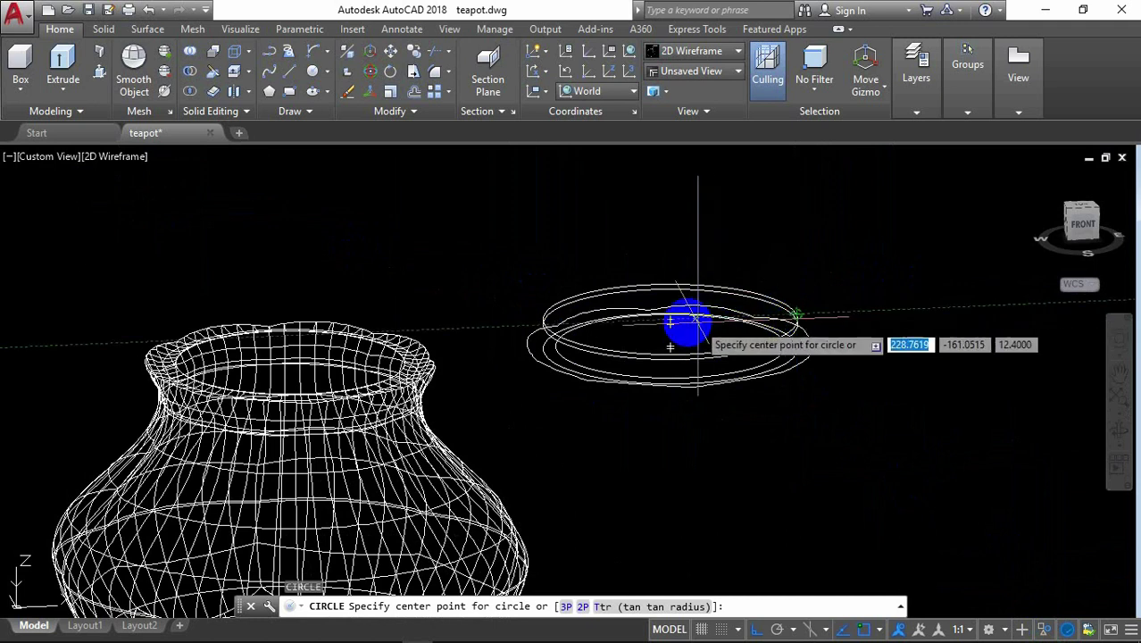
Step: Draw a 0.5-diameter circle centred on the lid rings
click(670, 322)
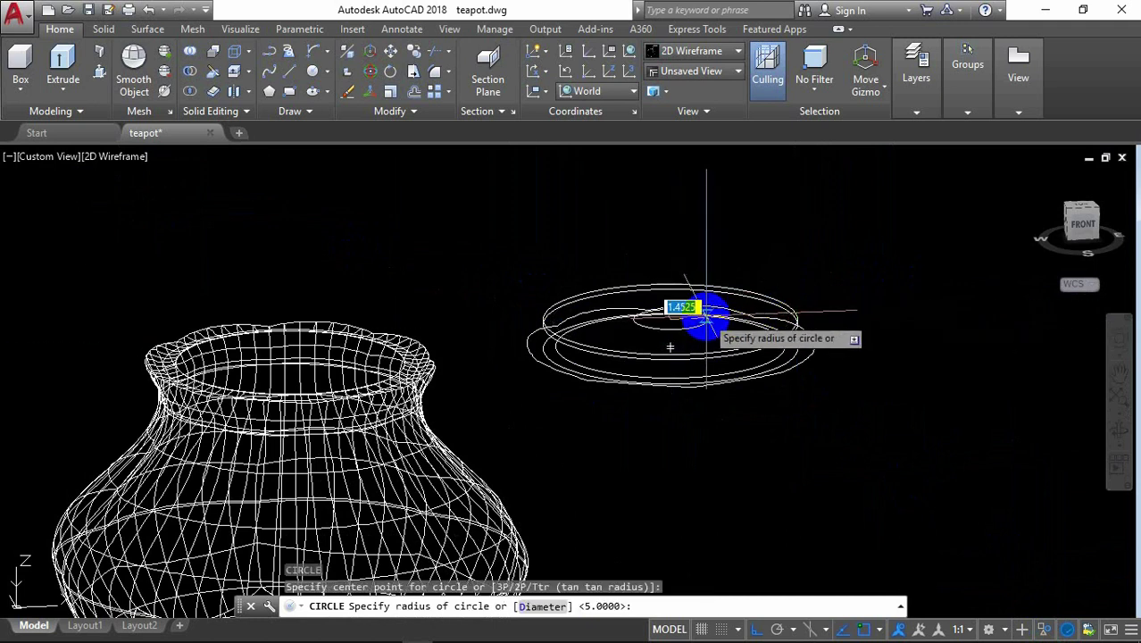
text(d)
key(Return)
text(.5)
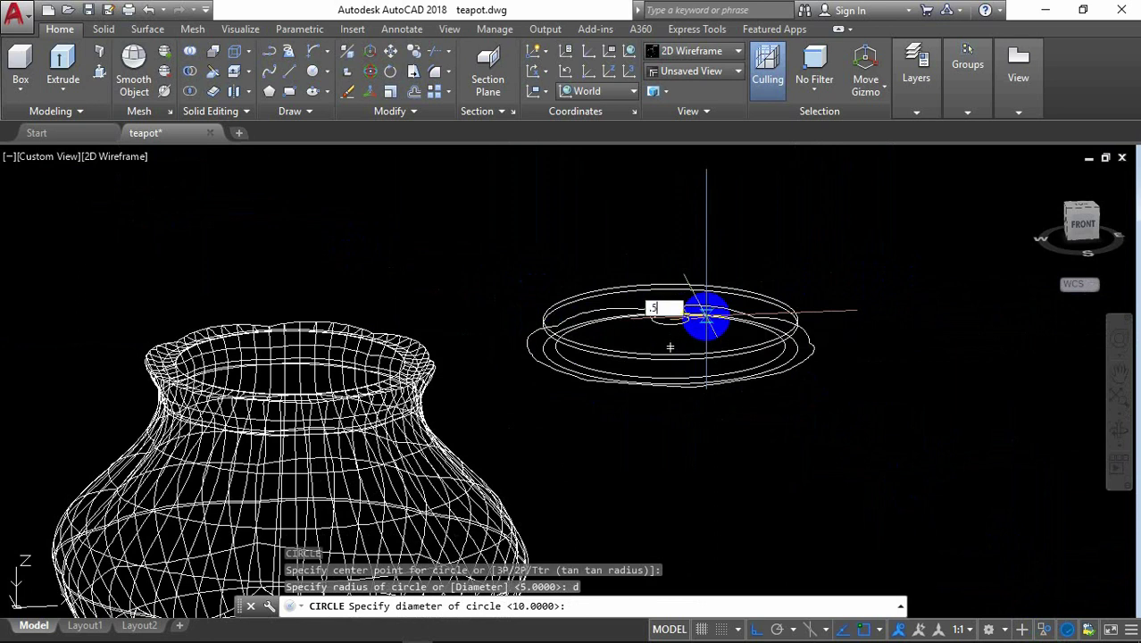
key(Return)
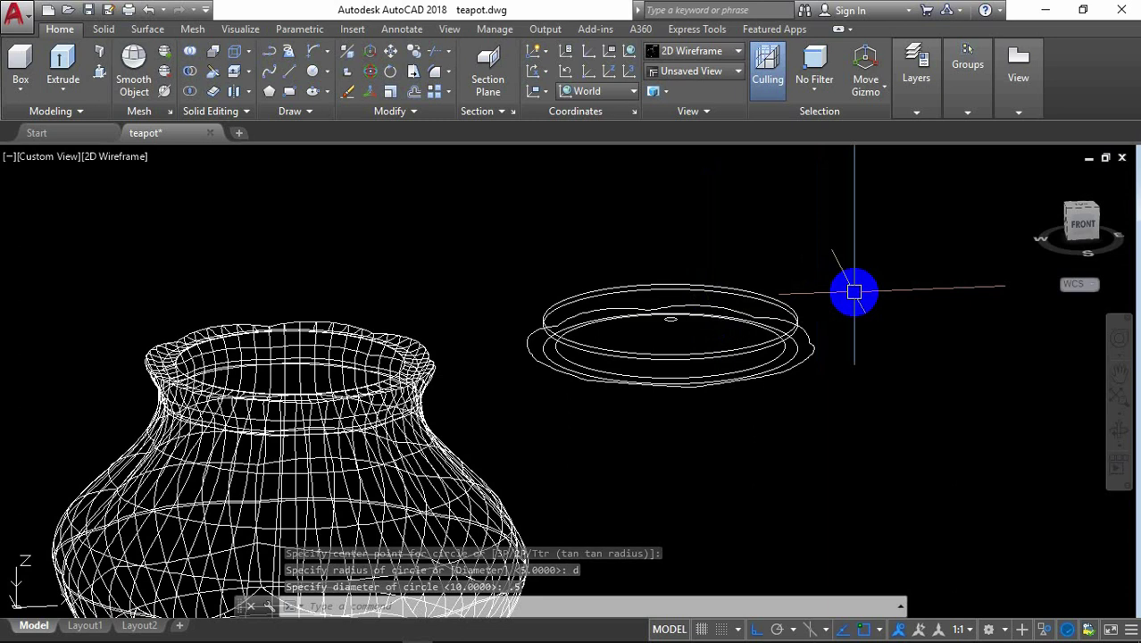
Step: Draw a second circle of diameter 1 at the lid centre
key(Return)
scroll(693, 314, up, 2)
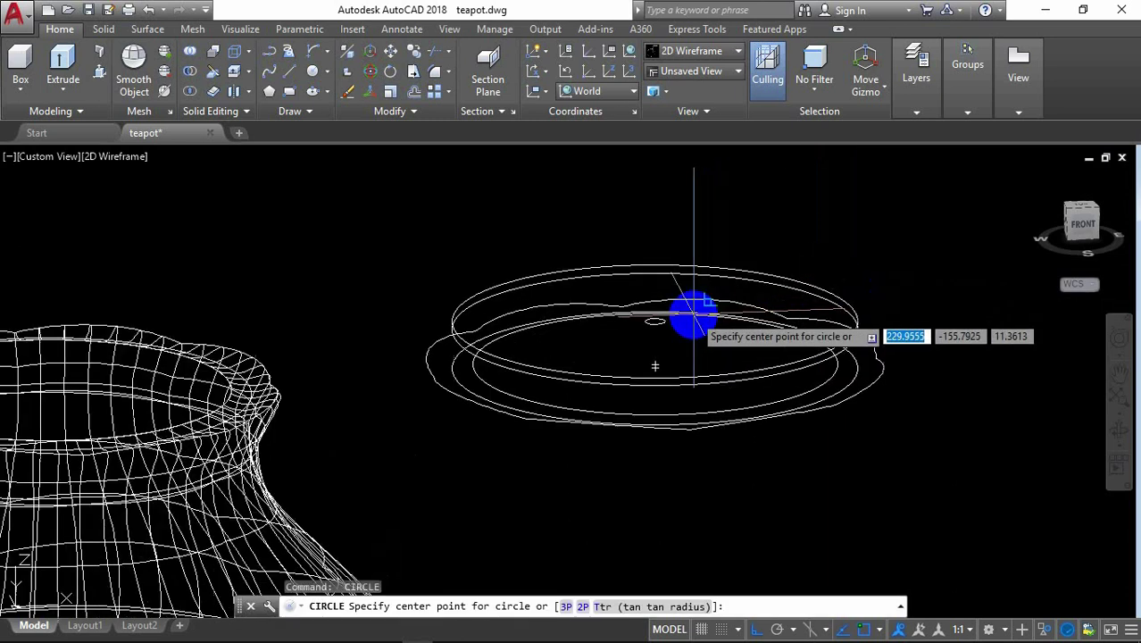
scroll(678, 317, up, 1)
click(629, 324)
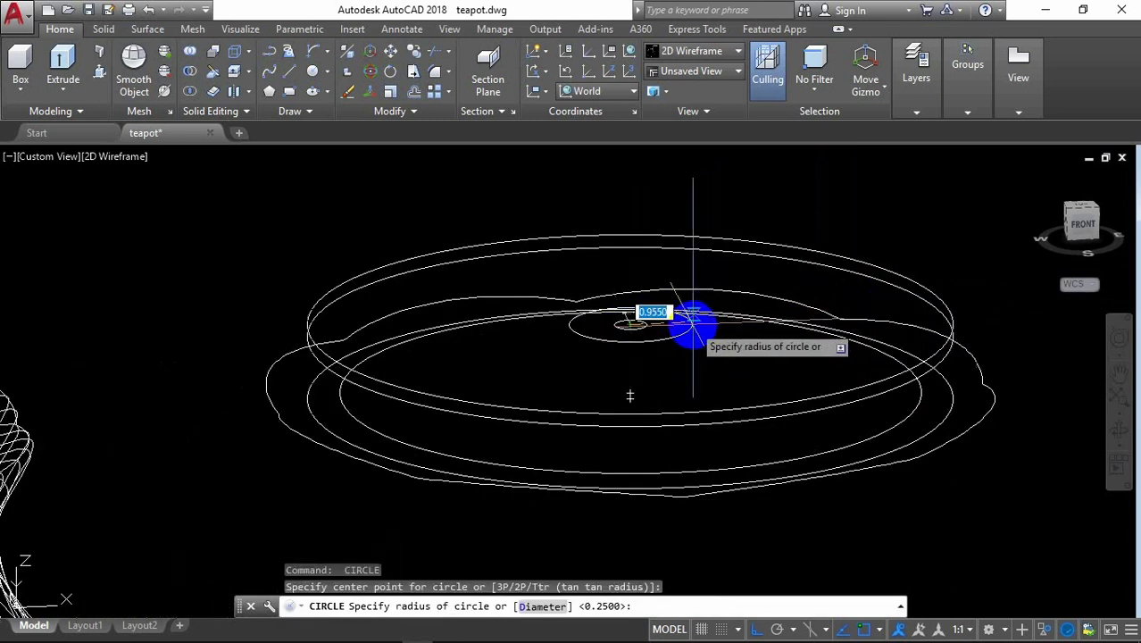
text(d)
key(Return)
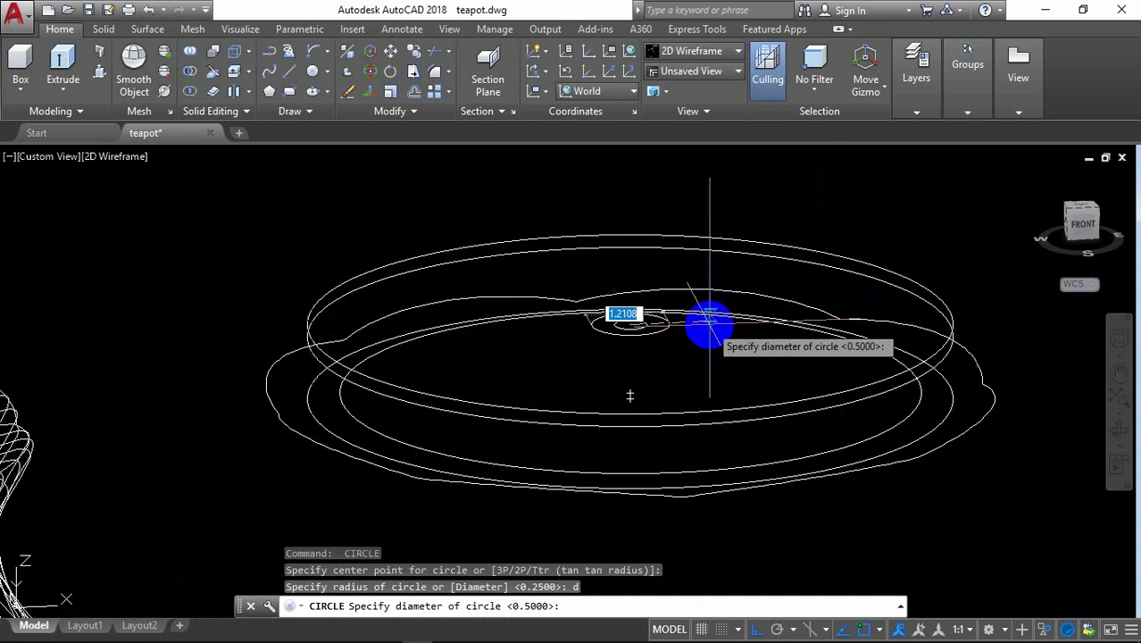
text(1)
key(Return)
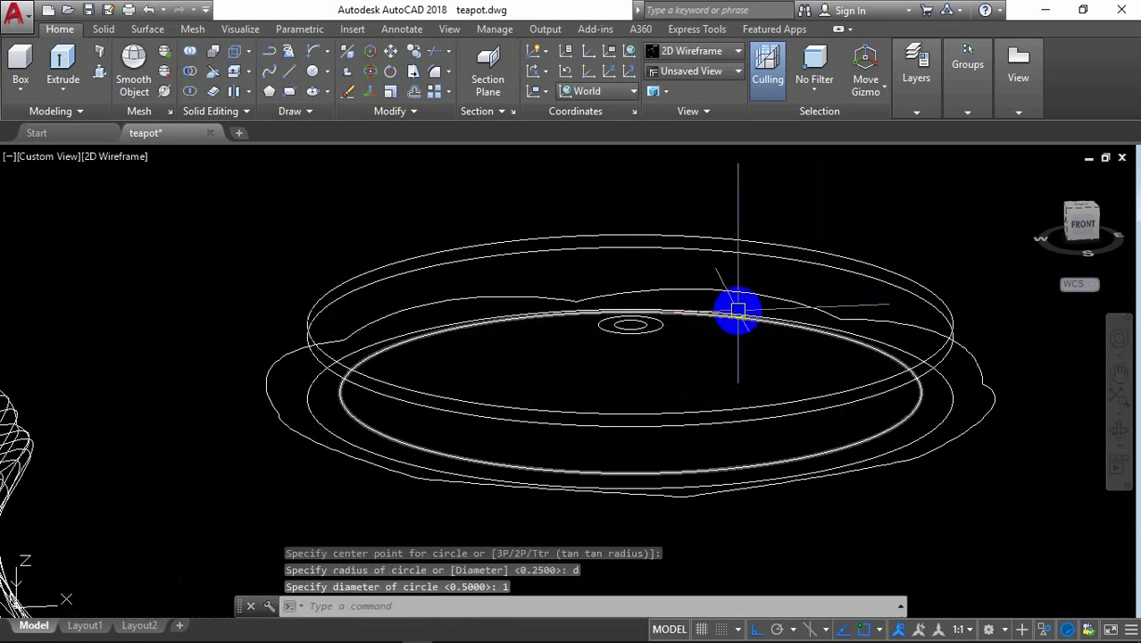
scroll(736, 309, down, 3)
scroll(737, 310, down, 3)
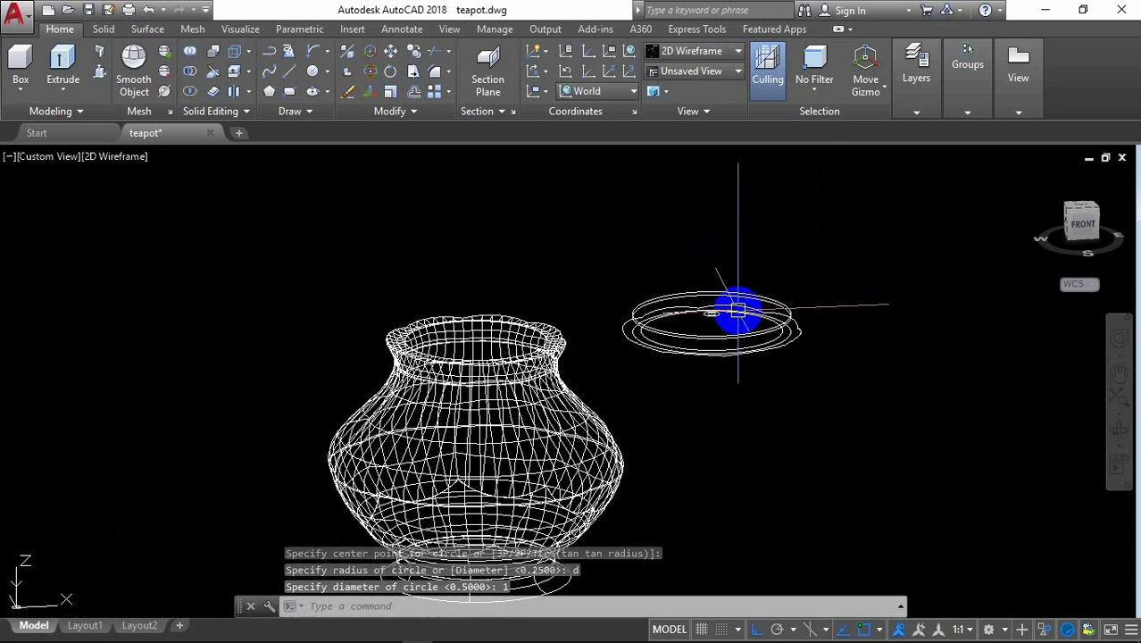
scroll(737, 310, down, 2)
scroll(326, 351, up, 3)
Step: Orbit and zoom to read the knob dimensions on the reference teapot drawing
scroll(347, 357, up, 3)
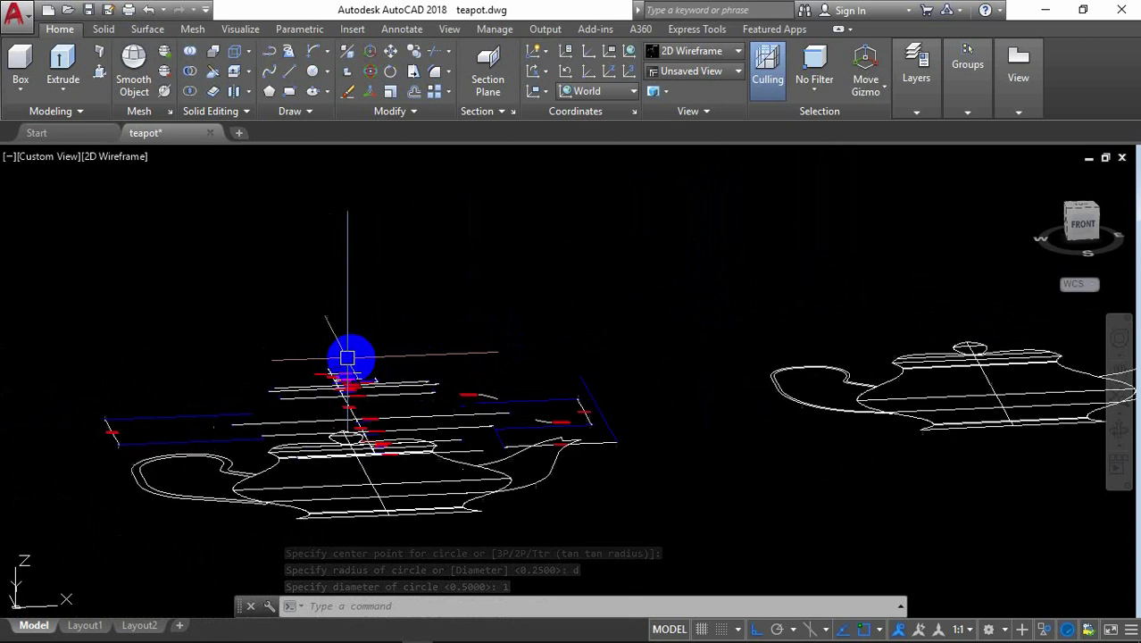
scroll(347, 358, down, 3)
shift+middle_drag(988, 415, 634, 447)
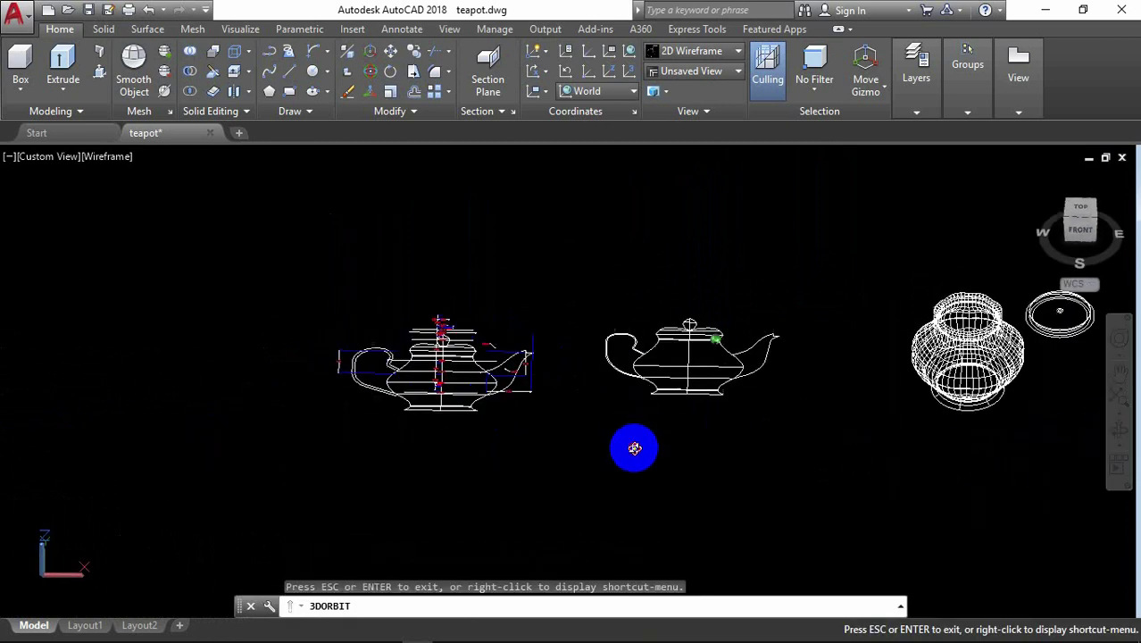
scroll(432, 296, up, 2)
scroll(441, 299, up, 2)
scroll(447, 310, up, 3)
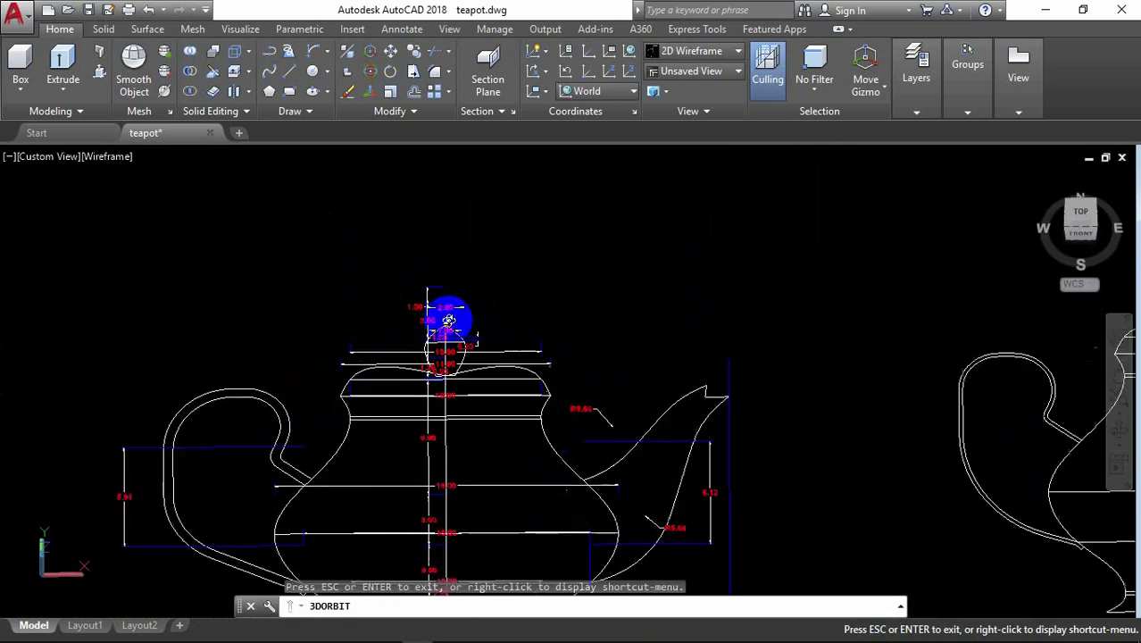
scroll(473, 314, up, 1)
scroll(492, 308, up, 1)
scroll(492, 308, up, 1)
scroll(489, 318, up, 1)
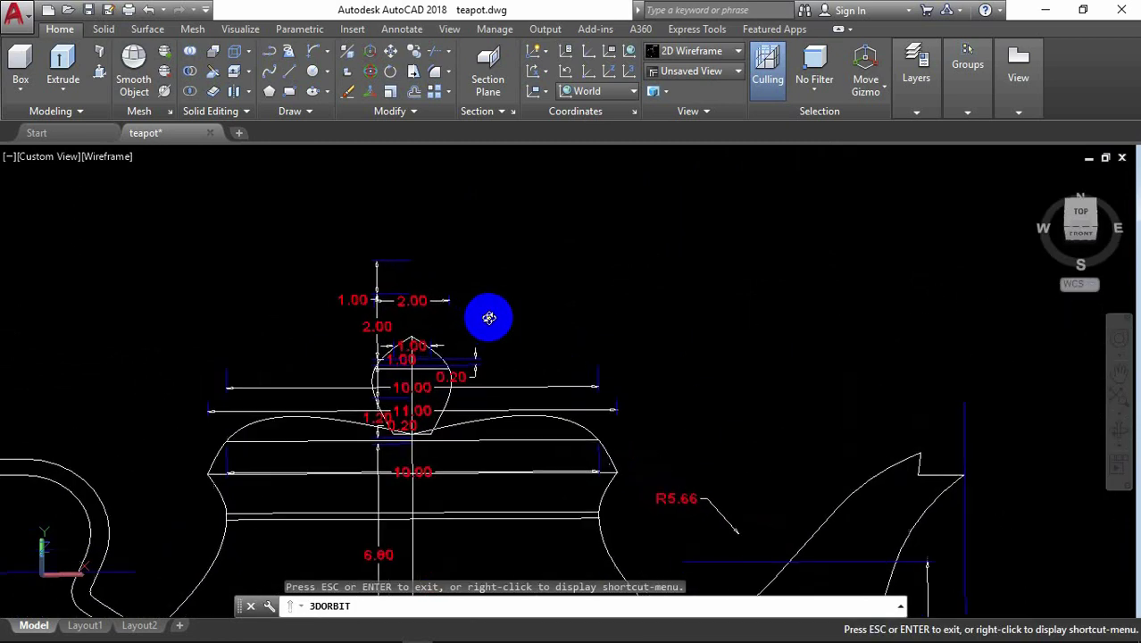
scroll(489, 318, up, 1)
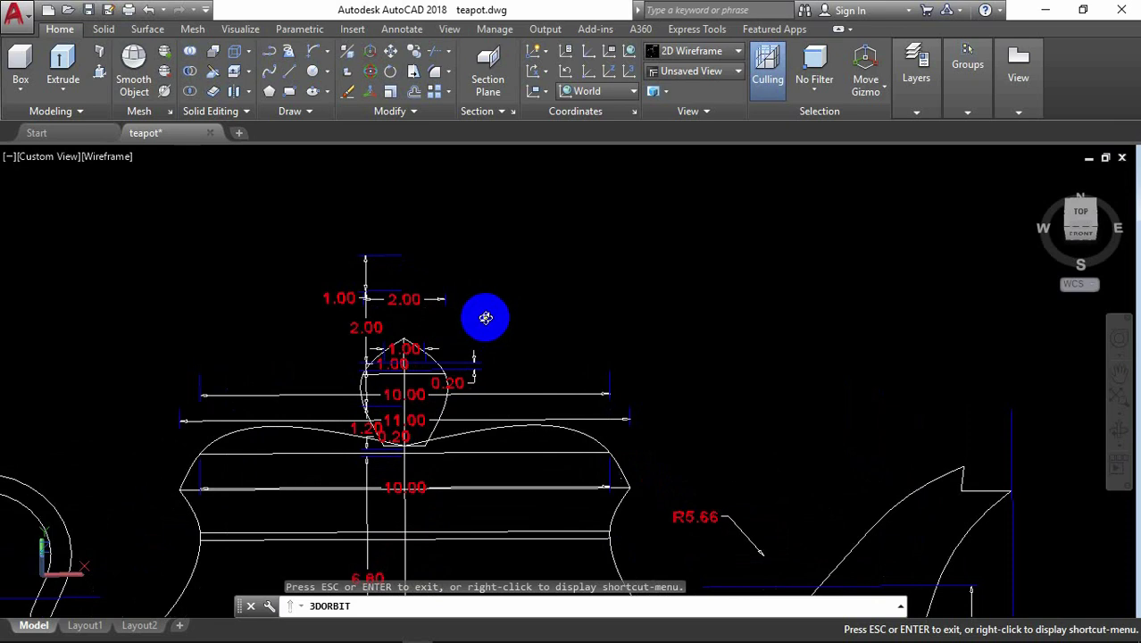
right_click(554, 243)
click(575, 246)
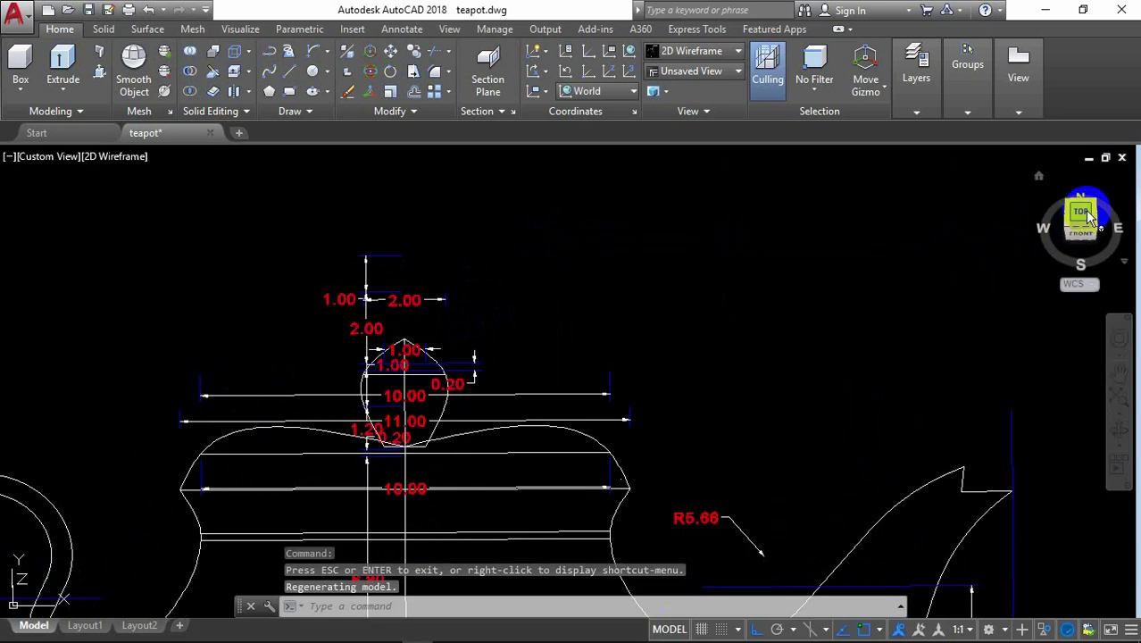
Step: Go to the top view, then southwest isometric zoomed on the lid and pot
click(1088, 218)
scroll(395, 344, up, 4)
scroll(403, 349, up, 3)
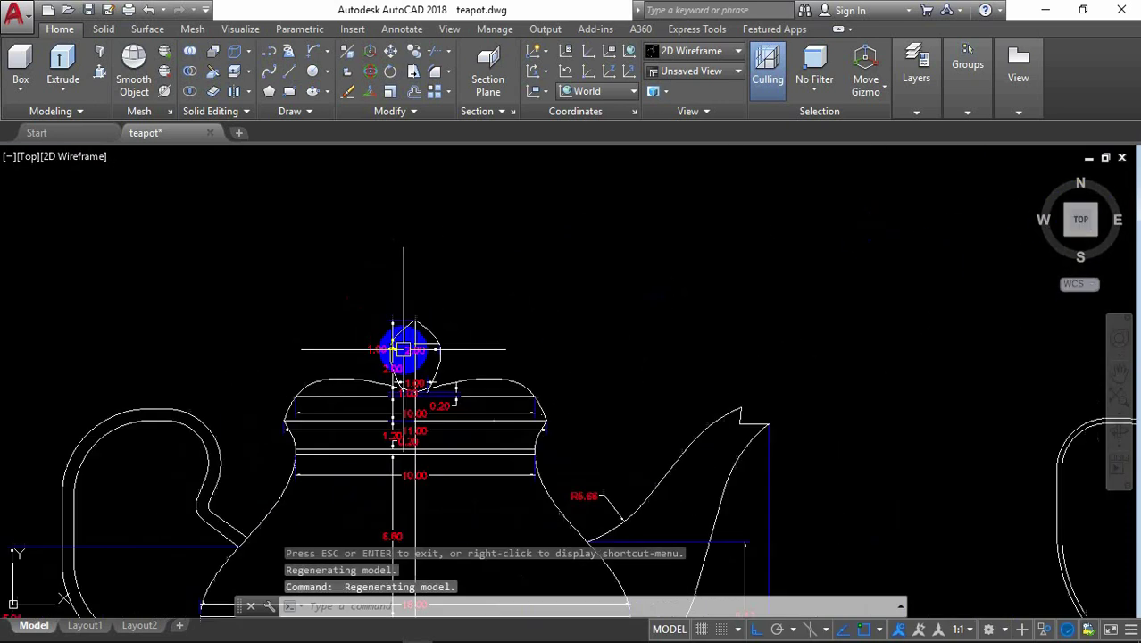
scroll(404, 349, up, 4)
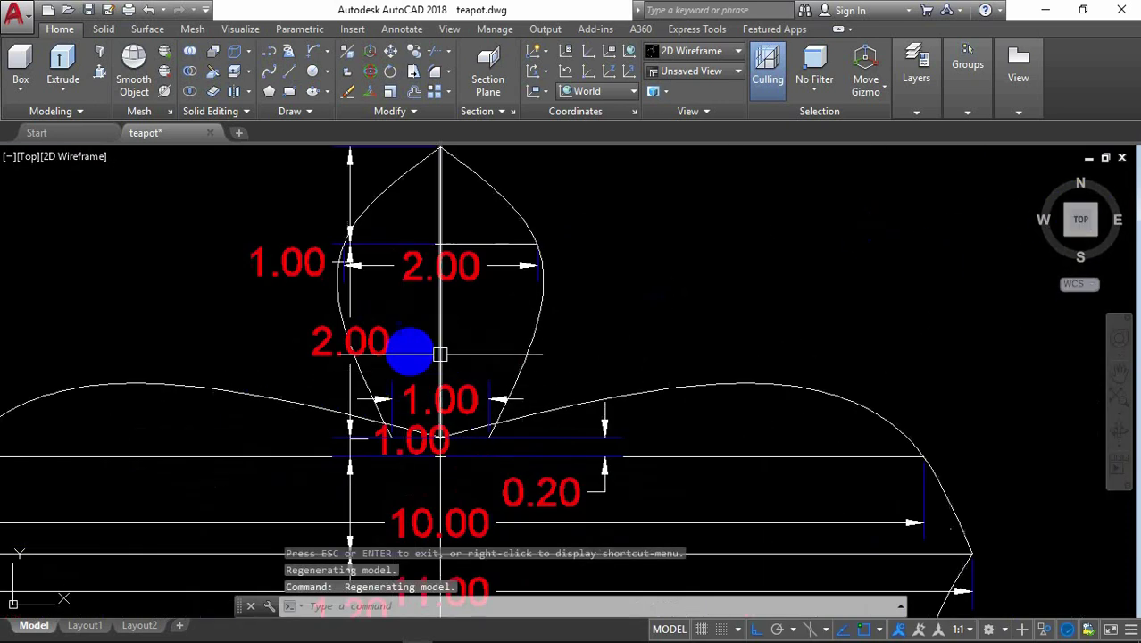
scroll(369, 344, down, 2)
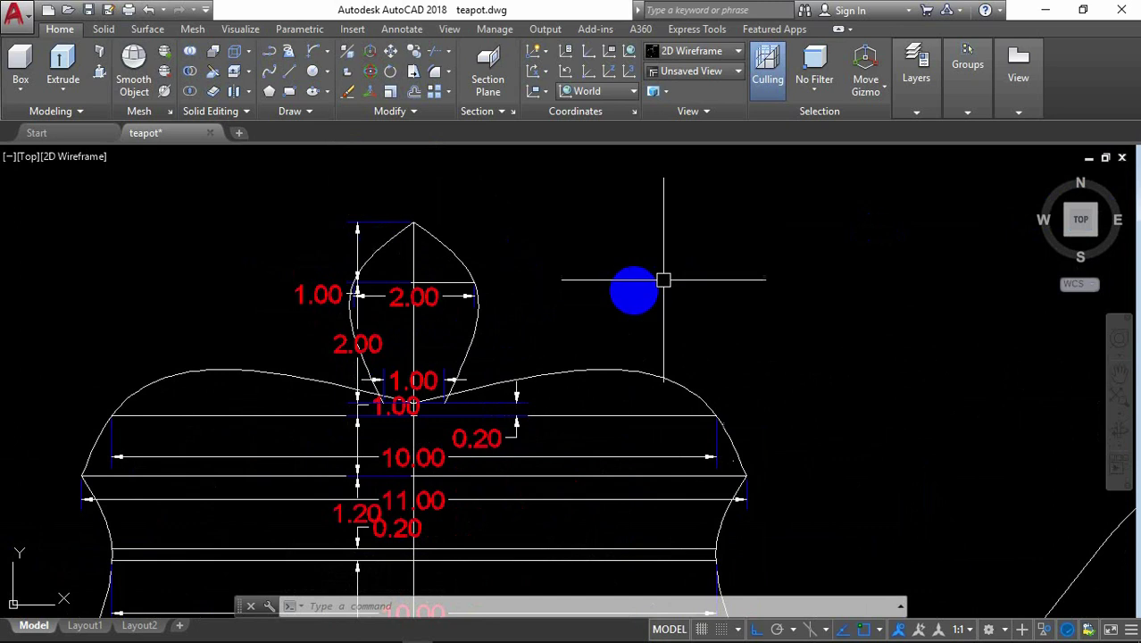
click(1062, 234)
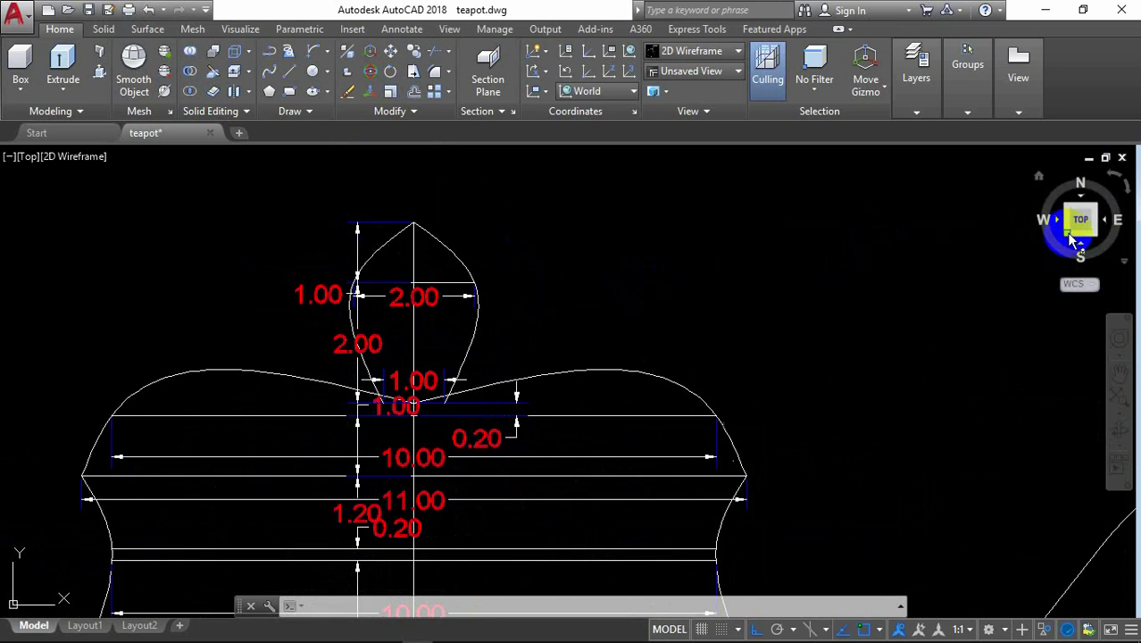
scroll(760, 279, up, 3)
scroll(738, 255, up, 3)
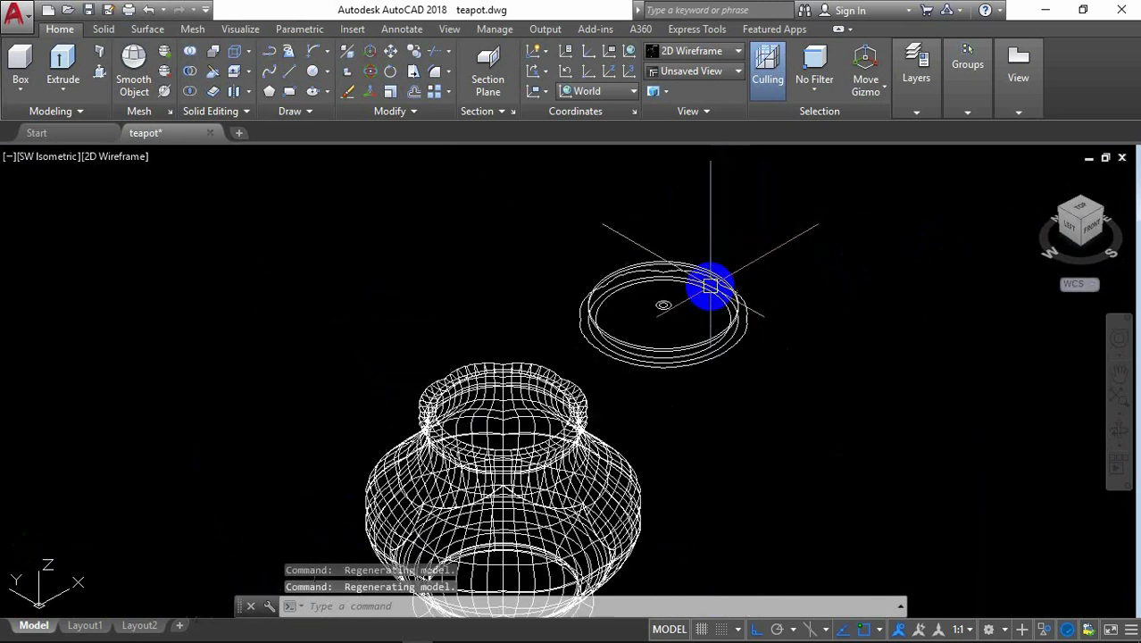
scroll(727, 292, up, 2)
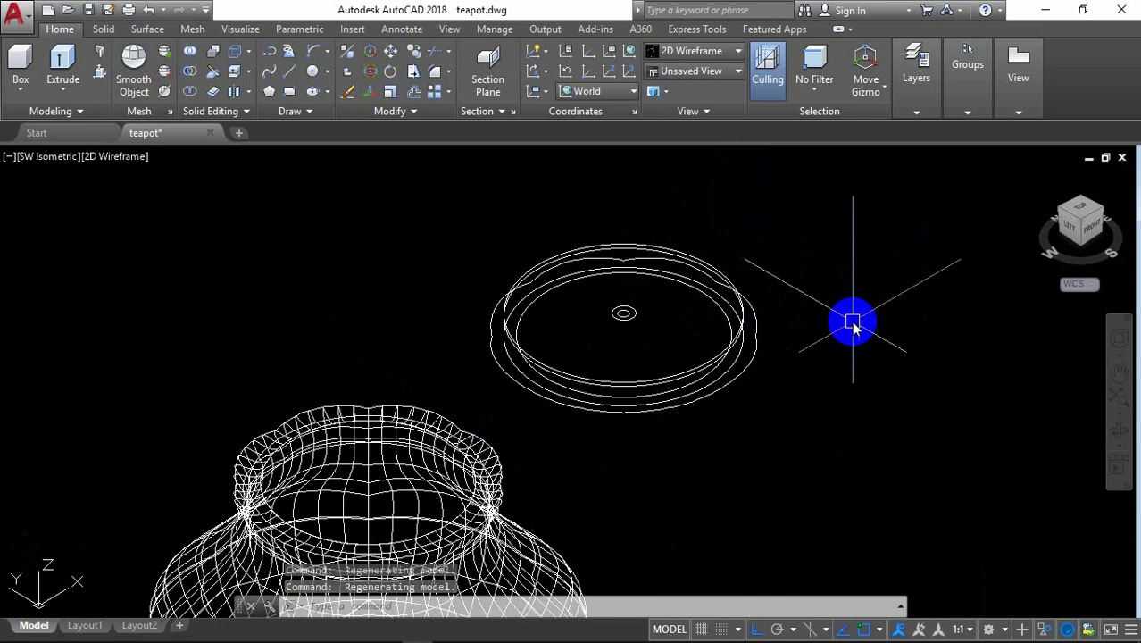
Step: Move the small lid circle 2 units straight up along +Z
text(m)
key(Return)
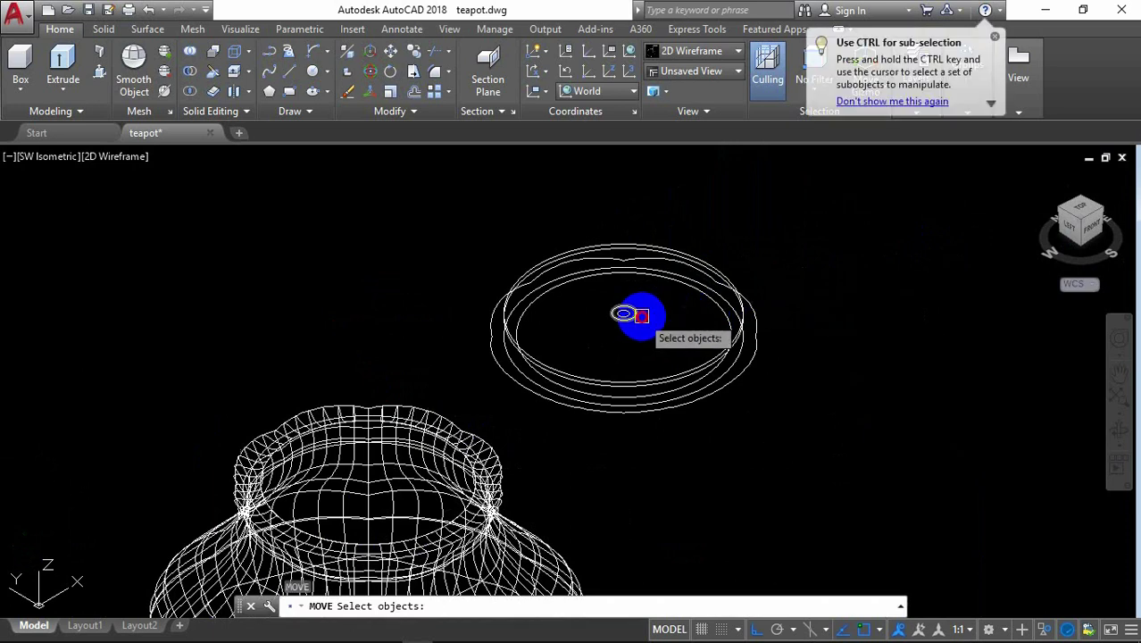
click(641, 314)
key(Return)
click(871, 327)
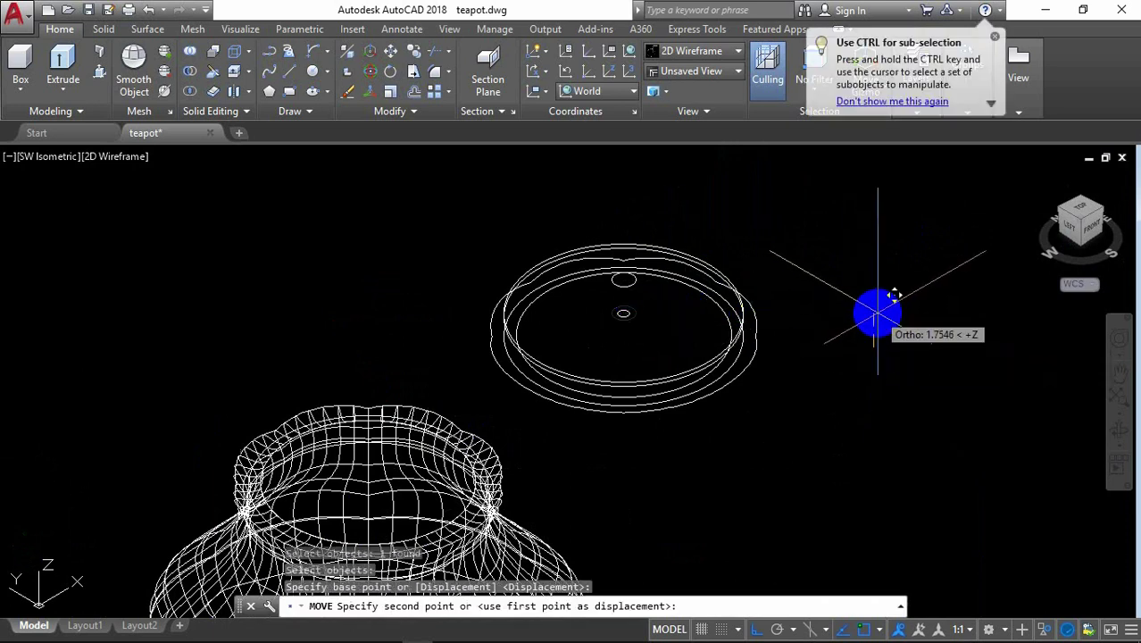
text(2)
key(Return)
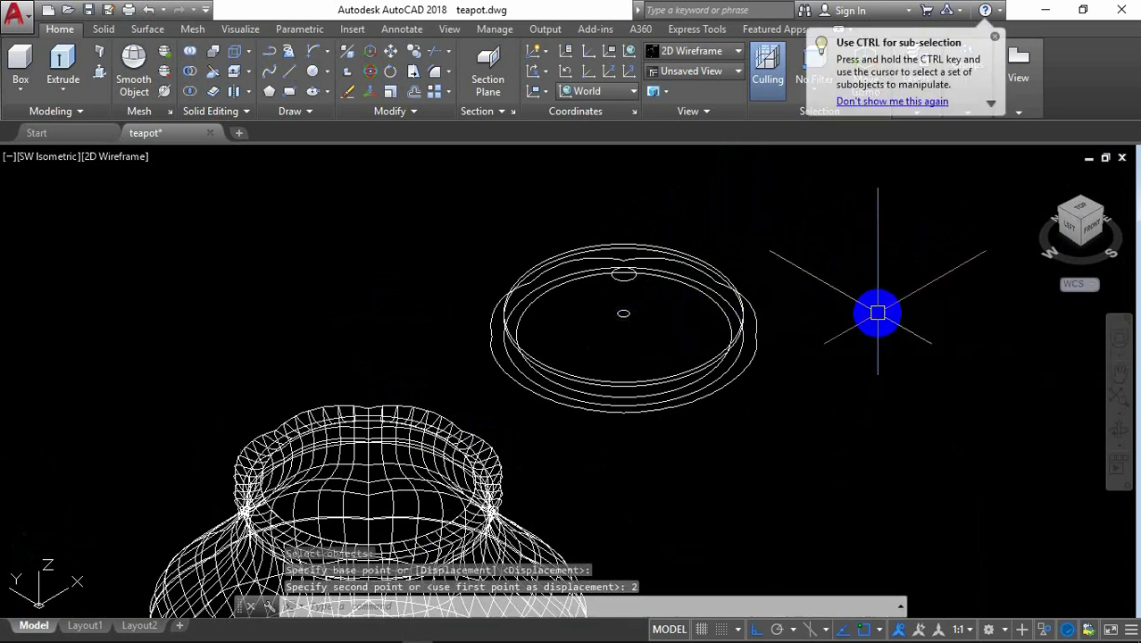
Step: Copy the raised knob circle 1 unit higher along +Z
text(ct o)
key(Return)
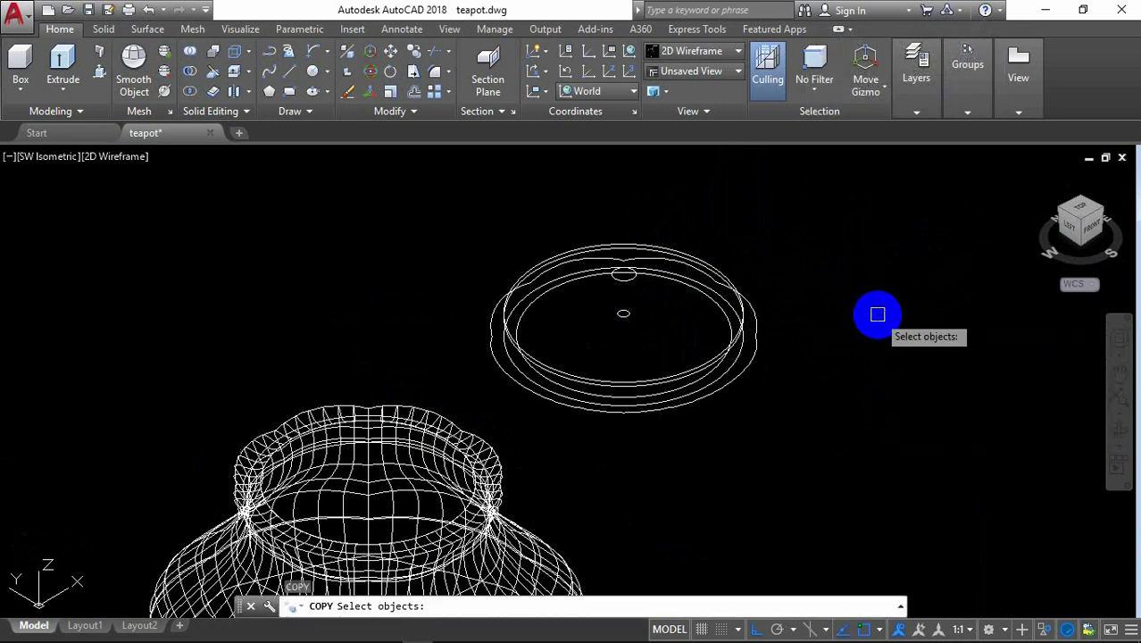
key(Return)
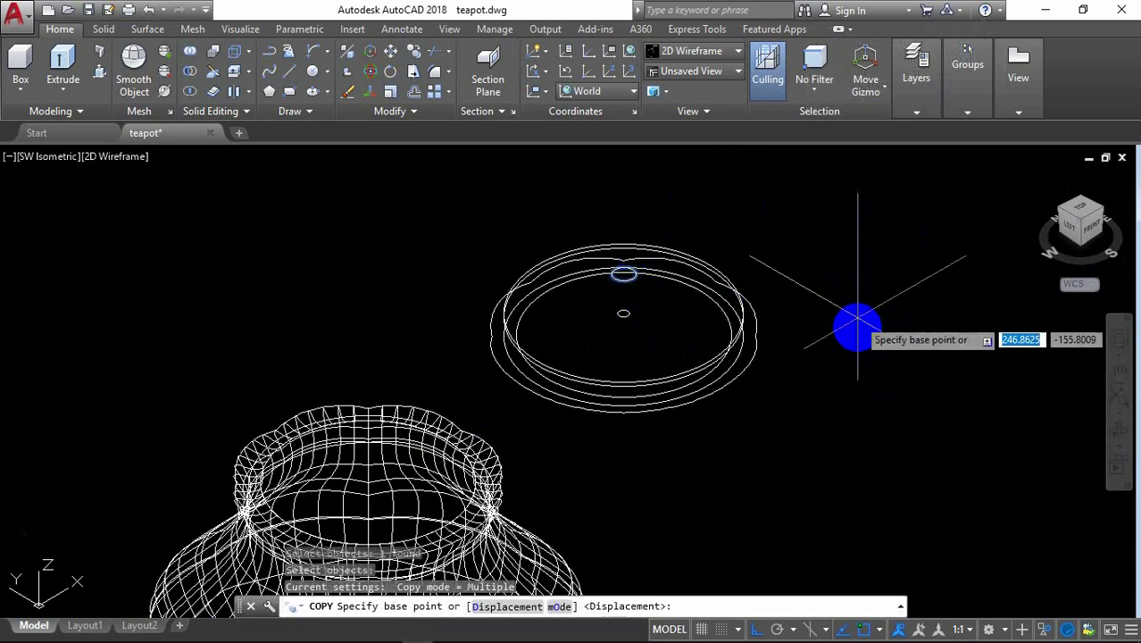
click(855, 332)
key(Return)
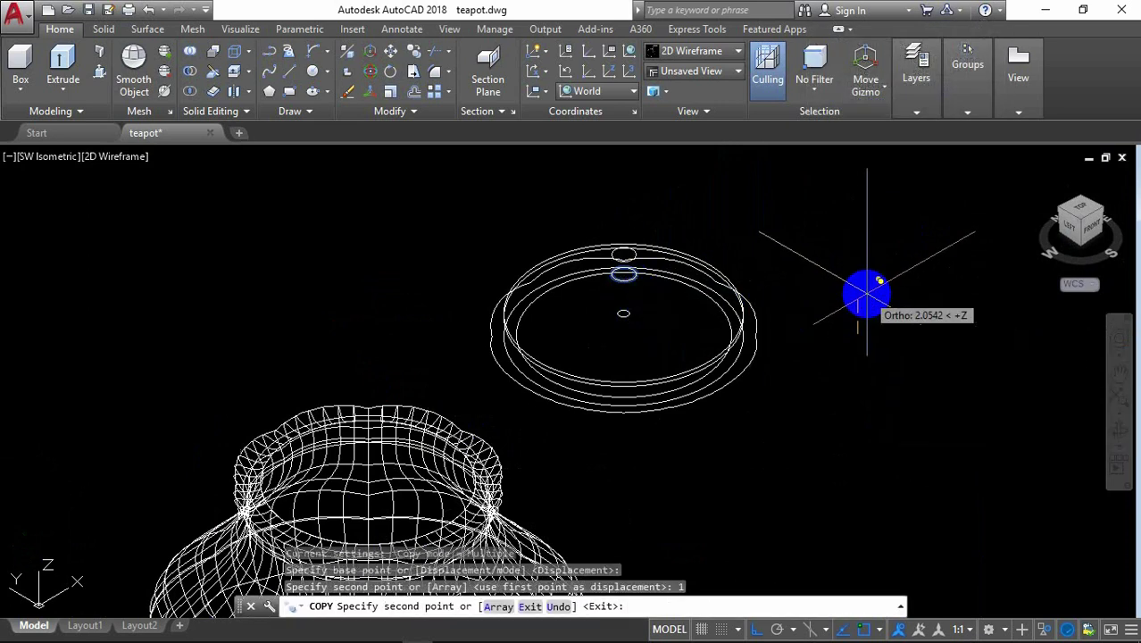
click(1119, 432)
mouse_move(965, 425)
mouse_down()
mouse_move(927, 349)
mouse_move(875, 392)
mouse_up()
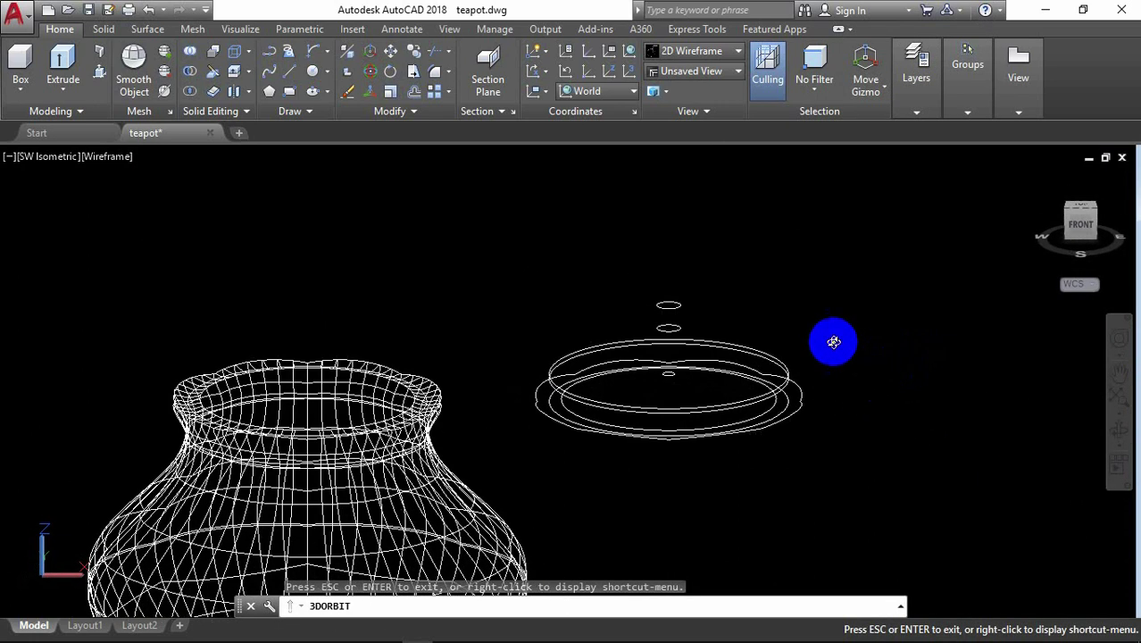
drag(832, 342, 817, 323)
right_click(830, 261)
click(866, 267)
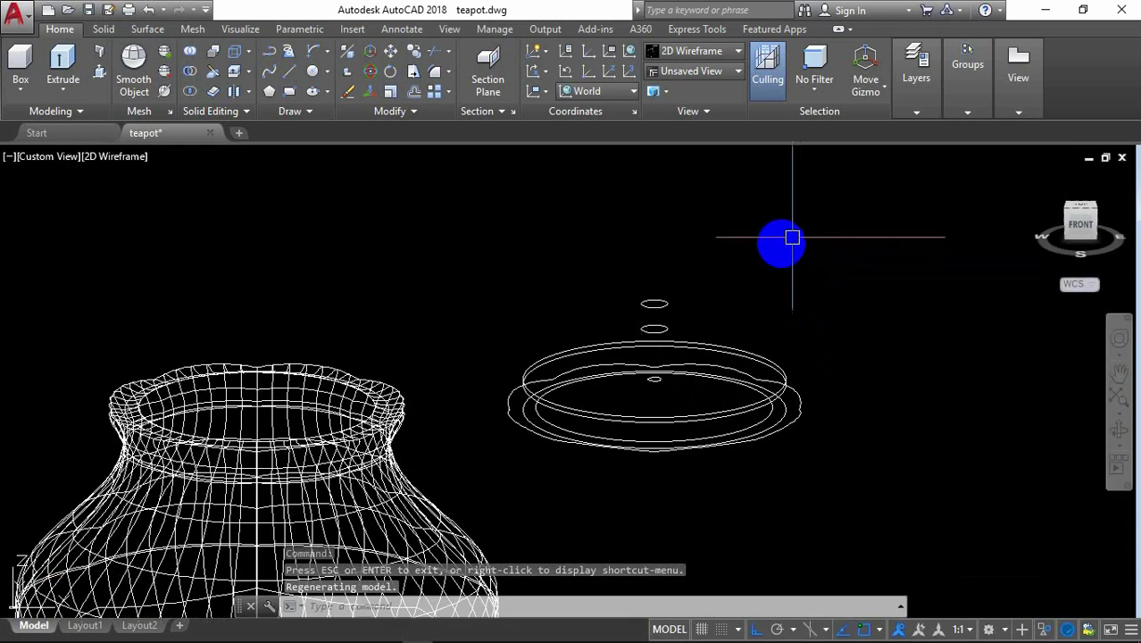
Step: Start LOFT and pick the lid's centre circle and the raised circle as knob cross-sections
text(LOft)
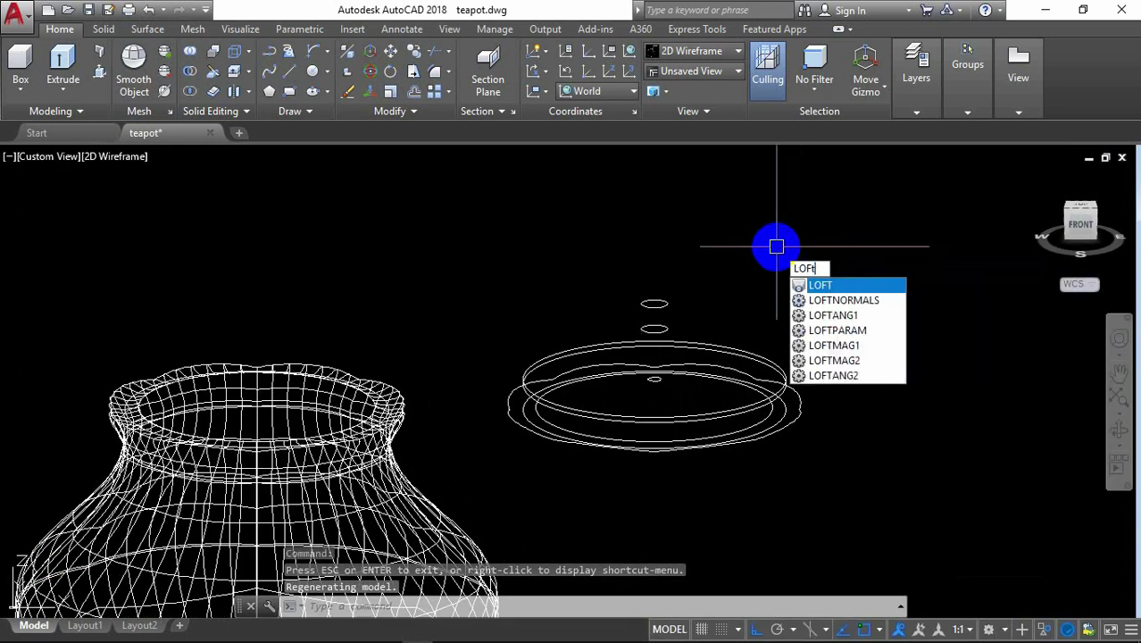
key(Return)
scroll(663, 364, up, 4)
click(637, 400)
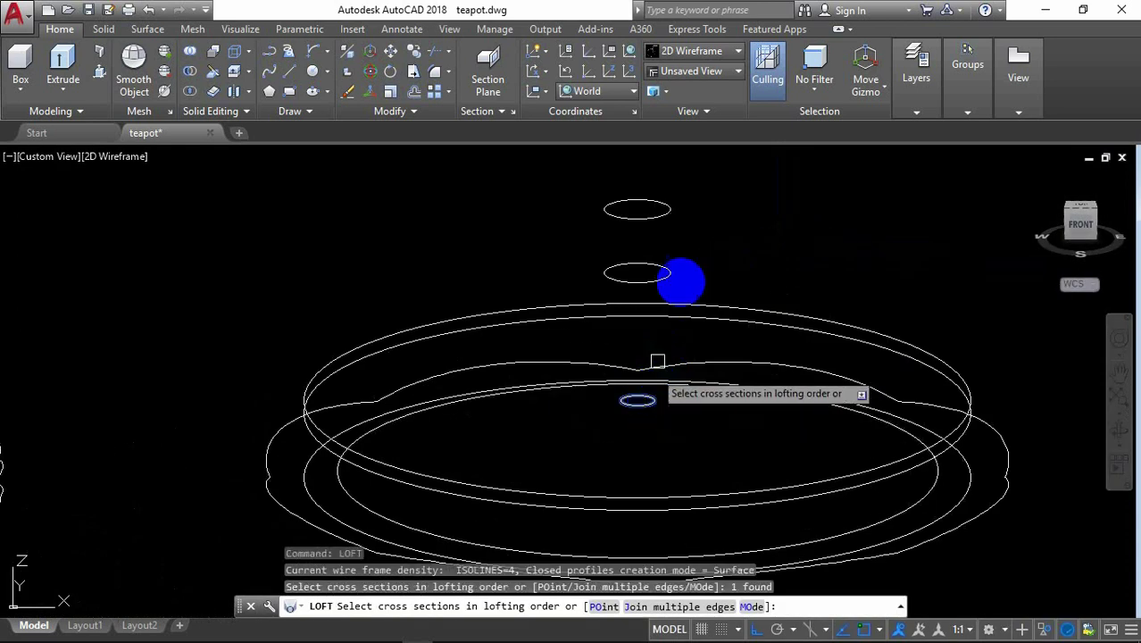
click(669, 271)
Step: End the knob loft at a single point at its top to form a pointed spindle
right_click(722, 223)
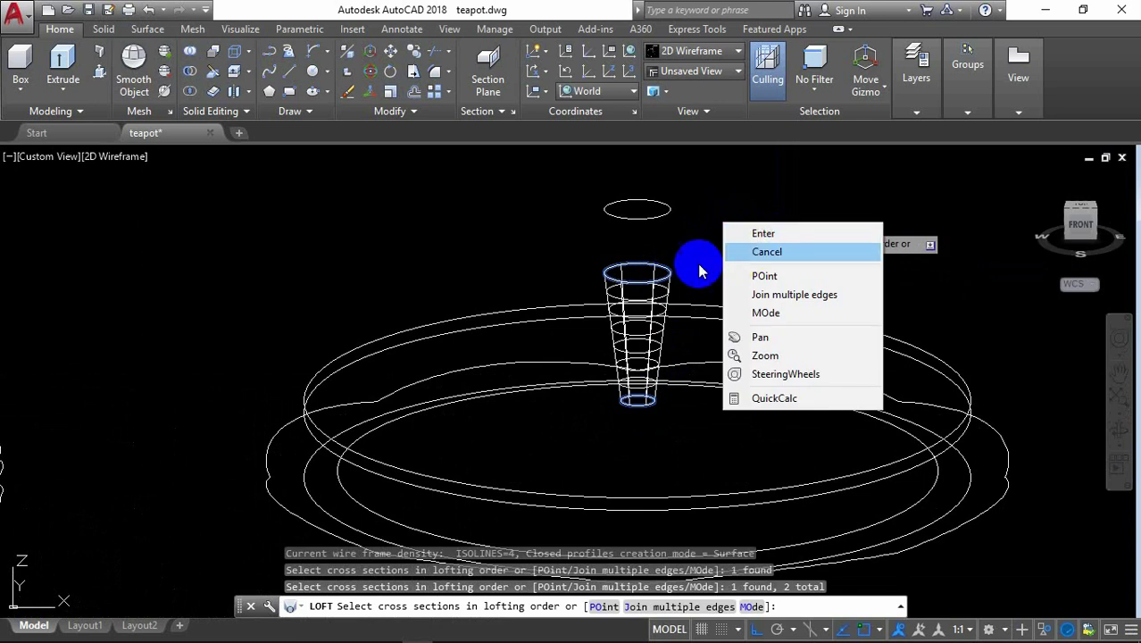
click(687, 334)
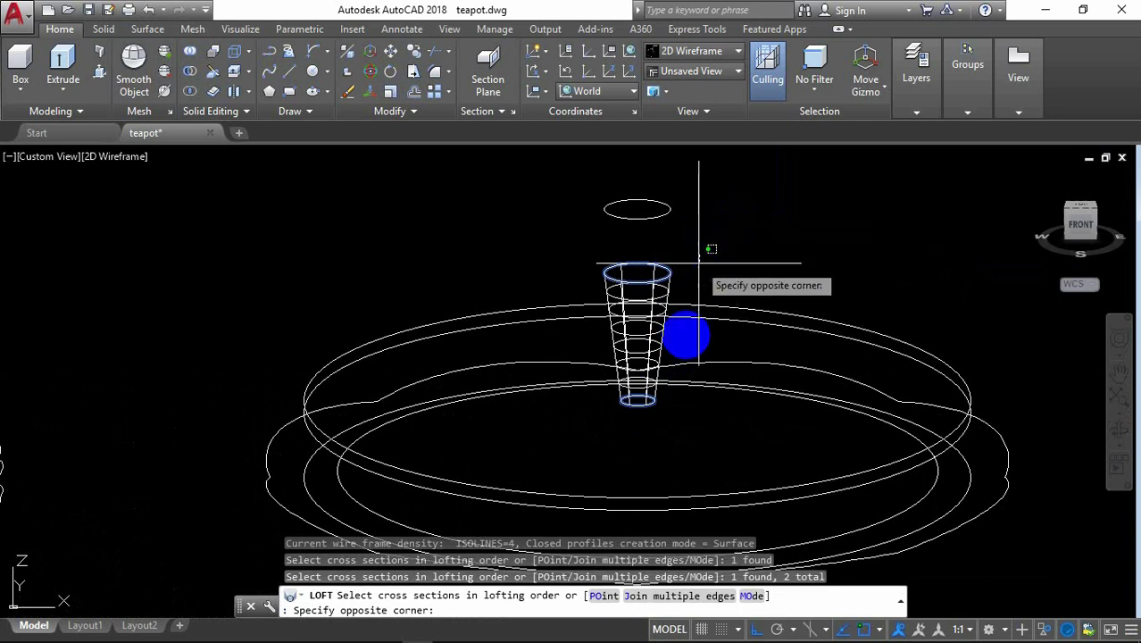
click(764, 281)
click(599, 606)
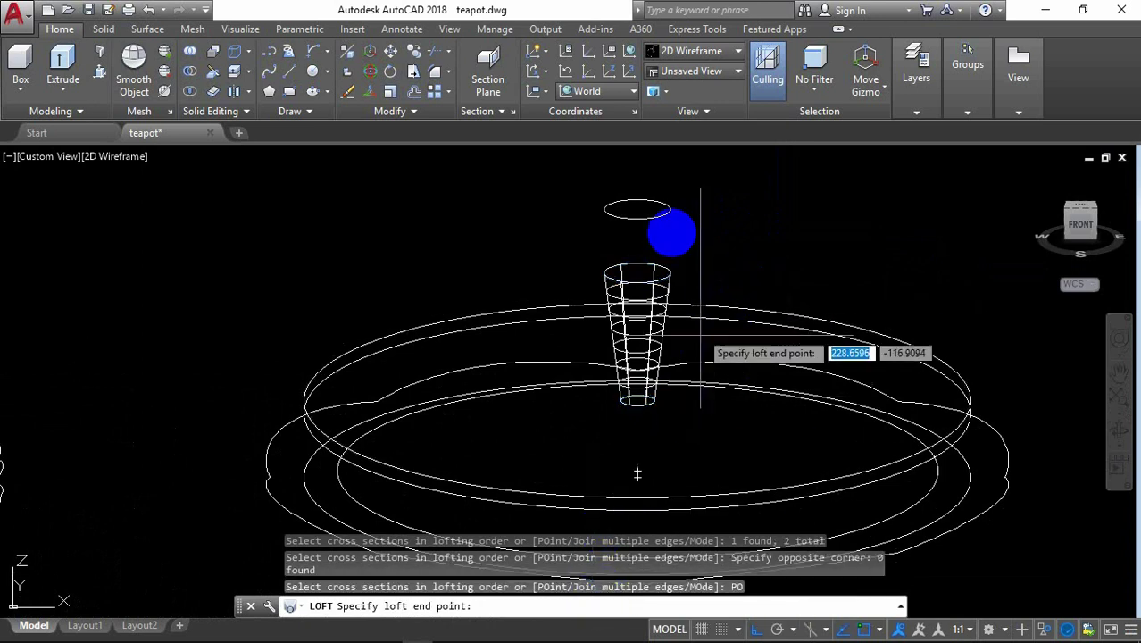
click(637, 208)
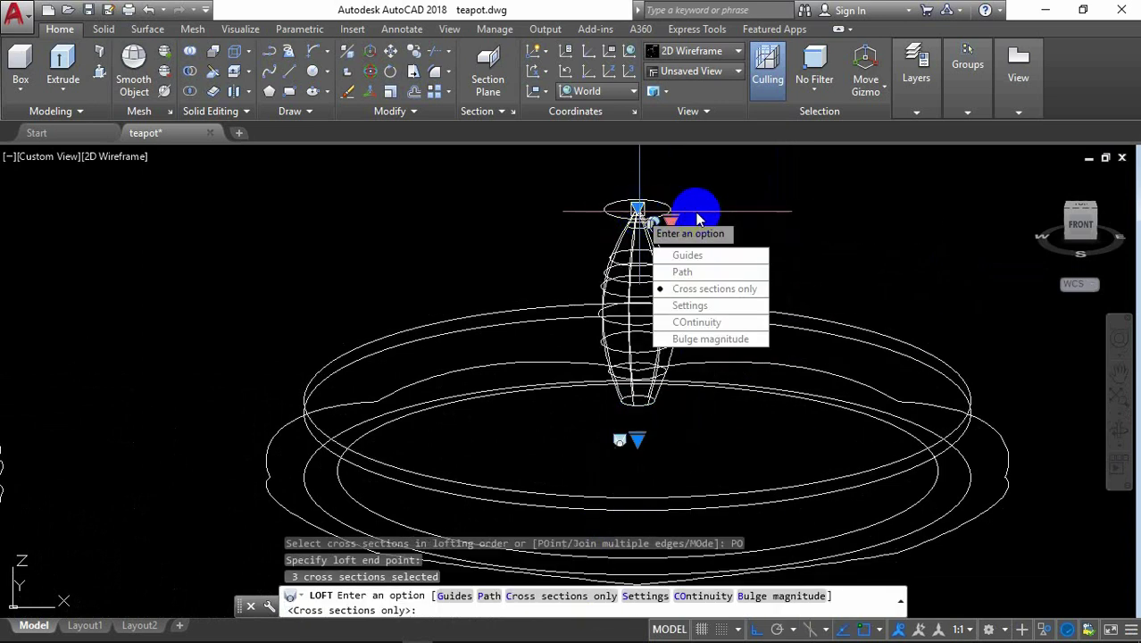
key(Return)
key(Return)
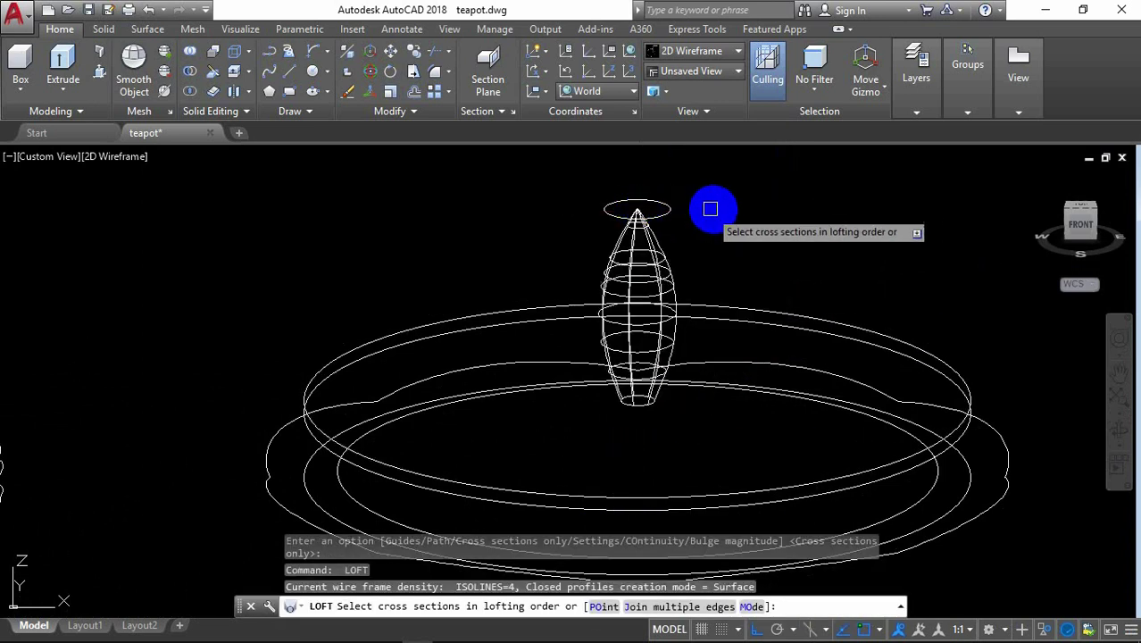
key(Return)
scroll(730, 206, down, 4)
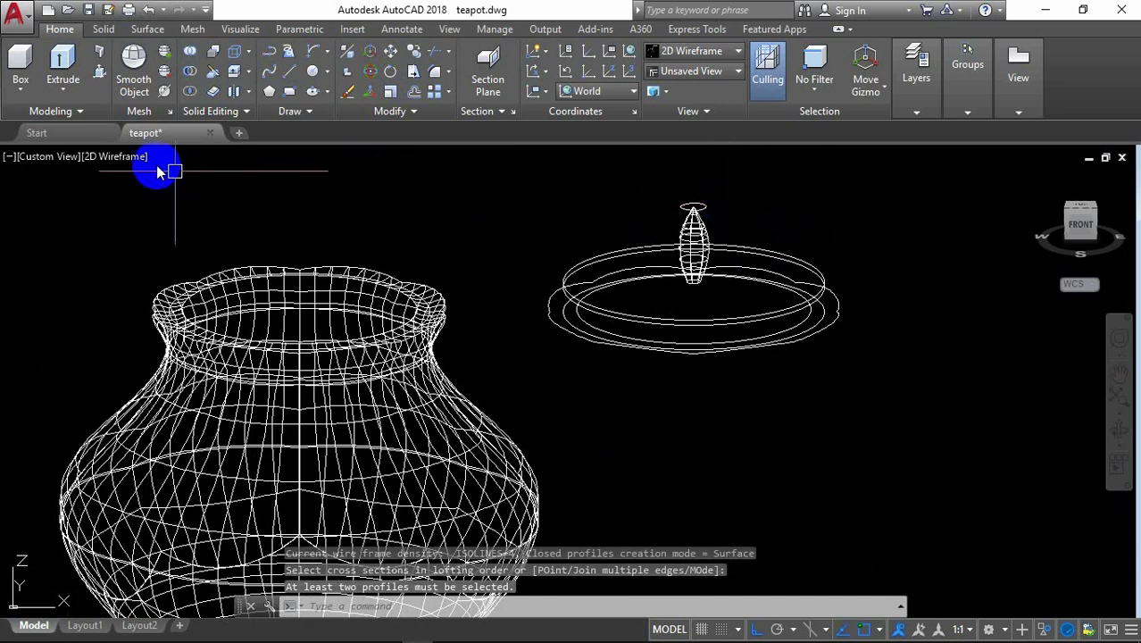
Step: Switch to the Shaded visual style and end object isolation to reveal the hidden lid
click(129, 165)
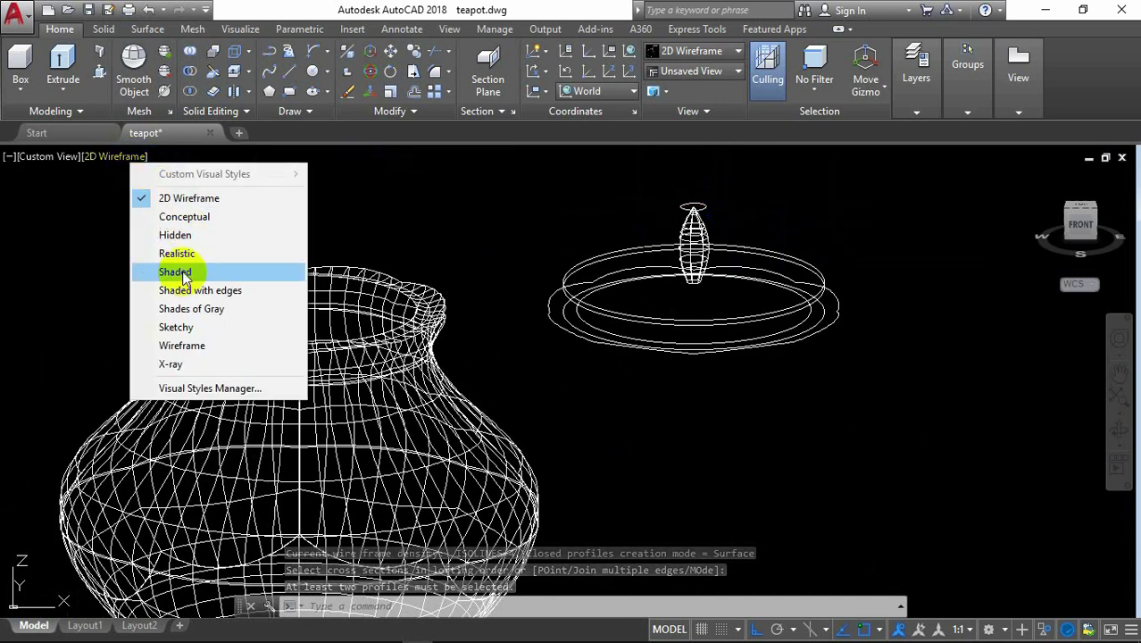
click(223, 270)
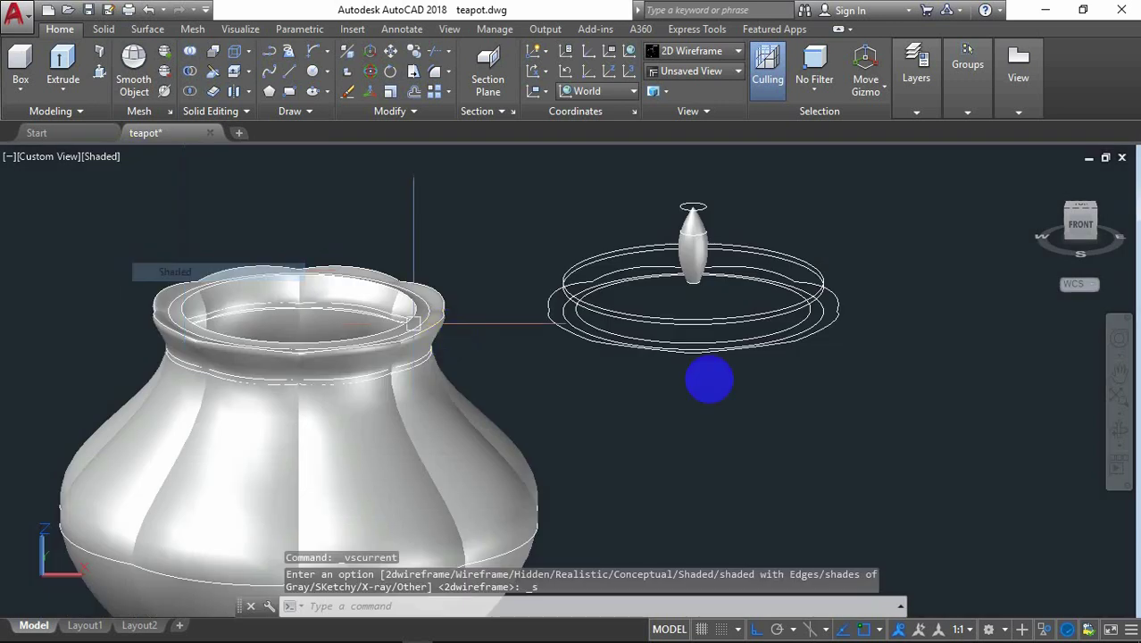
click(1044, 629)
click(1053, 617)
scroll(785, 259, up, 2)
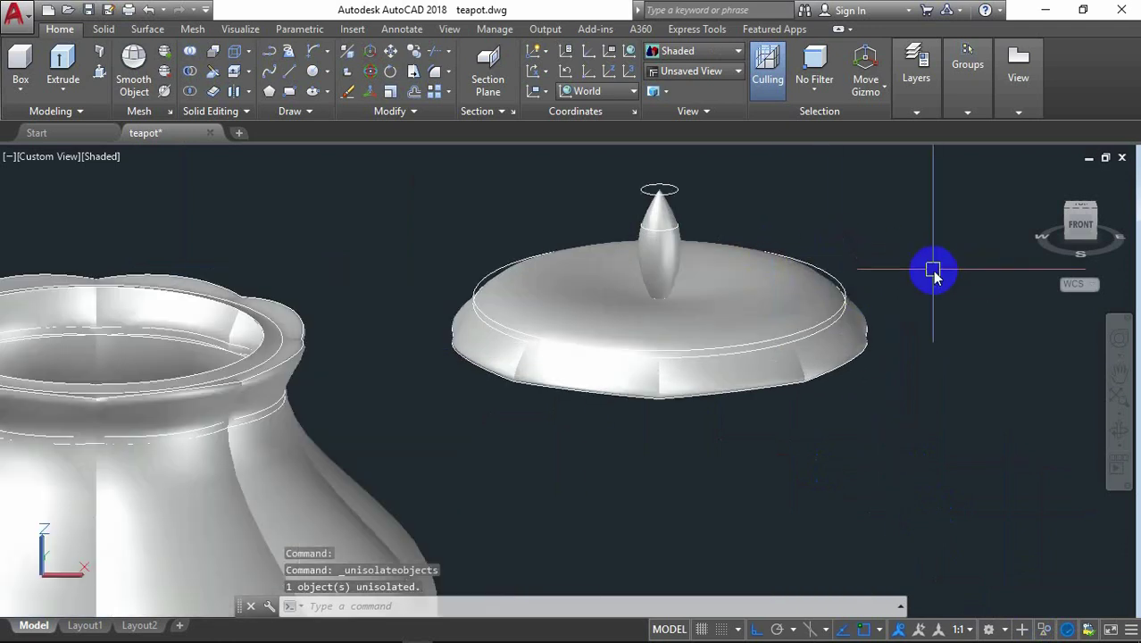
Step: UNION the lid and the knob into one solid, continuing past the surface warning
text(UNI)
key(Return)
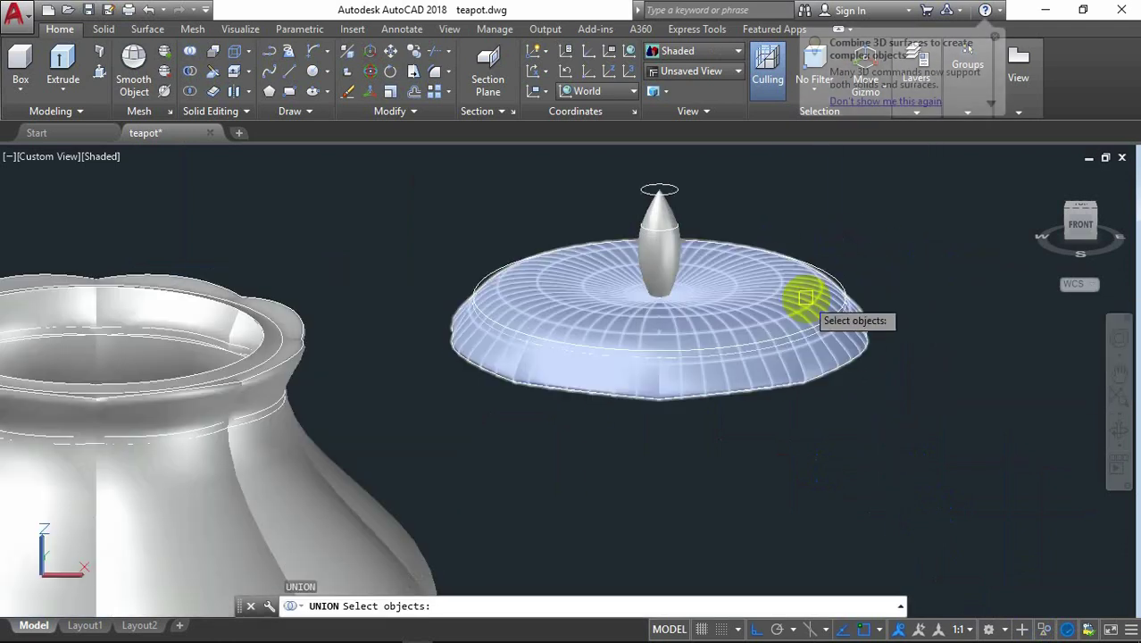
click(805, 297)
click(658, 272)
key(Return)
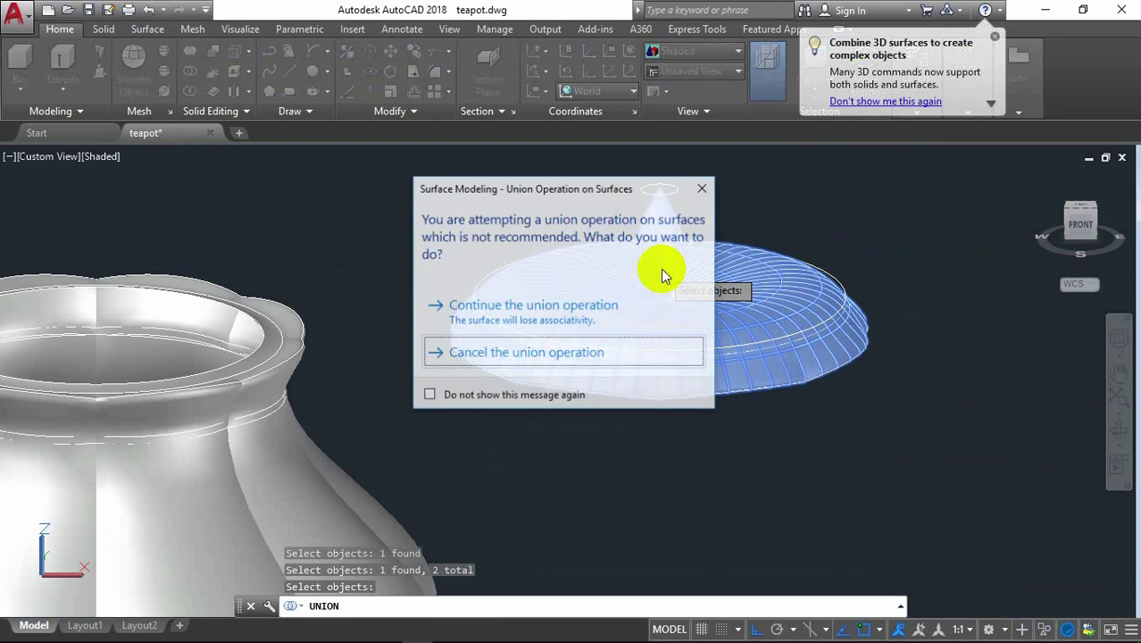
click(596, 312)
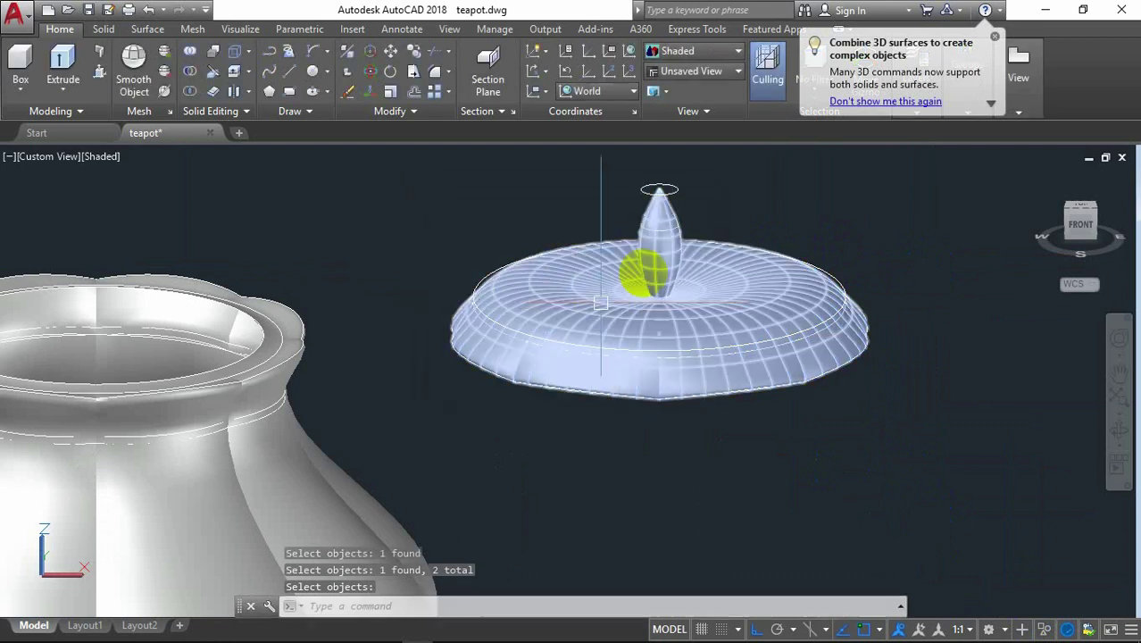
Step: Orbit to inspect the joined lid and knob, then return to 2D Wireframe
click(1119, 435)
mouse_move(973, 441)
mouse_down()
mouse_move(873, 407)
mouse_move(929, 389)
mouse_move(873, 411)
mouse_move(811, 492)
mouse_move(861, 412)
mouse_move(808, 432)
mouse_up()
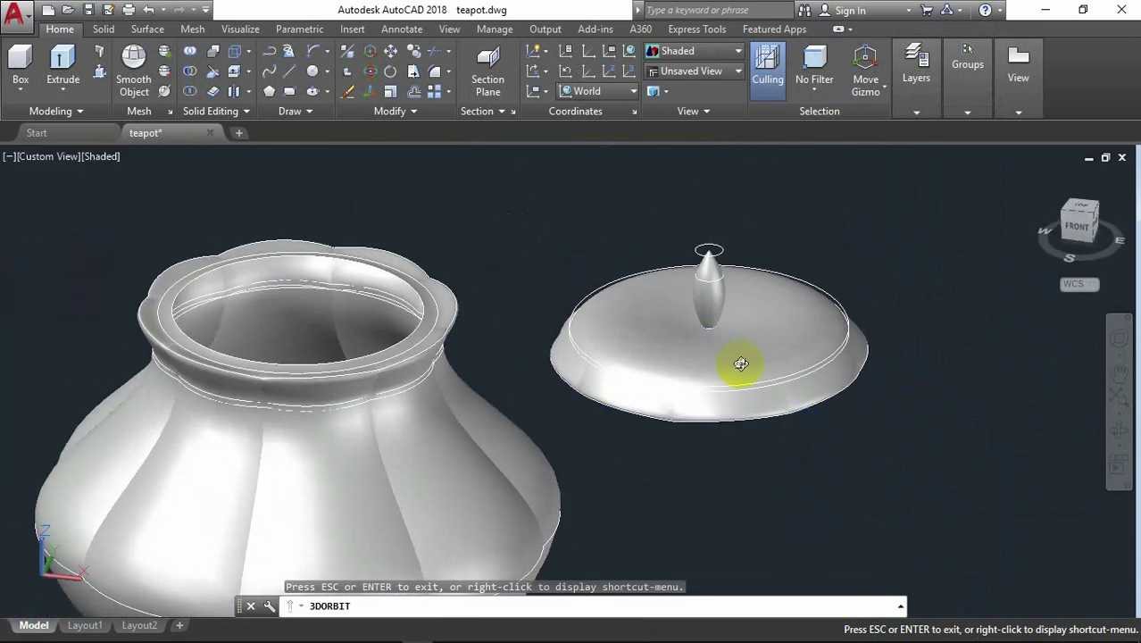
right_click(855, 252)
click(914, 259)
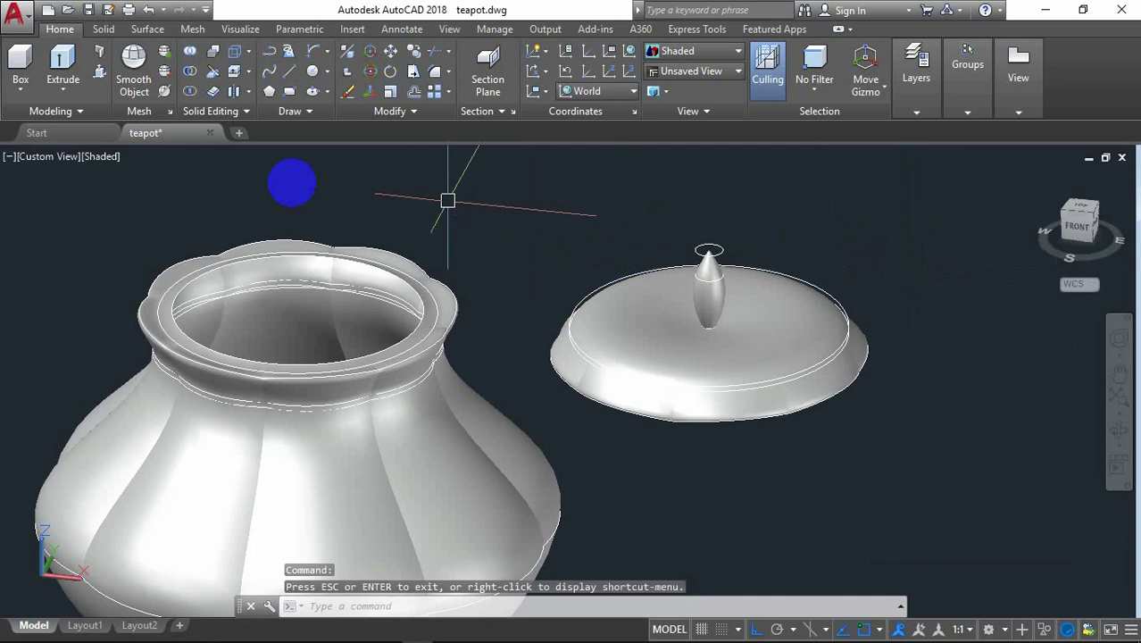
click(111, 161)
click(158, 195)
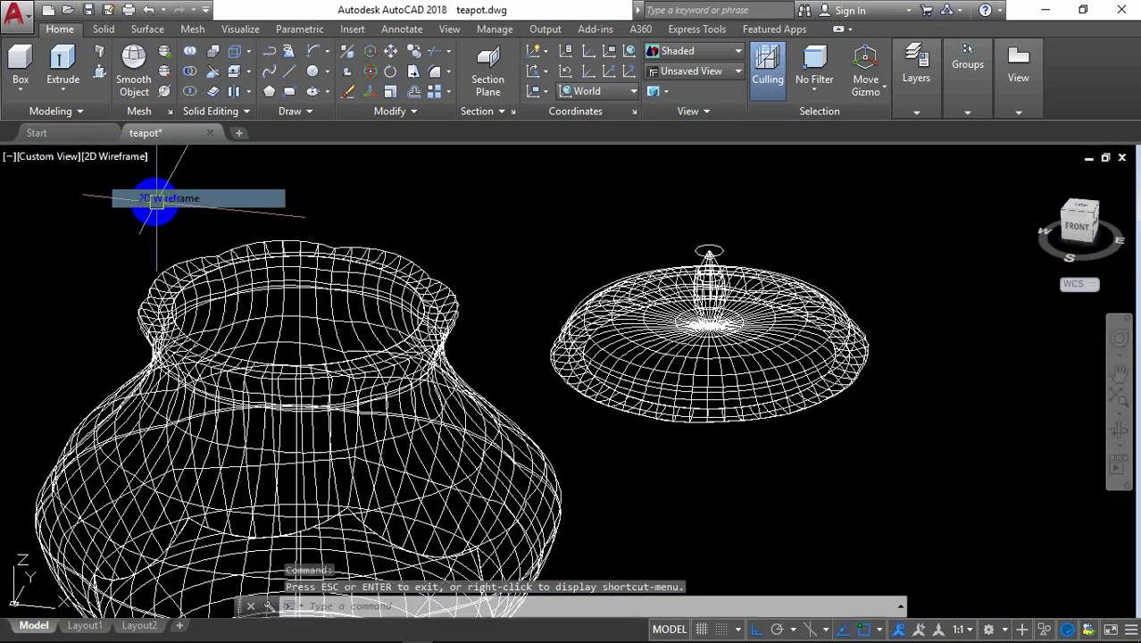
Step: Orbit to a lower view and select the lid with its knob for moving
click(1119, 430)
drag(878, 448, 884, 358)
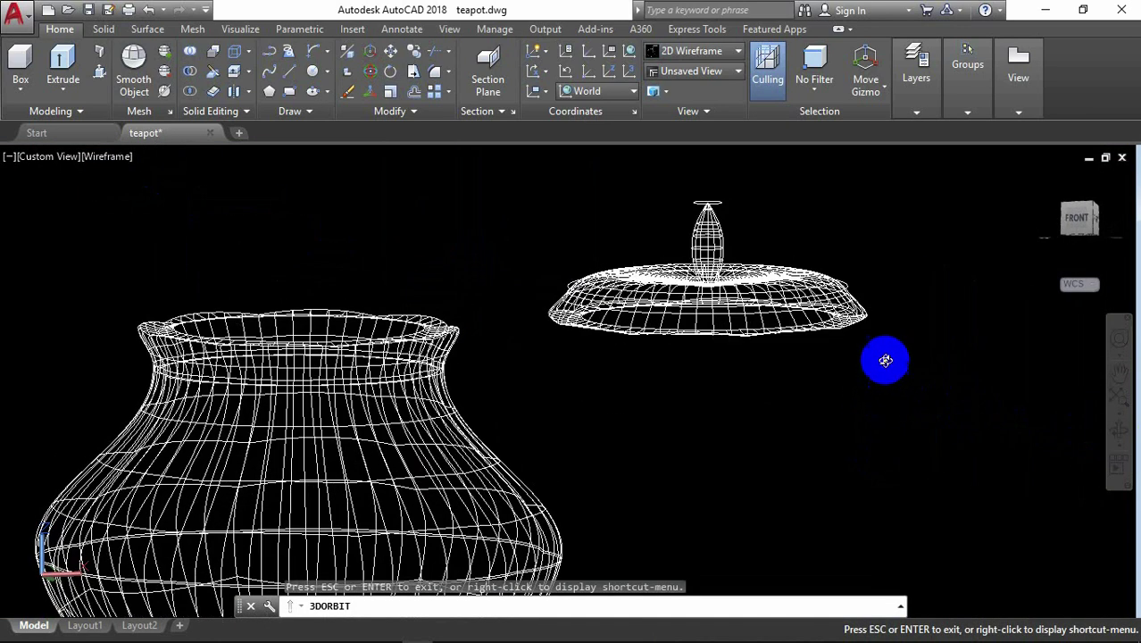
right_click(904, 239)
click(920, 247)
text(m)
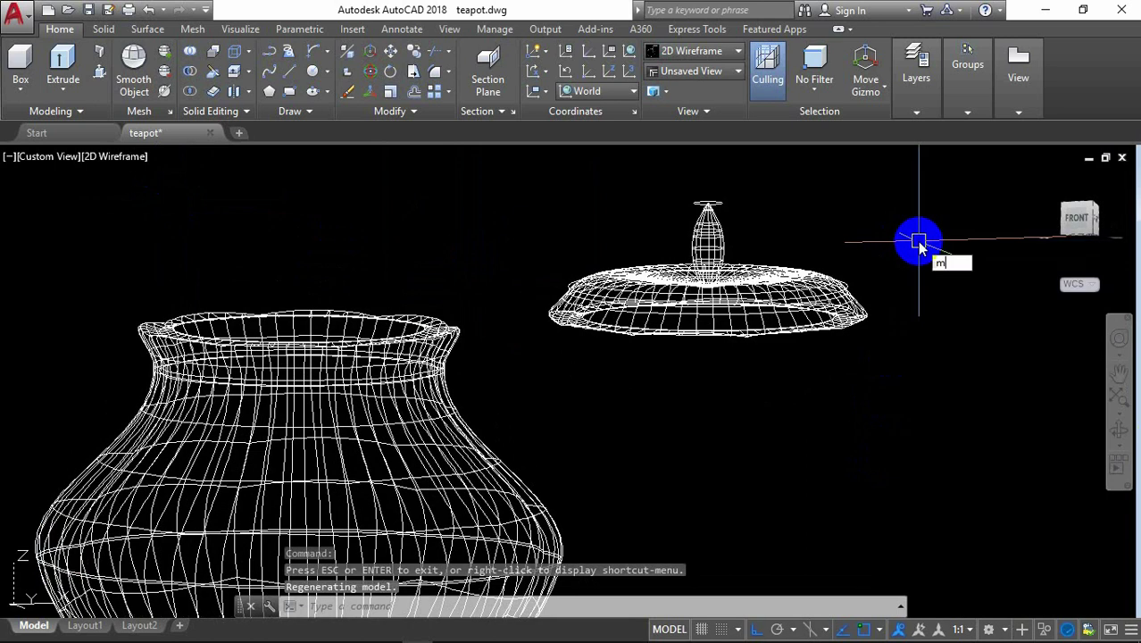
key(Return)
scroll(848, 321, up, 3)
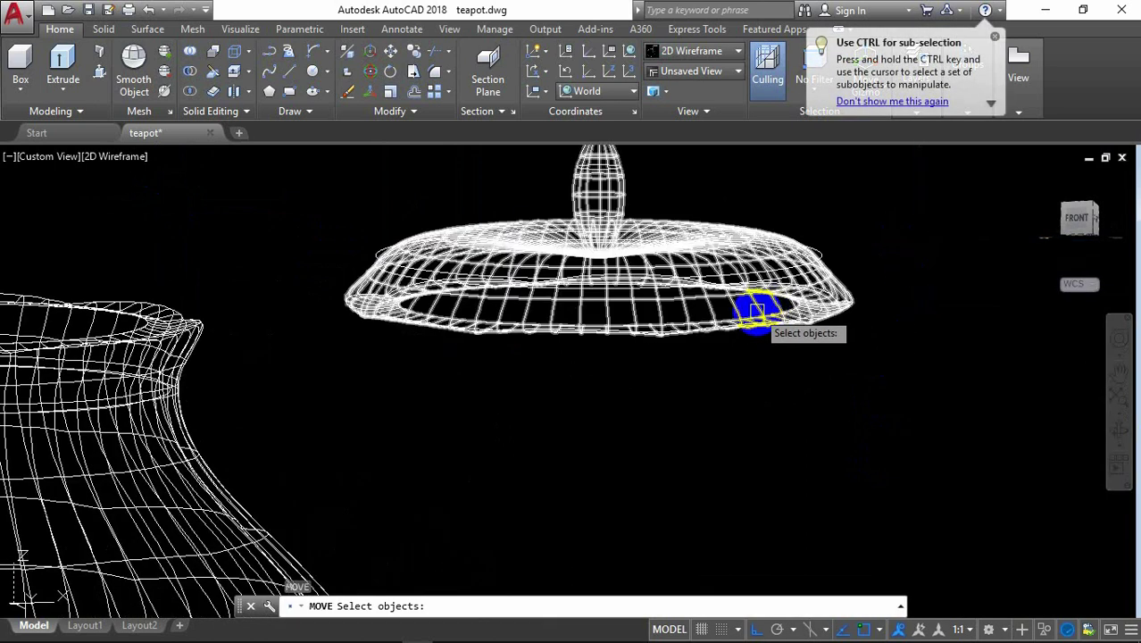
click(757, 311)
key(Return)
Step: Move the lid from its bottom centre onto the centre of the pot's rim
click(1119, 431)
mouse_move(879, 384)
mouse_down()
mouse_move(877, 415)
mouse_move(871, 326)
mouse_up()
right_click(911, 247)
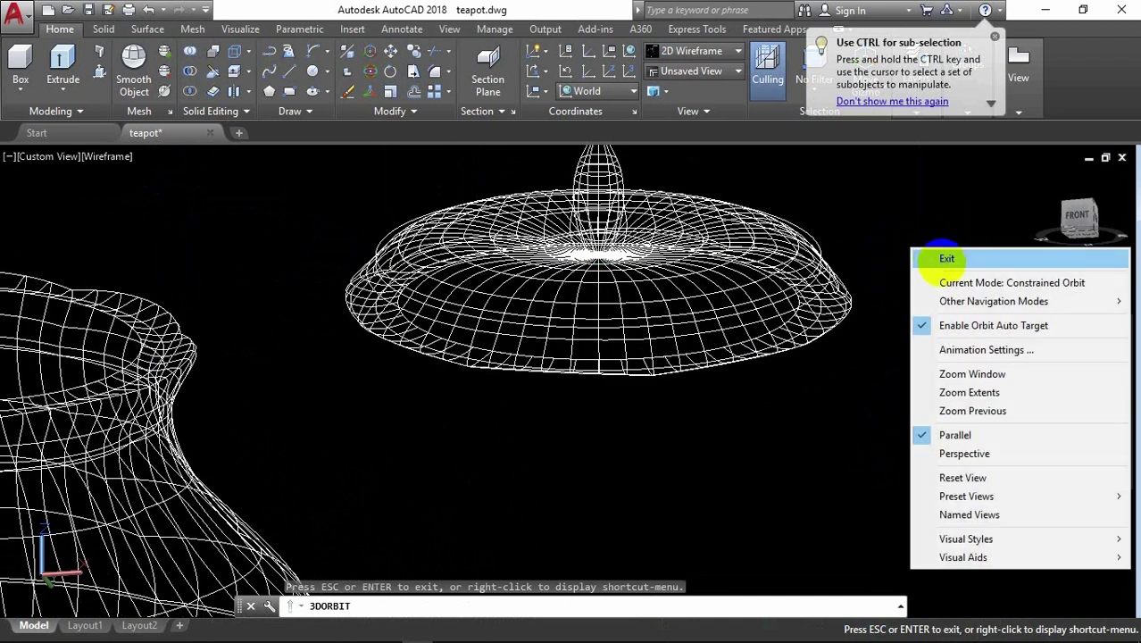
click(944, 260)
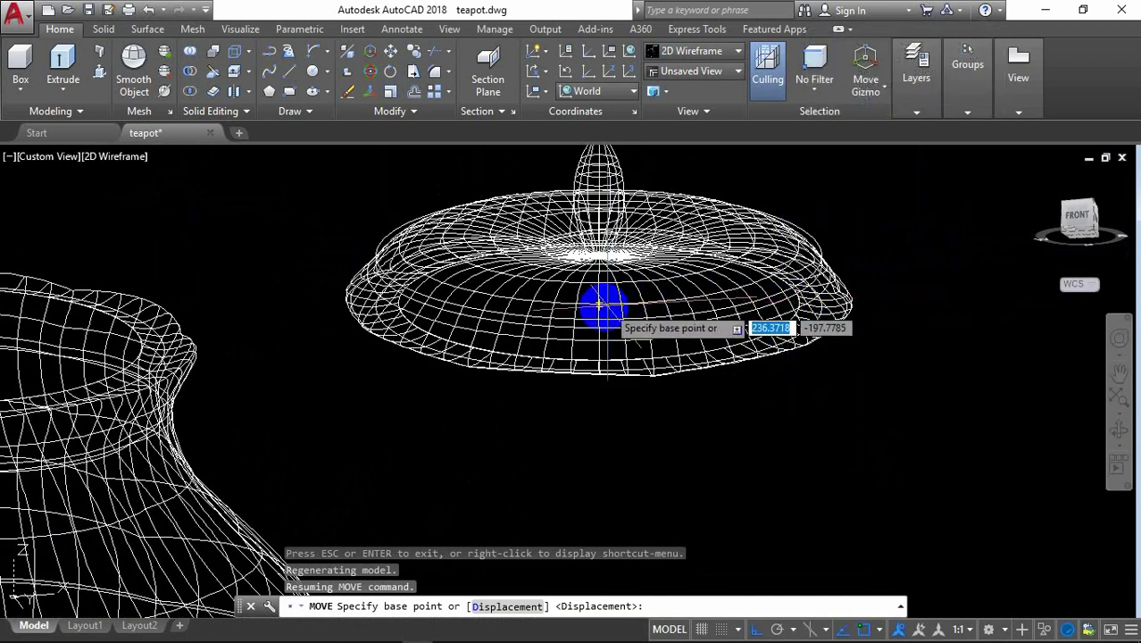
scroll(600, 306, up, 4)
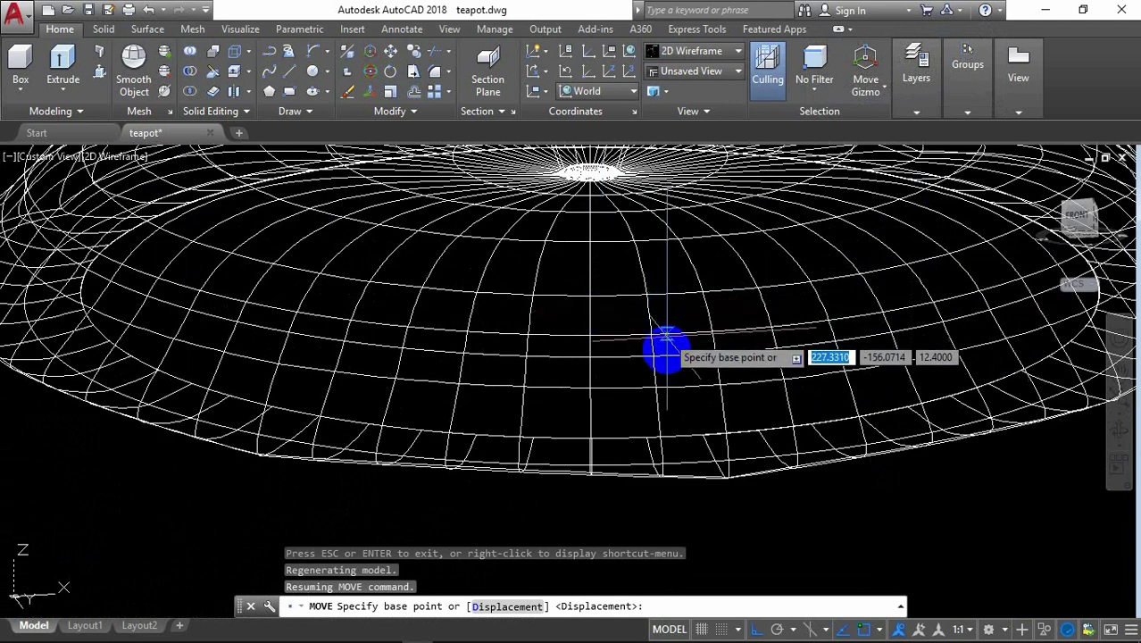
scroll(595, 415, down, 4)
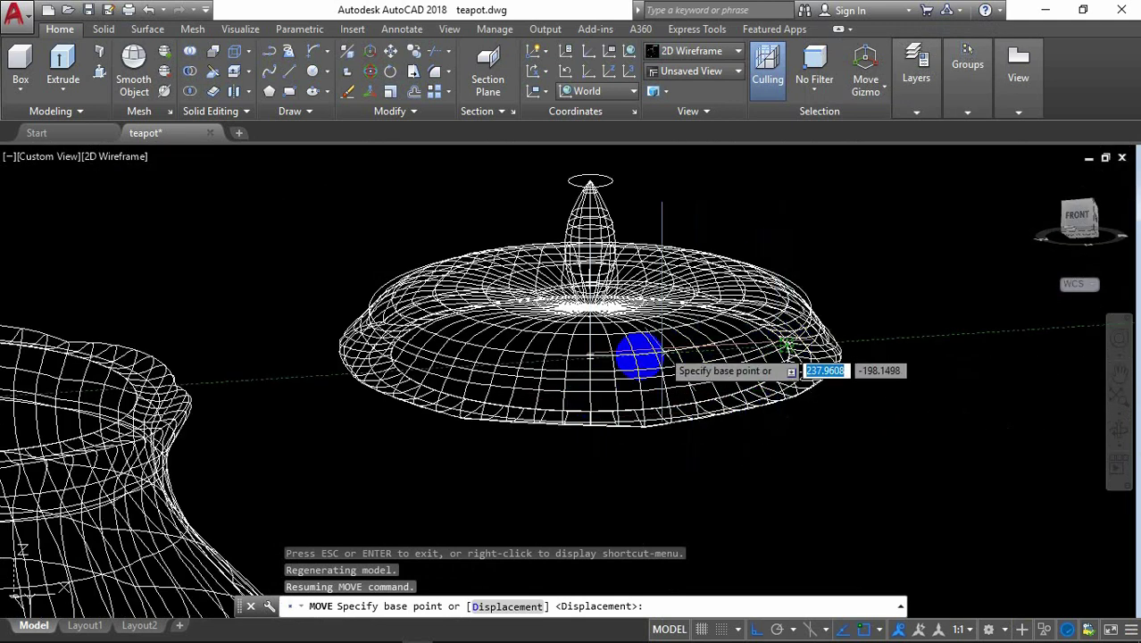
click(589, 357)
scroll(750, 332, down, 3)
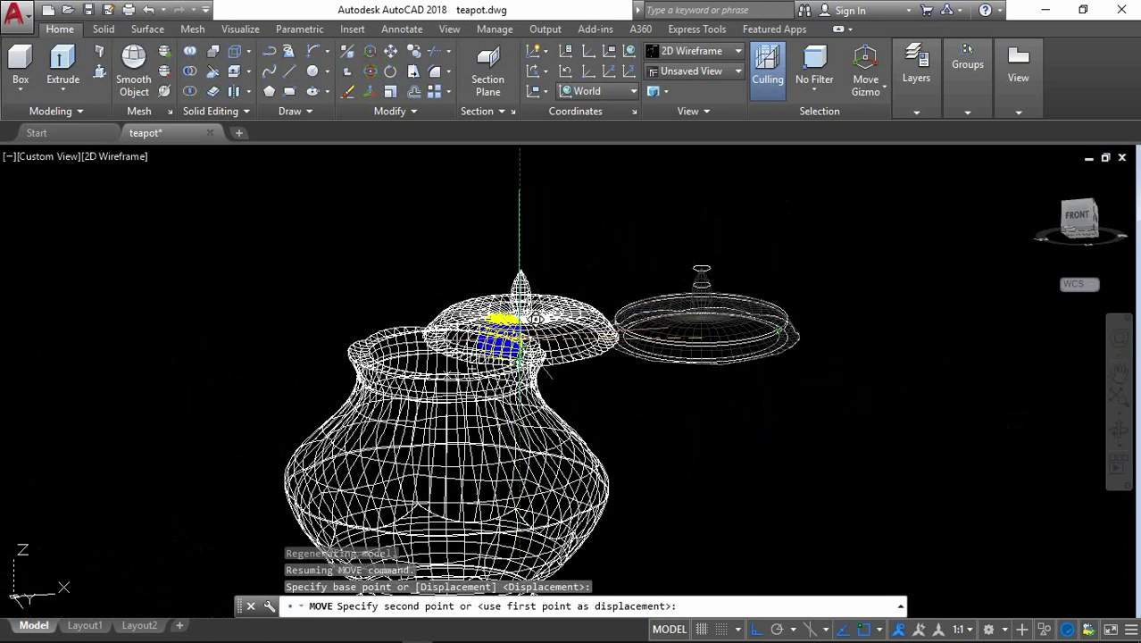
scroll(500, 326, up, 3)
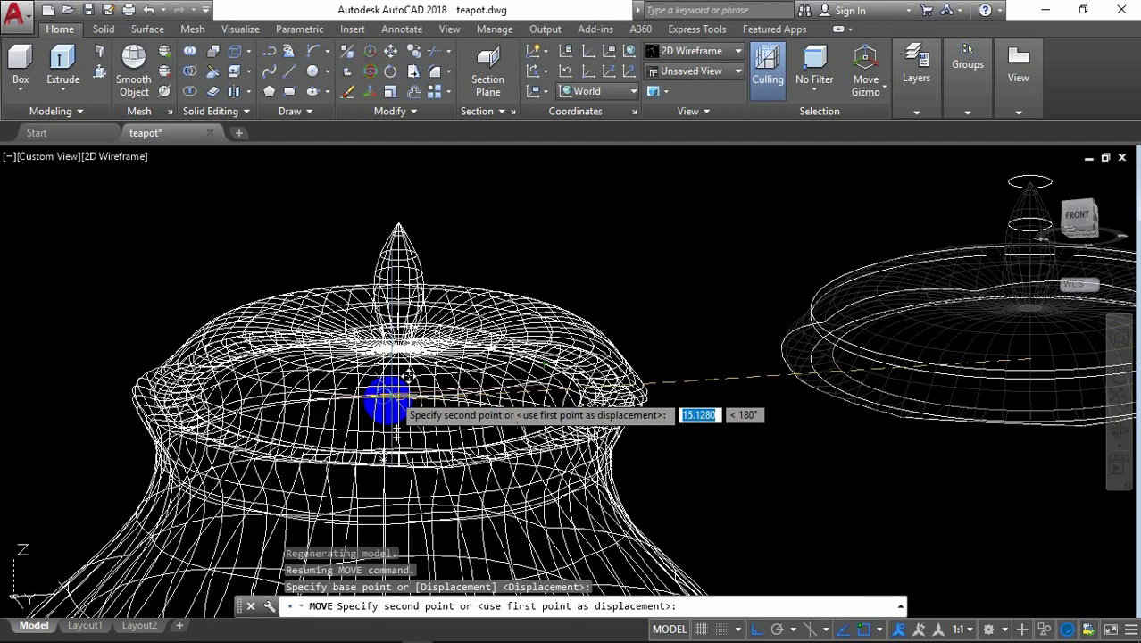
click(384, 398)
scroll(668, 278, down, 2)
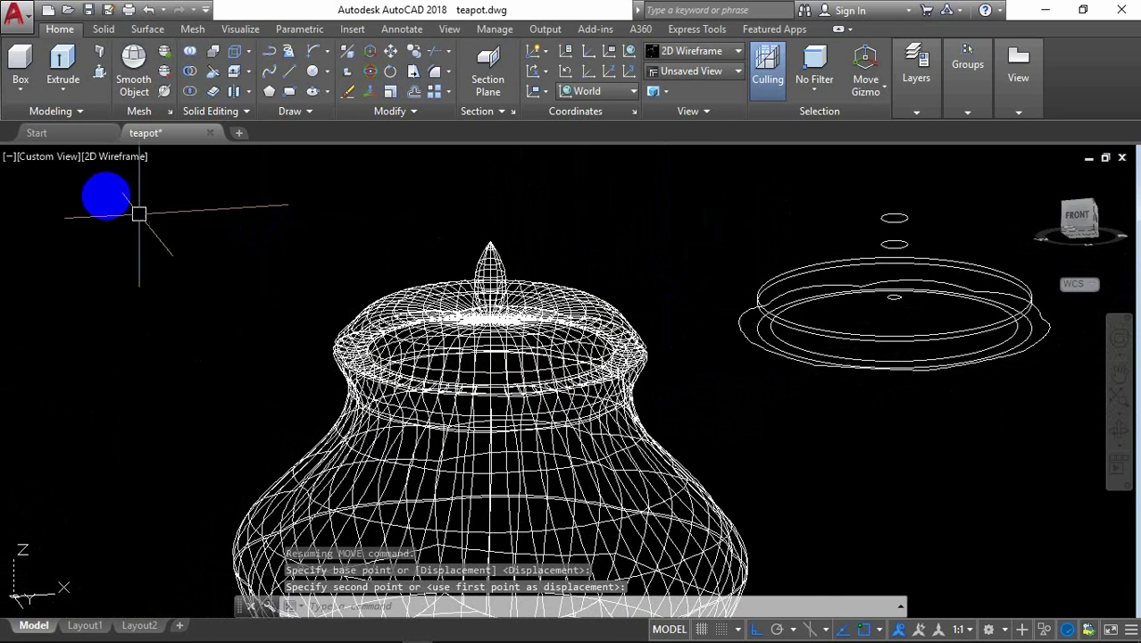
click(125, 157)
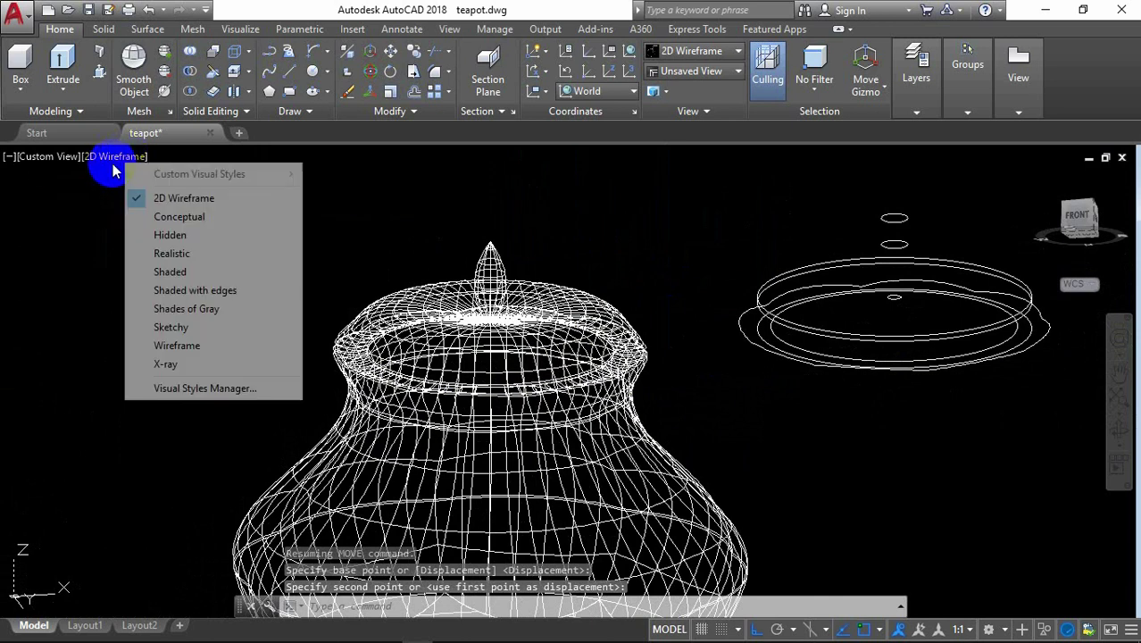
Step: Shade the model and orbit and zoom to view the whole lidded teapot
click(197, 269)
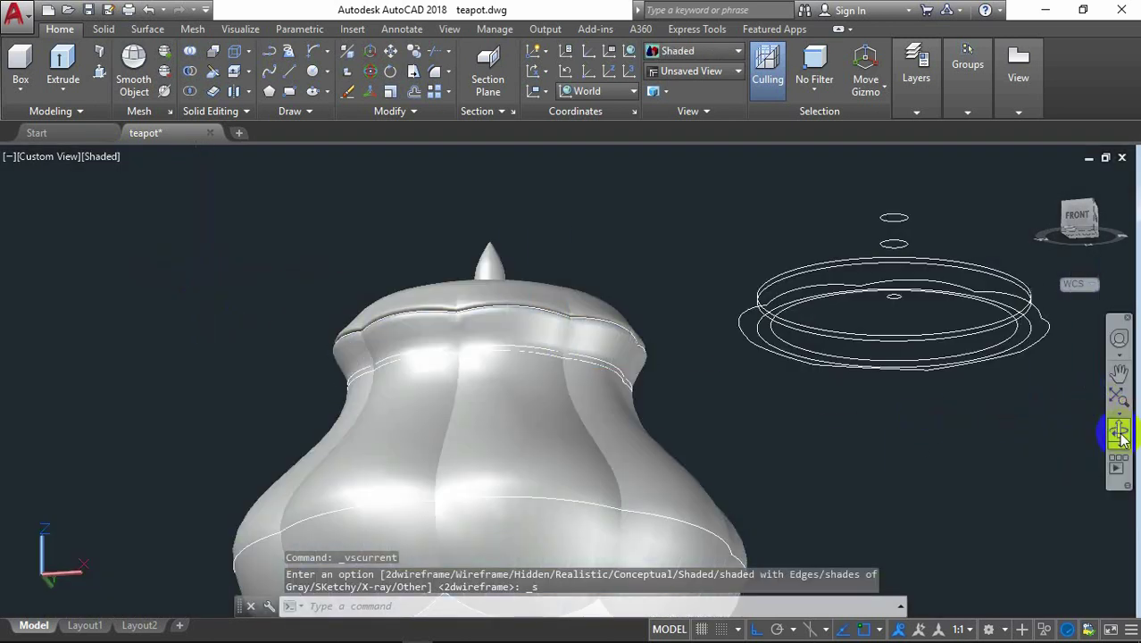
click(1119, 431)
mouse_move(756, 382)
mouse_down()
mouse_move(899, 420)
mouse_move(598, 382)
mouse_move(820, 436)
mouse_move(820, 420)
mouse_move(693, 372)
mouse_move(671, 319)
mouse_move(707, 439)
mouse_move(675, 376)
mouse_move(765, 391)
mouse_move(598, 388)
mouse_move(726, 496)
mouse_move(573, 496)
mouse_move(612, 445)
mouse_move(547, 387)
mouse_move(866, 517)
mouse_move(600, 492)
mouse_move(540, 498)
mouse_move(619, 509)
mouse_move(619, 459)
mouse_move(604, 453)
mouse_move(611, 428)
mouse_up()
scroll(619, 459, up, 1)
scroll(572, 455, up, 3)
scroll(632, 418, up, 2)
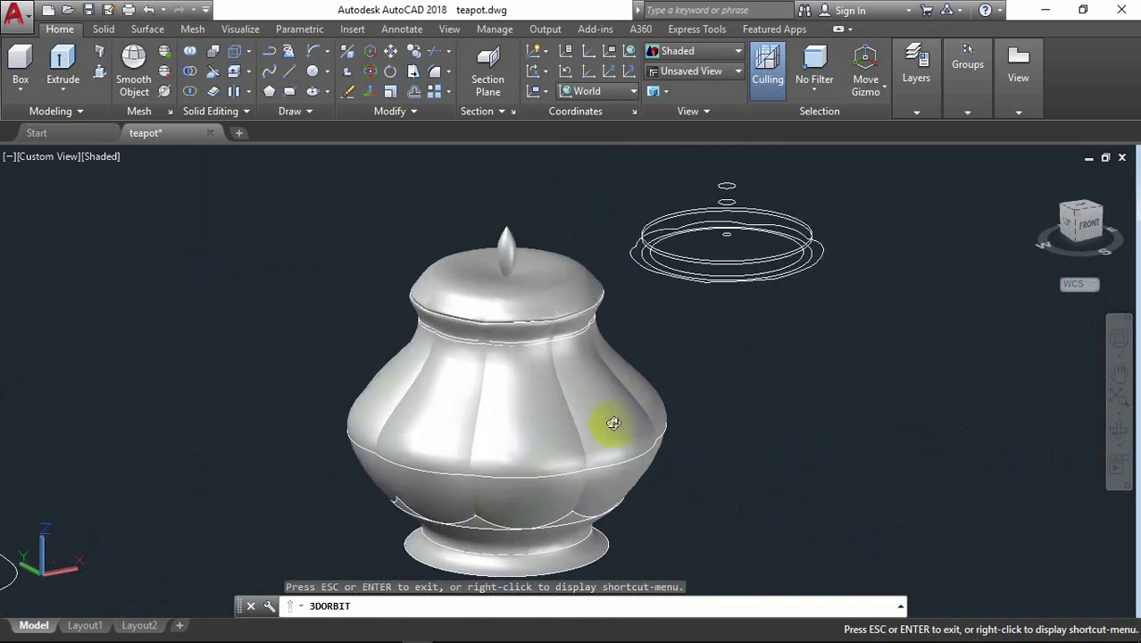
scroll(625, 415, down, 1)
right_click(879, 293)
click(888, 301)
text(E)
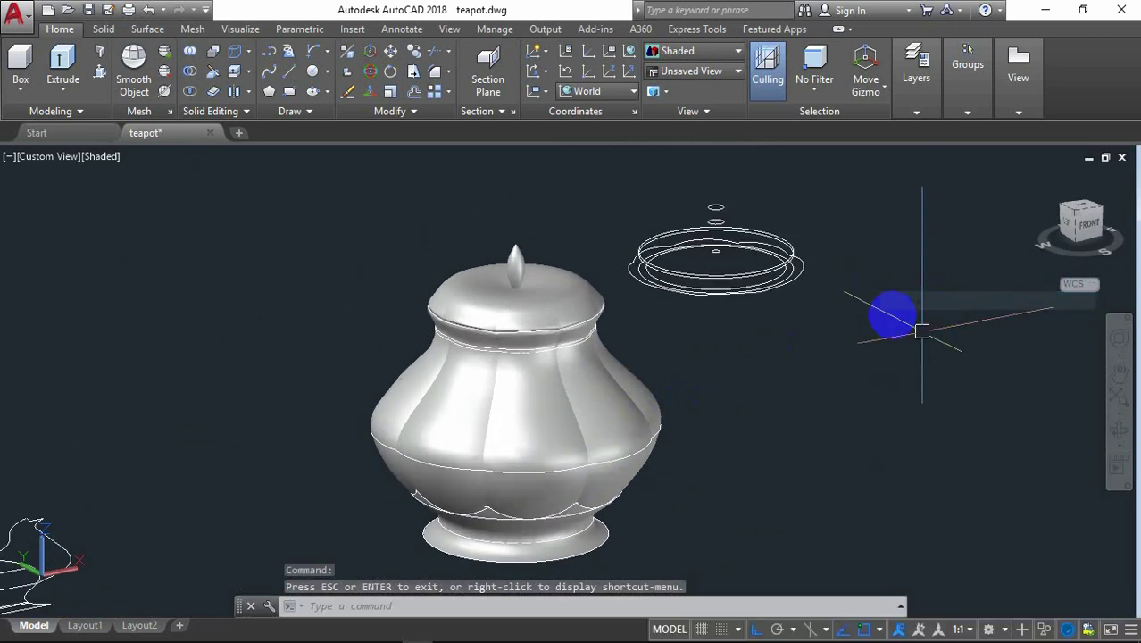
Step: Erase the eight leftover lid-ring profile circles with a crossing window
key(Return)
click(883, 186)
click(633, 300)
key(Return)
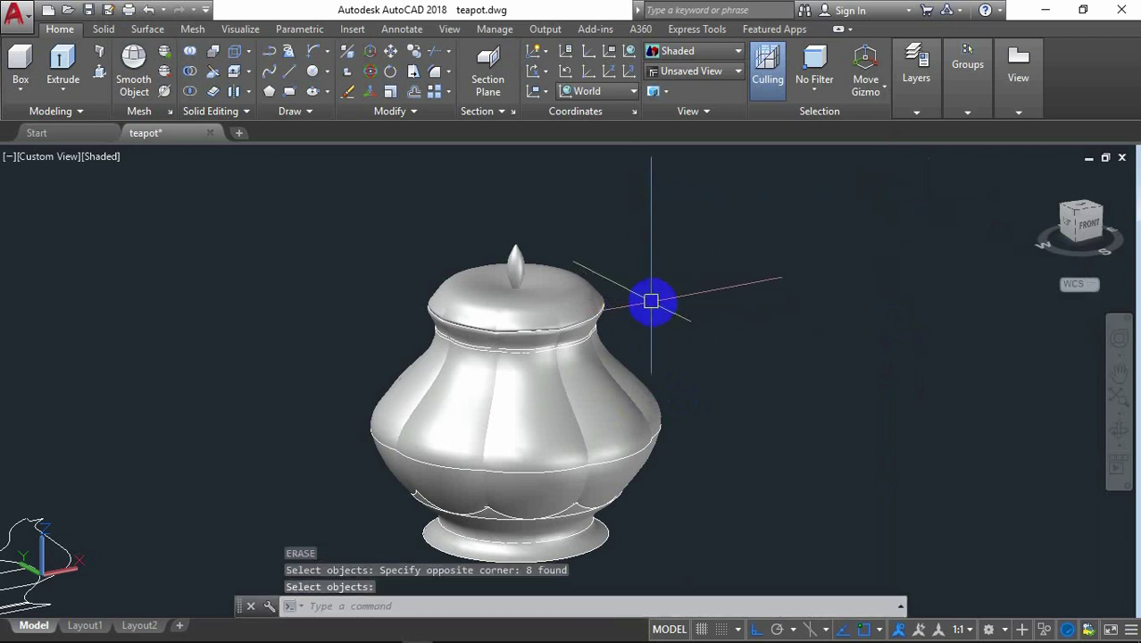